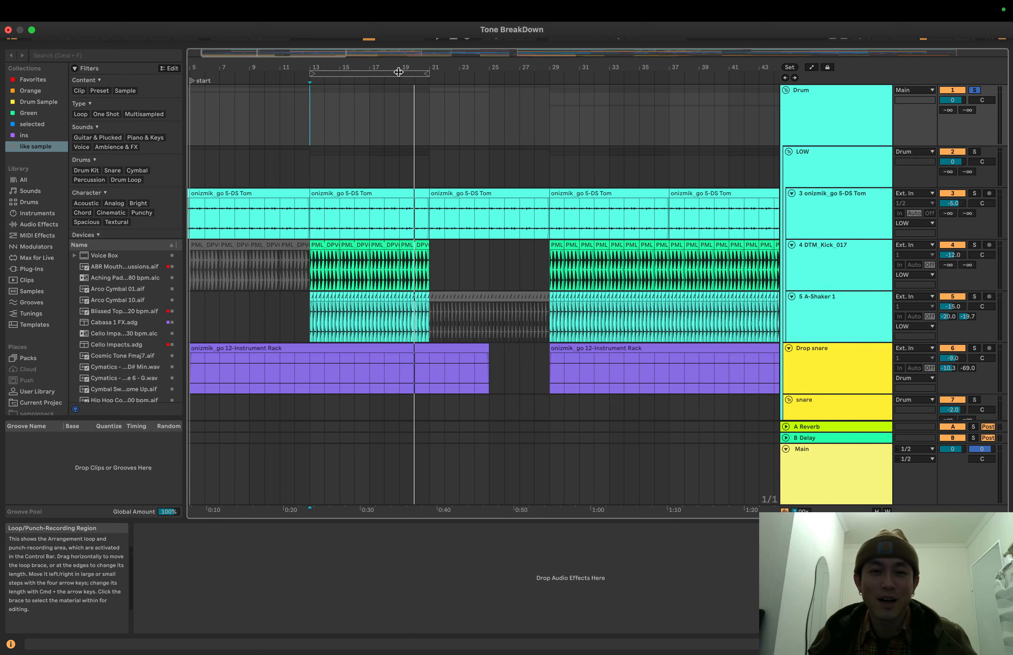
- Take the Drum group out of solo so that all tracks can be heard
key(minus)
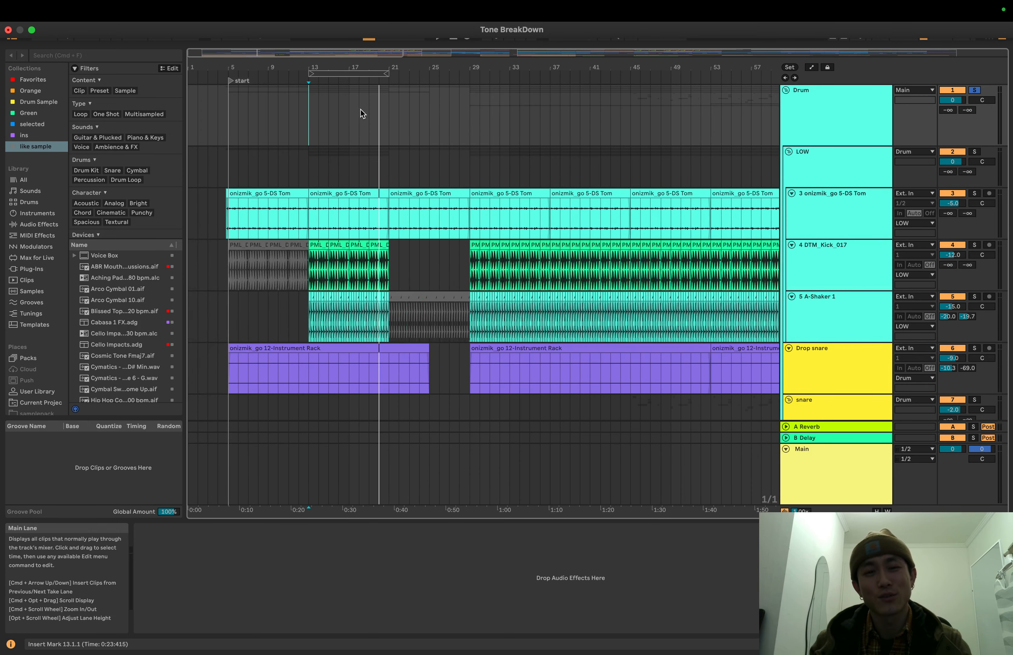
key(plus)
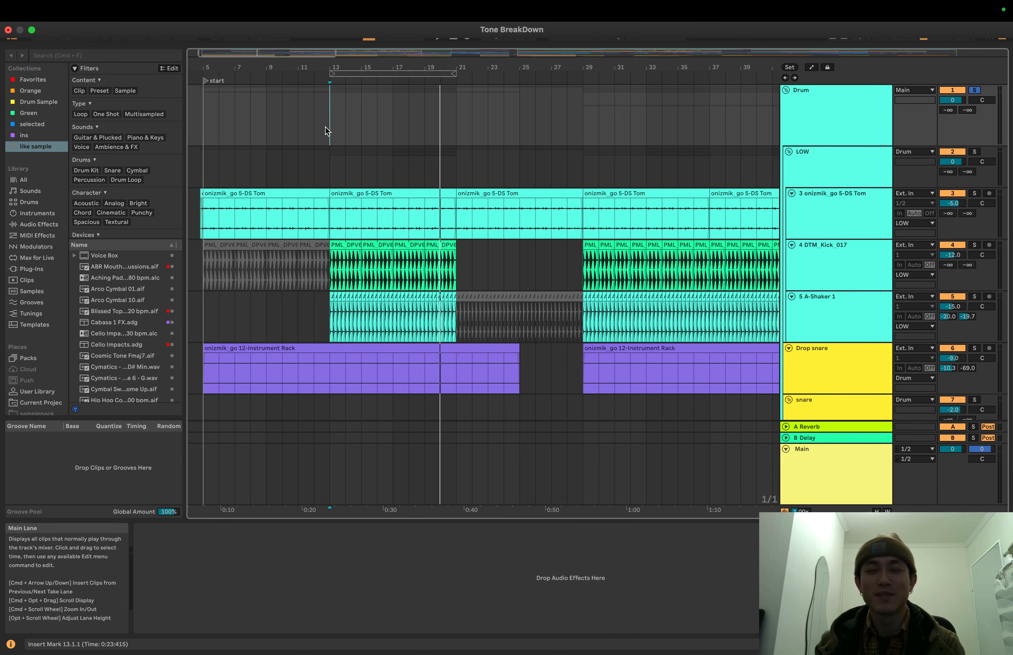
drag(363, 65, 363, 66)
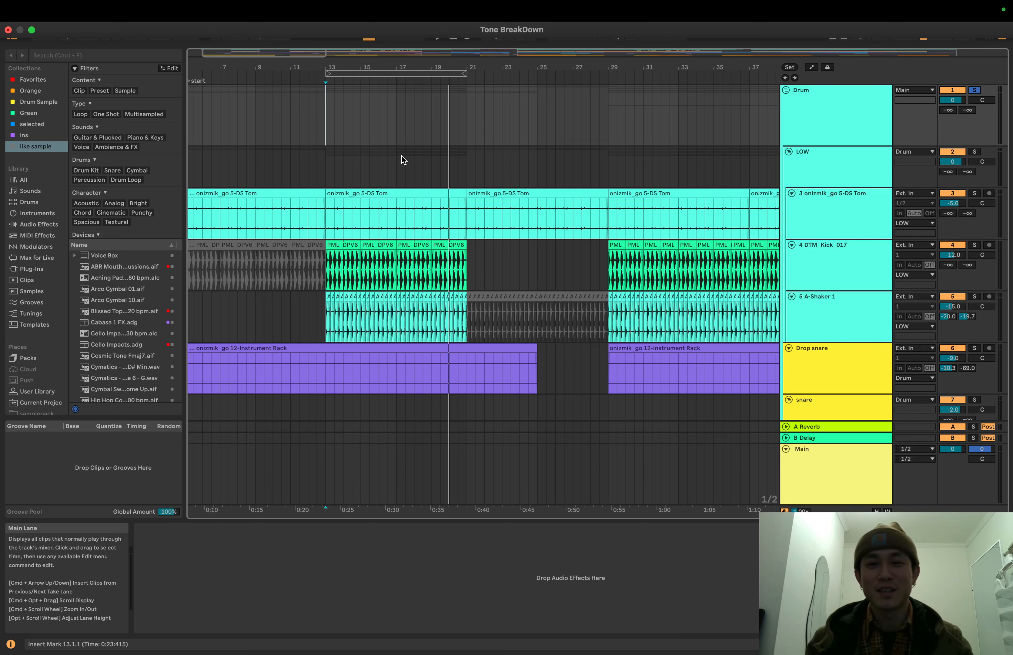
drag(464, 68, 464, 39)
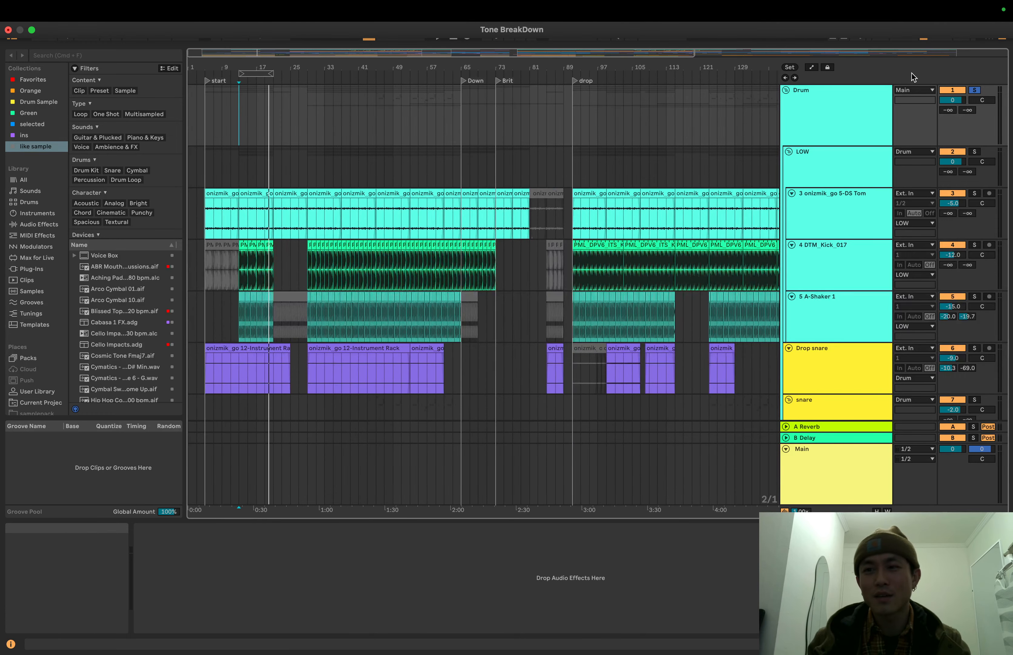
click(974, 90)
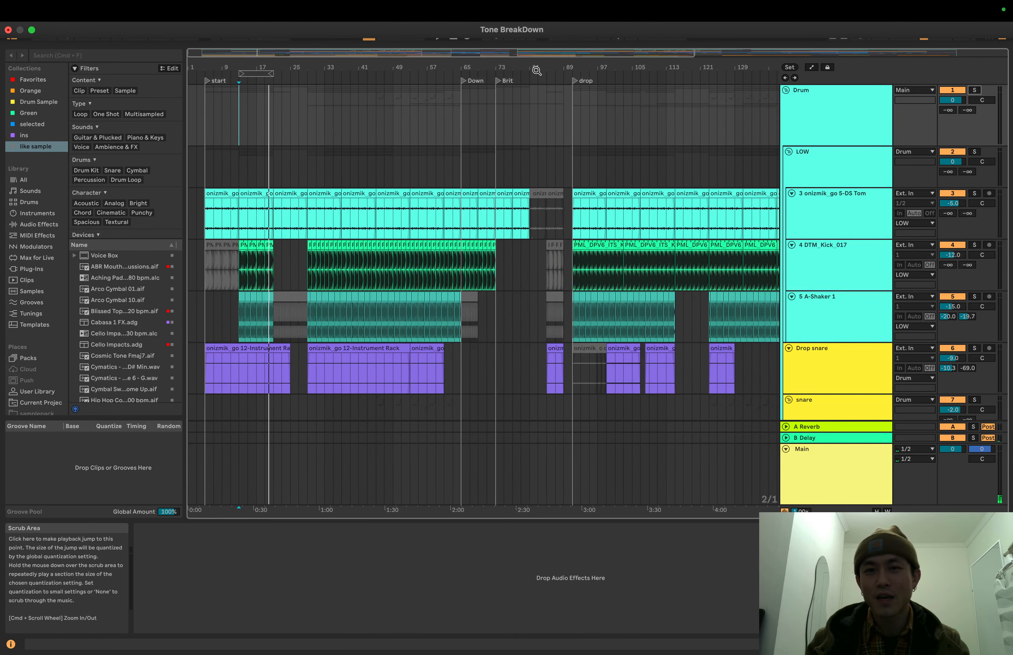
- Place the insert marker at bar 25 on the LOW group lane to play the full arrangement from there
drag(536, 68, 538, 89)
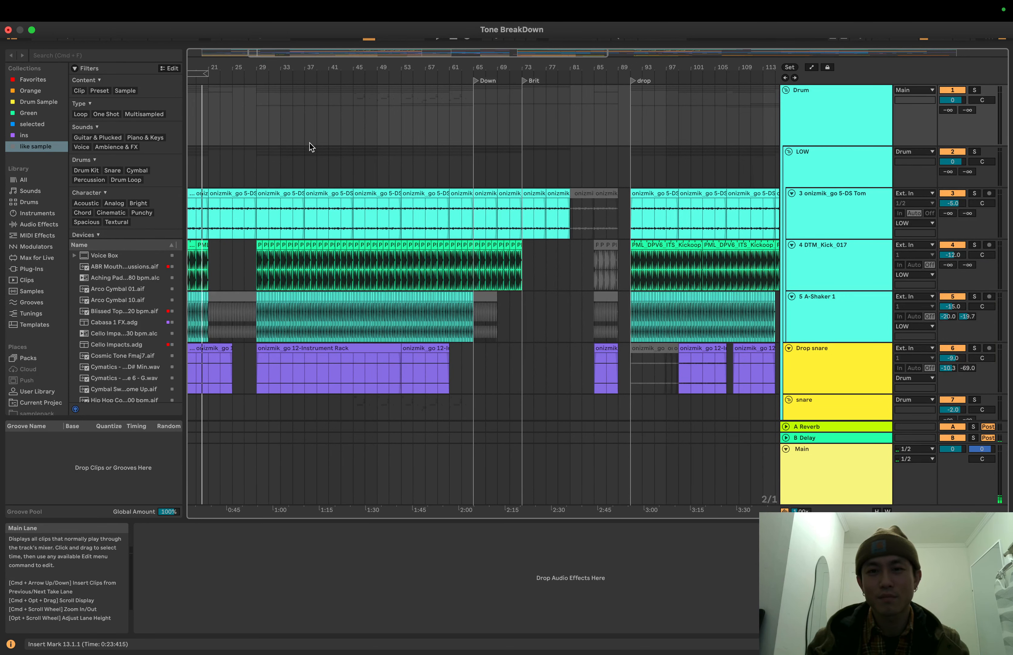
scroll(310, 142, left, 5)
click(338, 149)
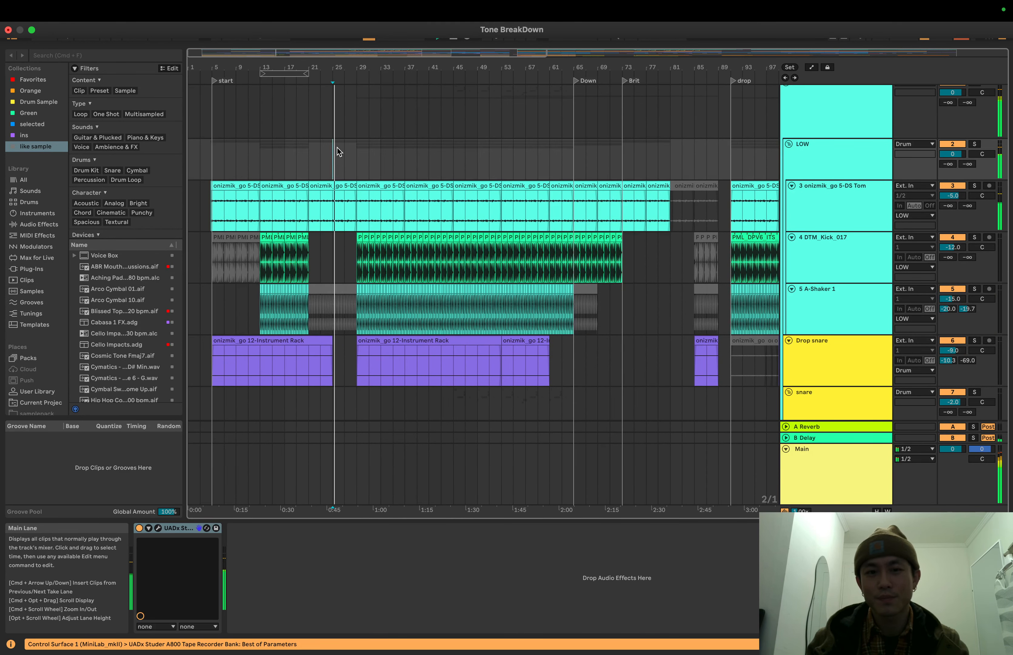
- Restart playback of the full arrangement from bar 61 on the LOW group lane, just before the Down locator
drag(365, 68, 344, 66)
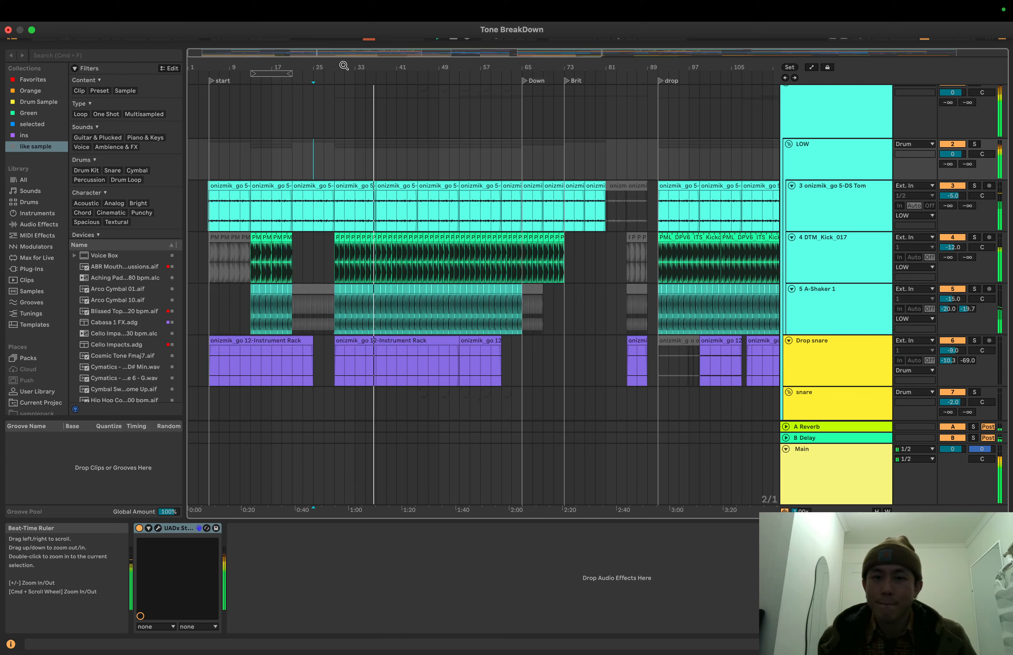
click(501, 158)
key(space)
key(space)
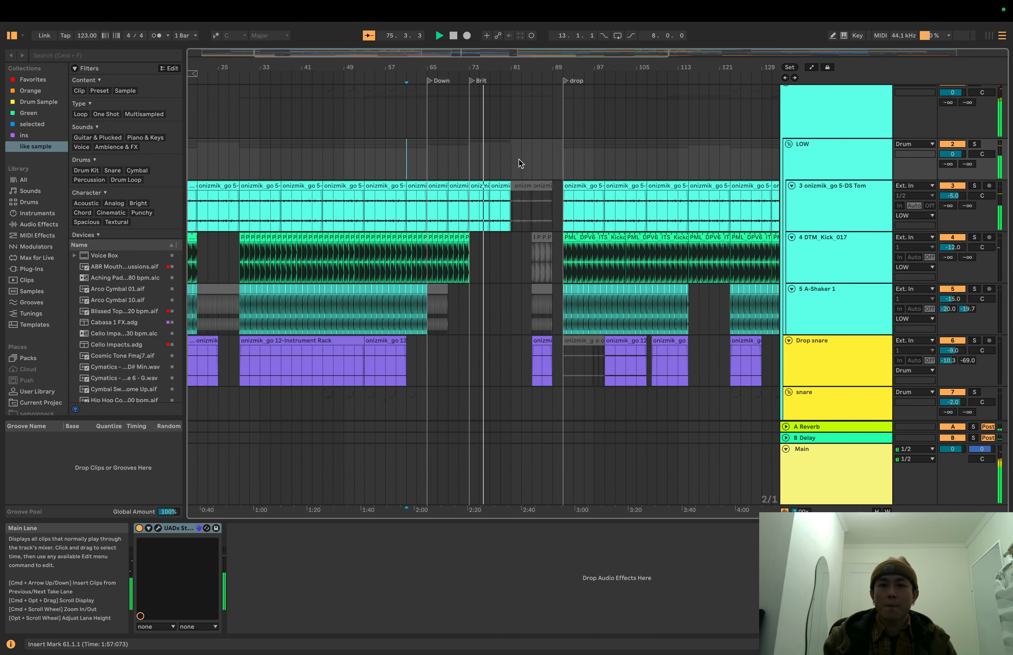
- Collapse the browser to widen the arrangement while the song plays
scroll(519, 161, down, 20)
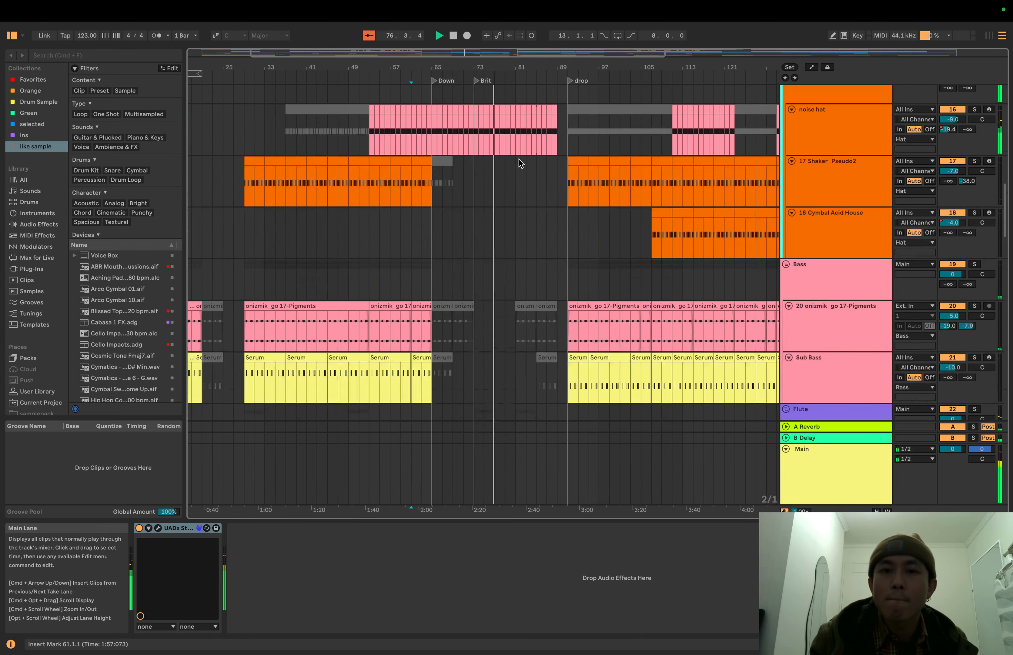
scroll(519, 161, down, 20)
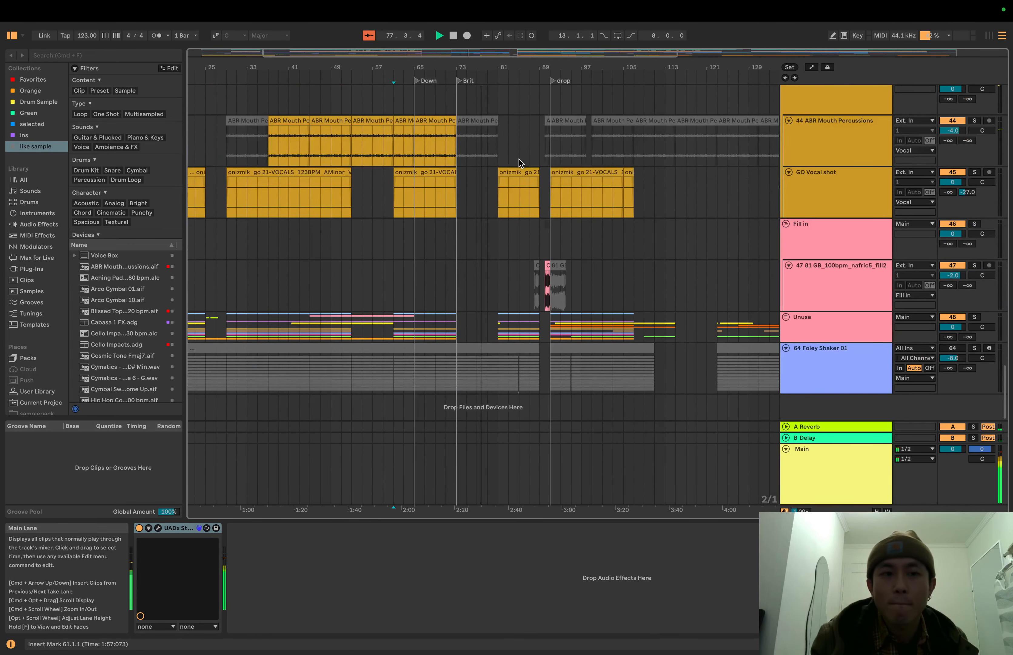
drag(184, 136, 25, 136)
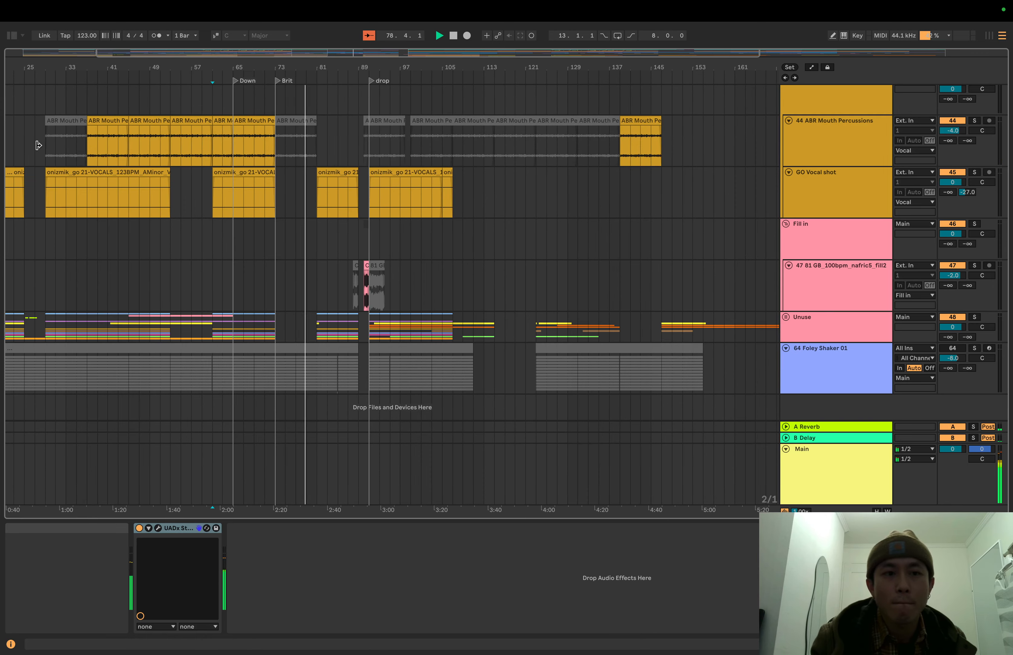
- Examine the clips on the synth, FX and vocal tracks while the section after the Brit locator plays
scroll(365, 239, up, 15)
scroll(366, 238, left, 3)
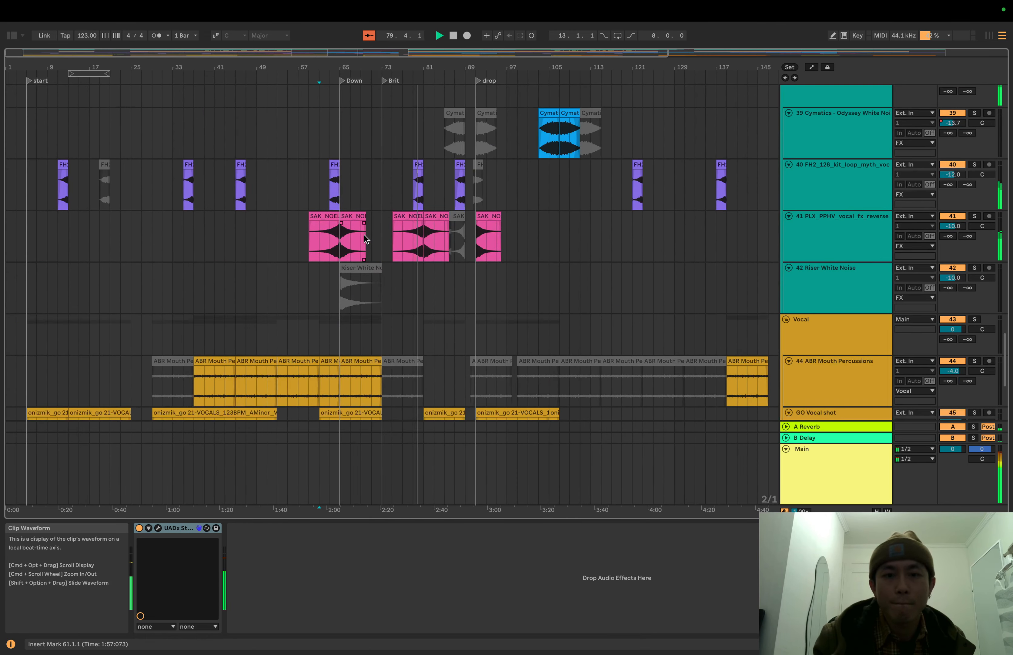
scroll(366, 238, up, 5)
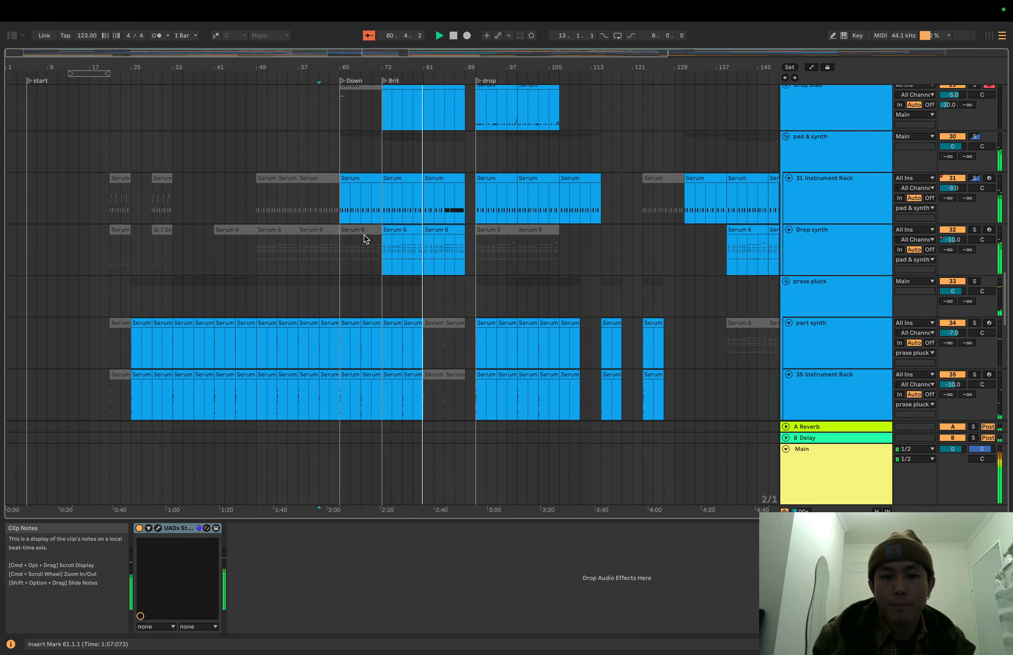
scroll(364, 236, down, 10)
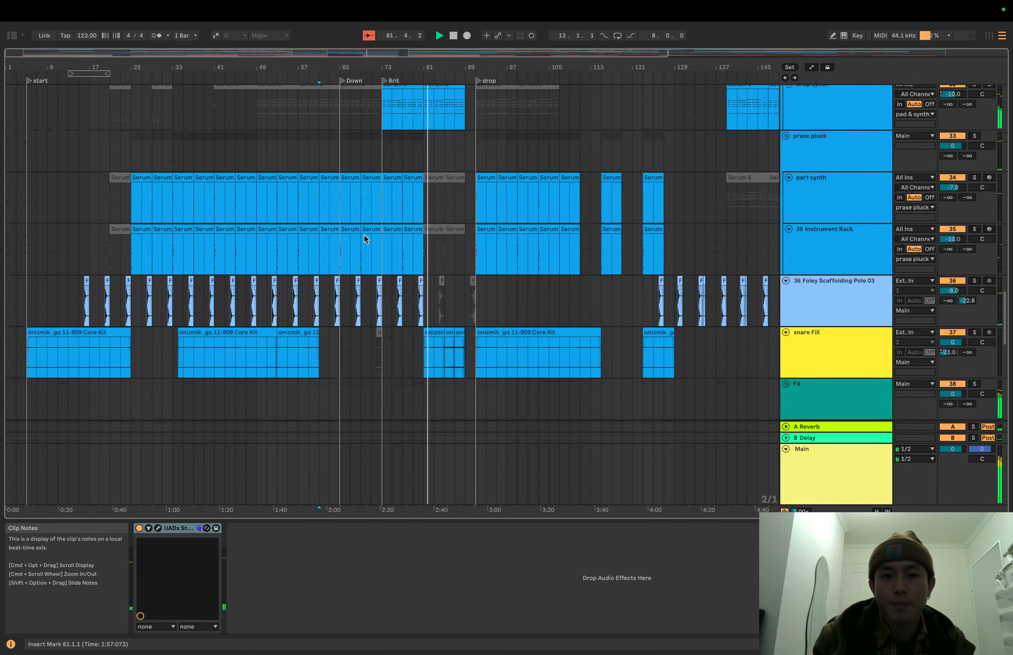
scroll(365, 239, down, 4)
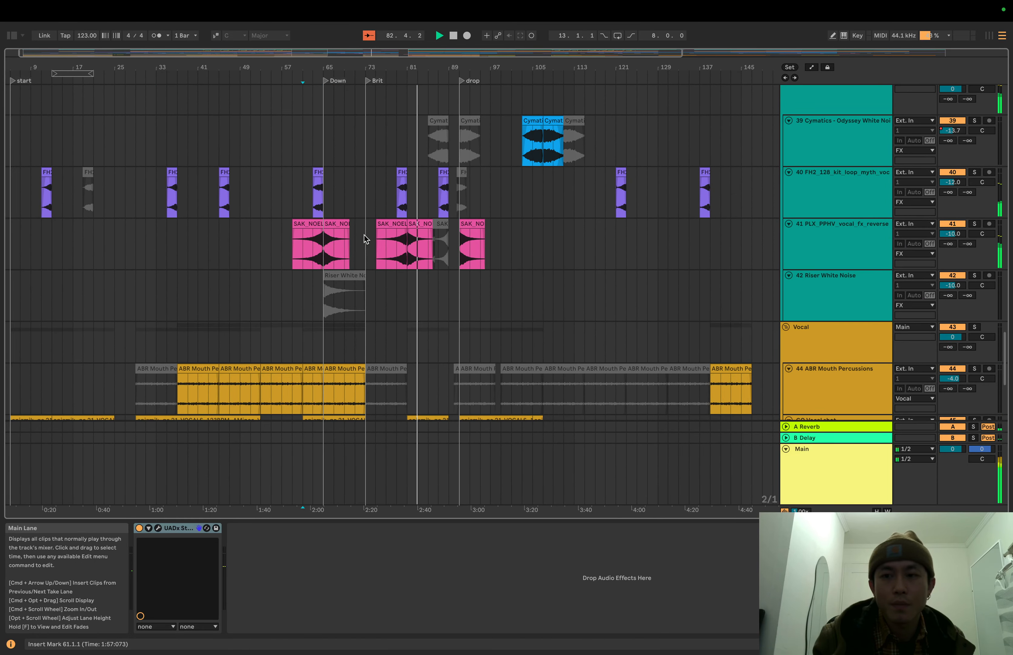
scroll(364, 235, down, 6)
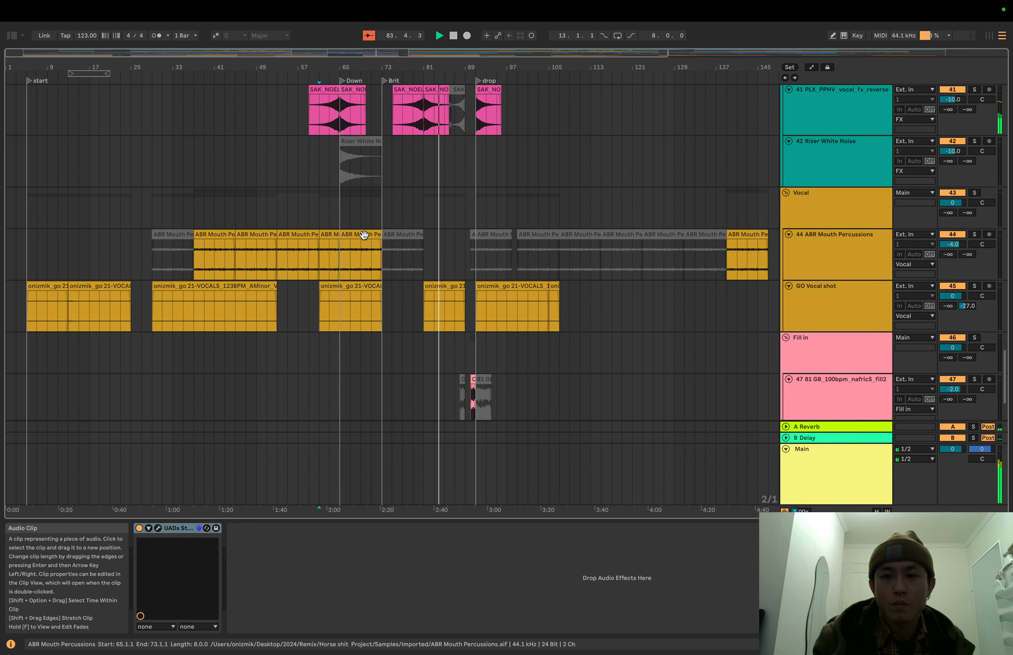
scroll(364, 235, up, 4)
scroll(364, 235, up, 4)
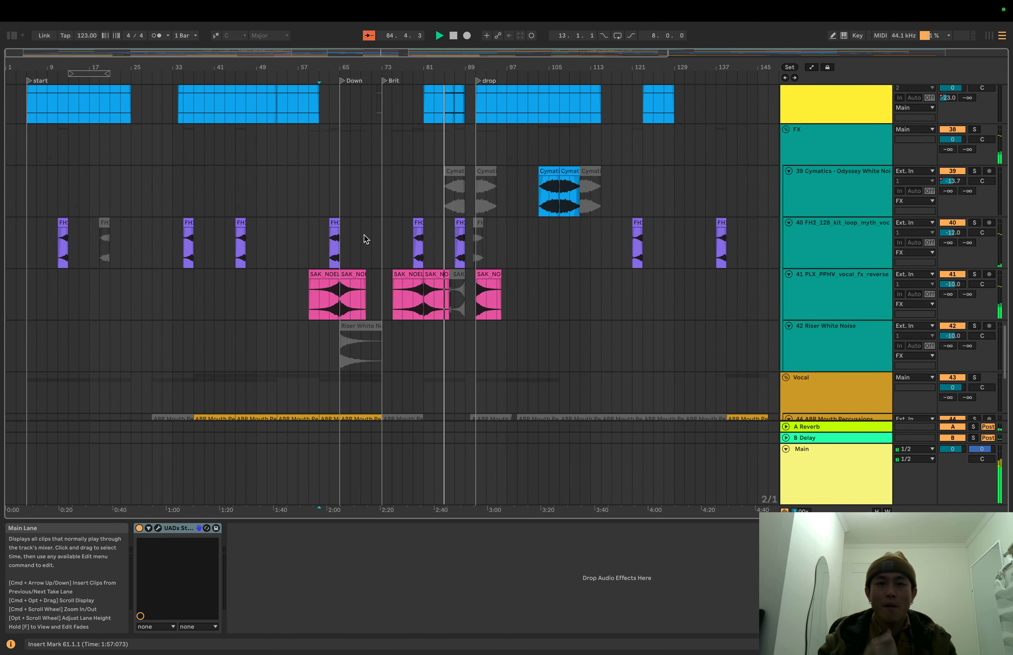
- Examine the synth, melody and drum tracks as the song plays into the drop, and stop playback
scroll(364, 235, up, 6)
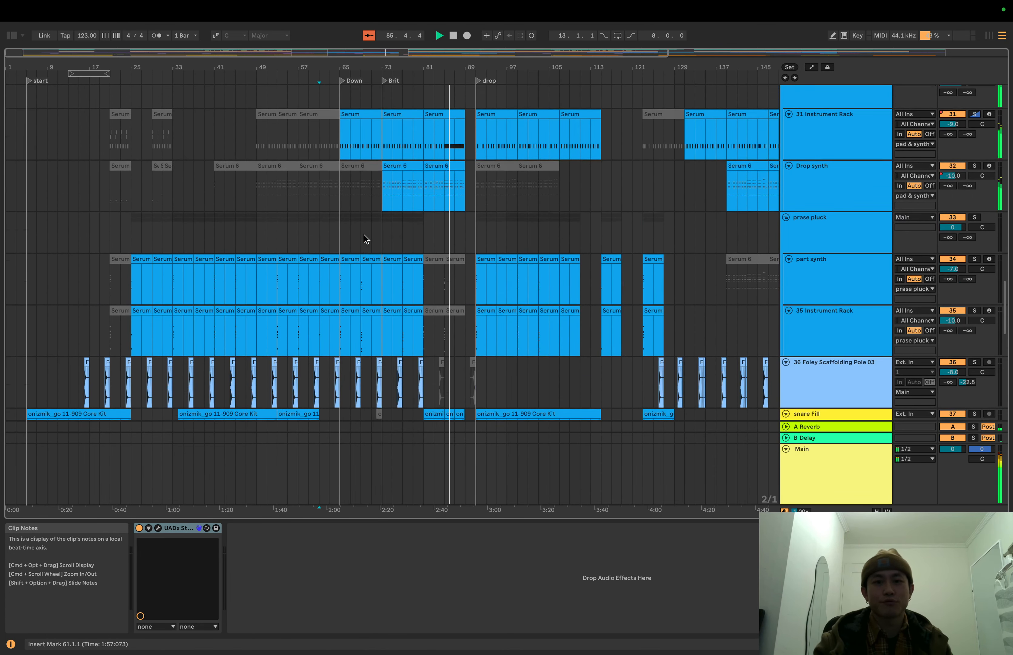
scroll(364, 235, down, 2)
scroll(452, 106, up, 8)
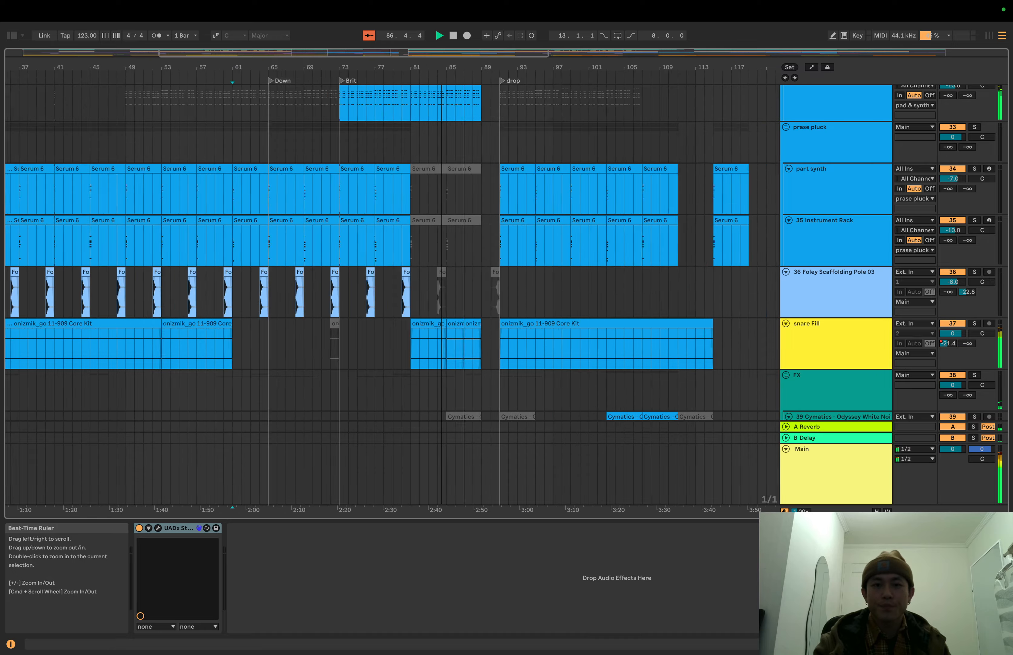
scroll(473, 157, up, 4)
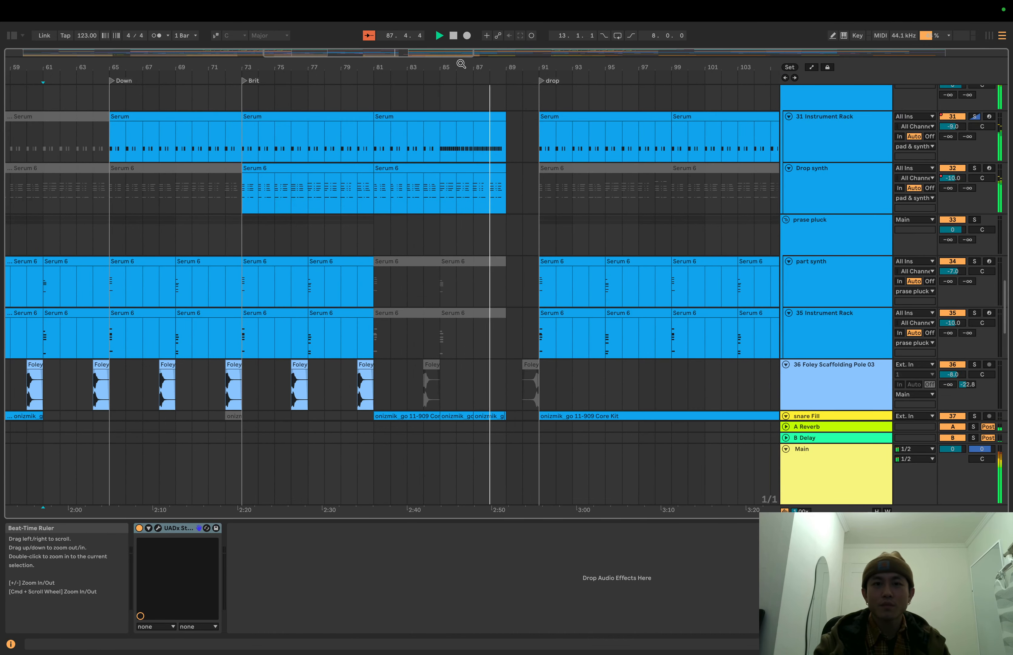
drag(460, 66, 460, 39)
scroll(453, 164, up, 4)
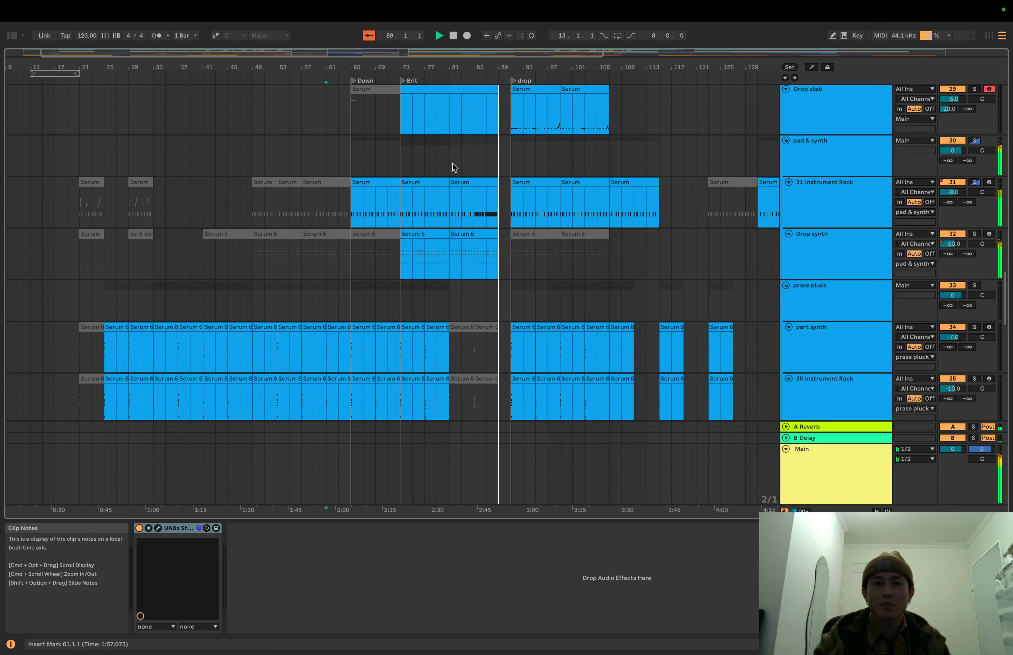
scroll(452, 163, up, 10)
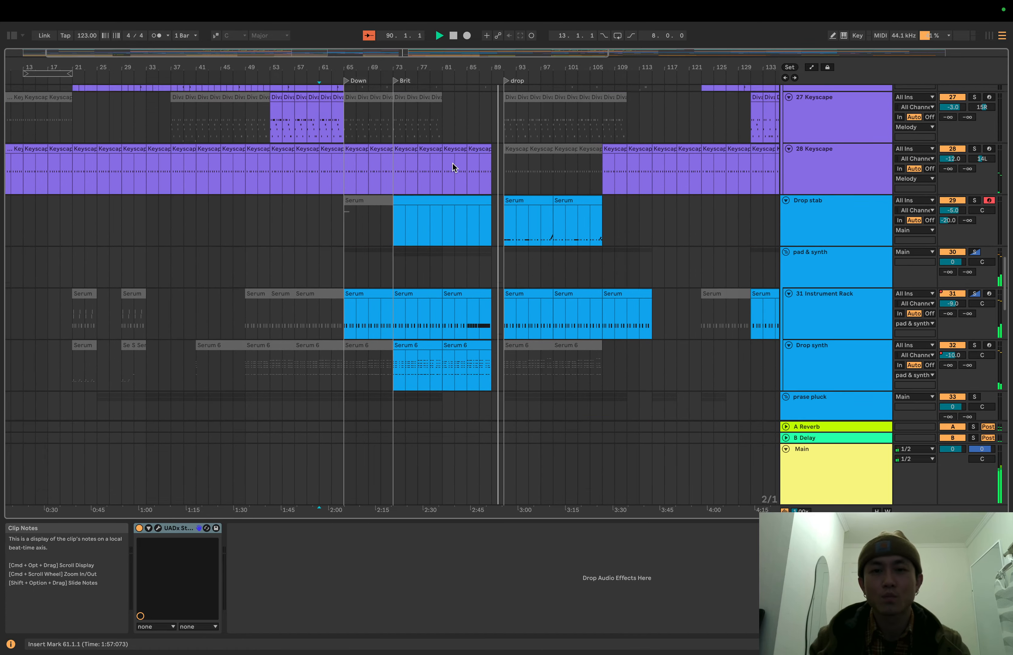
scroll(453, 163, up, 2)
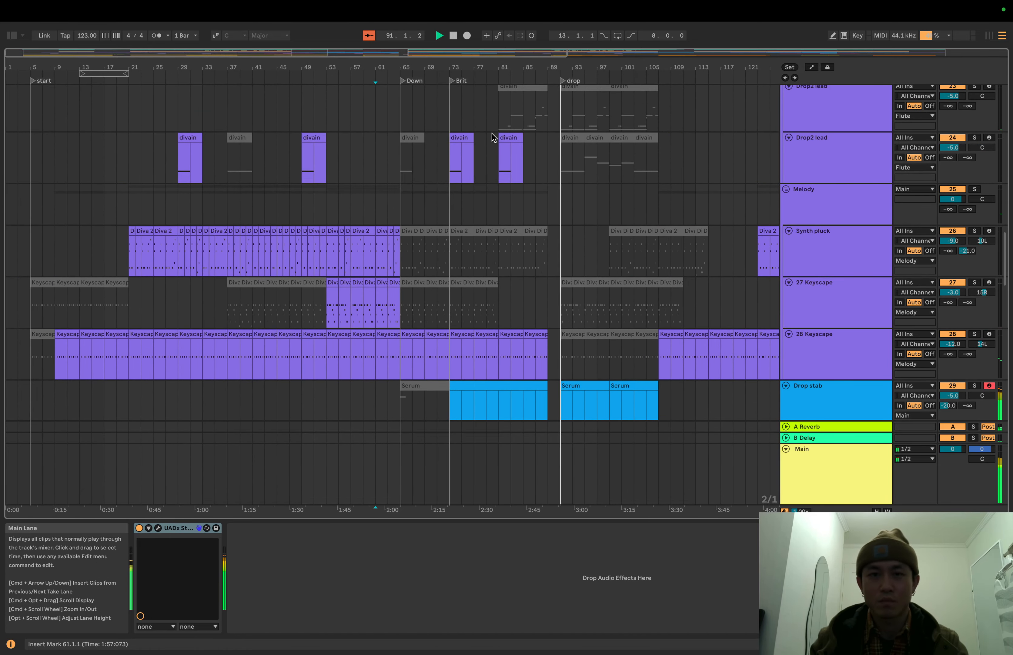
scroll(516, 106, up, 12)
scroll(516, 106, up, 15)
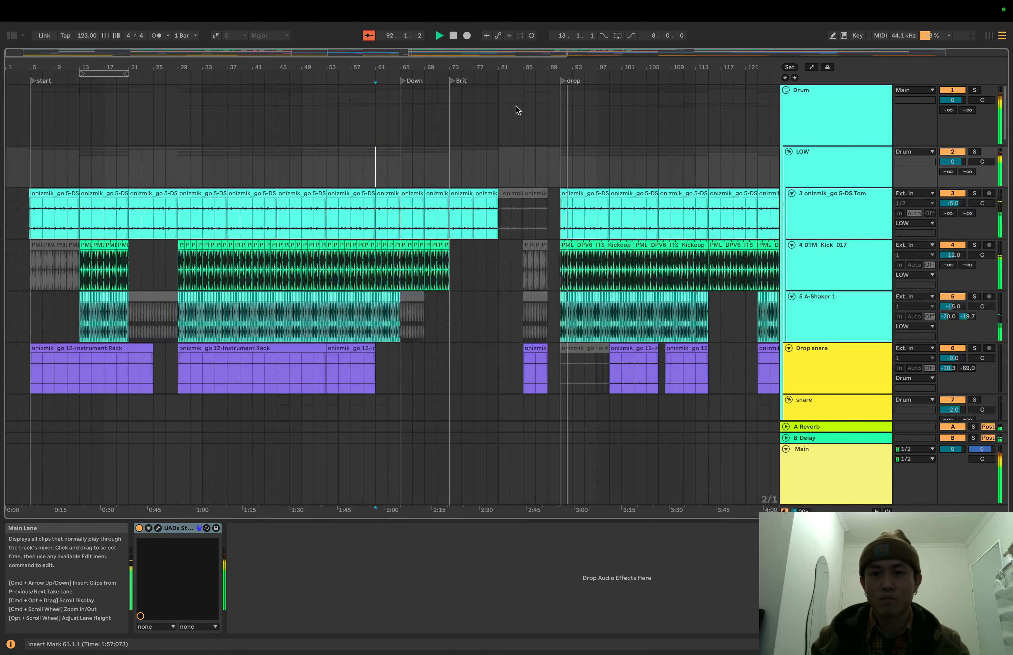
drag(495, 66, 494, 36)
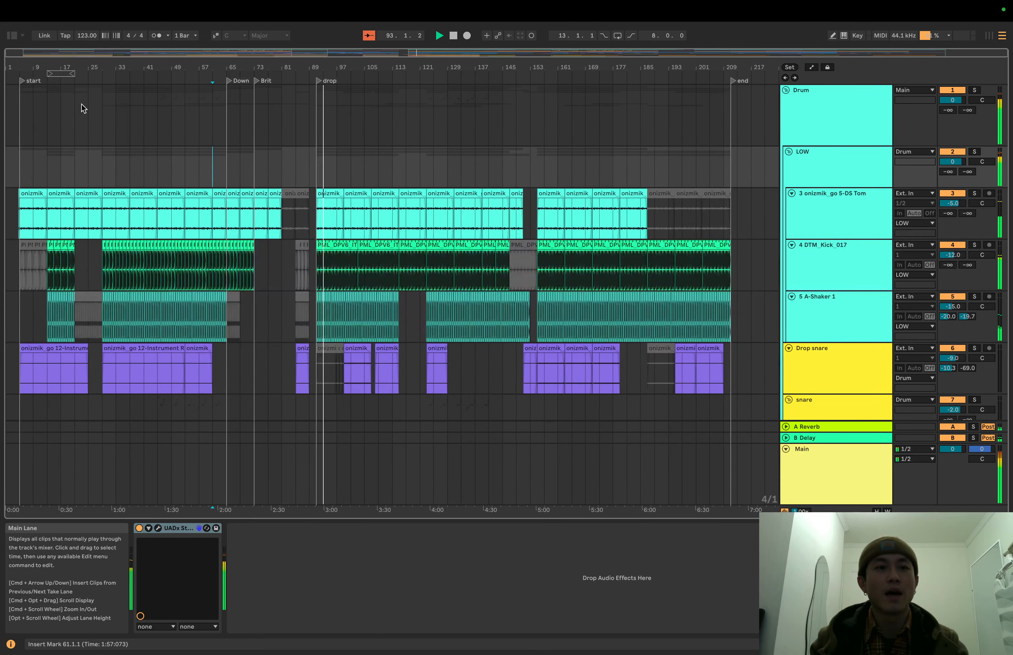
key(space)
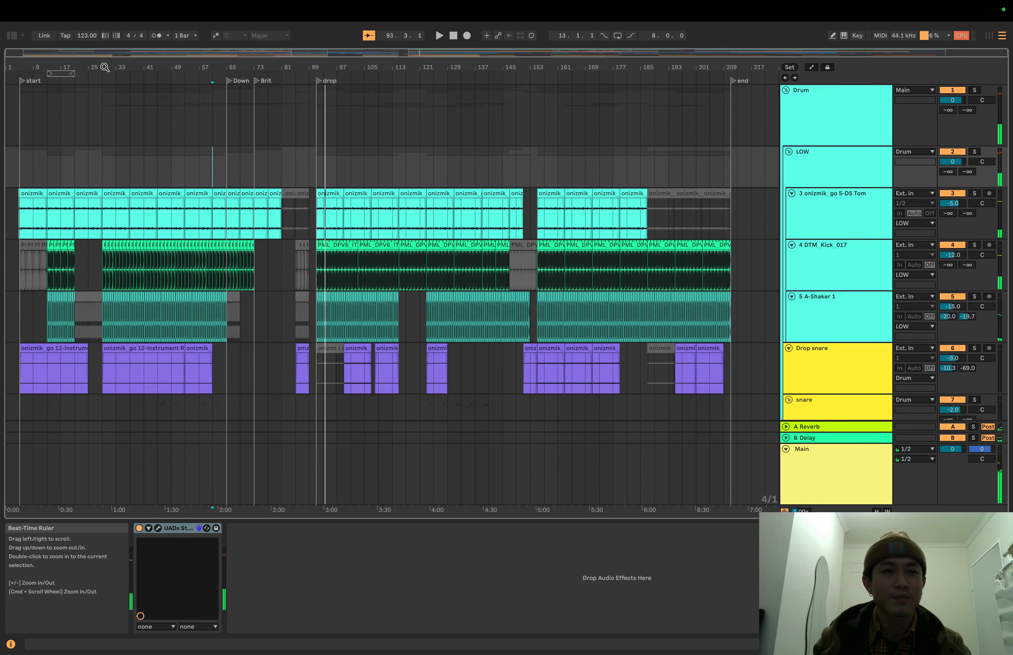
- Select the eight-bar loop region at bar 13, solo the Drum group and start playback
drag(104, 67, 127, 90)
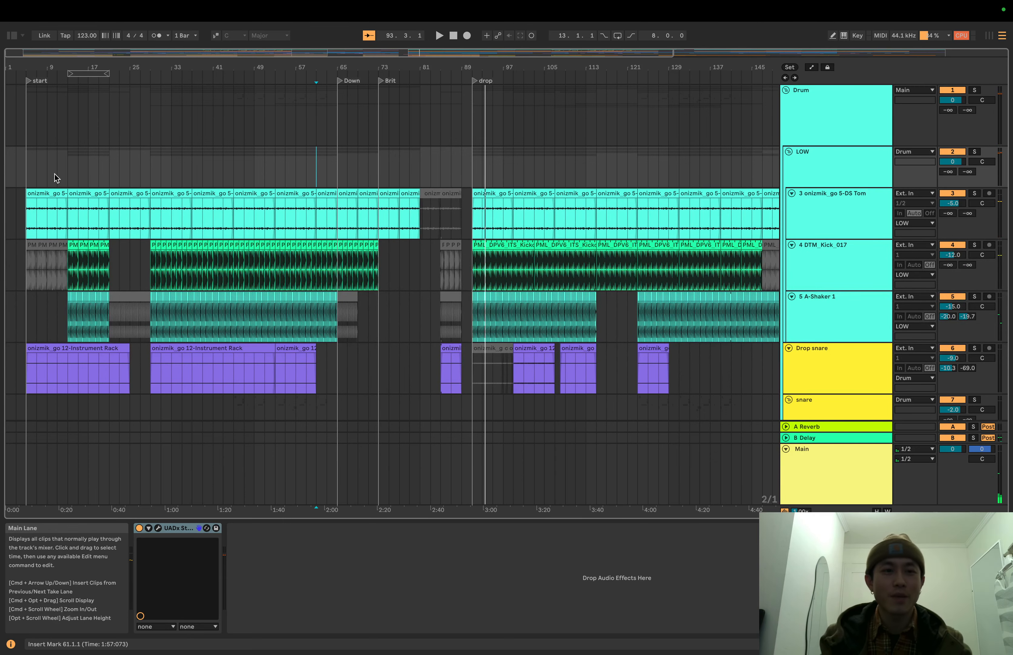
drag(82, 67, 81, 72)
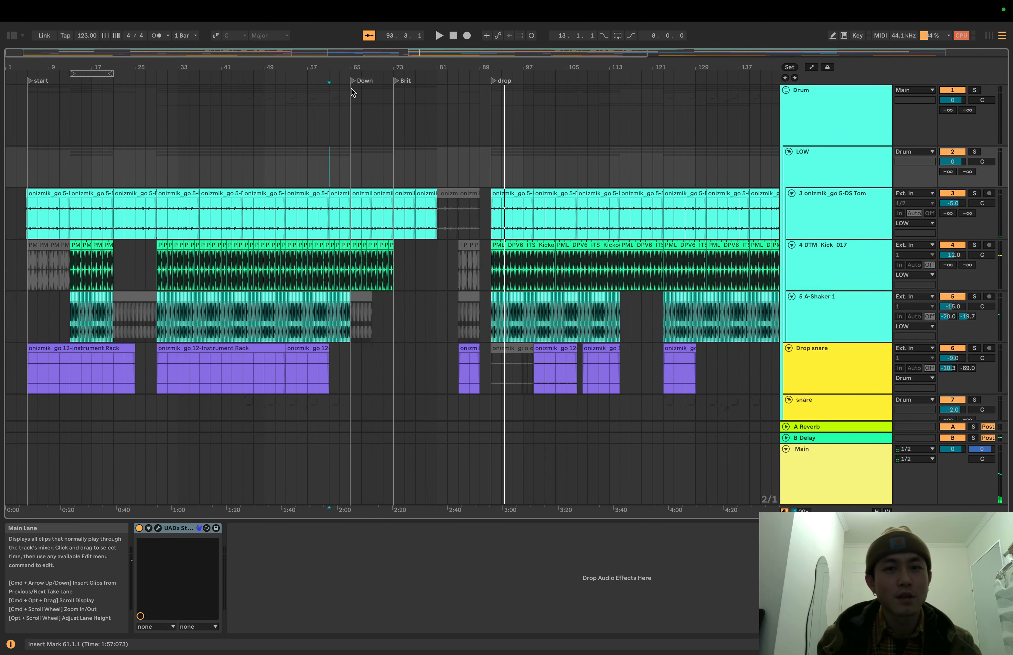
click(81, 74)
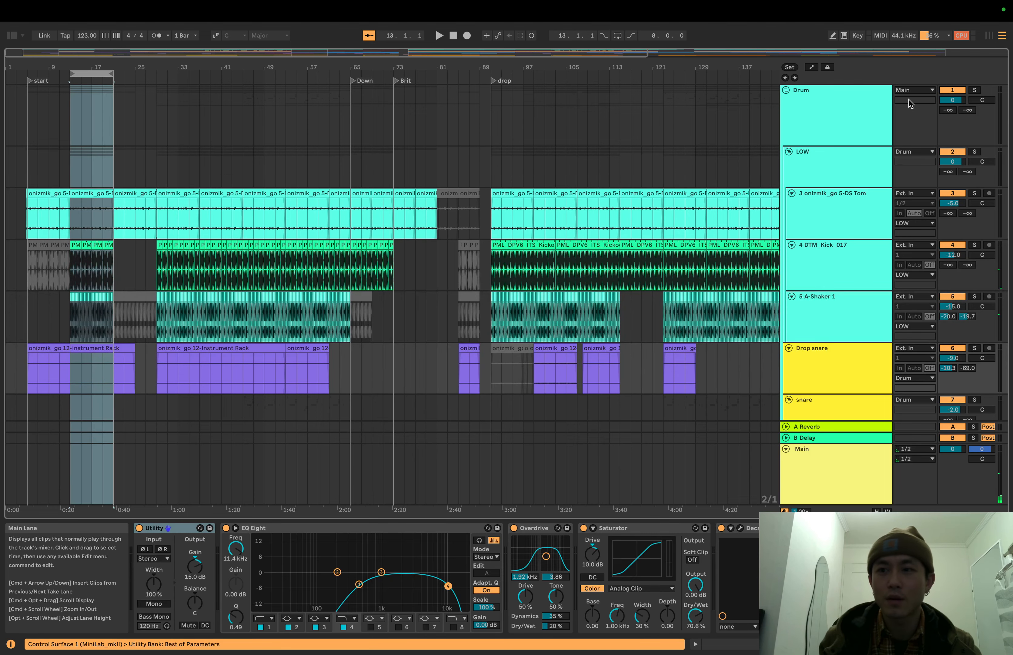
click(975, 91)
key(space)
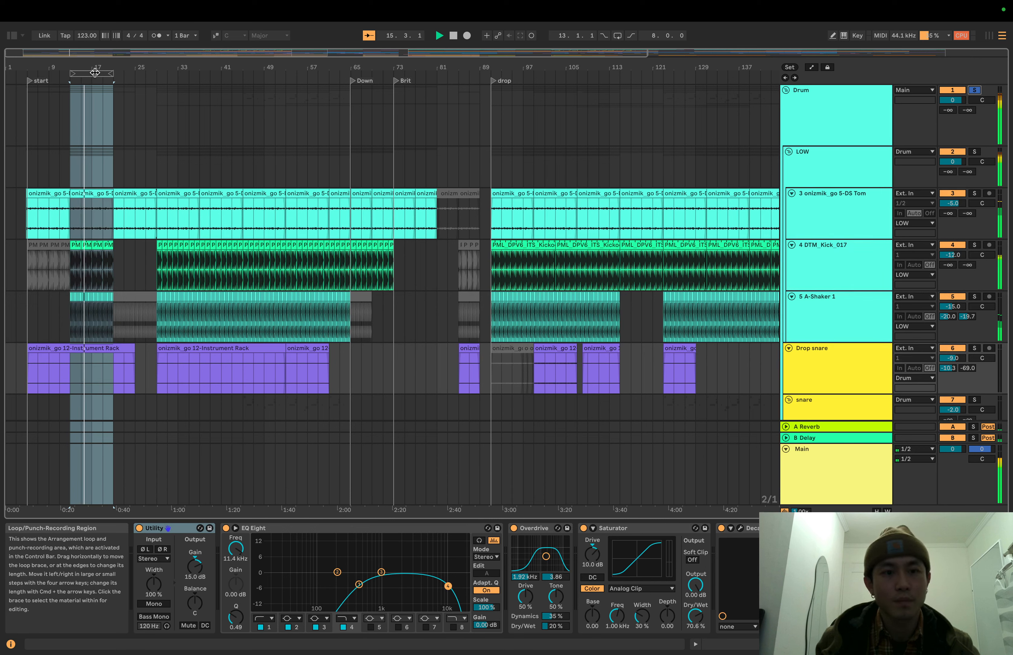
- Move the eight-bar loop to start at bar 45, auditioning the soloed drums at bars 29 and 37 along the way
drag(92, 74, 190, 80)
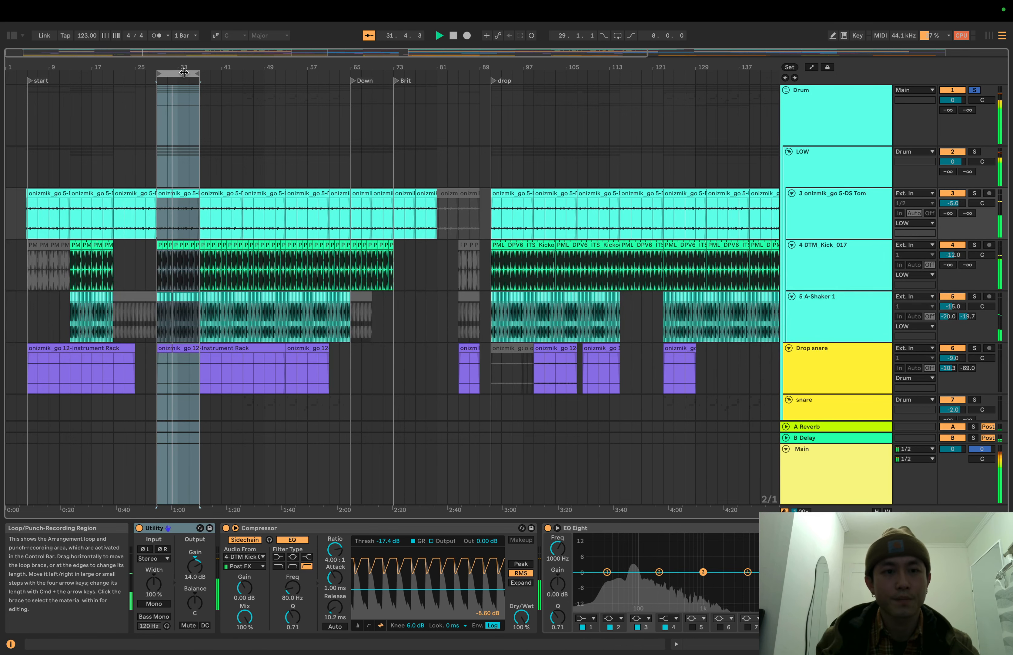
drag(184, 72, 231, 75)
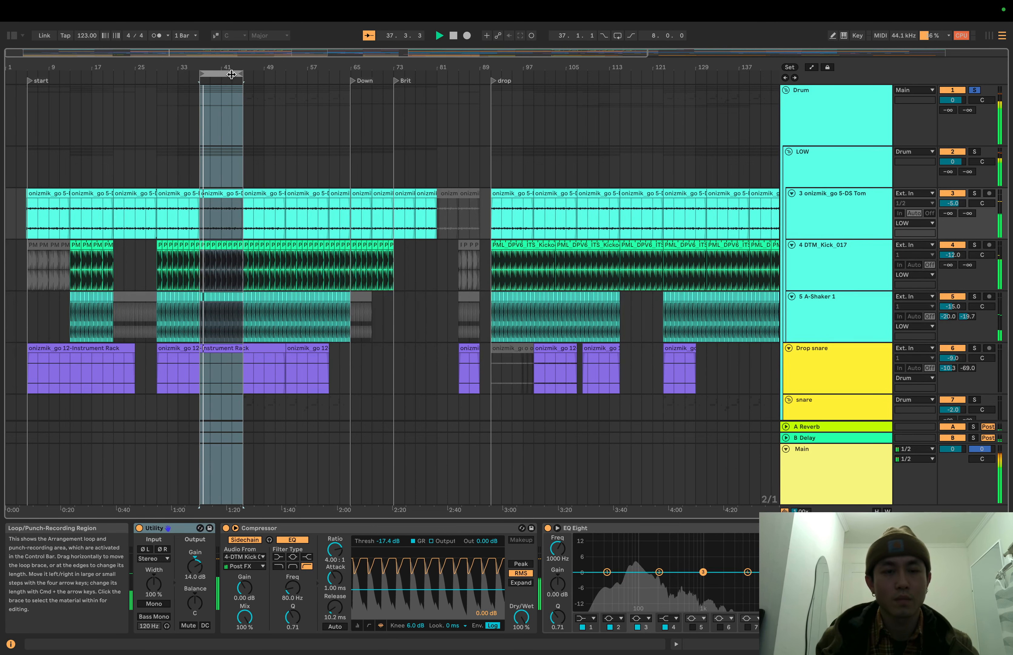
drag(231, 75, 281, 76)
key(space)
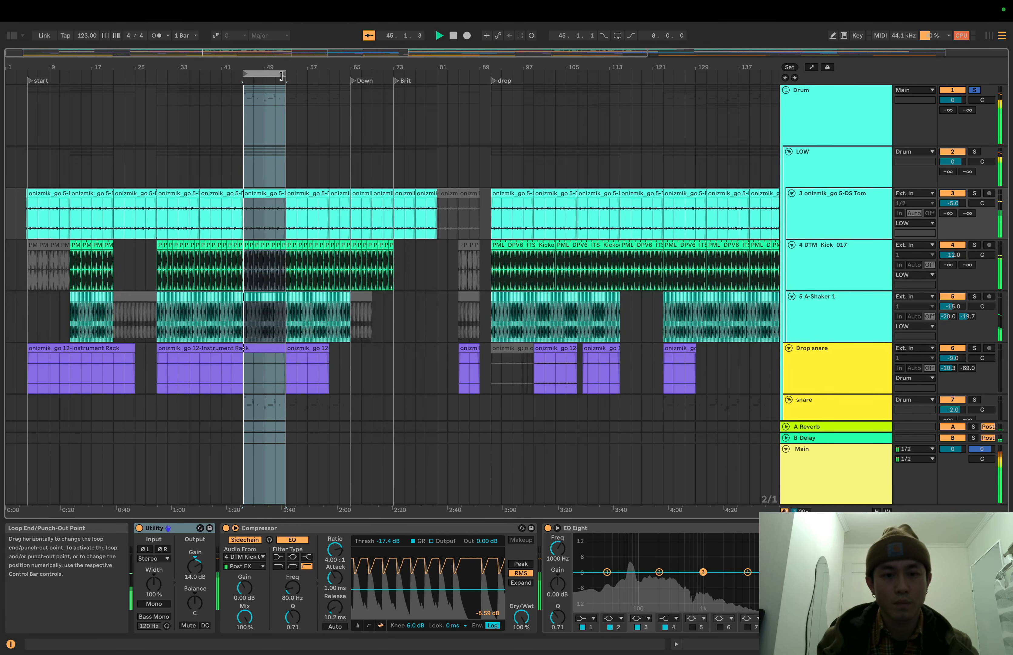
scroll(276, 131, down, 2)
scroll(272, 141, up, 2)
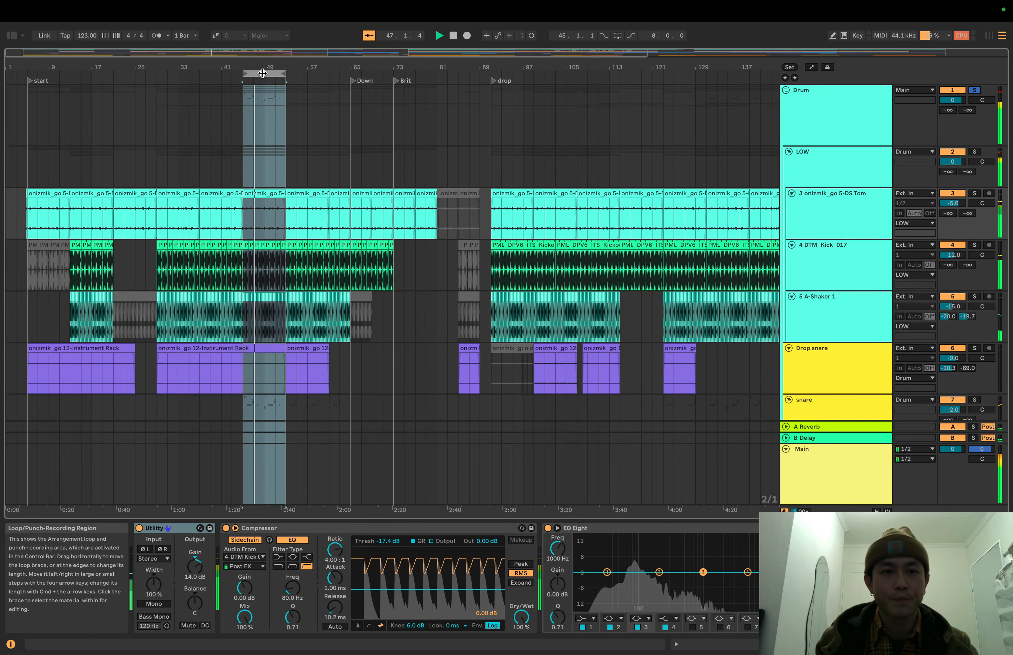
- Stop the drum playback and show the device chain of the DTM_Kick_017 track
key(space)
drag(262, 67, 170, 65)
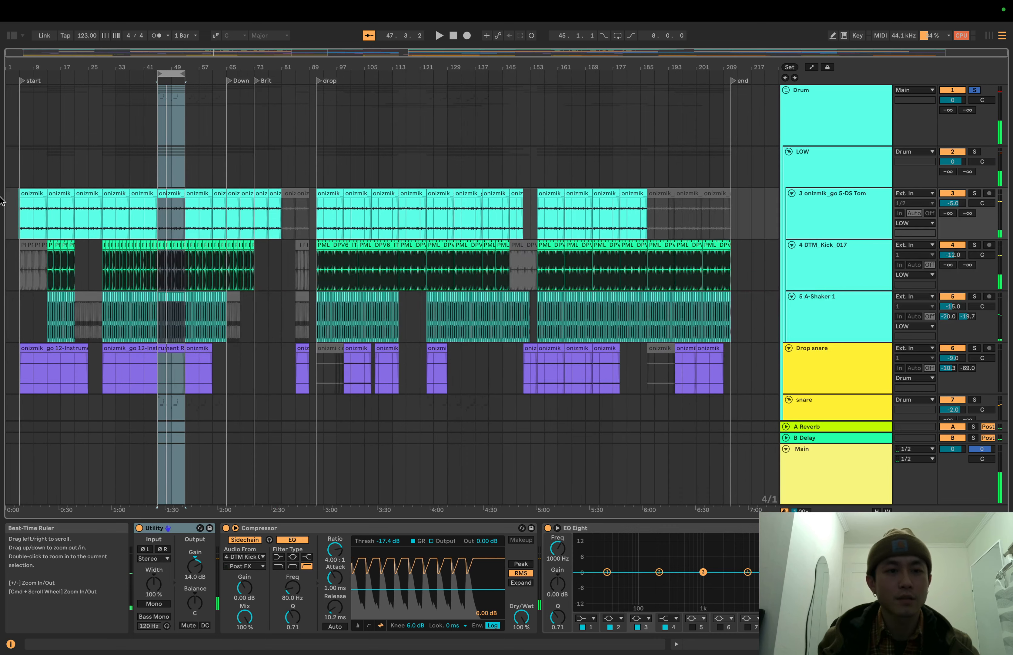
drag(48, 65, 196, 69)
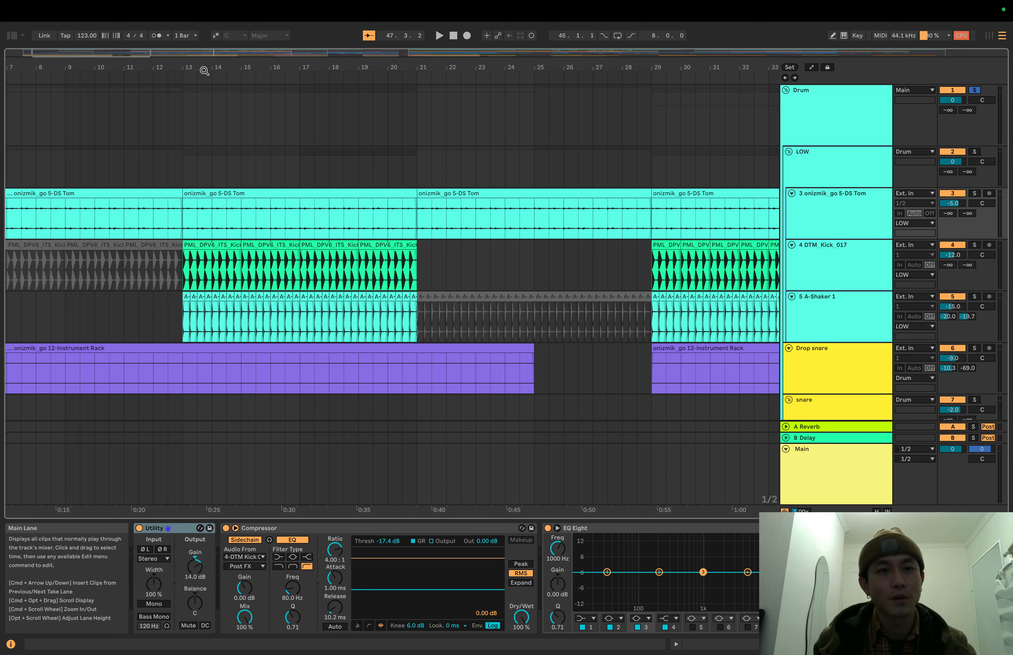
drag(197, 69, 197, 87)
scroll(237, 191, left, 2)
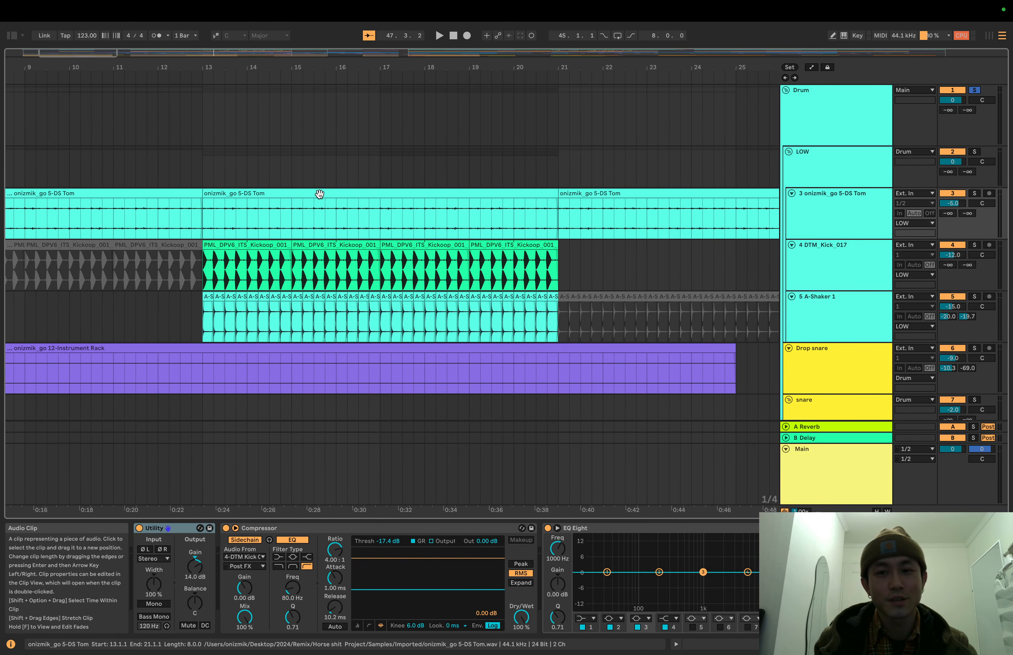
click(813, 262)
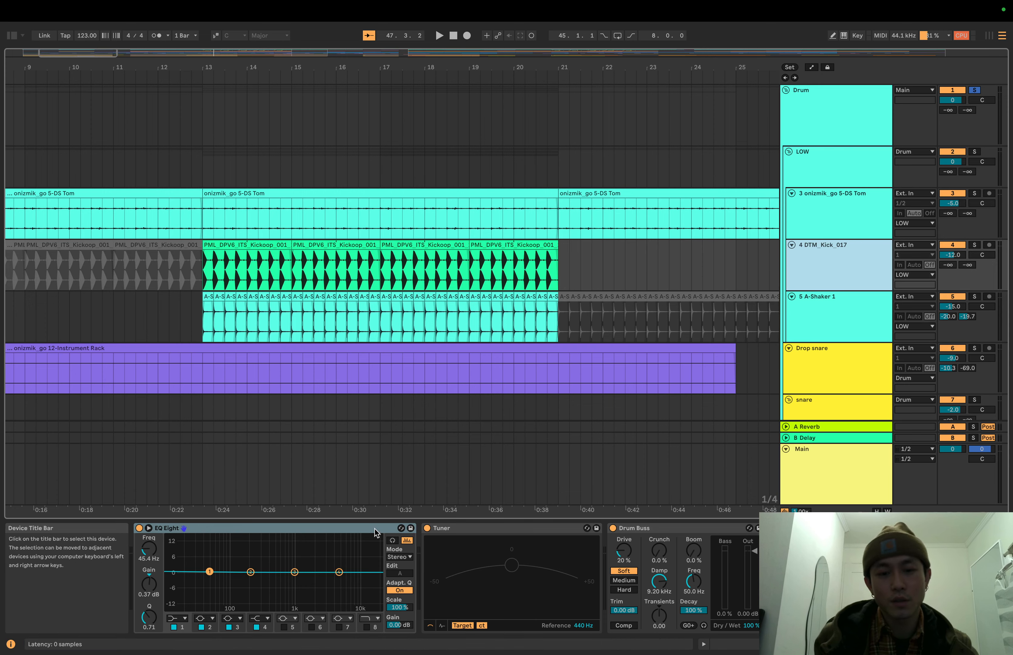
- Solo the DTM_Kick_017 track and audition the kick on its own from bar 13
key(space)
key(space)
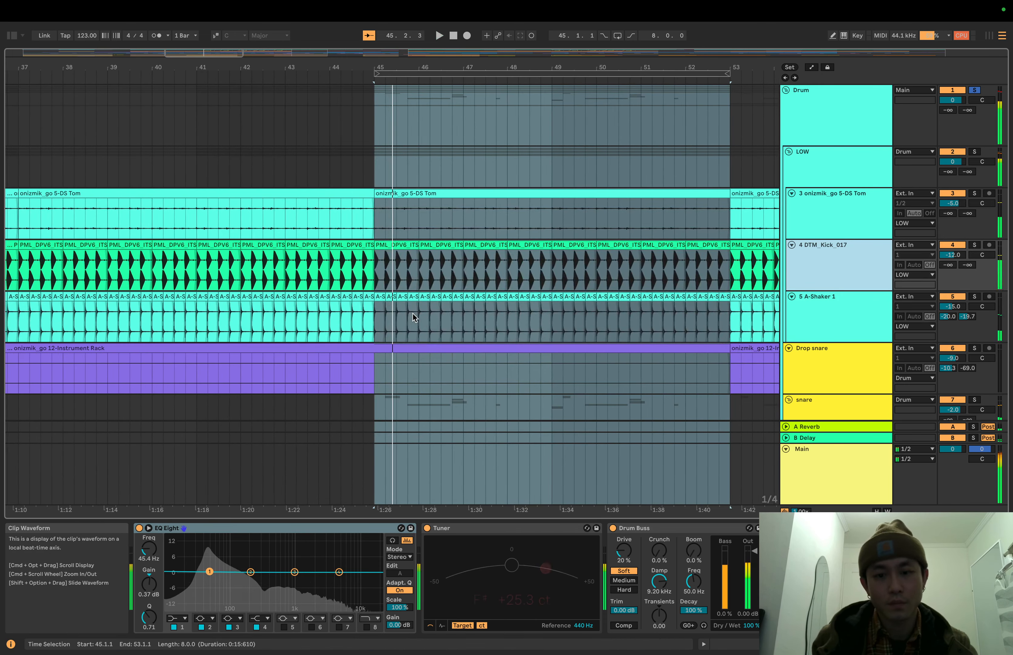
scroll(414, 316, left, 20)
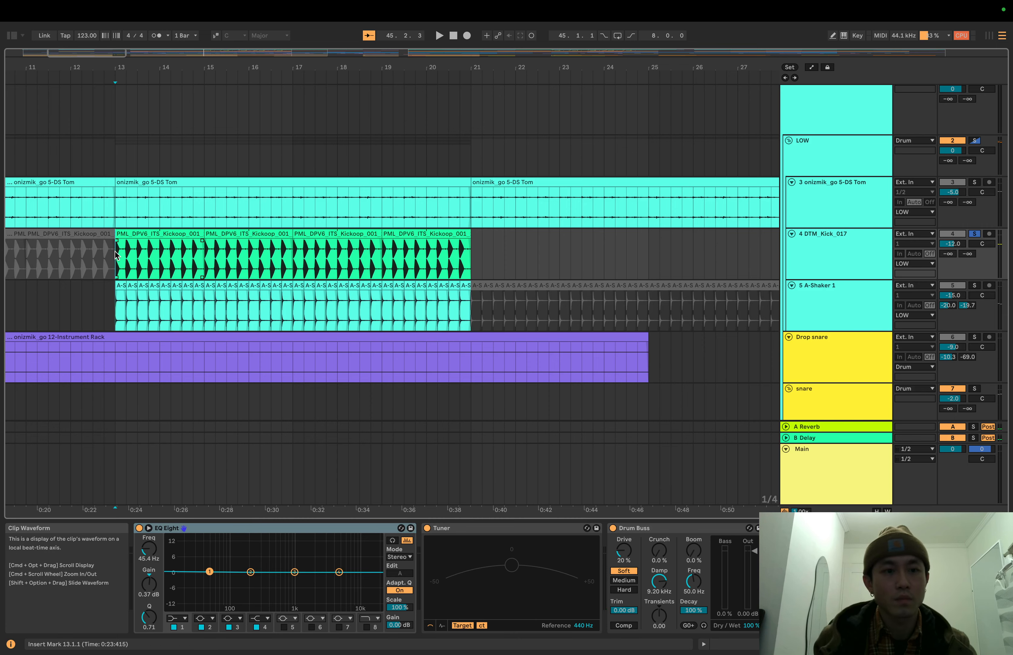
key(space)
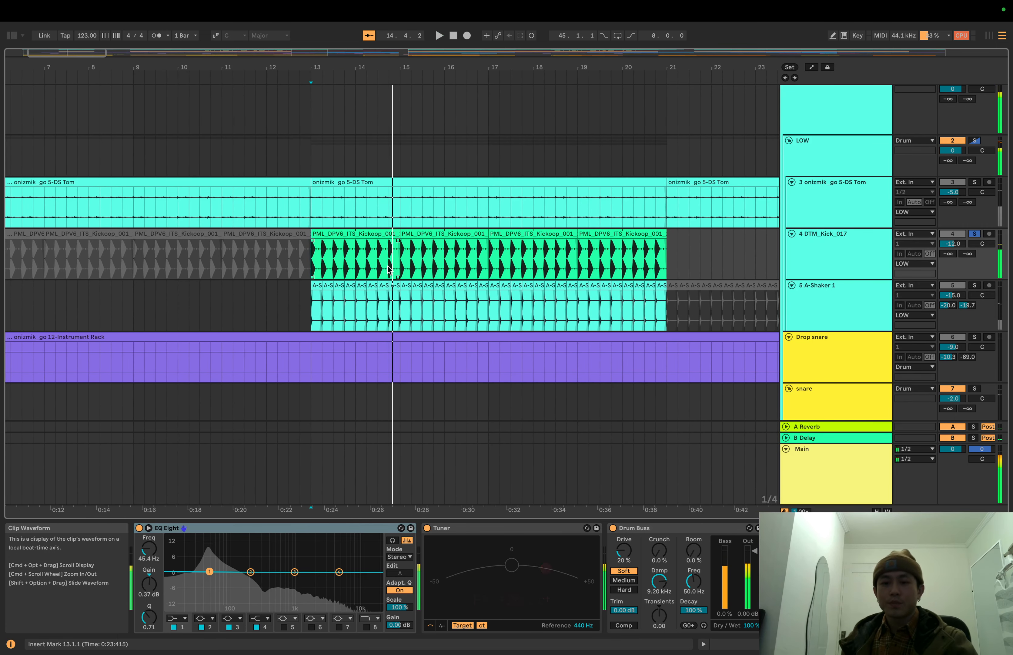
key(space)
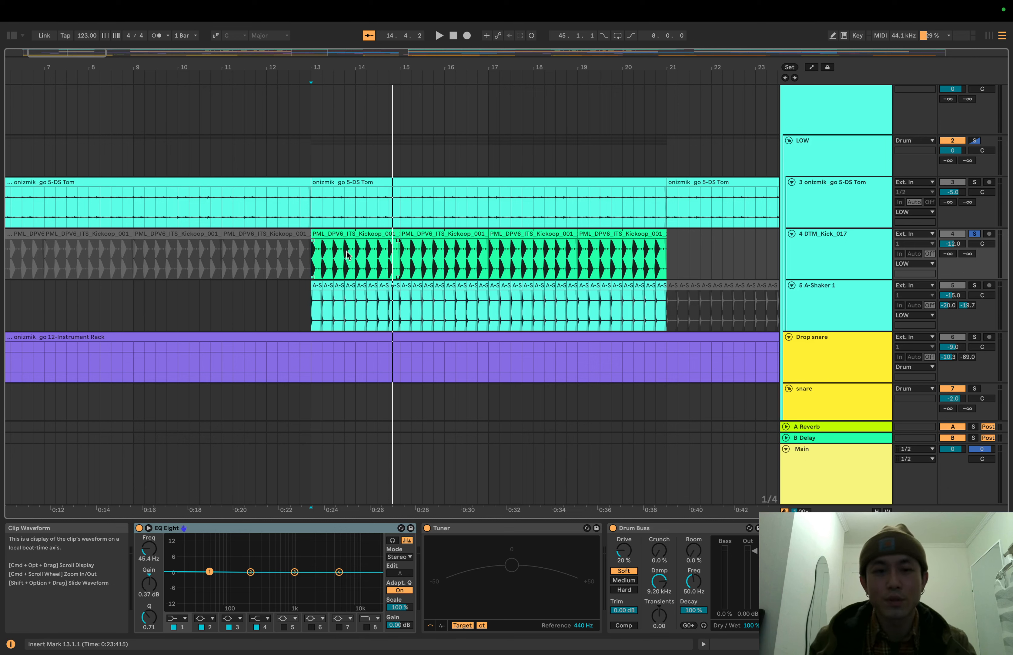
key(space)
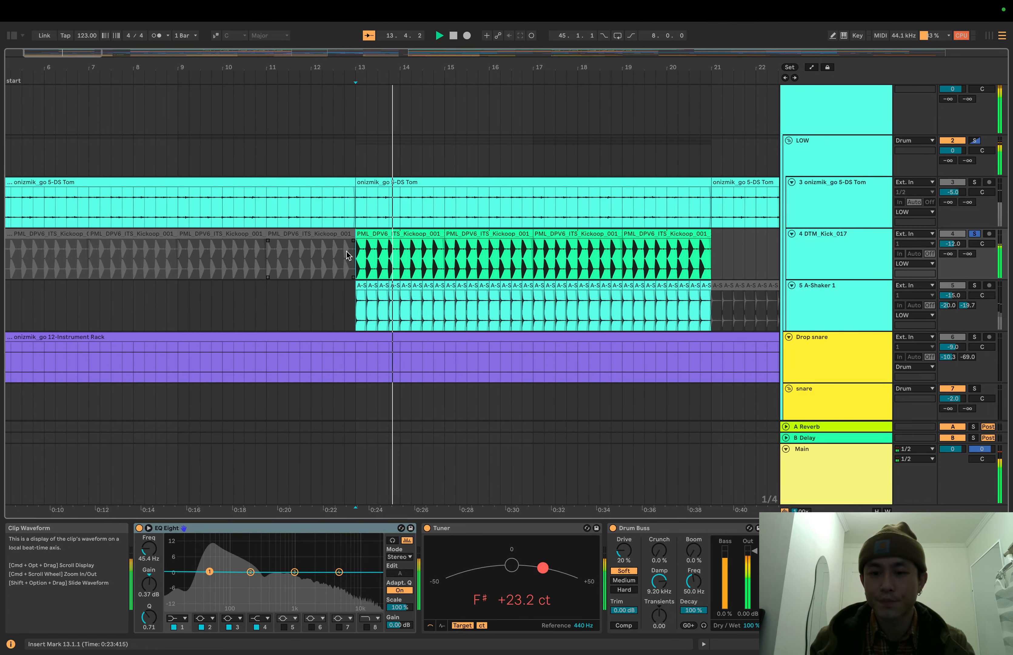
key(space)
key(space)
key(space)
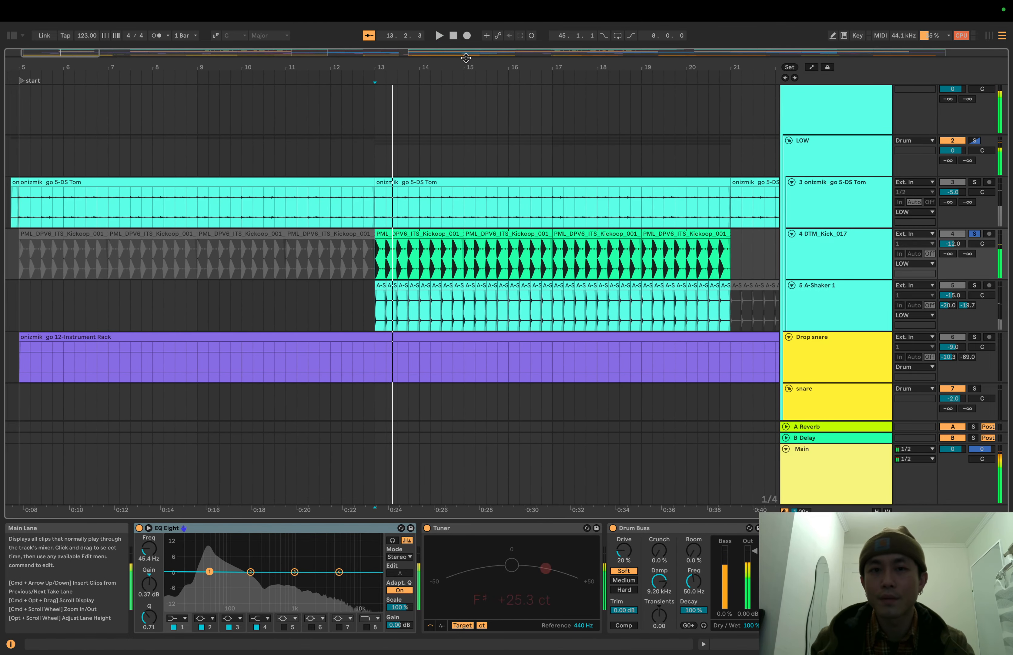
- Move the eight-bar loop region to start at bar 13, play the soloed kick and turn looping on
drag(469, 66, 100, 66)
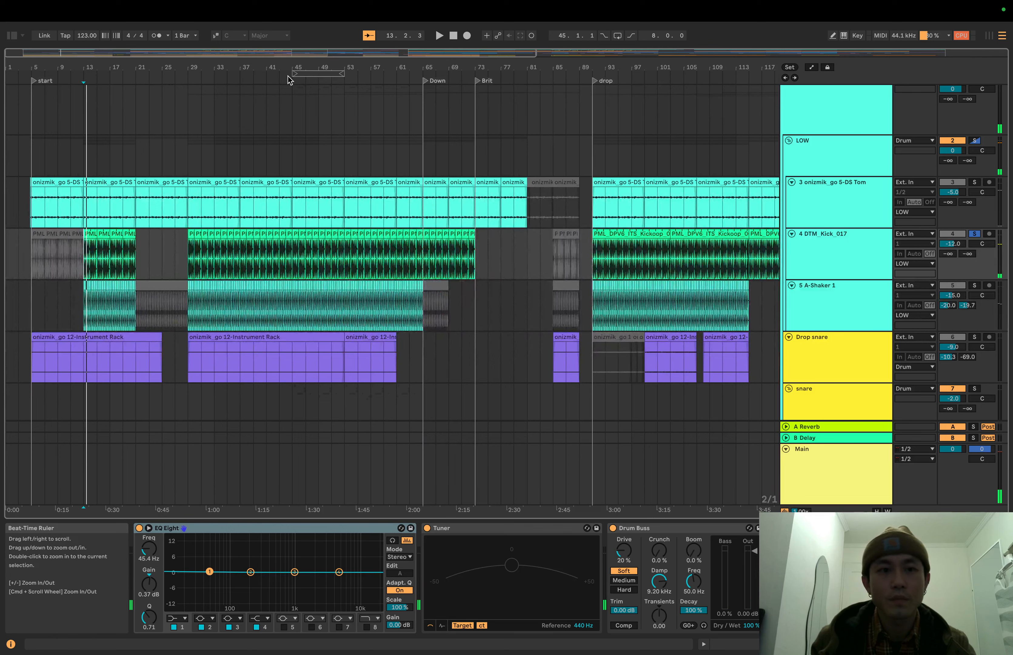
drag(314, 73, 113, 81)
key(space)
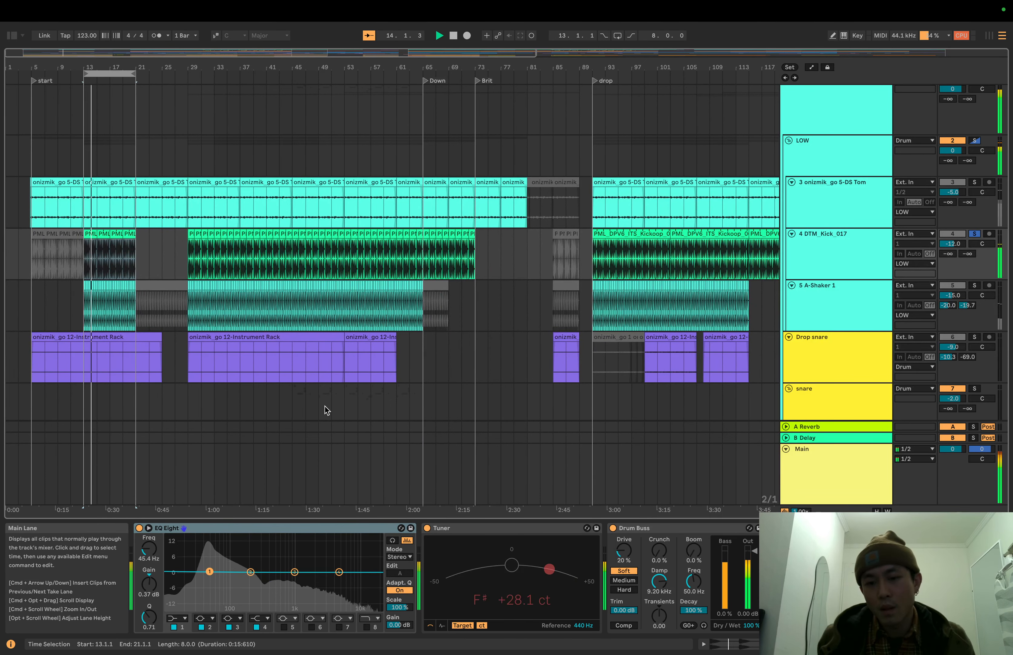
key(super+l)
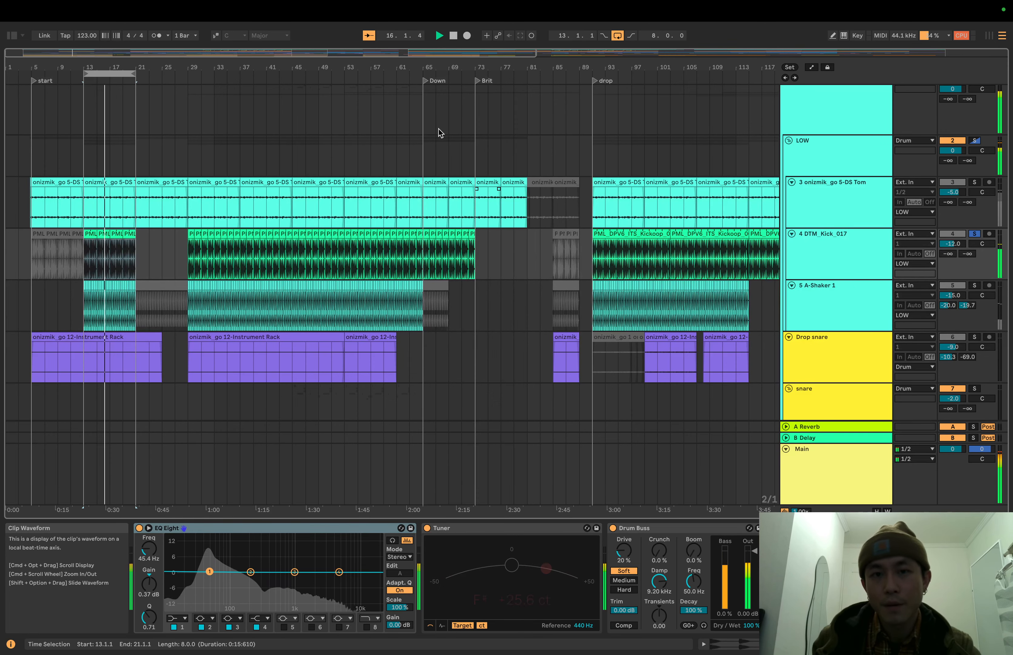
- Compare the looping kick with its Drum Buss device switched off and back on
drag(329, 52, 374, 63)
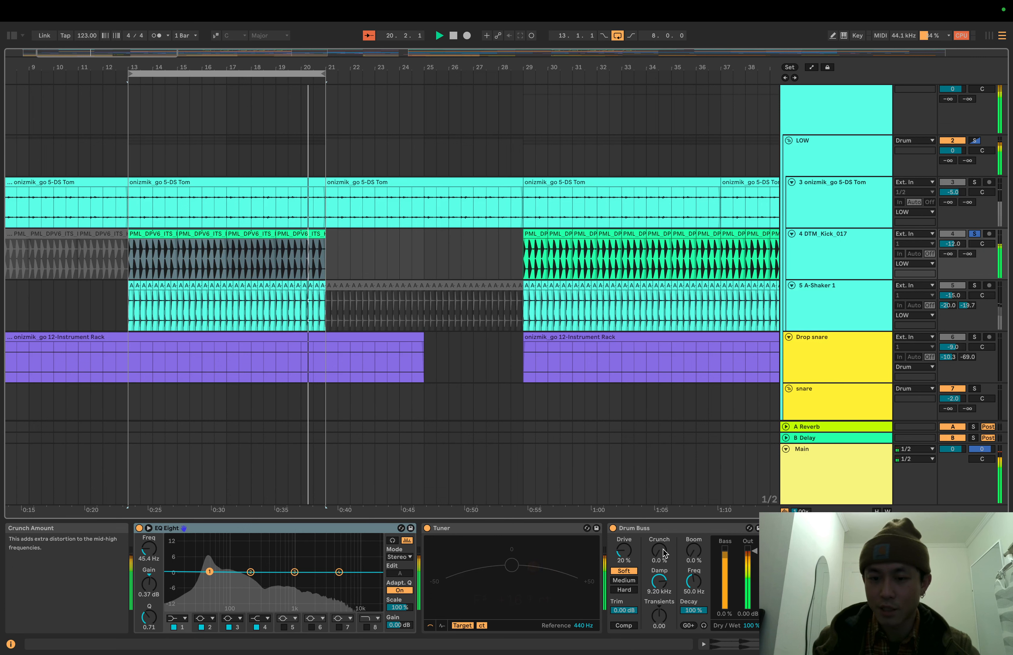
click(614, 529)
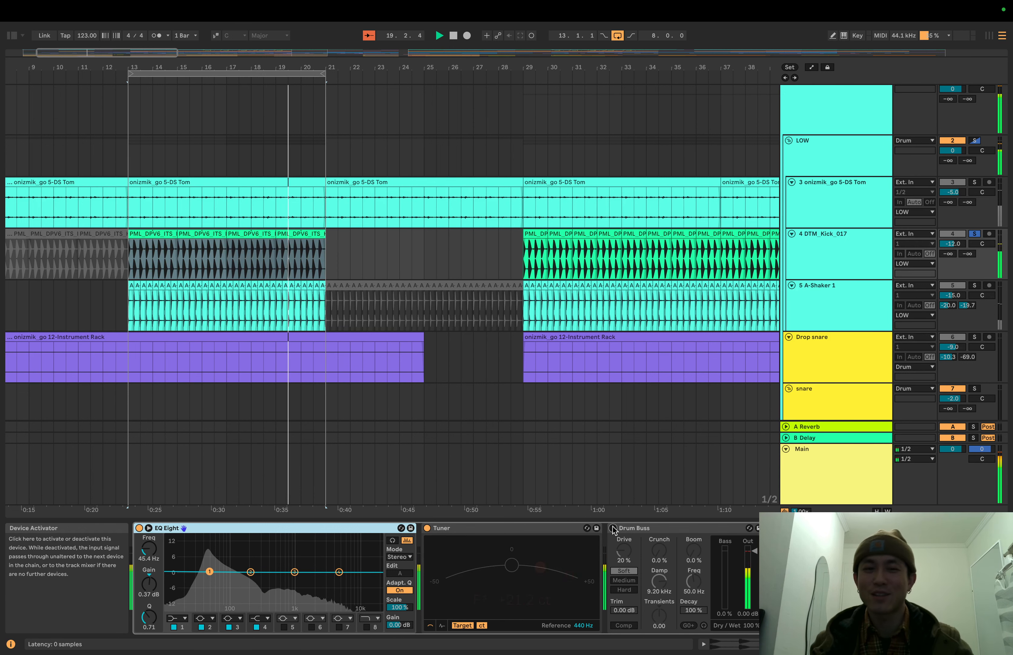
click(613, 528)
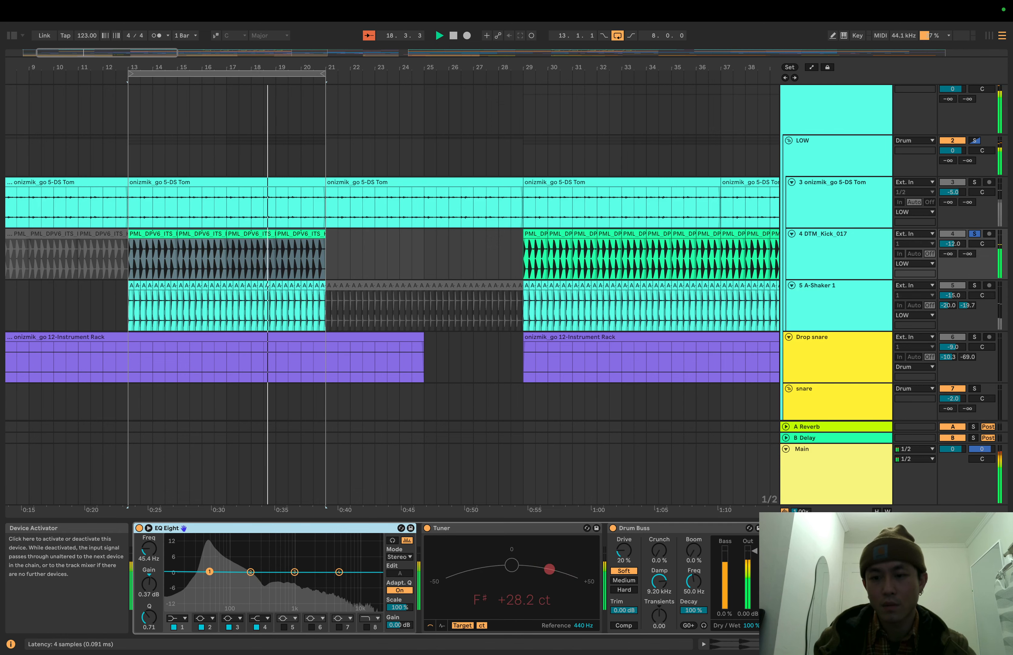
- Examine the kick waveforms around bar 14 up close during playback, and stop playback
drag(185, 51, 206, 270)
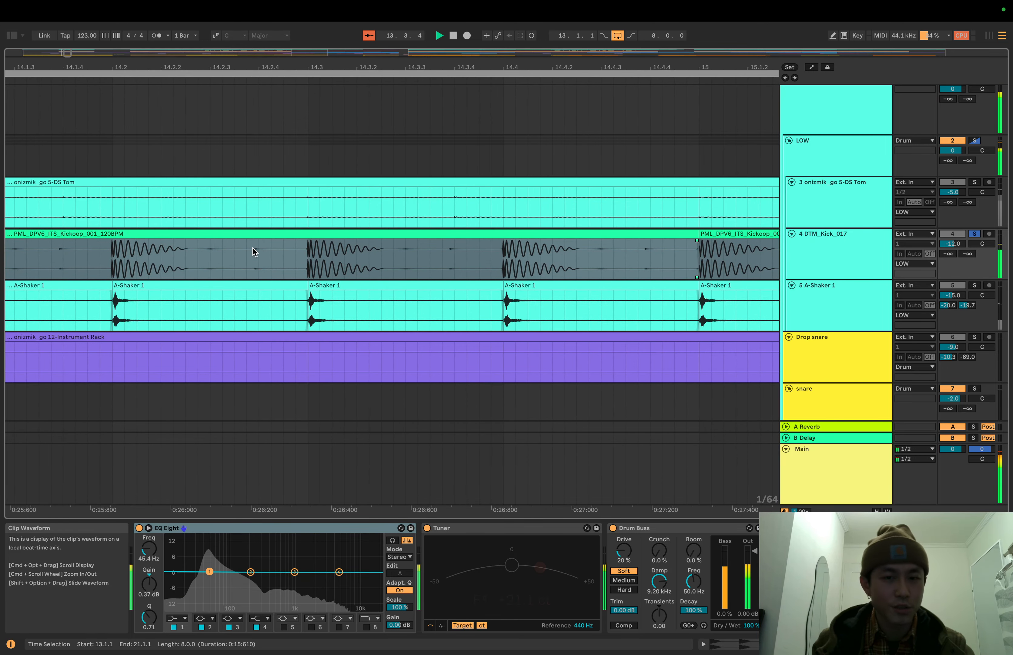
mouse_move(274, 68)
mouse_down()
mouse_move(273, 46)
mouse_move(286, 65)
mouse_up()
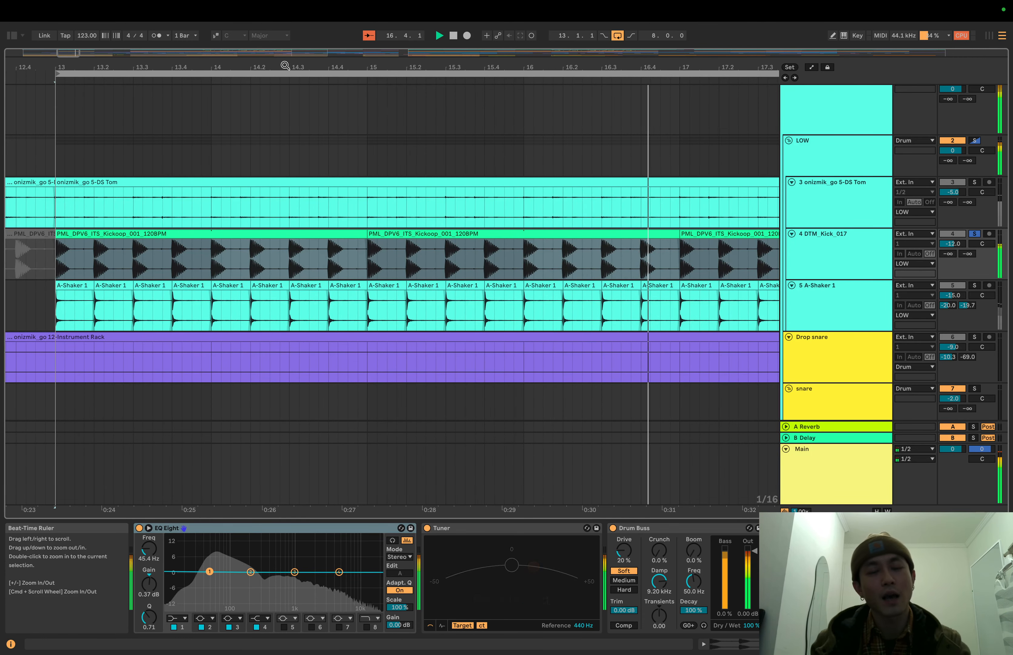
drag(294, 66, 306, 67)
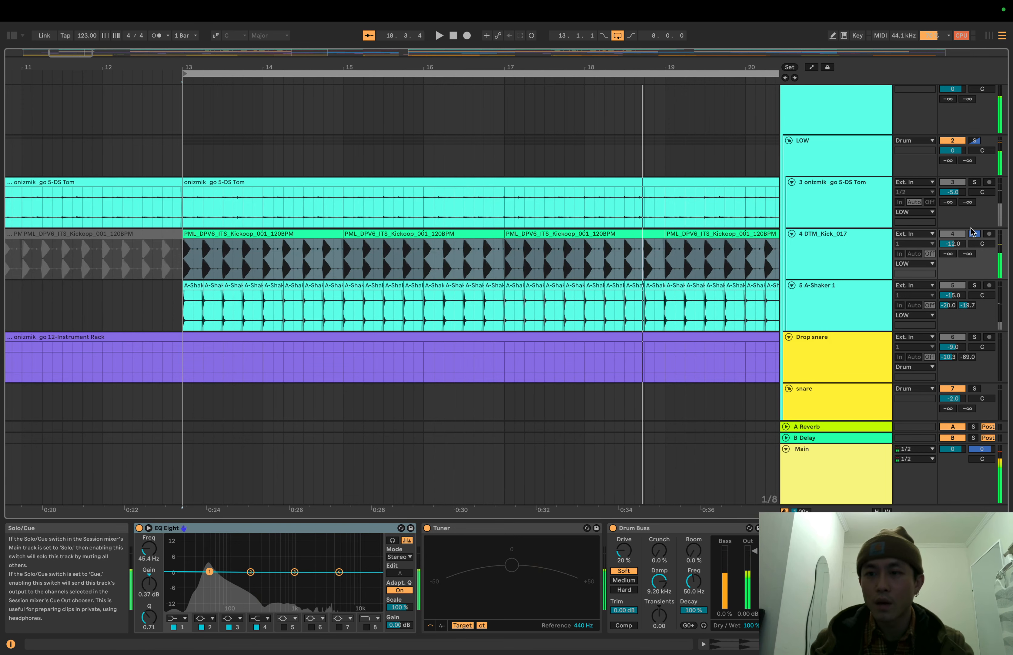
- Solo the onizmik_go 5-DS Tom track instead of the kick and audition it from bar 13
click(975, 182)
click(185, 200)
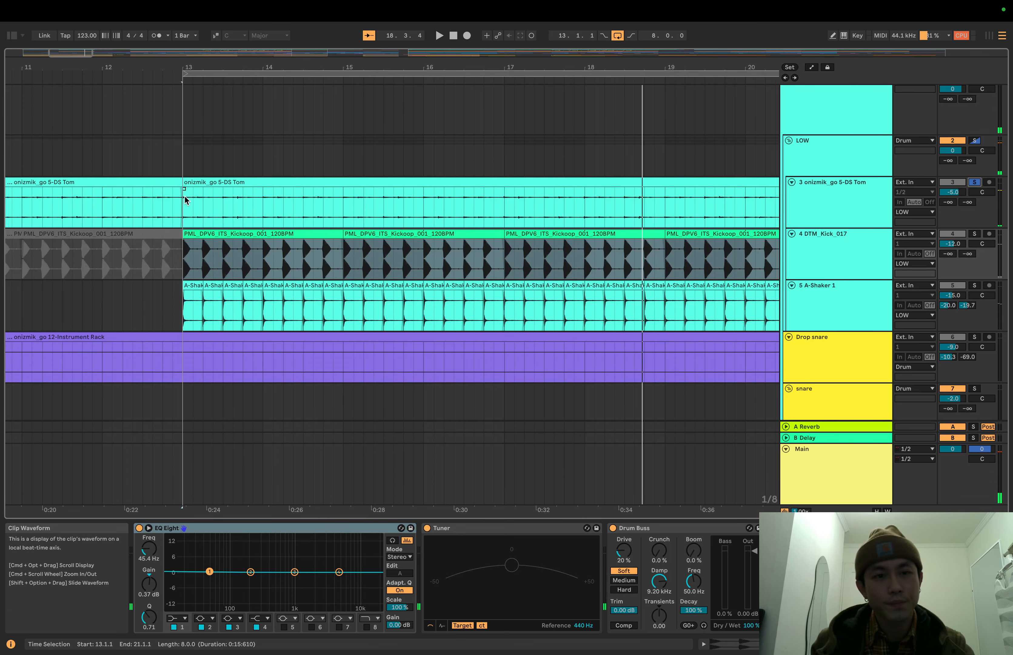
key(space)
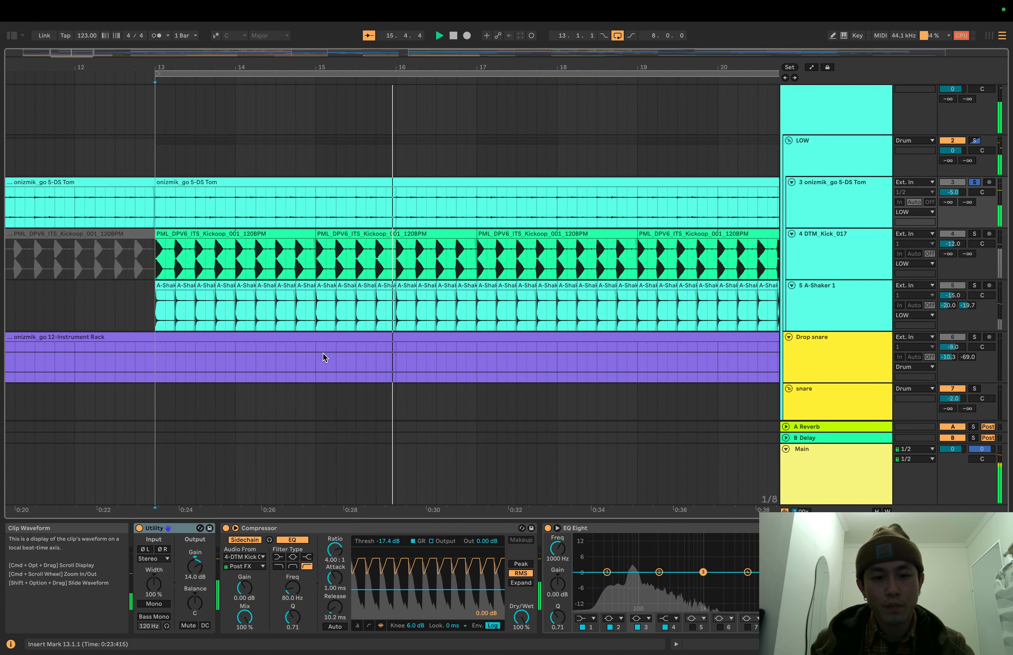
key(space)
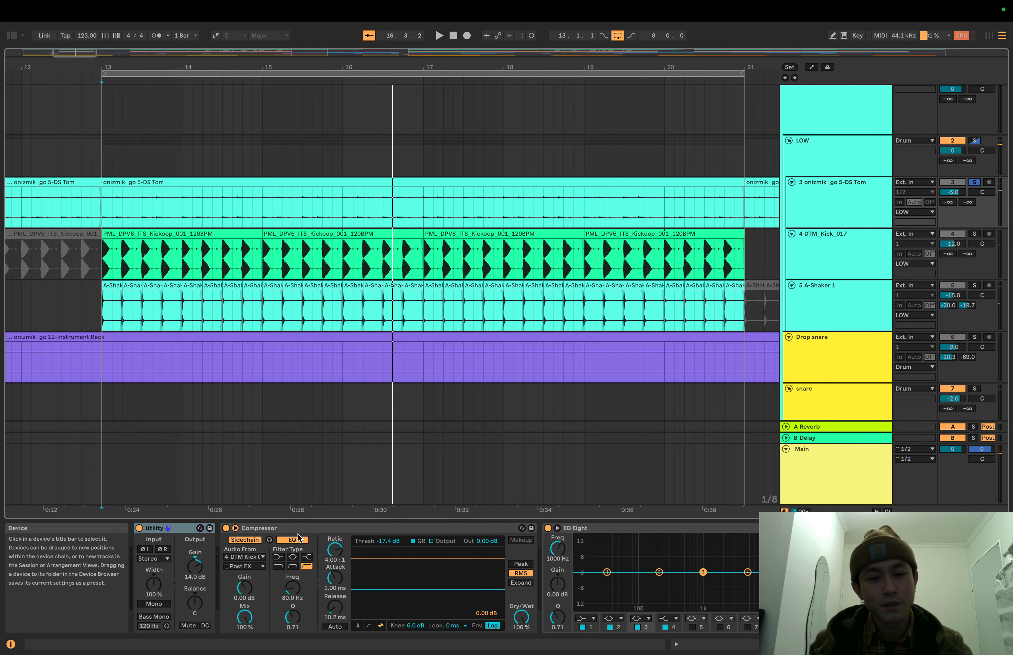
key(space)
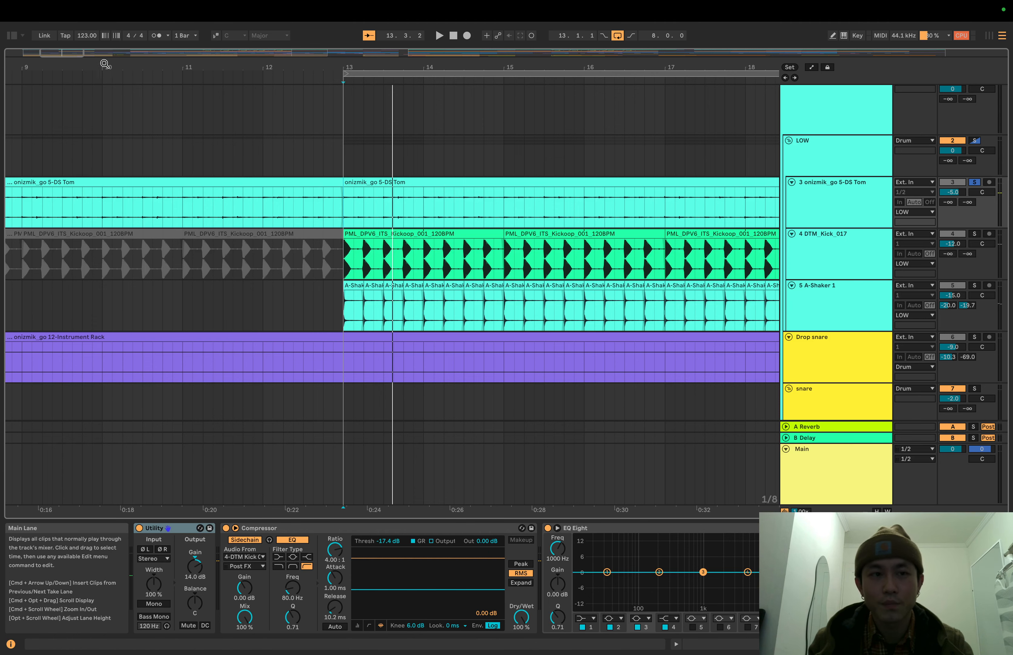
- Play the soloed tom from bar 13 and bypass its Compressor and EQ Eight
drag(118, 510, 118, 494)
drag(118, 67, 119, 66)
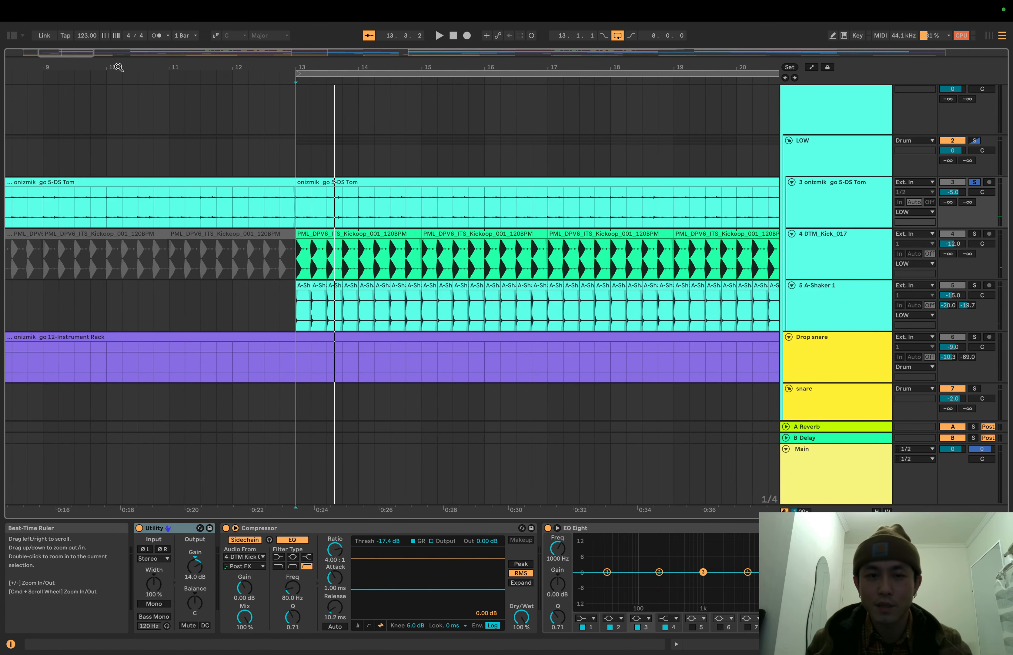
drag(273, 68, 273, 64)
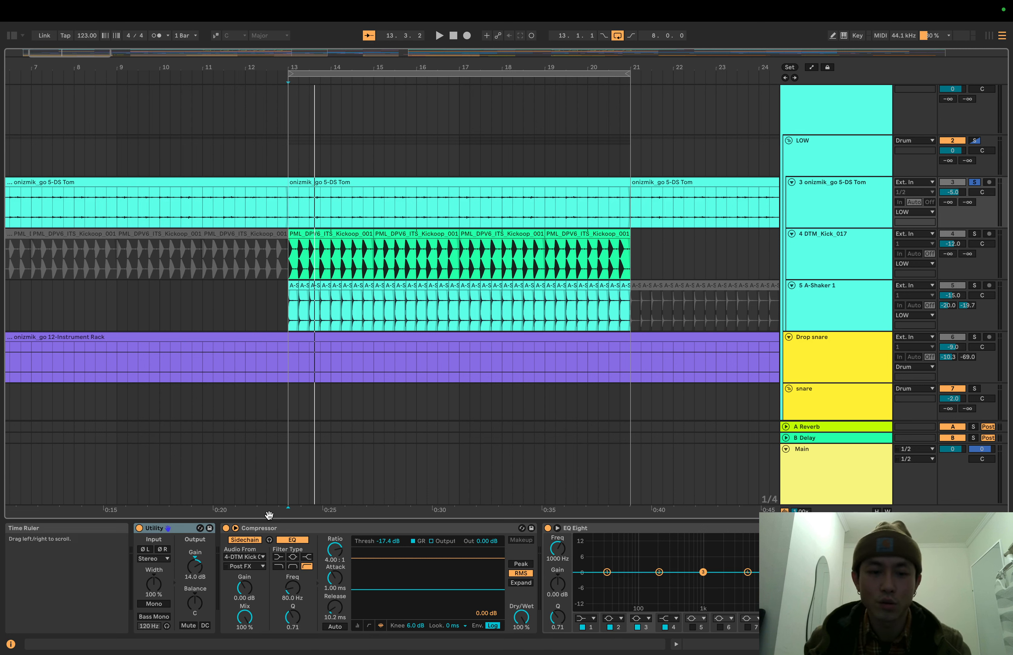
key(space)
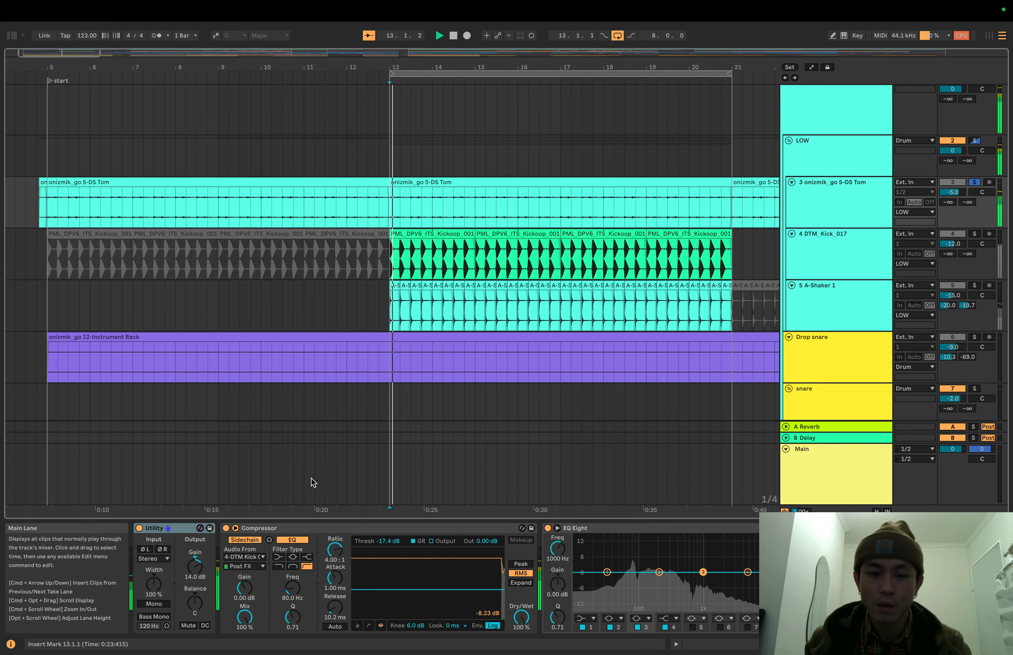
scroll(403, 528, right, 2)
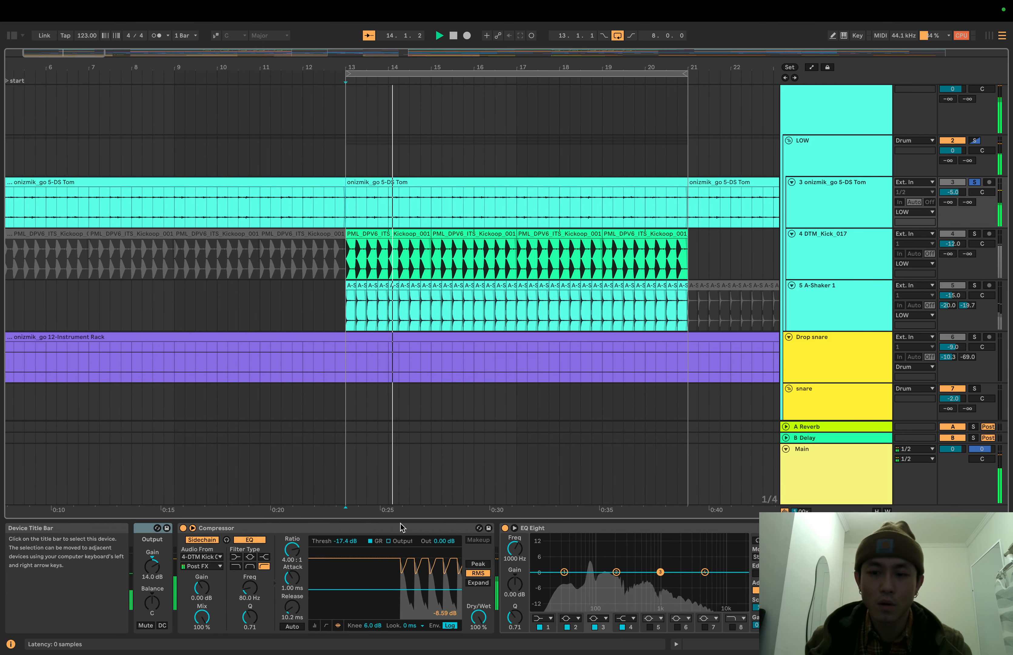
click(183, 527)
click(505, 528)
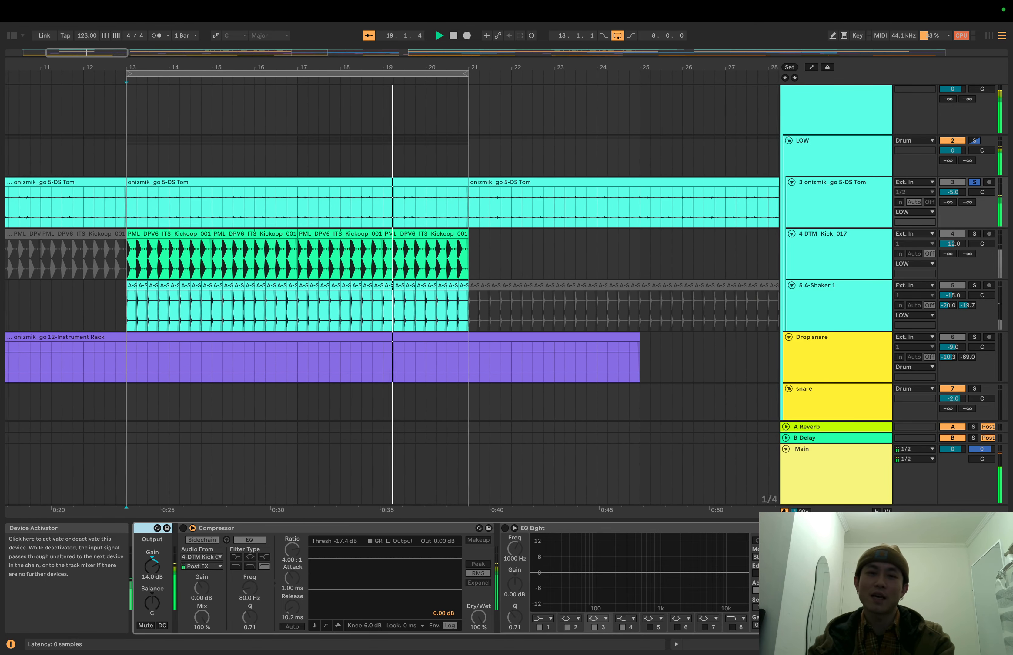
- Switch the tom's Compressor back on and solo the DTM_Kick_017 track together with the tom
click(183, 528)
scroll(322, 272, left, 10)
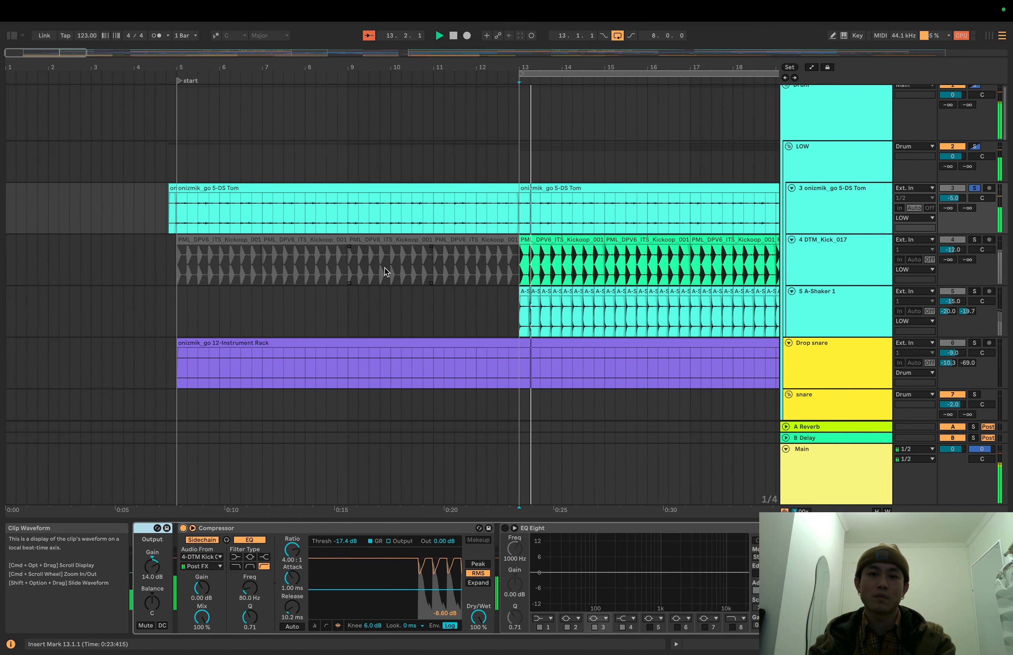
click(974, 240)
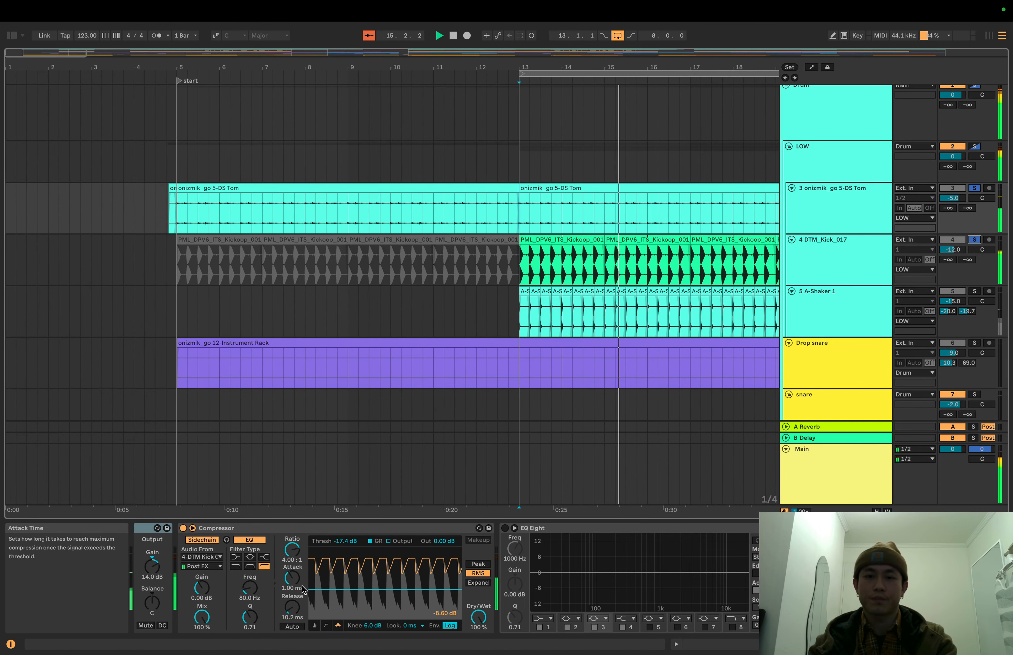
- Compare the kick and tom together with the tom's sidechain Compressor off and on, and stop playback
scroll(264, 554, left, 2)
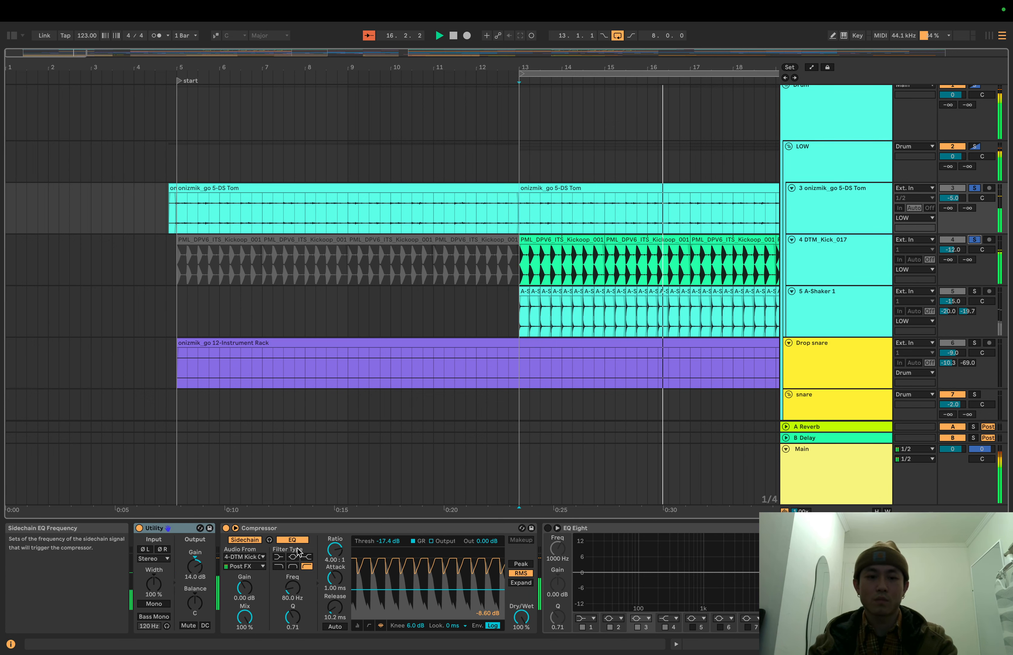
click(226, 531)
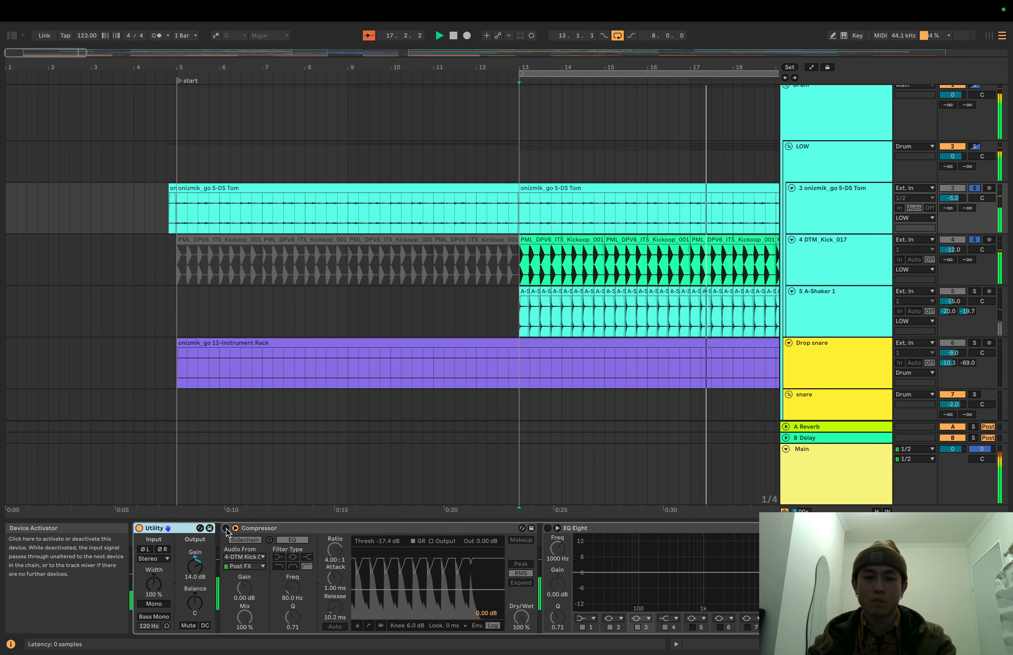
click(226, 528)
scroll(377, 434, right, 3)
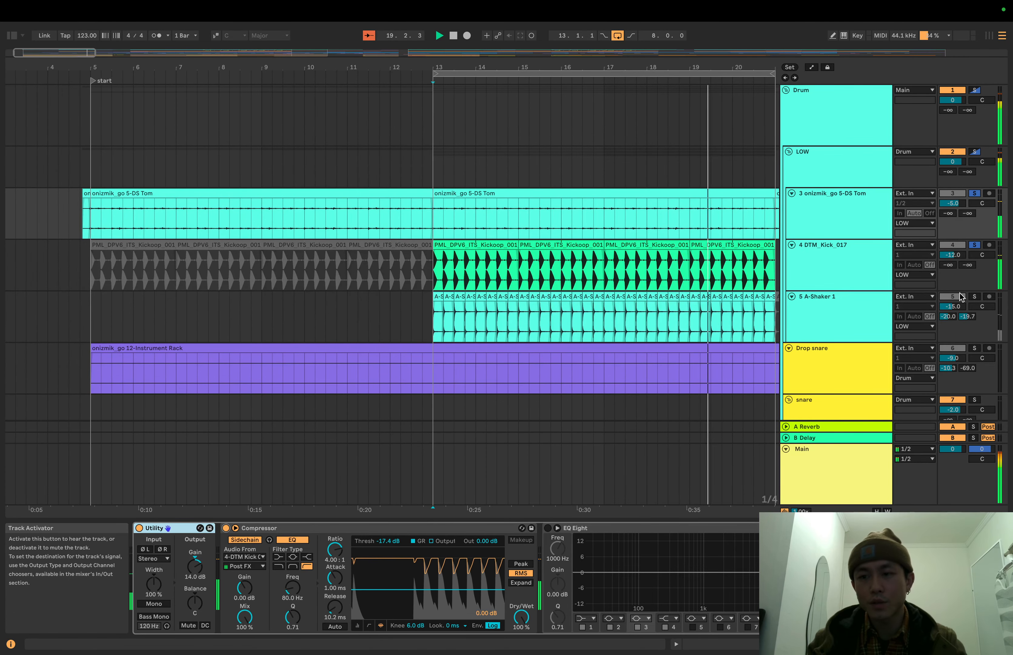
key(space)
drag(375, 67, 366, 100)
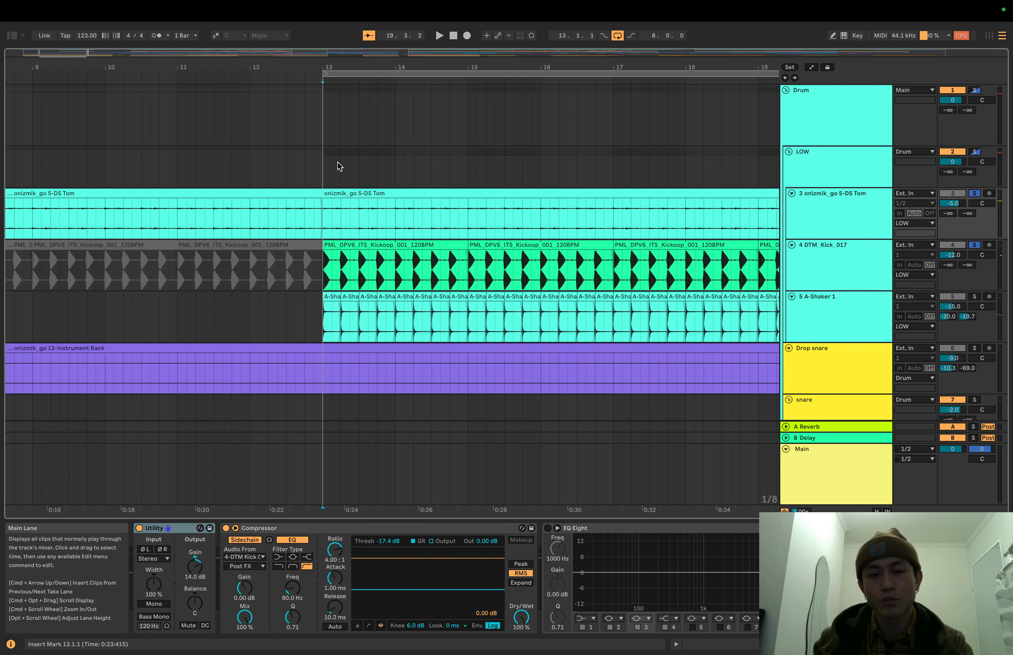
drag(356, 68, 356, 60)
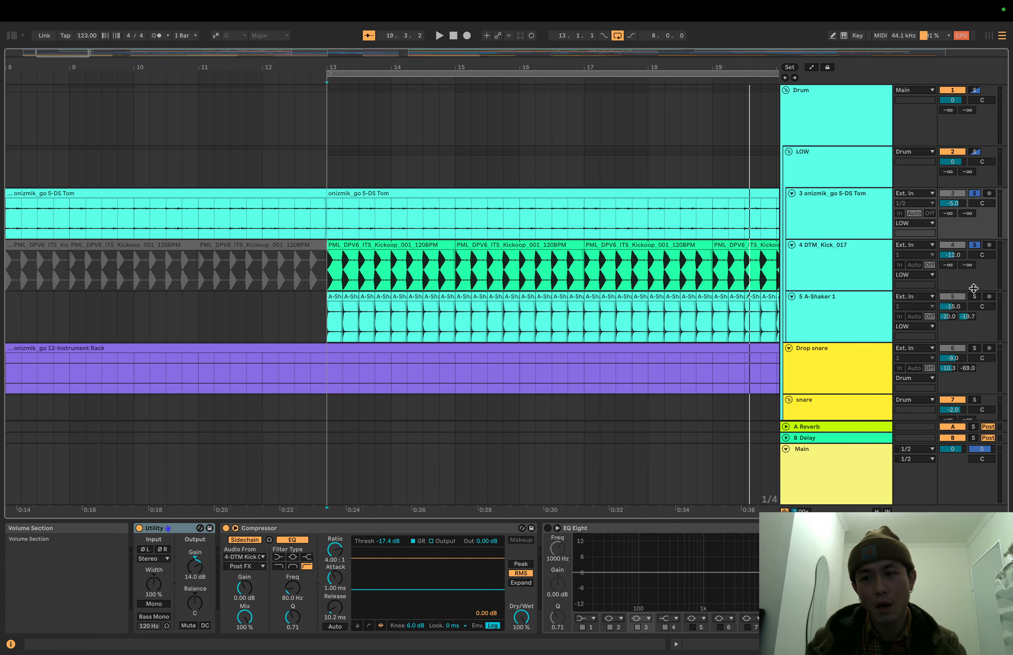
- Play A-Shaker 1 soloed with the tom and kick from bar 13, and show the shaker track's devices
key(space)
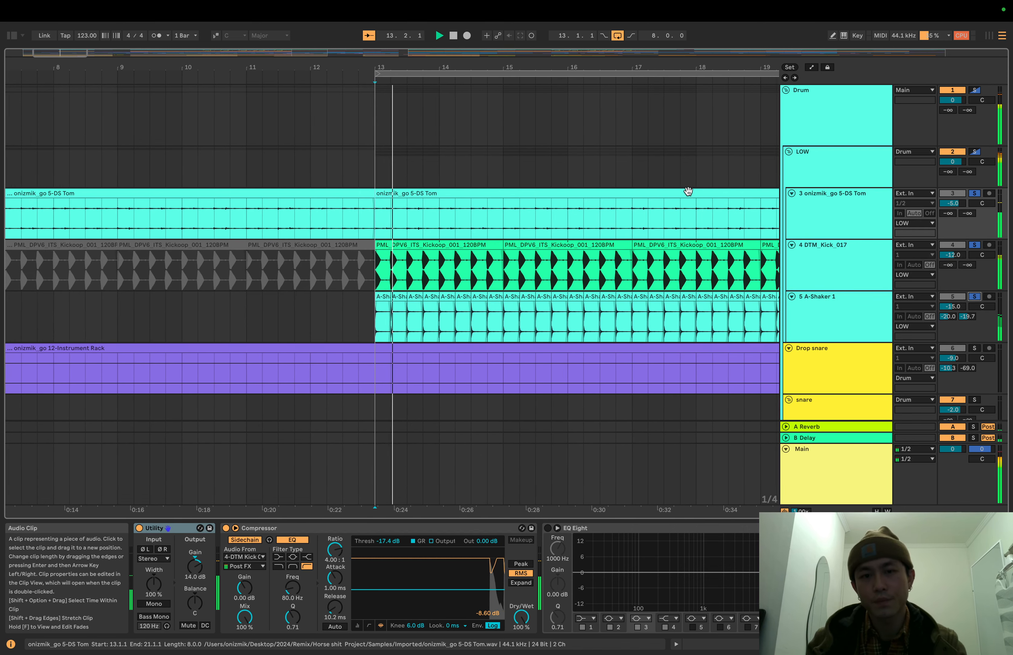
click(833, 328)
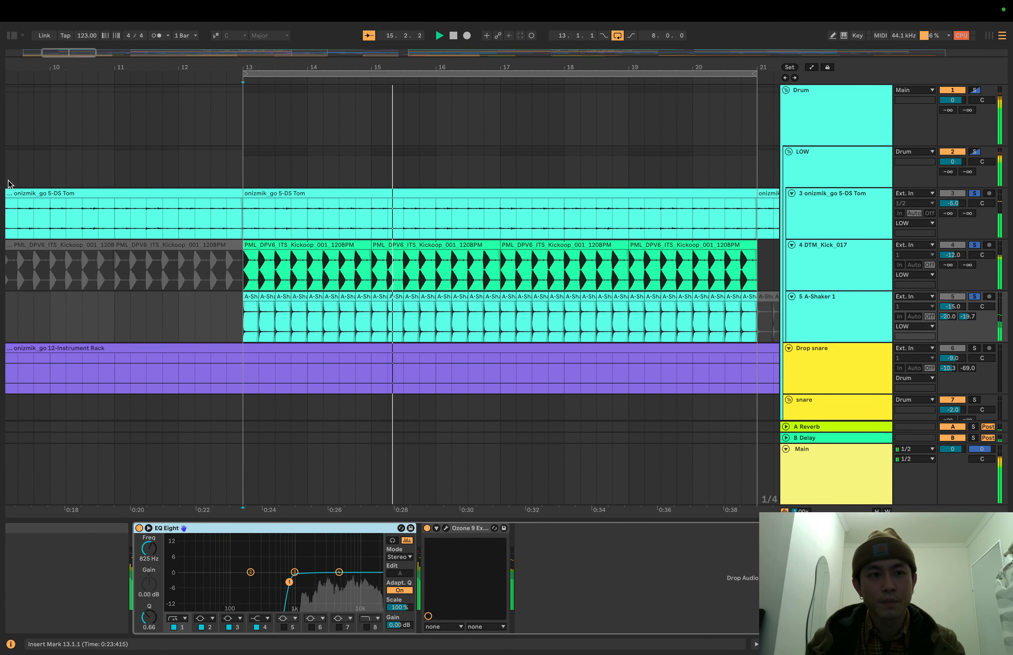
- Search the plug-ins for "echo" and add EchoBoy to the A-Shaker 1 track after its Ozone 9 Exciter
key(super+alt+b)
drag(193, 183, 184, 182)
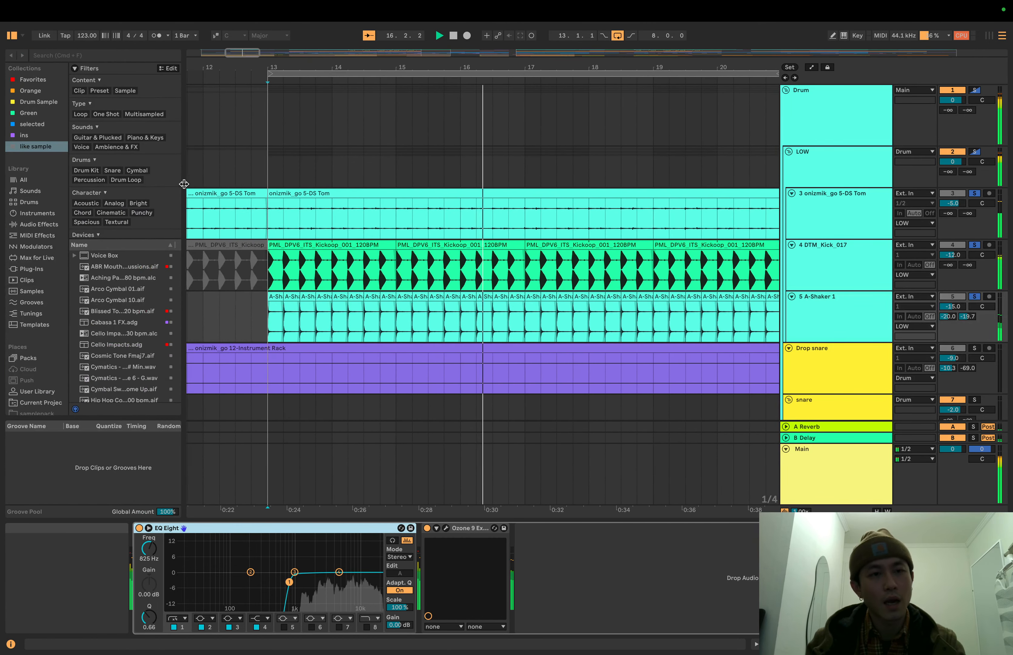
click(106, 57)
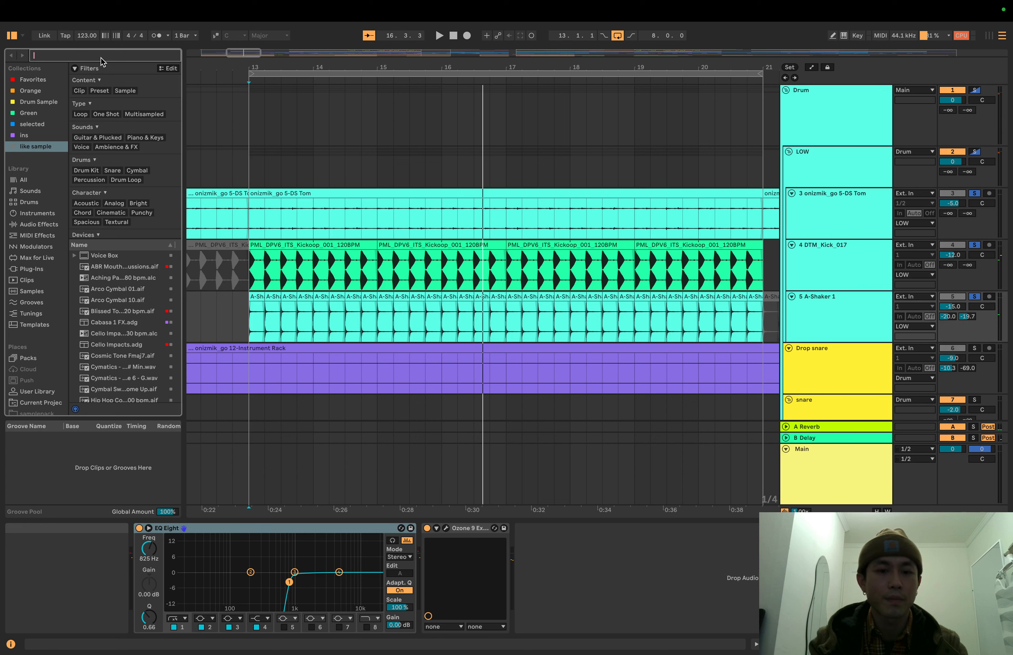
text(echo)
click(32, 268)
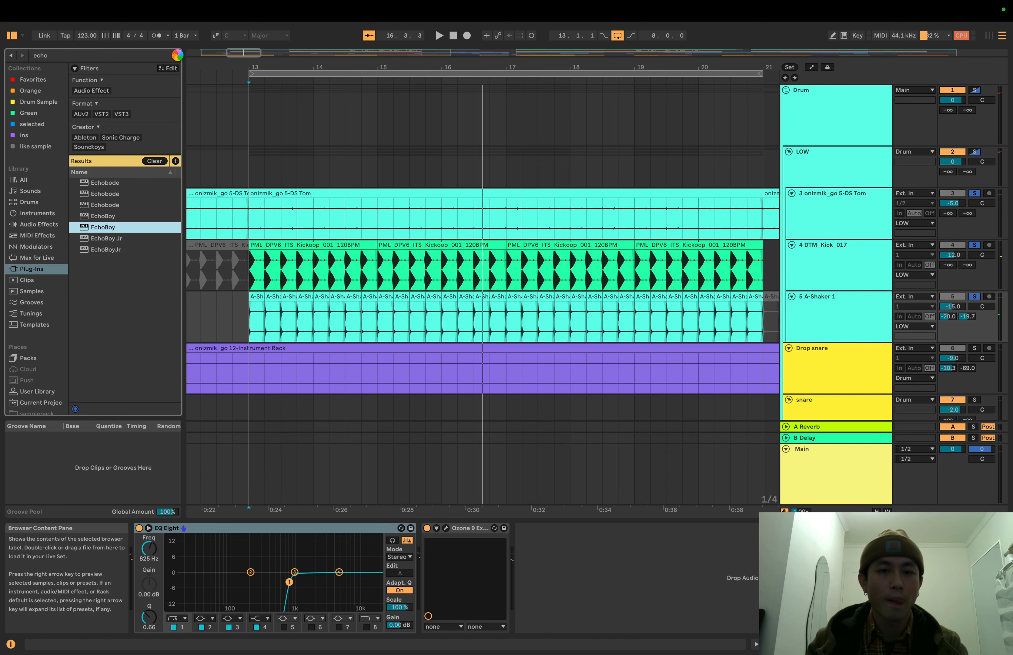
drag(166, 63, 411, 69)
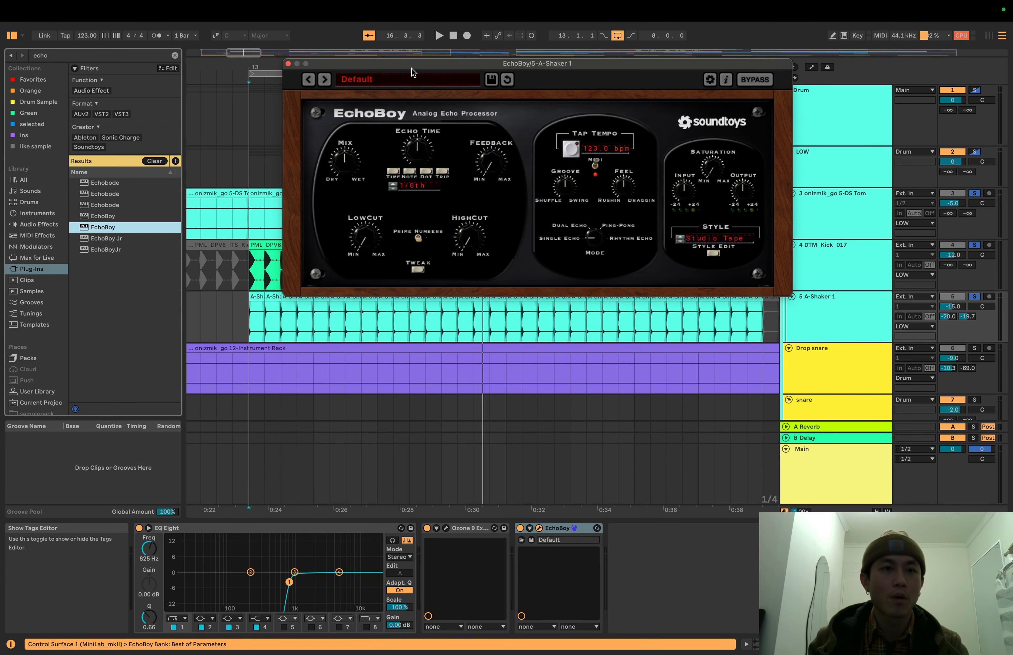
- Search the plug-ins for "kick", add Kickstart 2 after EchoBoy on A-Shaker 1, and close both plug-in windows
click(173, 56)
text(k)
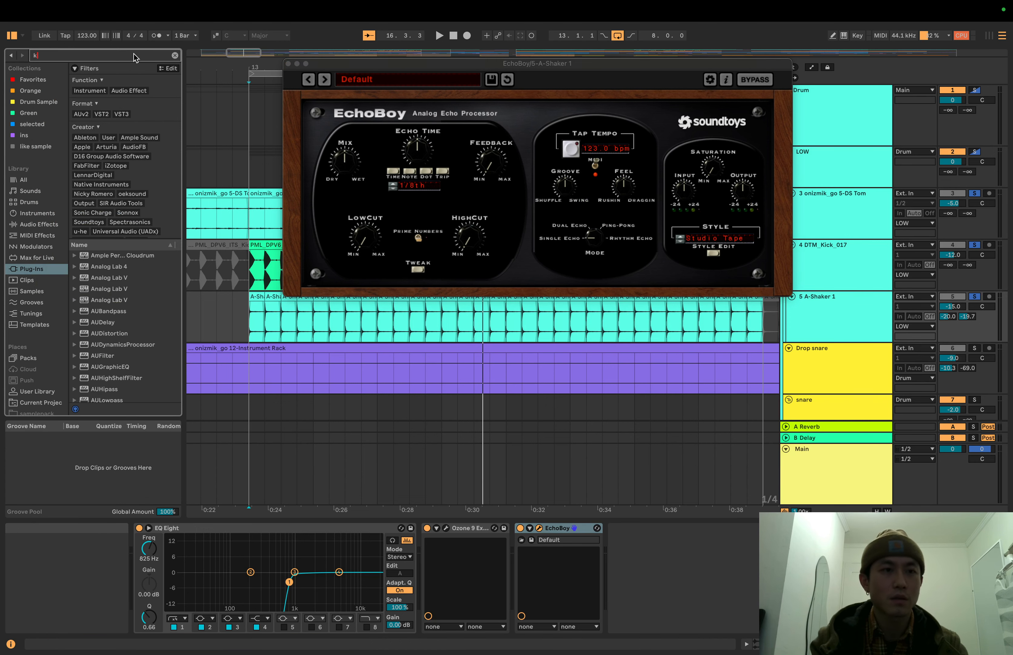
text(ick)
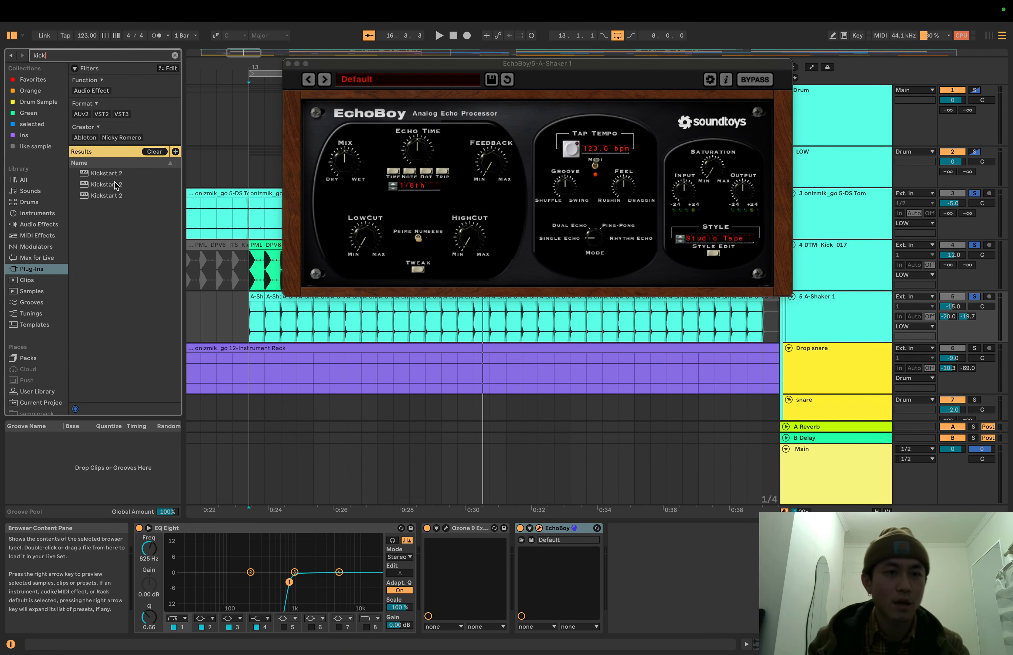
drag(596, 544, 645, 539)
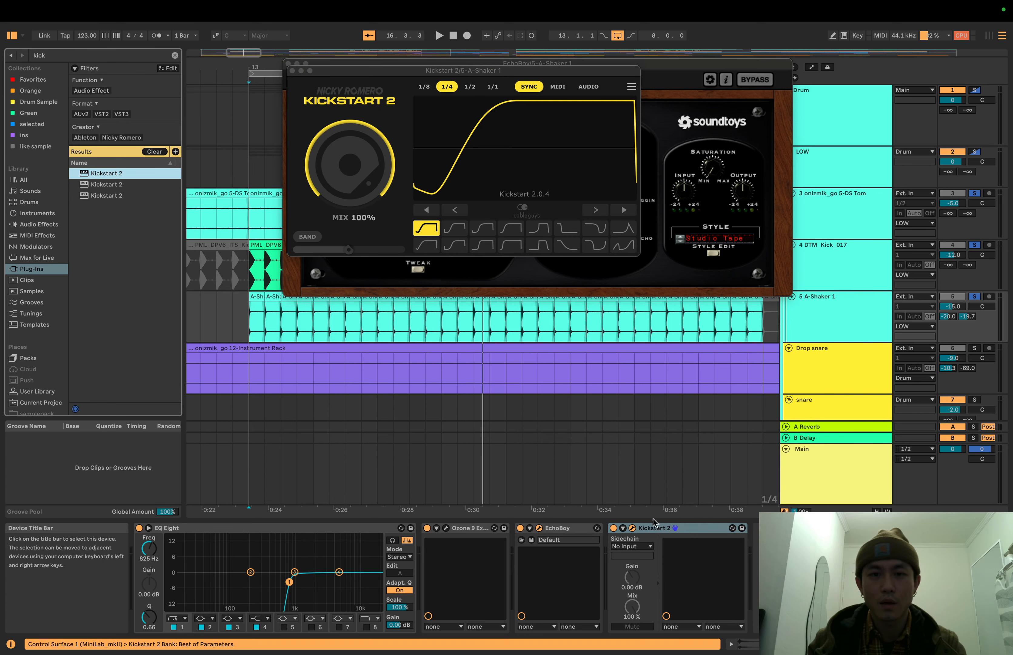
drag(340, 151, 340, 150)
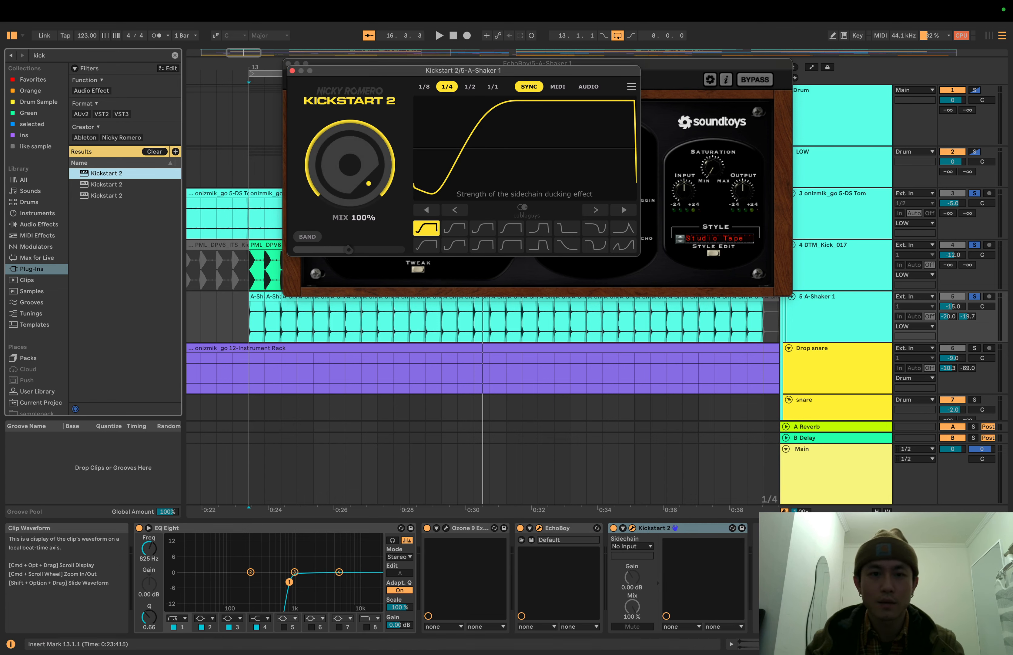
click(291, 71)
click(288, 63)
- Play the loop and compare the shaker with EchoBoy and Kickstart 2 bypassed and switched on
key(space)
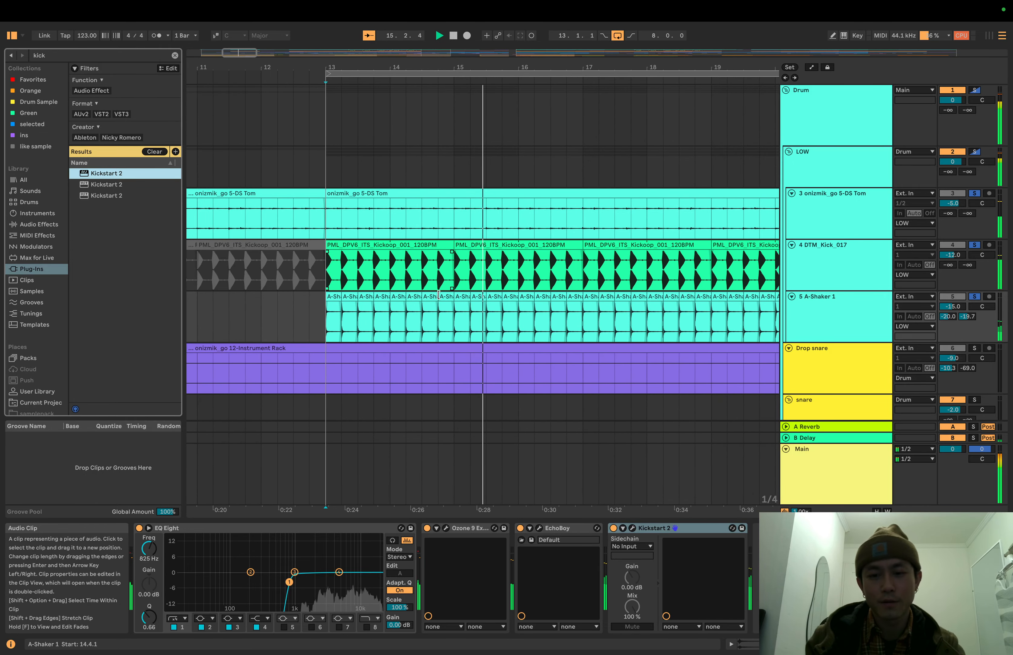
click(521, 528)
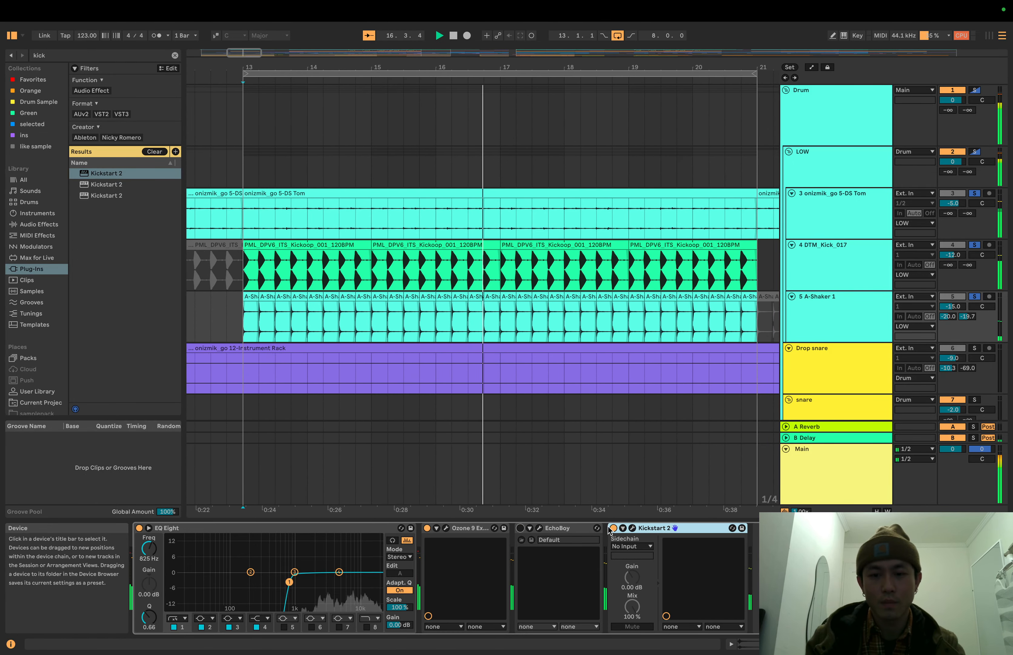
click(521, 529)
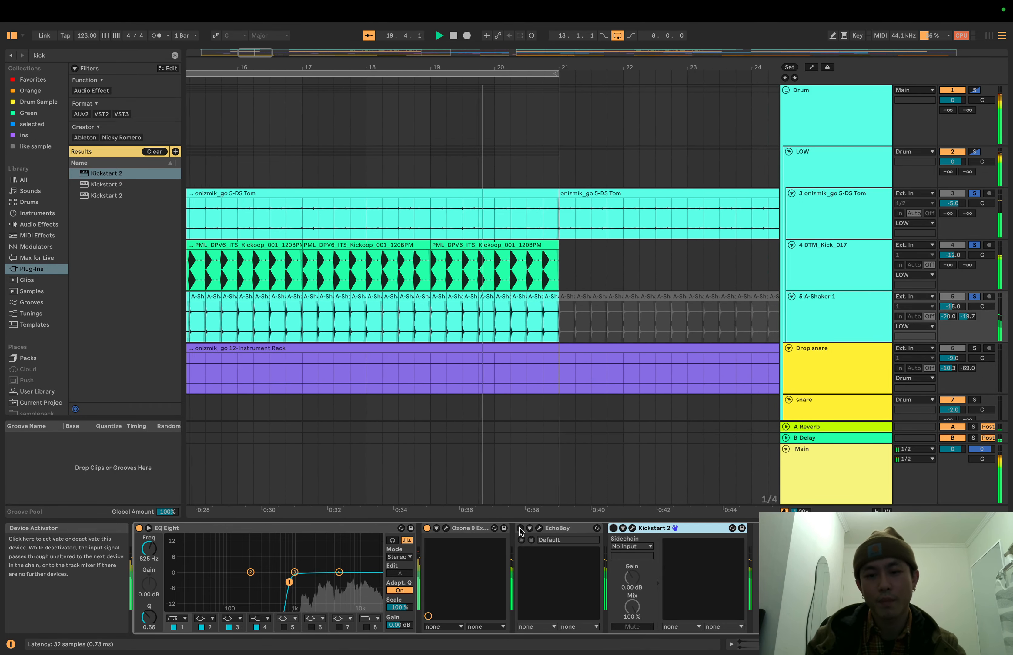
click(612, 529)
- Delete EchoBoy and Kickstart 2 from the A-Shaker 1 track and stop playback
click(562, 528)
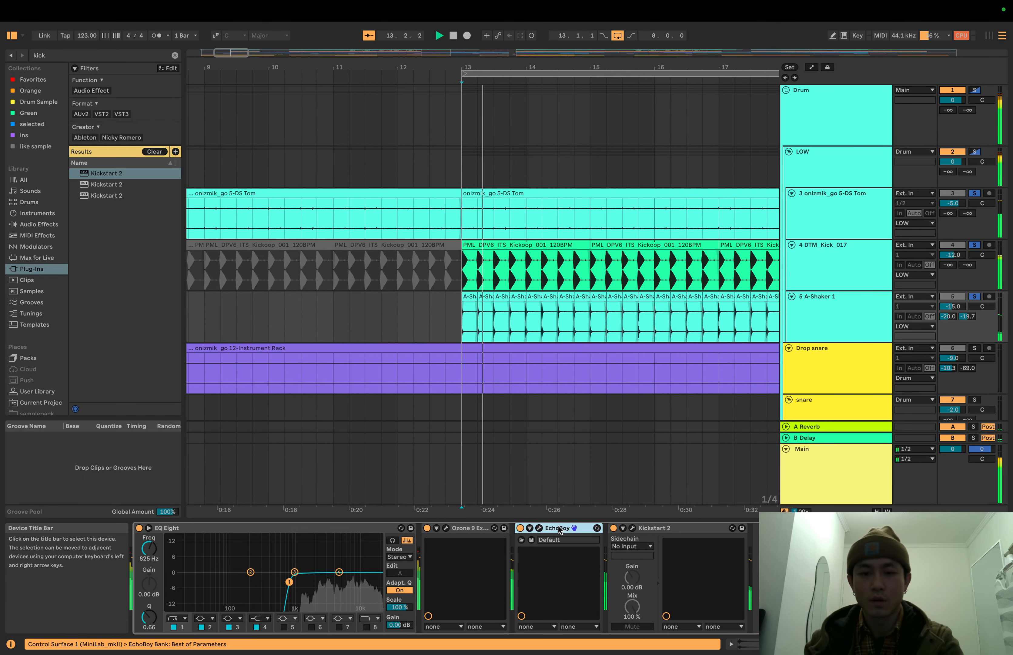
key(Delete)
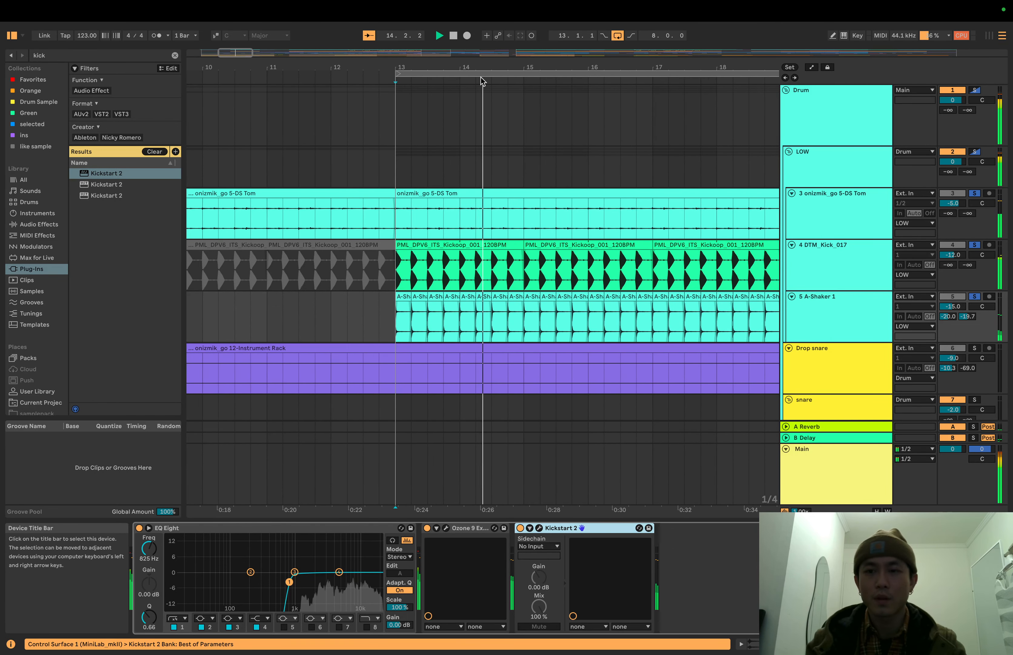
key(Delete)
drag(427, 68, 434, 29)
key(space)
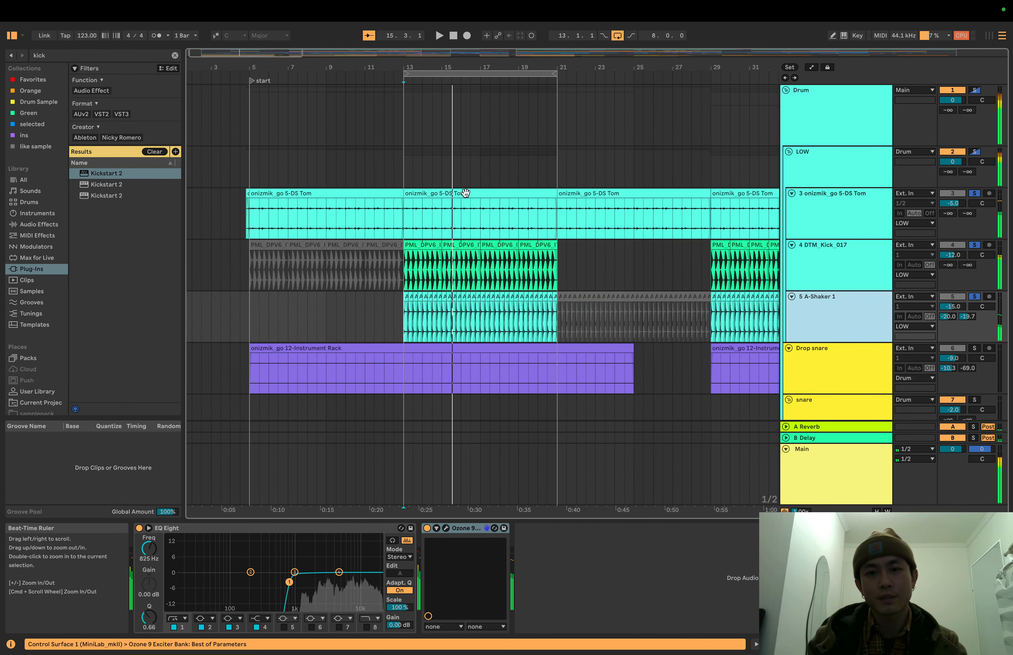
- Examine the clips of the snare group's tracks, from Snare Stuttered Rim down to Cymatics - Orchid Snap, around bars 37 to 61
scroll(473, 217, down, 2)
scroll(474, 222, down, 3)
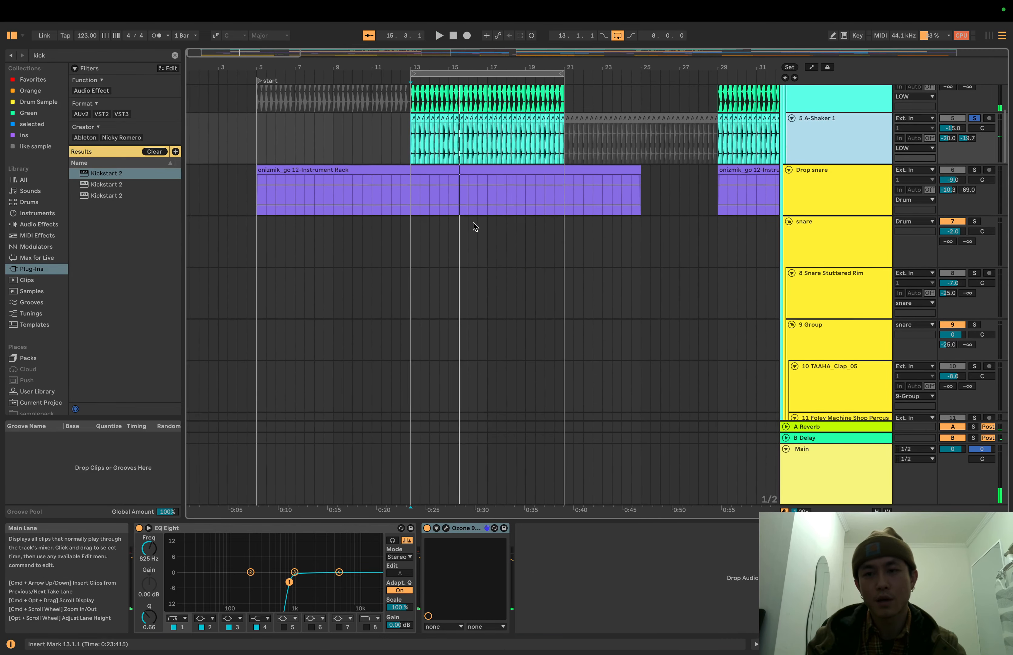
scroll(473, 222, right, 5)
scroll(473, 222, down, 2)
scroll(430, 234, right, 4)
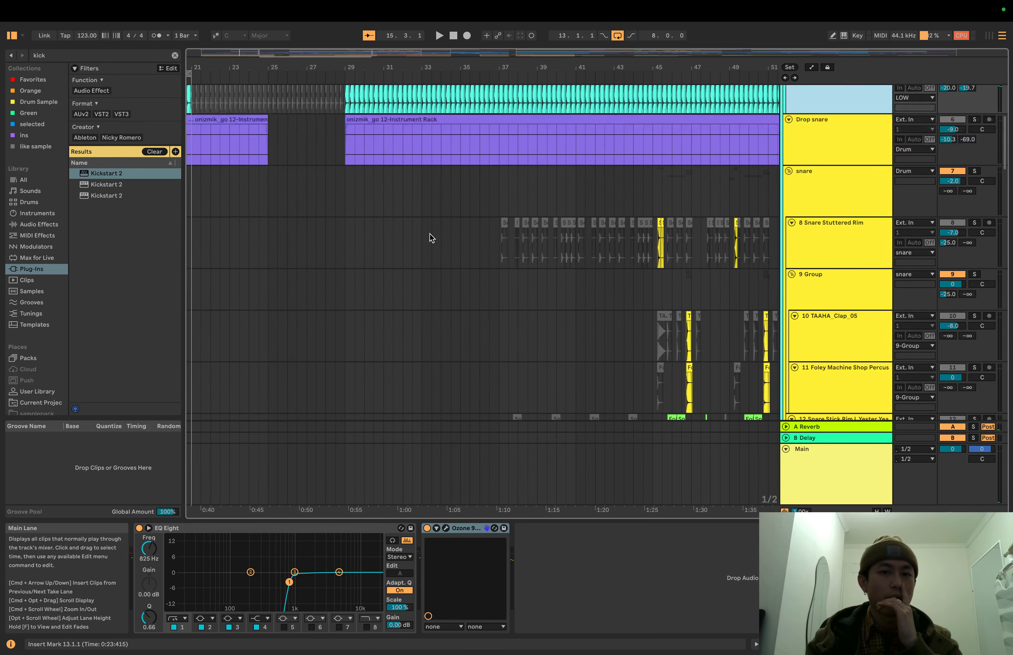
scroll(430, 234, down, 3)
scroll(430, 234, right, 5)
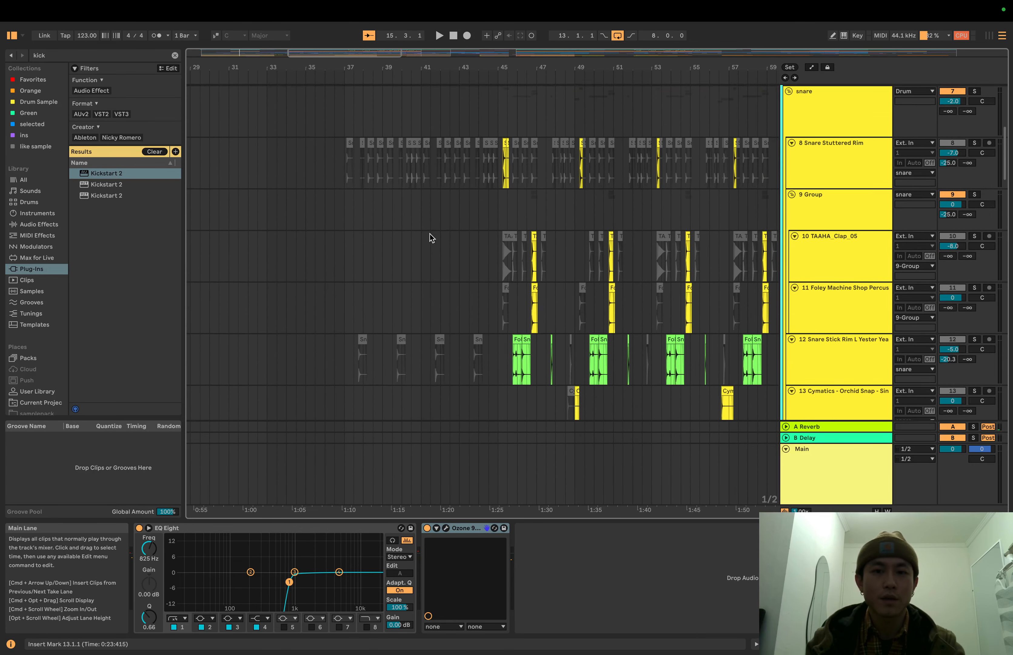
scroll(430, 234, up, 2)
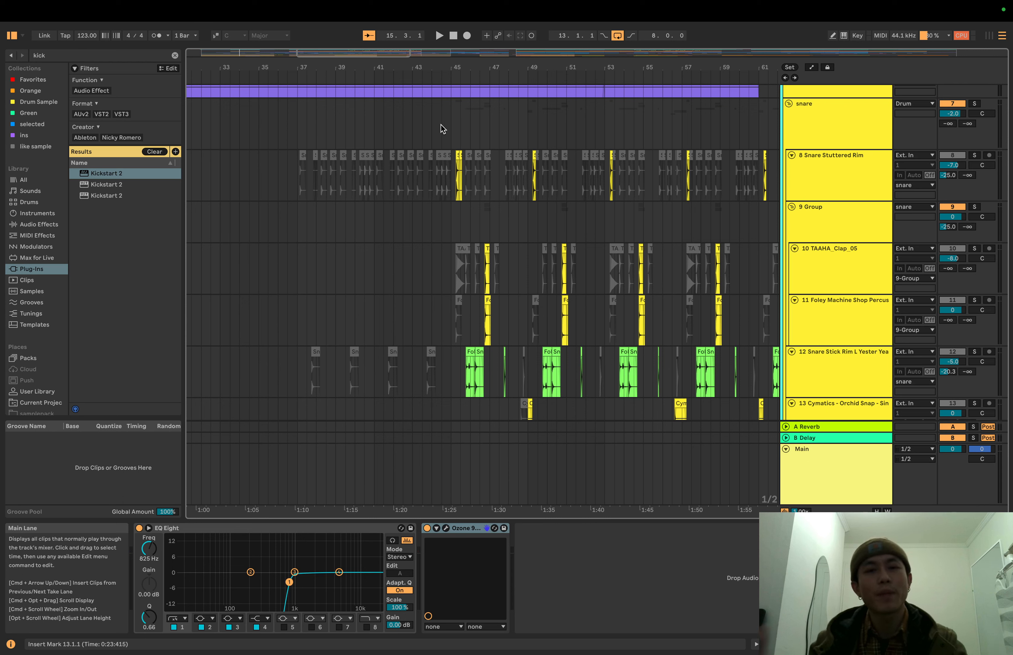
scroll(447, 130, down, 2)
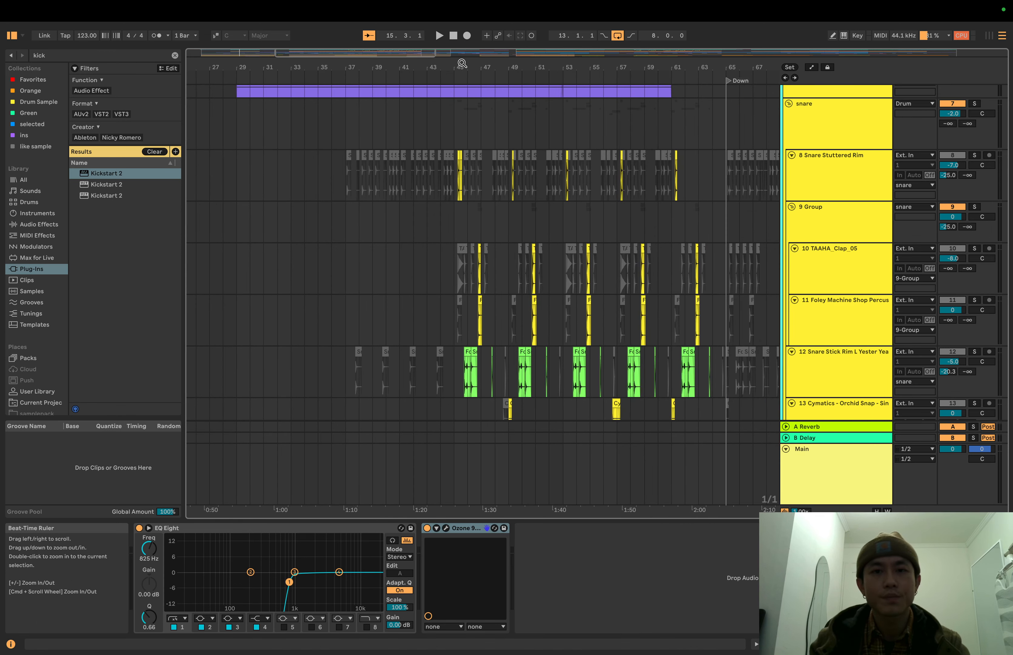
- Audition the snare group on its own from bar 45, then switch its solo off and stop playback
click(453, 136)
key(space)
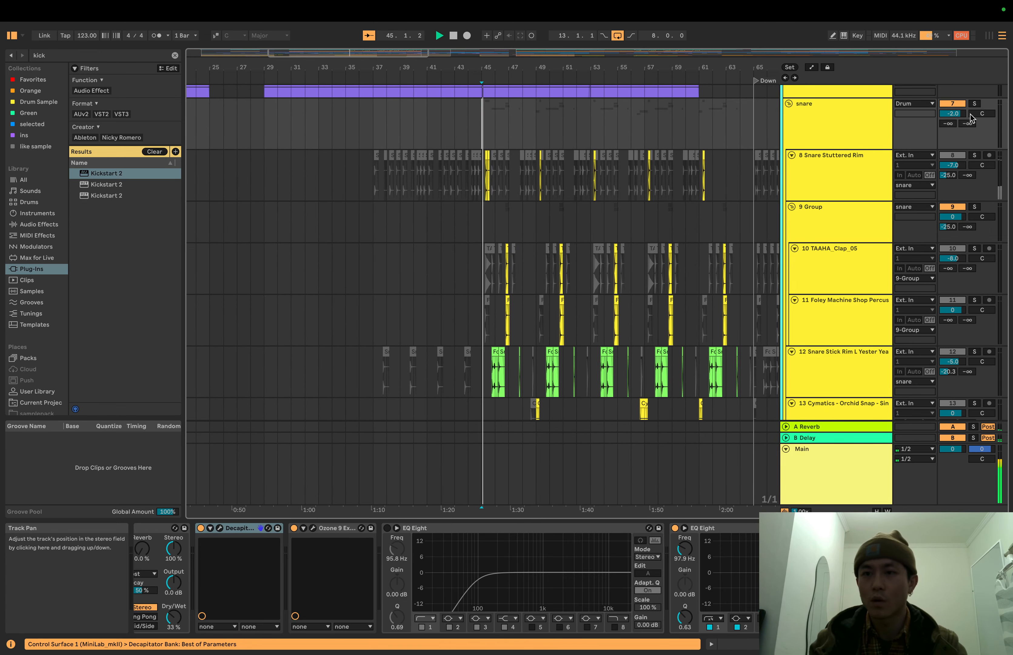
click(974, 103)
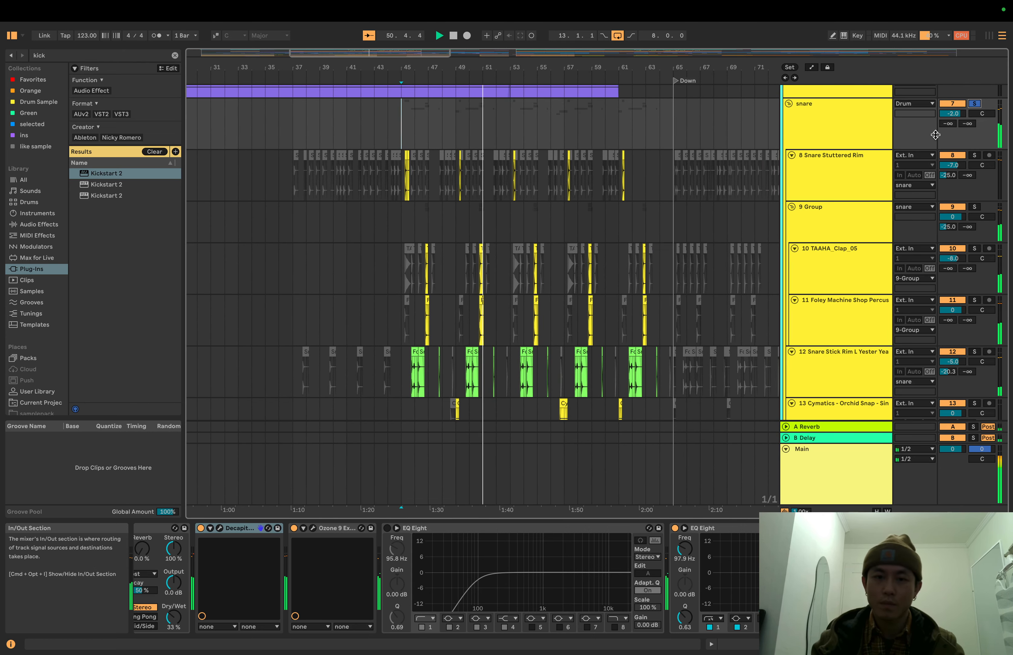
click(975, 104)
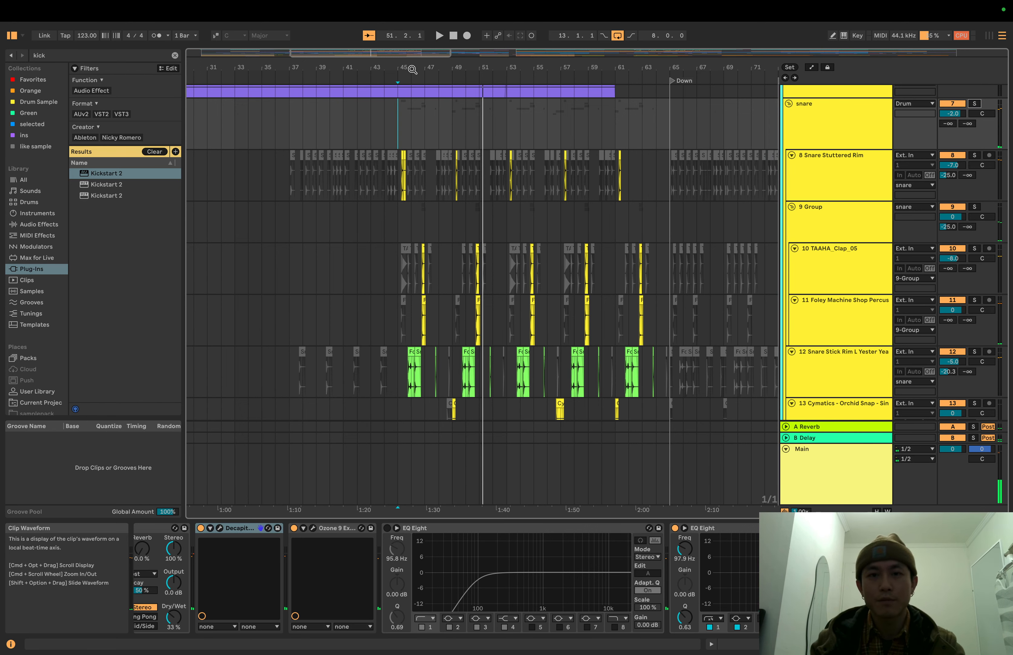
- Inspect the device chains of the 8 Snare Stuttered Rim track and 9 Group within the snare group
drag(416, 69, 416, 124)
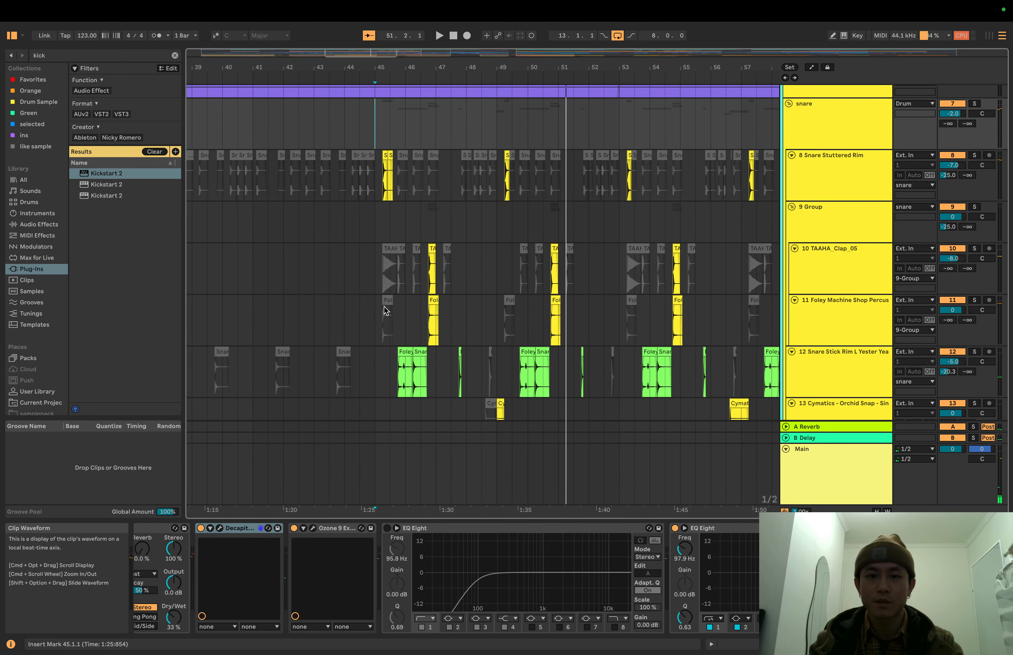
click(805, 184)
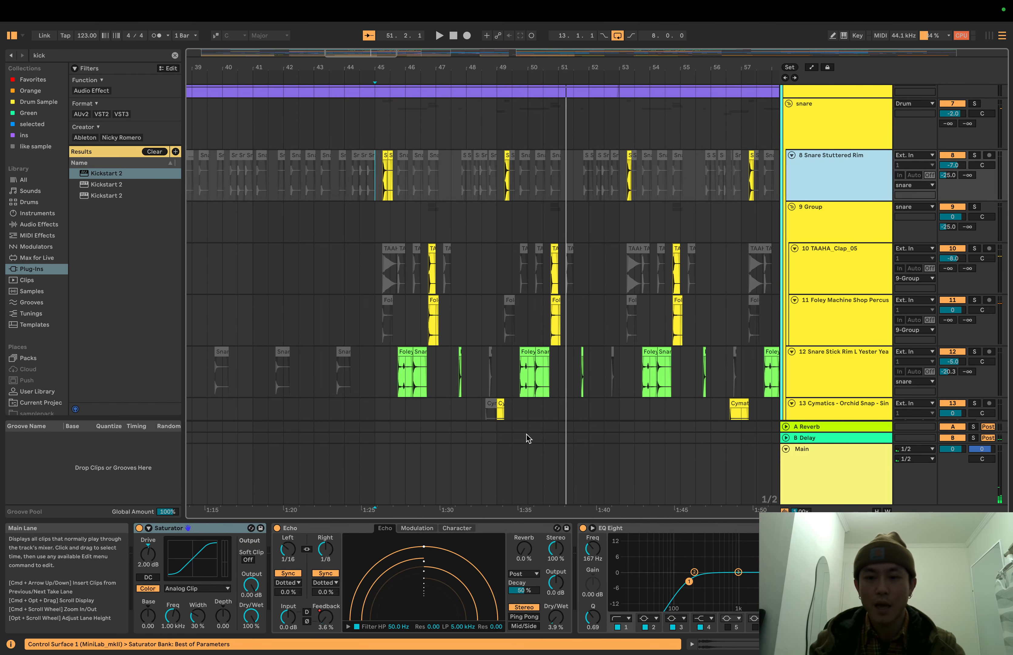
click(838, 229)
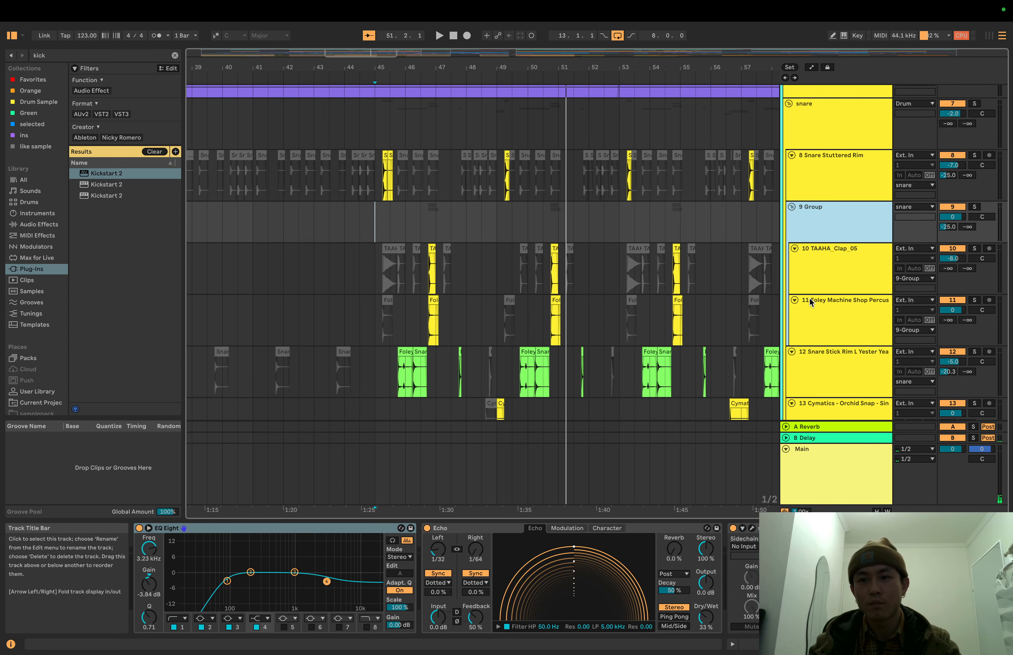
- Solo 9 Group, containing the clap and foley percussion tracks, and play it from bar 45
click(974, 206)
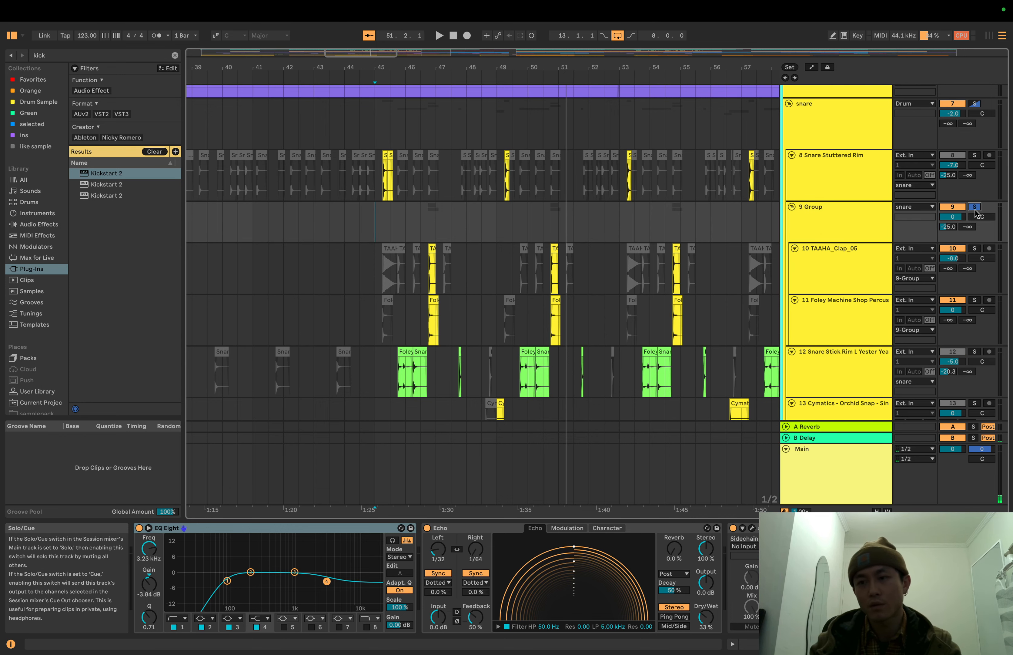
key(space)
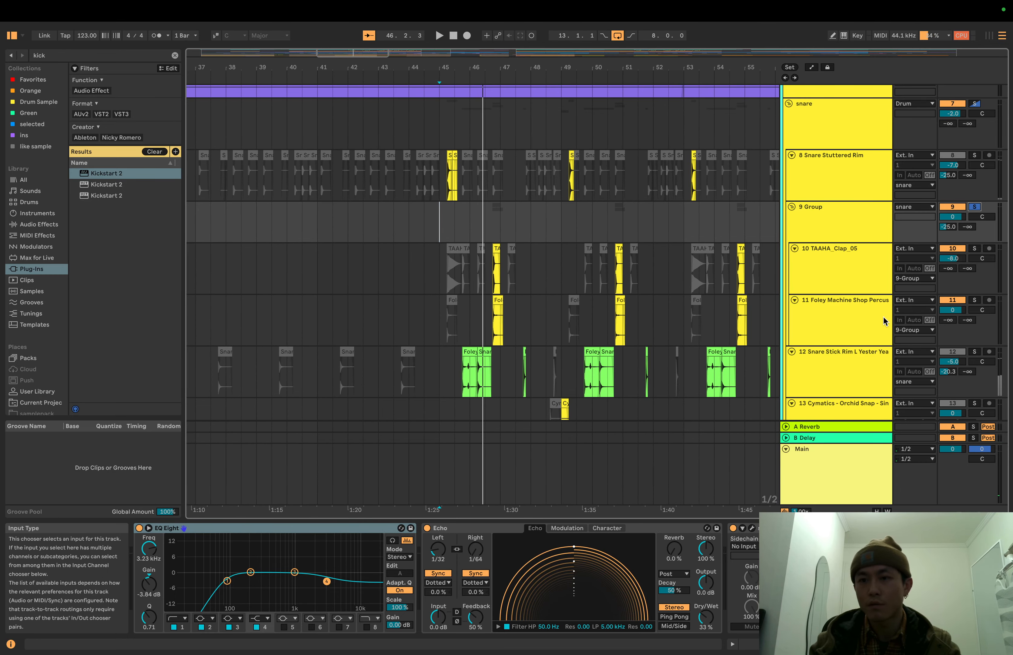
click(853, 228)
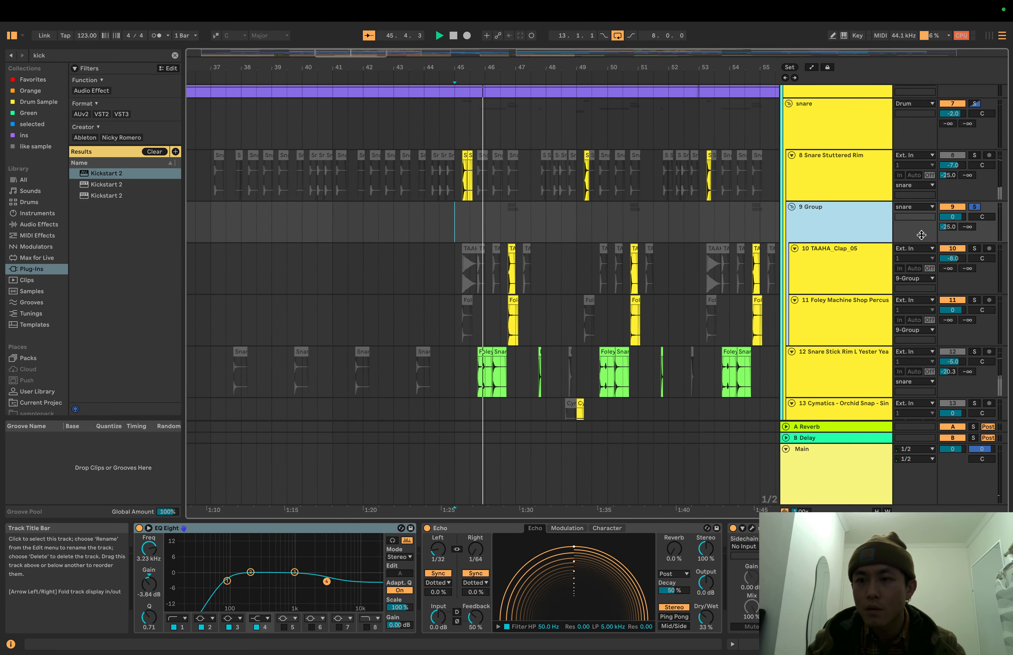
click(974, 209)
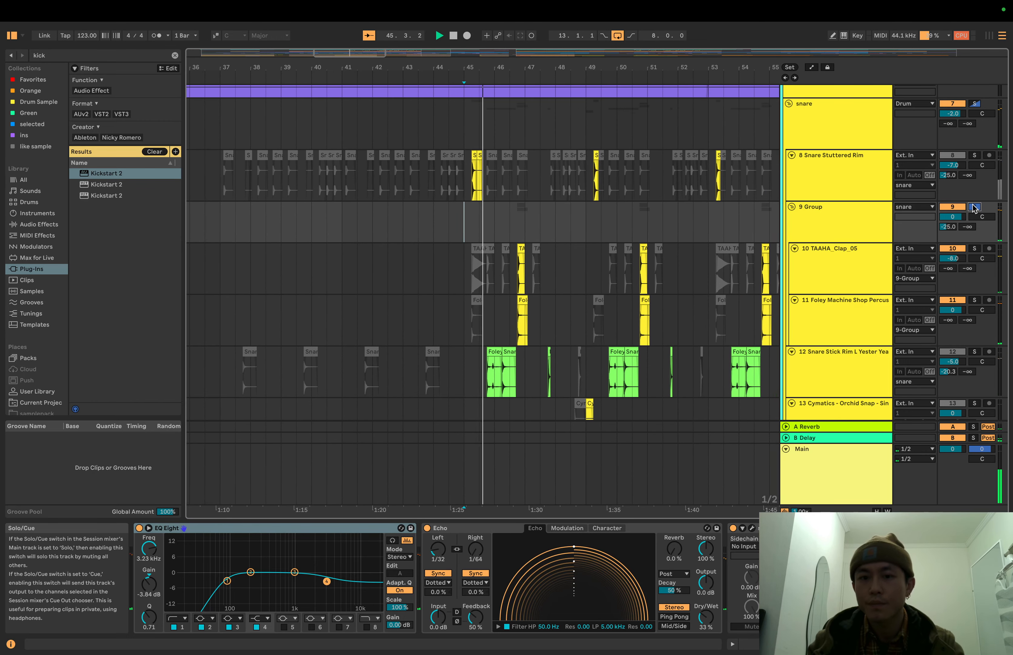
- Open soothe2 on 9 Group, set its depth to 1.8, and close the plug-in window
click(752, 528)
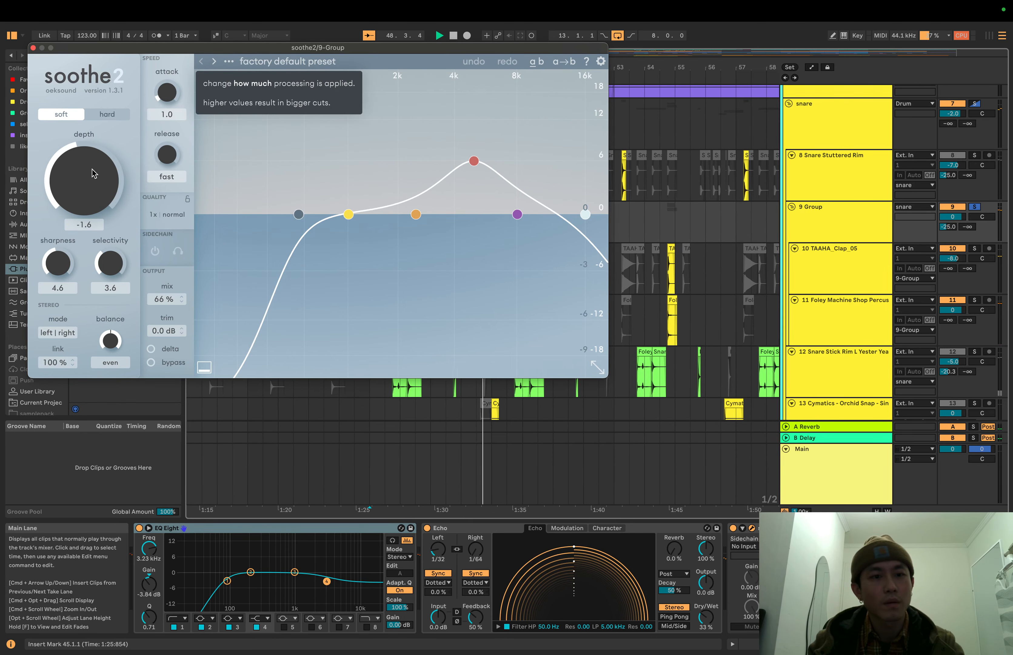
drag(93, 168, 95, 159)
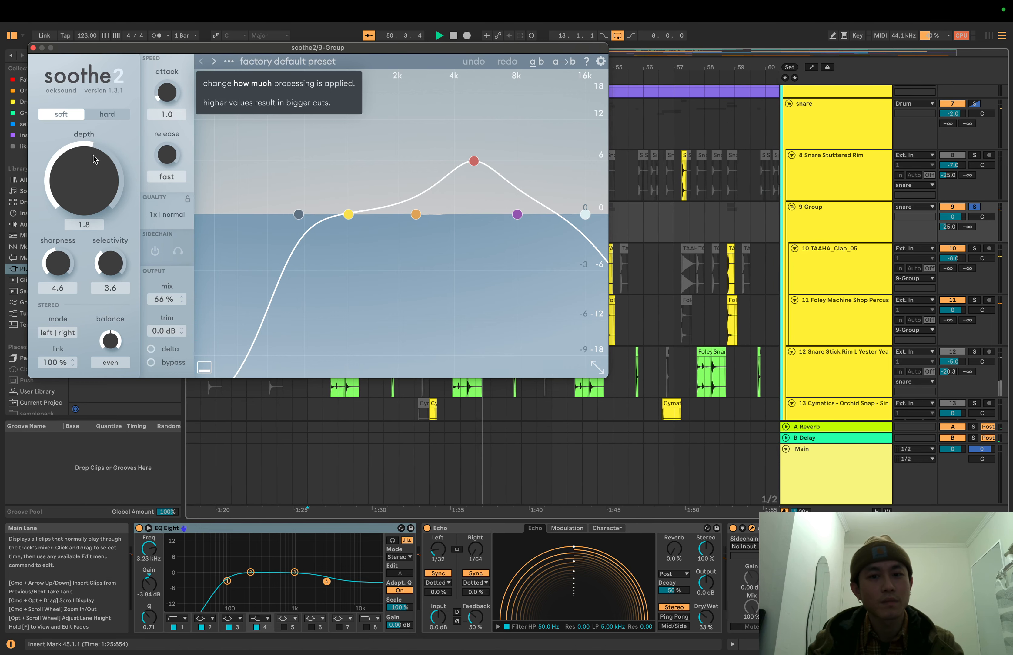
click(33, 47)
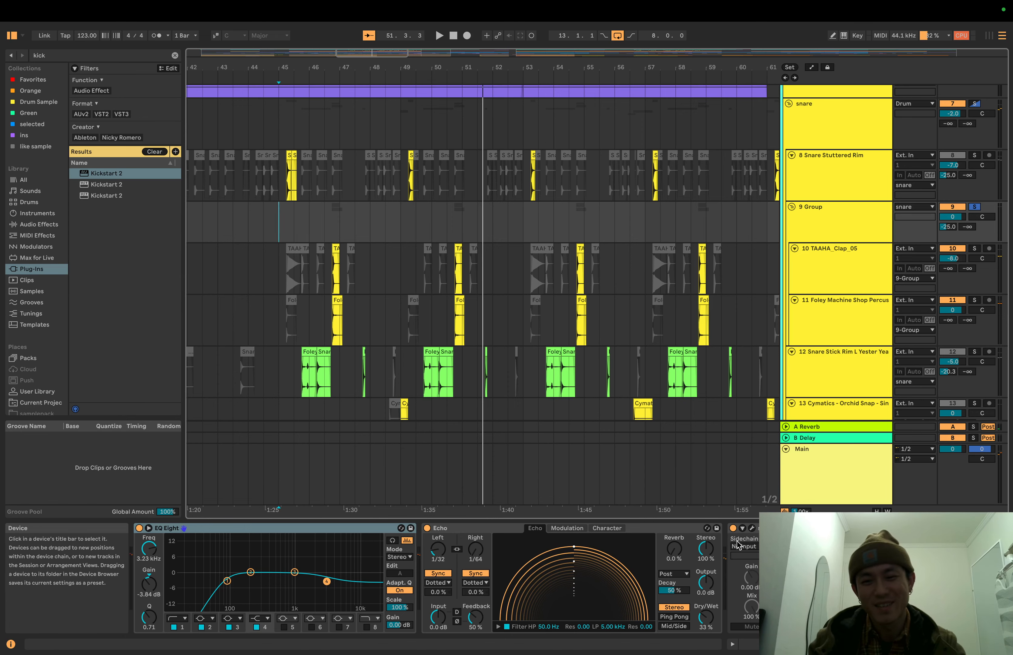
scroll(412, 287, up, 5)
scroll(389, 256, down, 3)
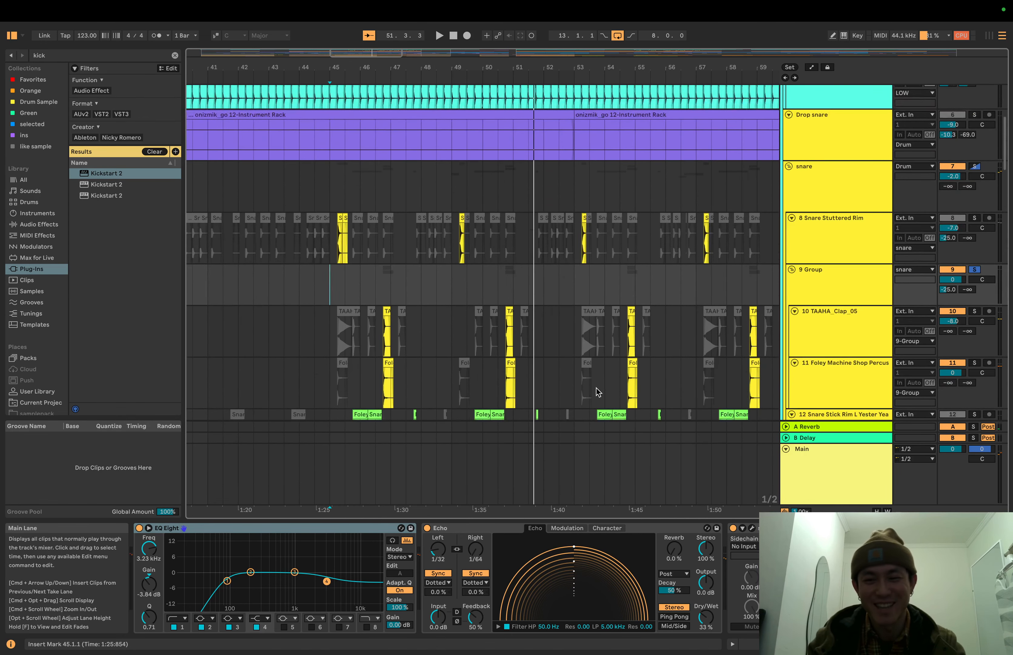
- Replay the soloed 9 Group from bar 45, then switch its solo off and stop playback
click(352, 283)
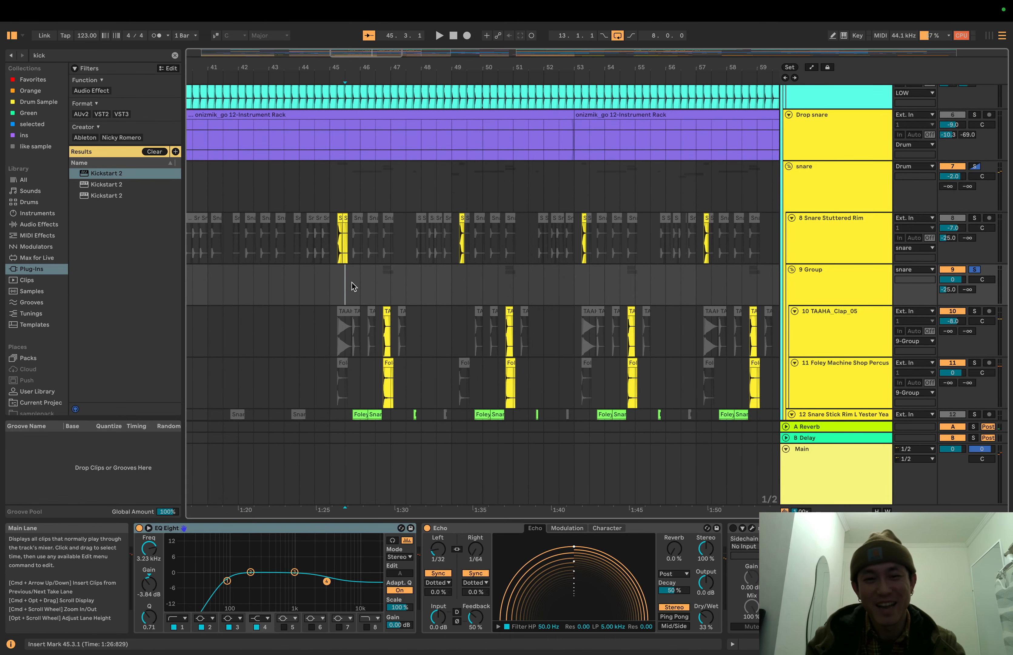
key(space)
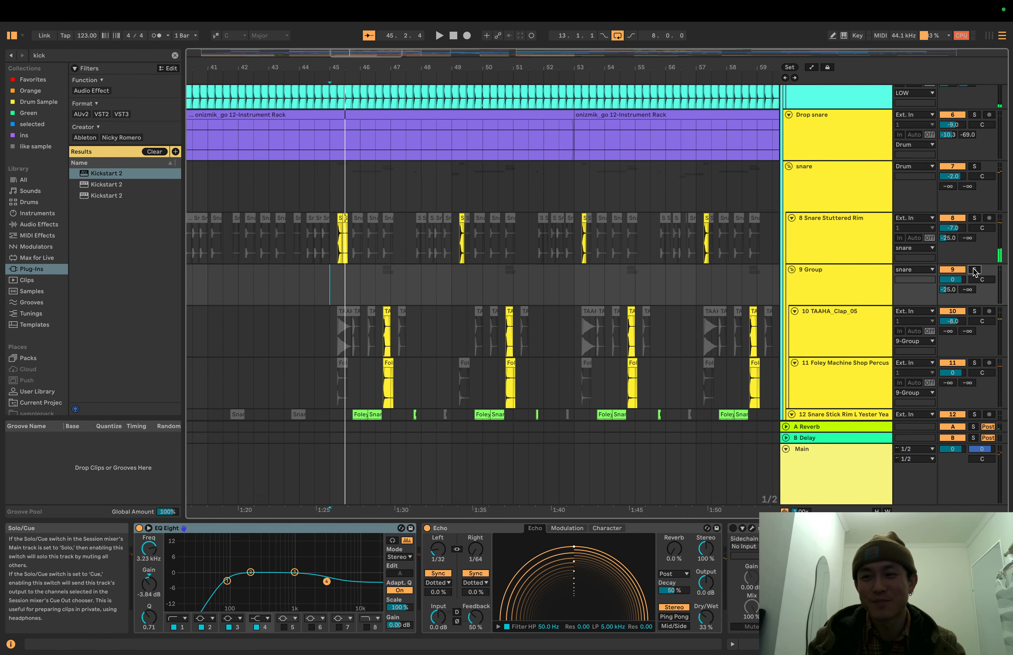
- Solo the snare and LOW groups together, play them from bar 45, then switch the snare solo off and stop playback
scroll(533, 190, up, 2)
scroll(533, 191, up, 3)
scroll(553, 213, down, 2)
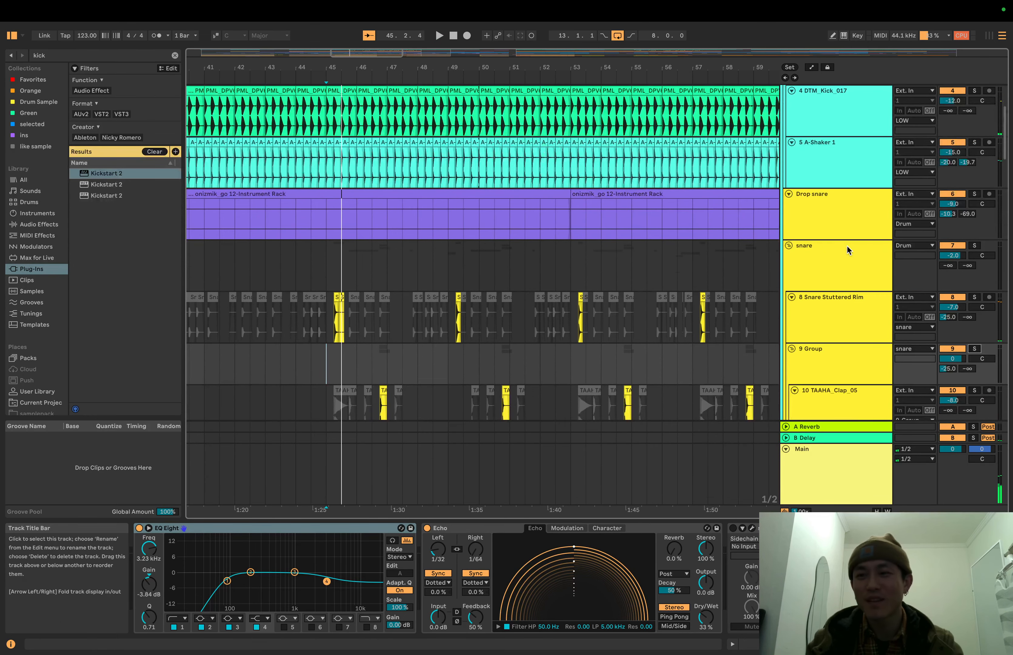
click(978, 250)
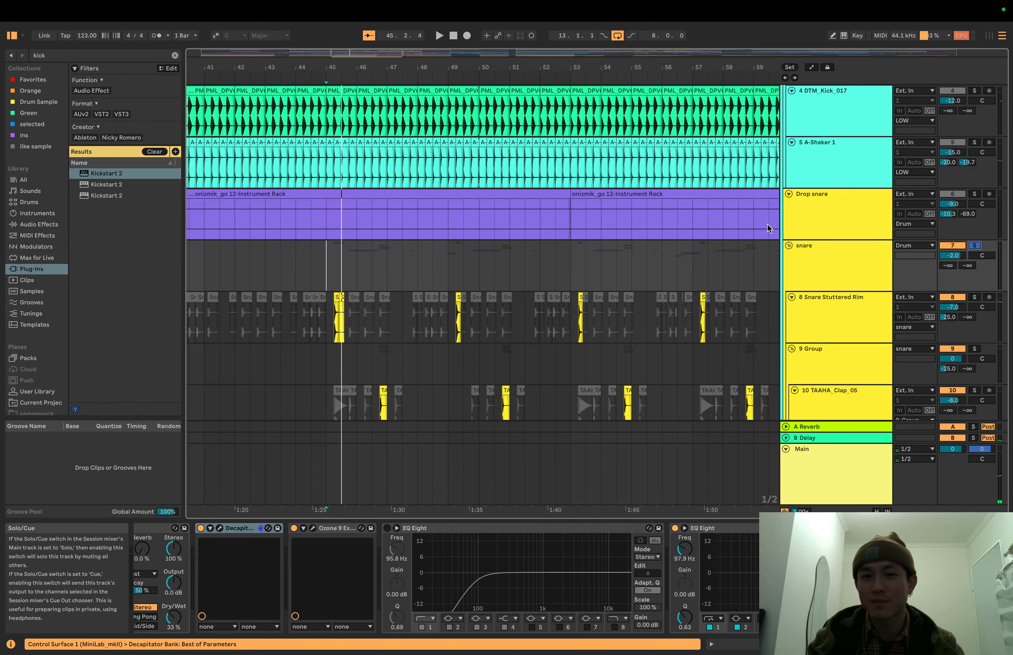
scroll(764, 228, up, 4)
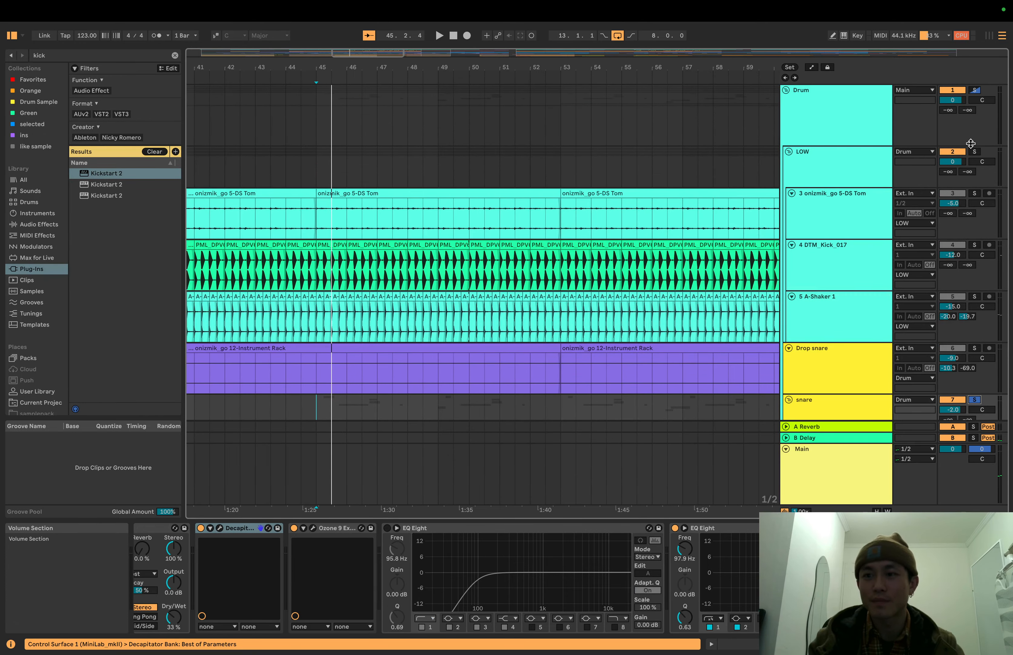
key(space)
scroll(673, 136, down, 4)
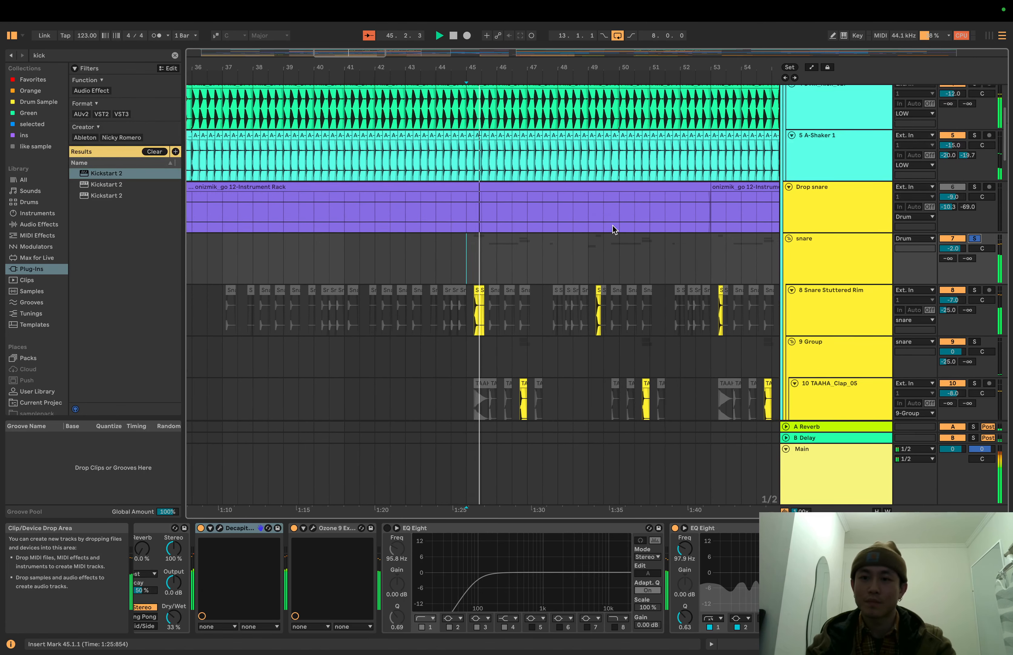
scroll(612, 226, down, 2)
scroll(612, 226, down, 5)
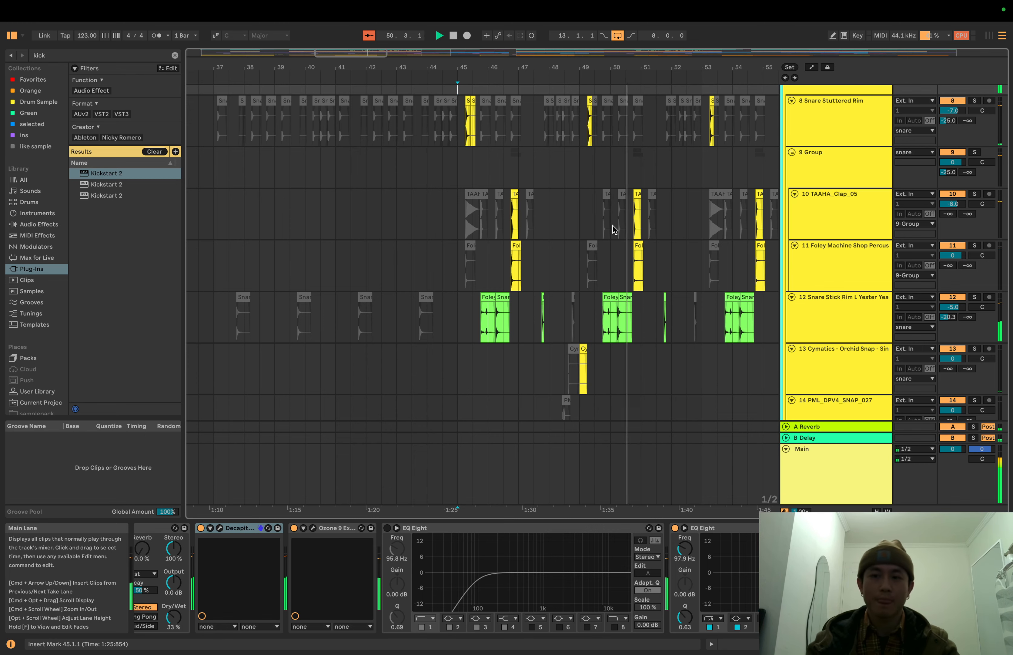
scroll(613, 225, up, 3)
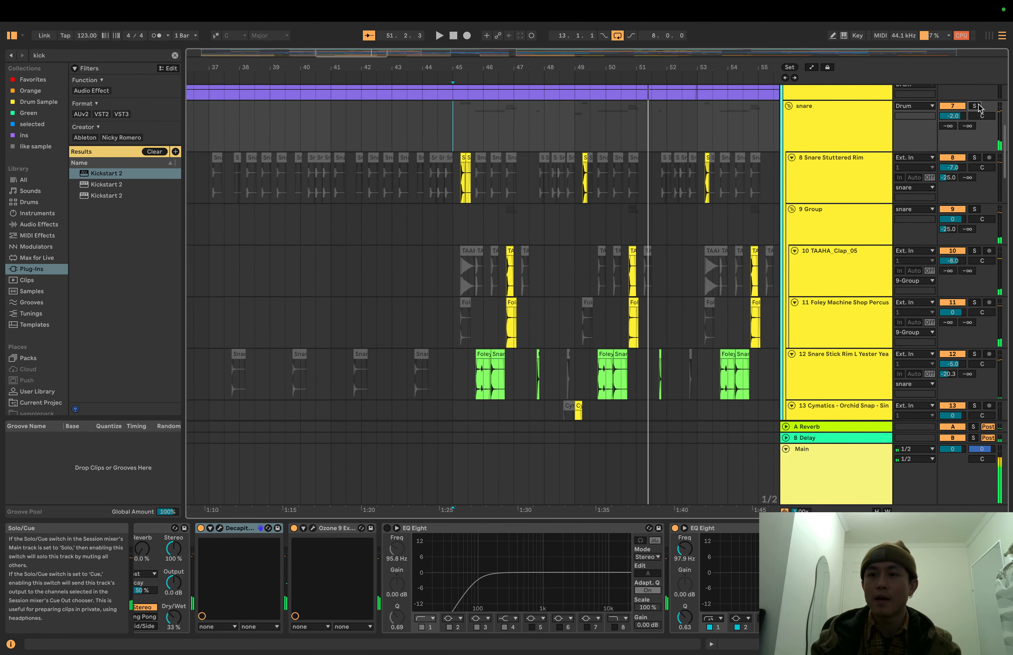
- Temporarily activate the clips from bar 37 to 45 on tracks 8 to 12, play that section, then deactivate them again
key(minus)
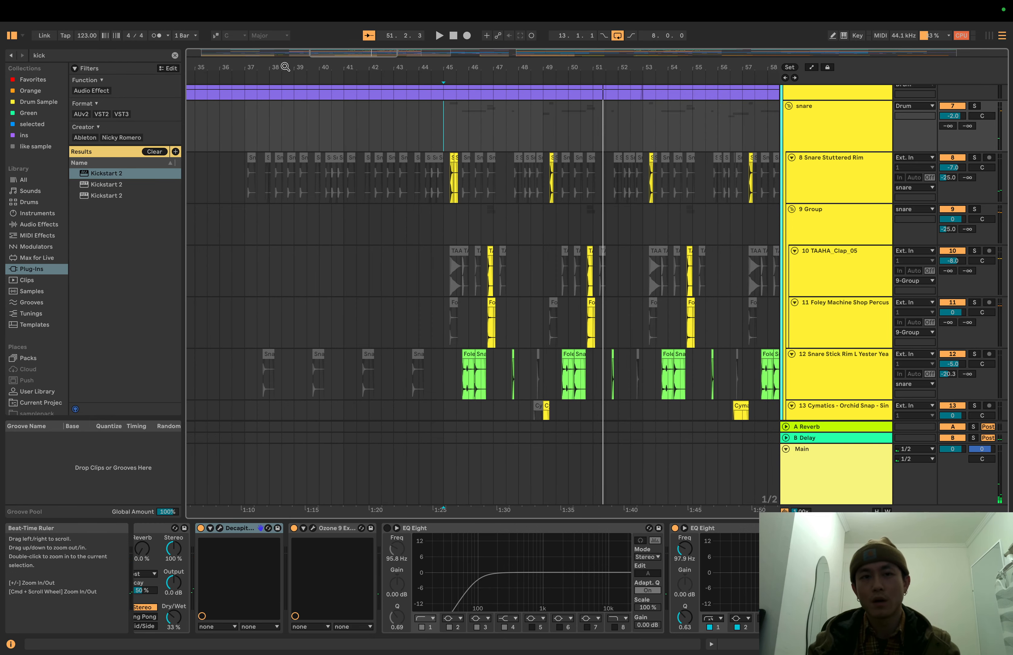
drag(286, 67, 305, 61)
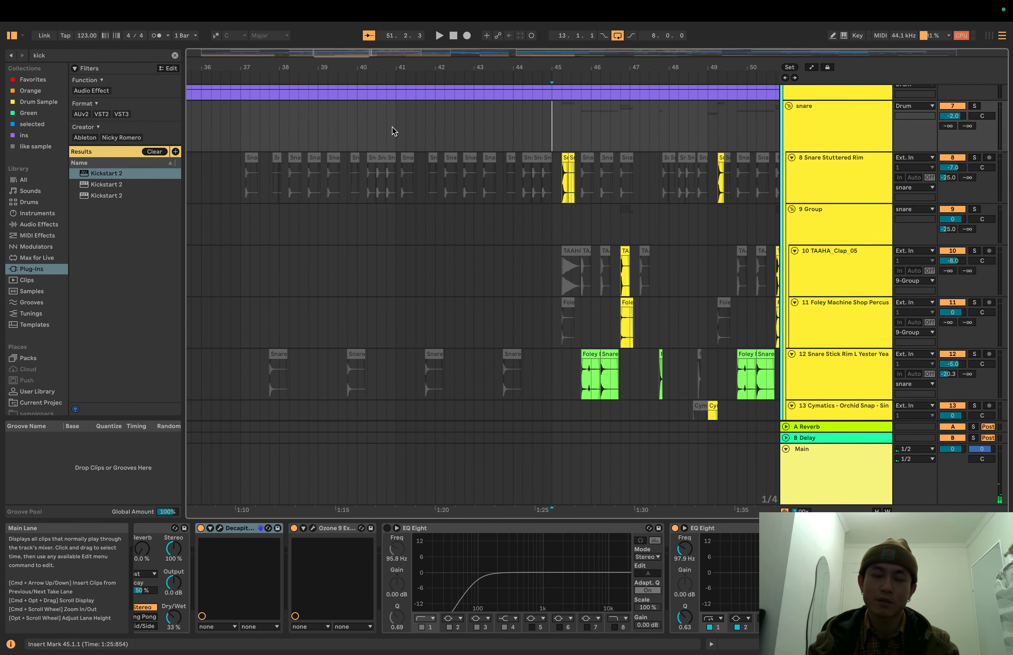
drag(555, 393, 236, 165)
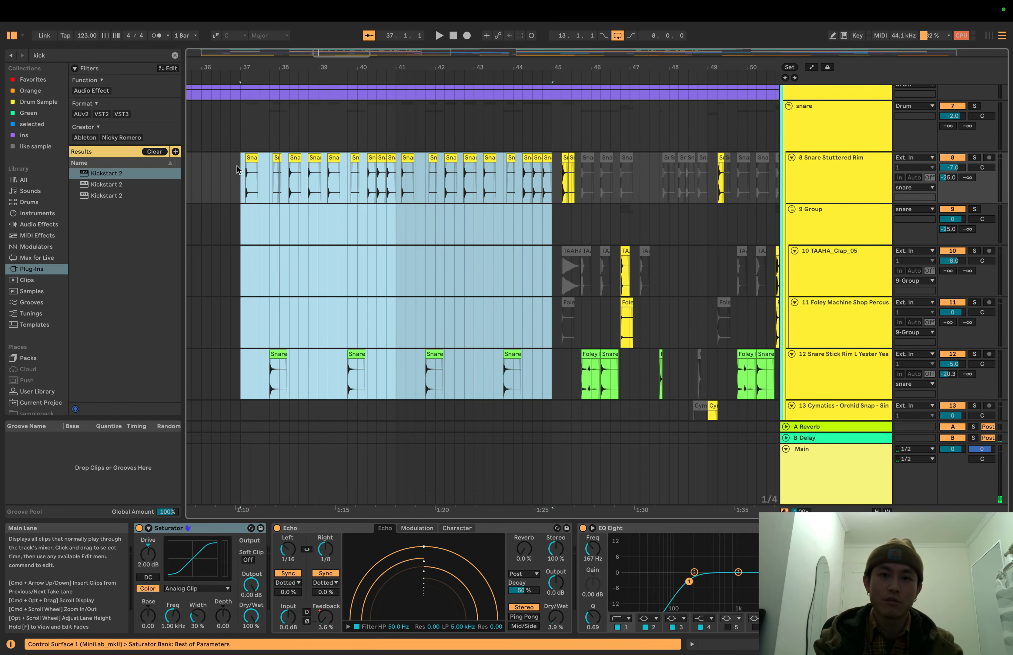
key(space)
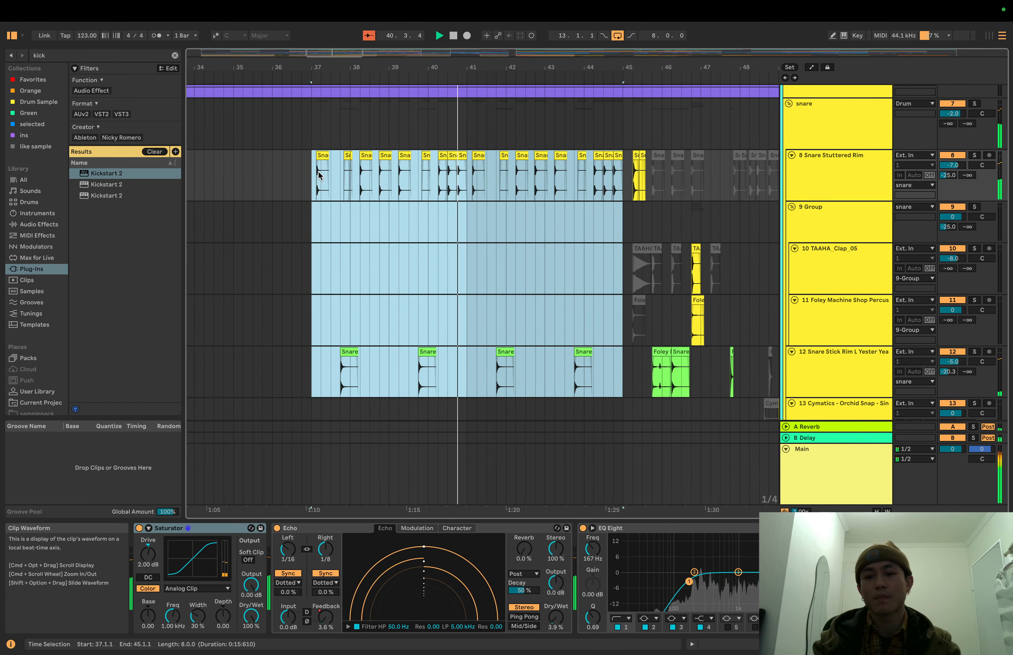
key(0)
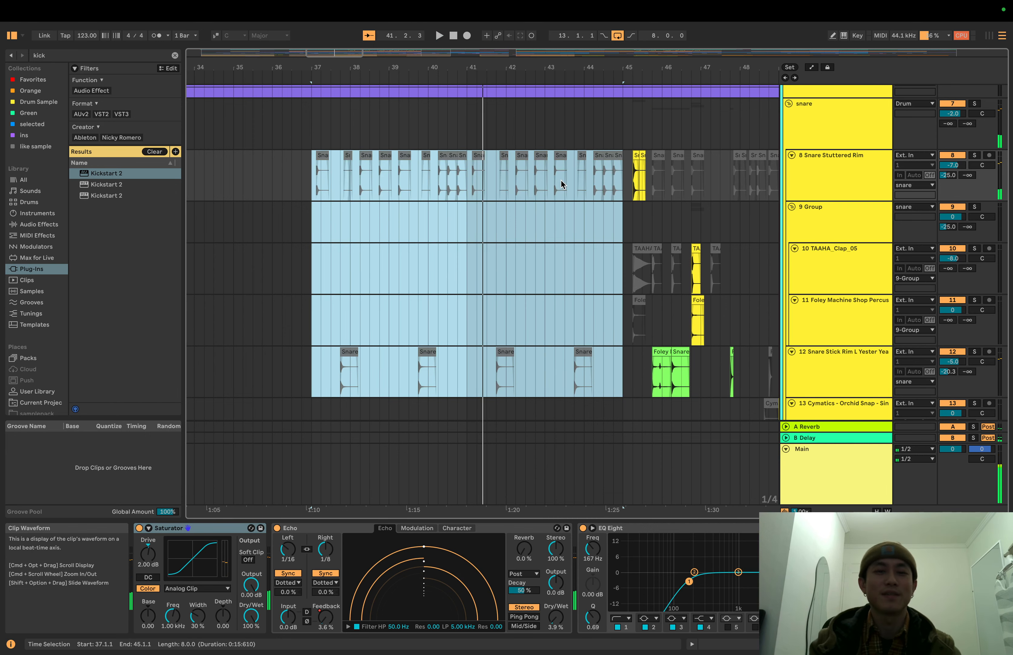
- Play the snare layers with the rest of the drums from bar 45, then stop playback
drag(496, 70, 496, 65)
scroll(523, 130, down, 3)
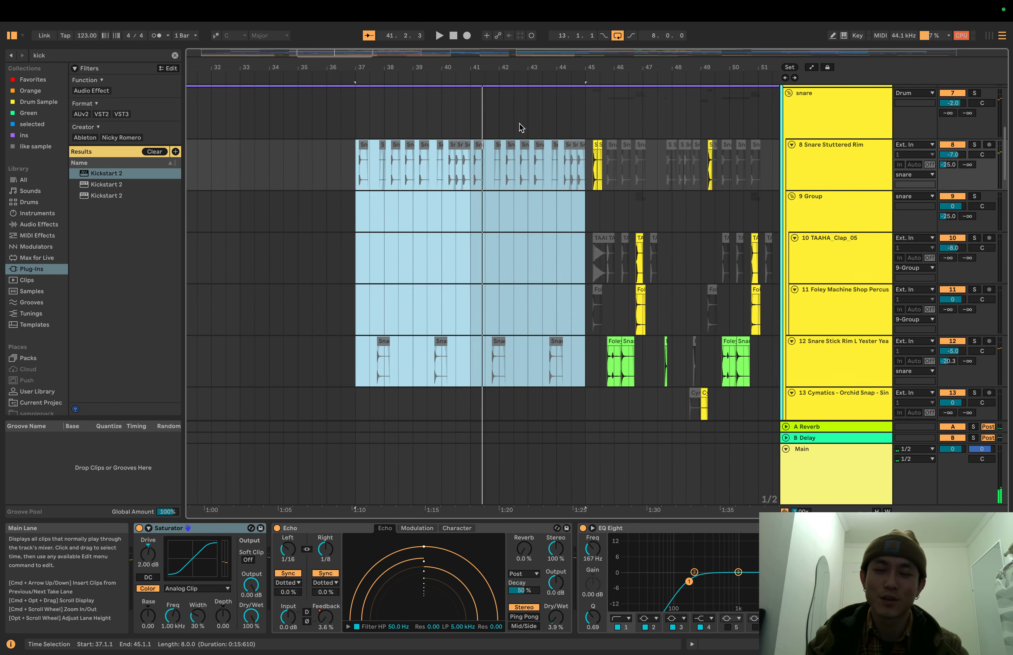
click(585, 140)
click(578, 152)
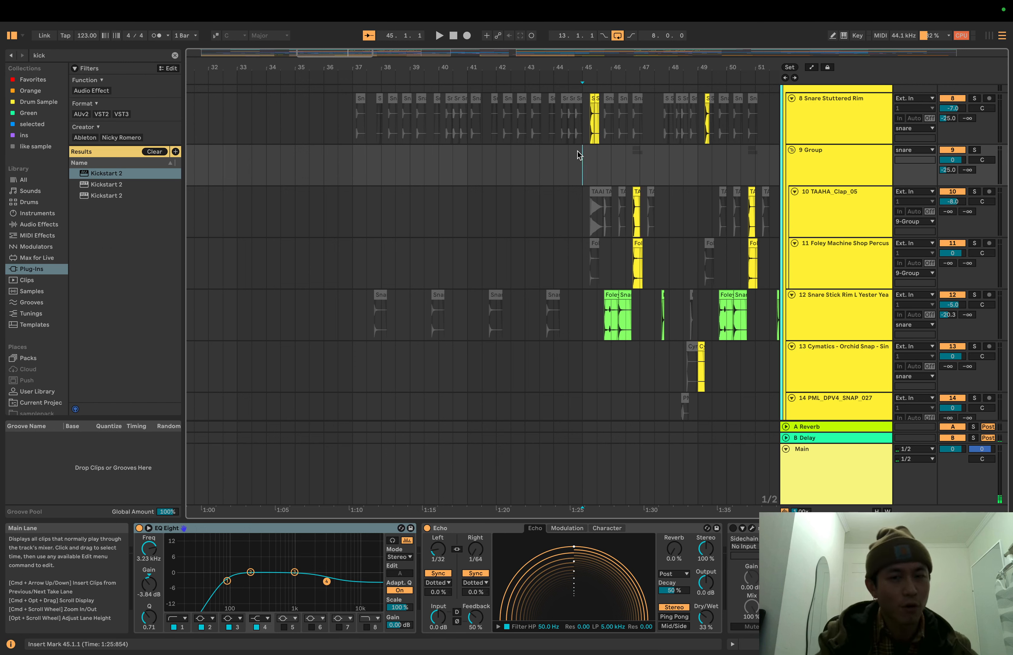
key(space)
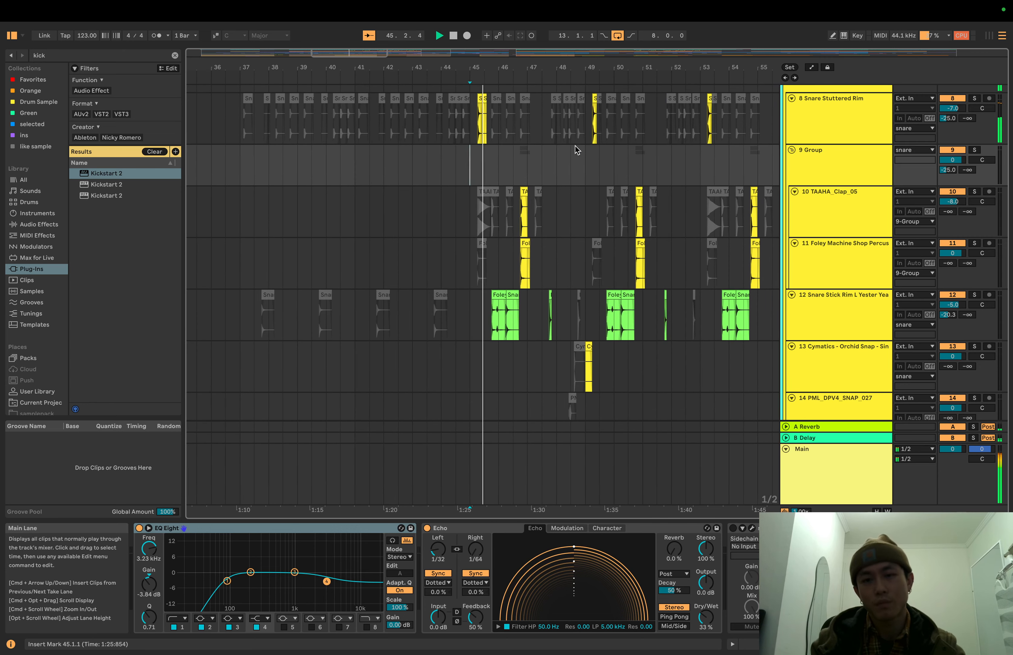
scroll(502, 140, down, 10)
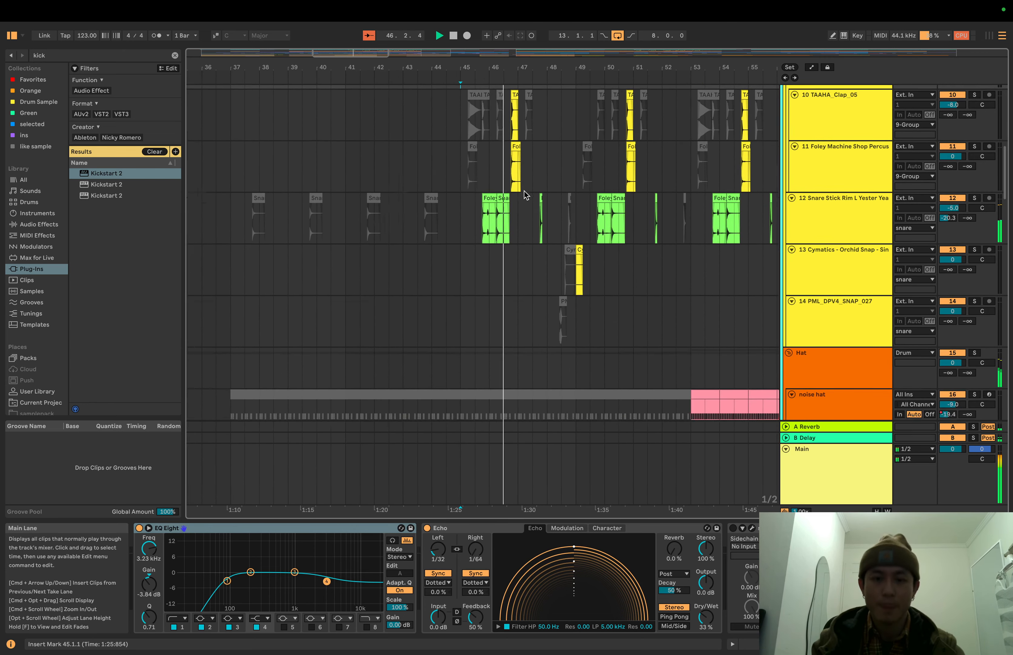
key(space)
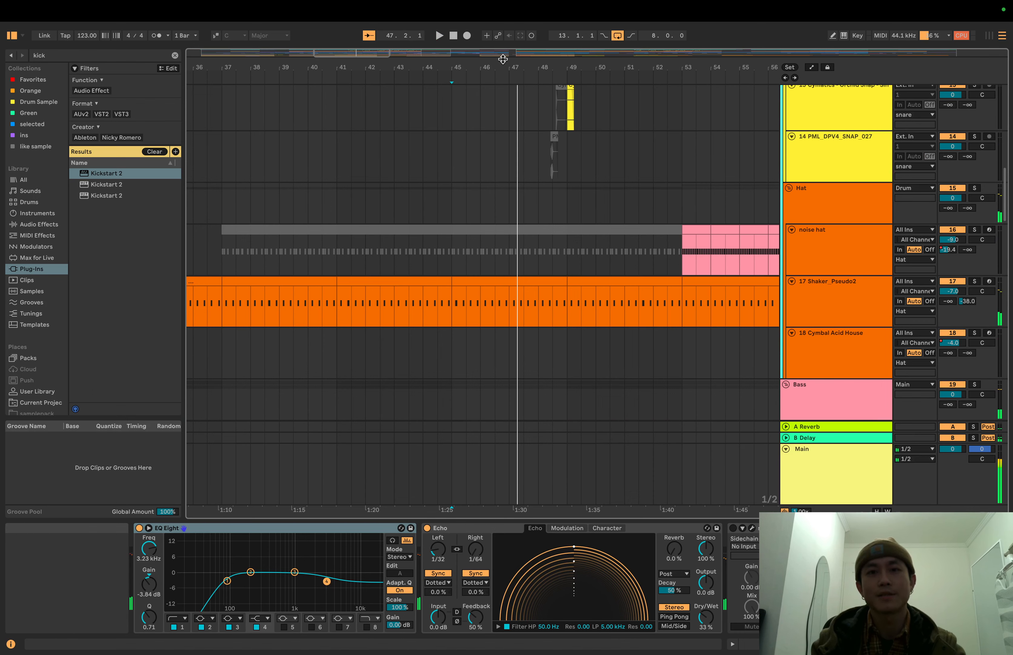
- Solo the Hat group and play it from bar 29
scroll(488, 177, left, 10)
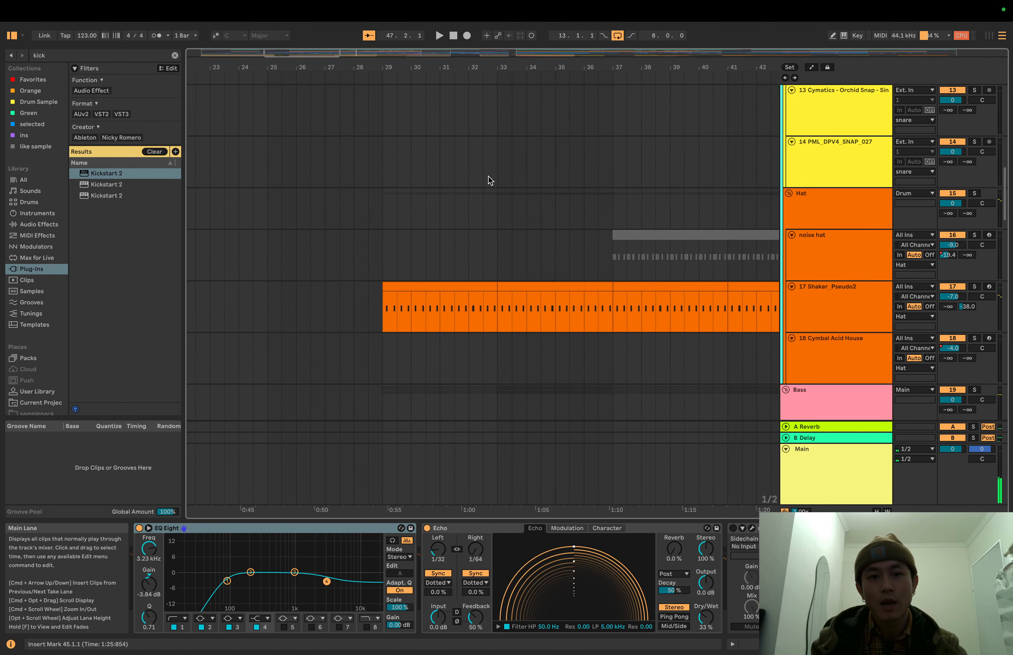
click(441, 258)
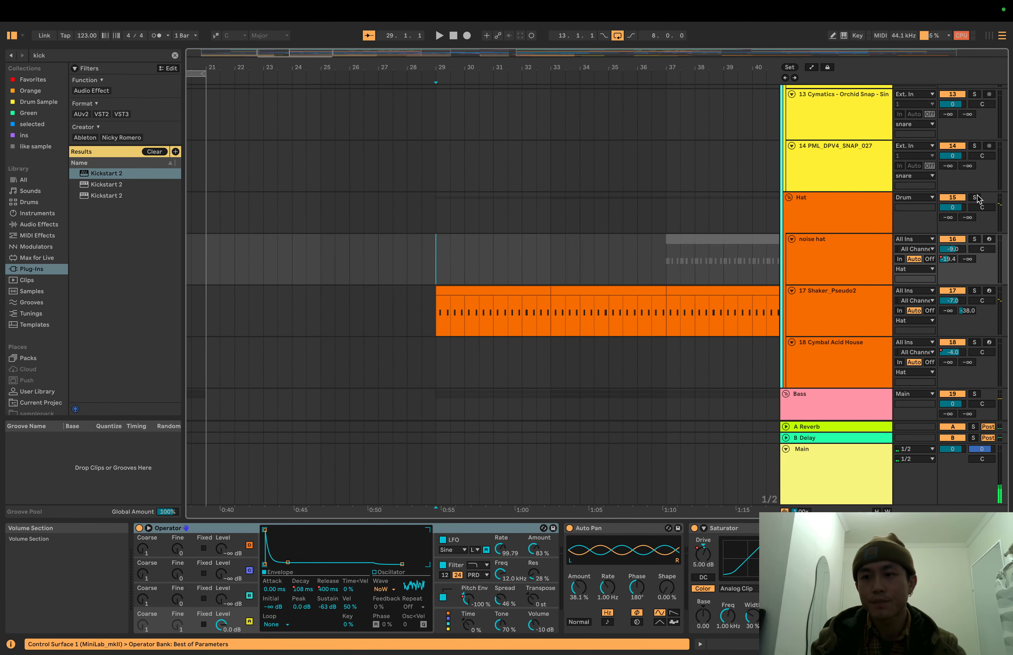
key(space)
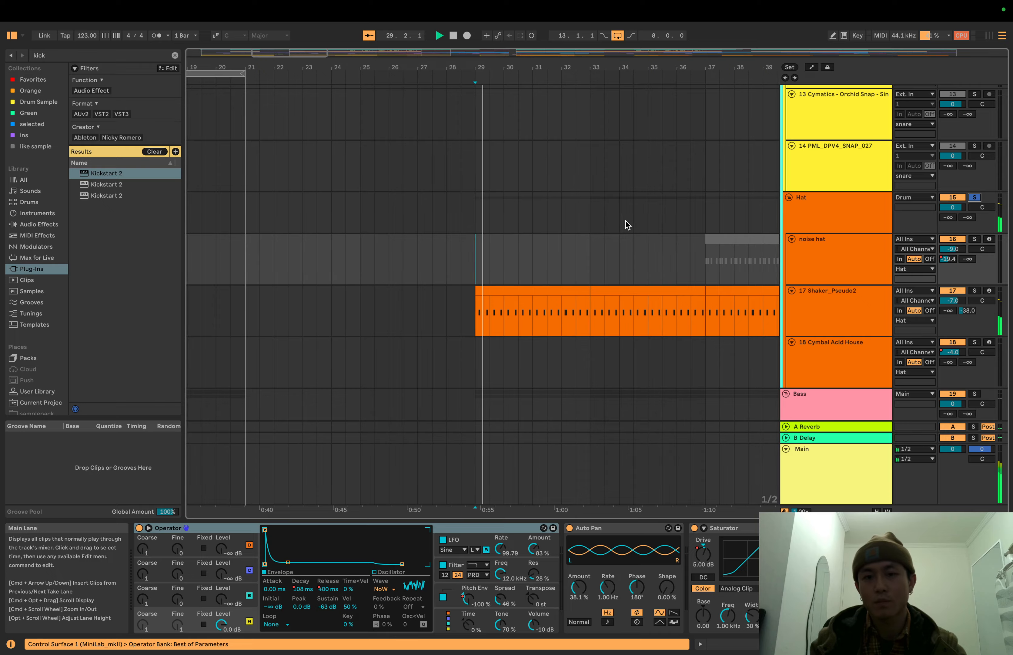
- Examine the noise oscillator wave in the noise hat track's Operator and replay the Hat group from bar 29
click(826, 229)
click(841, 254)
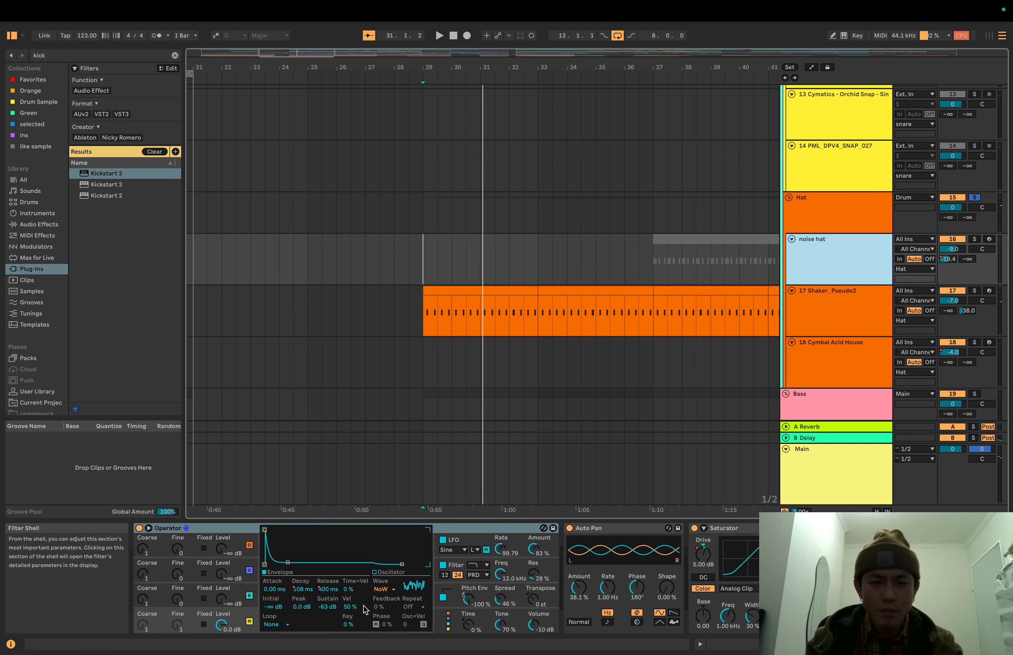
click(384, 588)
click(385, 591)
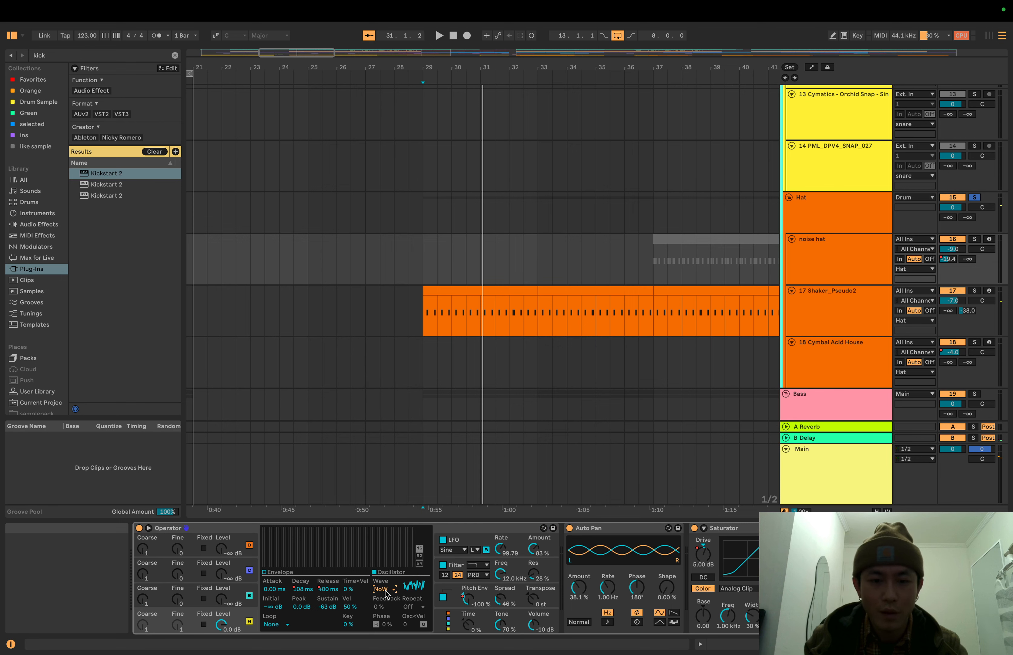
click(385, 591)
click(386, 590)
scroll(438, 456, left, 3)
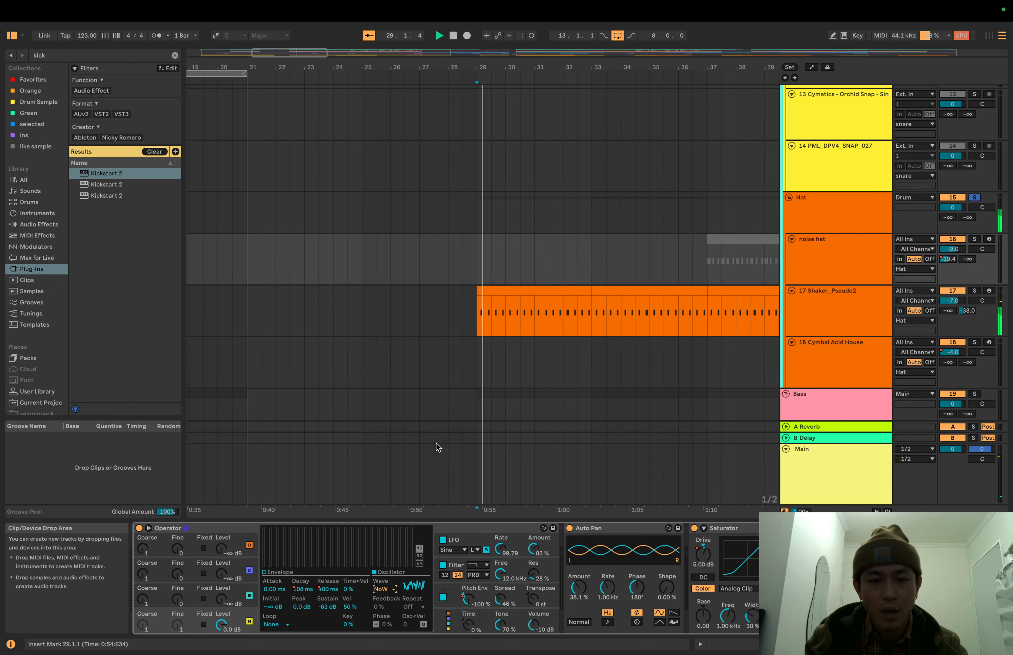
- Show the automation of Operator's volume envelope decay time on the noise hat track
right_click(307, 591)
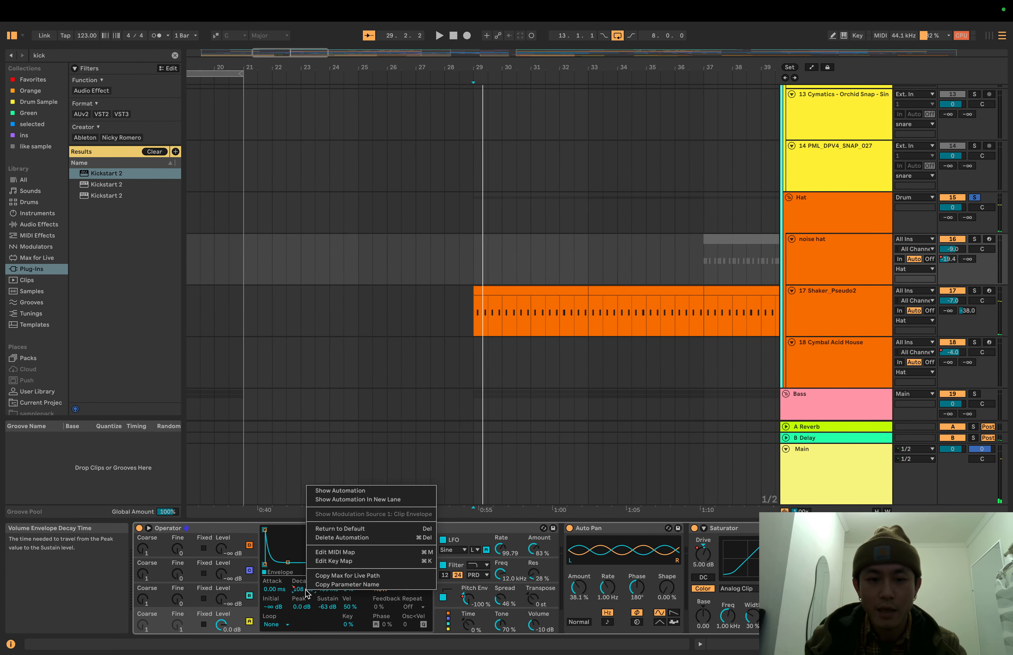
click(350, 492)
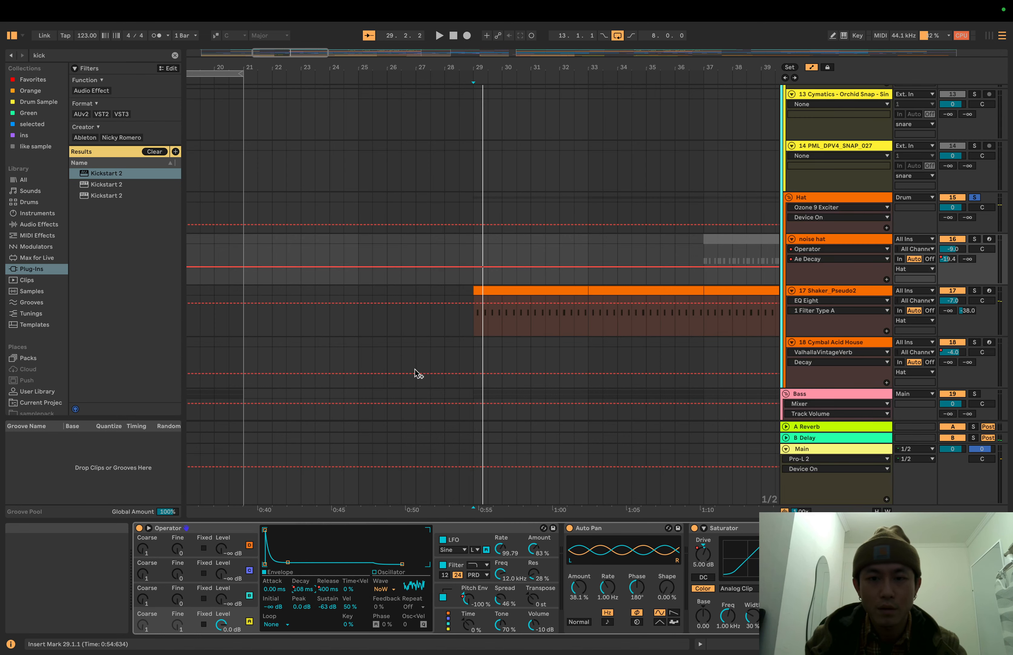
scroll(459, 301, right, 5)
scroll(469, 269, down, 2)
scroll(469, 267, down, 2)
scroll(469, 267, left, 1)
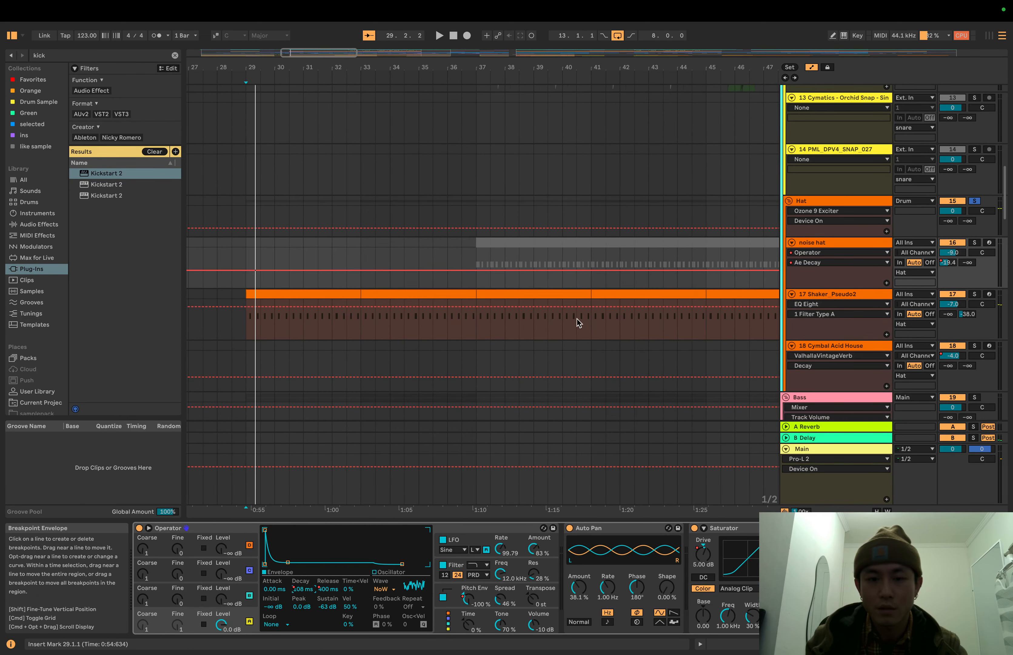
- Play the Hat group from bar 29 and bring up the device chain of the 17 Shaker_Pseudo2 track
key(space)
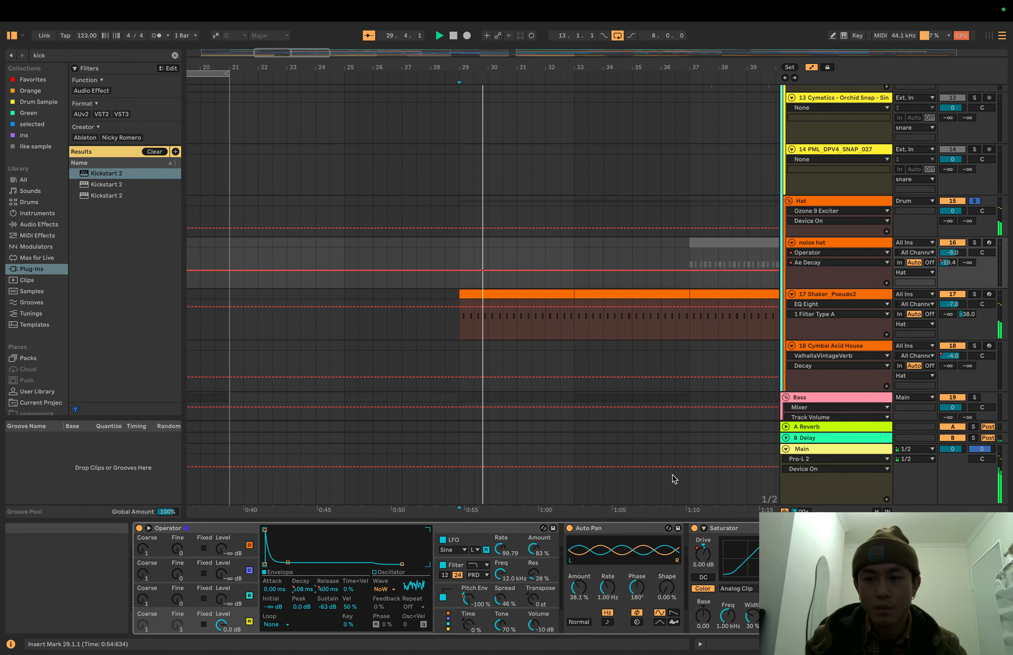
click(835, 305)
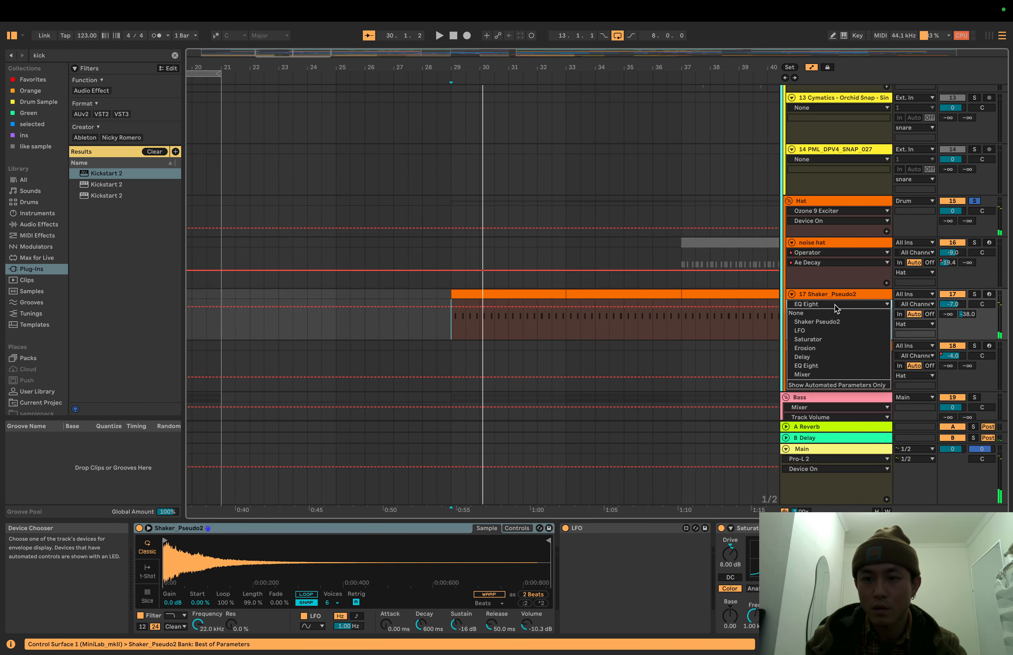
click(836, 305)
key(space)
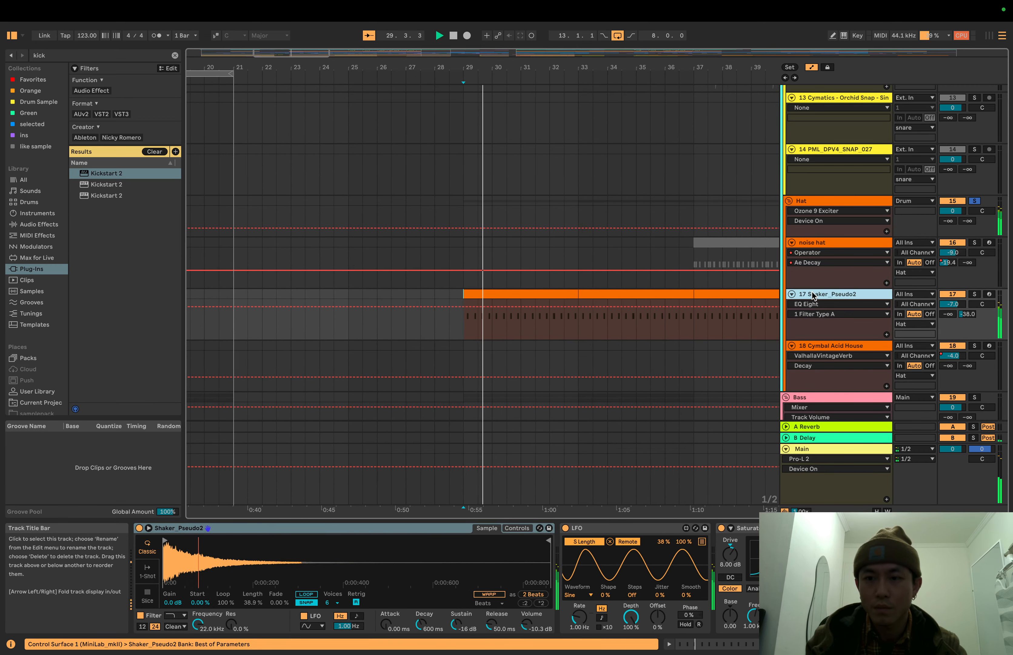
- Examine the noise hat track's Operator decay automation across a wider stretch of the arrangement
scroll(646, 289, right, 2)
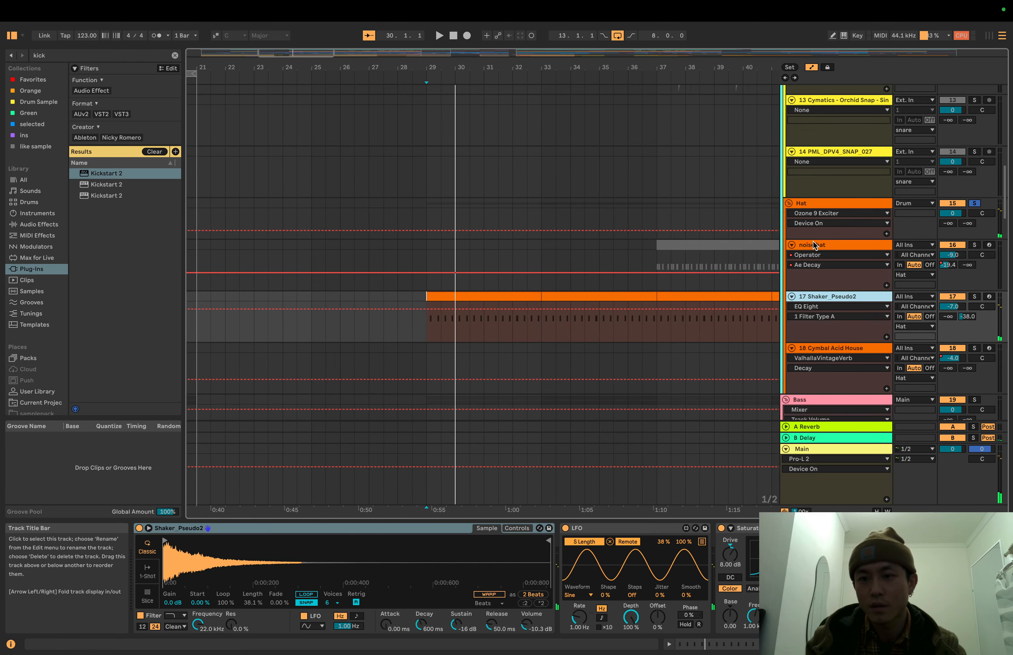
click(814, 244)
drag(577, 69, 494, 68)
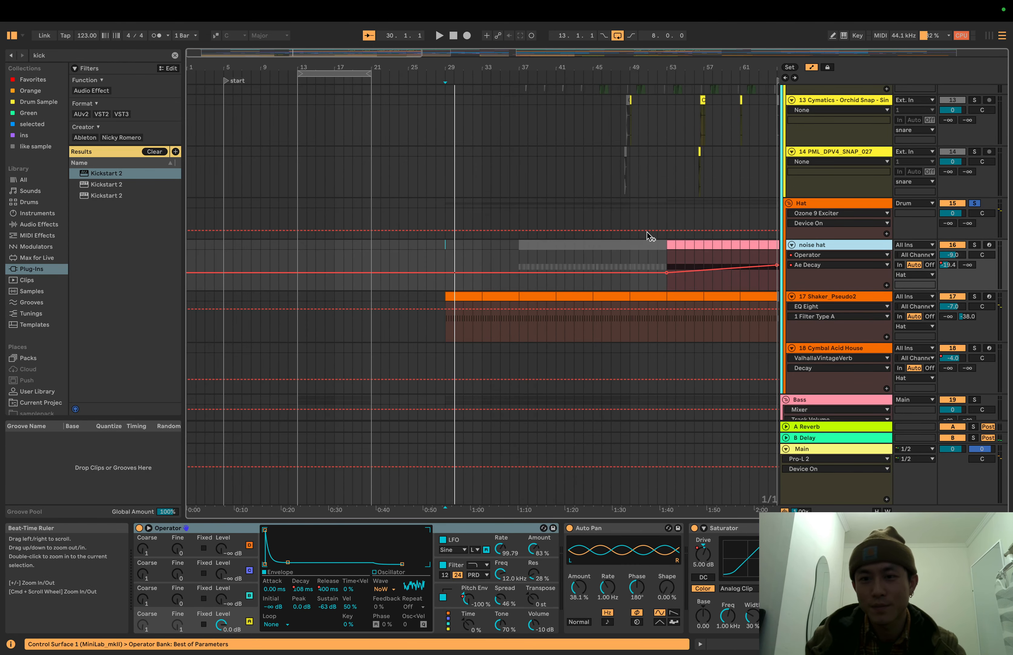
- Play the 17 Shaker_Pseudo2 track from bar 29 and deactivate its LFO device modulating the sample length
click(835, 302)
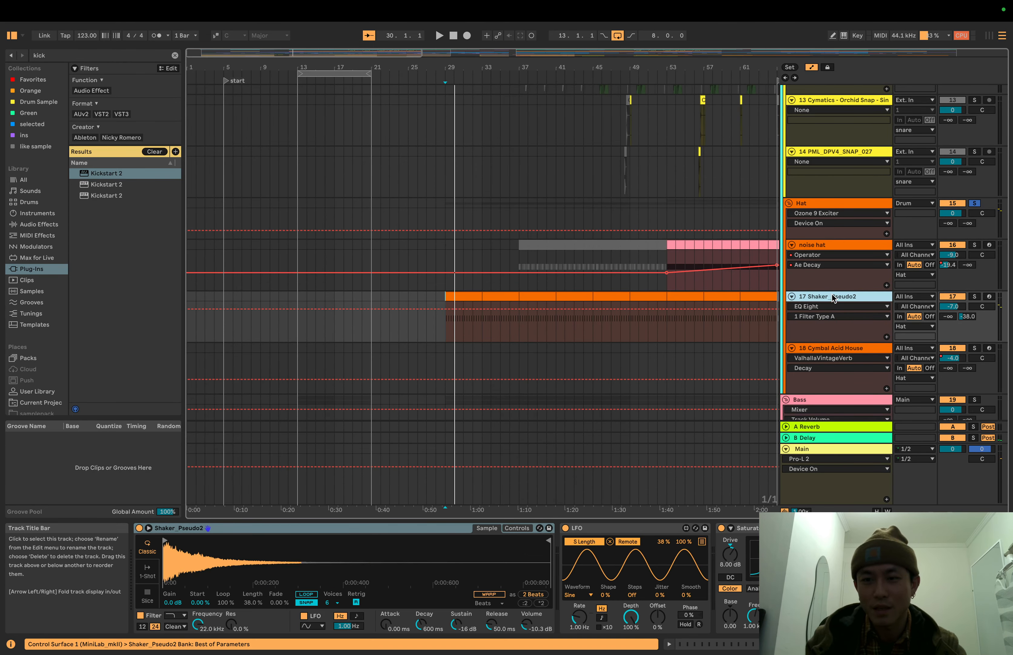
key(space)
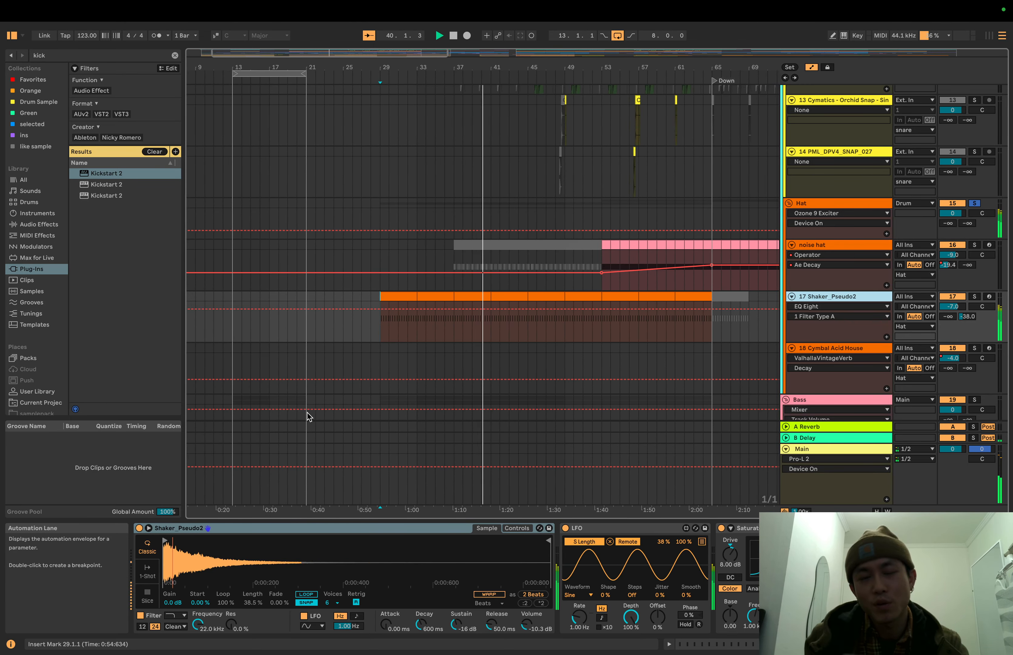
click(566, 528)
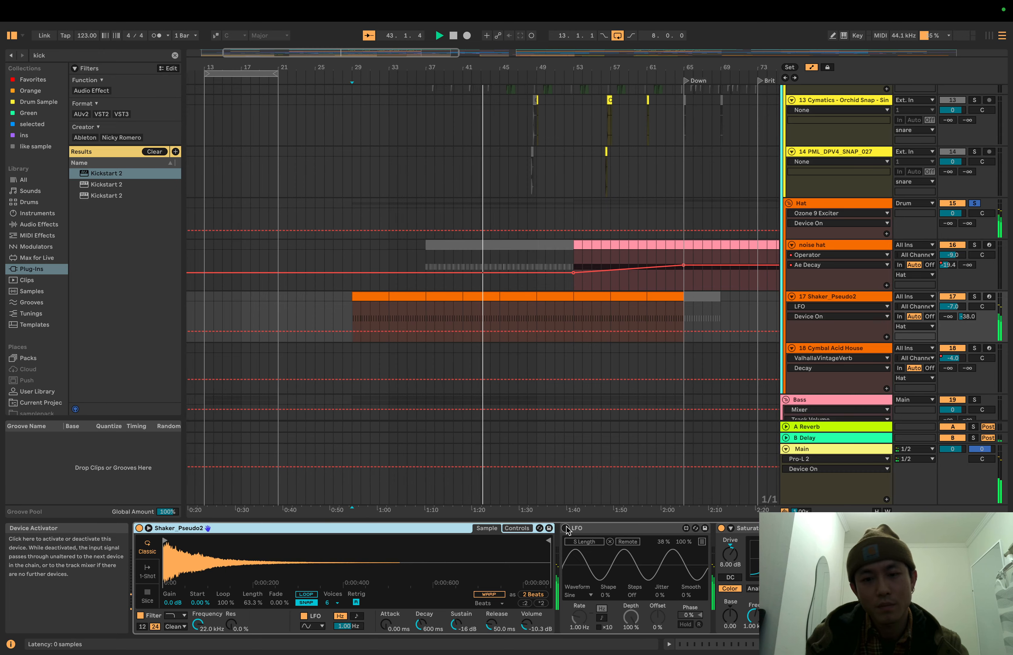
- Reactivate the LFO device modulating the sample length on the 17 Shaker_Pseudo2 track
click(567, 528)
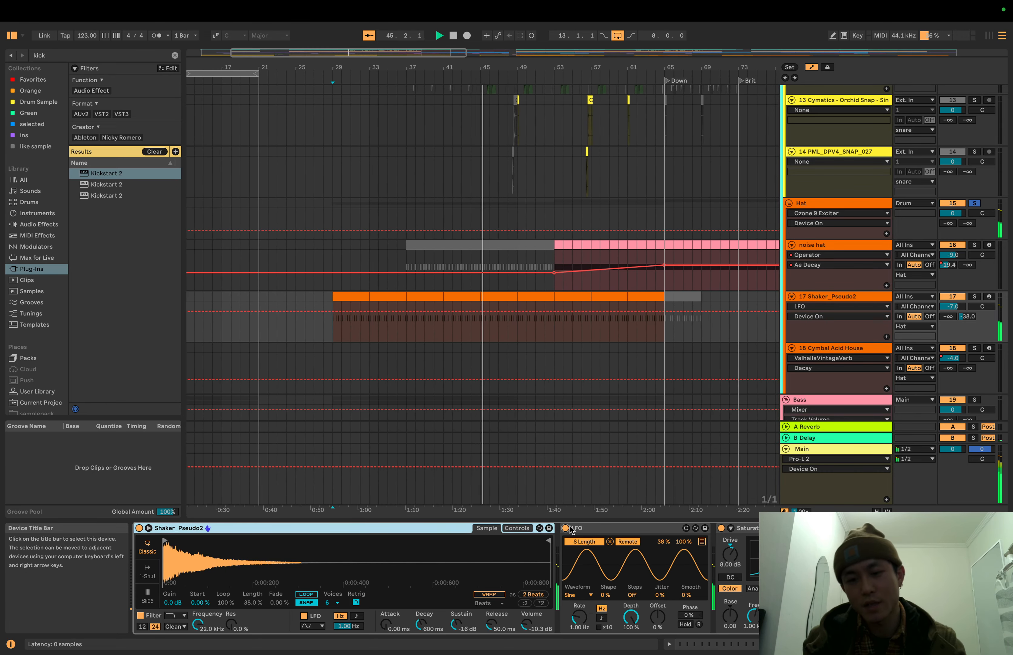
scroll(571, 528, right, 6)
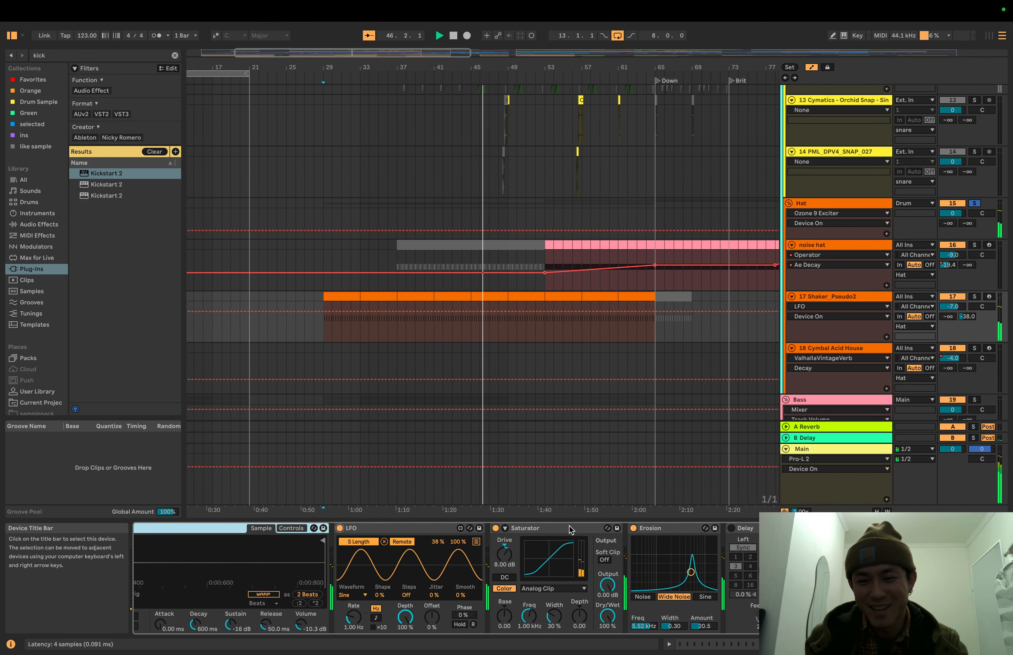
scroll(601, 543, right, 1)
scroll(606, 543, right, 7)
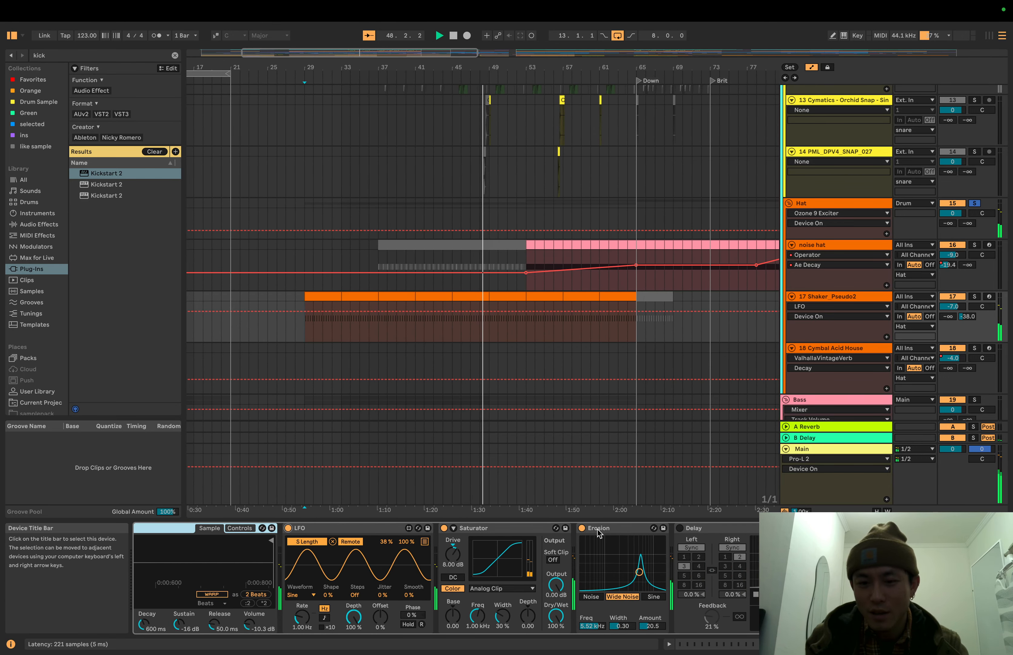
- Toggle the shaker's Erosion device for comparison and replay the Hat group from bar 29
click(582, 528)
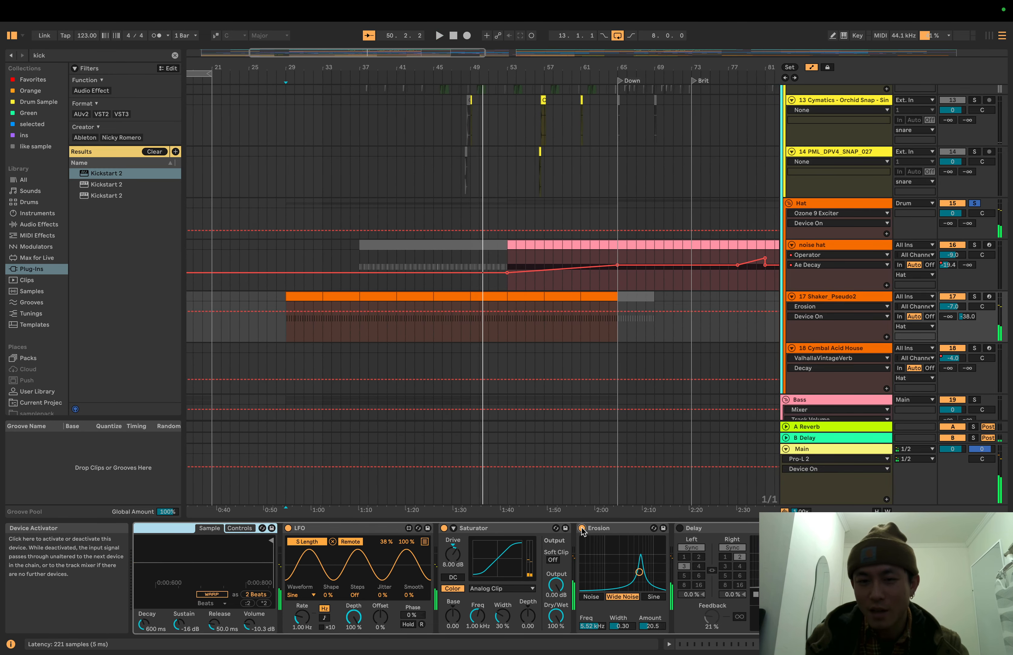
key(space)
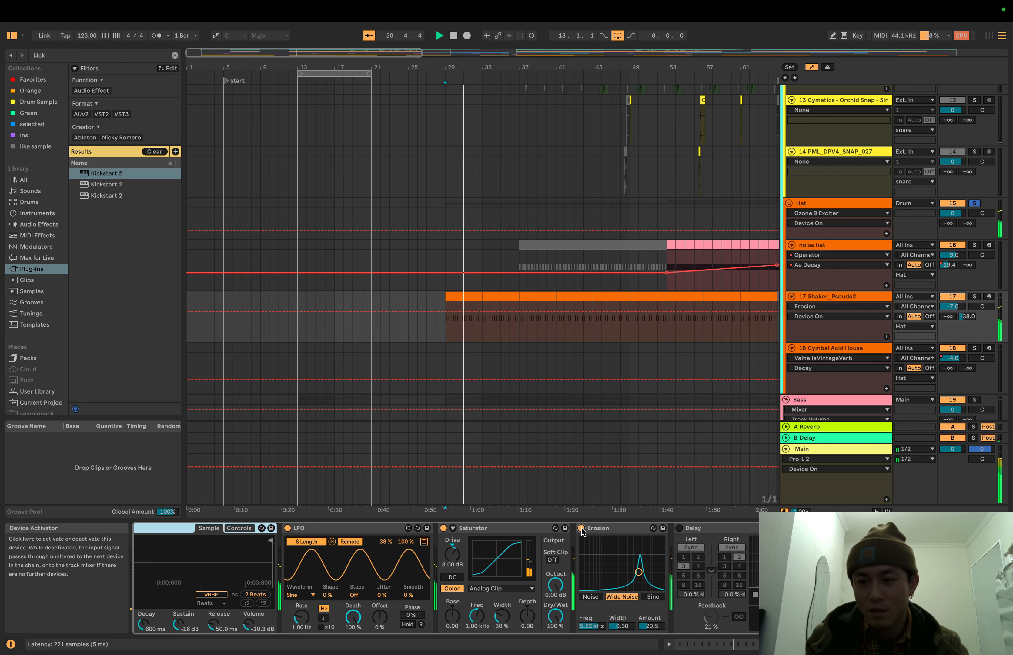
scroll(586, 531, right, 5)
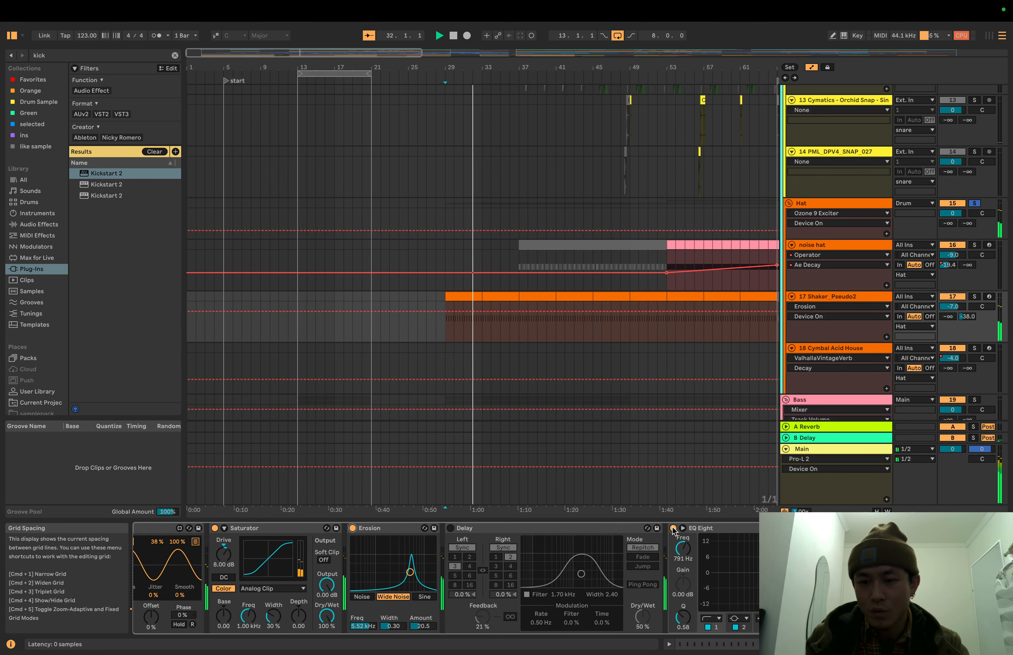
scroll(560, 603, right, 1)
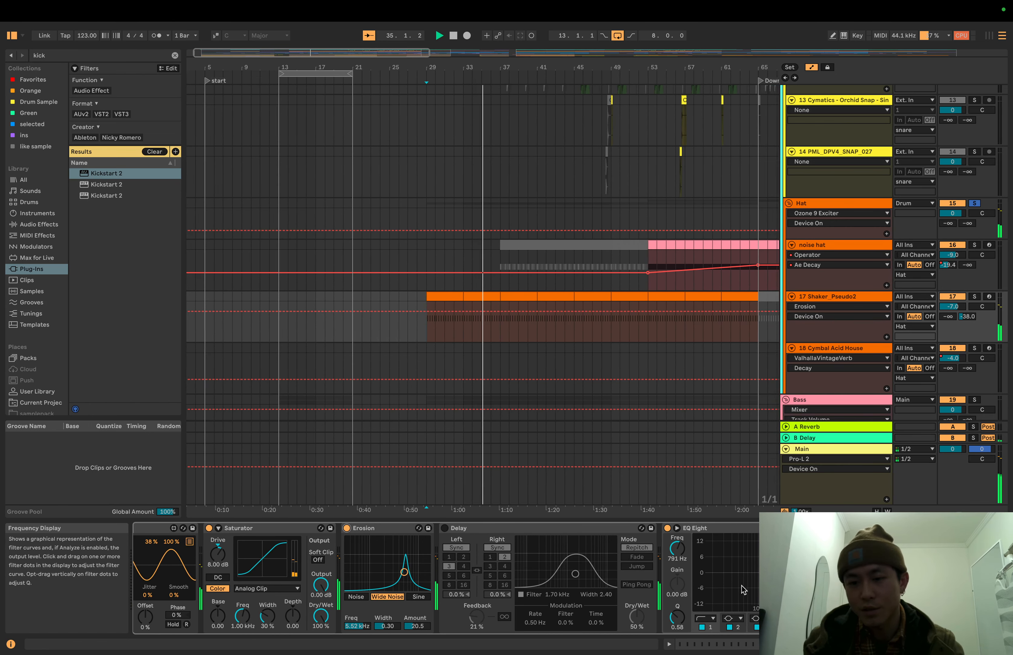
- Search the audio effects for "eq" and add a second EQ Eight after the existing one in the shaker's device chain
click(114, 55)
text(eq)
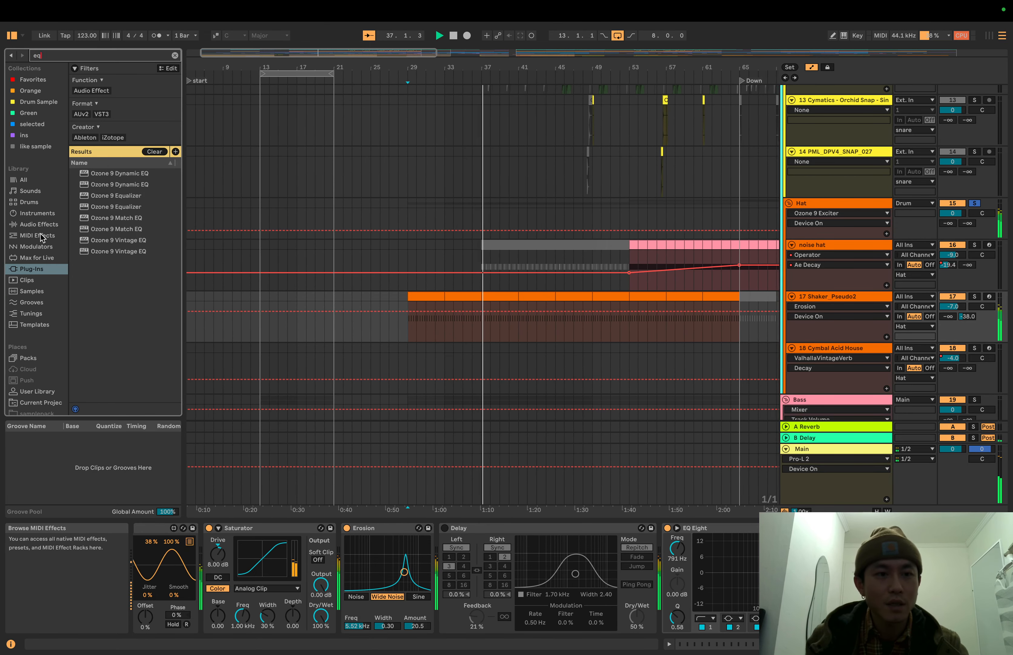
click(39, 224)
click(109, 147)
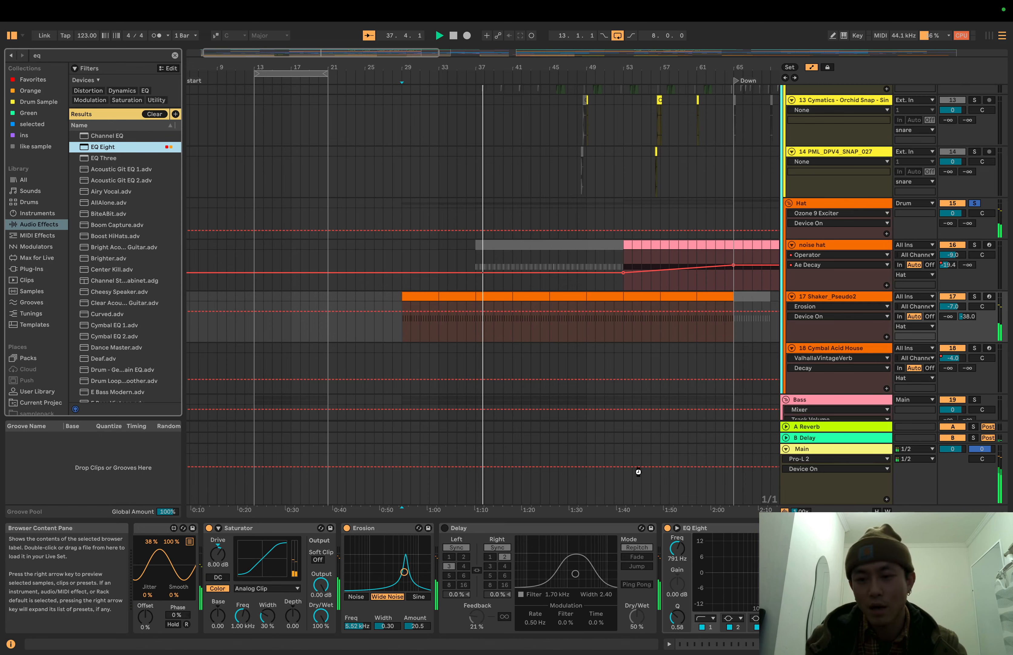
drag(647, 515, 660, 571)
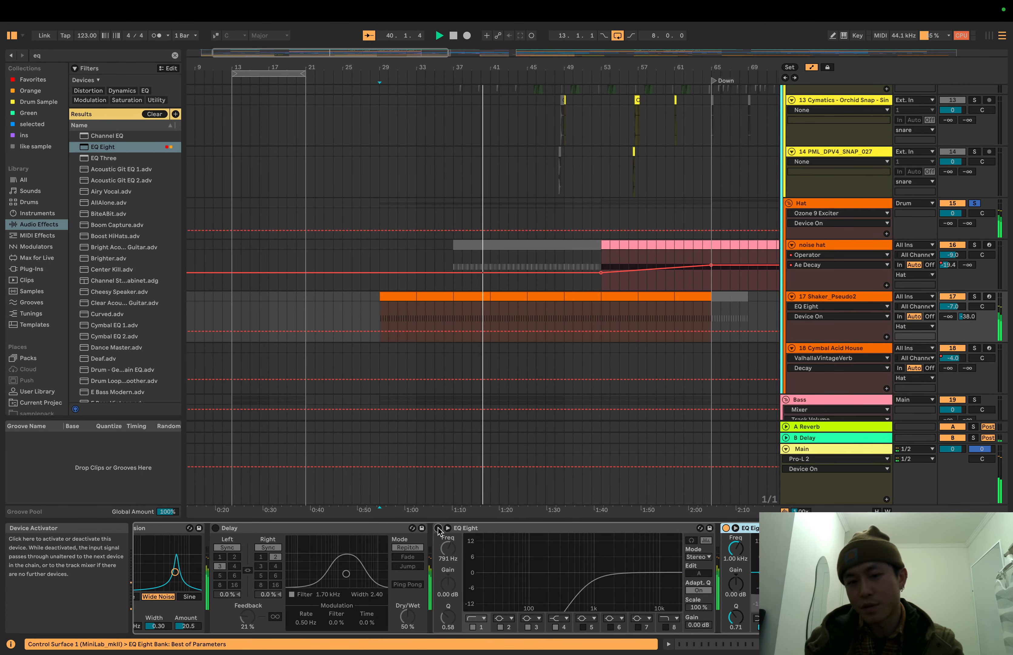
- Turn the shaker's original EQ Eight back on and deactivate the newly added EQ Eight
scroll(426, 550, left, 5)
scroll(418, 552, left, 4)
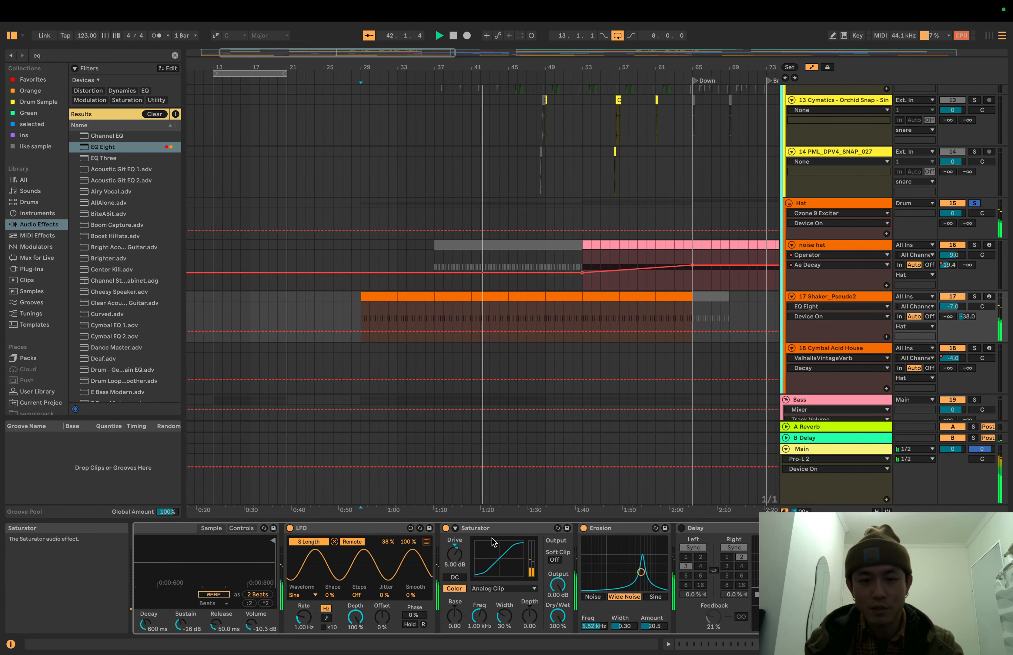
scroll(630, 546, right, 6)
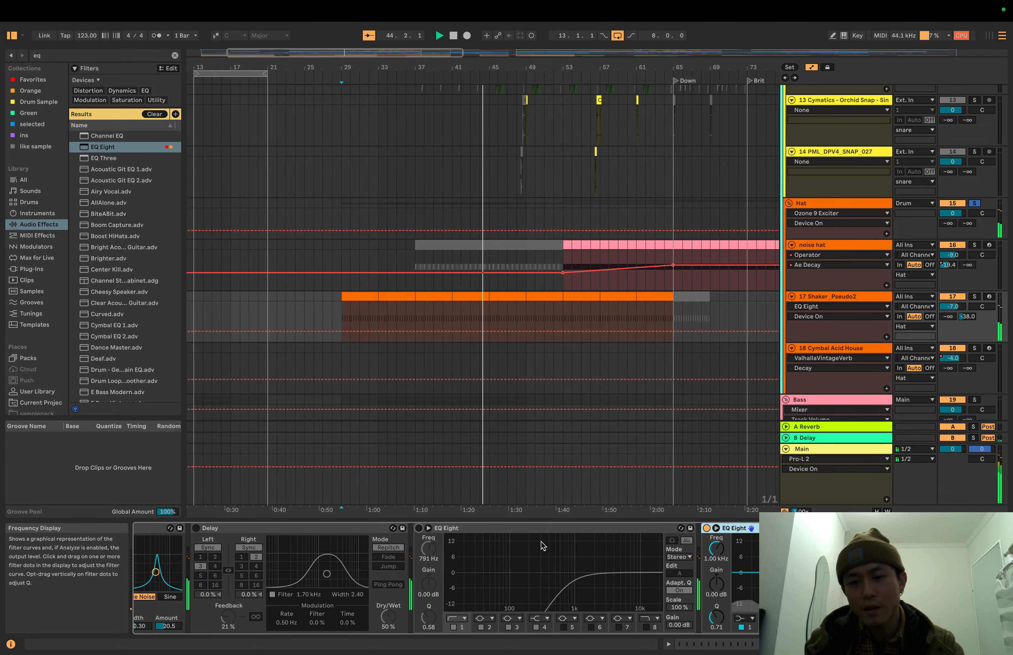
click(419, 528)
click(707, 527)
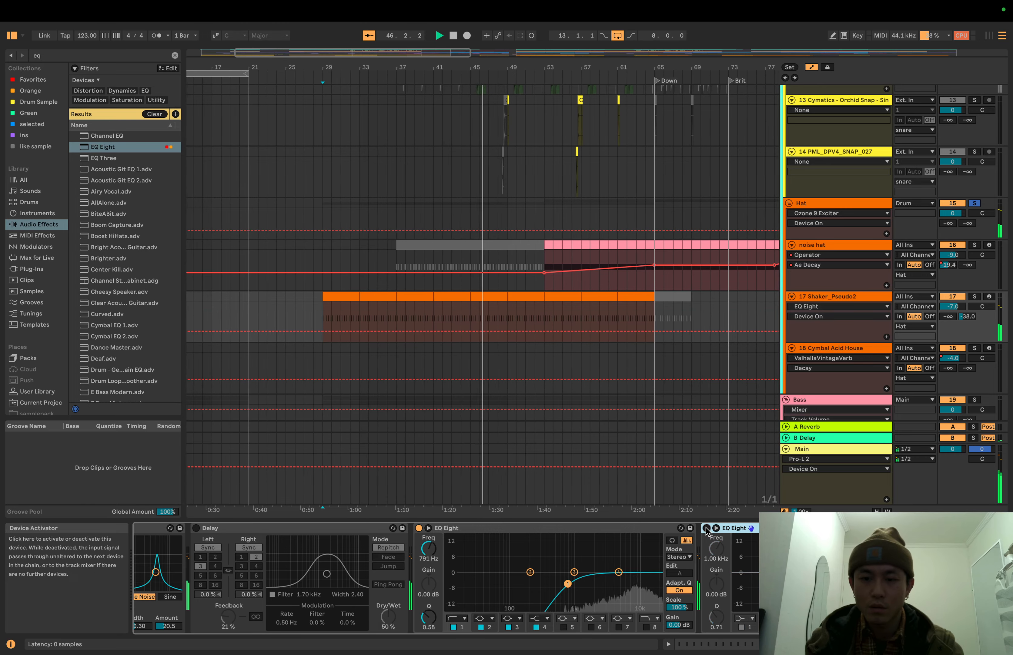
- Select the noise hat clip at bar 53 to bring up that track's device chain with Operator
scroll(647, 558, left, 5)
scroll(646, 558, right, 3)
scroll(736, 445, down, 3)
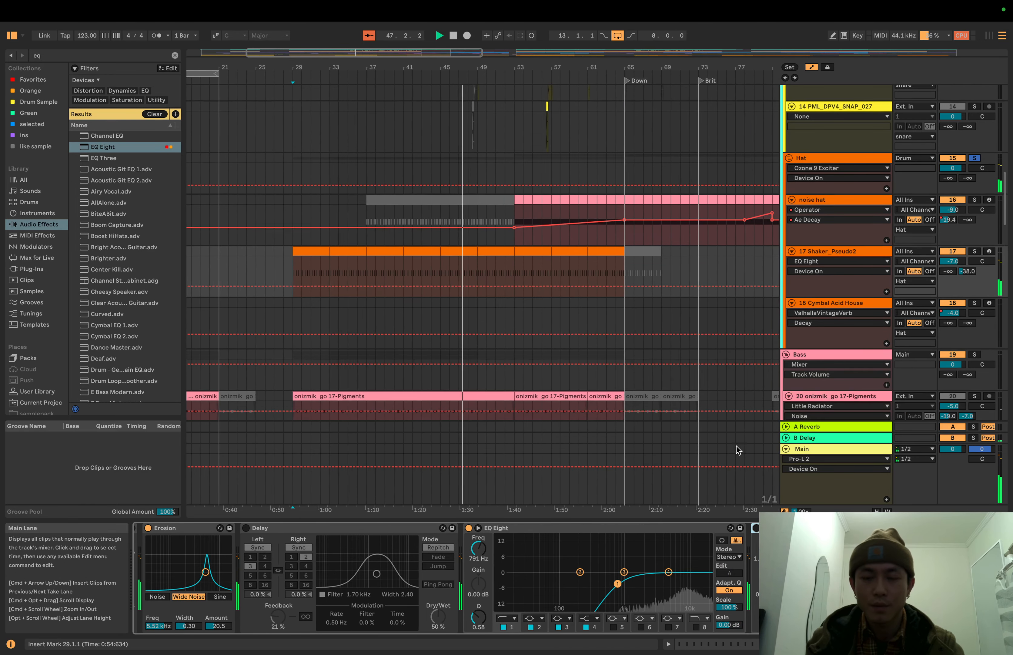
scroll(729, 389, up, 3)
scroll(729, 389, left, 2)
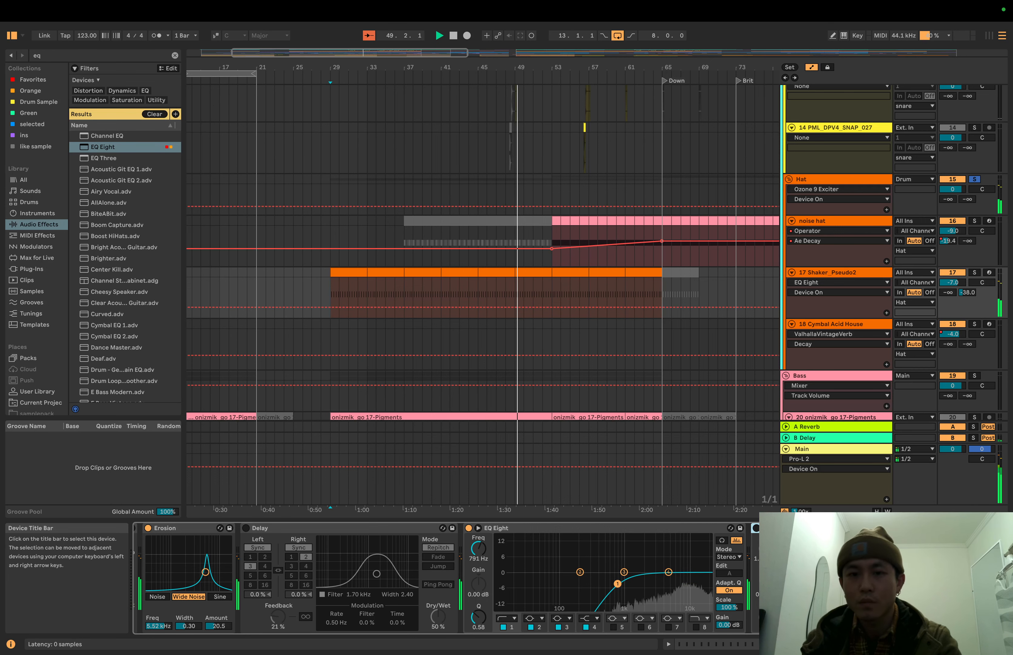
click(559, 224)
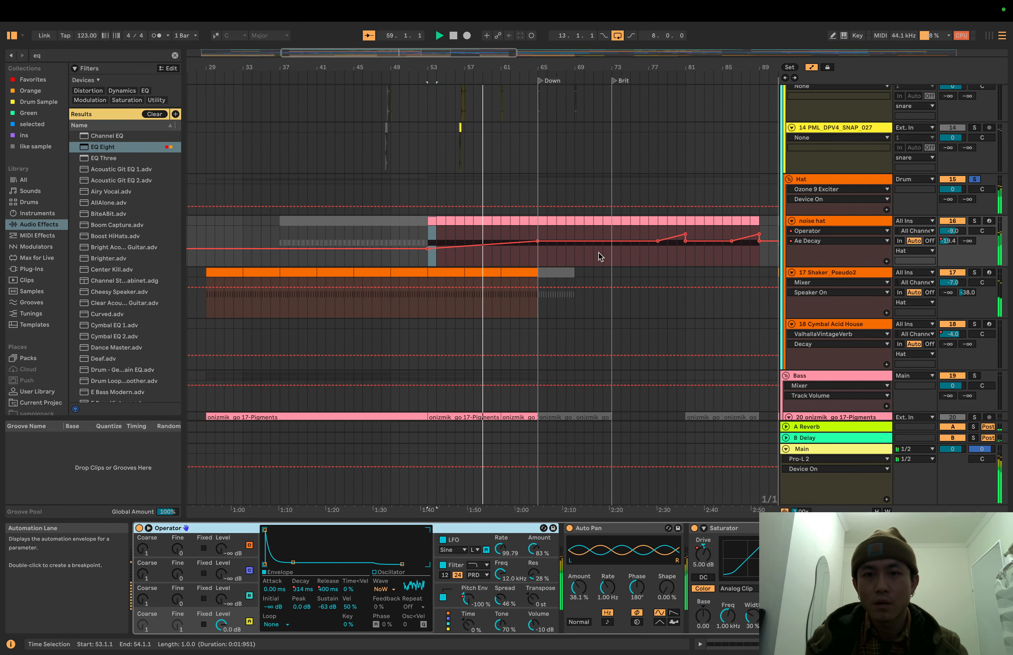
scroll(601, 257, up, 3)
scroll(600, 256, up, 1)
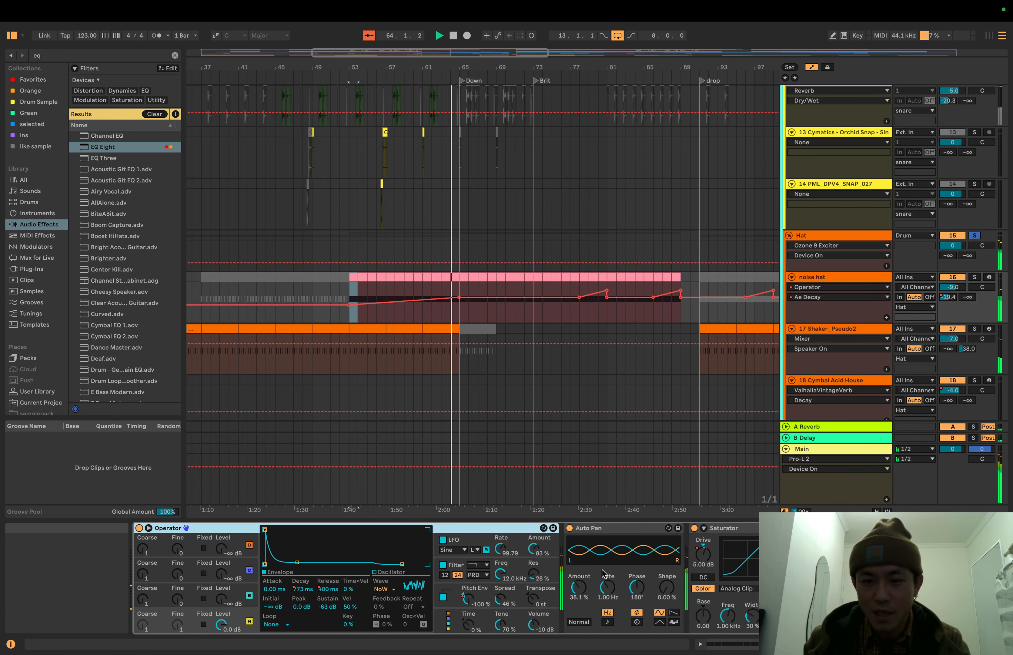
- Toggle the noise hat's Auto Pan and Grain Delay devices to compare the sound with and without each
scroll(566, 534, right, 2)
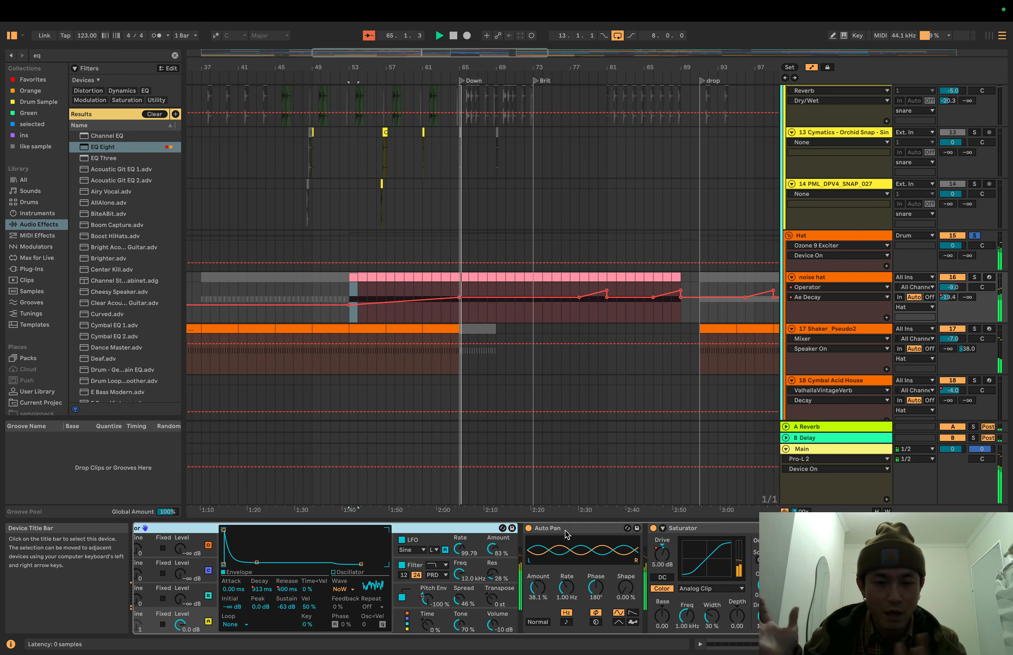
click(528, 528)
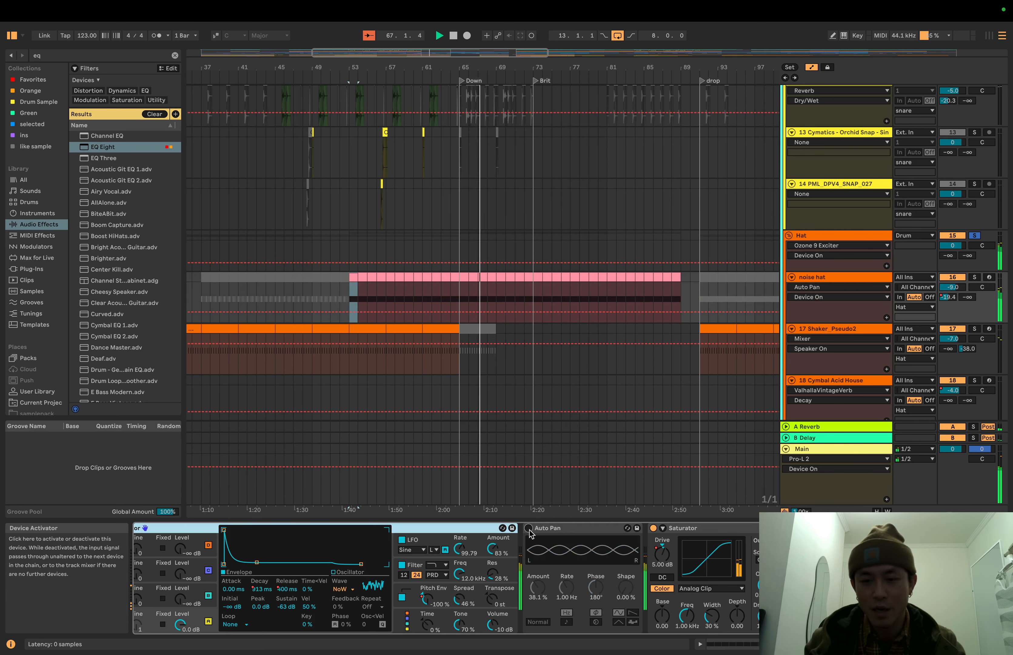
scroll(530, 535, right, 8)
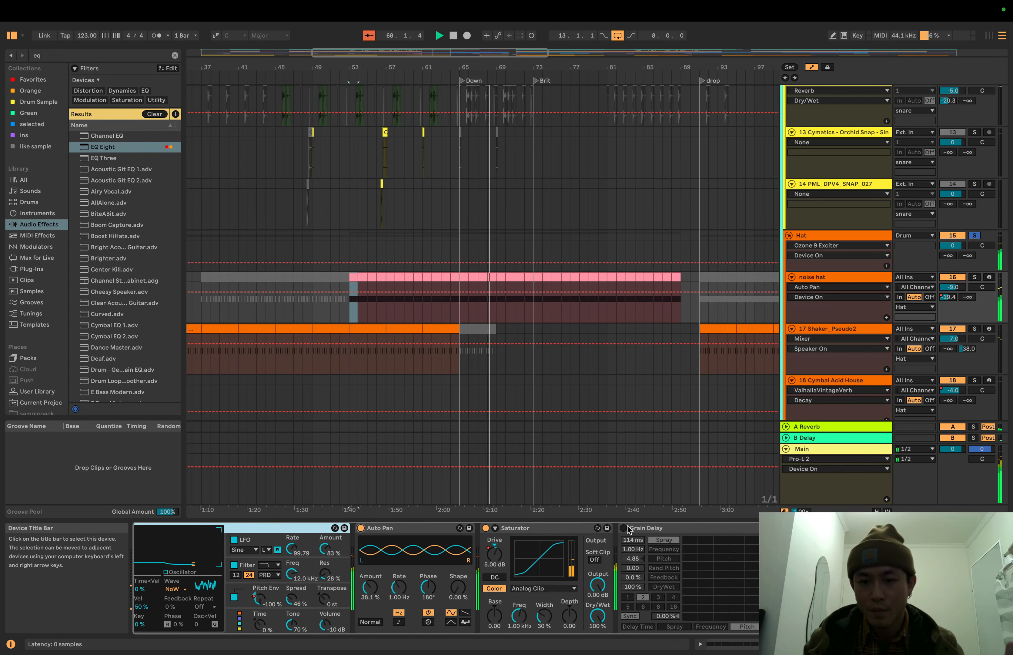
click(624, 528)
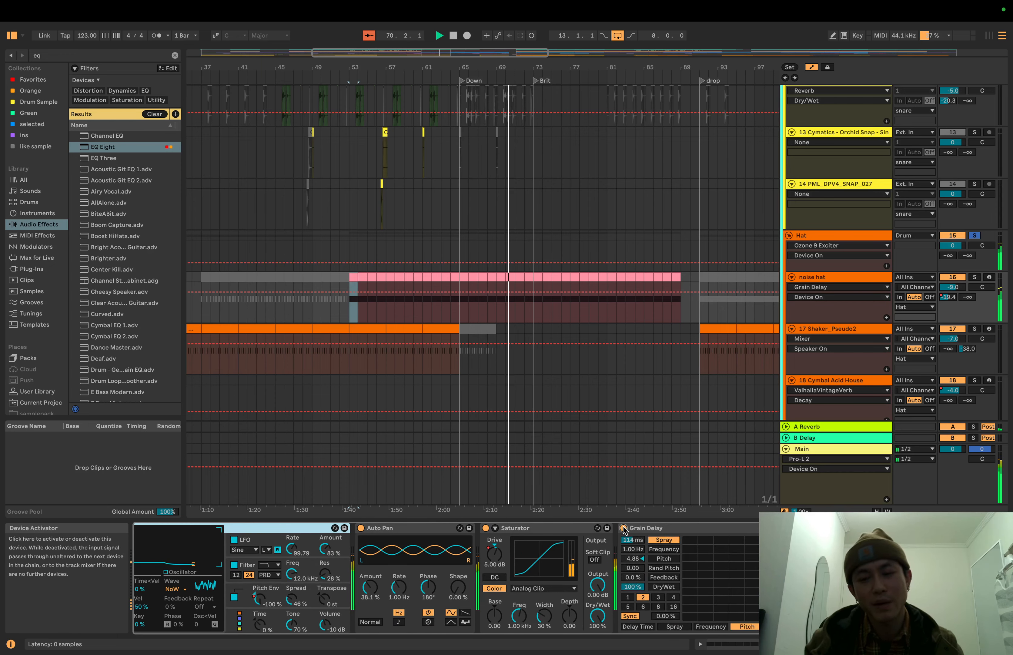
click(624, 529)
- Examine the rest of the noise hat's device chain, including EQ Eight, Envelope Follower, Erosion and the LFO modulating the release
scroll(730, 566, right, 10)
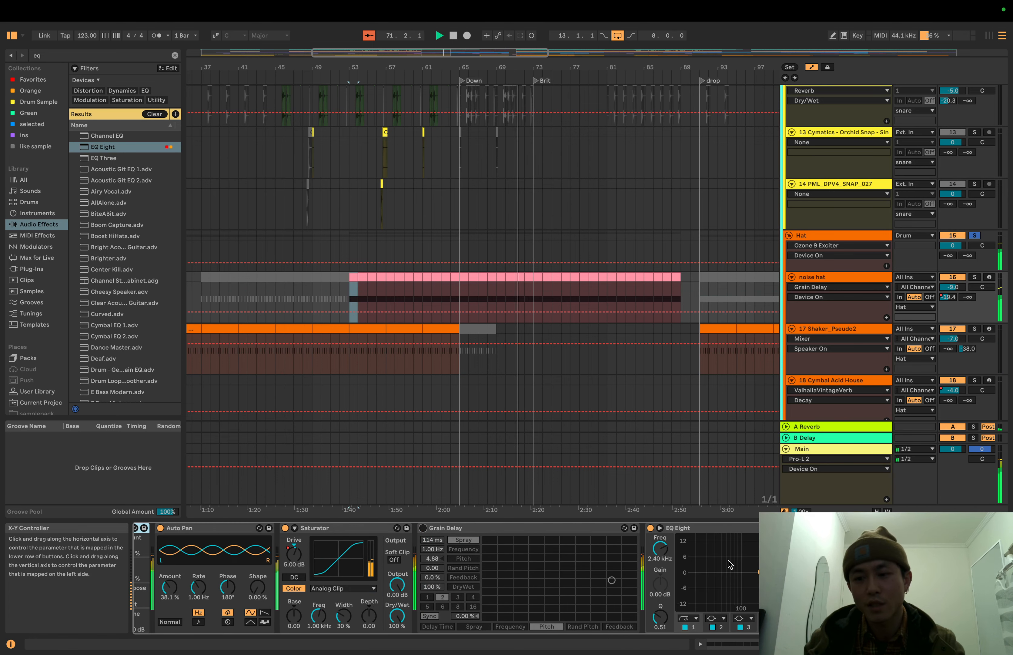
scroll(447, 579, right, 15)
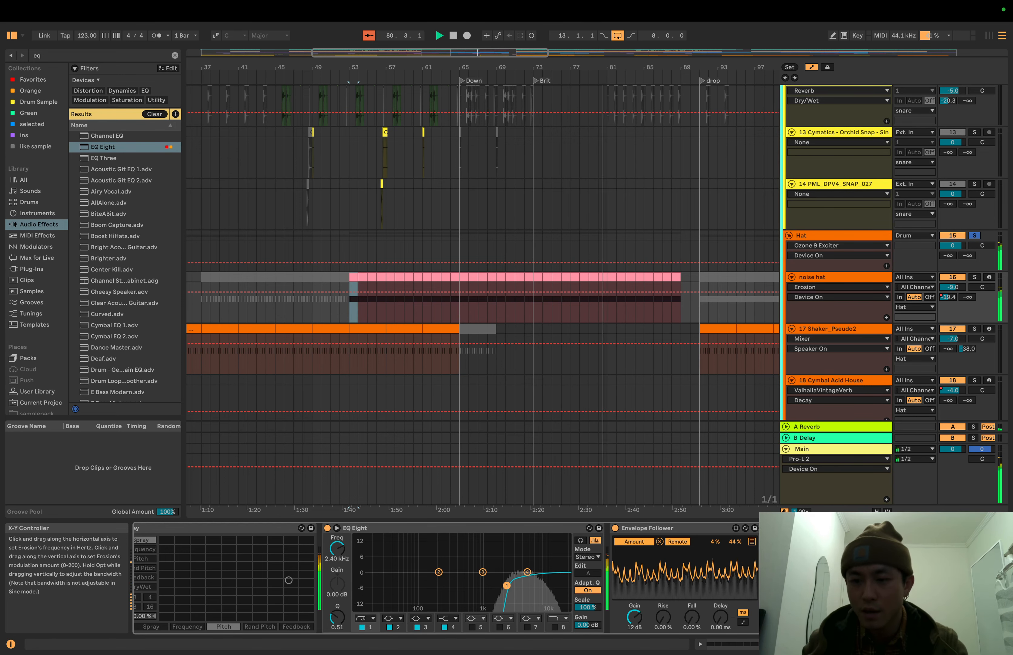
scroll(446, 578, right, 5)
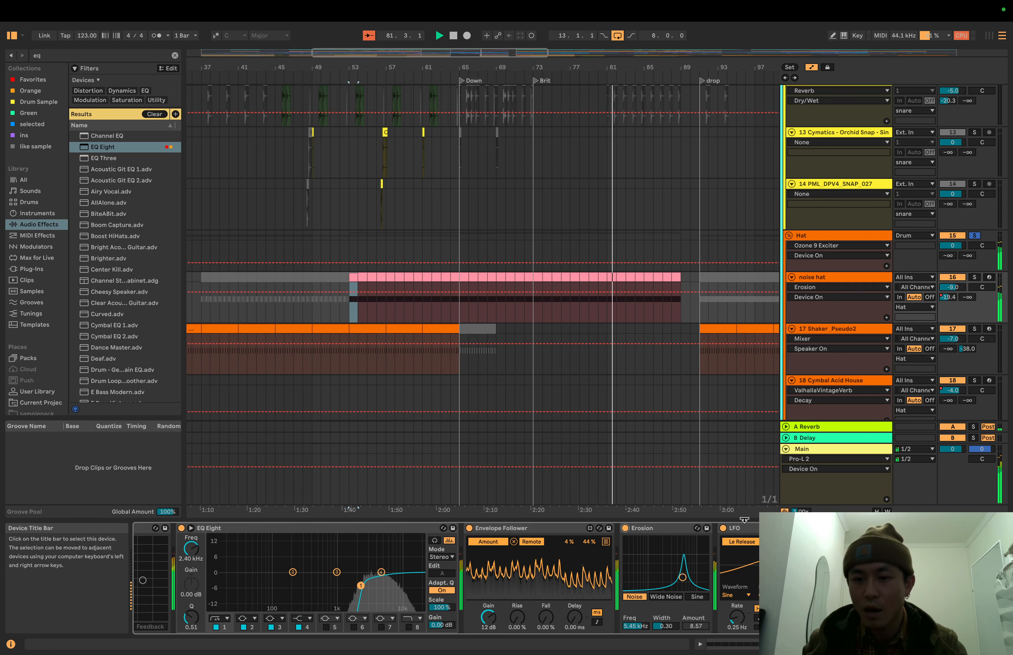
scroll(738, 545, left, 1)
scroll(739, 549, right, 5)
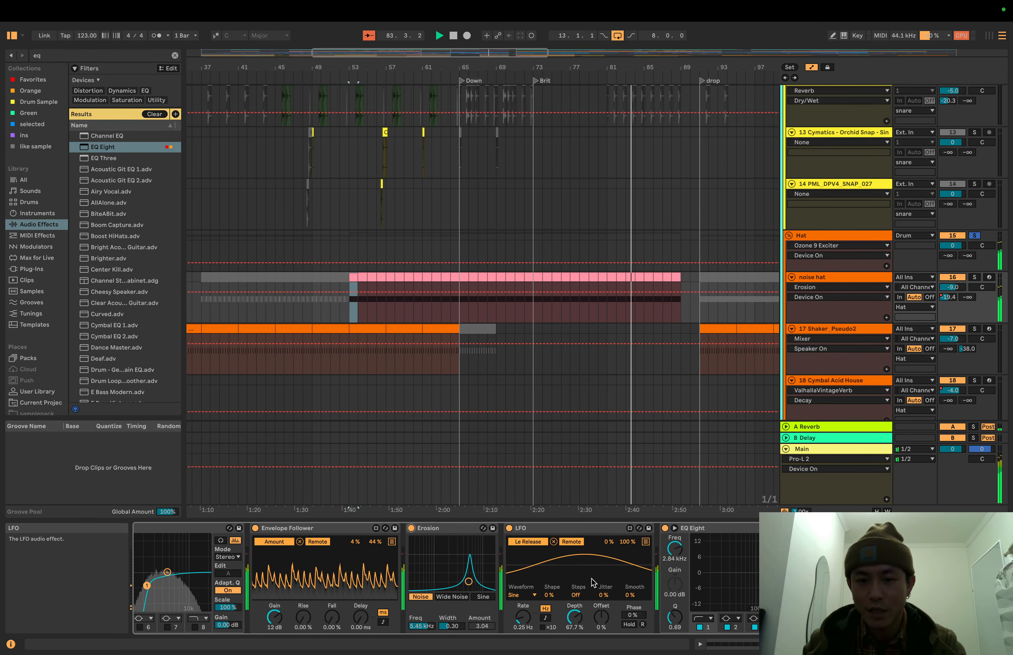
scroll(592, 579, left, 10)
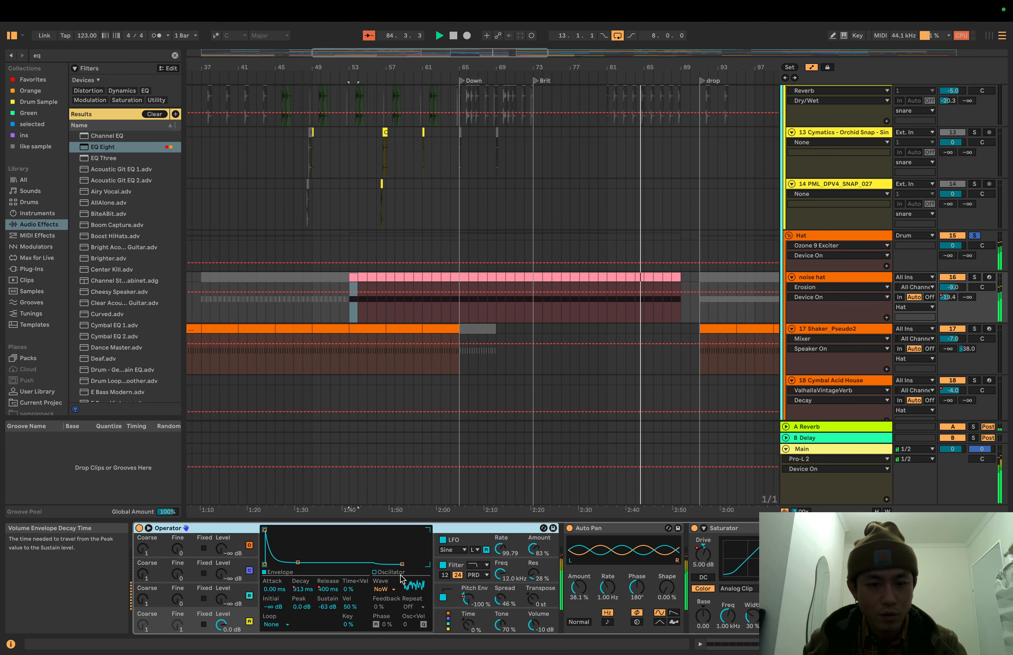
scroll(401, 579, right, 8)
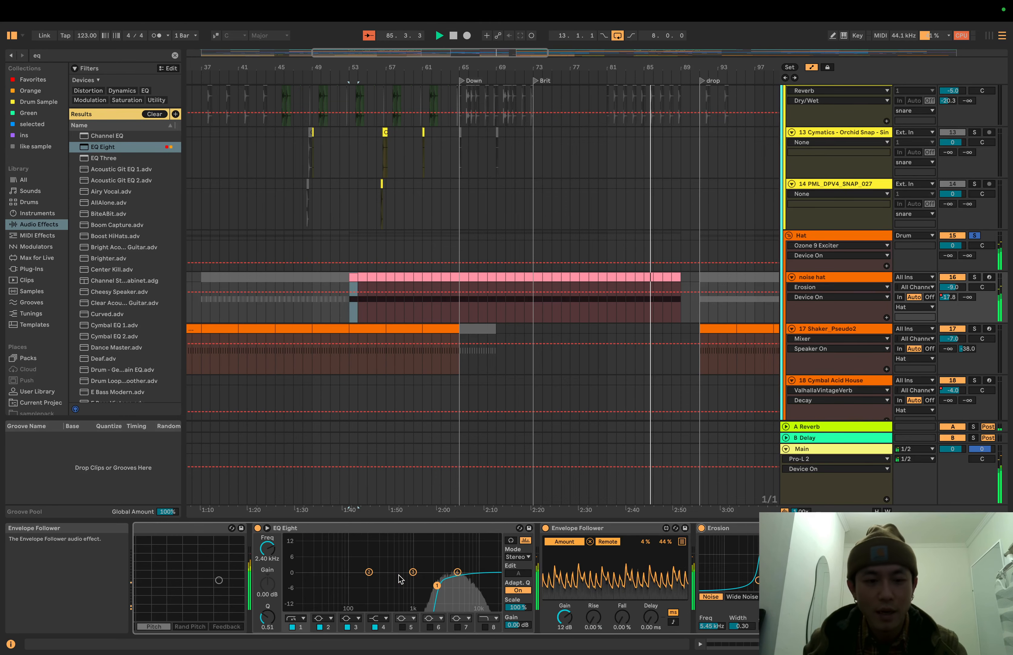
scroll(400, 579, left, 8)
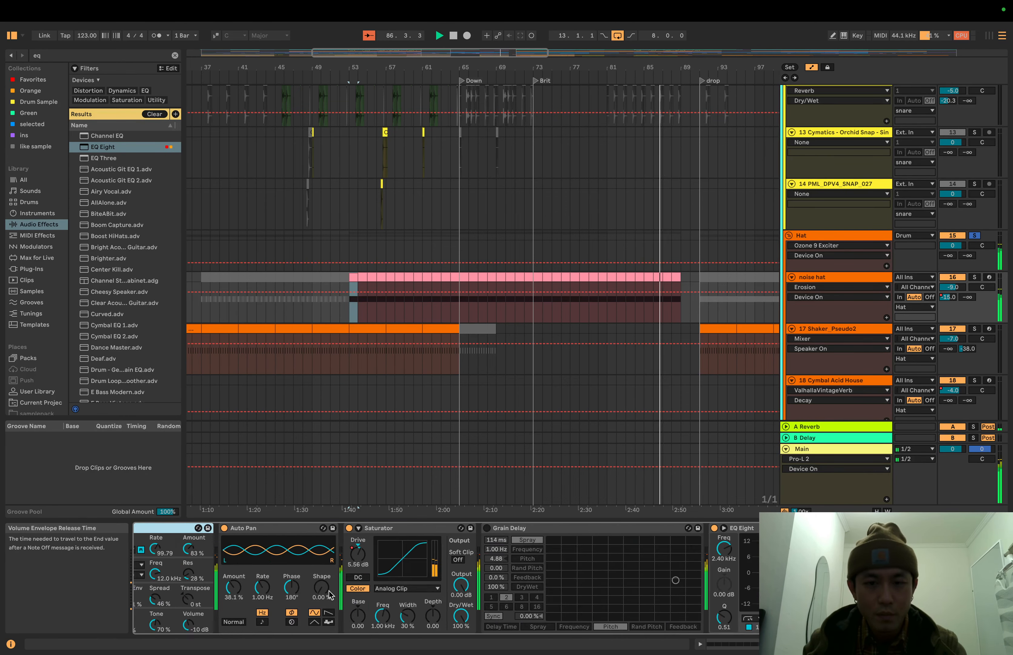
scroll(330, 594, right, 5)
scroll(425, 443, right, 10)
- Turn off the Hat group's solo and play the full arrangement from bar 80 into the drop
scroll(426, 443, down, 2)
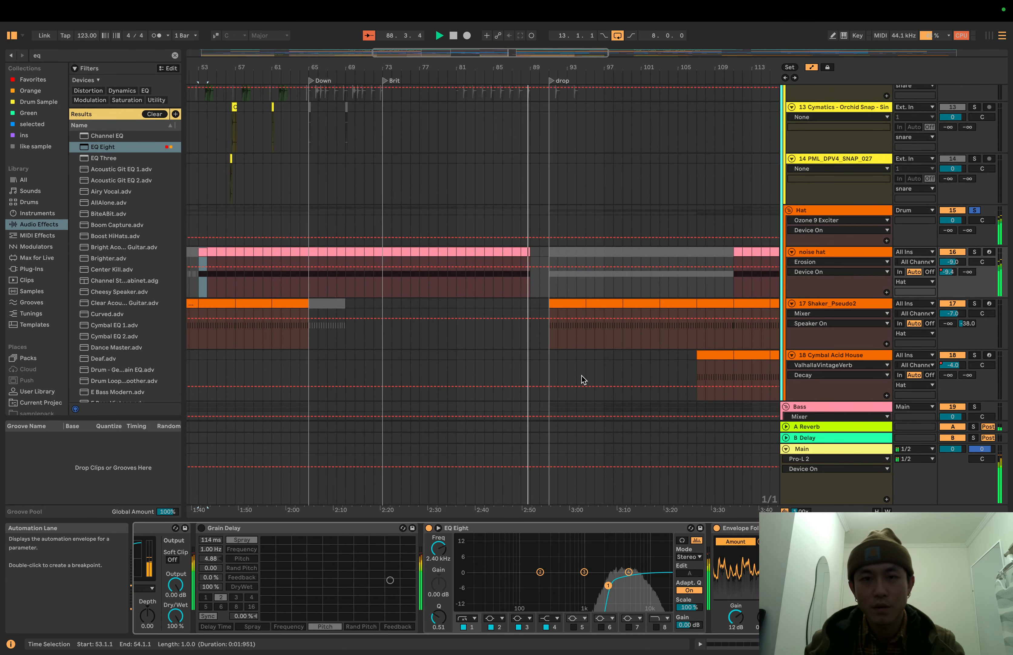
key(space)
click(974, 210)
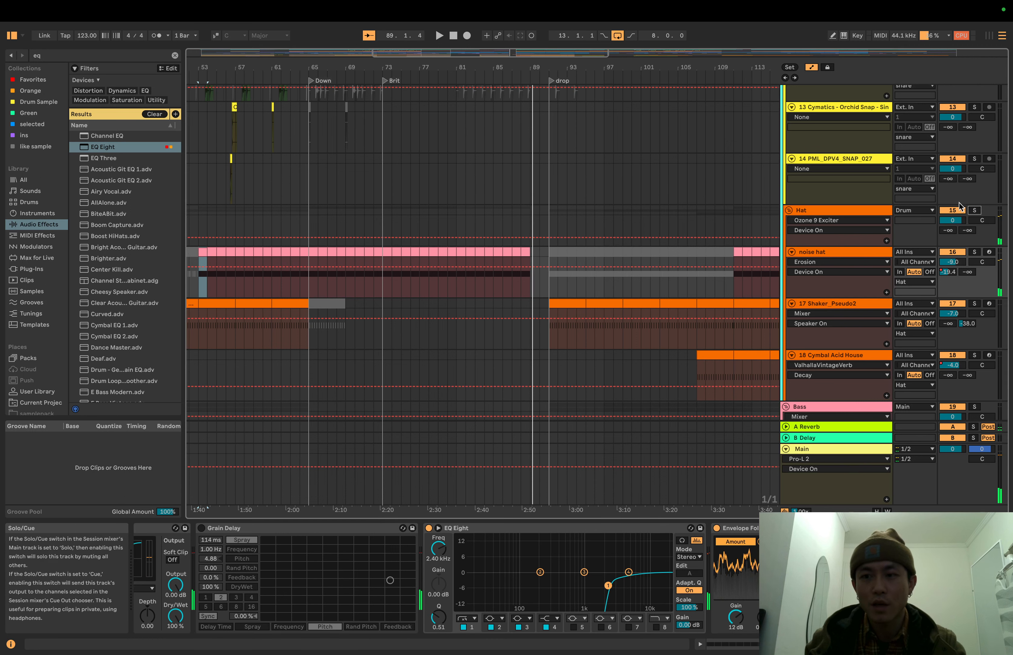
click(443, 194)
key(space)
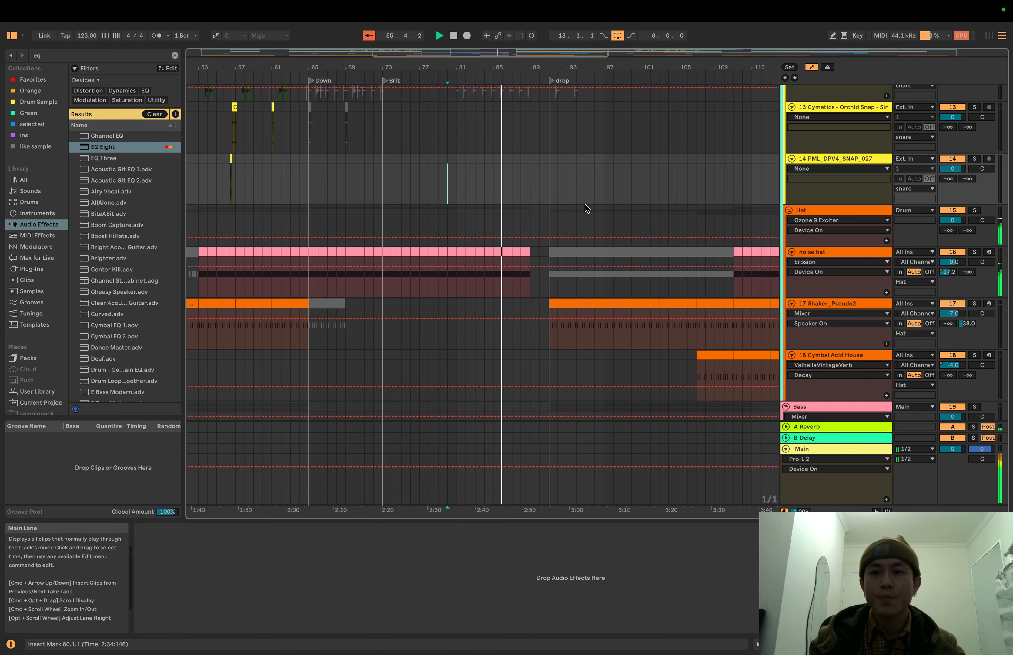
scroll(669, 218, down, 5)
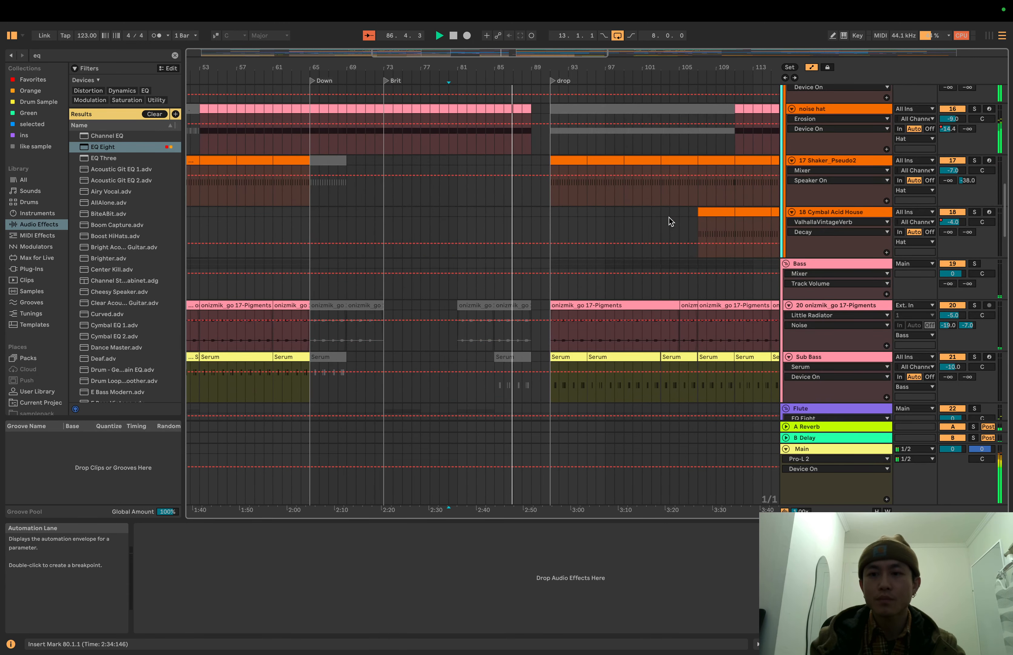
scroll(669, 222, up, 4)
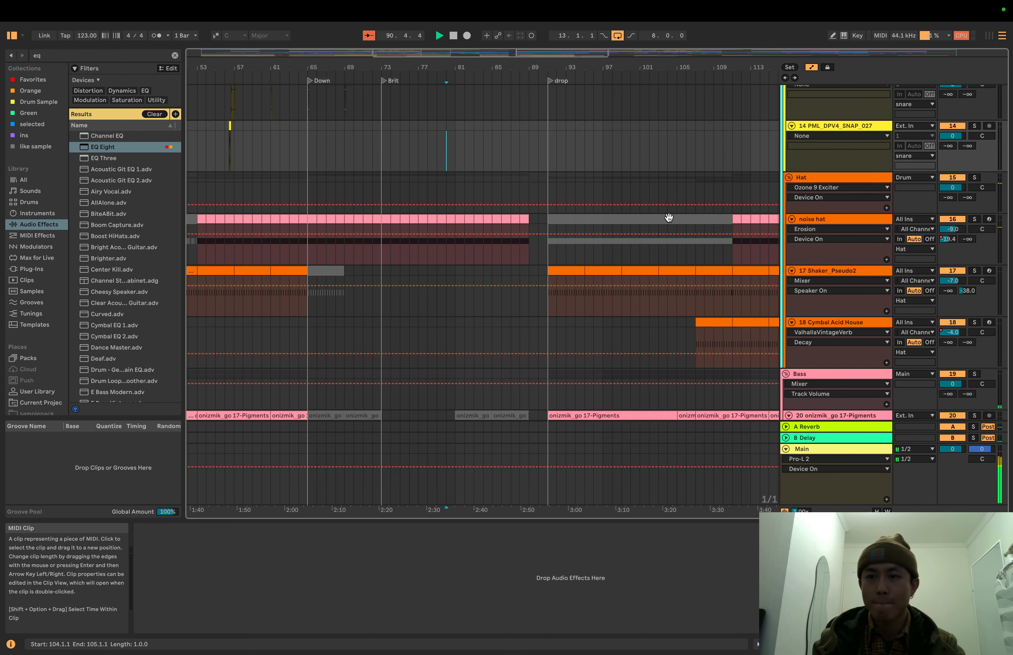
scroll(876, 219, up, 3)
scroll(857, 225, down, 4)
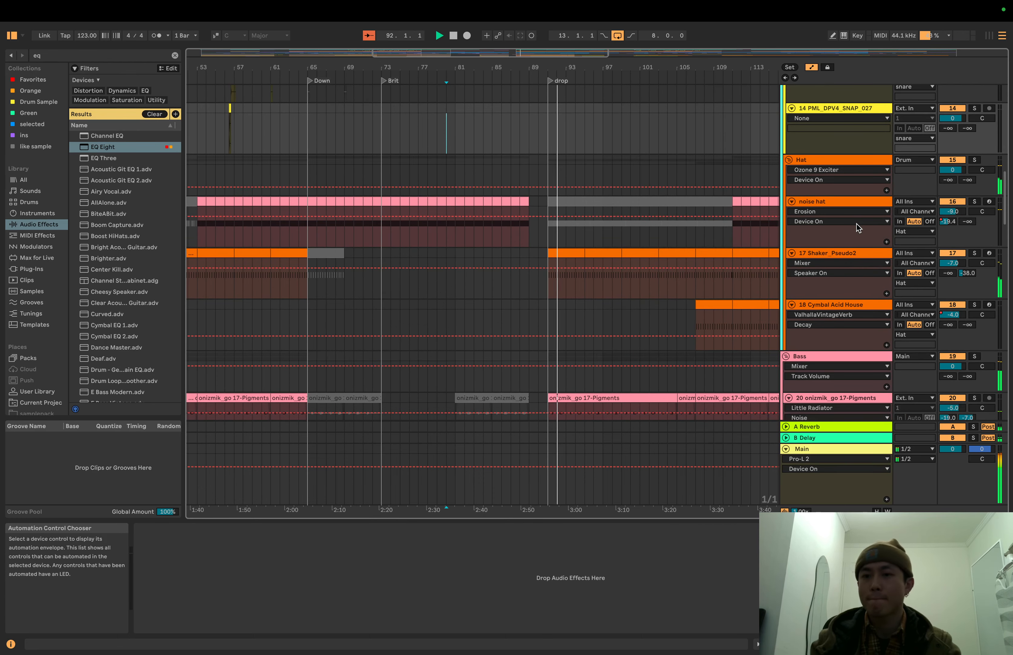
scroll(883, 195, up, 3)
scroll(882, 195, down, 4)
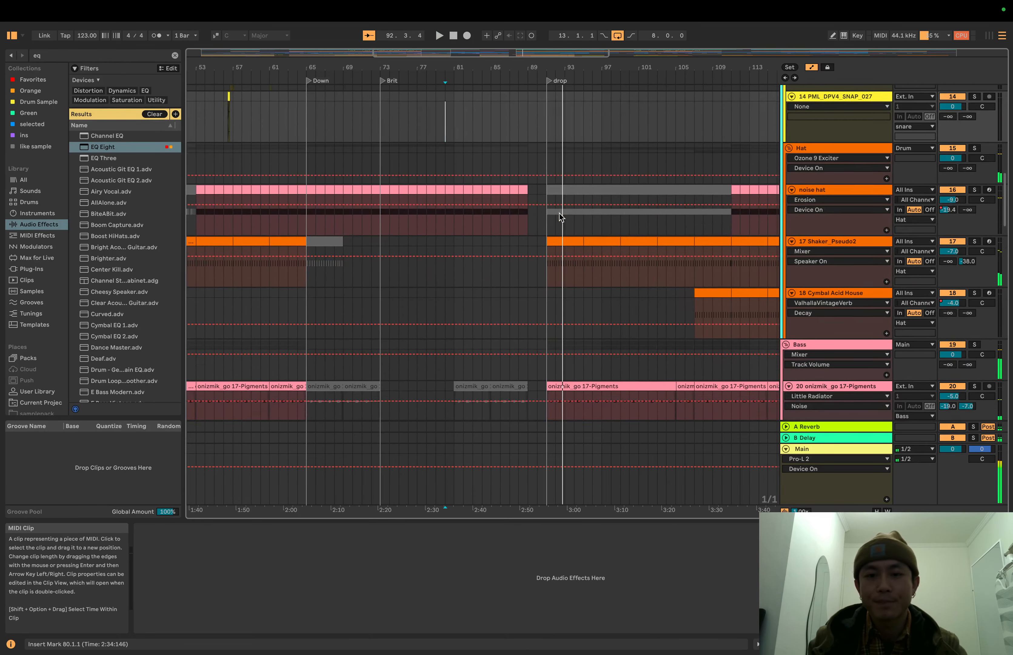
- Solo the Bass group and play it from bar 13
scroll(560, 213, down, 2)
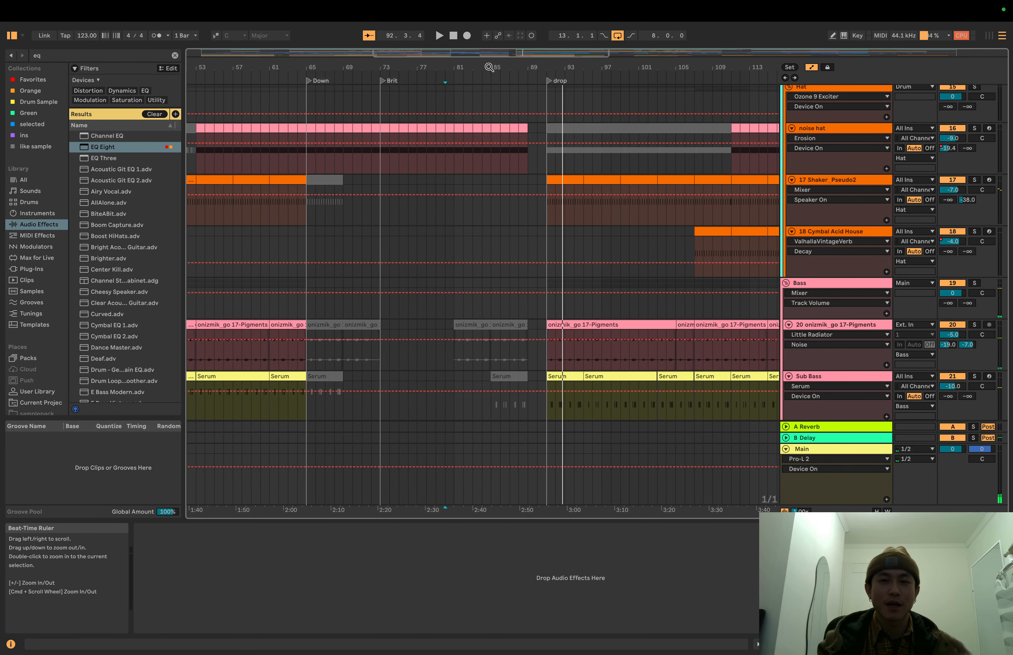
scroll(249, 167, left, 10)
scroll(250, 168, down, 3)
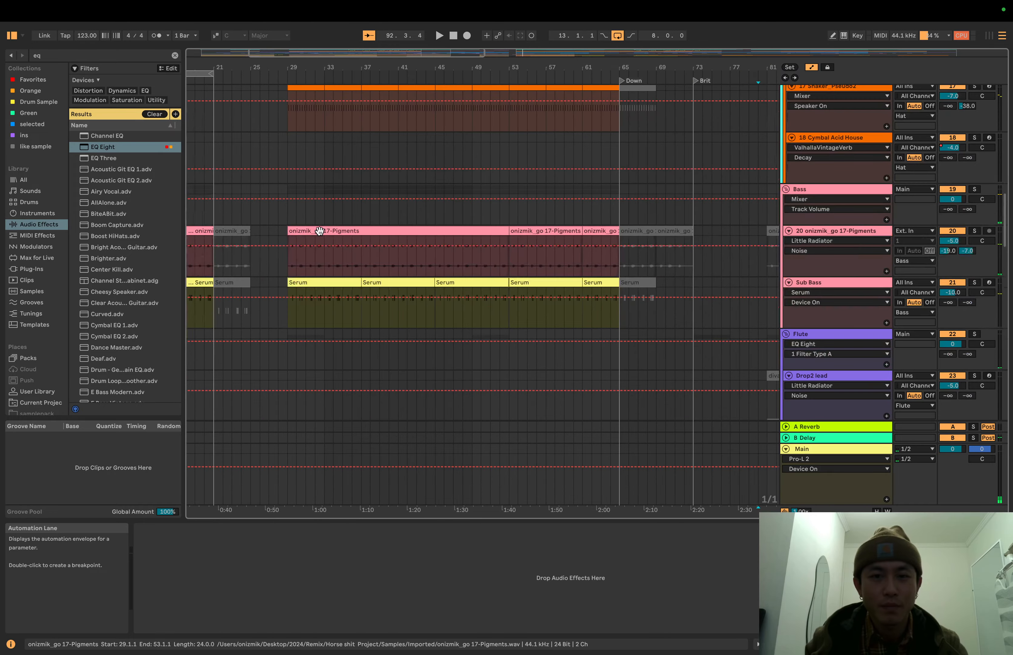
scroll(290, 203, left, 4)
scroll(290, 203, down, 1)
click(225, 209)
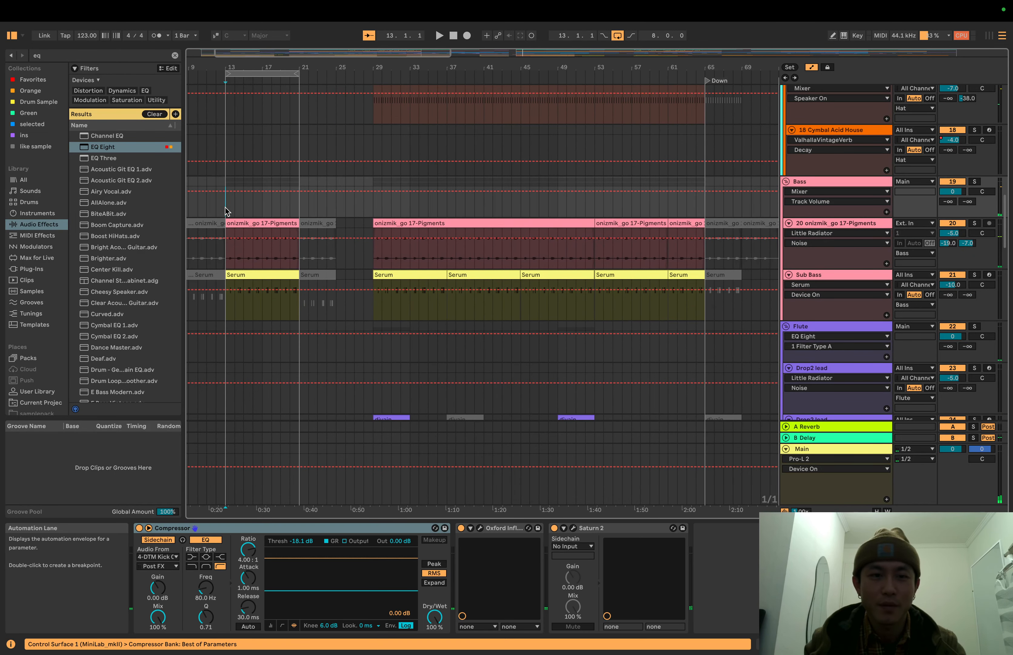
drag(254, 65, 300, 98)
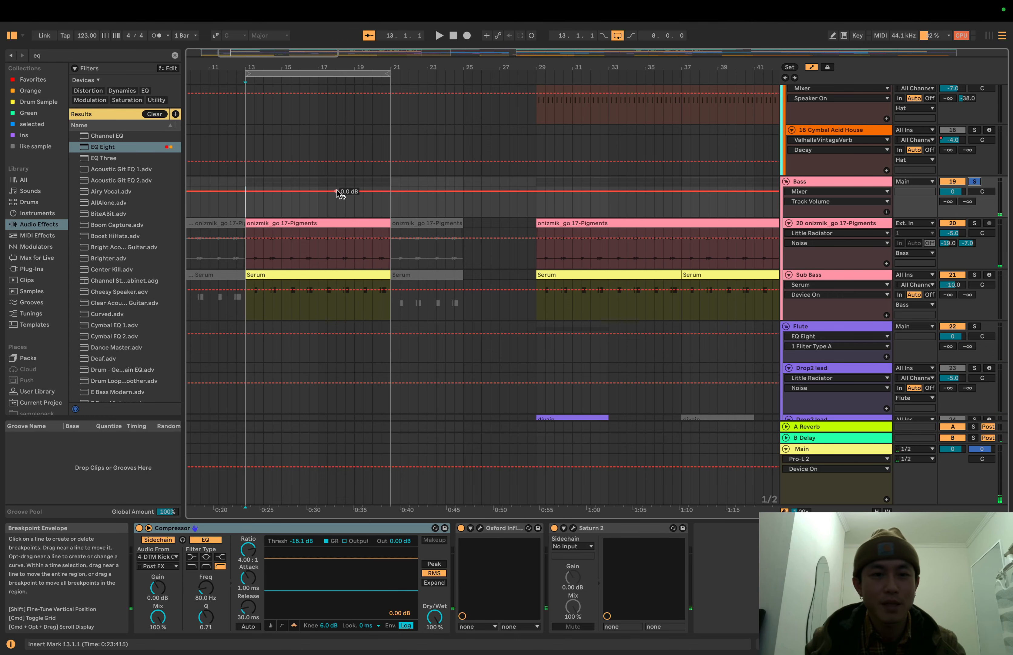
scroll(287, 194, left, 5)
key(space)
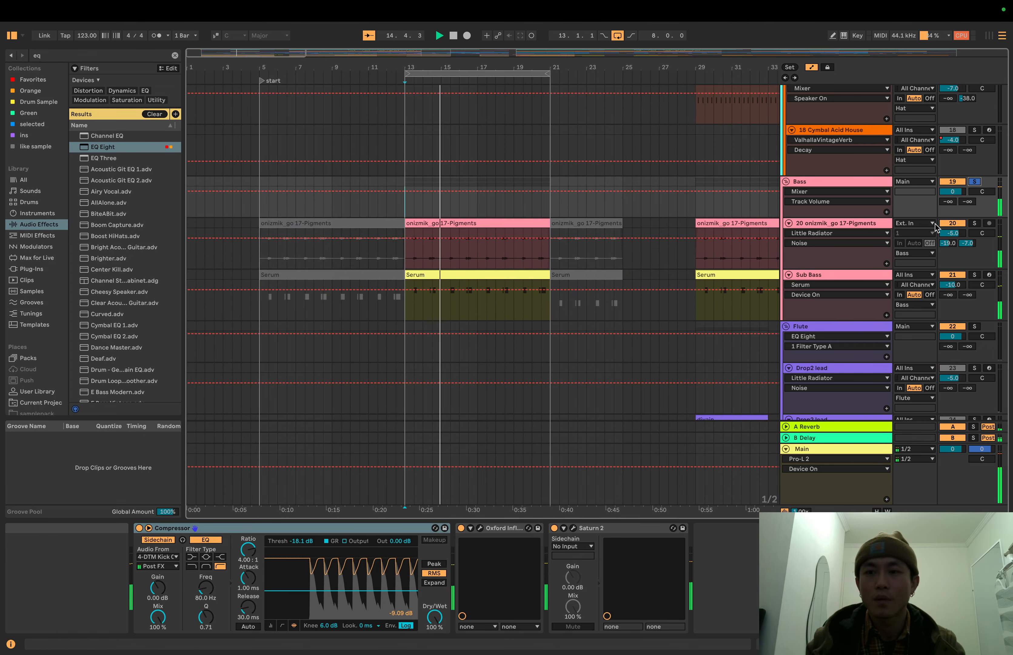
- Solo the 17-Pigments bass track and add an EQ Eight after Saturn 2 in the Bass group's device chain, playing it from bar 13
click(975, 224)
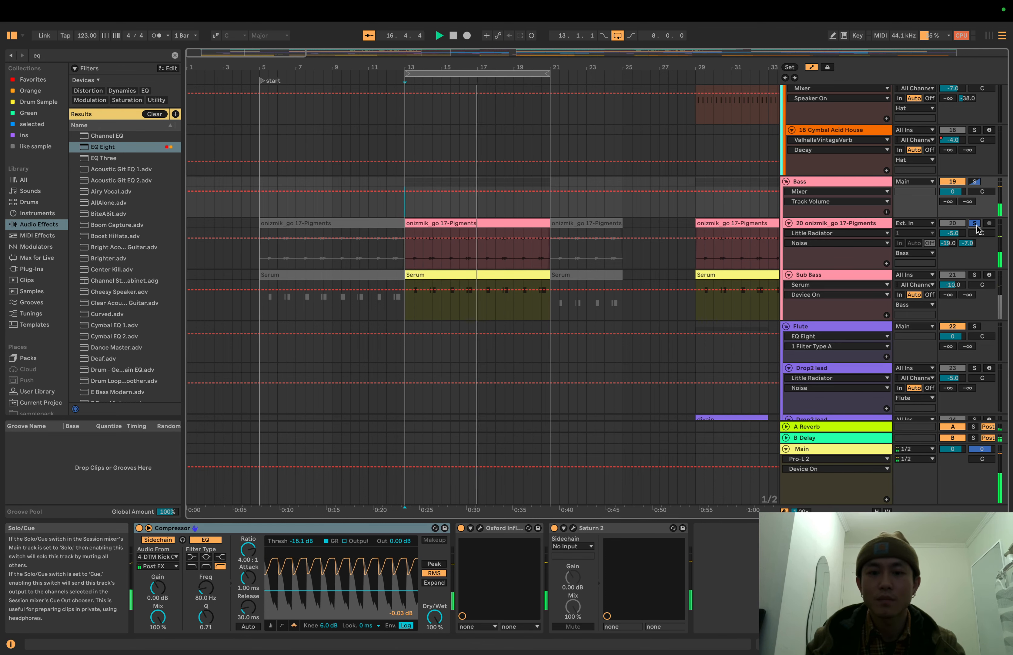
click(98, 147)
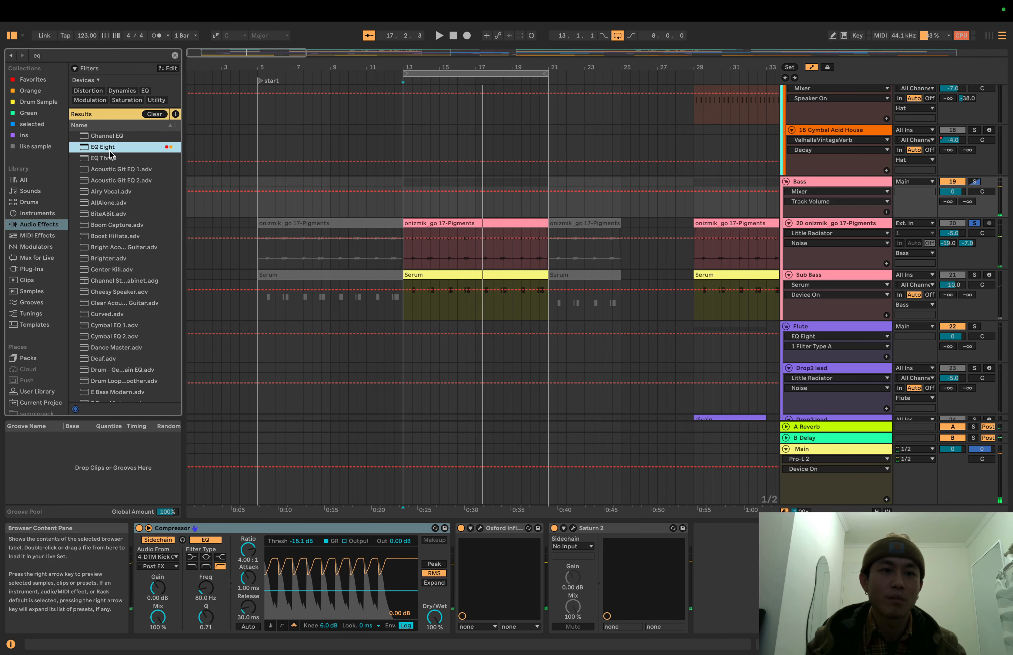
key(space)
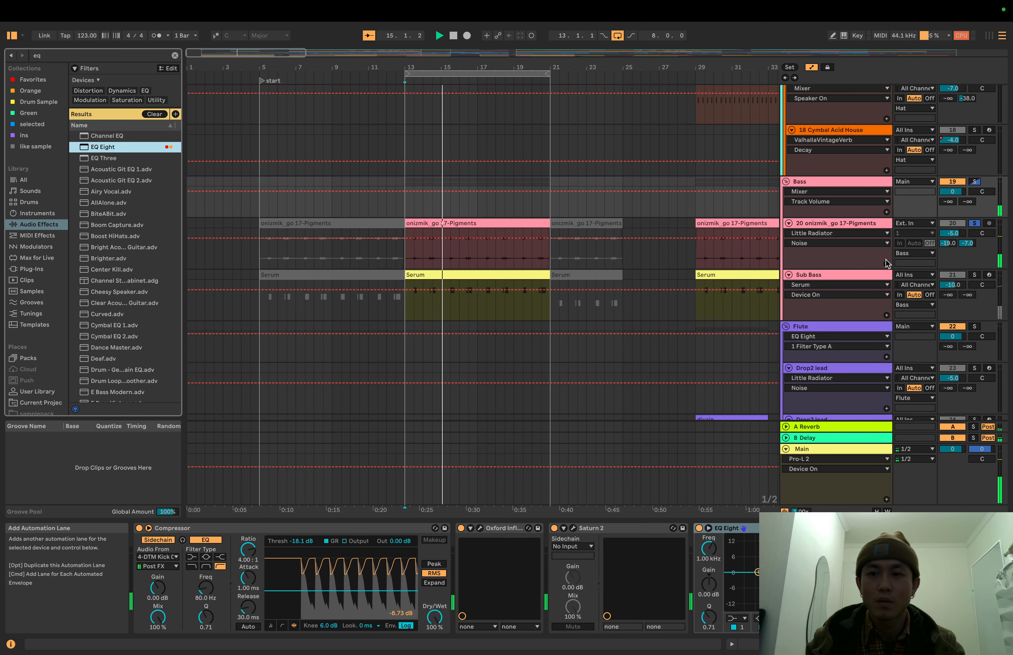
key(space)
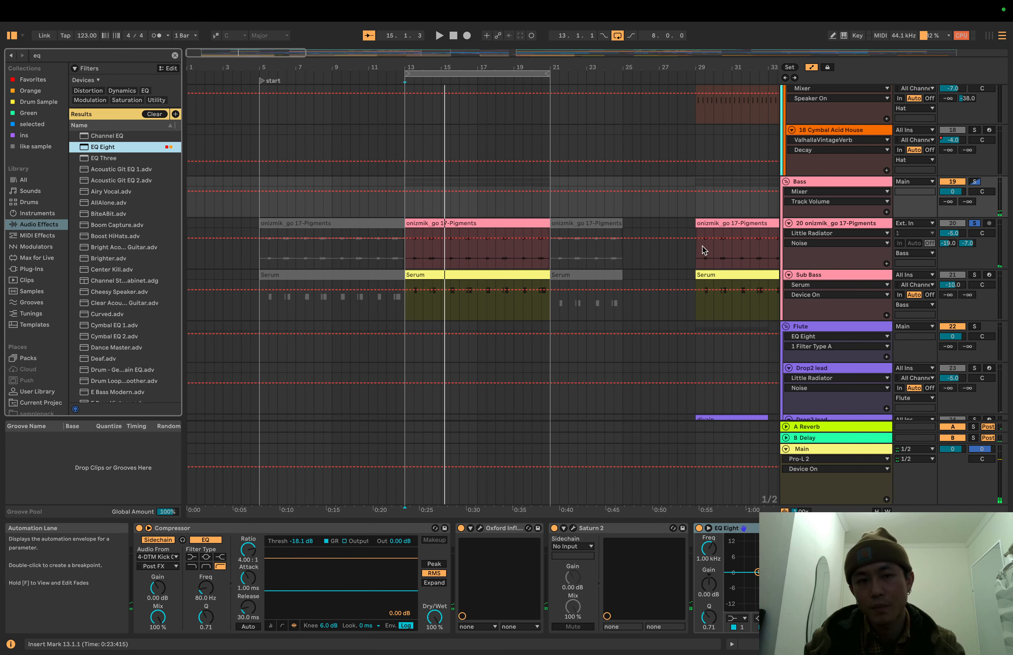
- Clear the bass solos and open the Sub Bass track's Serum synth to examine its patch while playing from bar 13
drag(447, 70, 445, 67)
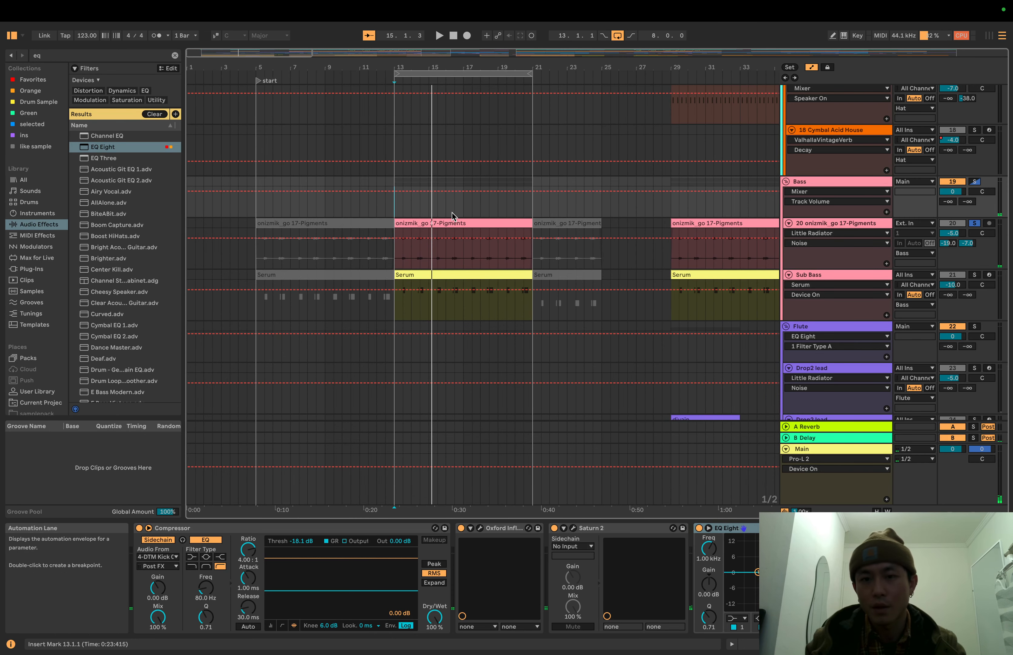
scroll(452, 212, down, 1)
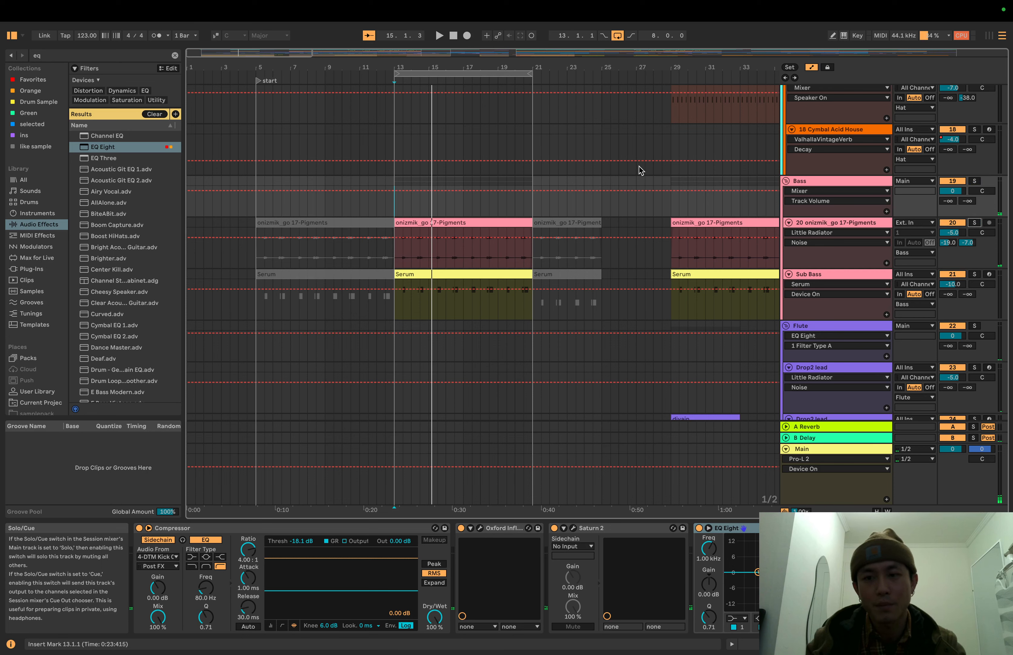
click(843, 274)
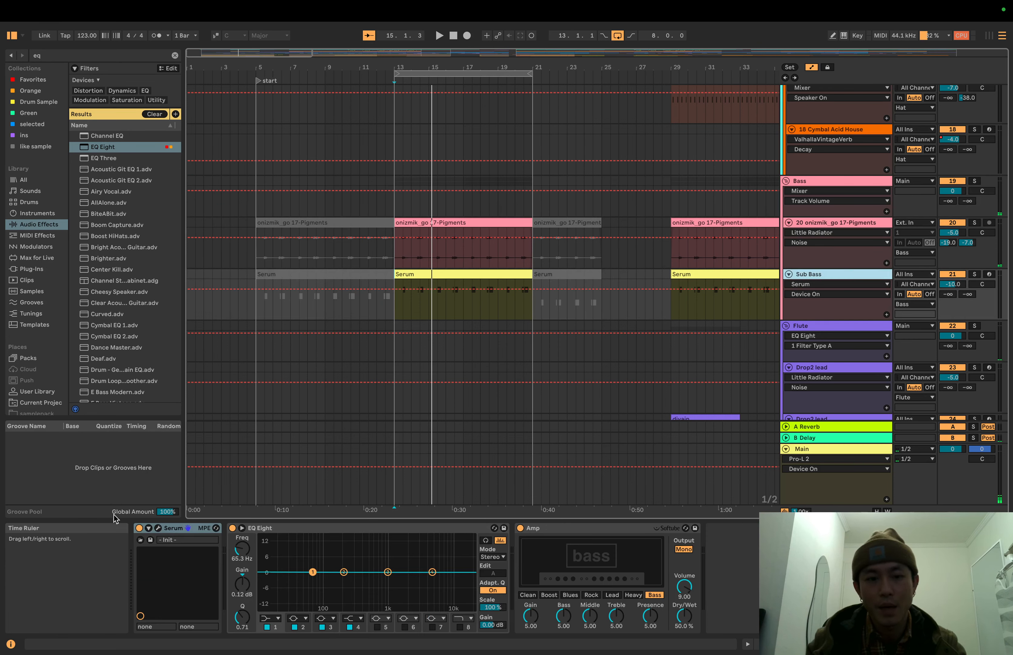
key(space)
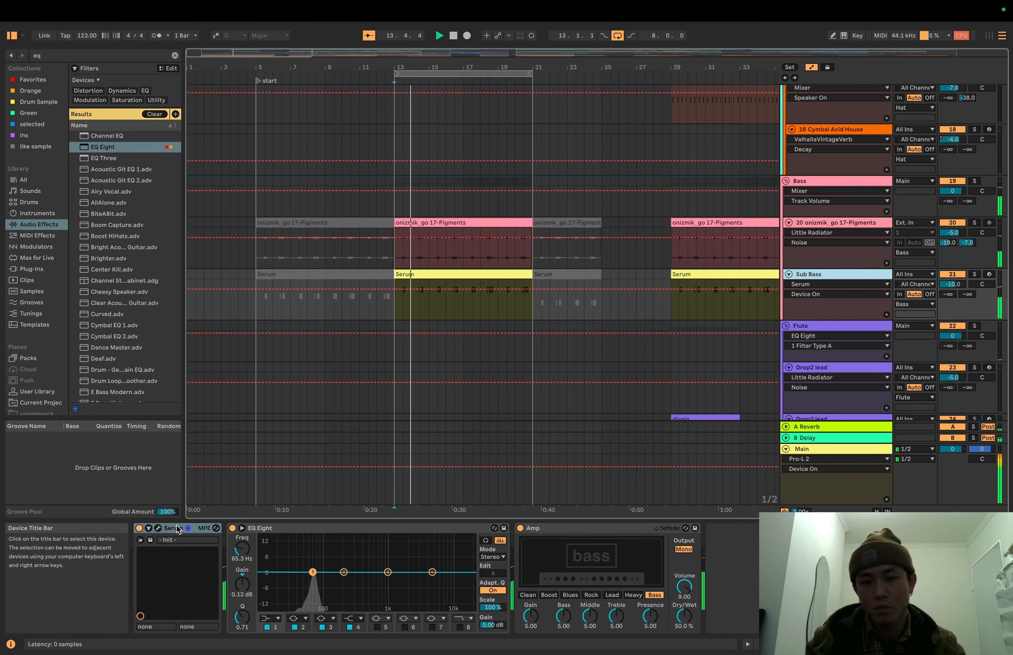
click(158, 528)
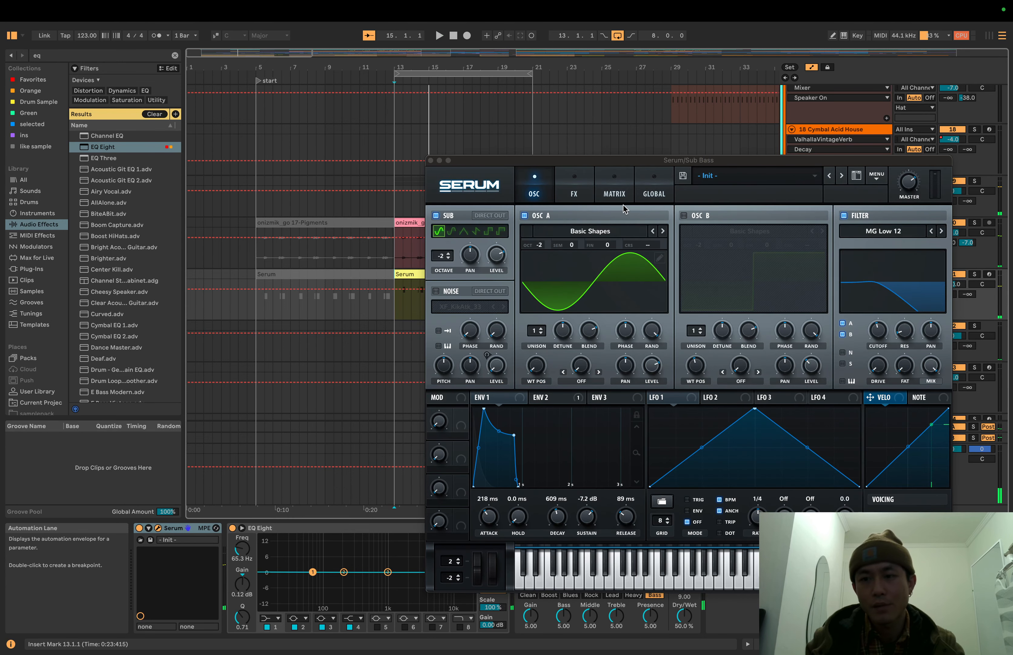
key(space)
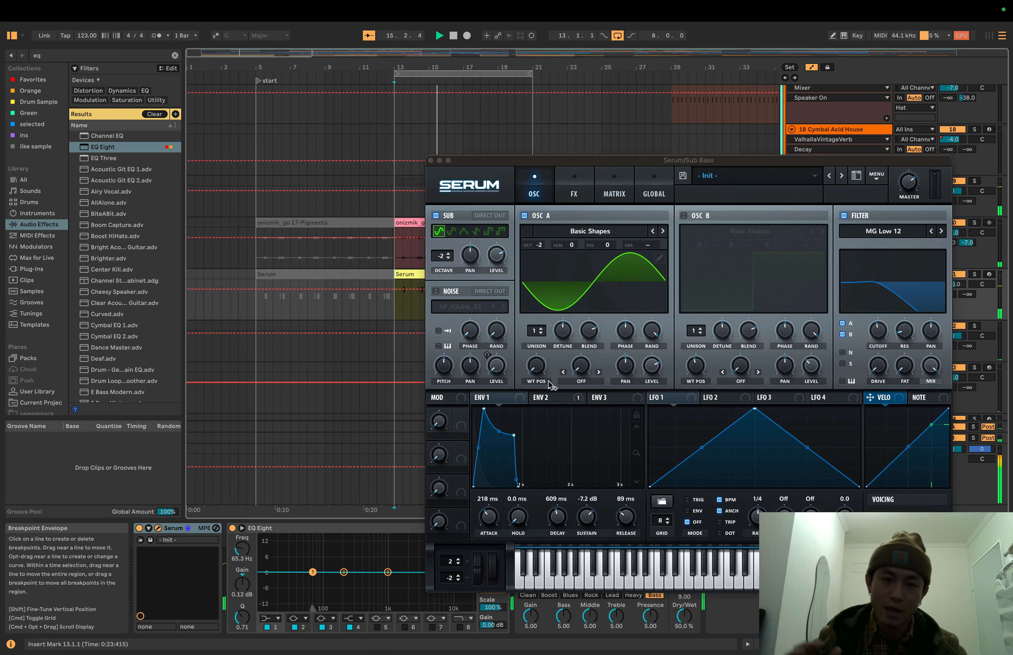
key(space)
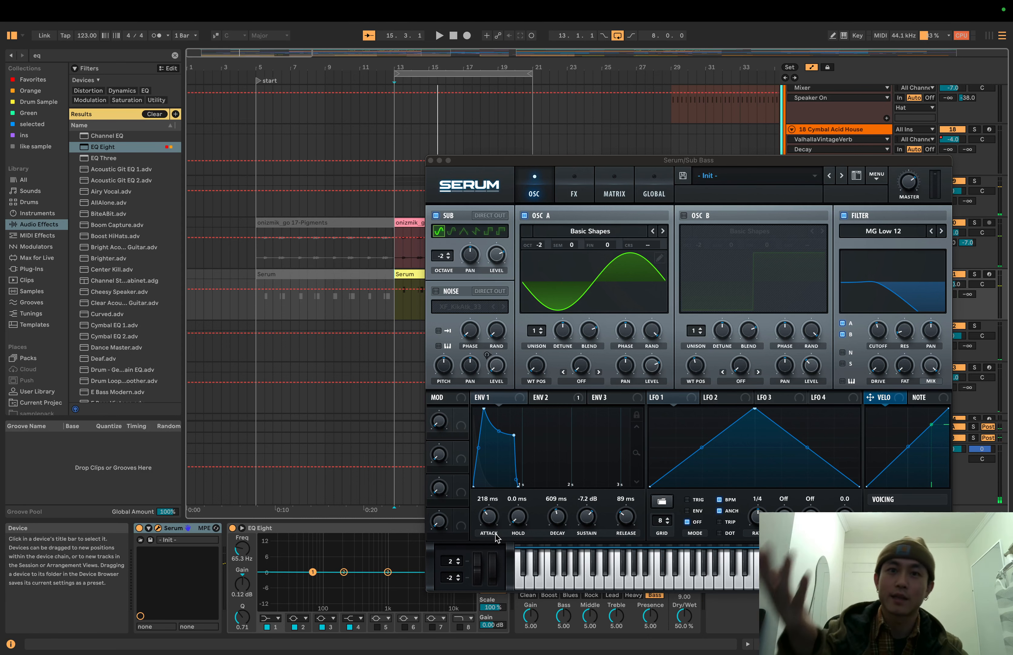
key(space)
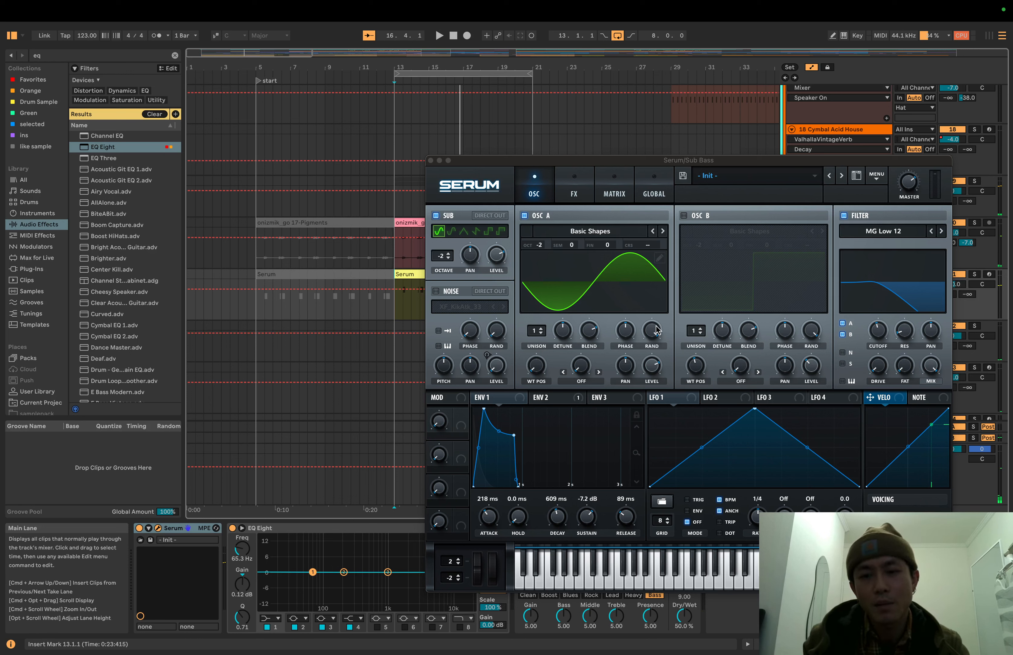
- Vary the random phase of oscillator A in Serum down and back up to demonstrate its effect on the sub bass
drag(654, 325, 654, 327)
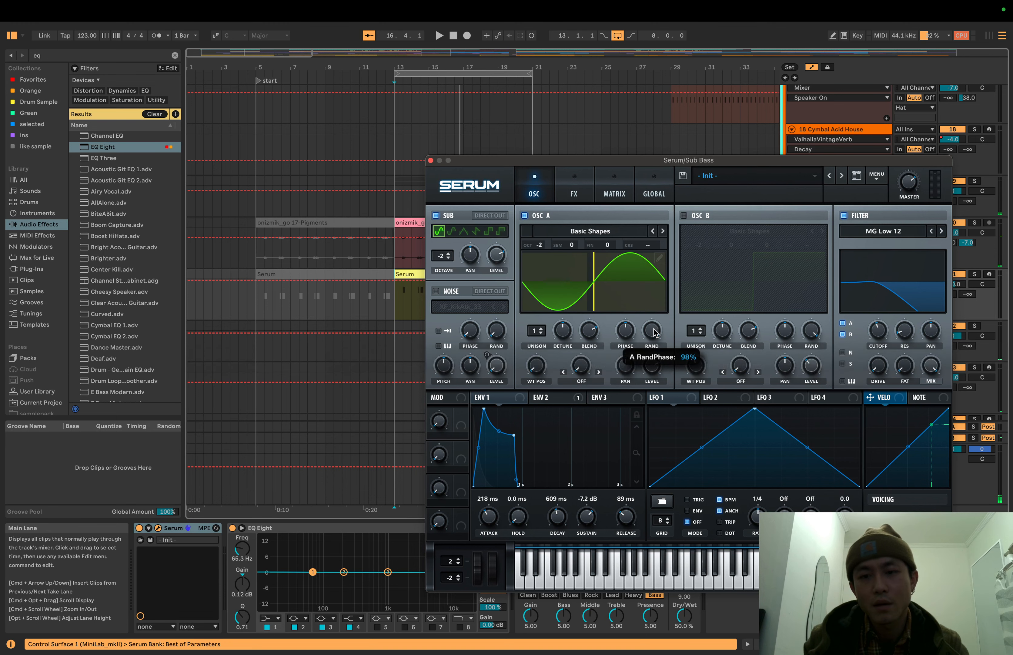
drag(652, 469, 656, 490)
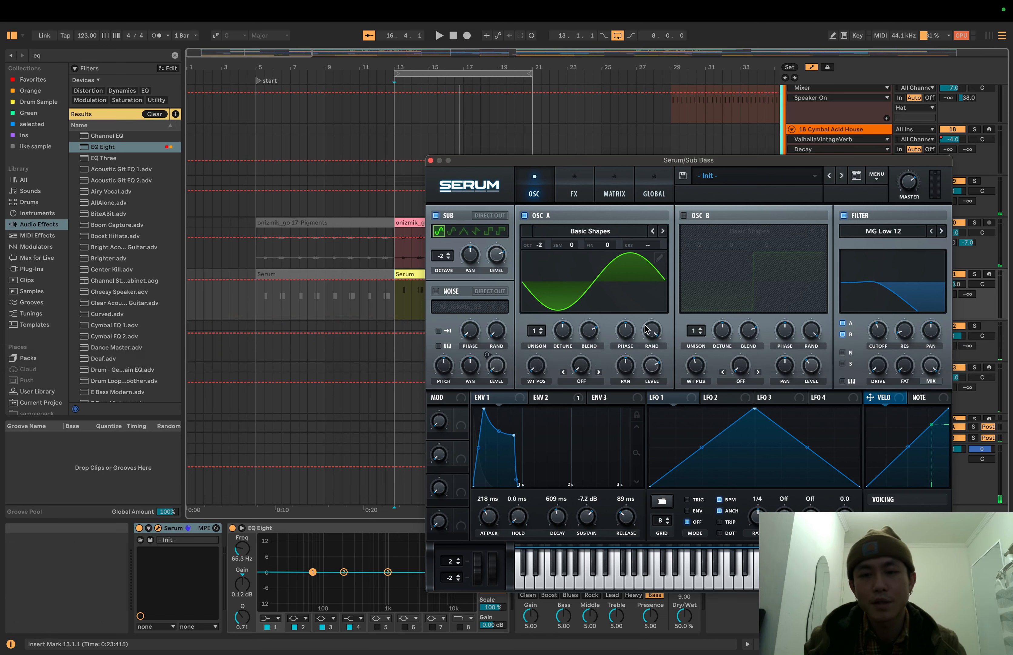
key(space)
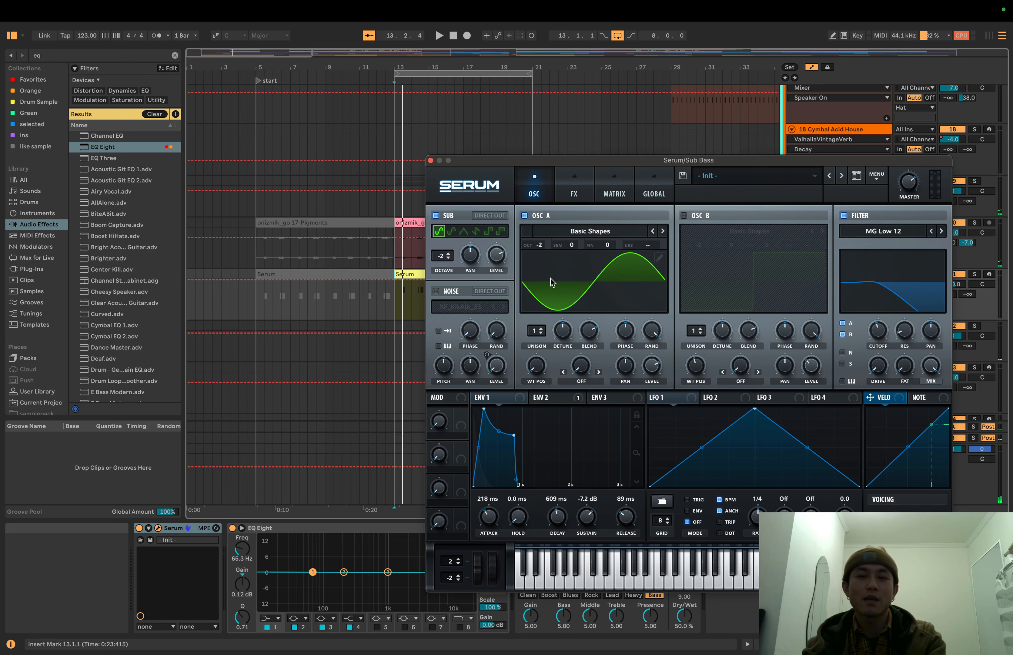
mouse_move(652, 331)
mouse_down()
mouse_move(653, 355)
mouse_move(651, 333)
mouse_up()
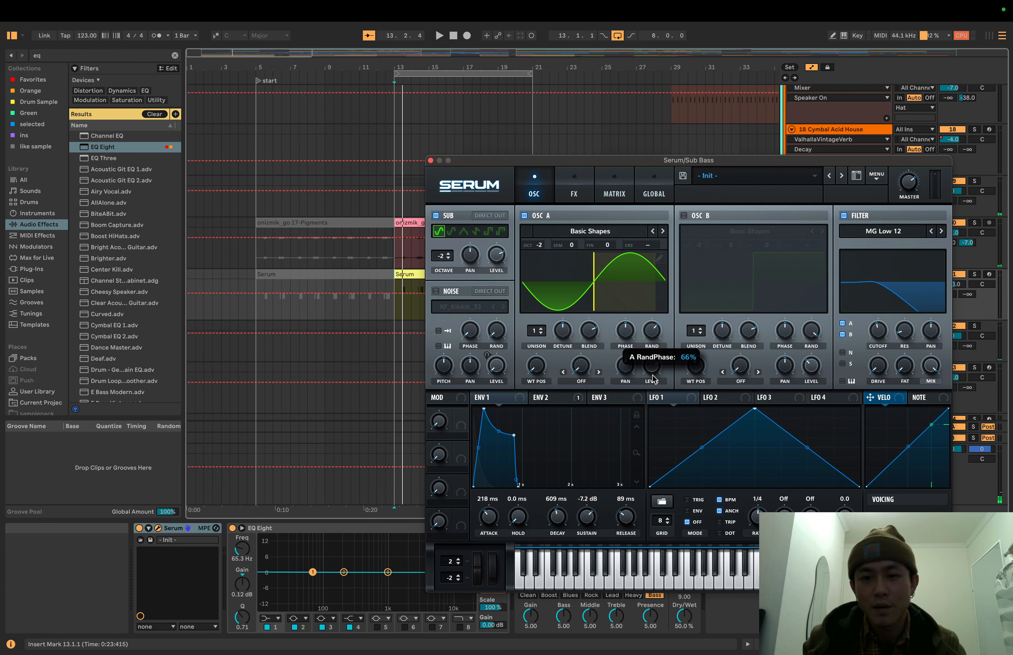
drag(654, 386, 651, 318)
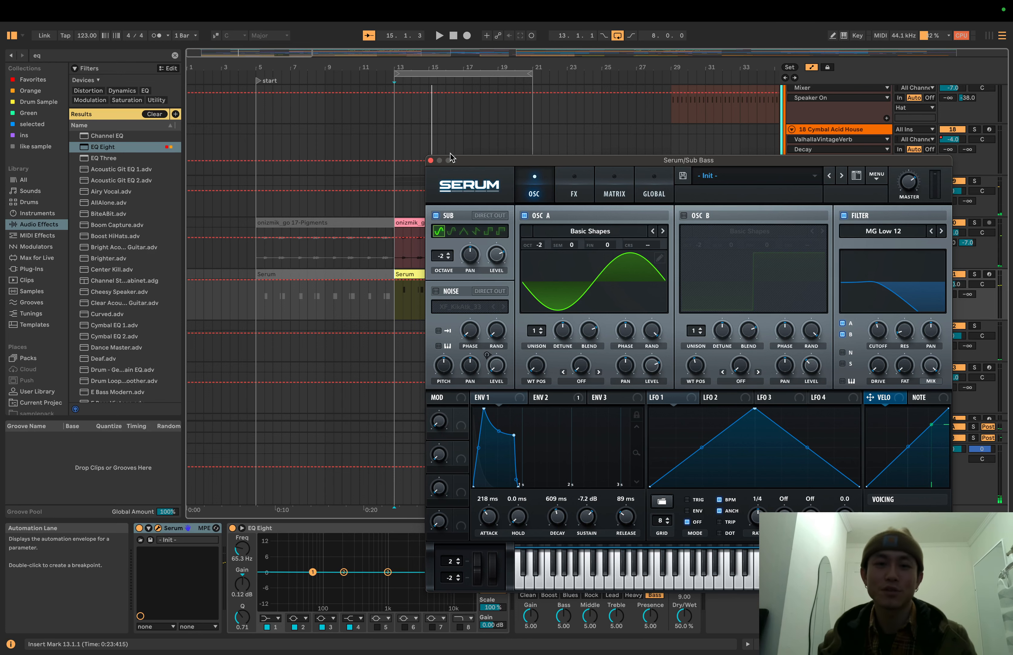
- Close the Serum window, then solo the Sub Bass track within the soloed Bass group and play it from bar 13
click(431, 160)
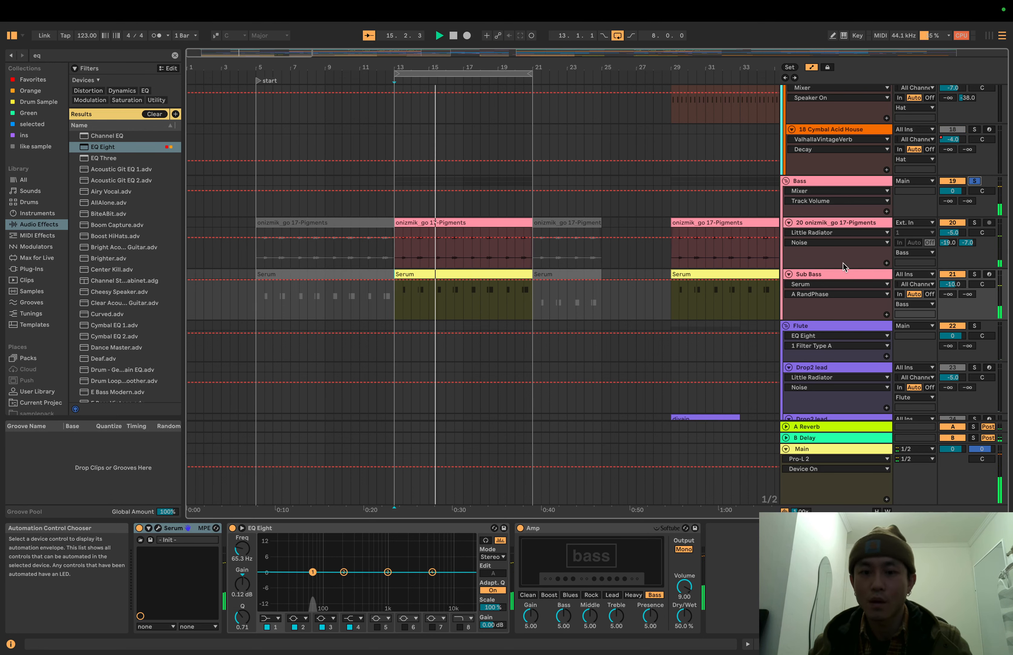
click(974, 274)
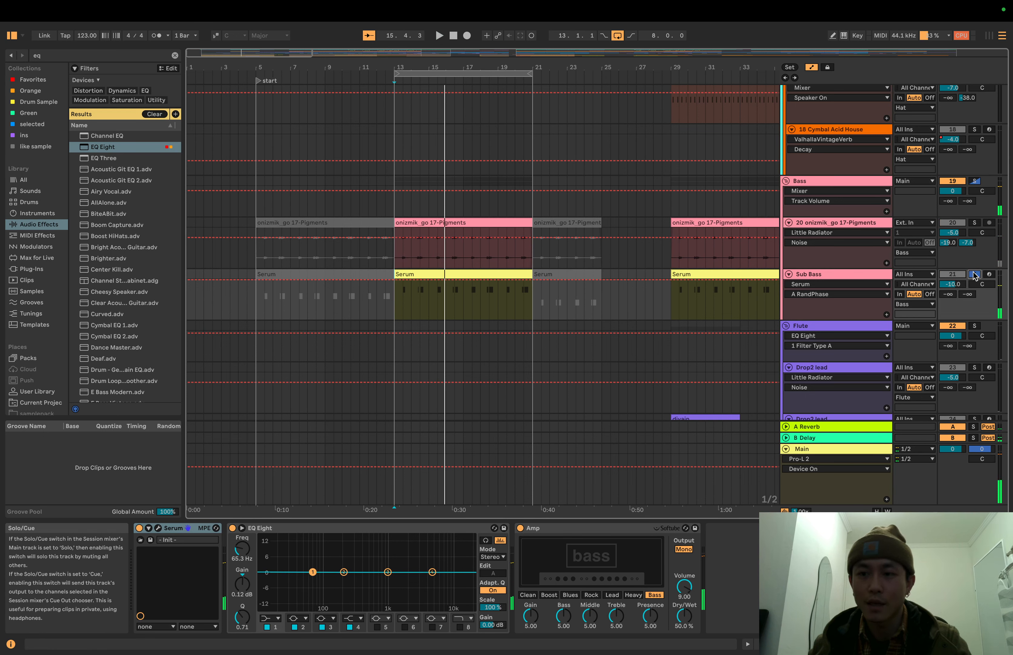
key(space)
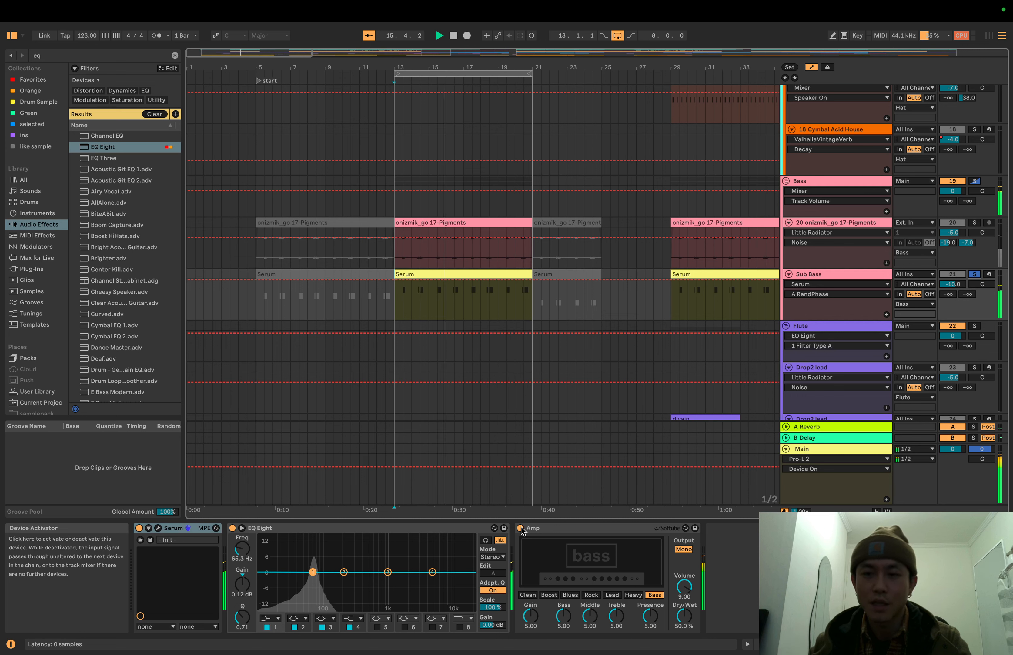
- Toggle the Sub Bass track's Amp device off and on during playback to compare the sound, leaving it enabled
click(523, 531)
click(523, 531)
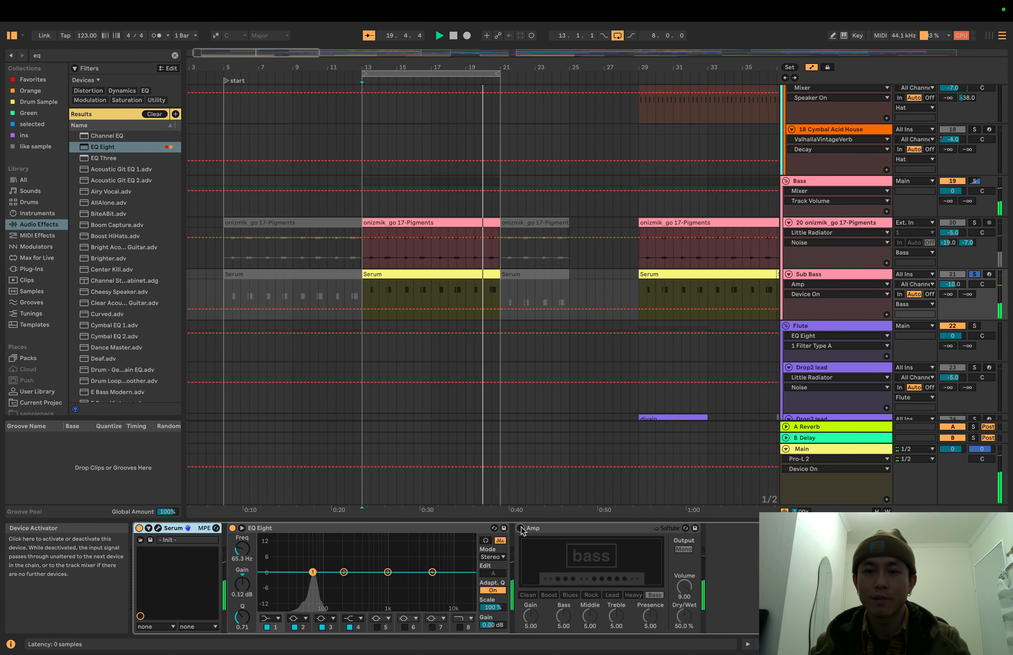
click(520, 527)
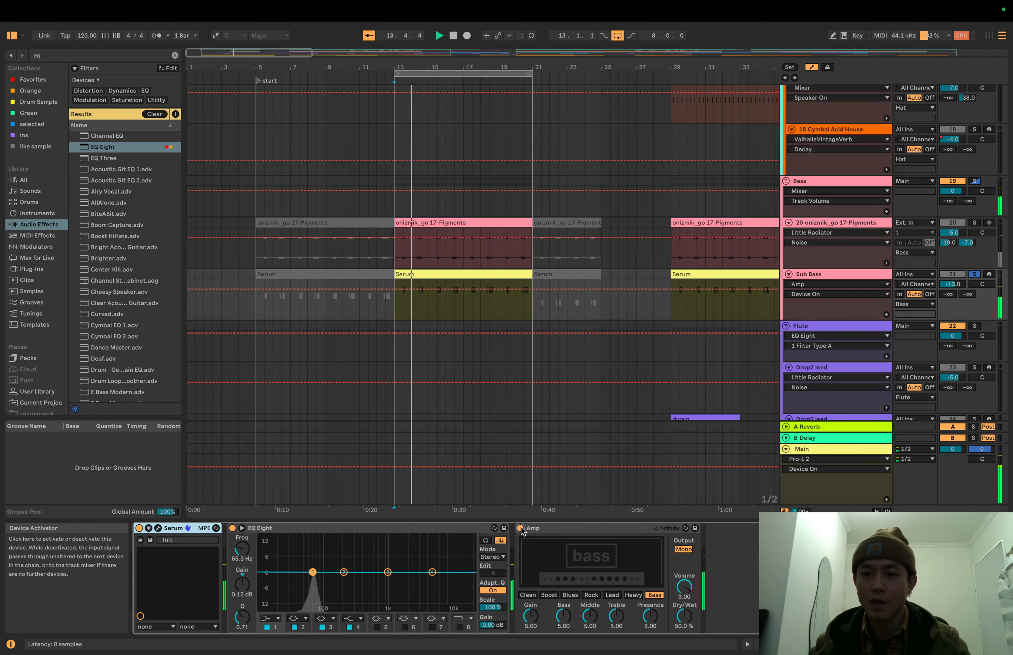
click(521, 529)
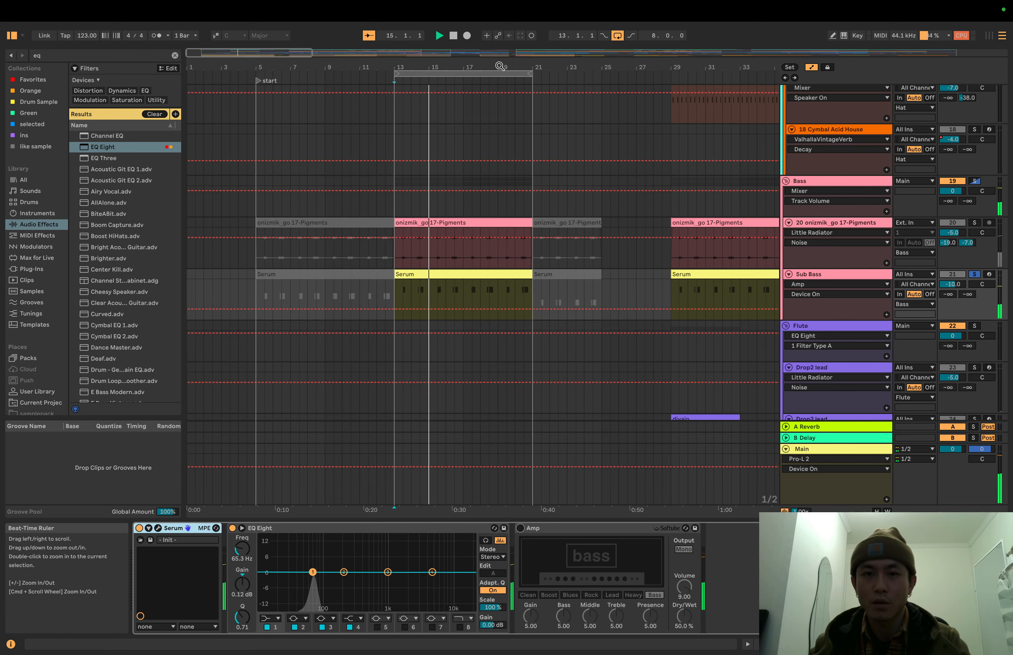
drag(500, 66, 262, 83)
click(521, 528)
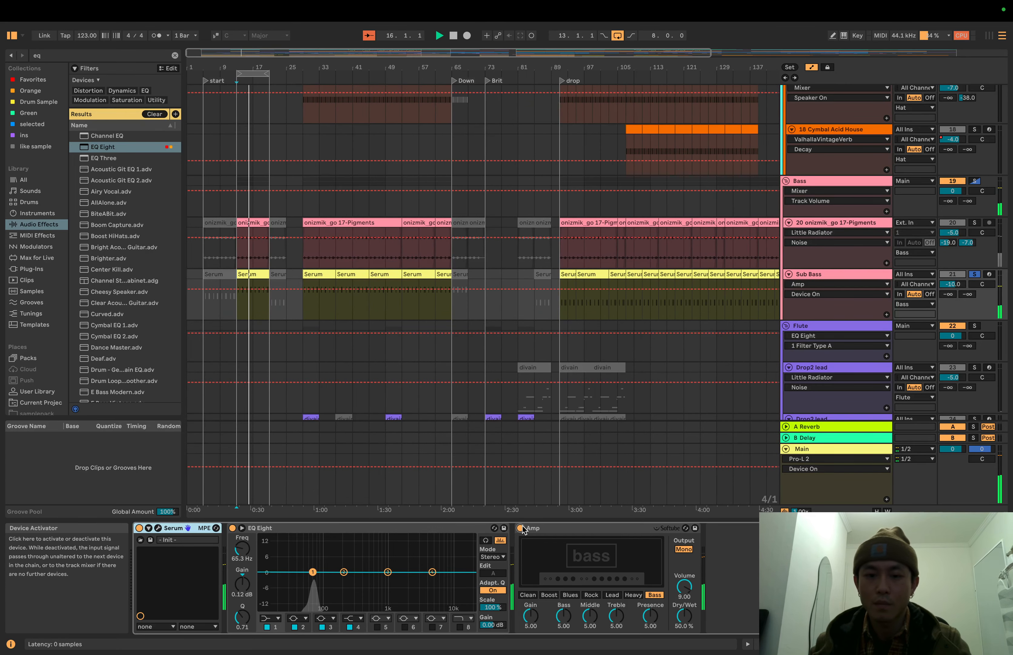
- Stop playback and look over the snare, hat and bass tracks across the whole arrangement
scroll(482, 366, down, 2)
scroll(482, 366, down, 4)
scroll(483, 365, up, 5)
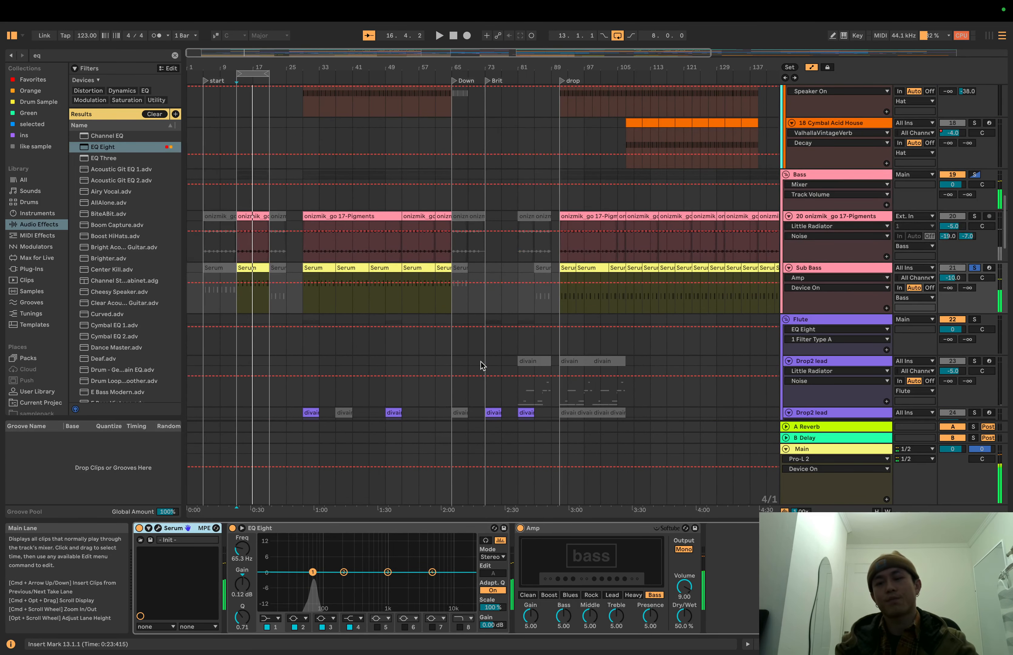
scroll(482, 366, up, 10)
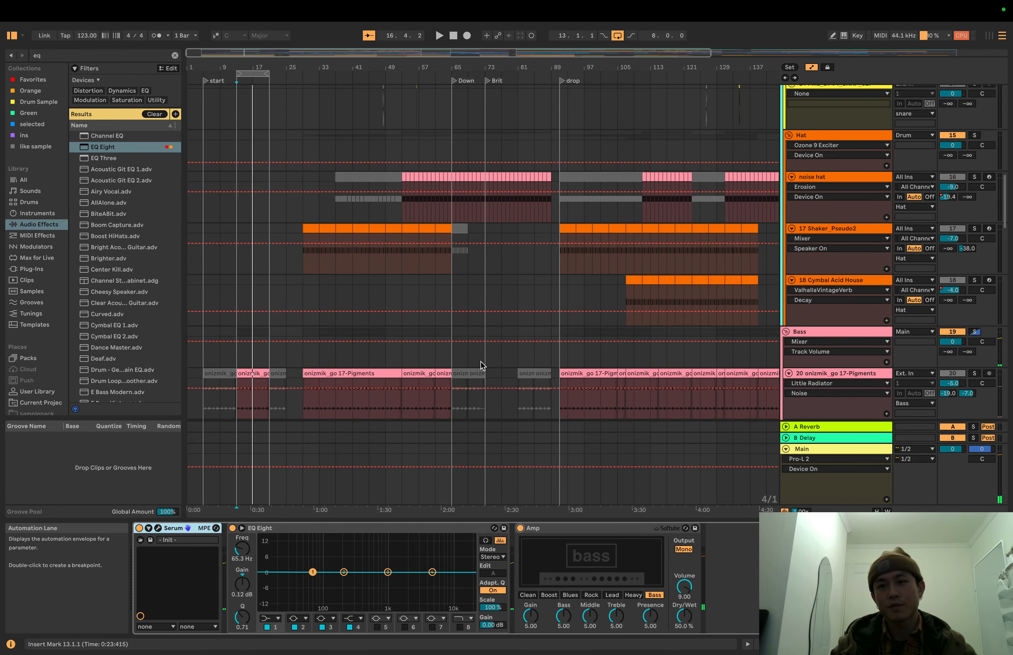
scroll(482, 366, up, 11)
scroll(481, 361, down, 5)
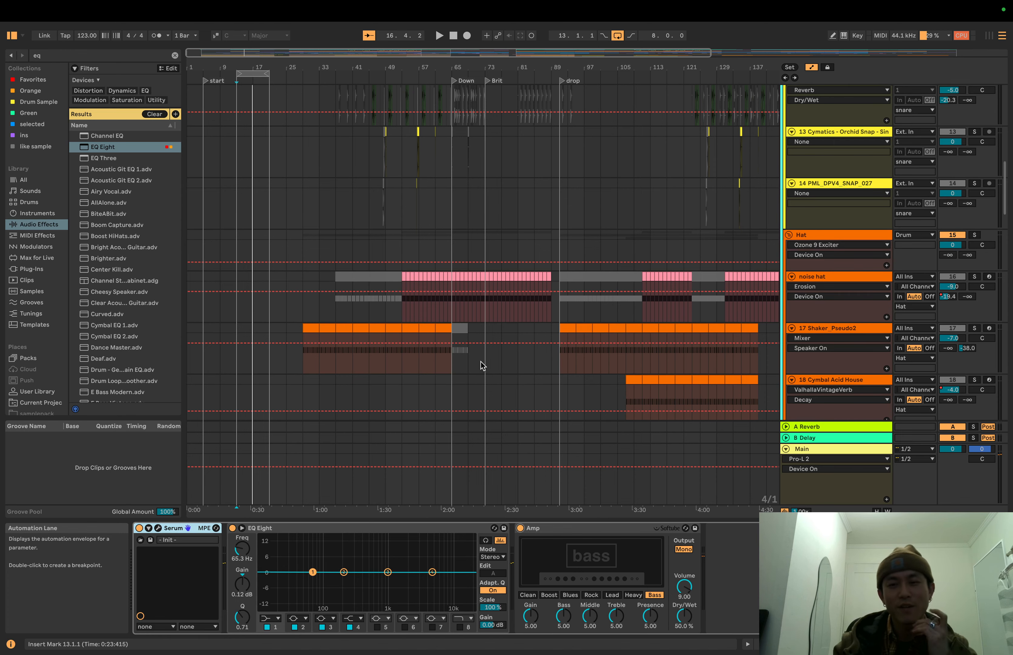
scroll(480, 361, down, 8)
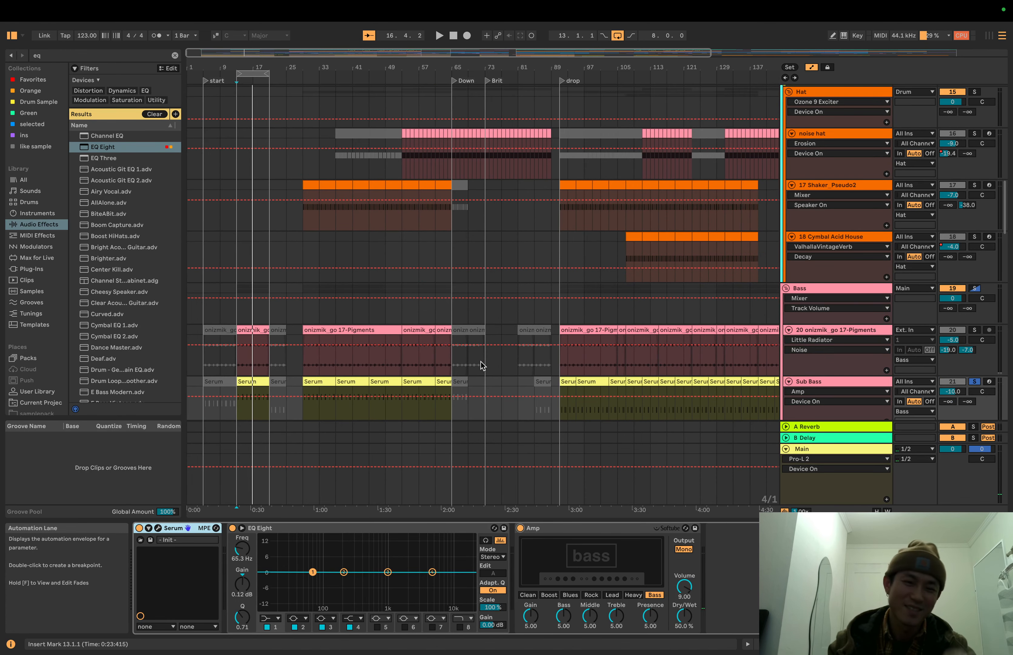
scroll(481, 365, down, 7)
- Clear the Bass group and Sub Bass solos and hide the automation in the arrangement
drag(381, 67, 463, 56)
scroll(466, 174, down, 3)
scroll(466, 174, right, 2)
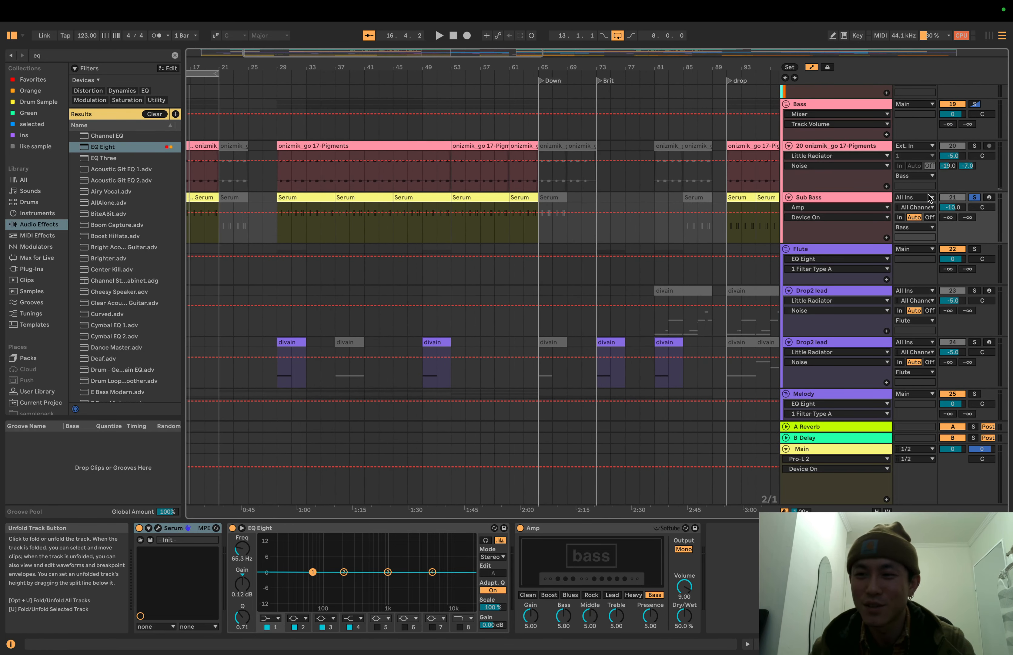
key(a)
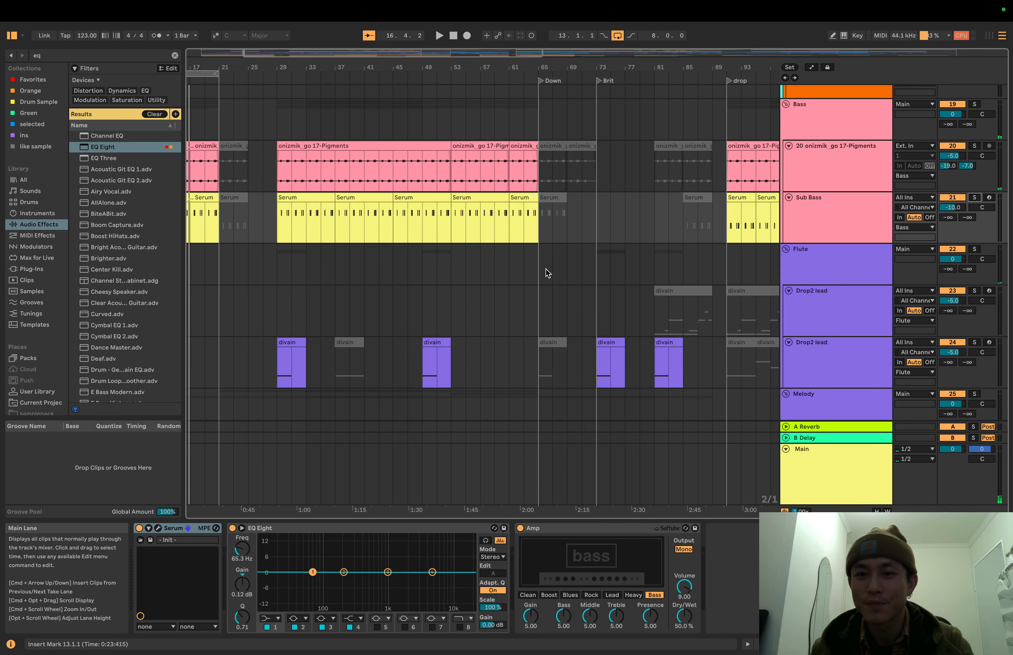
- Play the arrangement from bar 29 to hear the flute leads in the full mix, and stop playback
scroll(546, 272, down, 5)
scroll(415, 213, left, 3)
click(394, 198)
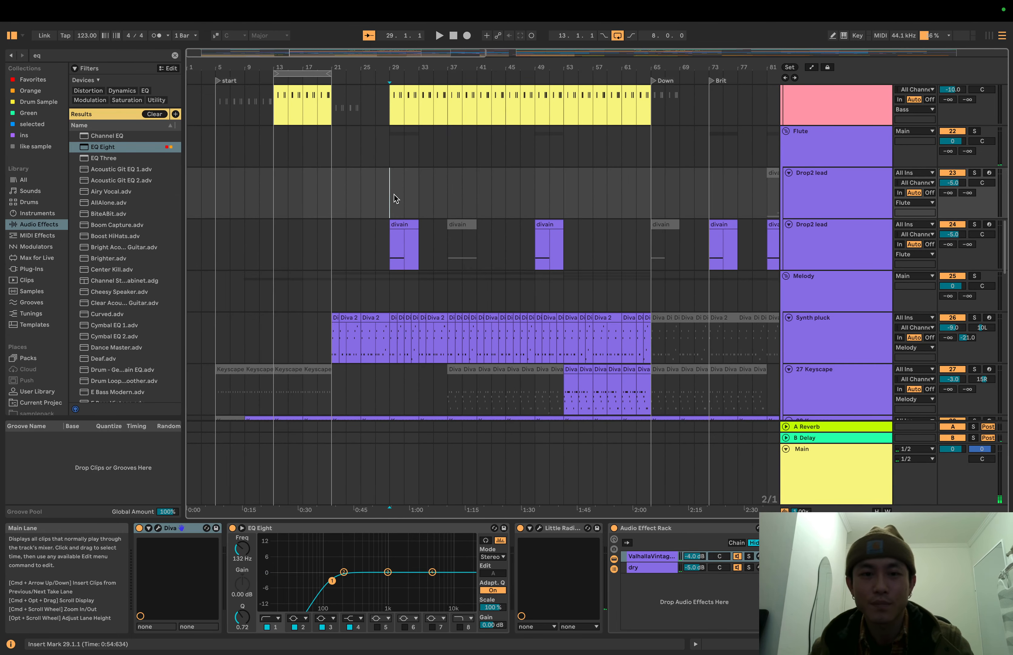
key(space)
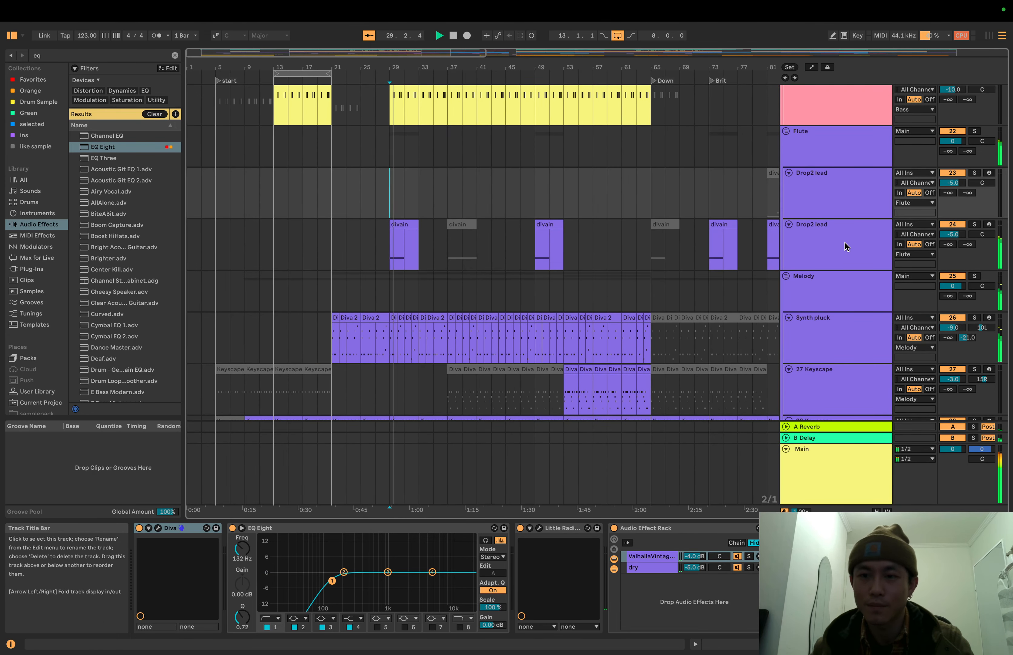
key(space)
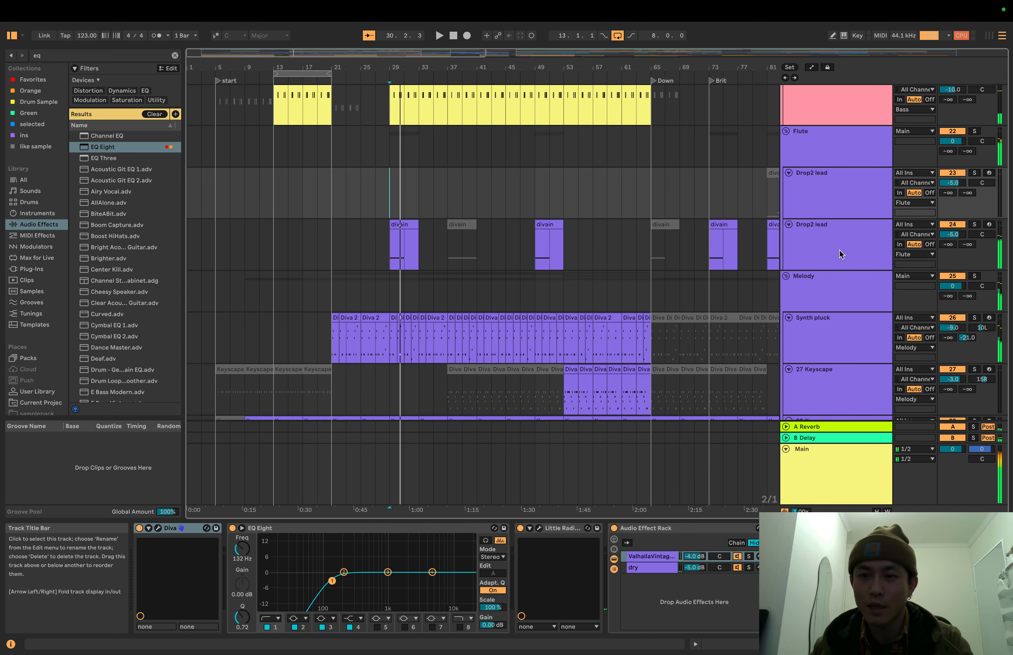
- Select the second Drop2 lead track, open its Diva synth window and play it with the window moved clear of the track list
click(841, 254)
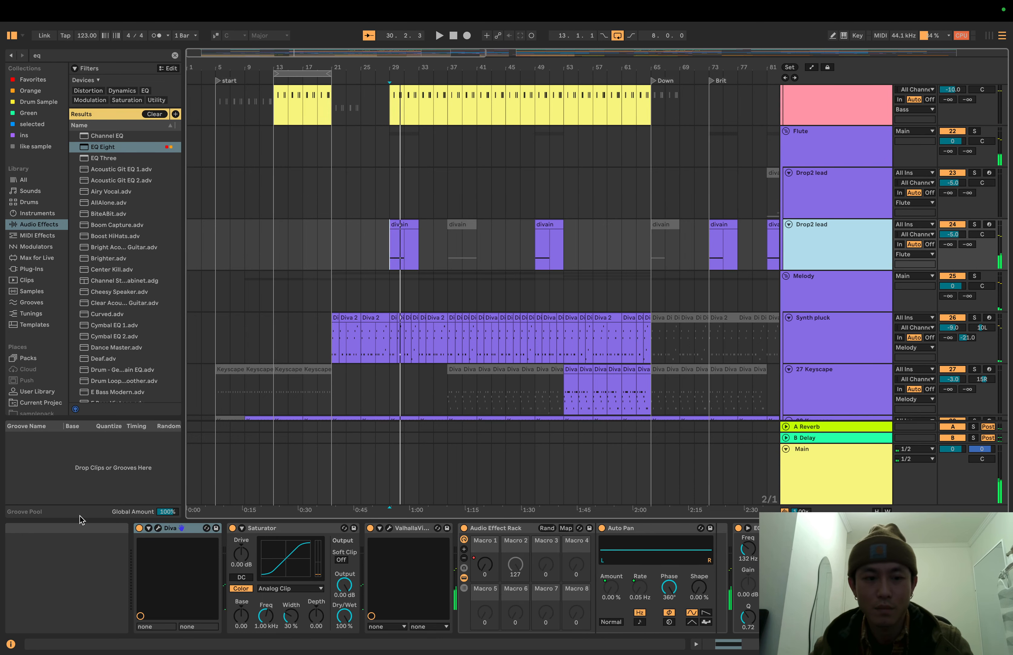
click(158, 528)
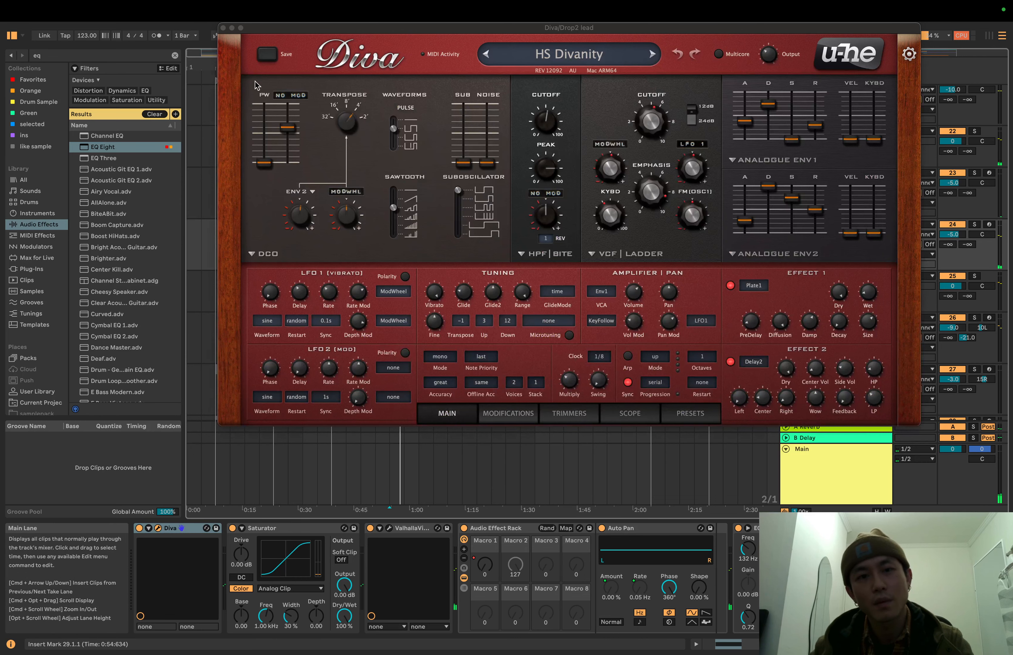
drag(283, 30, 234, 64)
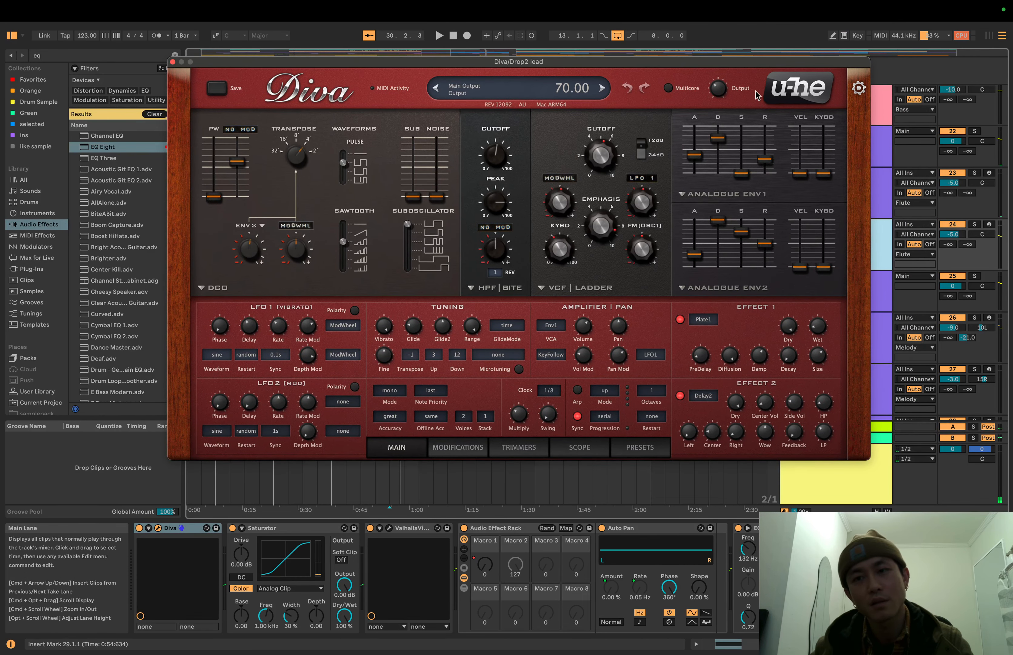
key(space)
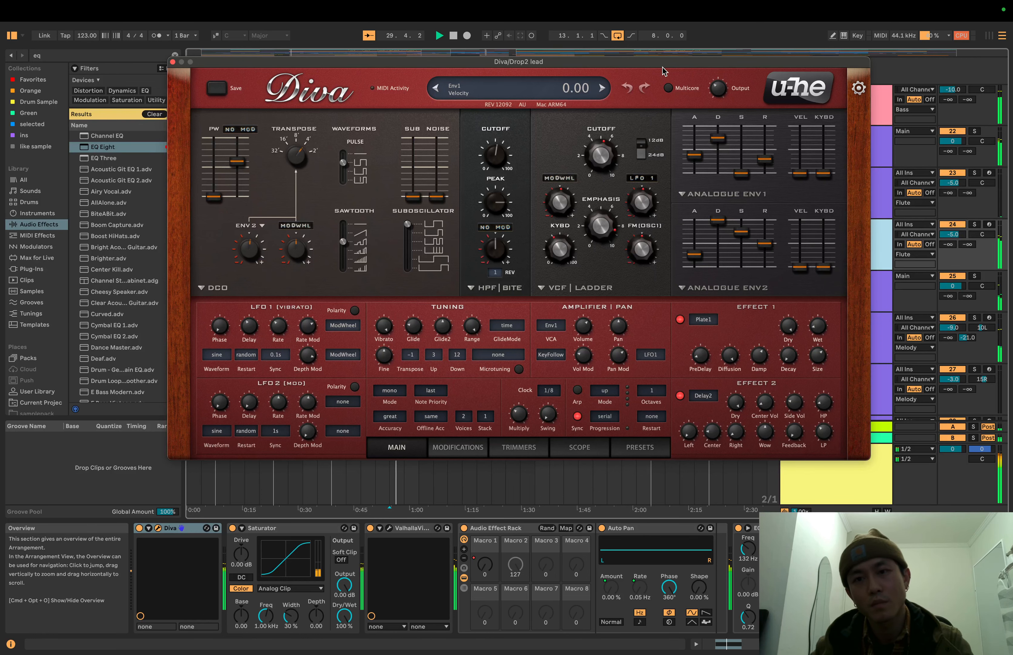
drag(599, 65, 432, 53)
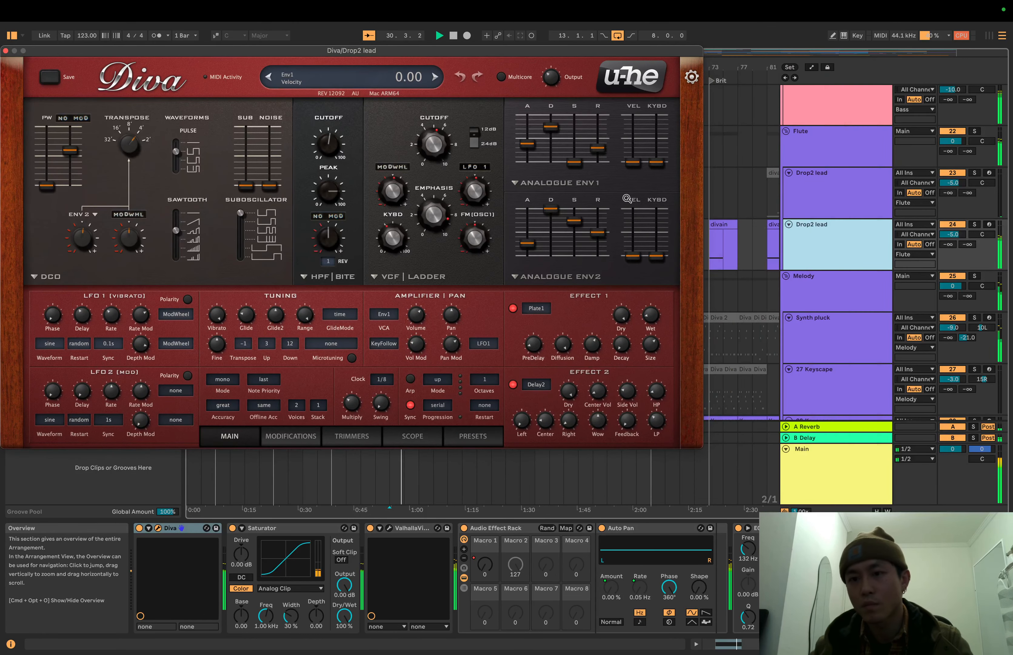
- Solo the second Drop2 lead track and listen to it alone from bar 29
click(975, 225)
key(space)
key(space)
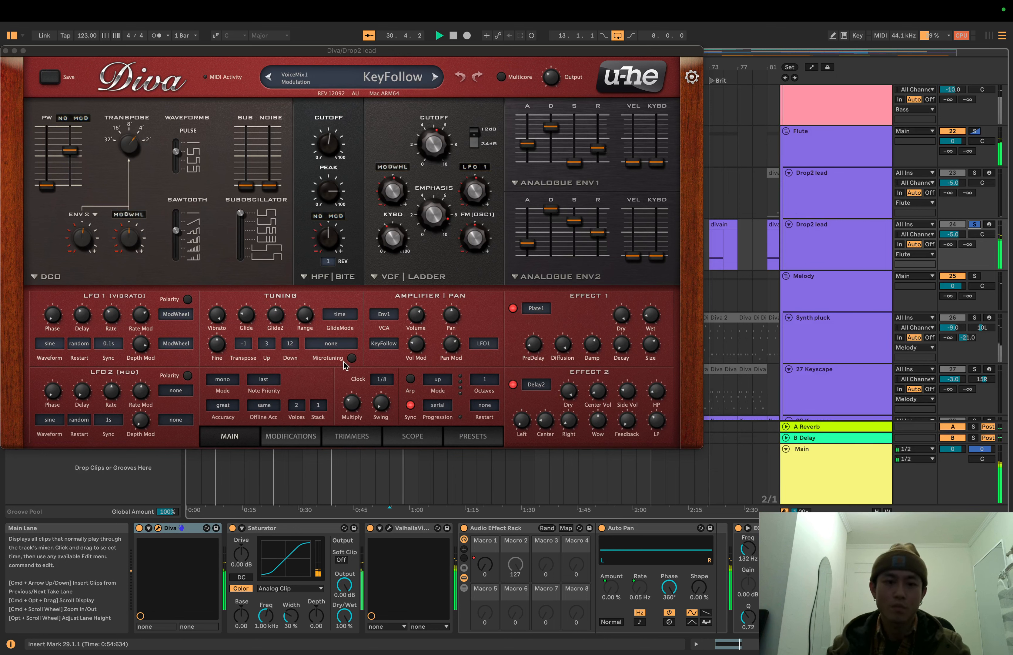
key(space)
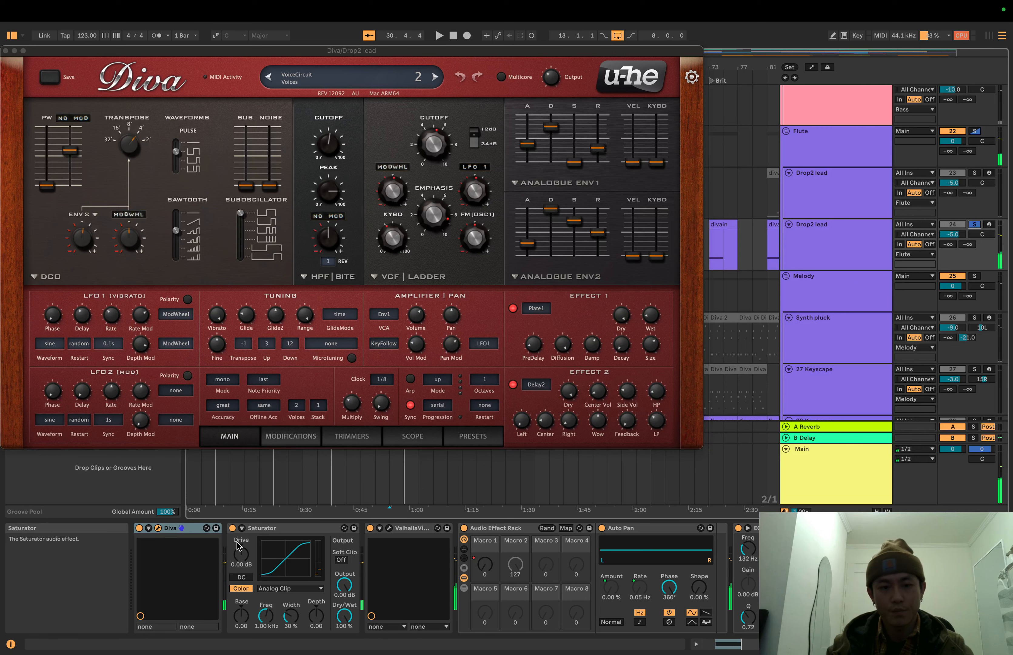
- Bypass the Drop2 lead's Saturator, ValhallaVintageVerb and Audio Effect Rack to compare the dry sound with the processed one, leaving all three enabled
click(232, 527)
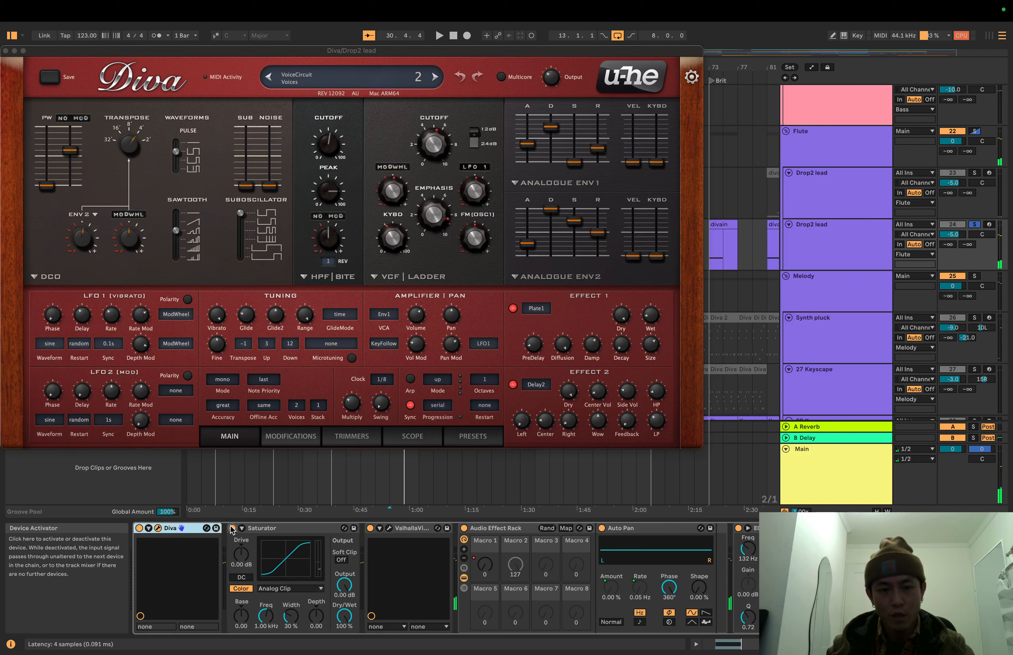
click(370, 527)
click(465, 528)
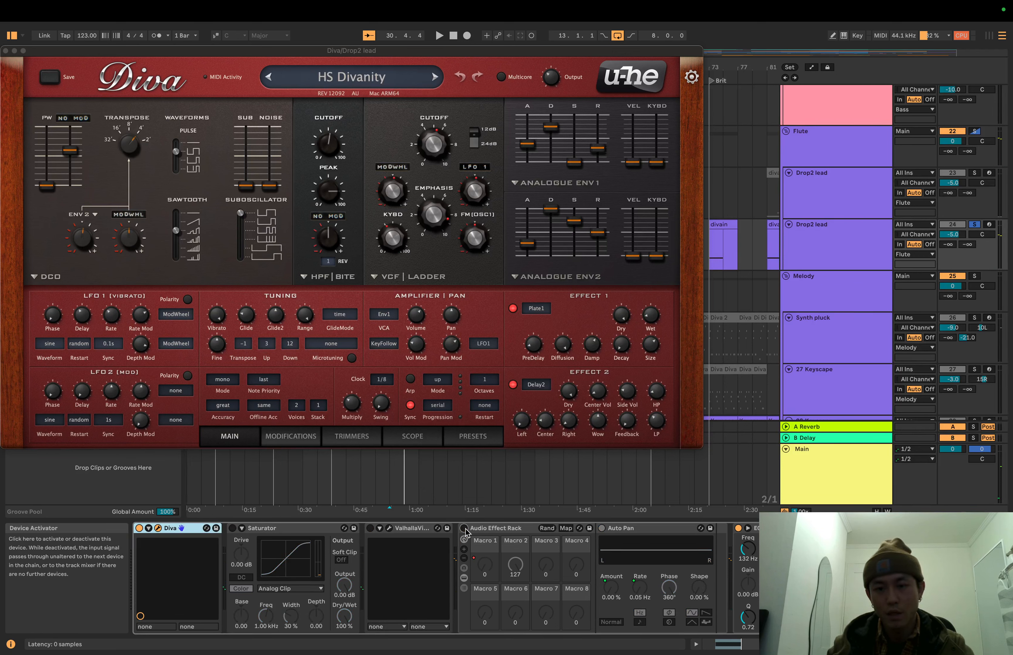
key(space)
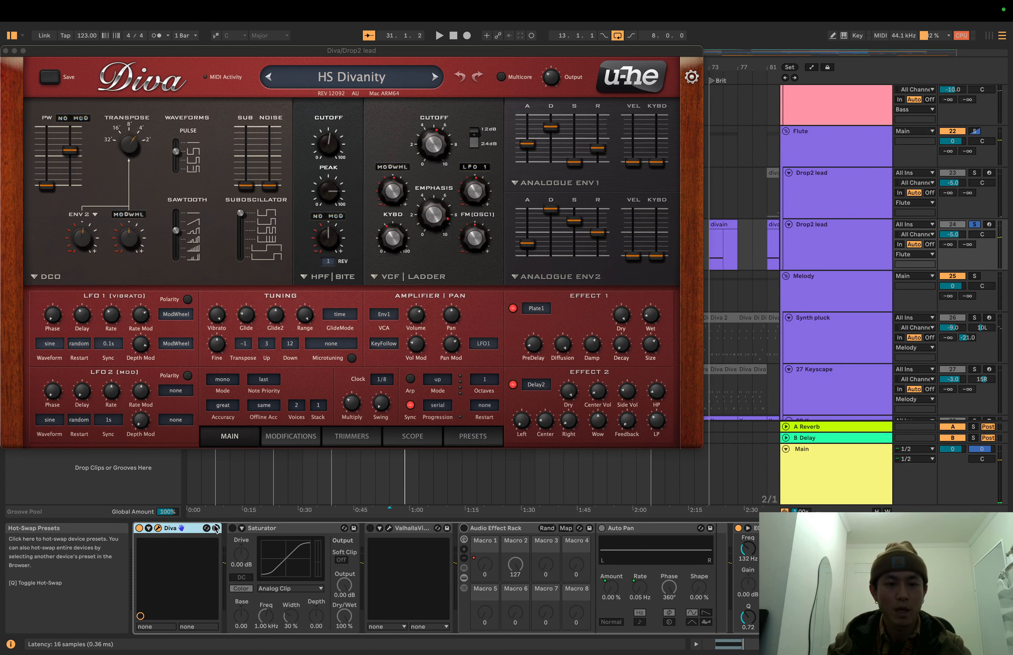
click(232, 528)
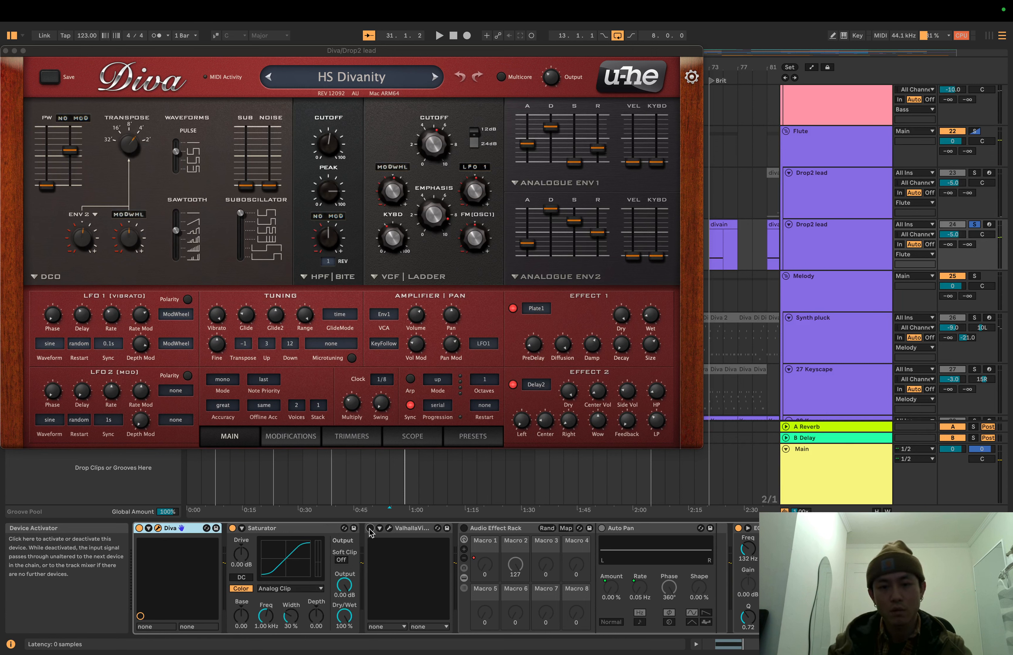
click(464, 529)
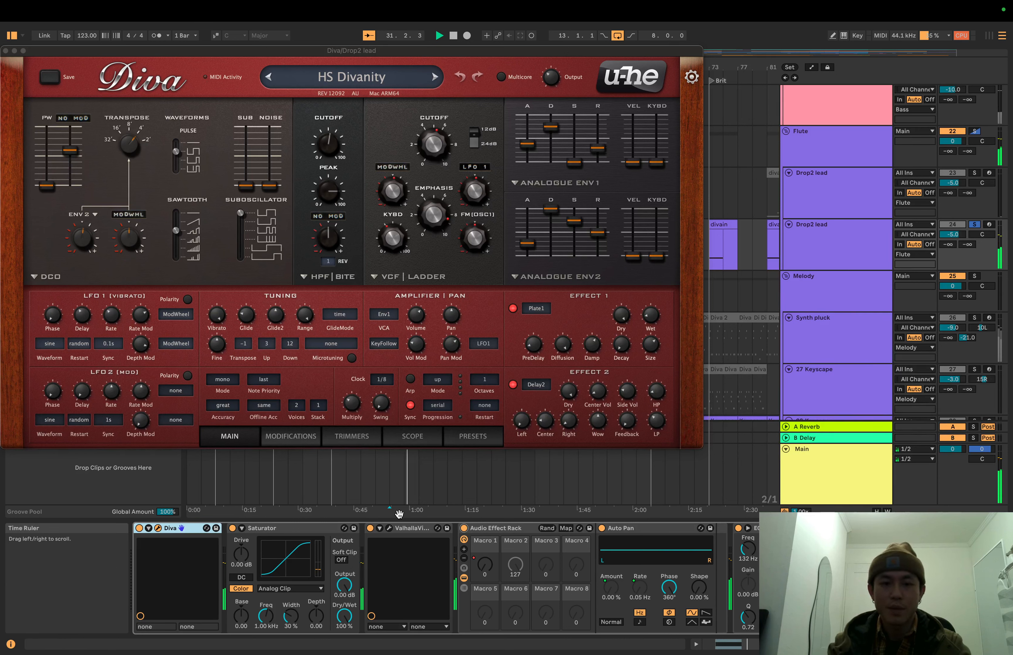
- Review the Drop2 lead's ValhallaVintageVerb settings, close that window, and open the Little Radiator preamp further along the chain
click(389, 530)
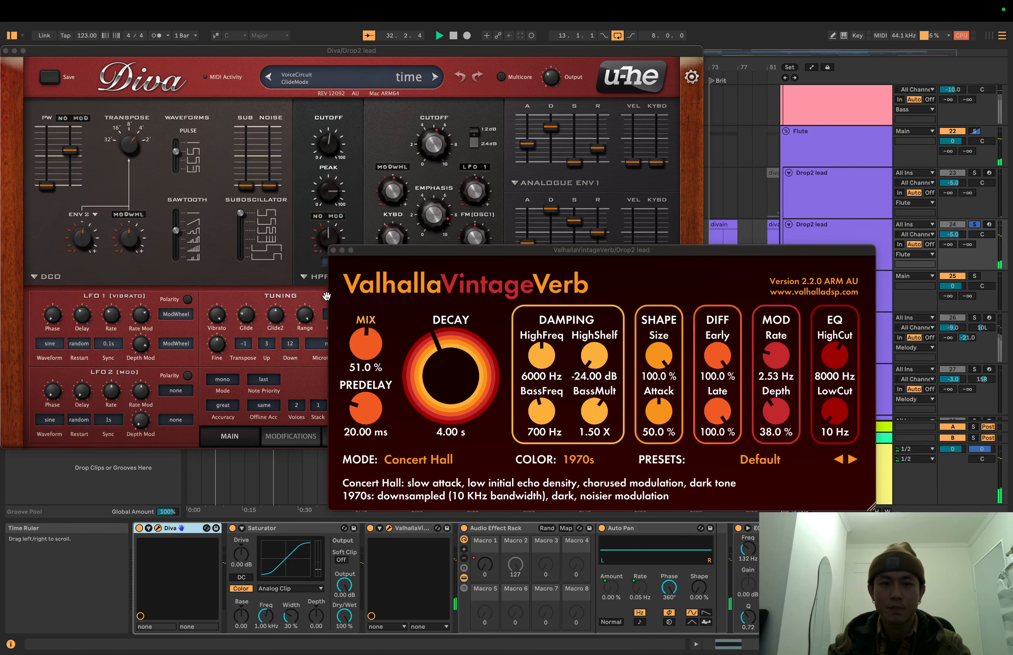
click(334, 250)
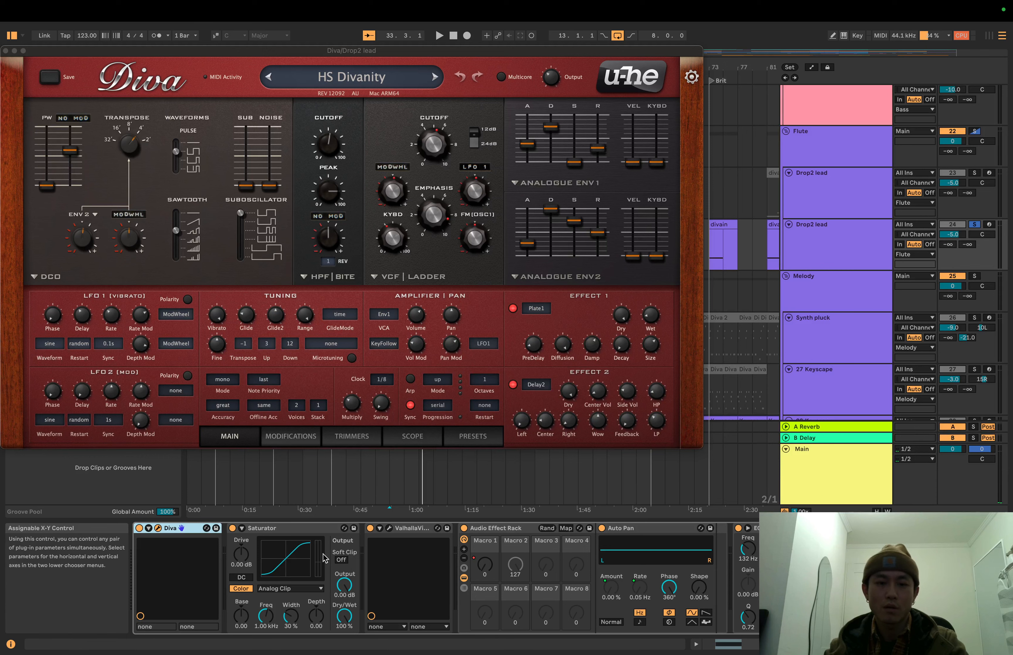
scroll(385, 548, right, 10)
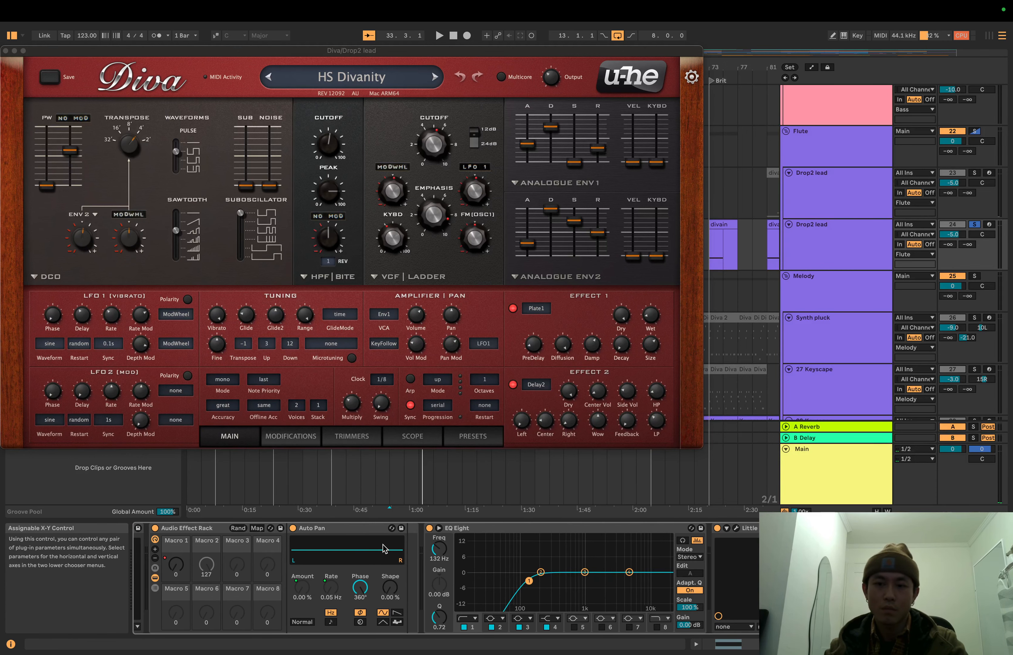
click(736, 527)
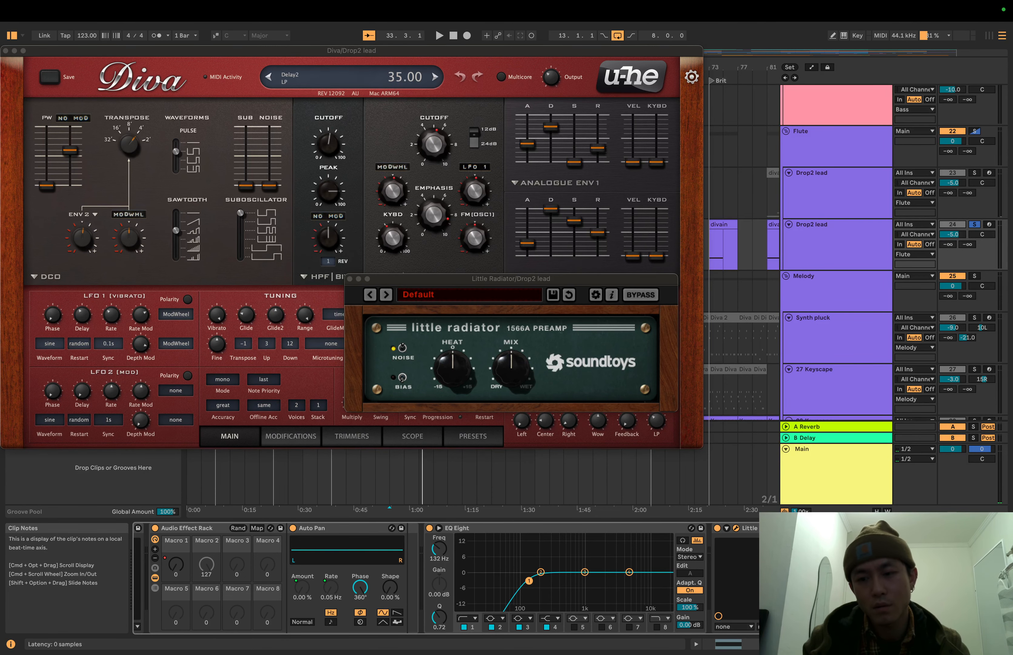
- Inspect the Drop2 lead's Pro-Q 3 curve and spectrum during playback from bar 29, and close the EQ window
click(832, 528)
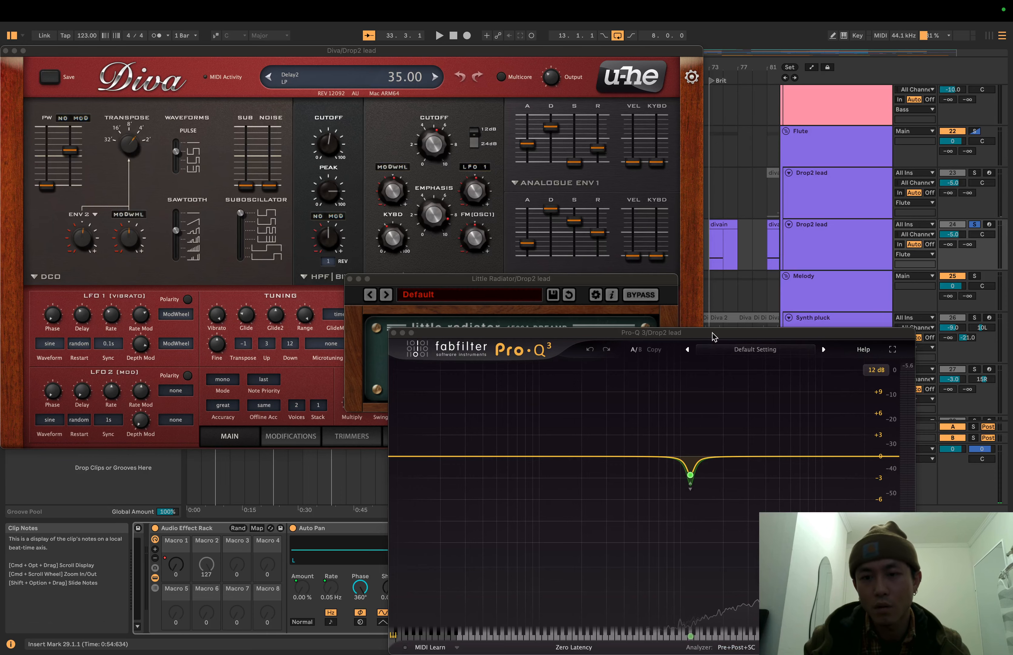
drag(715, 333, 720, 209)
click(719, 207)
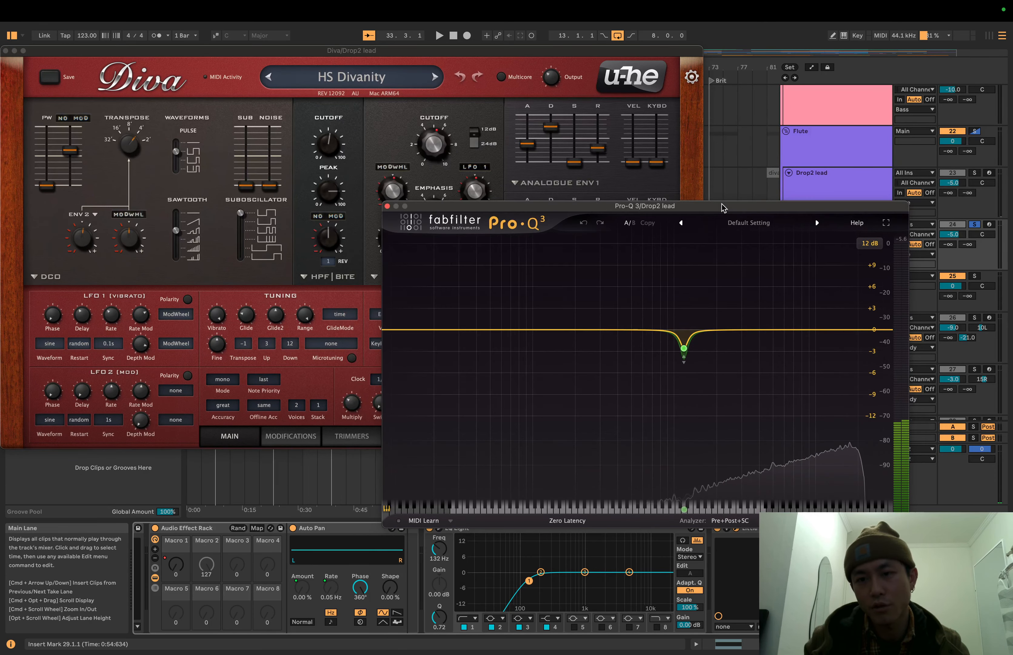
drag(681, 217, 631, 119)
key(space)
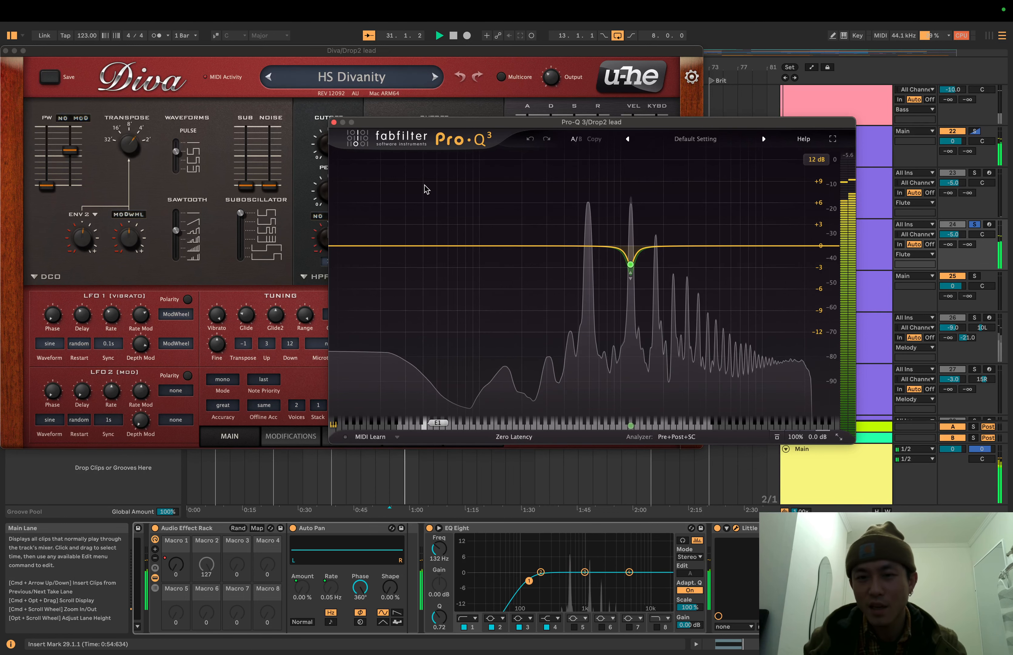
click(335, 123)
key(space)
key(space)
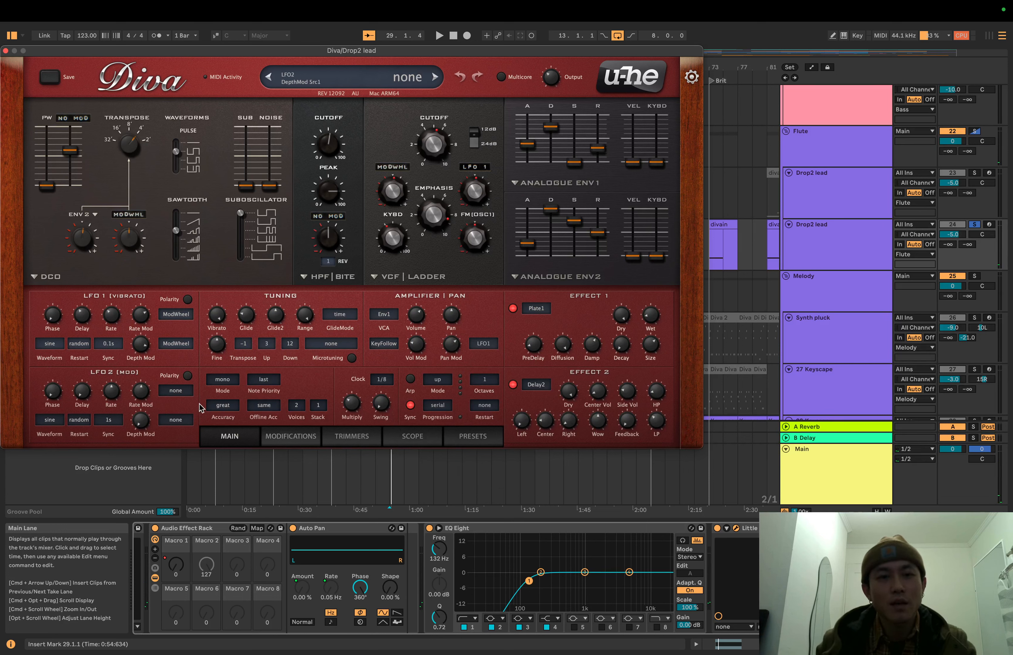
- Try out Diva's suboscillator waveform slider and VCF filter cutoff while playing the soloed lead
drag(242, 217, 243, 258)
key(space)
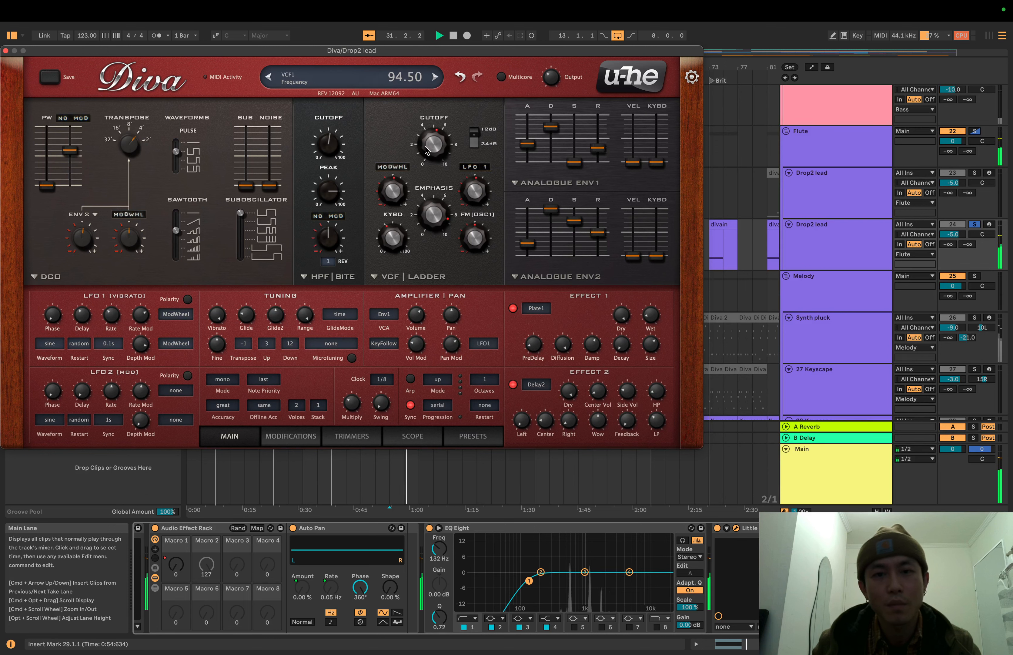
mouse_move(428, 149)
mouse_down()
mouse_move(435, 114)
mouse_move(432, 145)
mouse_up()
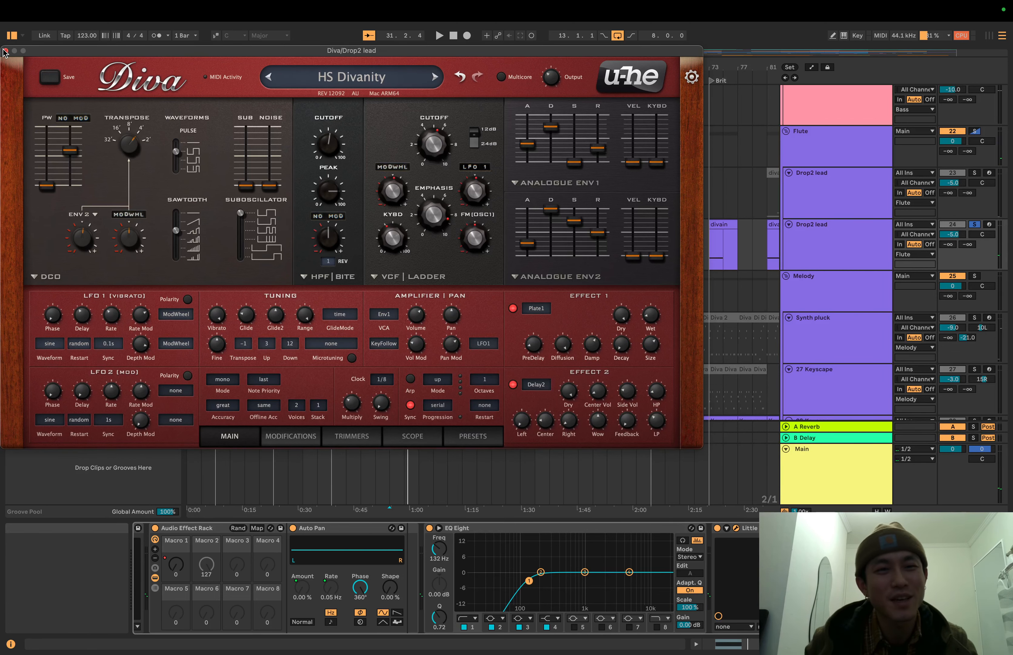
- Close the Diva and Little Radiator windows, then solo the Melody group and play it from bar 21
click(5, 51)
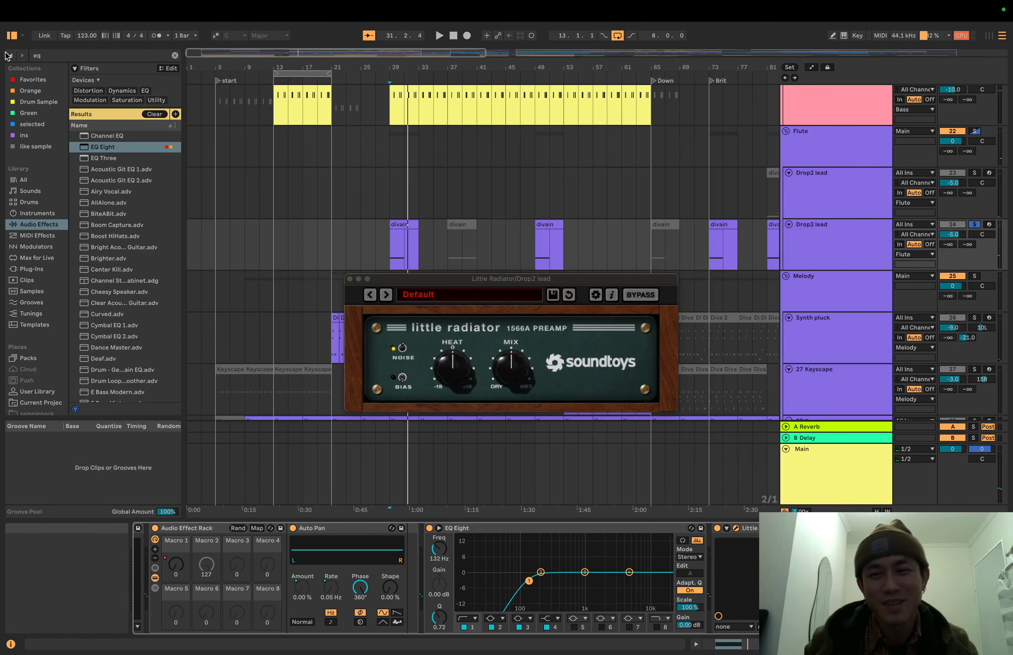
click(350, 279)
scroll(369, 252, down, 3)
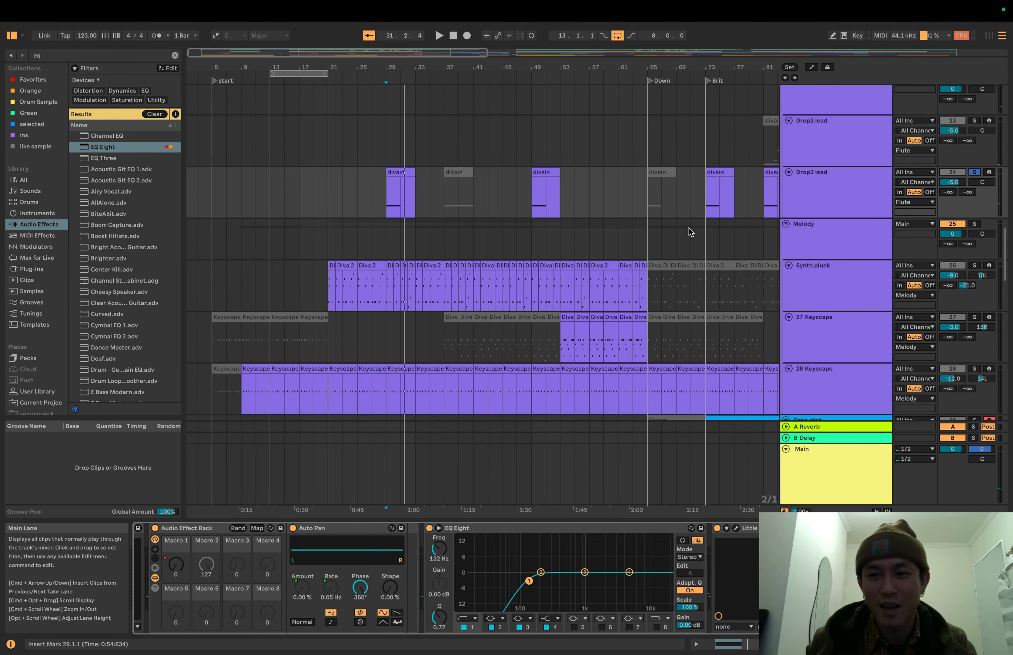
click(975, 222)
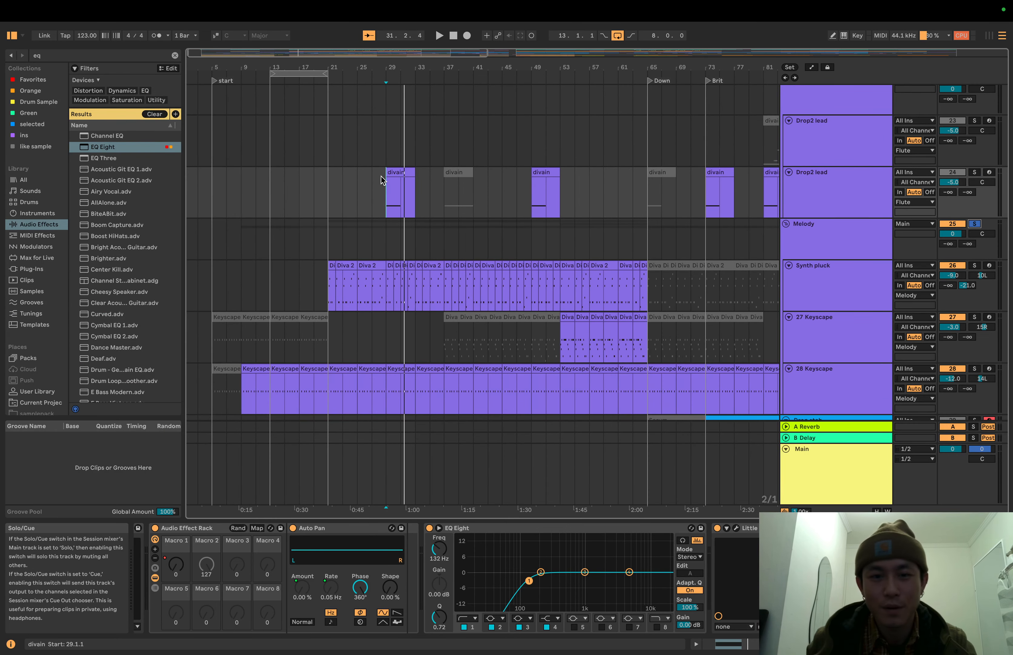
key(space)
click(320, 237)
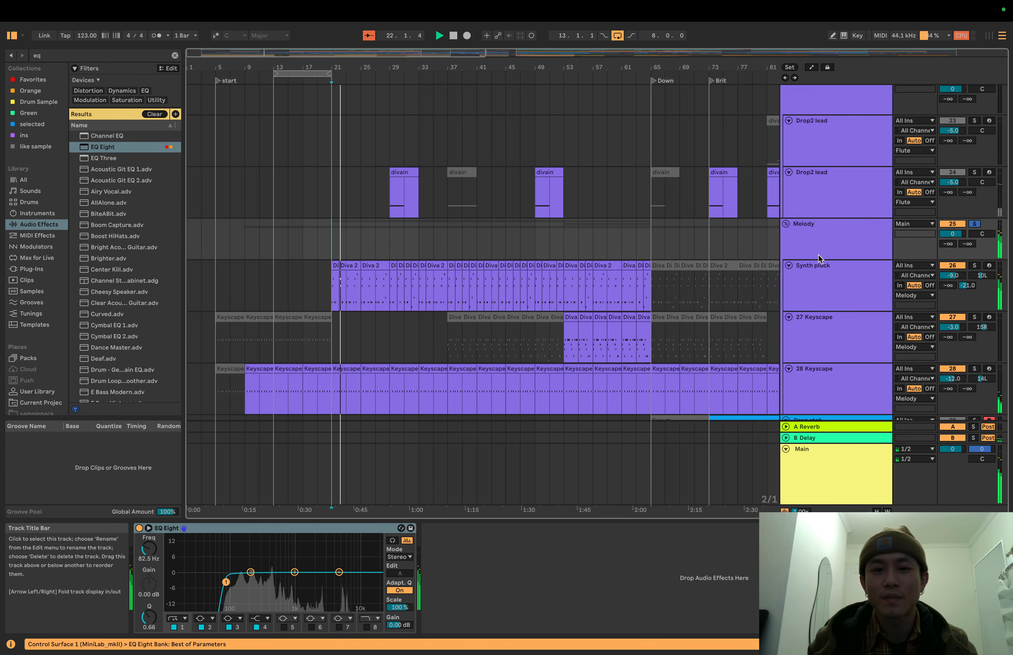
scroll(816, 288, down, 3)
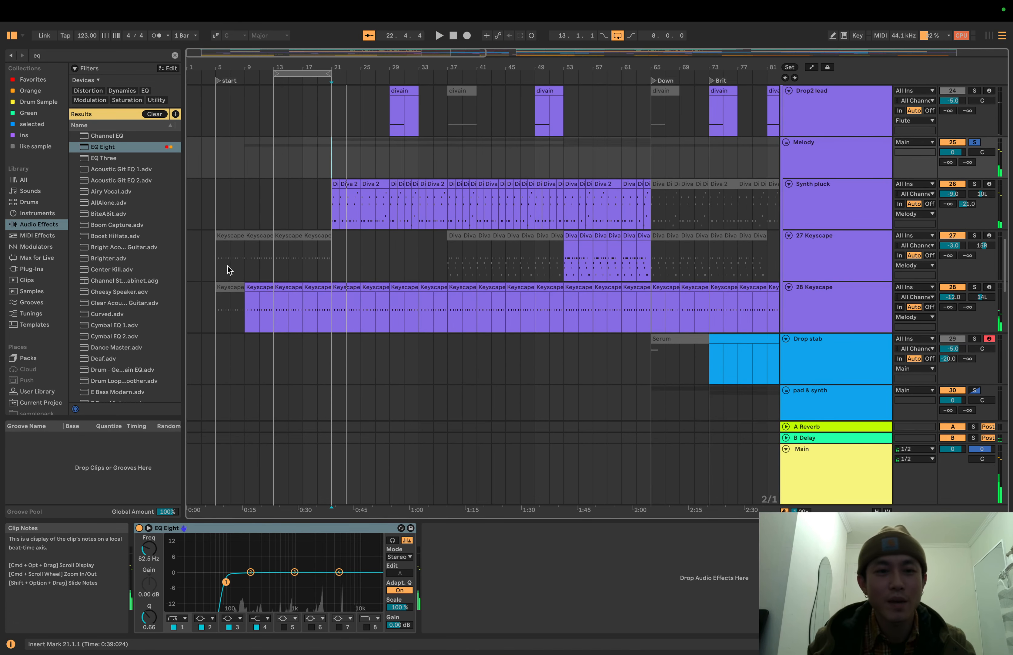
- Play the melody from bar 9, solo the 28 Keyscape track and open its Keyscape instrument window
click(246, 273)
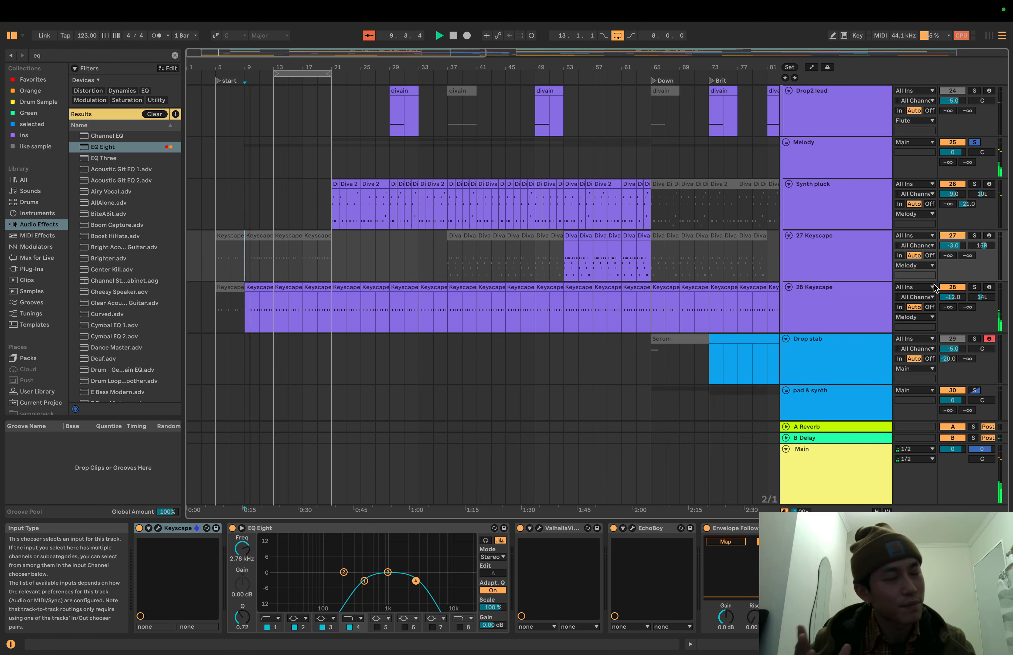
click(974, 287)
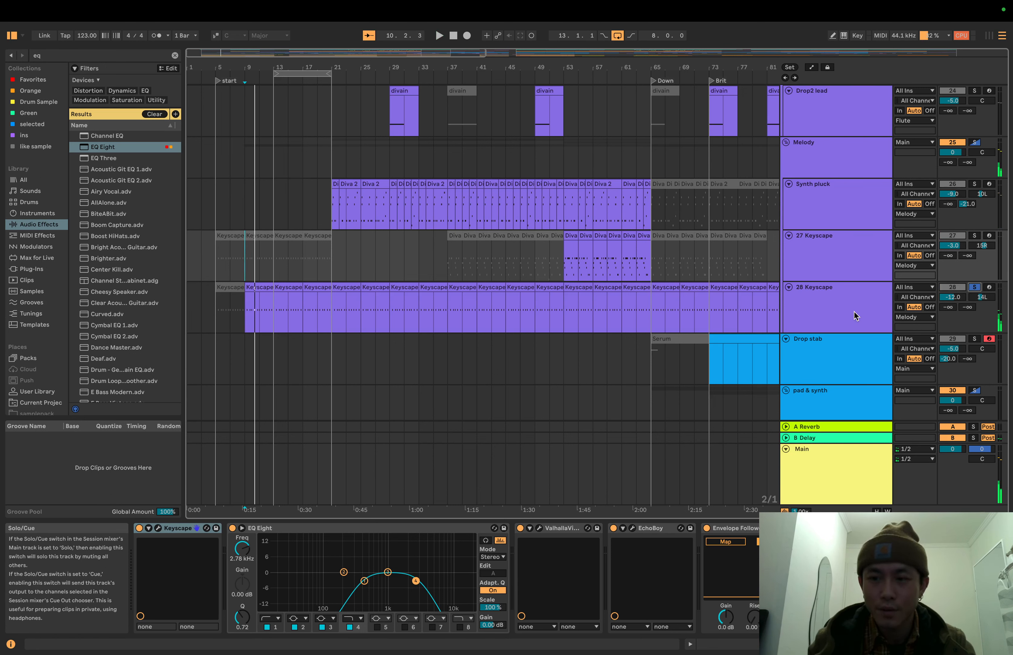
click(158, 528)
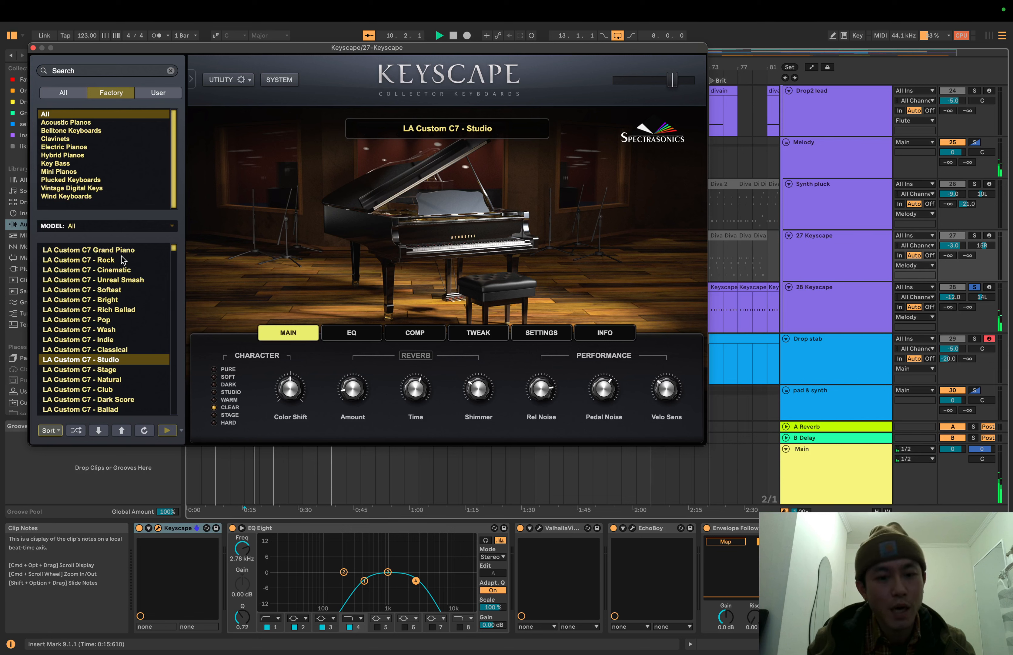
- Bypass the 28 Keyscape track's ValhallaVintageVerb and EchoBoy, review its remaining devices, and close the Keyscape window
click(520, 529)
click(613, 528)
scroll(615, 554, right, 5)
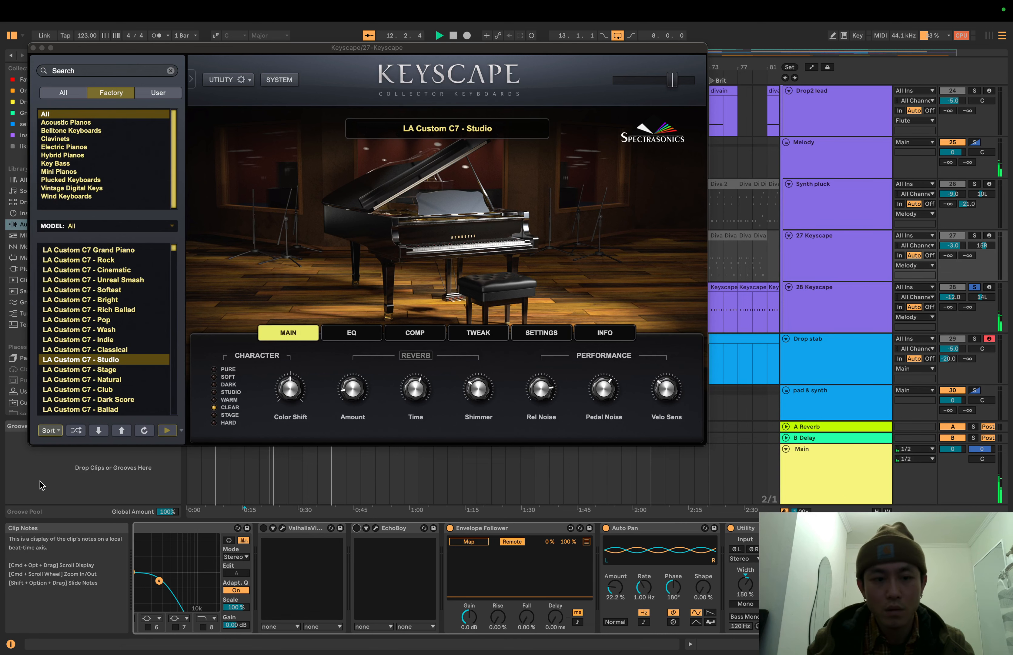
click(34, 49)
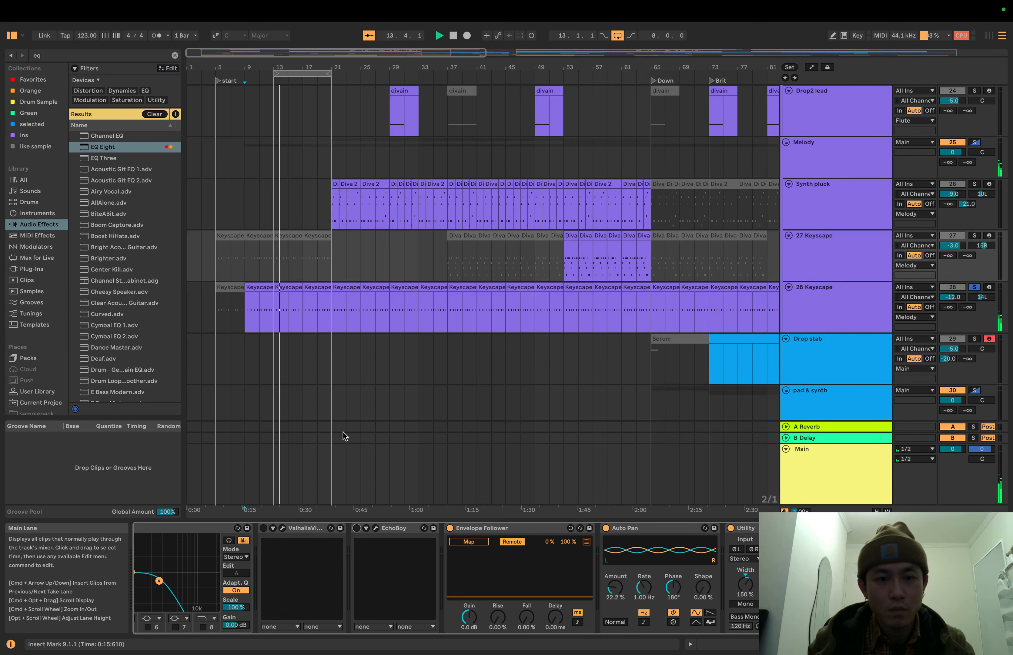
- Re-enable ValhallaVintageVerb and EchoBoy on the displayed Keyscape track and replay the part from bar 9
click(264, 528)
click(357, 529)
scroll(521, 416, down, 2)
key(space)
key(space)
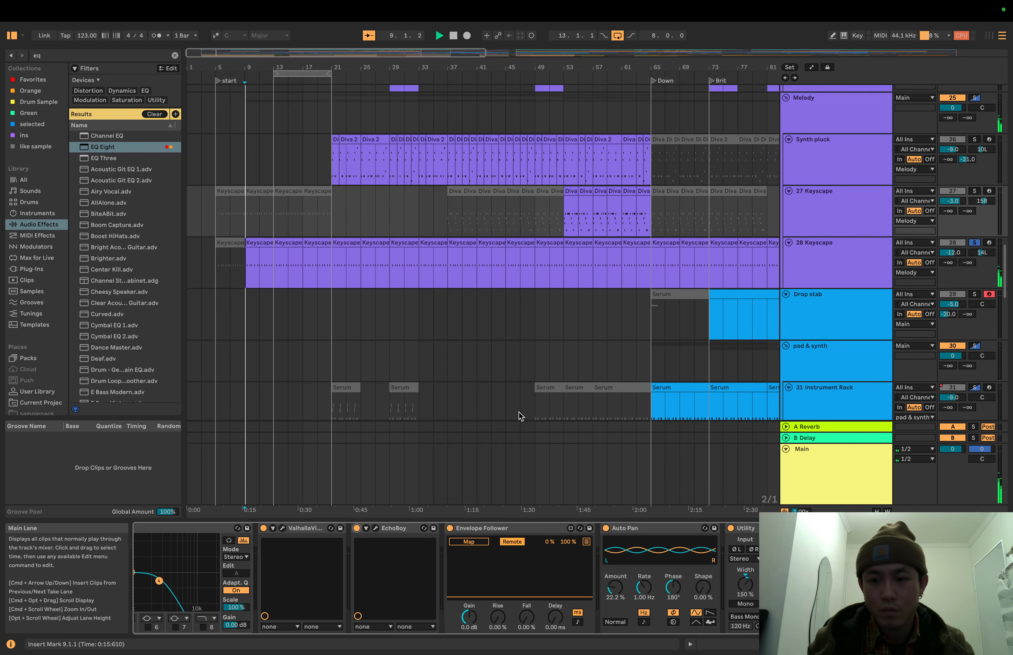
- Inspect the 27 Keyscape track's Keyscape instrument while replaying from bar 9, and close its window
scroll(423, 562, left, 3)
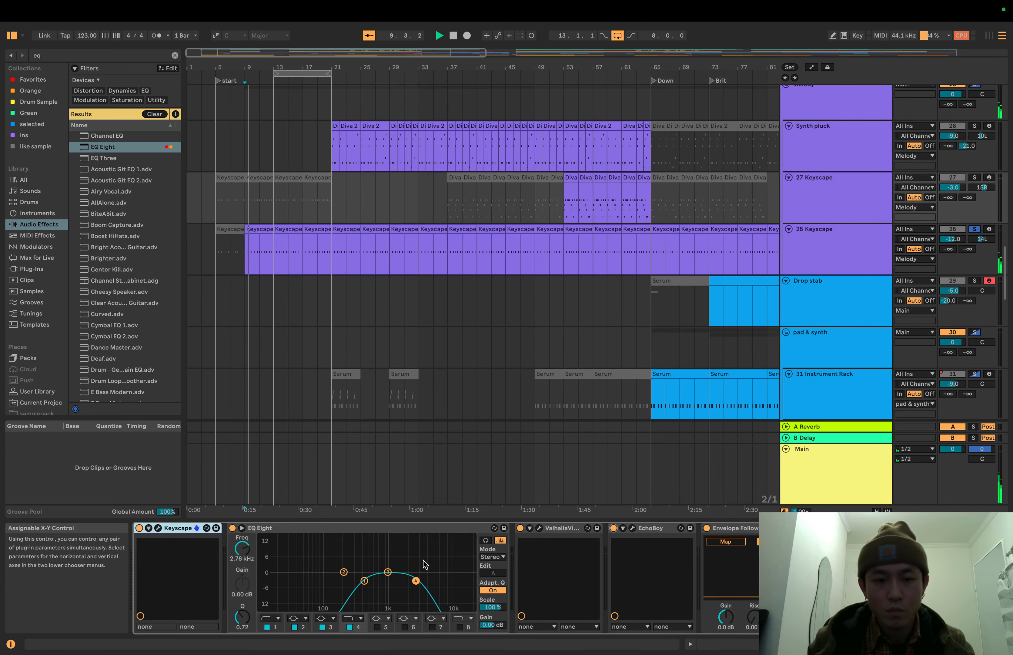
click(157, 529)
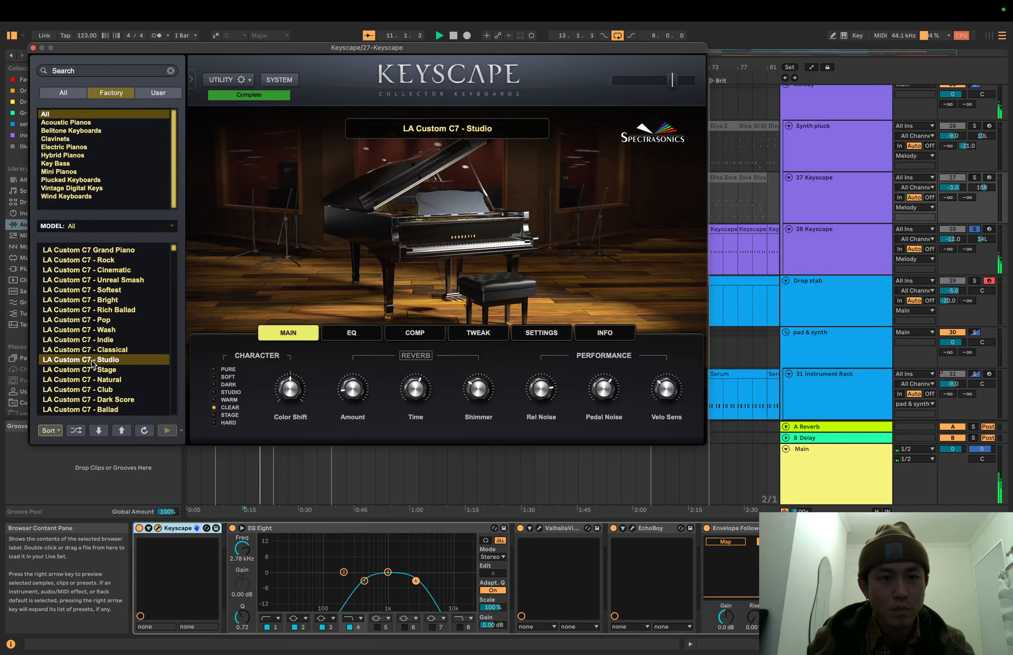
key(space)
key(space)
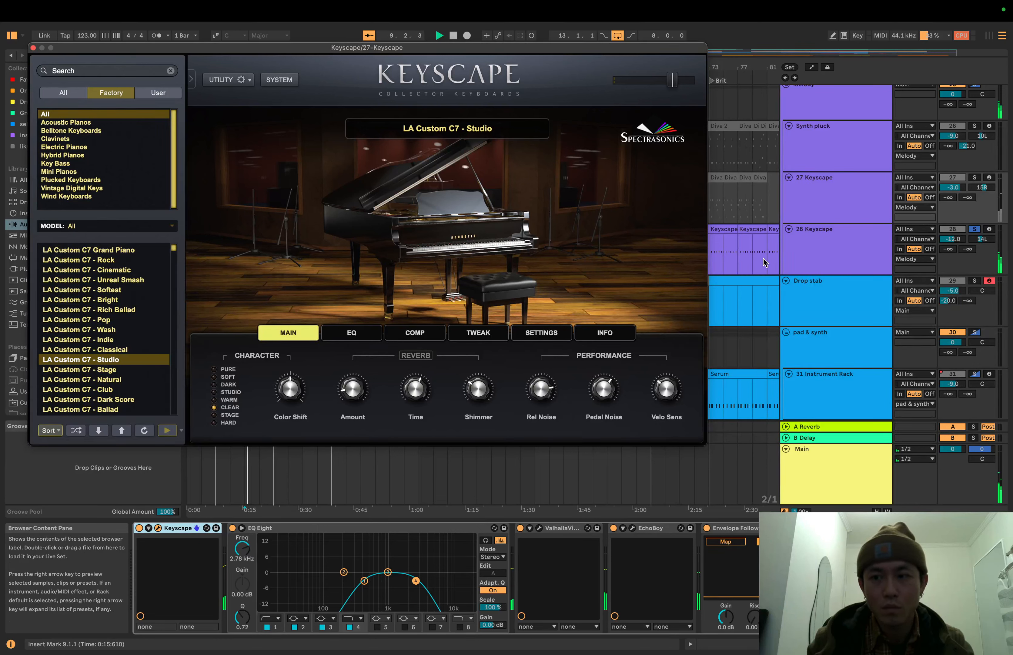
key(space)
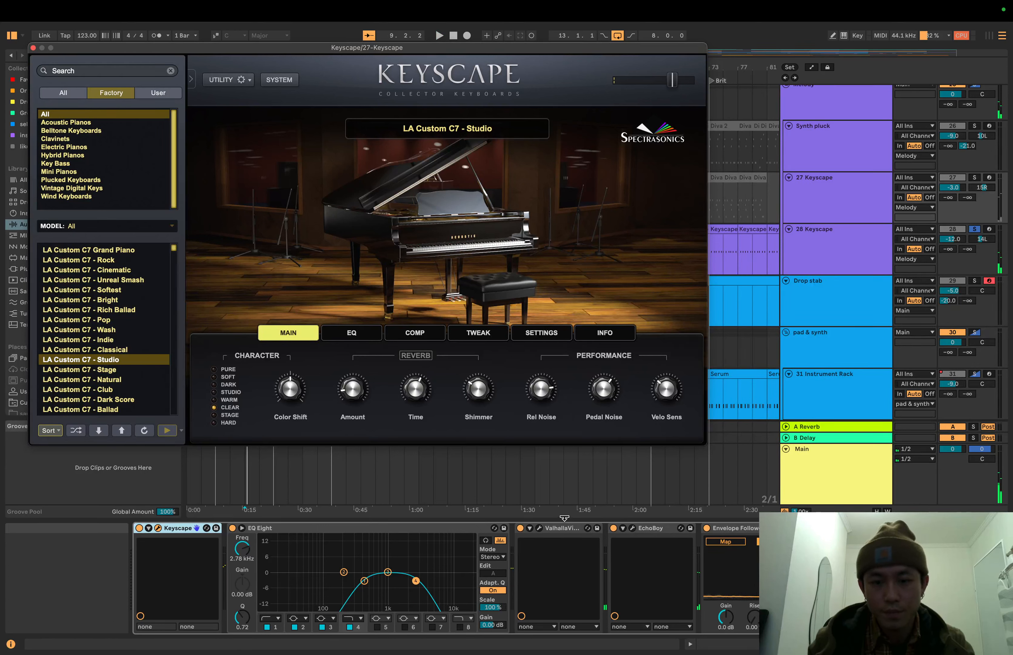
key(space)
key(space)
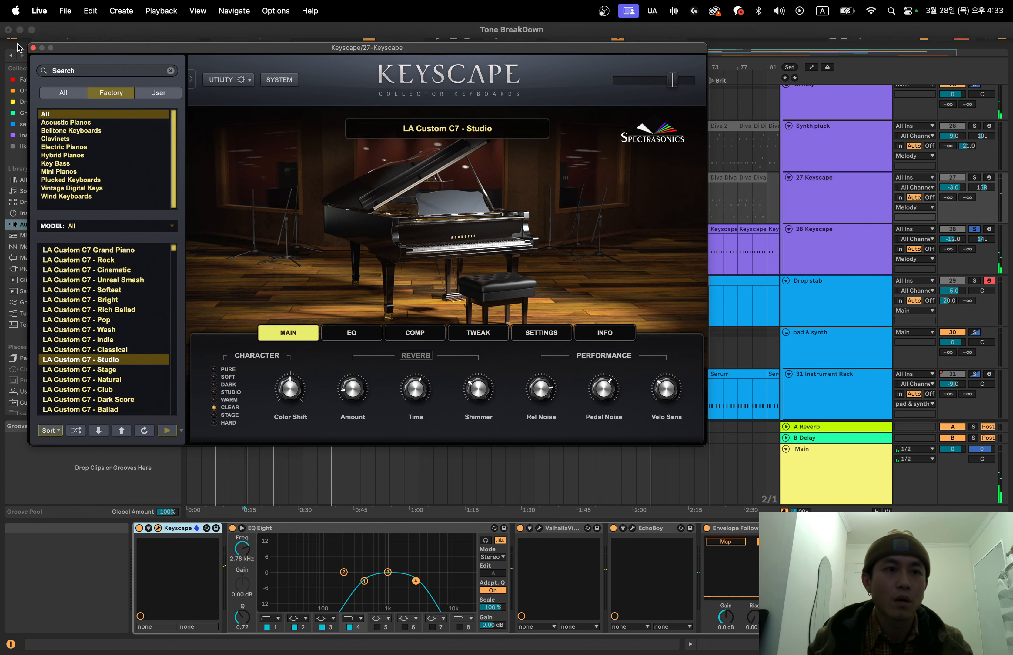
click(33, 47)
- Look through the arrangement's remaining tracks, from the pads and FX to the vocals and fills, while playing from bar 9
scroll(285, 290, down, 2)
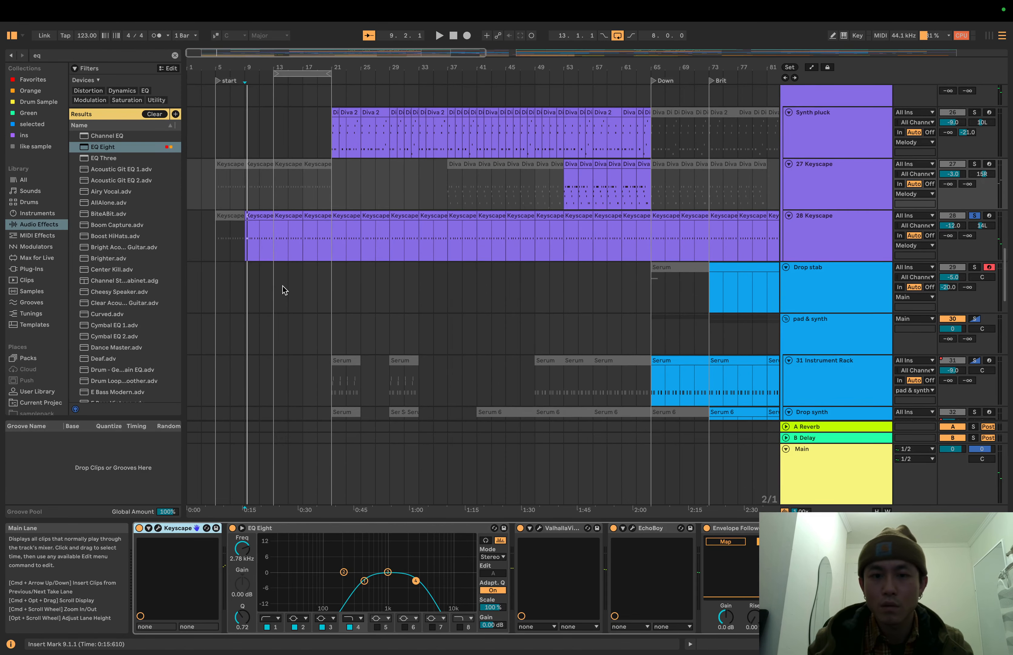
scroll(285, 290, down, 20)
key(space)
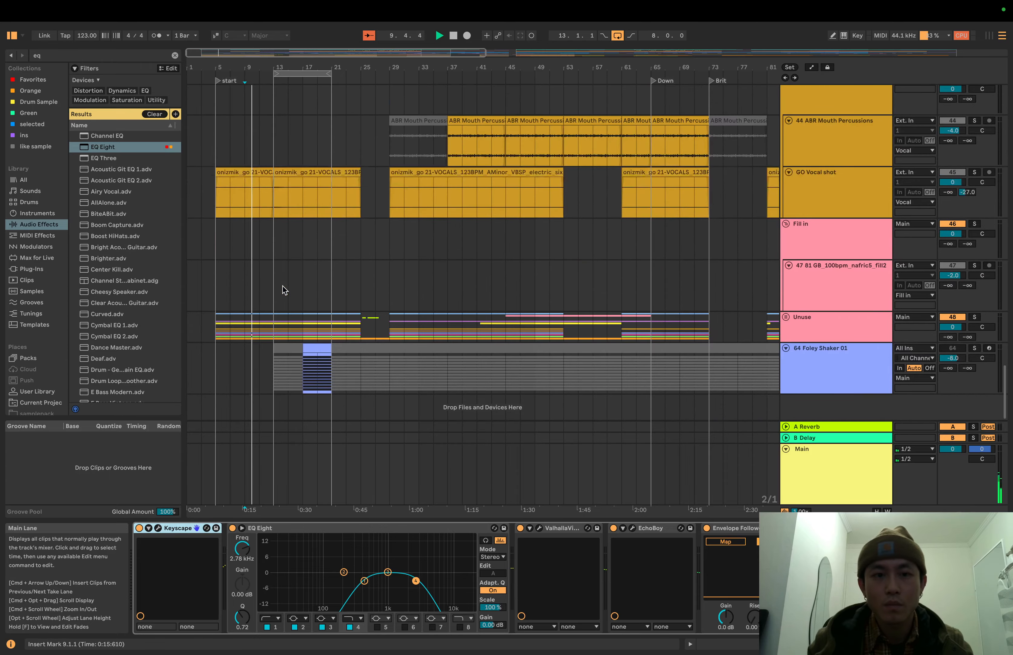
scroll(284, 290, up, 15)
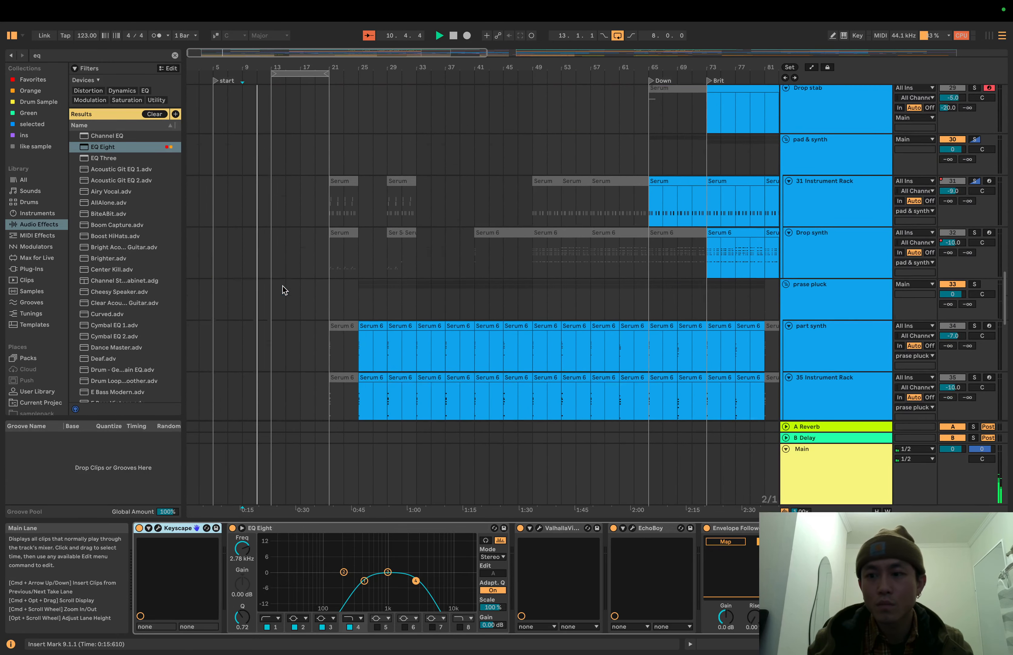
scroll(285, 290, down, 5)
scroll(550, 313, down, 4)
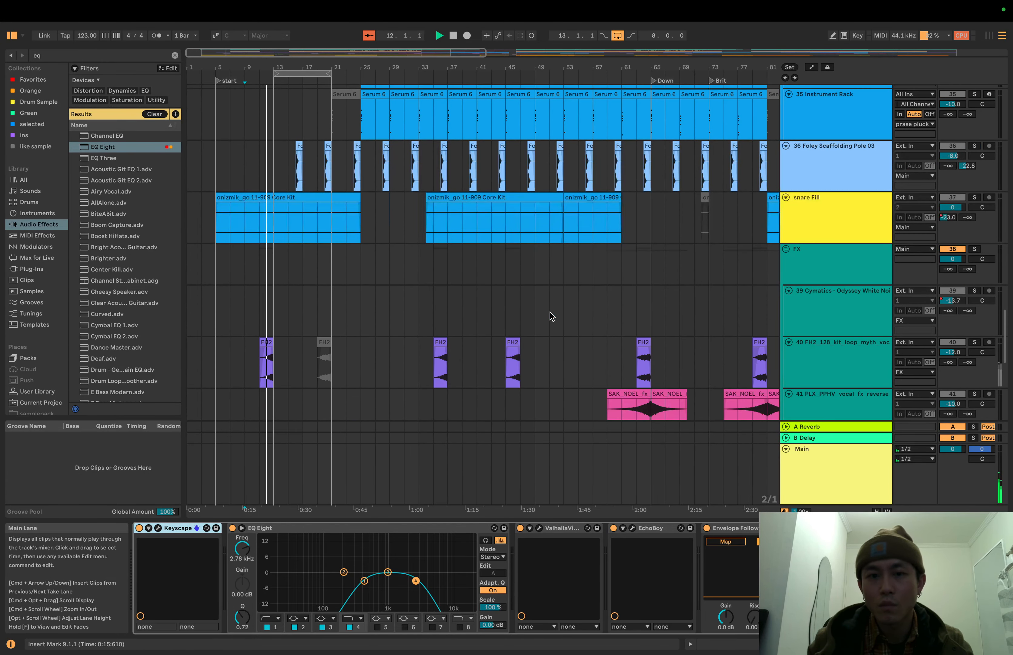
scroll(550, 312, up, 10)
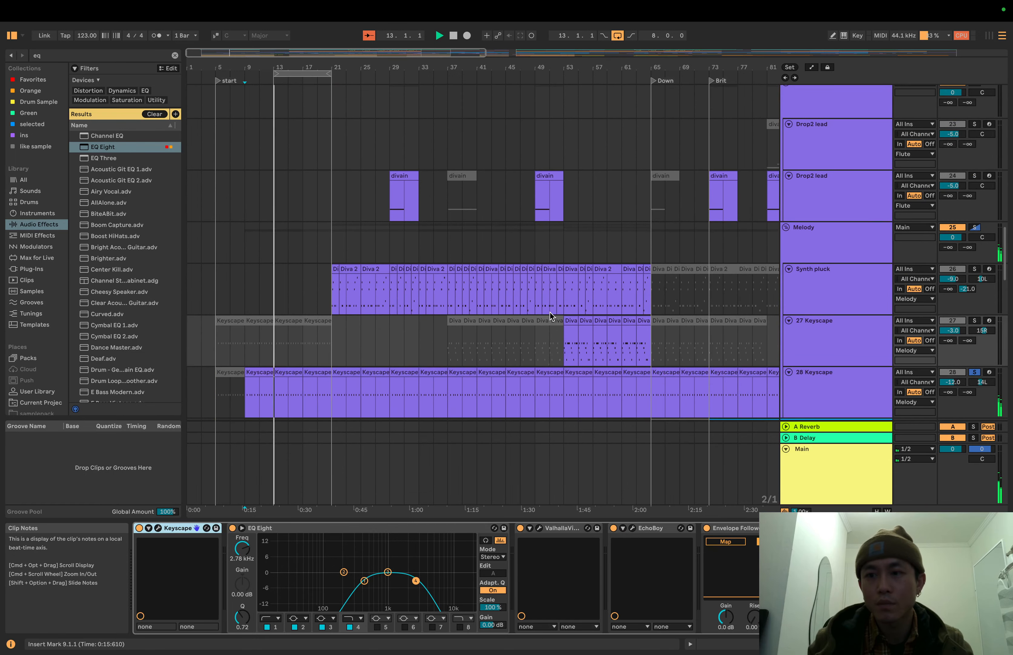
scroll(559, 301, down, 1)
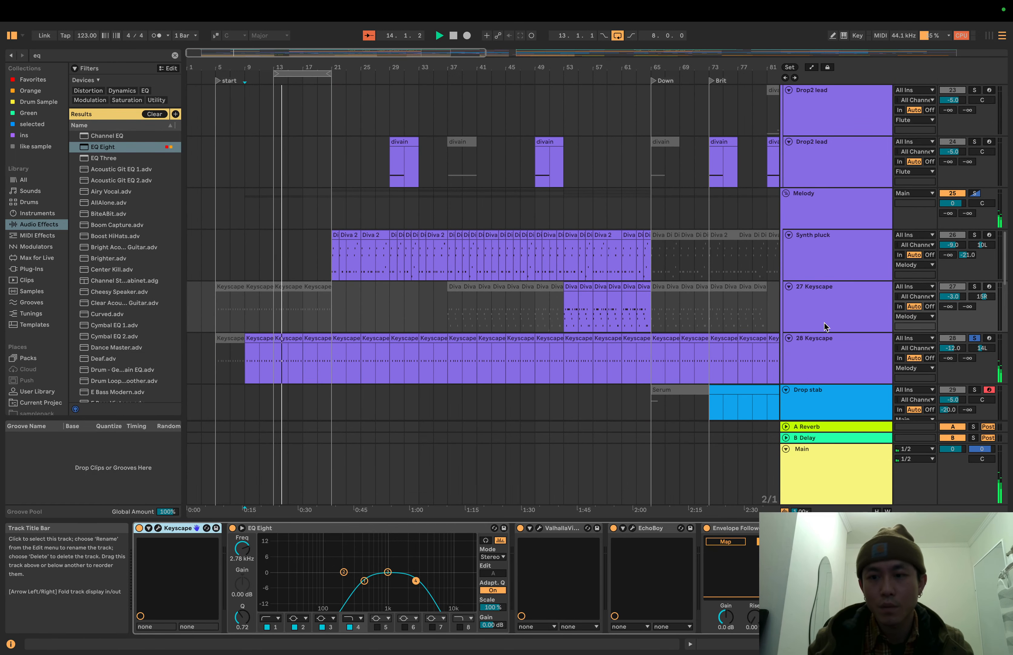
- Select the 28 Keyscape track, replay it from bar 9 and open its Keyscape instrument window
click(848, 358)
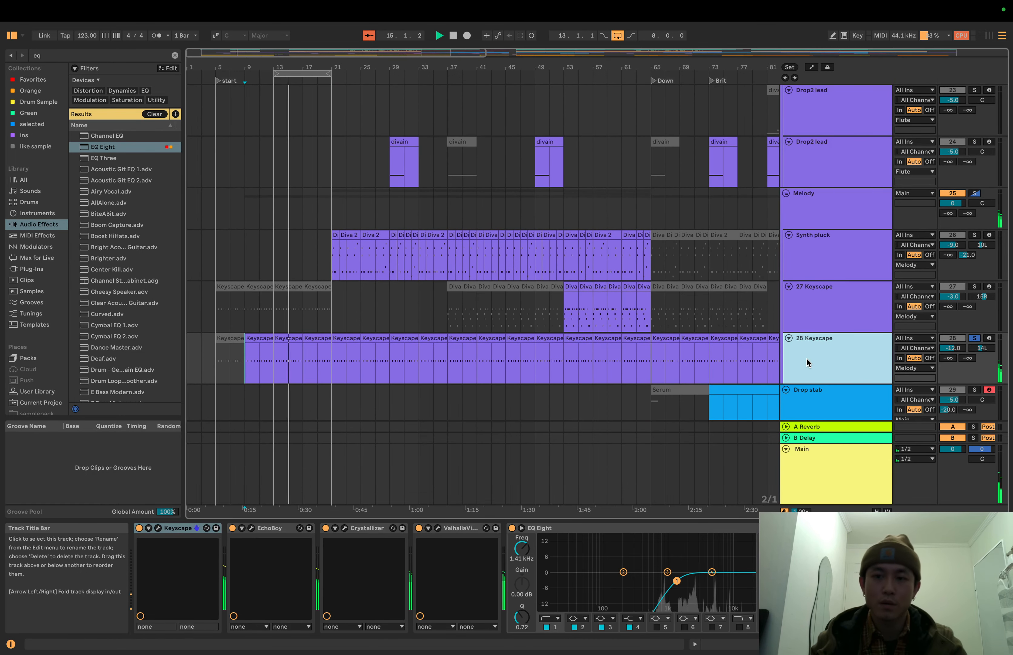
scroll(436, 375, down, 5)
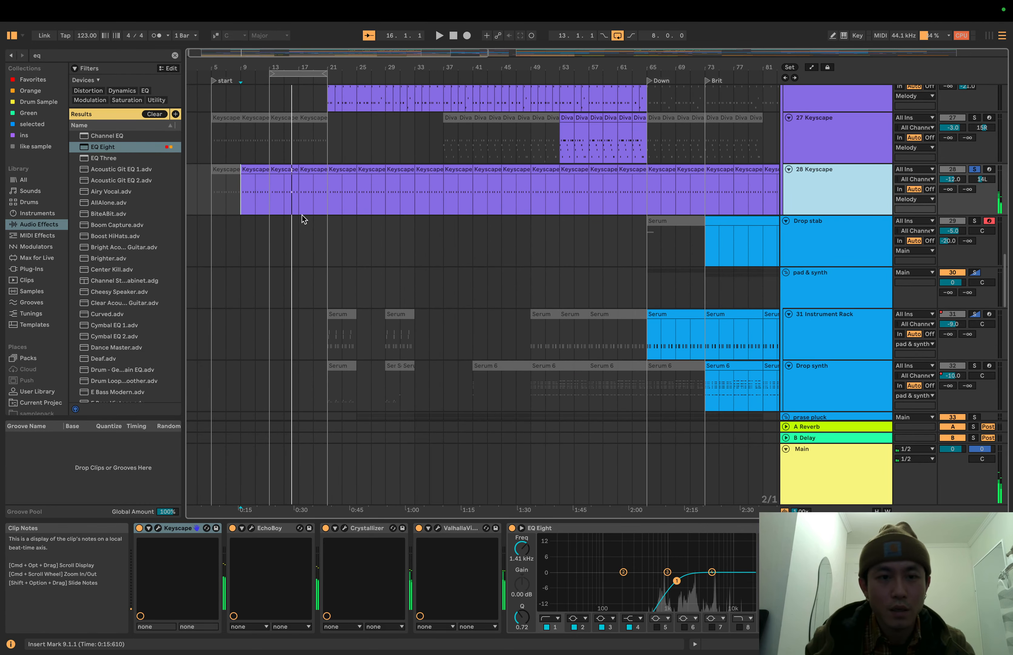
key(space)
key(space)
click(158, 528)
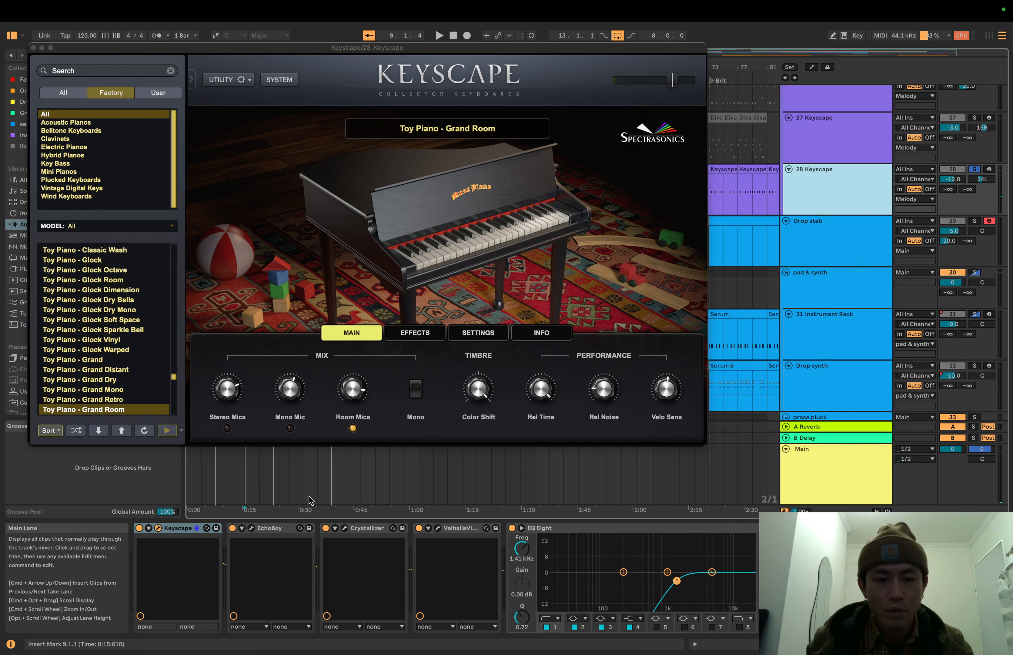
- Bypass EchoBoy, Crystallizer and ValhallaVintageVerb on the 28 Keyscape track to audition the dry Toy Piano sound
click(232, 527)
click(326, 527)
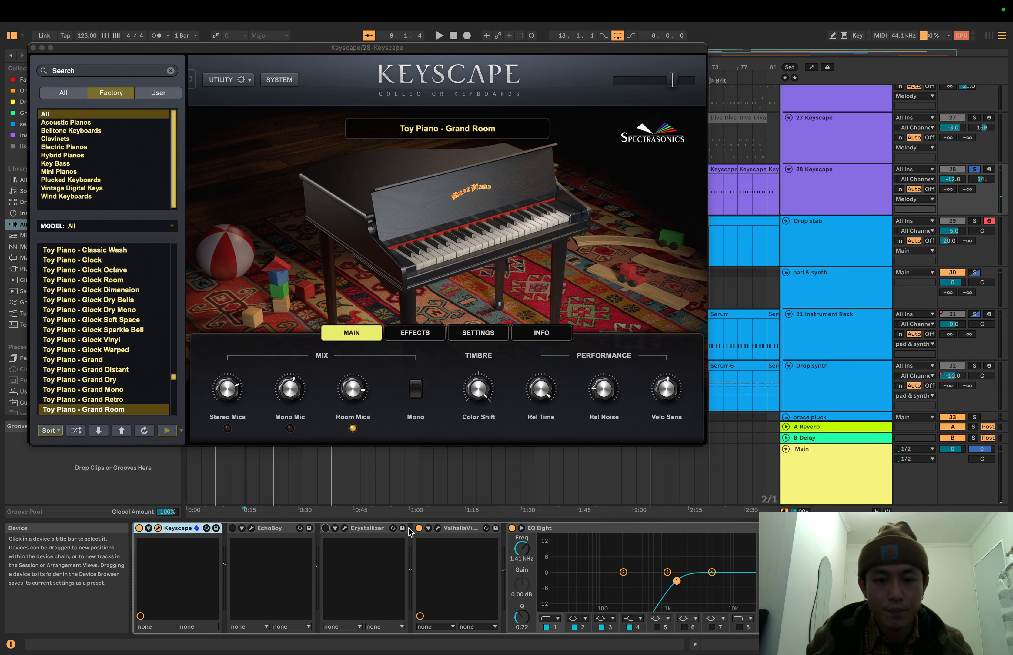
key(space)
click(418, 528)
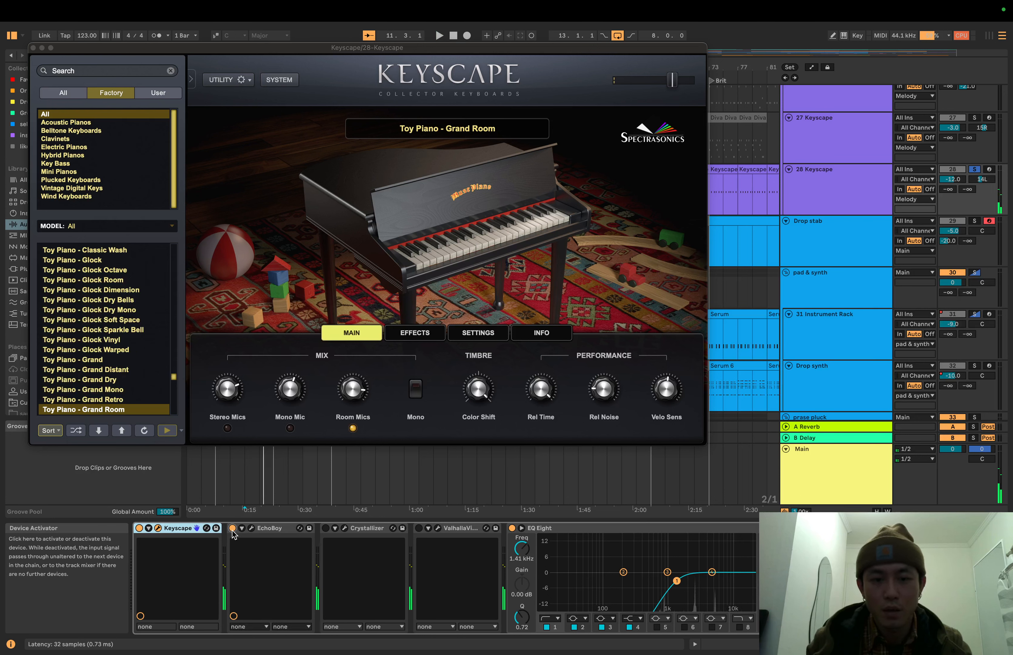
- Inspect the Crystallizer and EchoBoy settings and the rest of the 28 Keyscape device chain, closing all plug-in windows
click(344, 528)
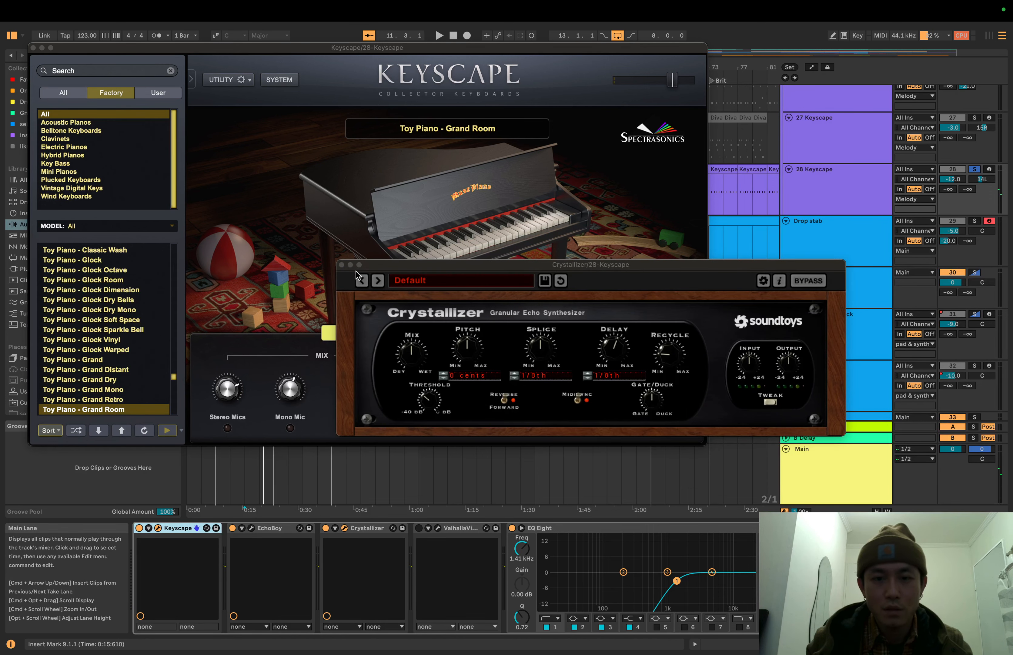
click(251, 528)
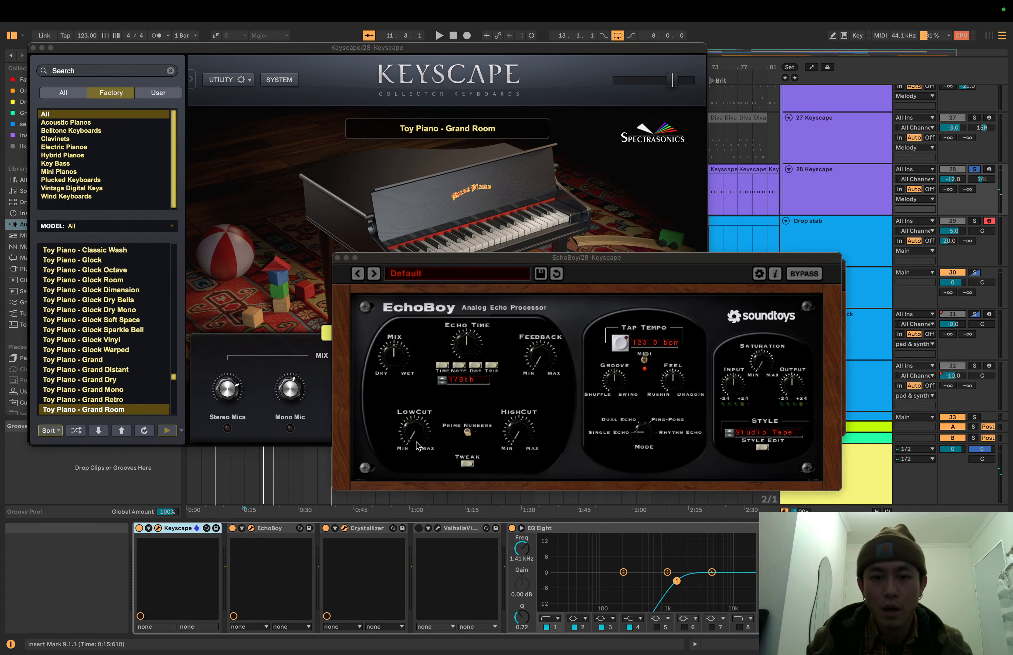
click(336, 258)
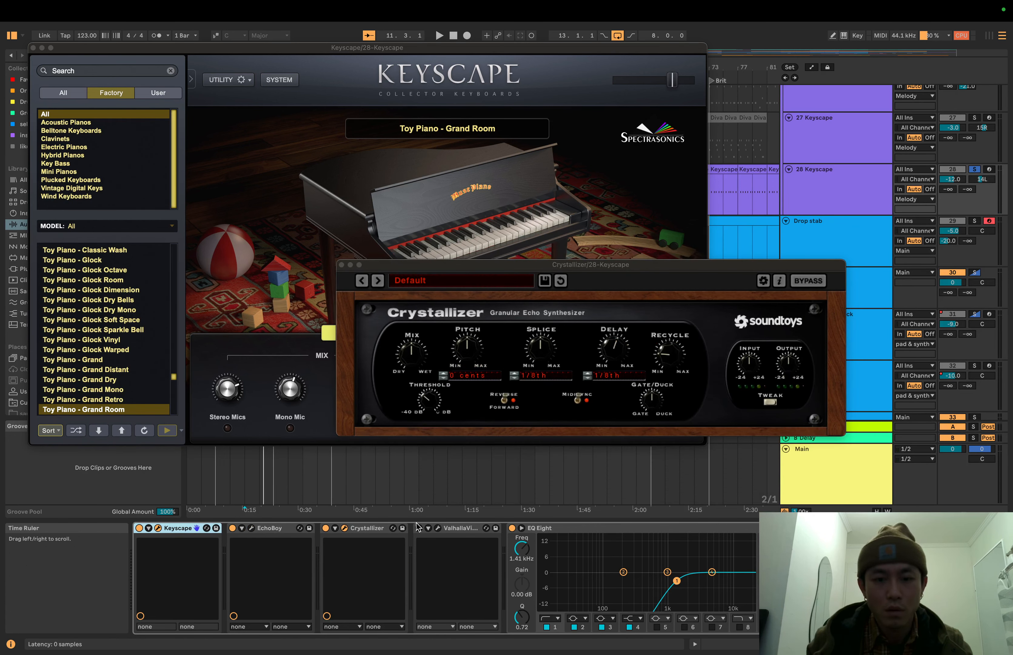
click(342, 265)
scroll(612, 577, right, 5)
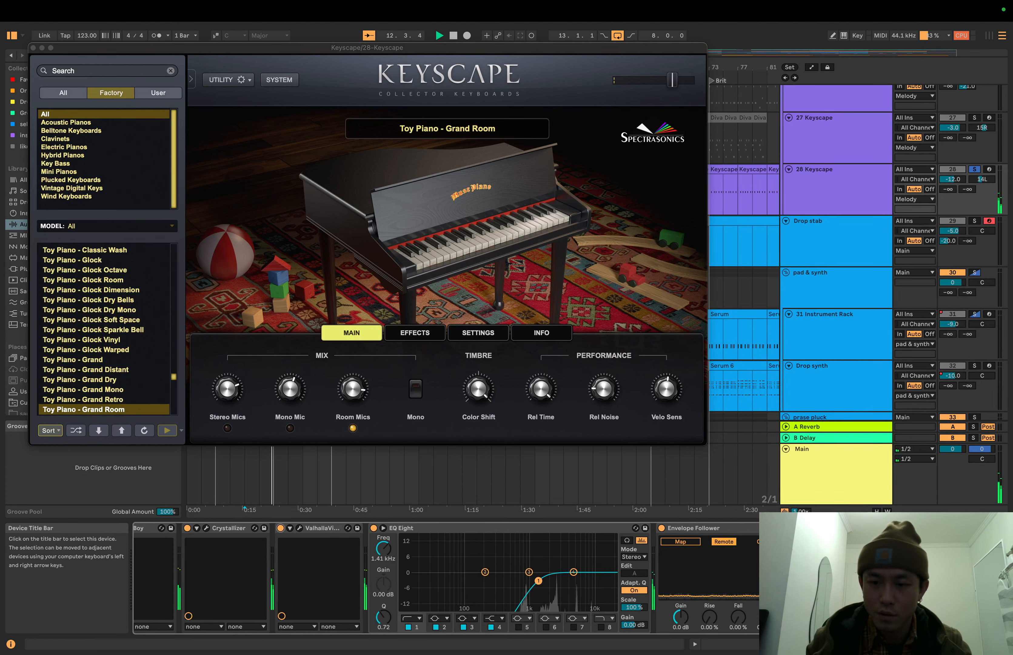
click(33, 47)
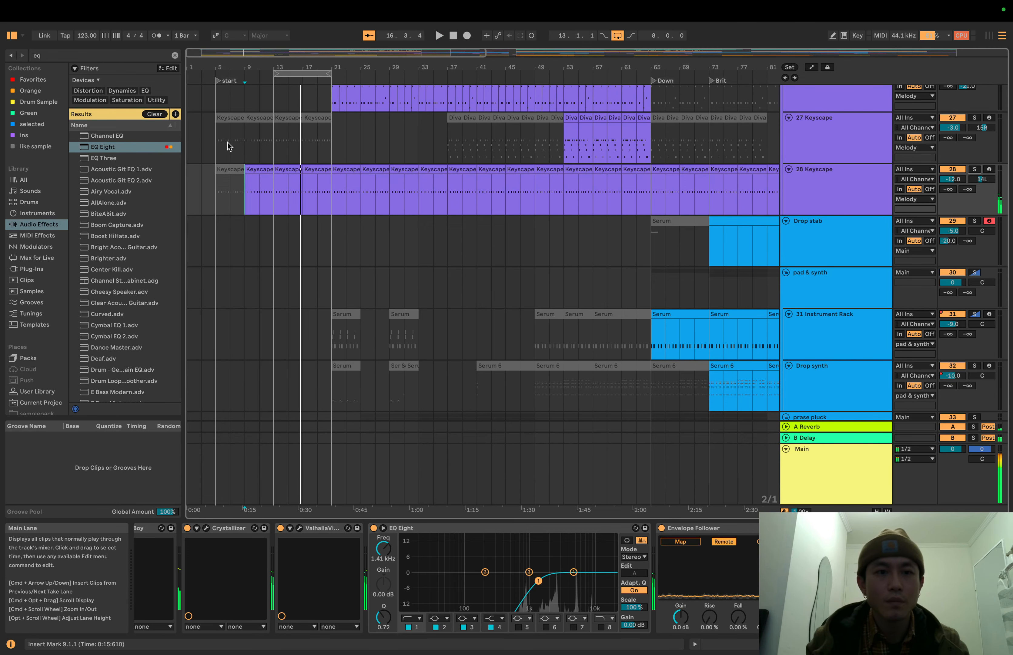
- Set the playback start at bar 21 on the Synth pluck track, select the Melody group and play
click(263, 157)
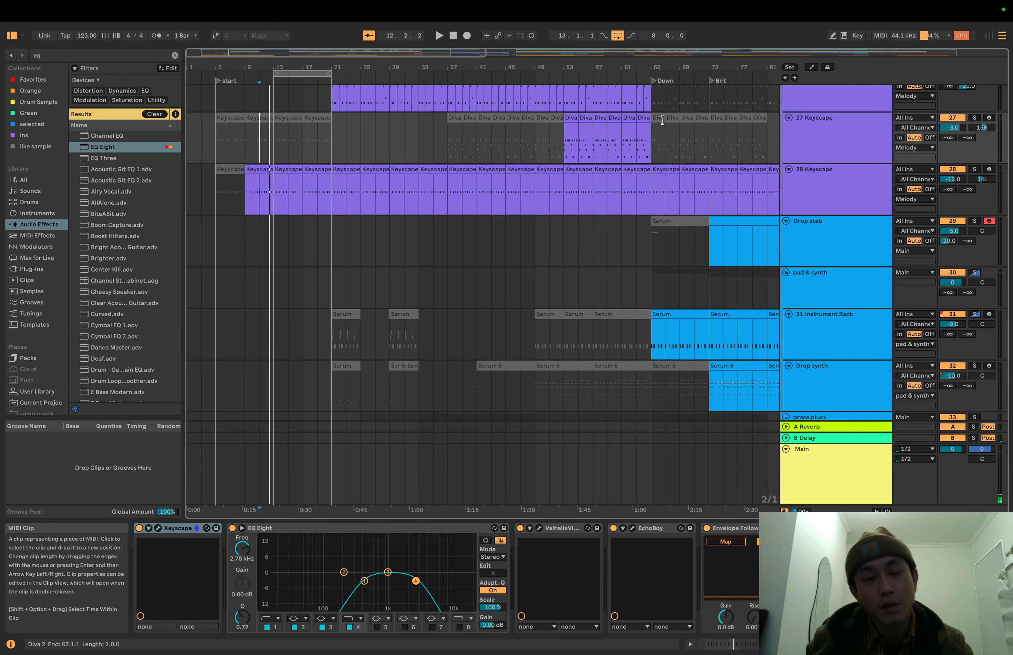
drag(319, 60, 319, 77)
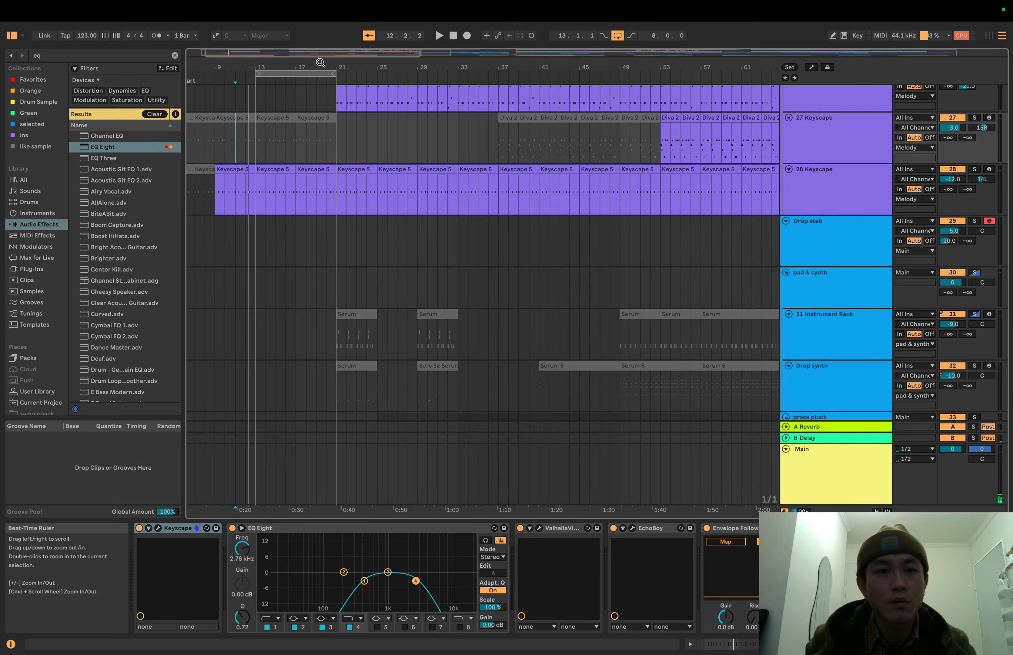
scroll(335, 134, up, 5)
click(335, 199)
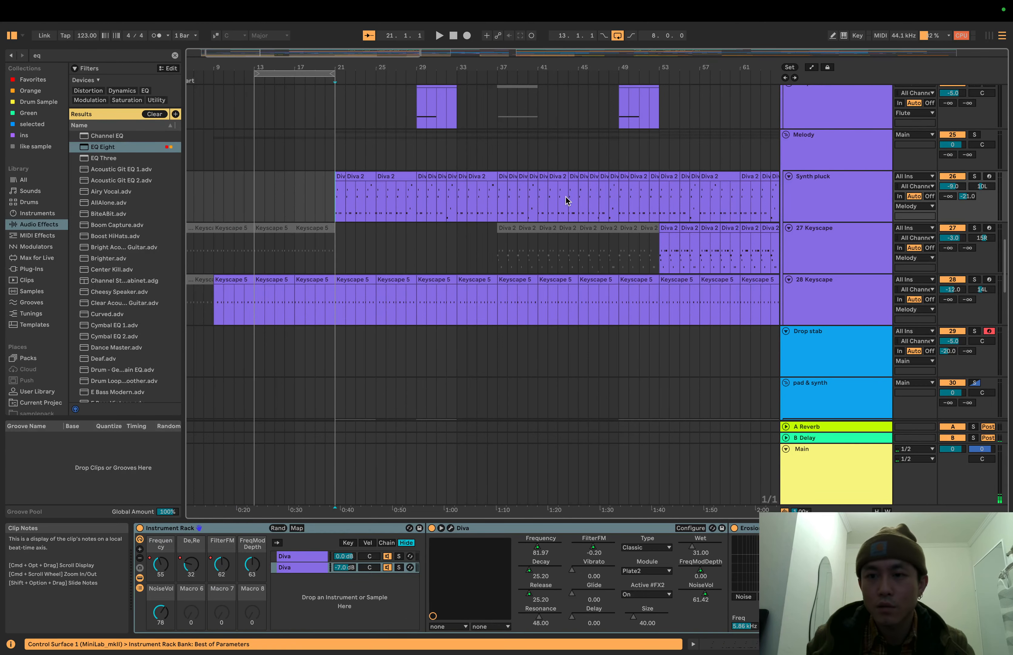
click(837, 160)
key(space)
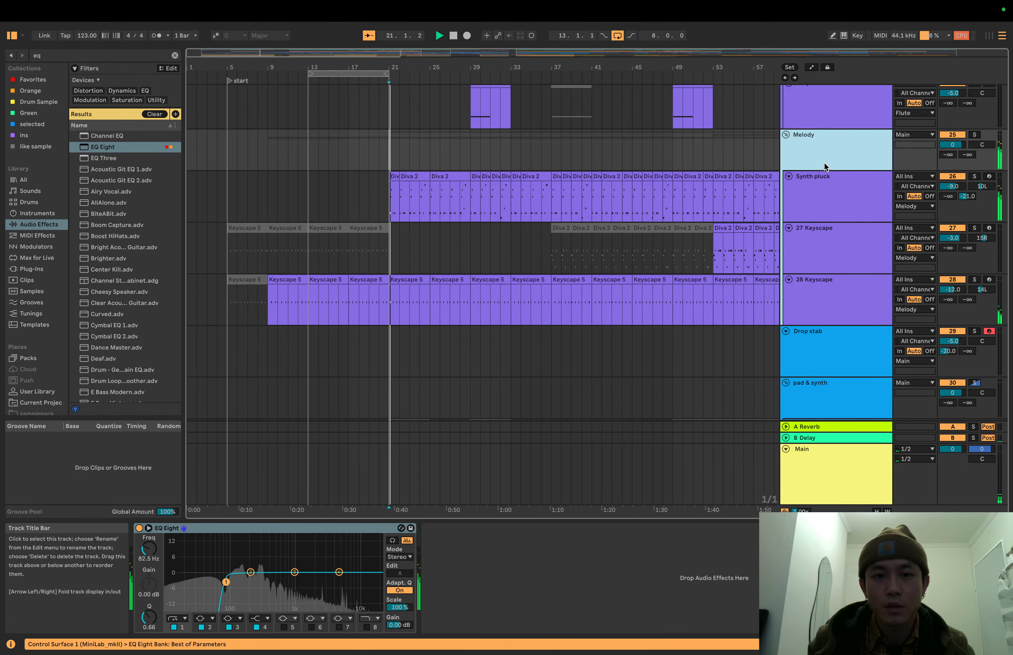
- Solo the Synth pluck track and inspect the plug-in window of its Instrument Rack's first Diva chain, closing it again
click(975, 176)
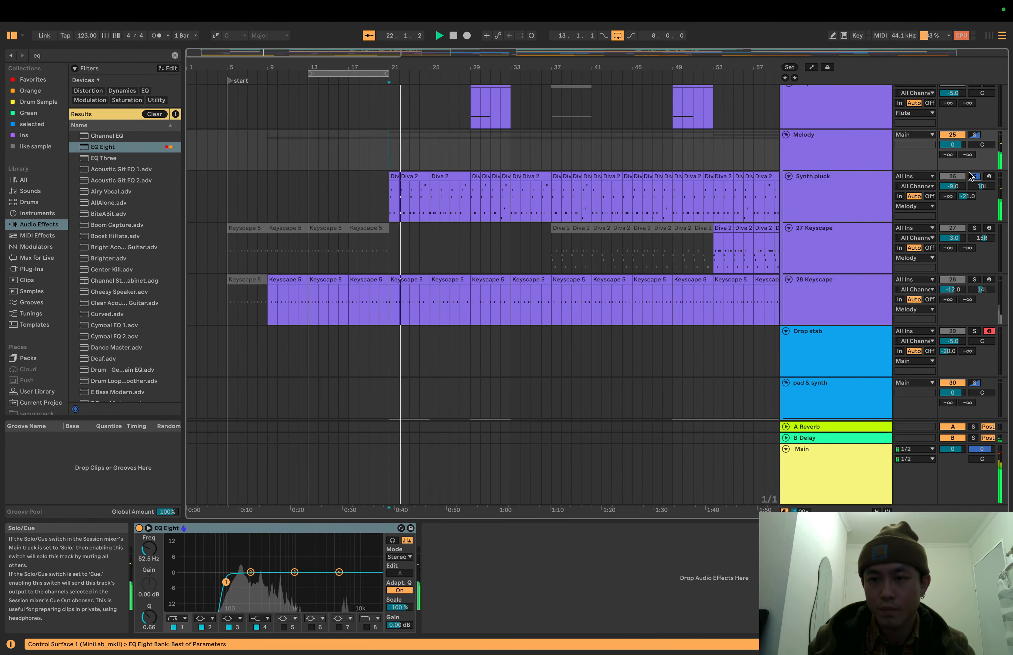
click(847, 201)
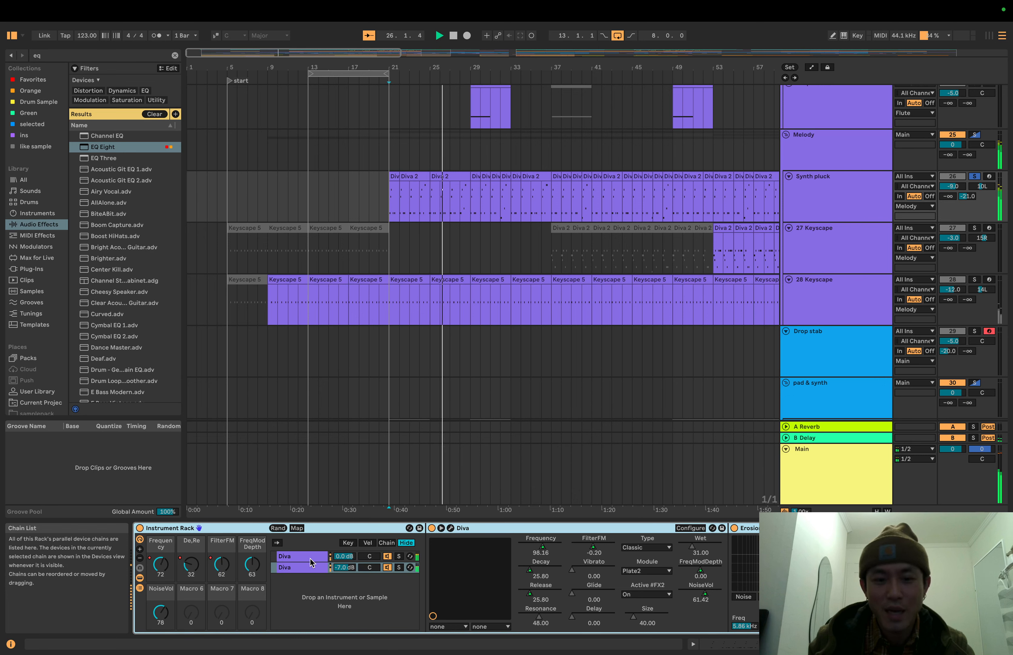
click(288, 556)
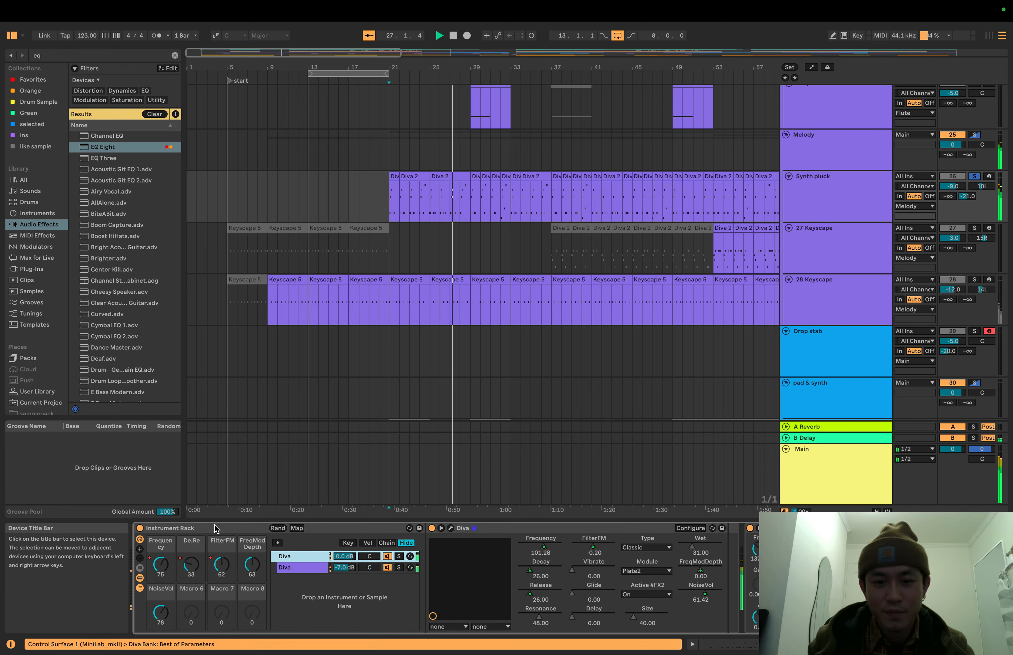
click(452, 528)
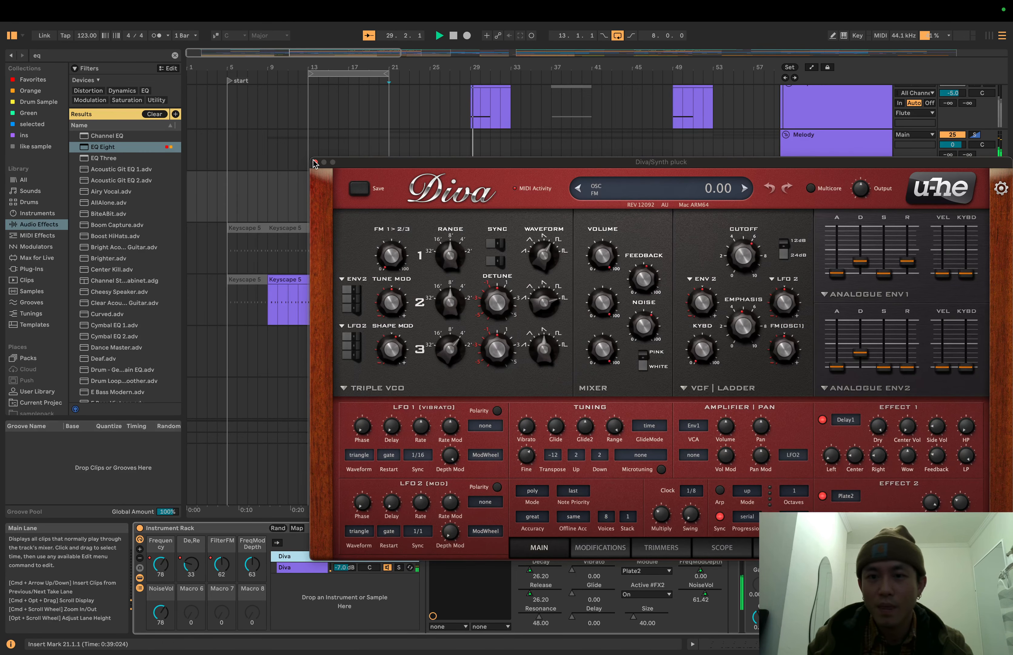
click(315, 162)
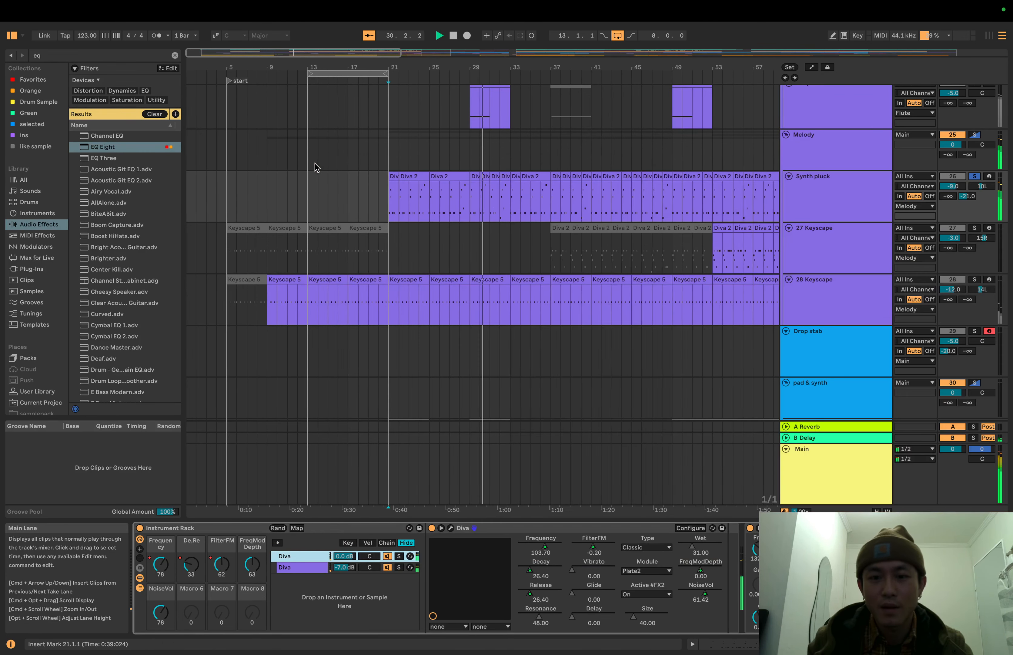
- Review the Synth pluck device chain and the Instrument Rack's macro mappings, and leave the mapping view
scroll(465, 528, right, 10)
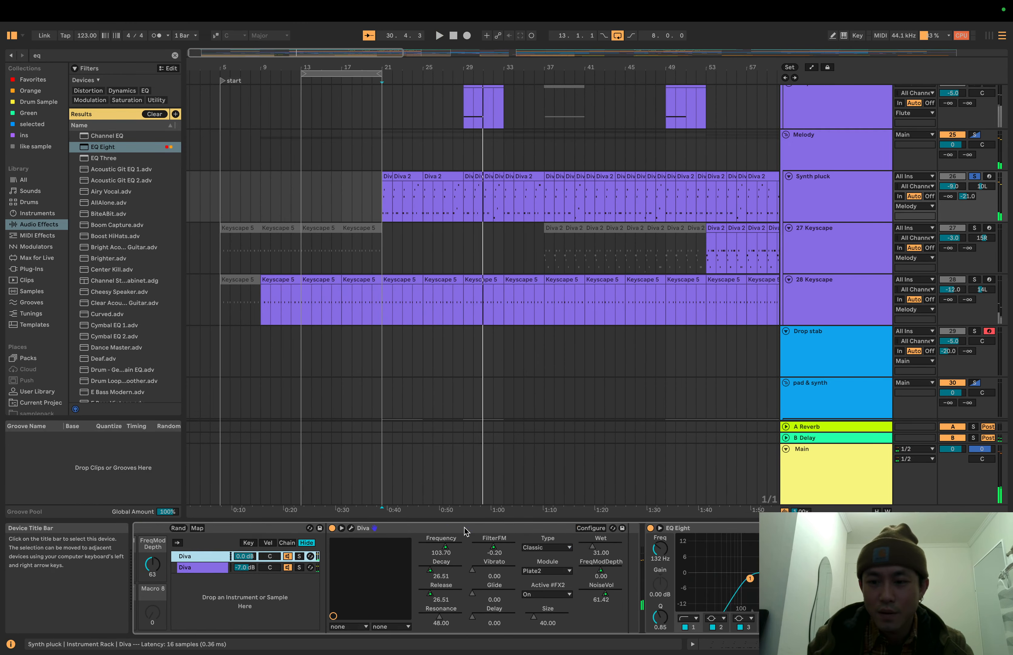
scroll(464, 530, left, 10)
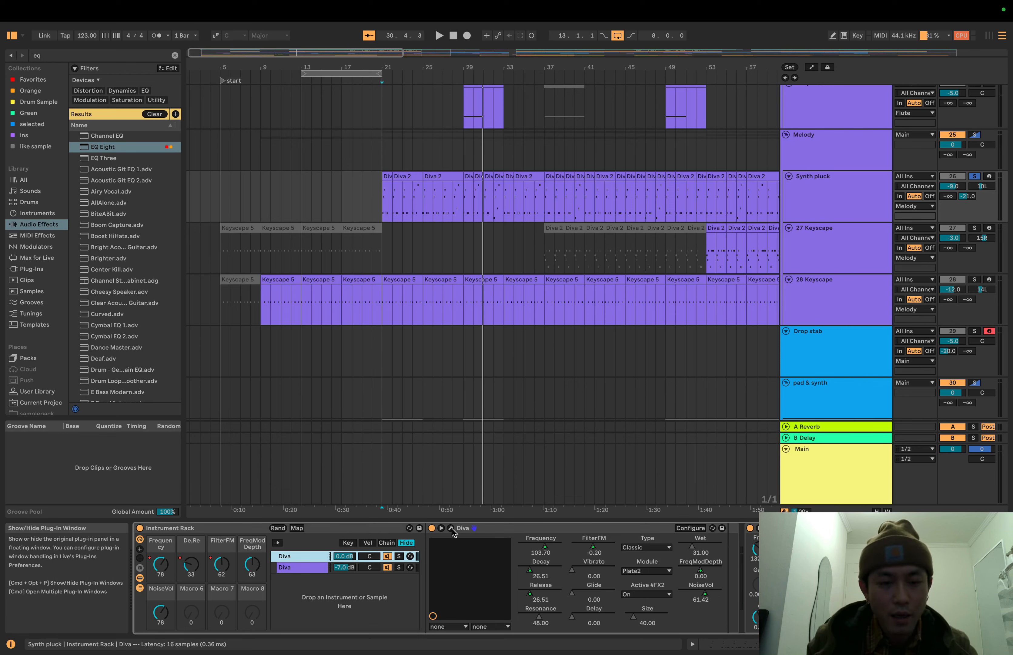
click(297, 528)
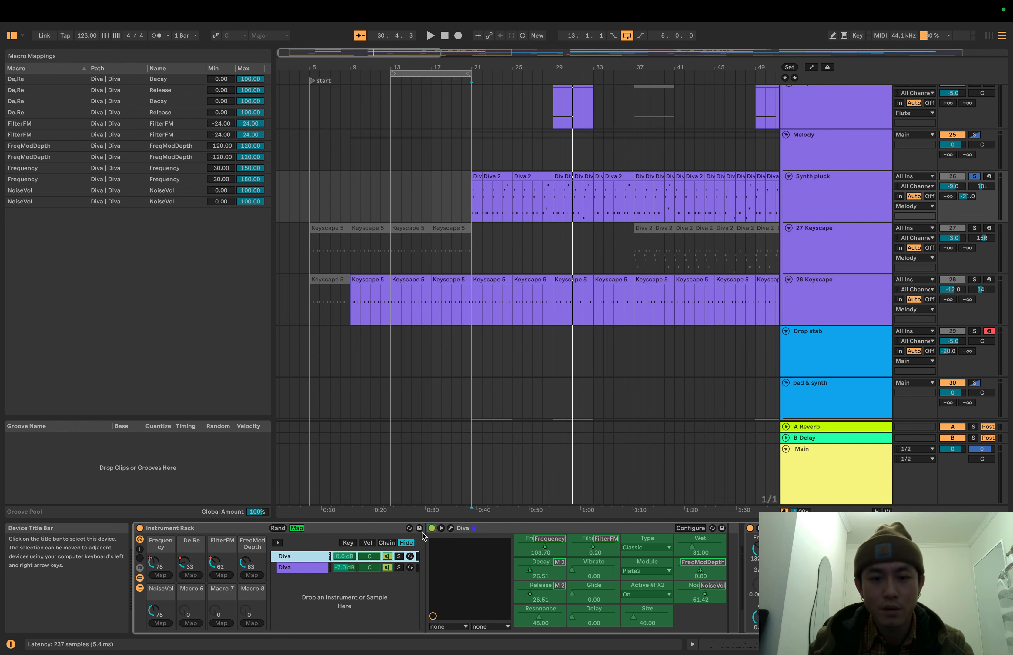
click(297, 527)
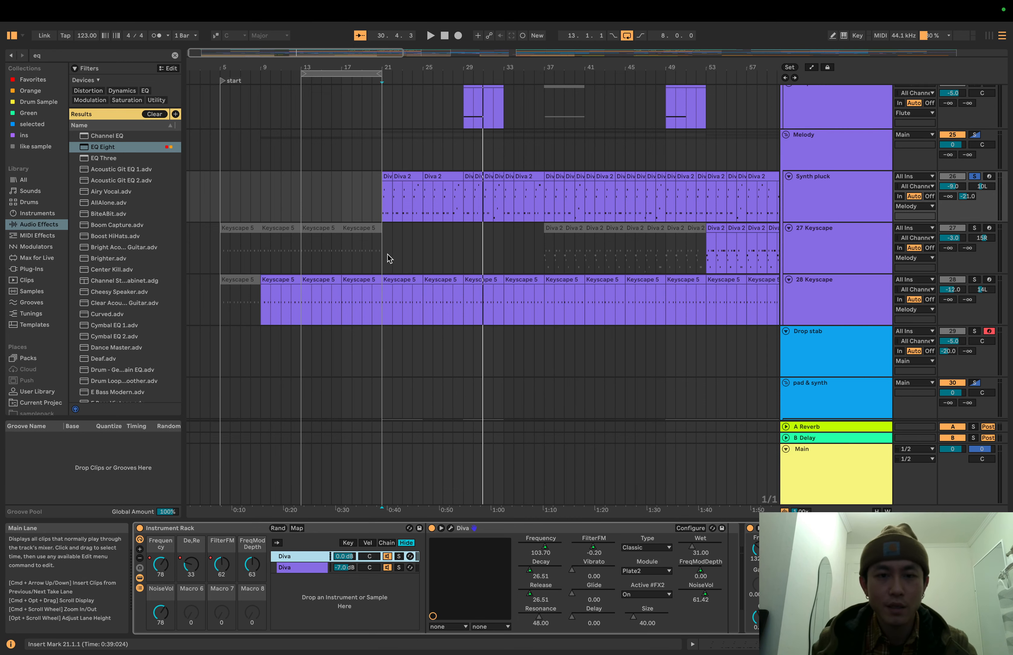
- Play the Synth pluck part from about bar 22, then look through its effects chain and the EchoBoy plug-in window
click(391, 221)
key(space)
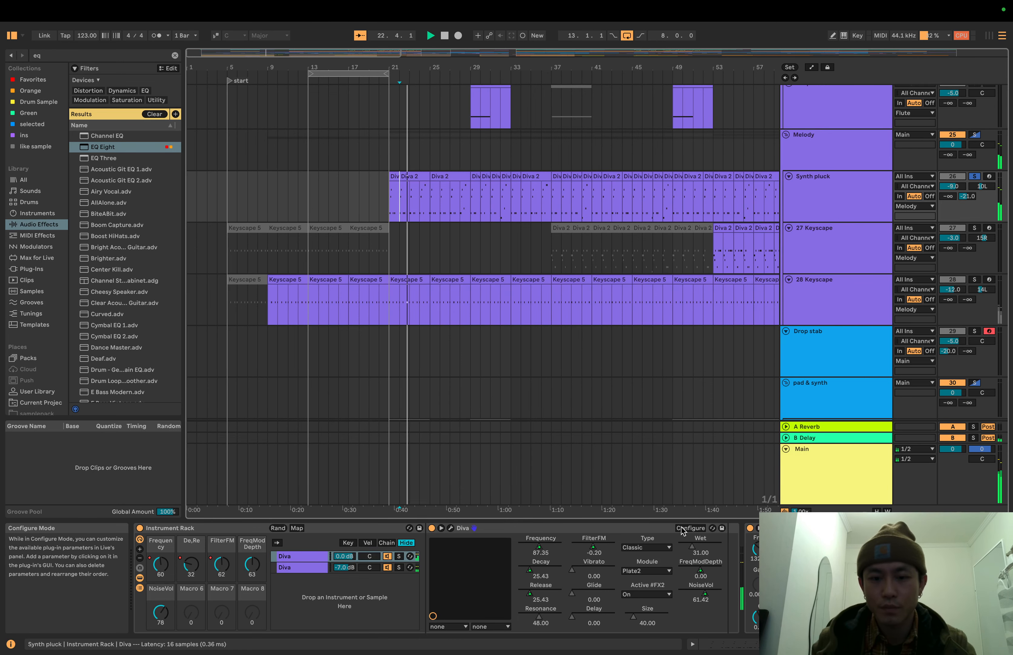
scroll(666, 541, right, 11)
scroll(453, 528, right, 6)
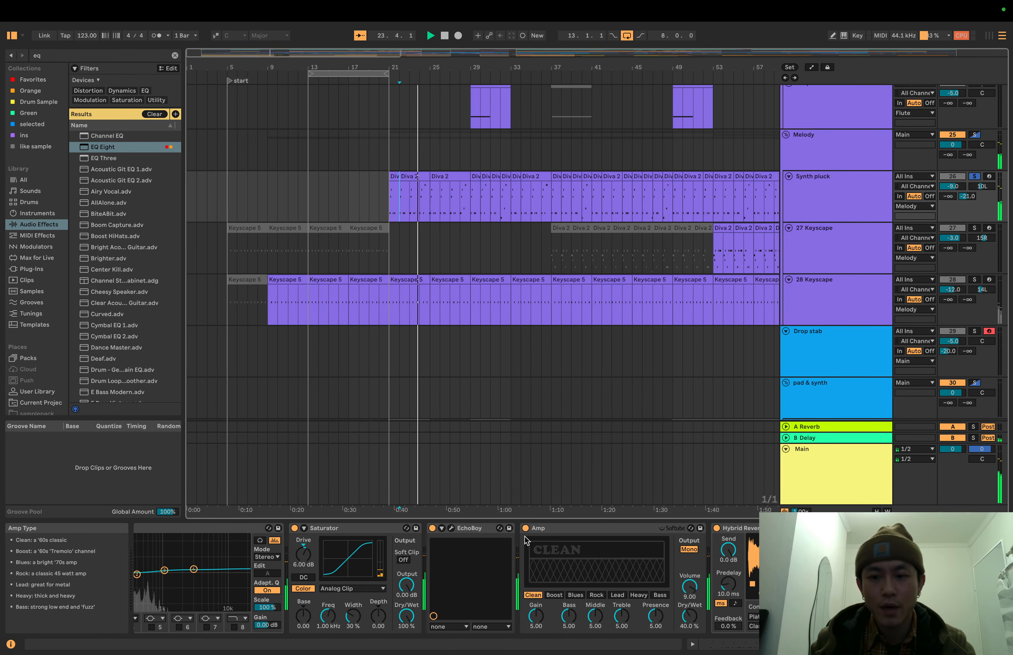
key(space)
click(452, 529)
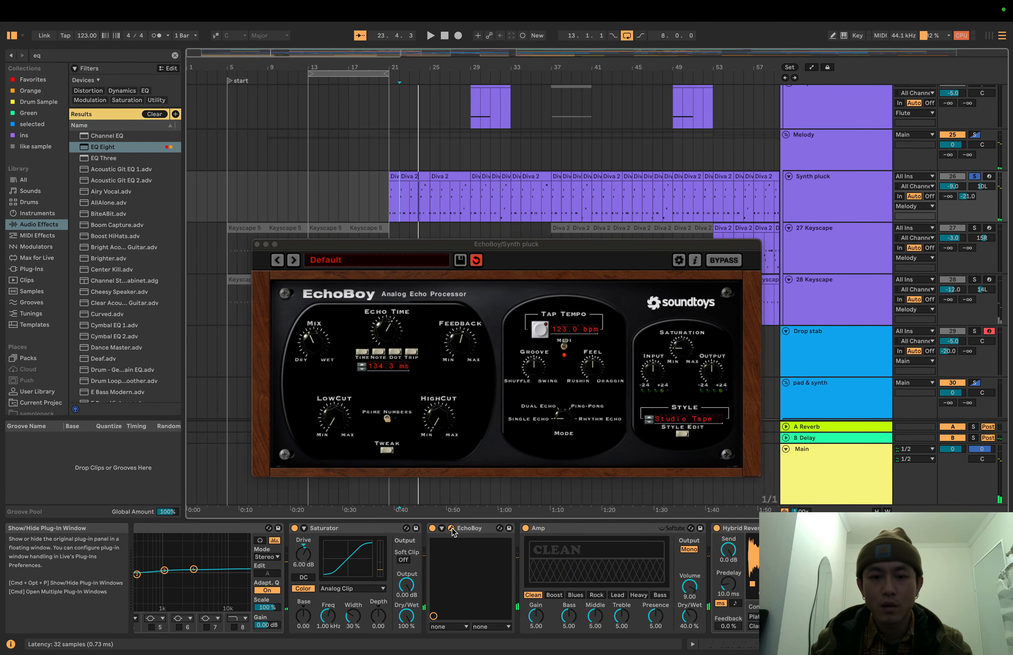
click(257, 244)
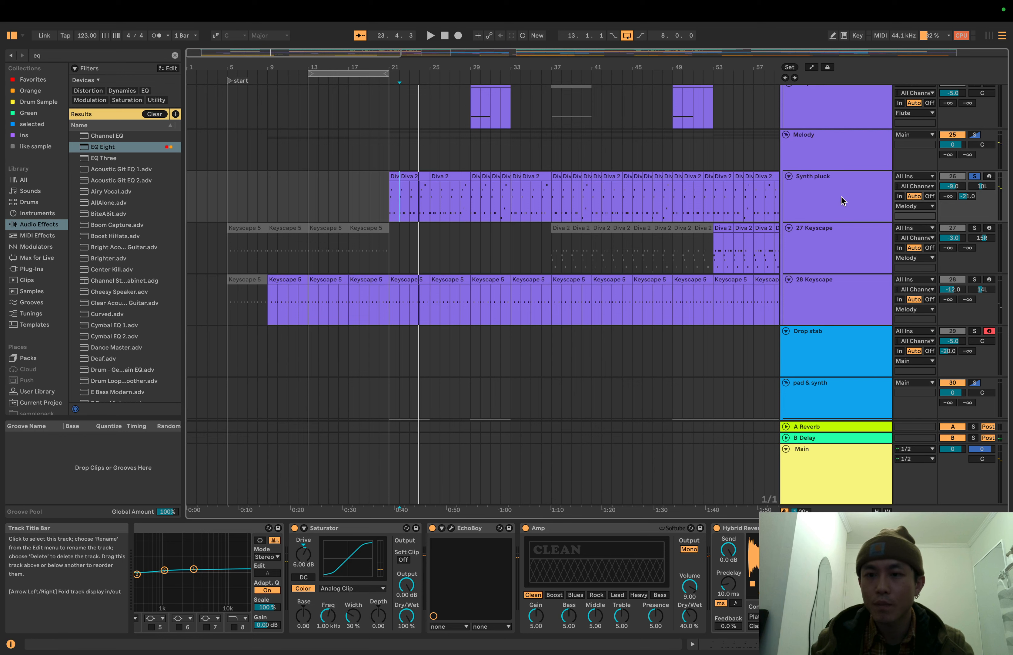
- Show the automation lanes and display EchoBoy's Echo1Time envelope on the Synth pluck track
click(853, 194)
key(a)
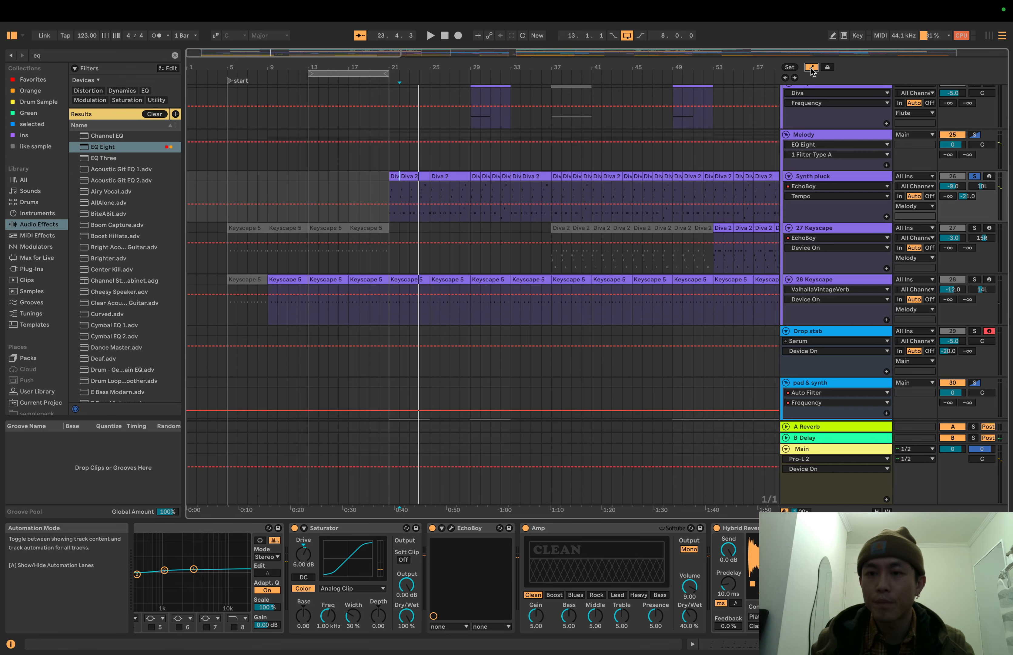
click(805, 194)
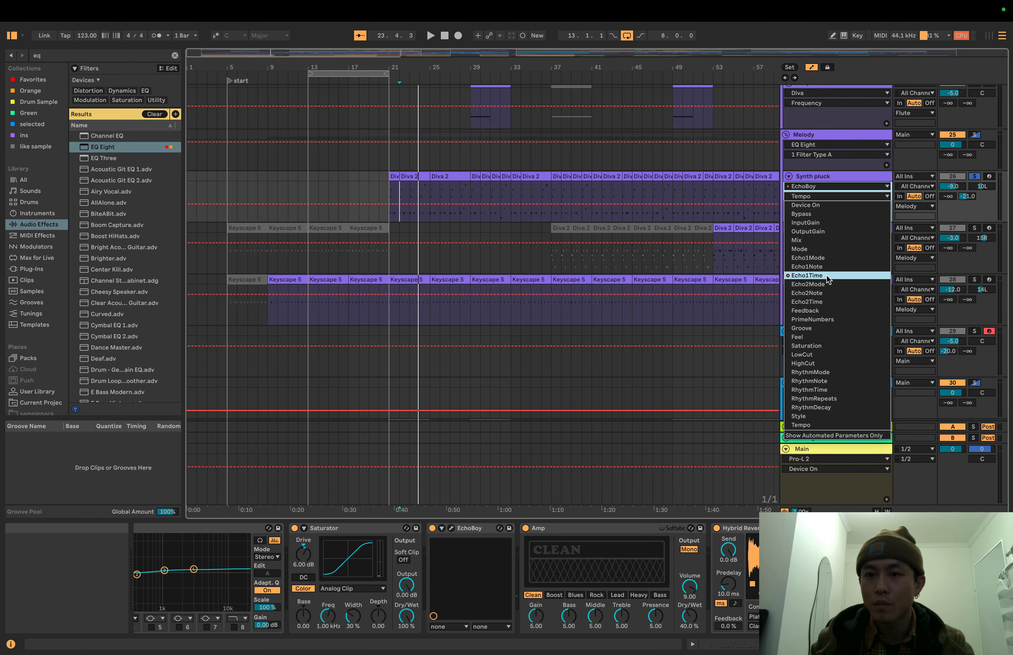
click(804, 275)
- Audition the Echo1Time automation dips on Synth pluck by playing from bars 33, 34 and 41
click(515, 211)
key(space)
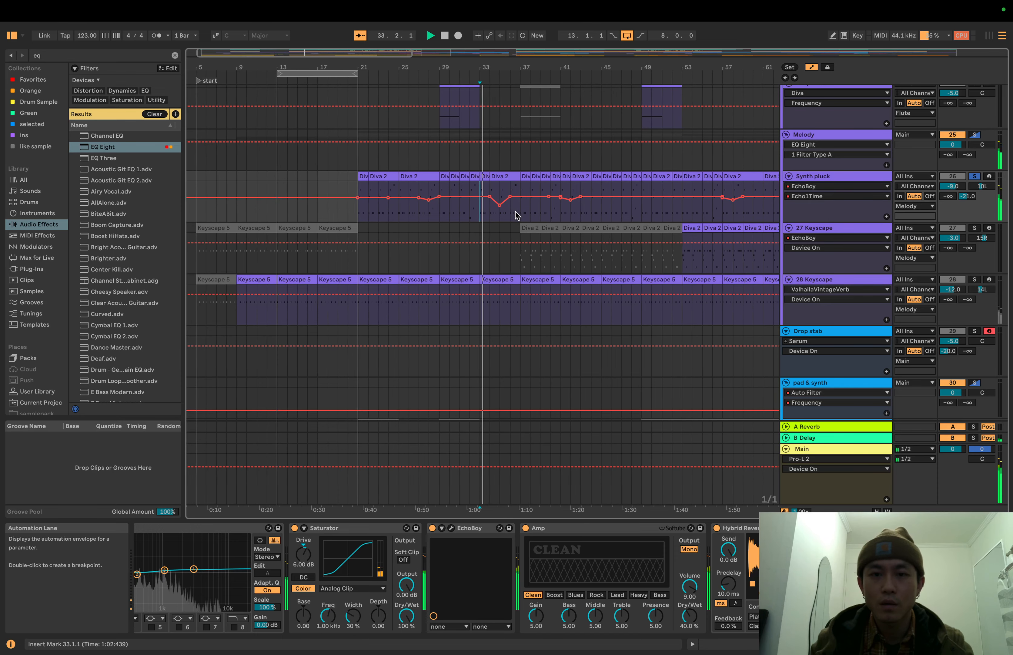
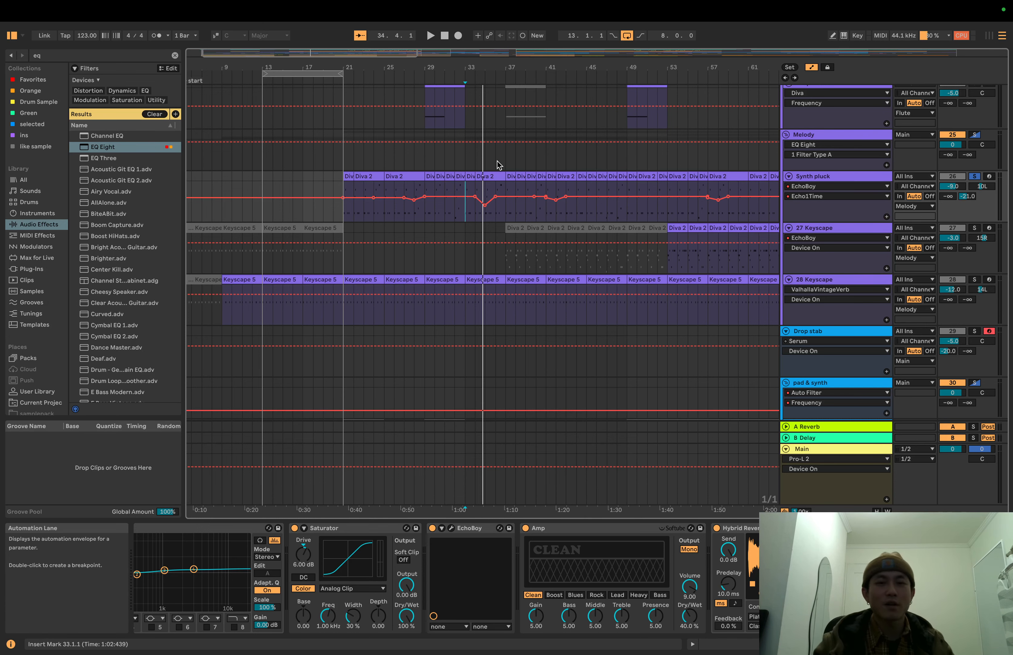
drag(480, 70, 467, 170)
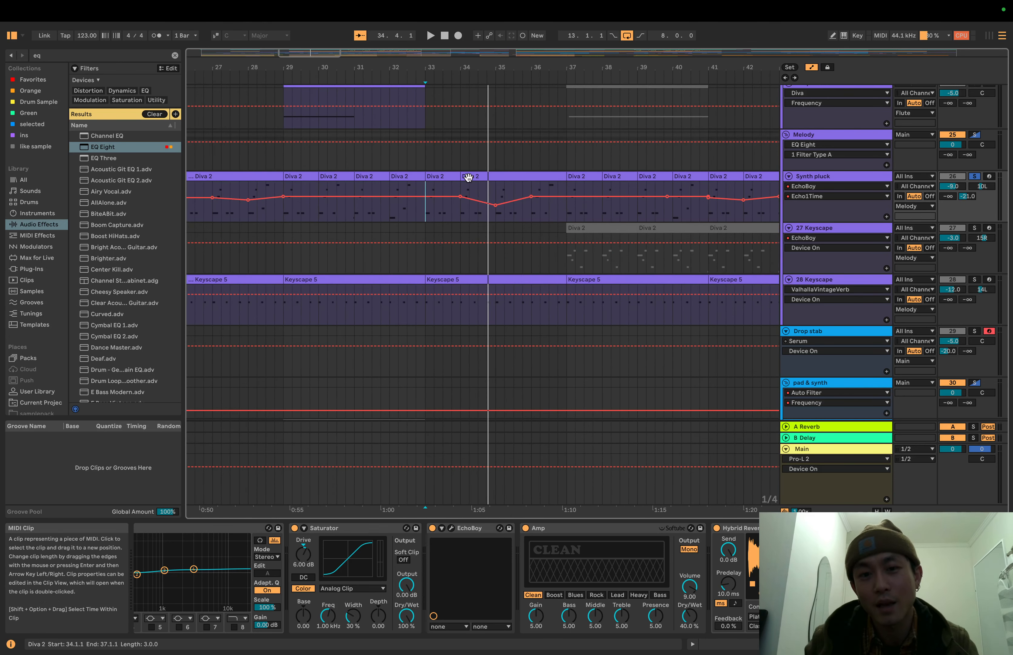
click(463, 161)
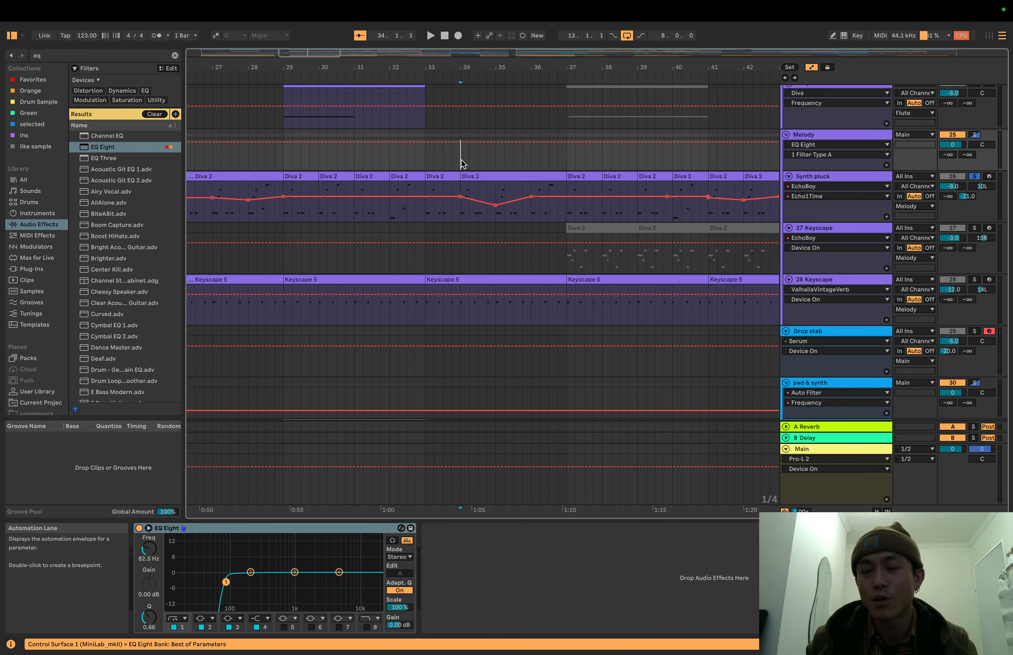
key(space)
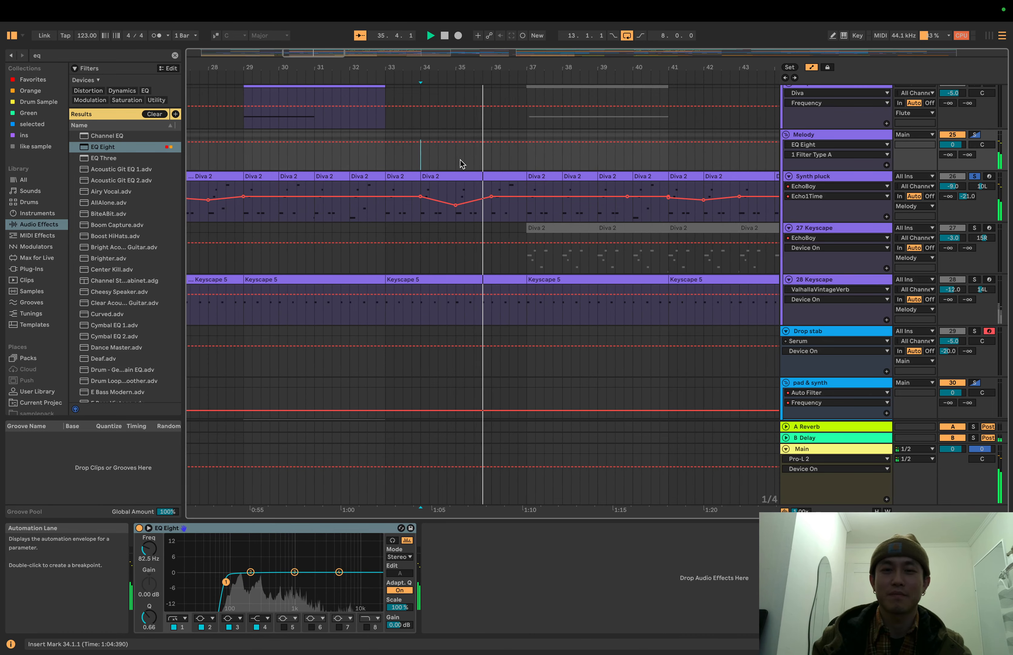
key(space)
drag(523, 65, 523, 53)
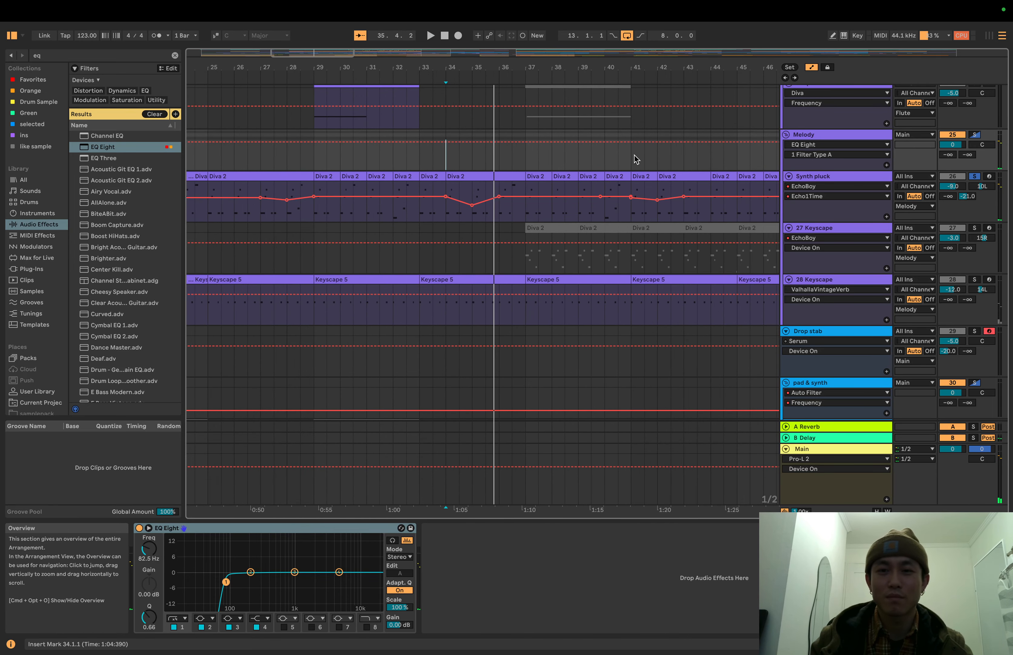
click(635, 160)
key(space)
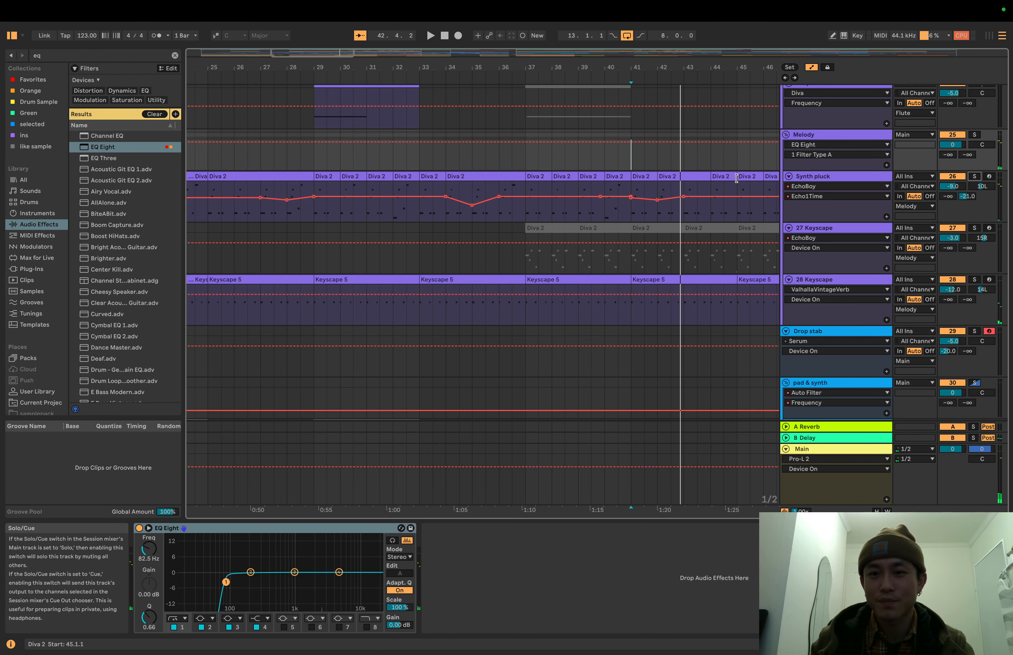
- Play the 27 Keyscape part from bar 53, solo its track and look through its effects chain
scroll(535, 230, left, 2)
scroll(412, 252, down, 3)
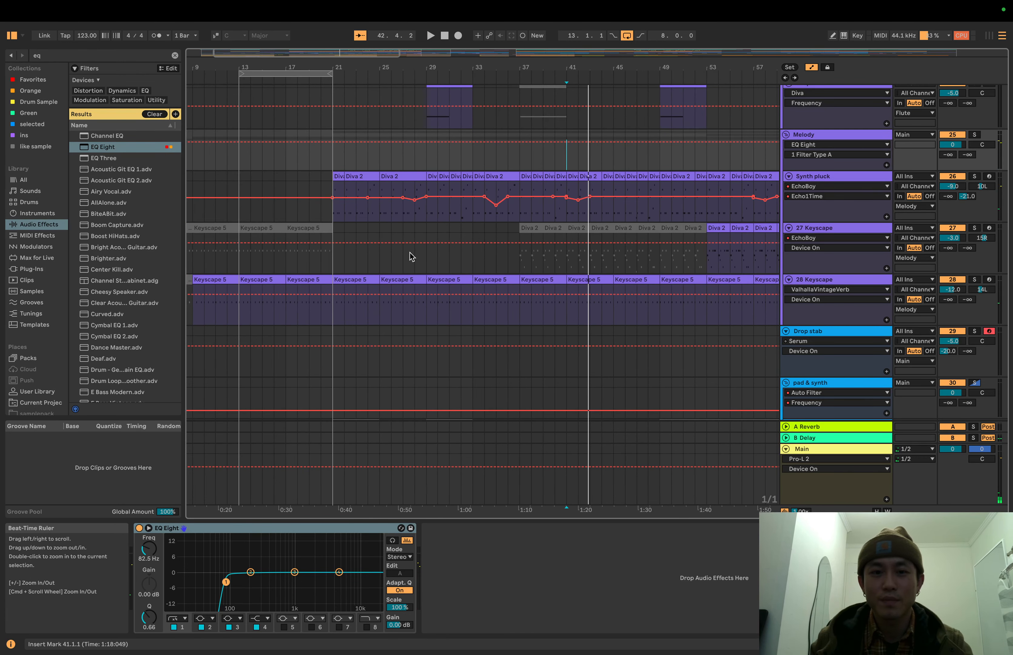
click(378, 262)
scroll(794, 230, down, 1)
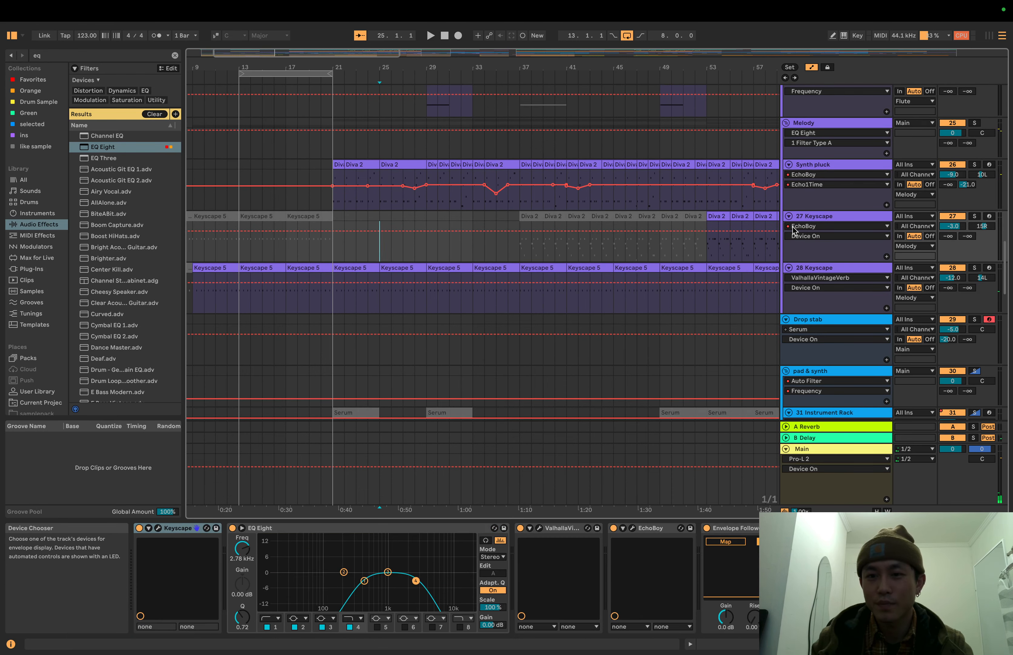
key(space)
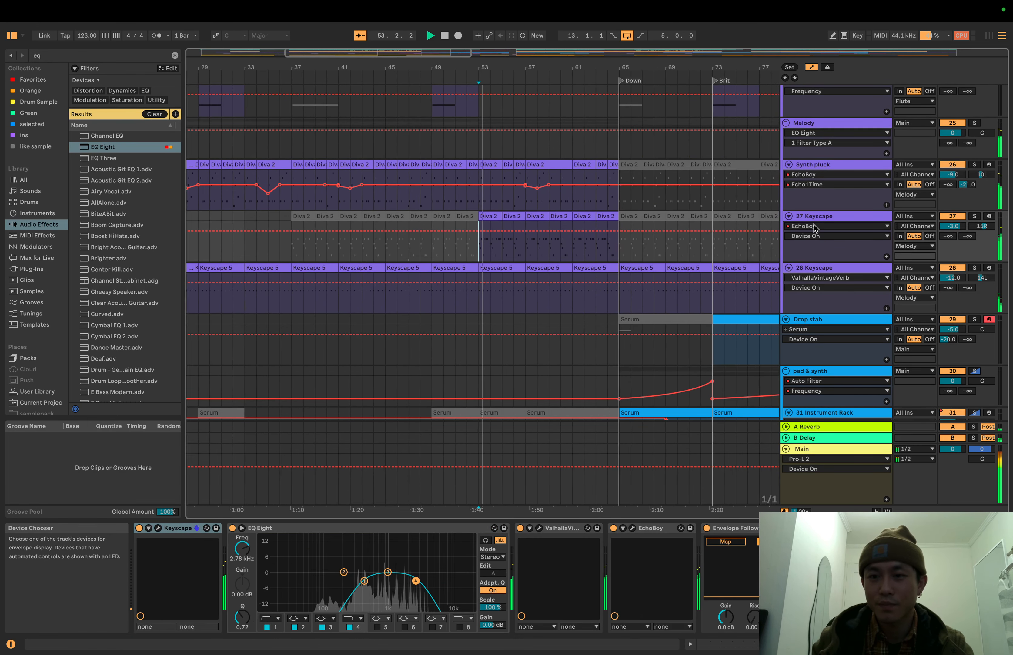
click(976, 217)
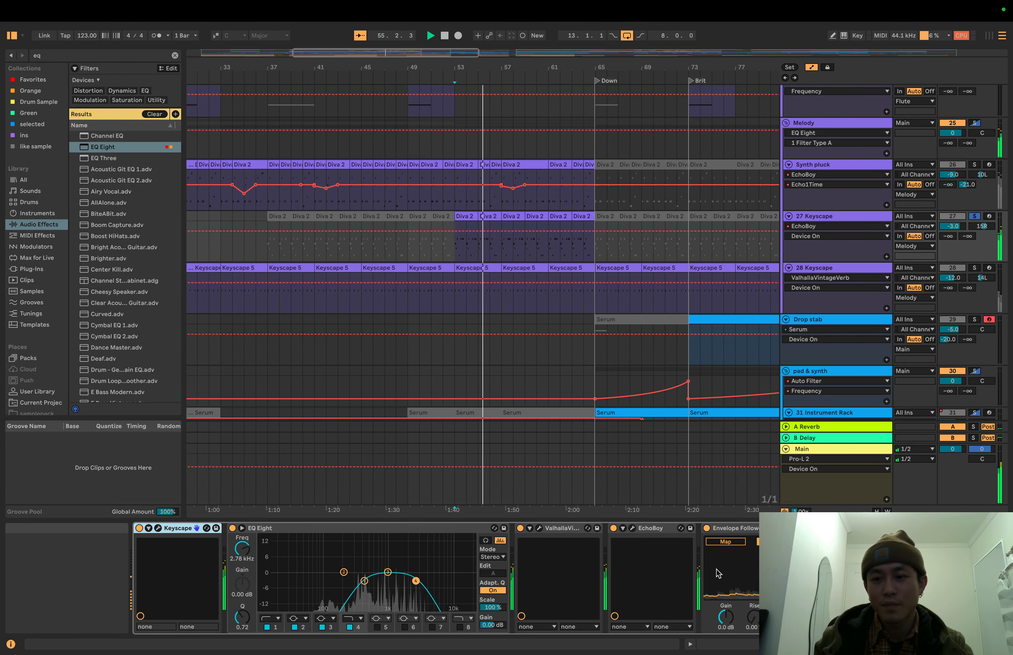
scroll(718, 573, right, 5)
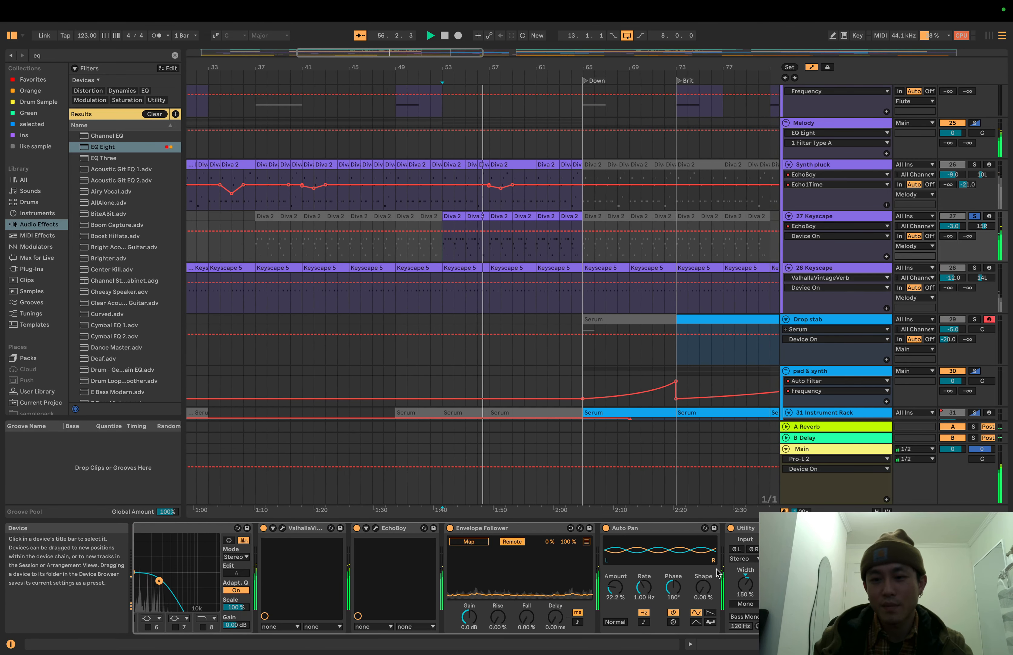
scroll(718, 573, left, 4)
scroll(718, 573, left, 2)
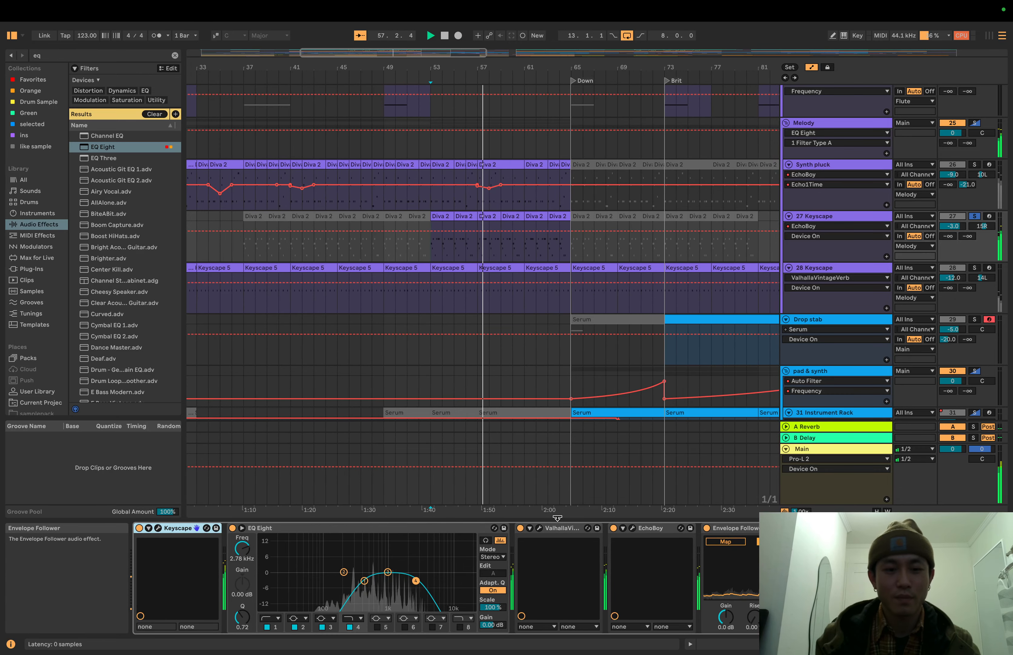
- Compare 27 Keyscape with its EQ Eight bypassed and enabled, unsoloing the track and replaying from bar 53
click(233, 528)
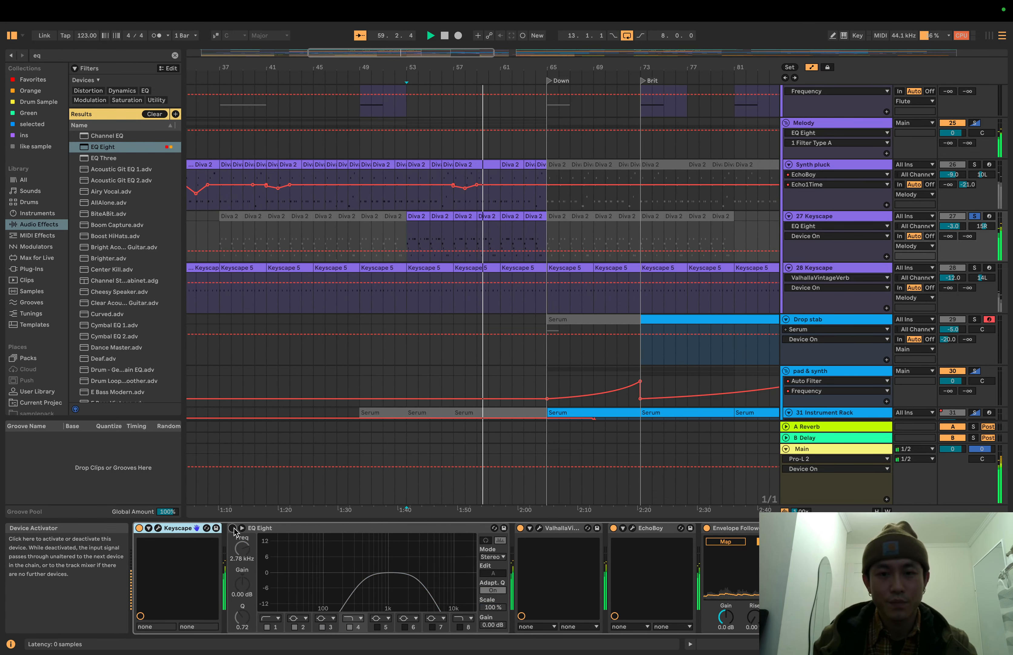
click(975, 217)
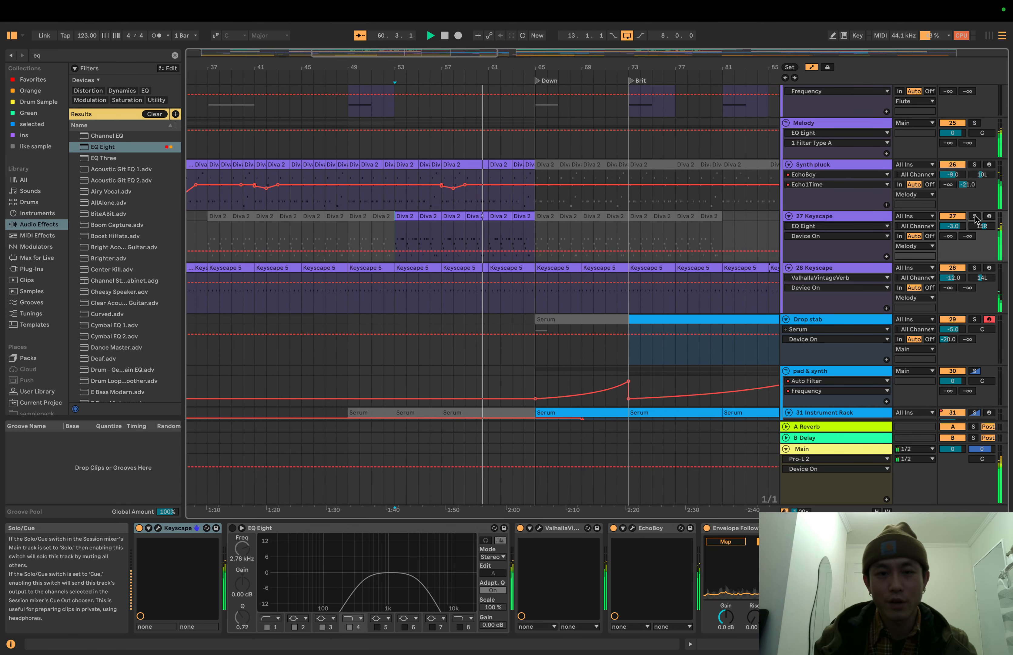
key(space)
key(space)
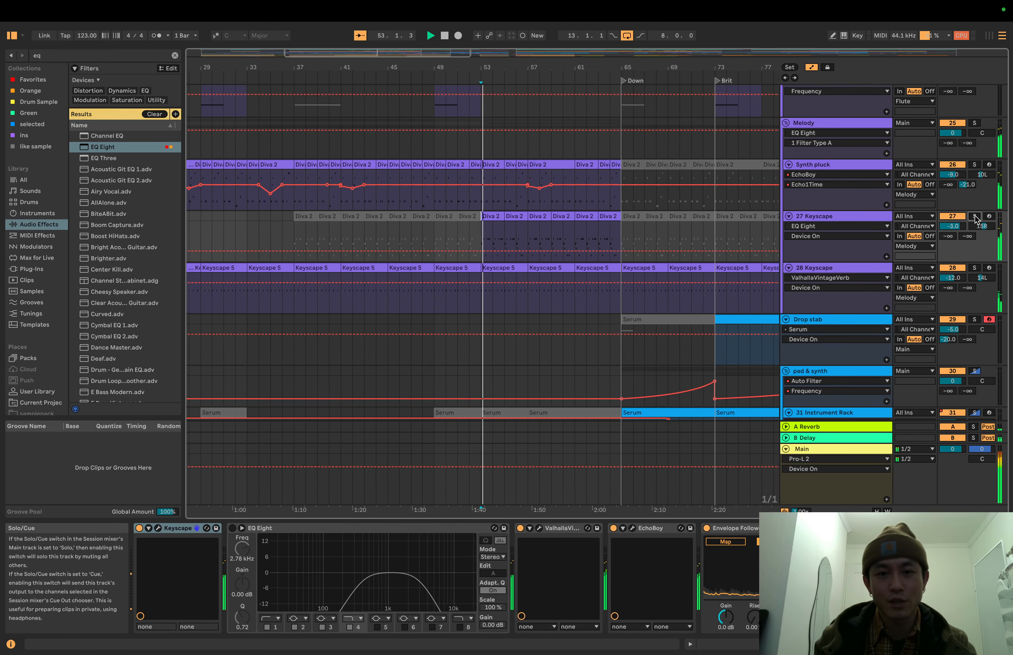
click(233, 529)
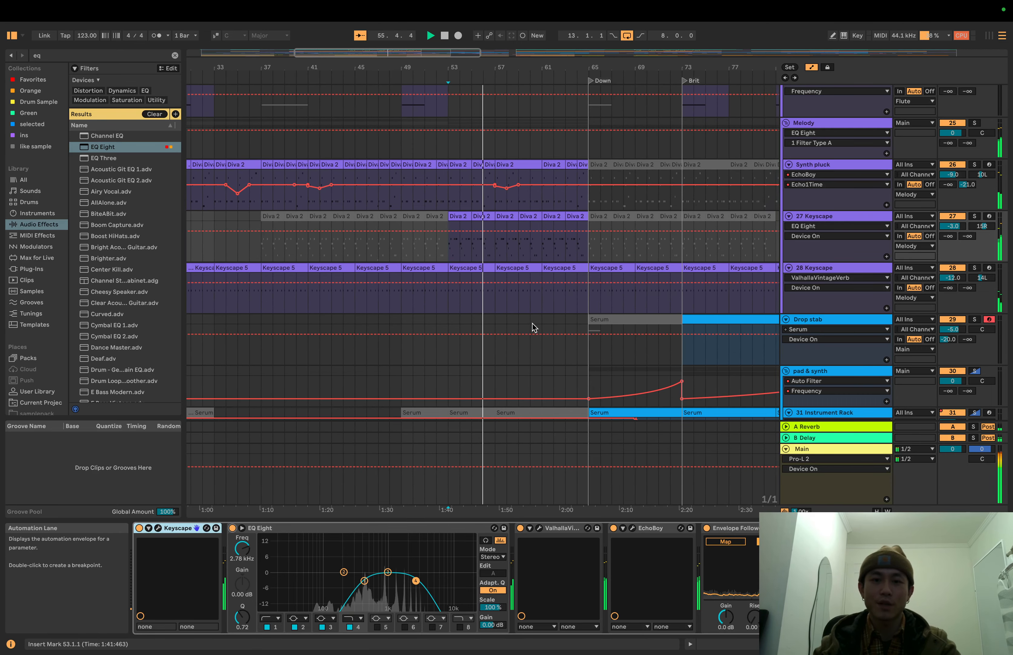
- Stop playback and look over the pad & synth and prase pluck tracks around the Down and Brit sections
scroll(533, 328, down, 3)
scroll(534, 328, up, 3)
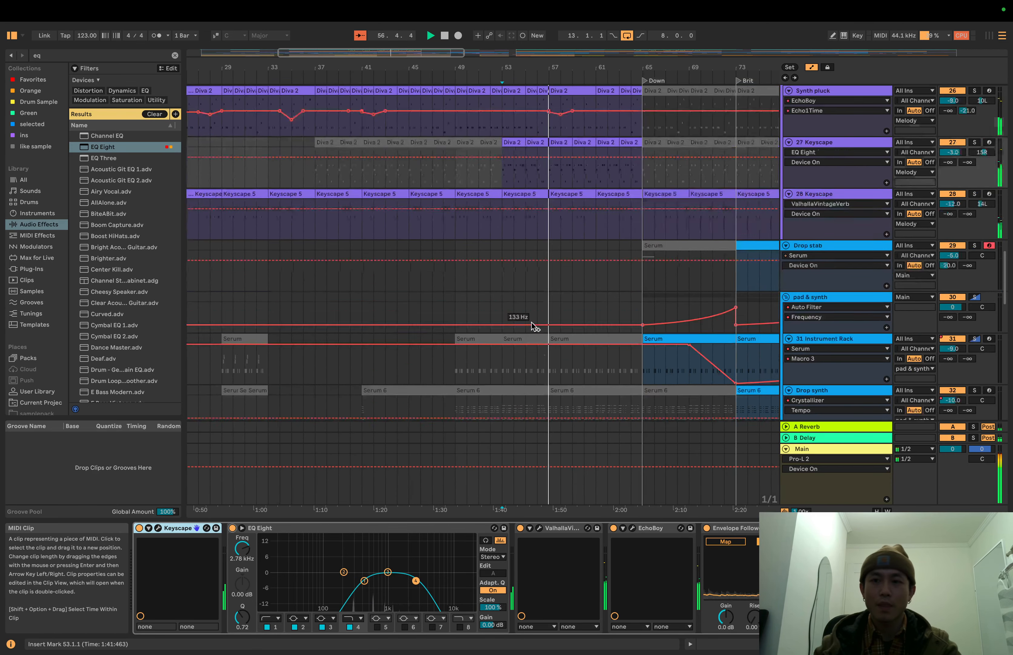
scroll(516, 343, down, 10)
key(space)
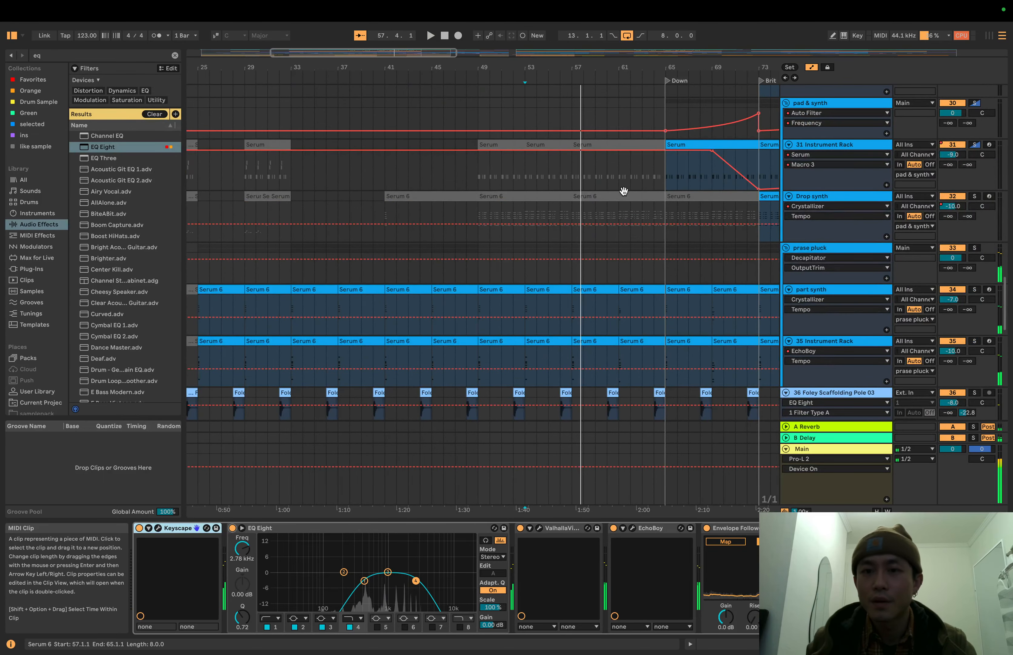
scroll(623, 190, down, 3)
scroll(625, 194, up, 8)
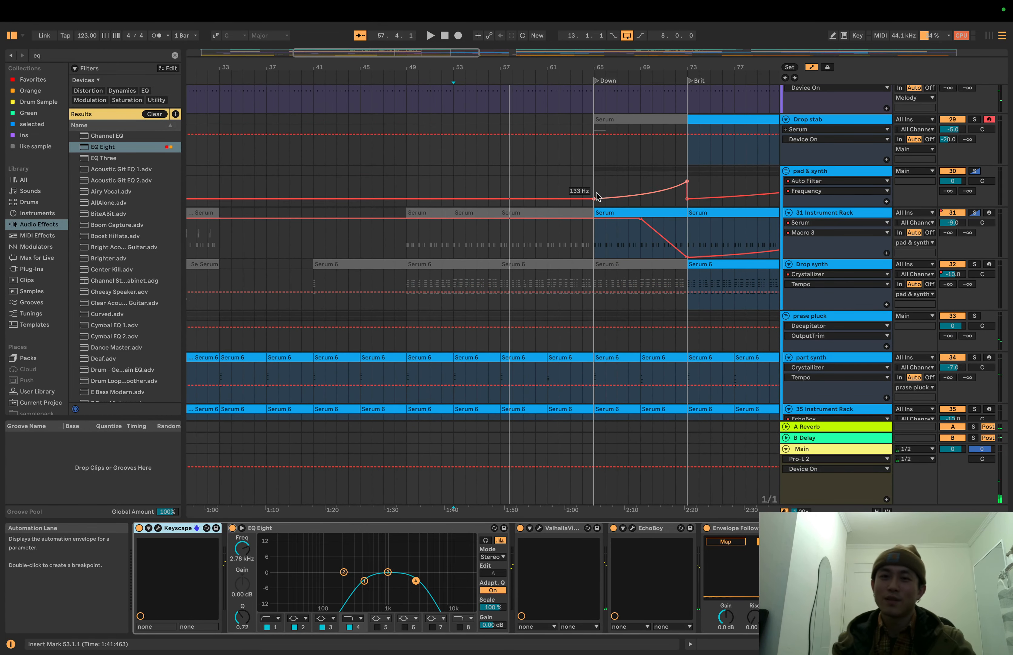
scroll(597, 196, up, 1)
scroll(596, 196, right, 2)
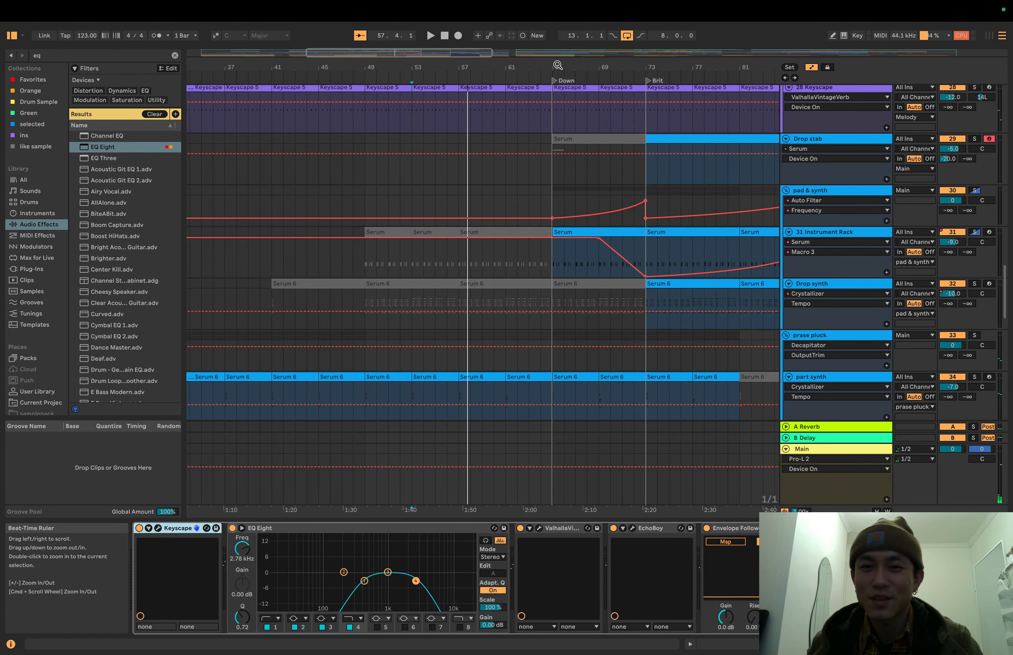
drag(558, 67, 557, 81)
scroll(563, 205, down, 2)
scroll(541, 165, down, 1)
scroll(541, 165, right, 1)
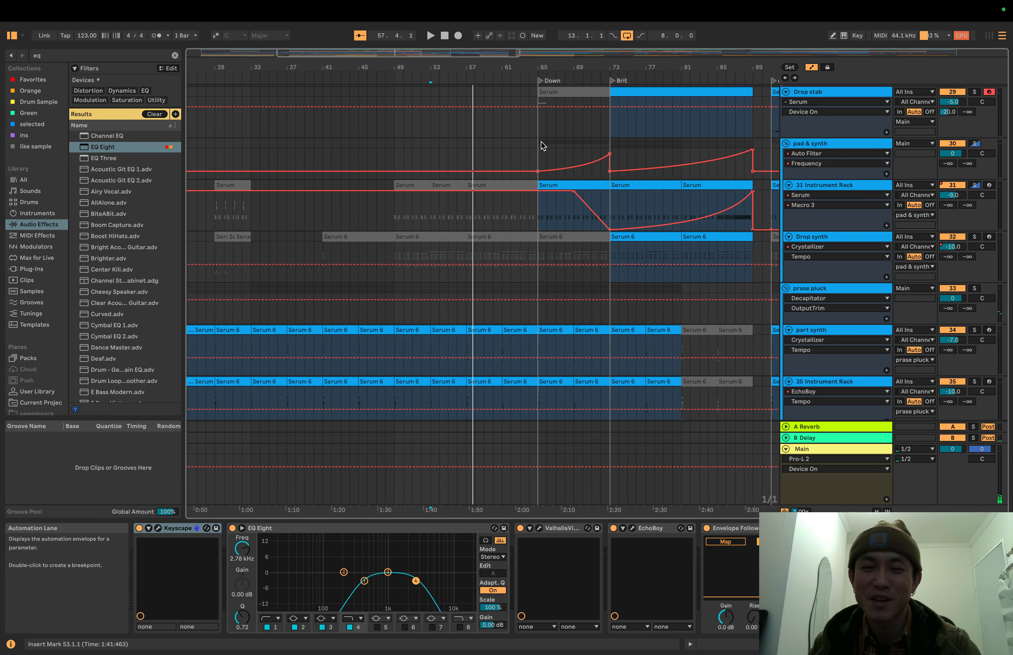
scroll(528, 162, up, 6)
- Play the pad & synth group in solo from the Down marker at bar 65
click(541, 282)
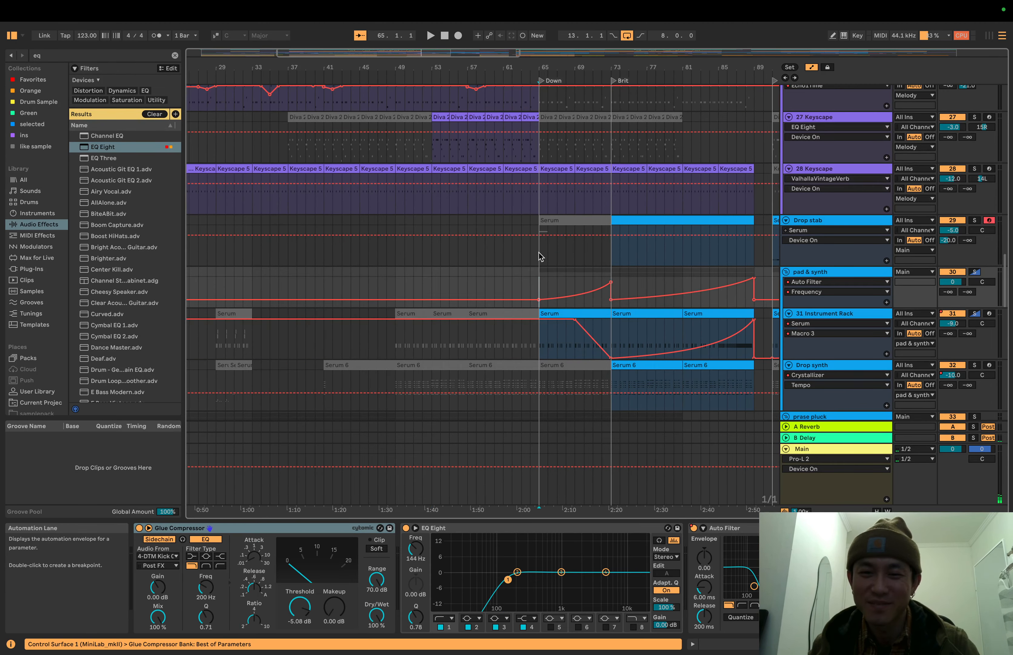
scroll(540, 257, down, 5)
scroll(543, 243, down, 3)
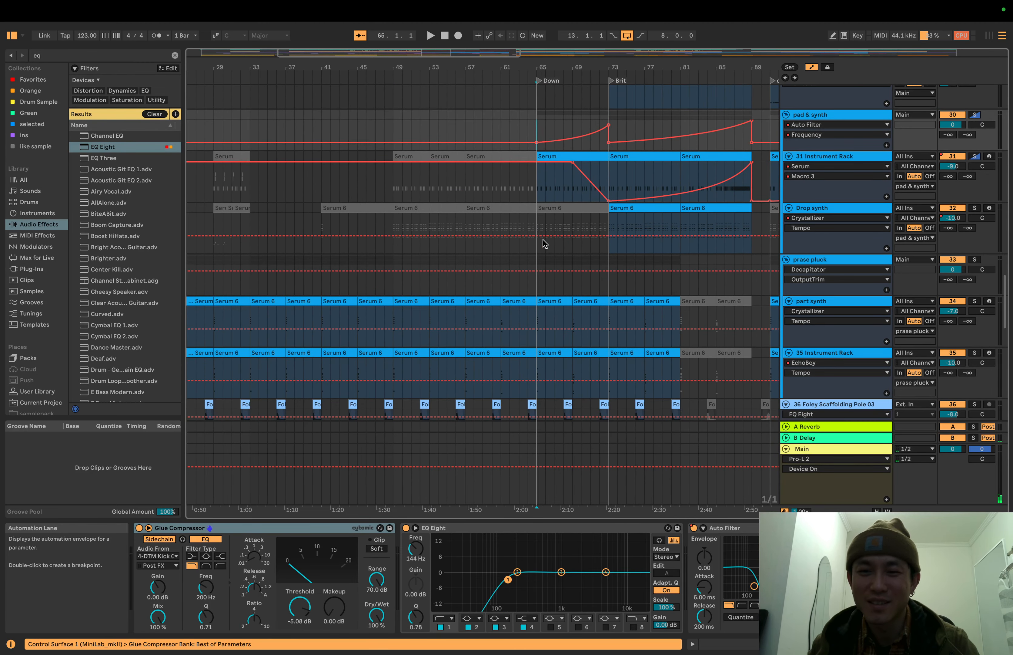
scroll(577, 163, up, 3)
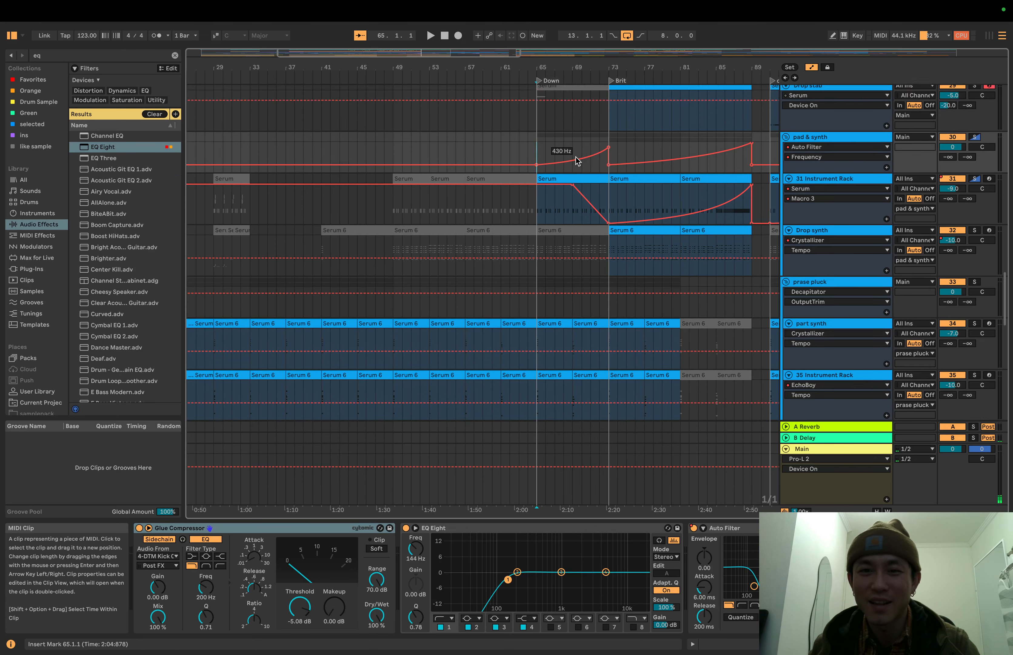
key(space)
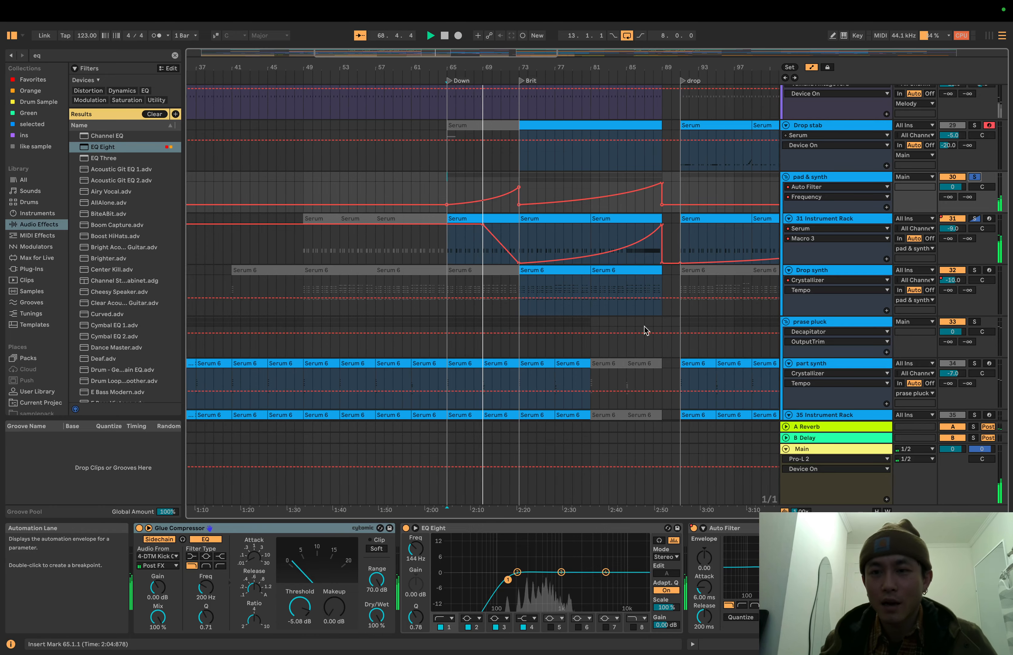
- Open the first Serum in 31 Instrument Rack and inspect its Tone pluck Onizmik oscillators and OSC B wavetable categories
click(841, 219)
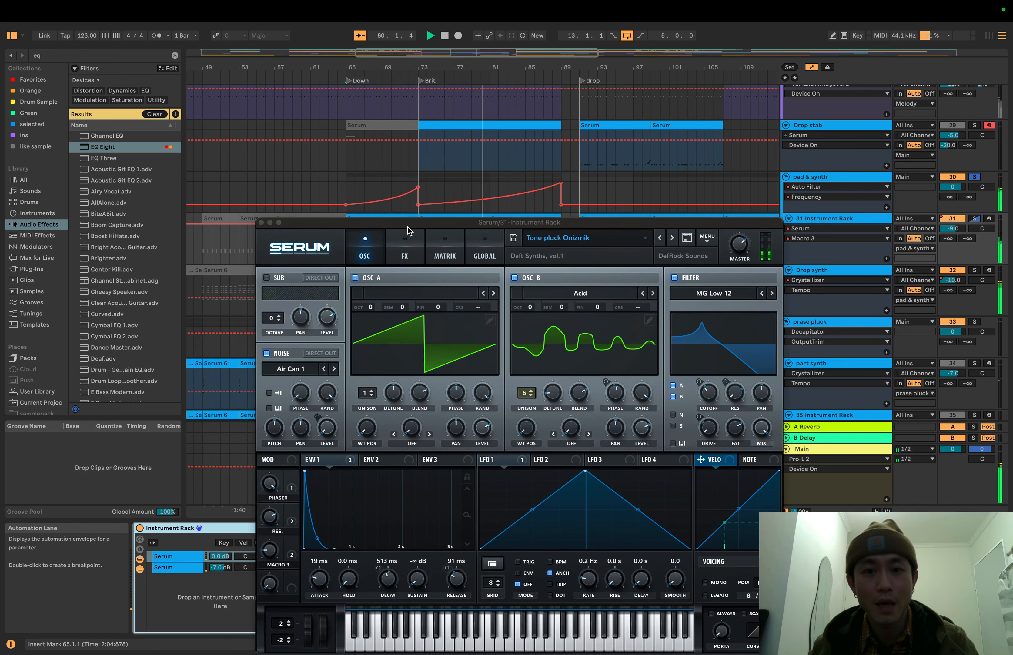
drag(408, 223, 560, 101)
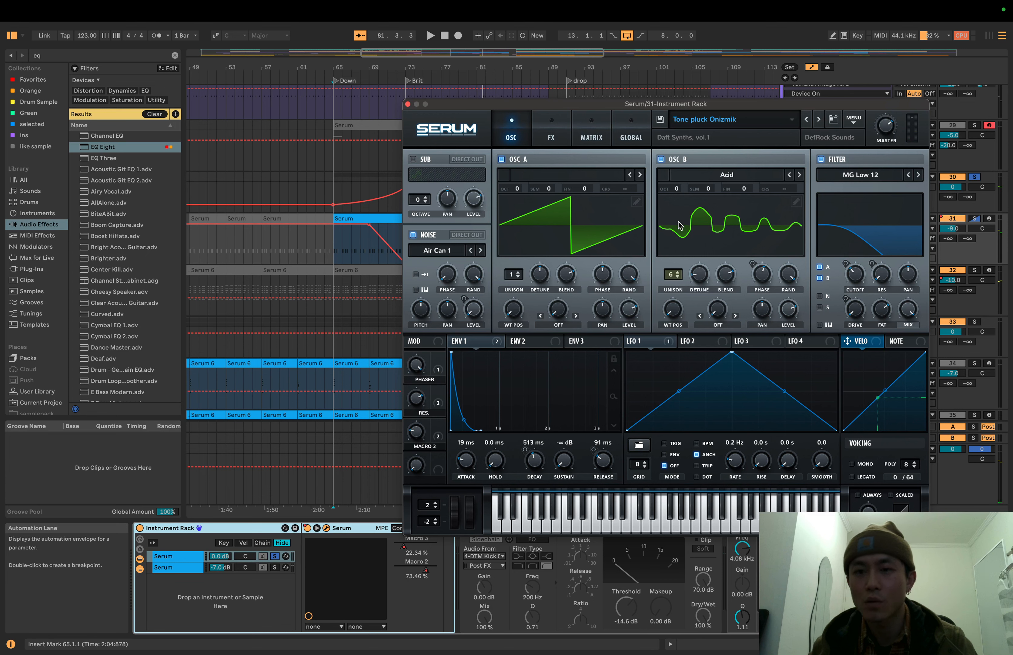
click(755, 174)
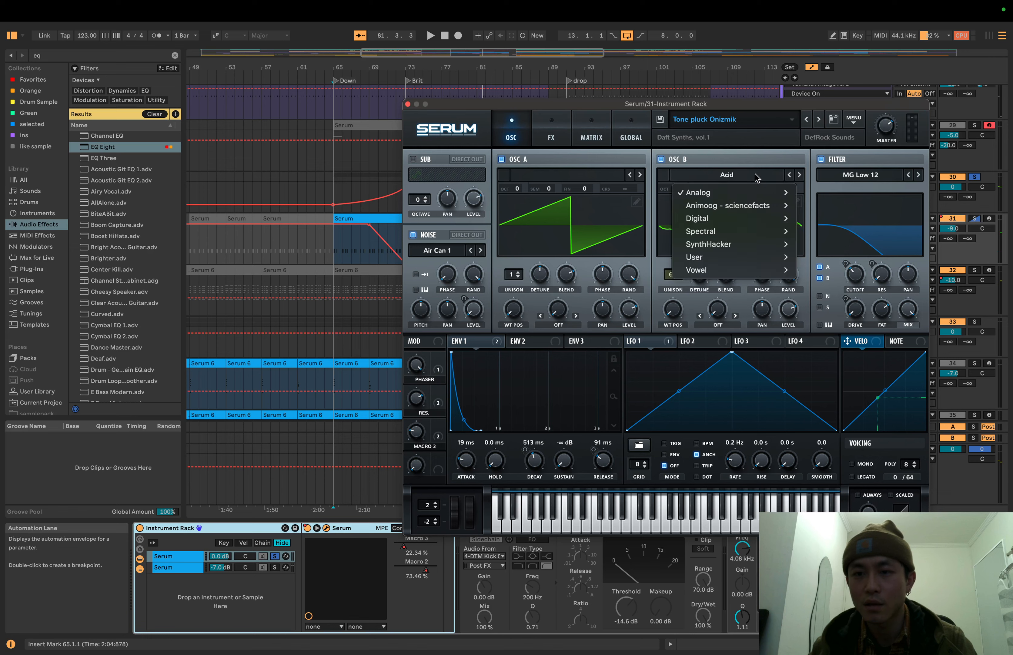
click(750, 175)
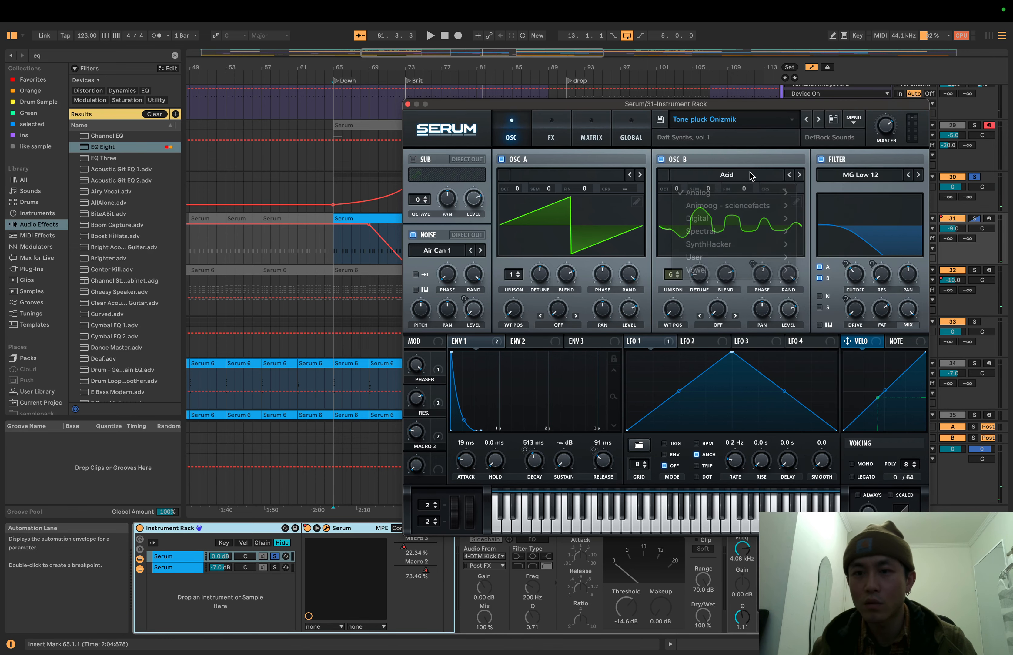
- Replay the soloed first Serum chain from bar 65, look through the rack's following effects, and close the Serum window
key(space)
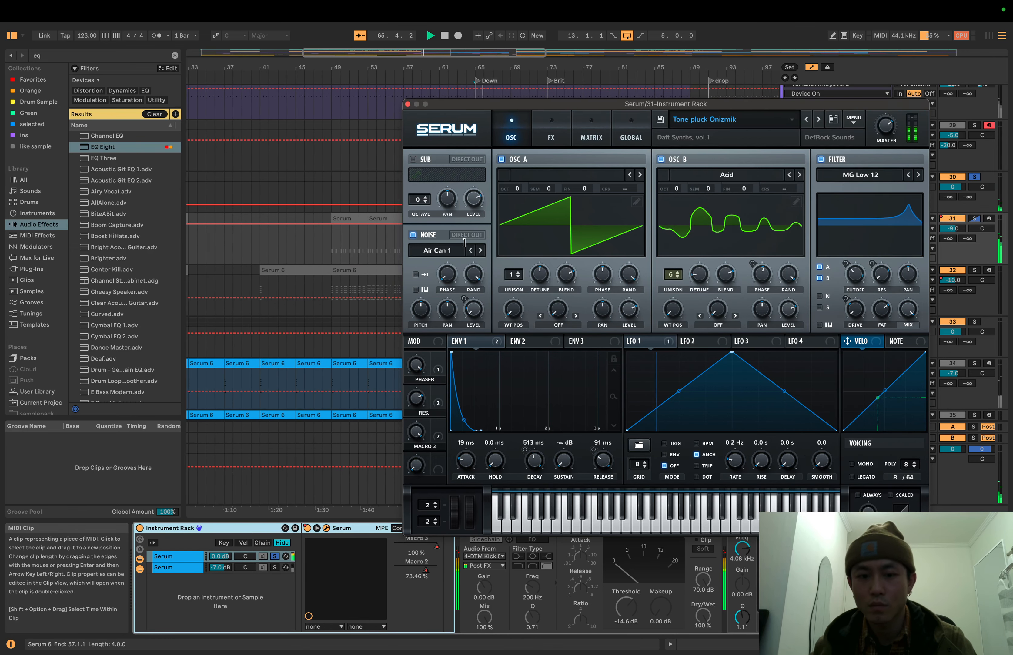
drag(443, 104, 405, 64)
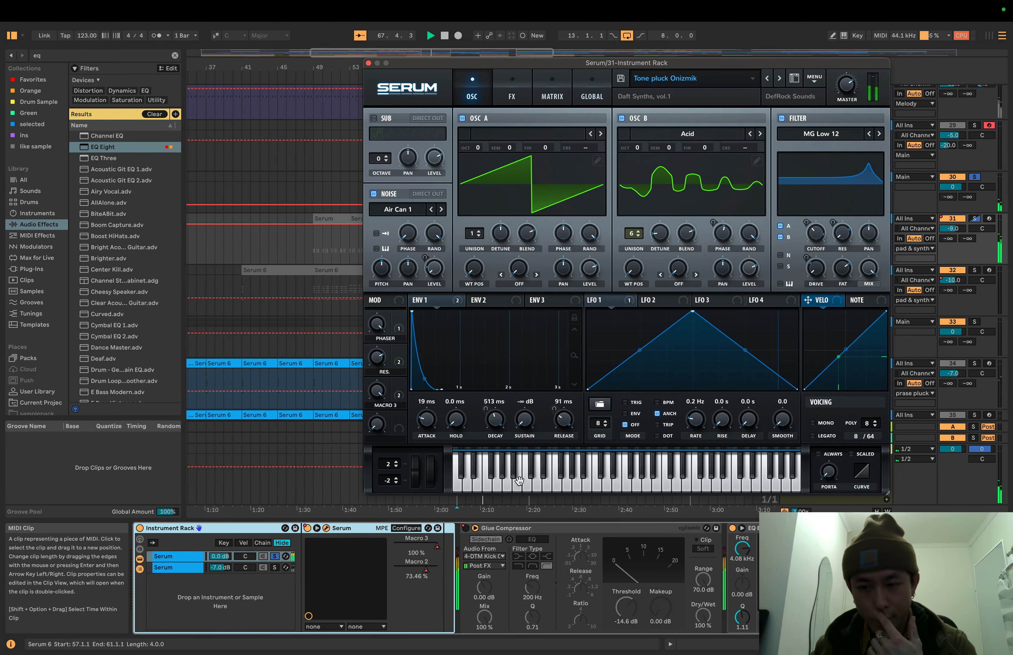
scroll(591, 606, right, 10)
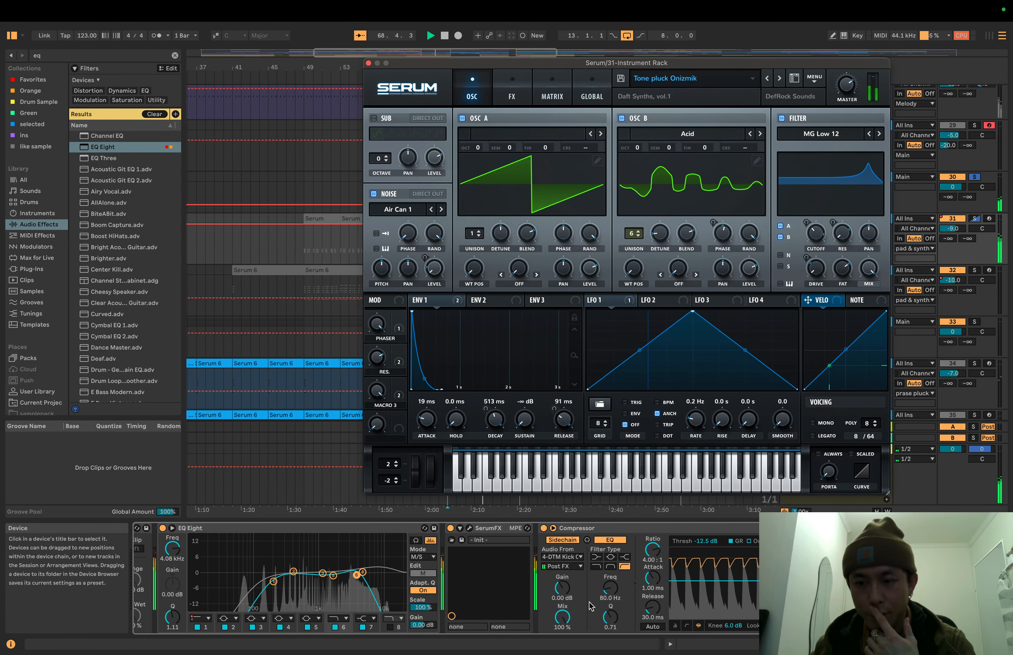
scroll(591, 605, right, 10)
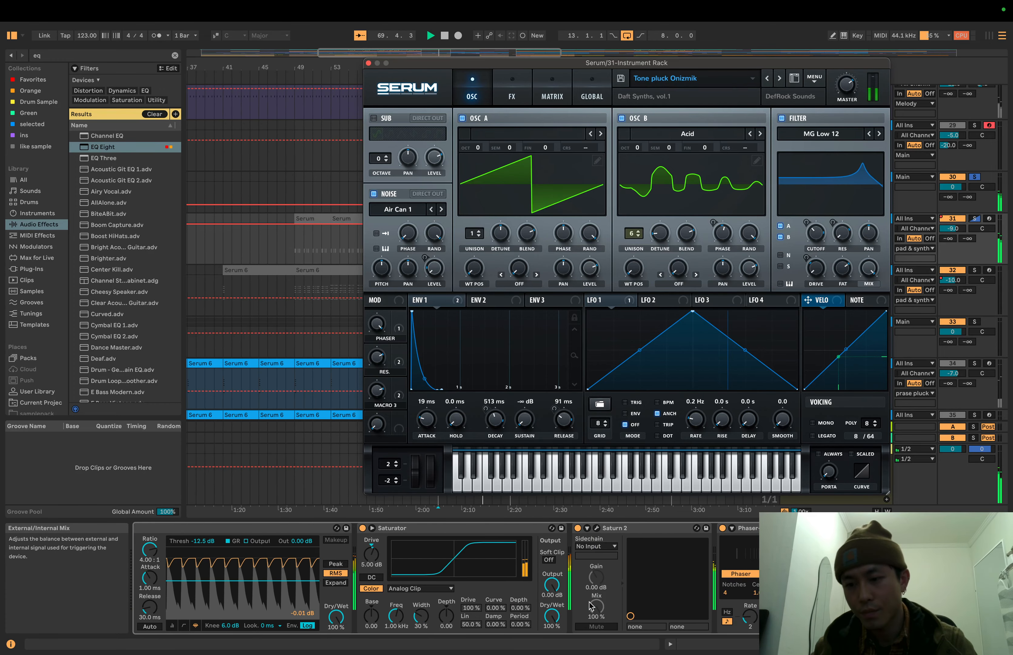
scroll(591, 605, left, 20)
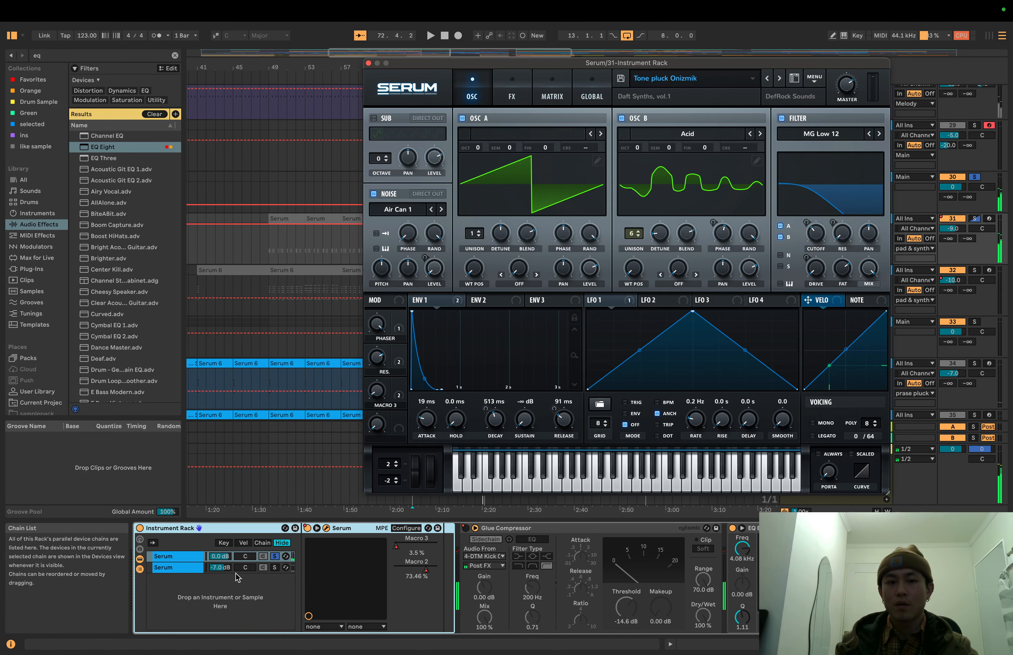
click(368, 63)
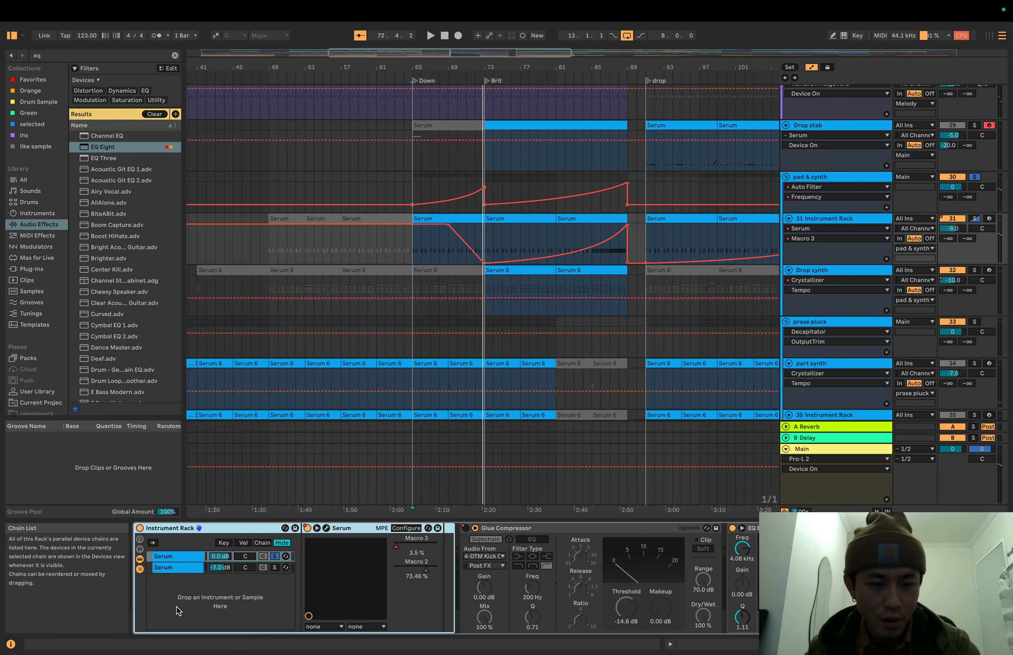
- Compare the devices in the rack's two Serum chains, ending on the second chain with its Echo
click(190, 569)
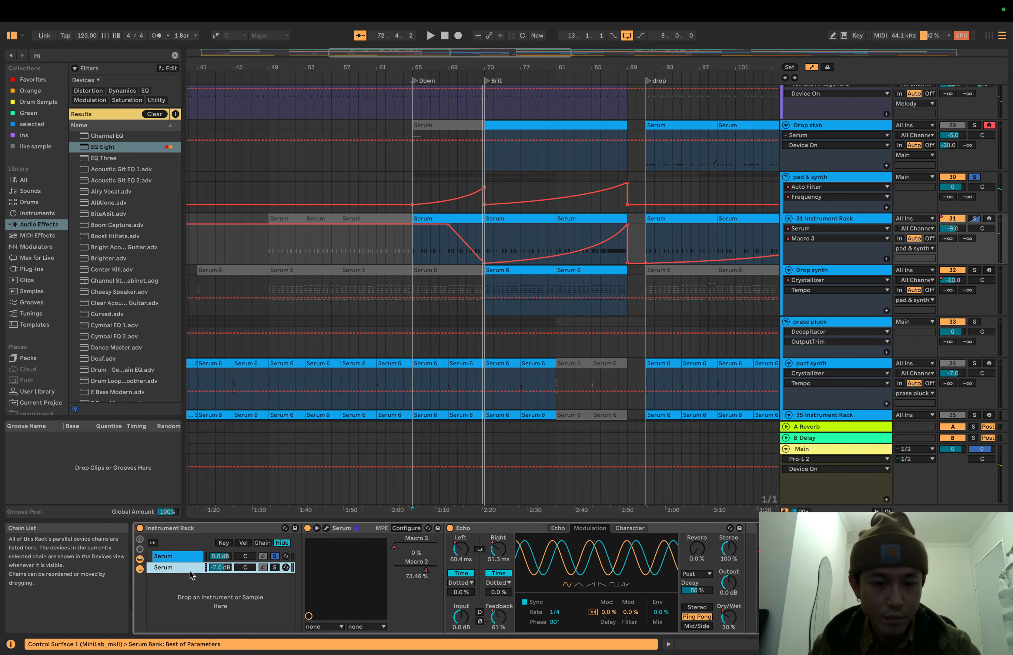
click(183, 557)
click(183, 566)
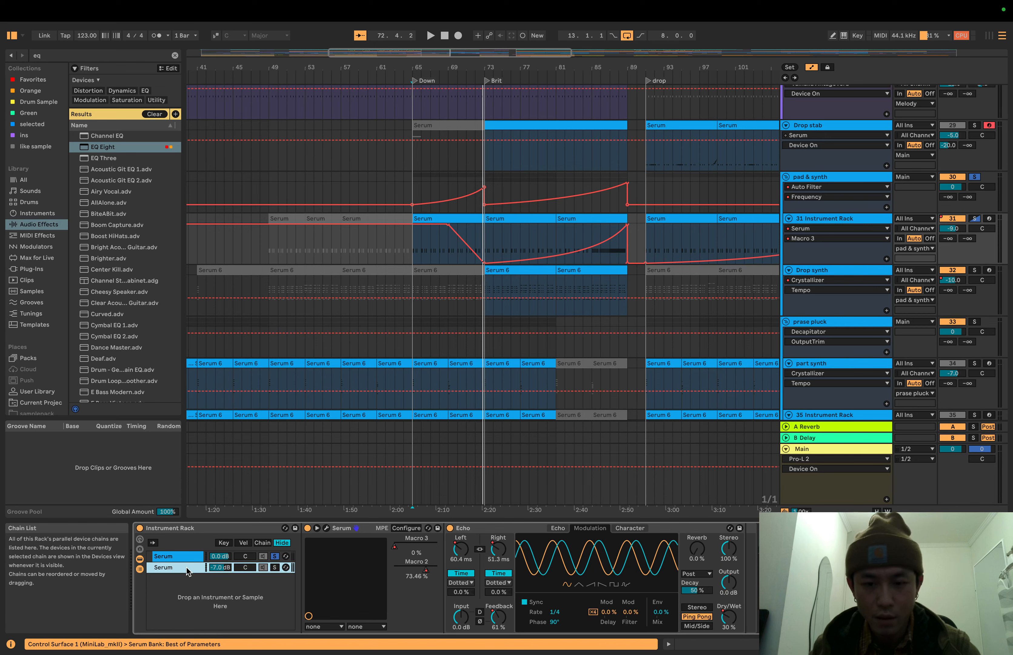
scroll(248, 572, right, 5)
scroll(248, 572, left, 5)
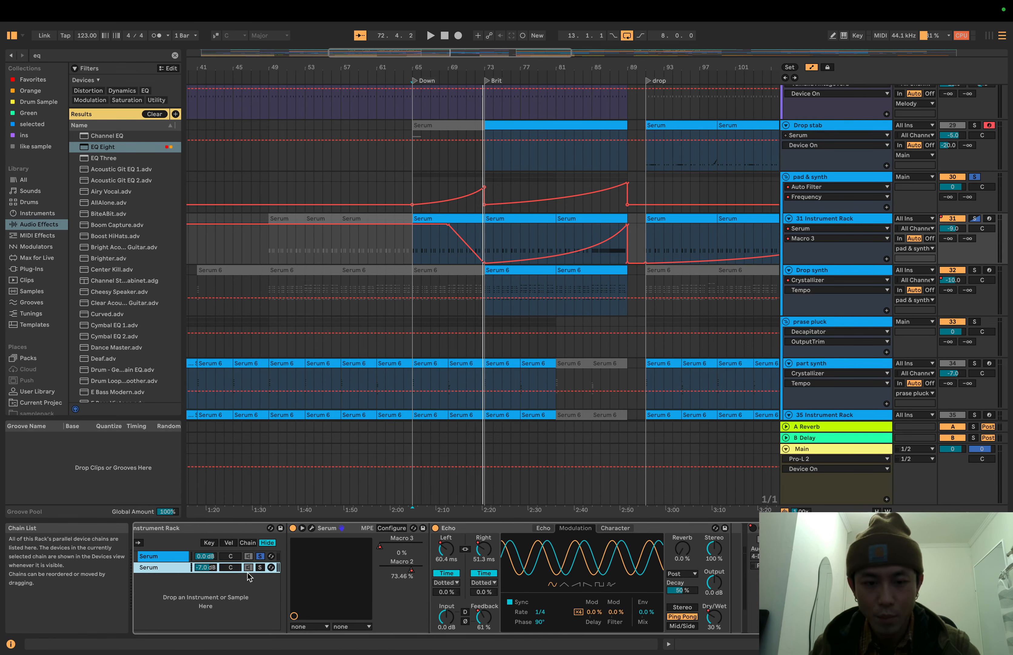
- Play from bar 65 again and examine the Echo, Glue Compressor and EQ Eight settings on 31 Instrument Rack
key(space)
scroll(249, 577, right, 4)
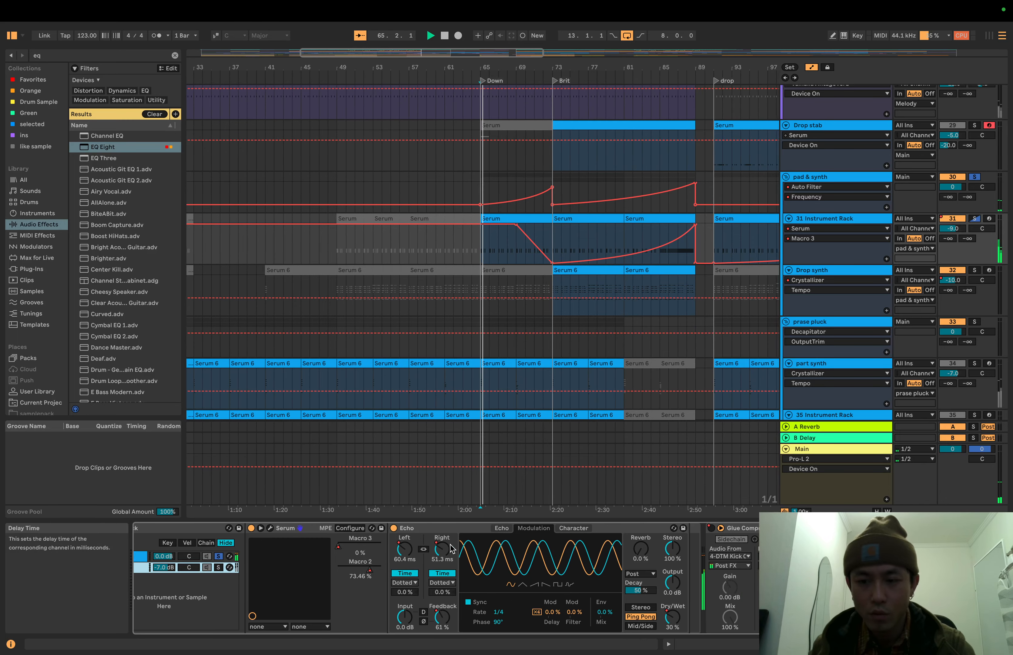
scroll(654, 567, right, 12)
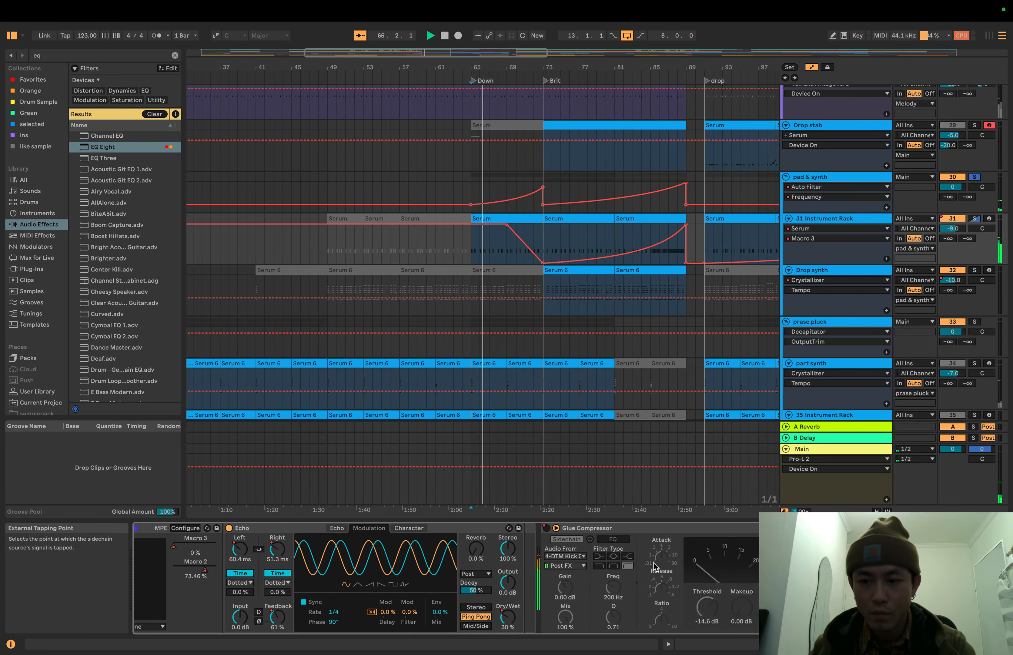
scroll(653, 563, right, 2)
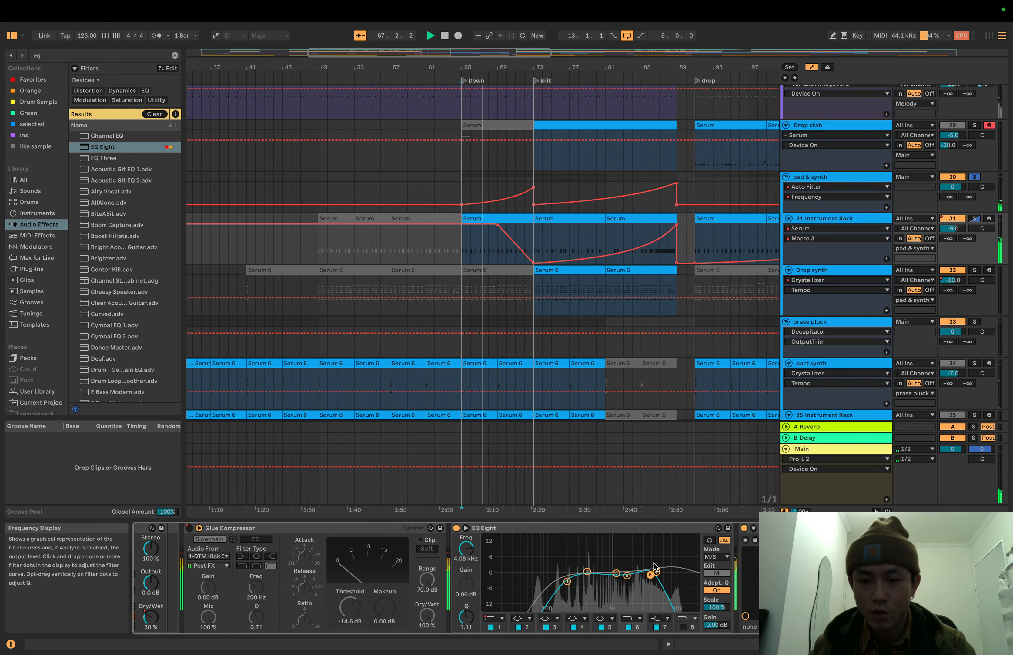
scroll(654, 563, right, 6)
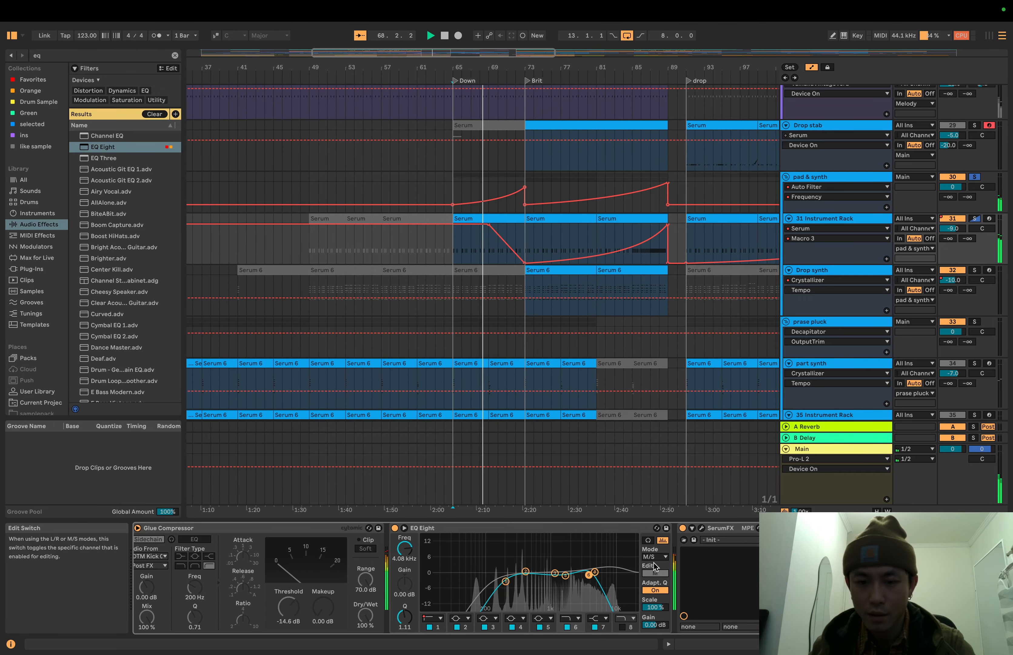
- Check the SerumFX device after EQ Eight, close its window and delete the device from the chain
scroll(653, 563, right, 3)
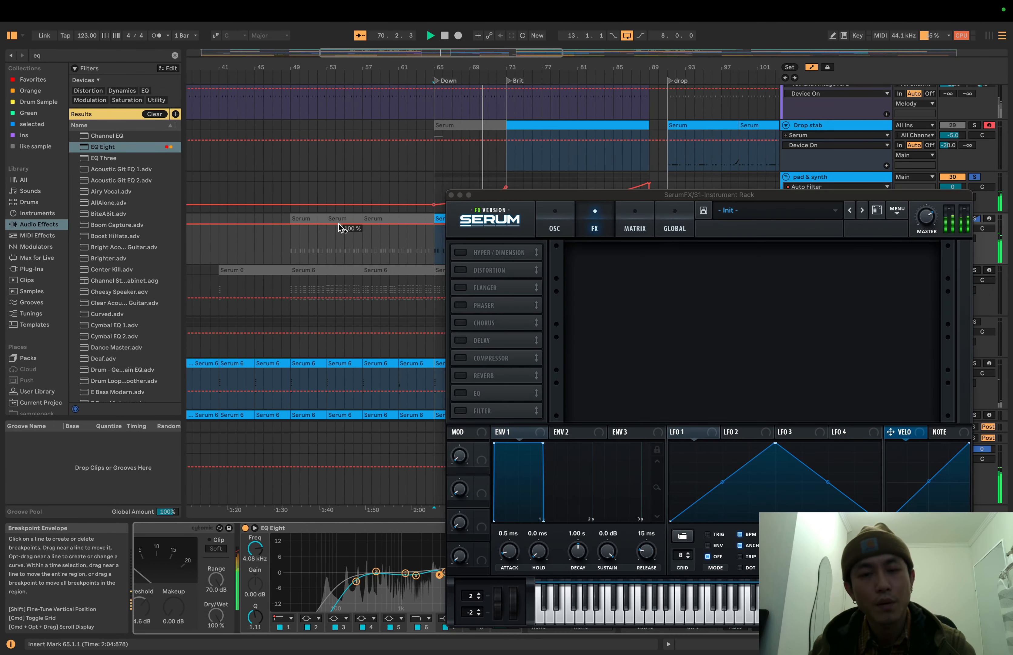
click(451, 196)
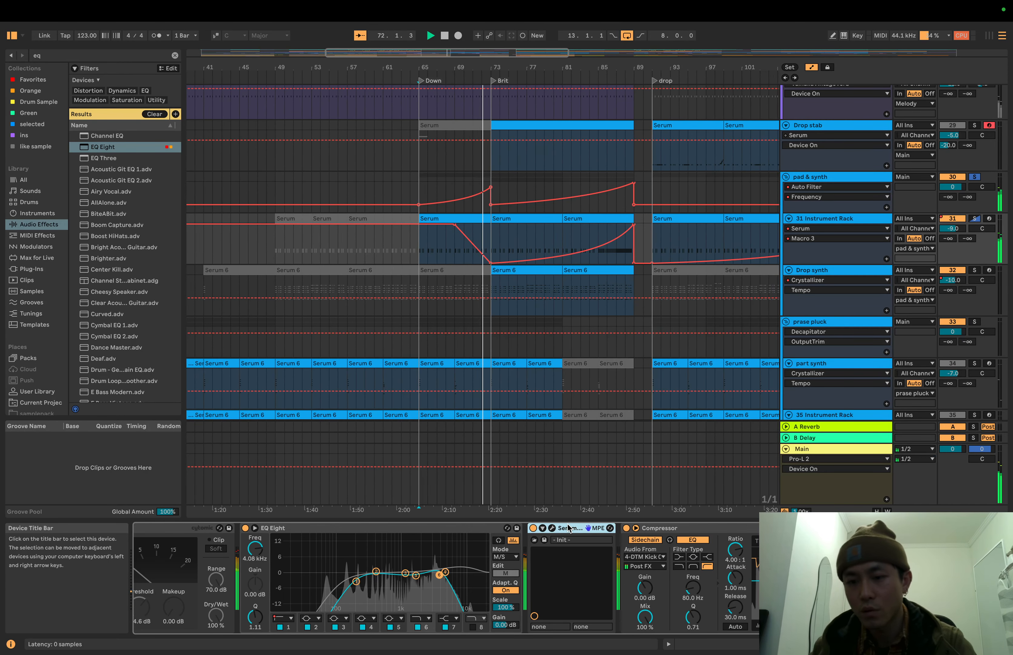
key(Delete)
- Compare the synth with its Phaser-Flanger bypassed and enabled during playback
scroll(650, 538, right, 15)
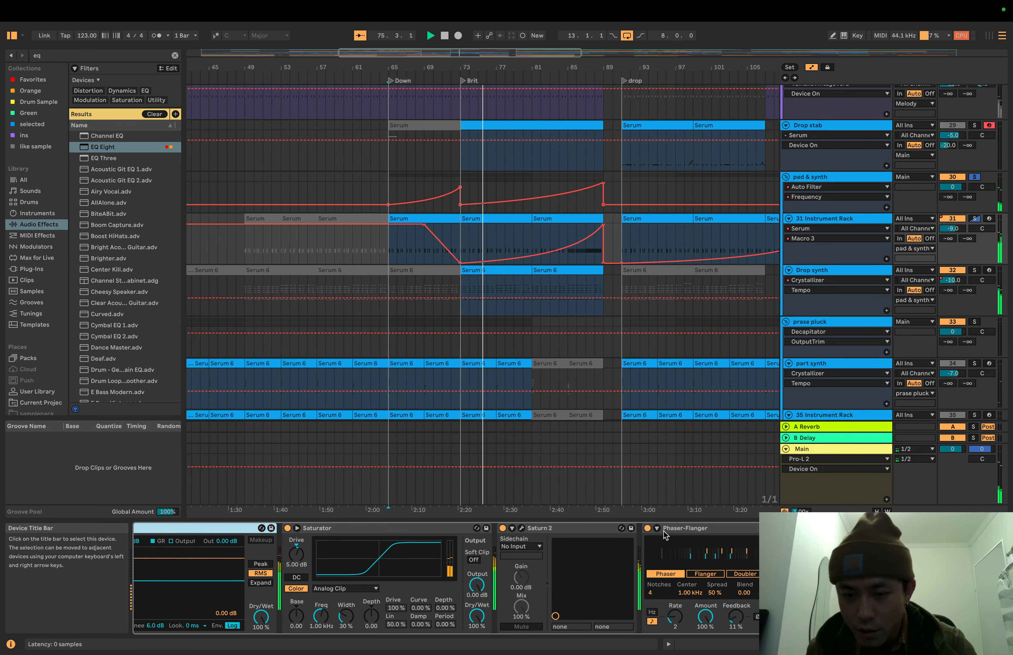
scroll(613, 532, right, 10)
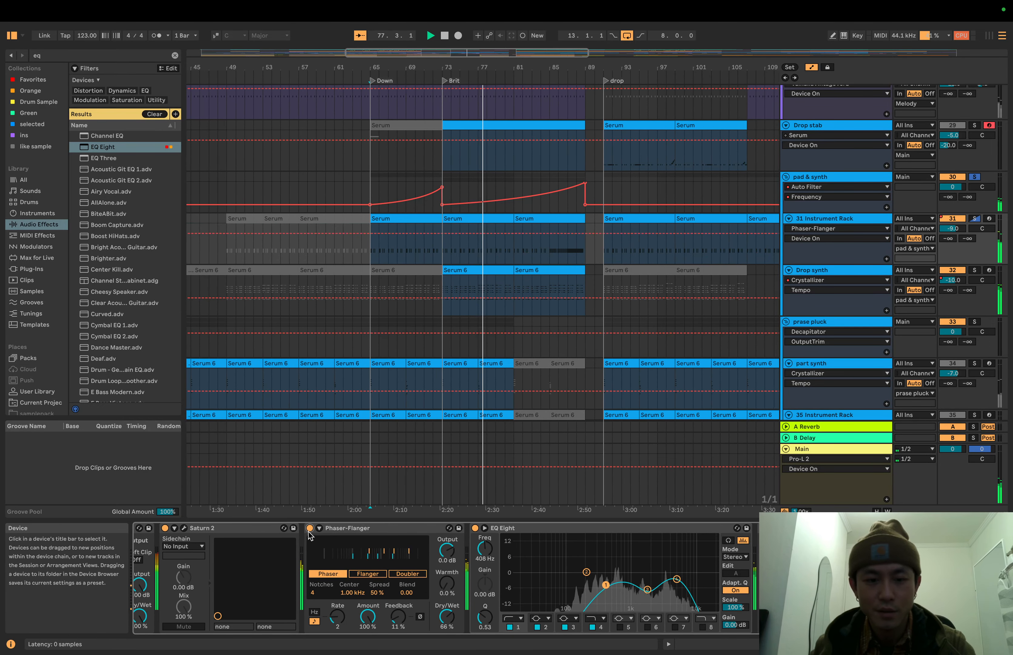
click(307, 528)
click(309, 530)
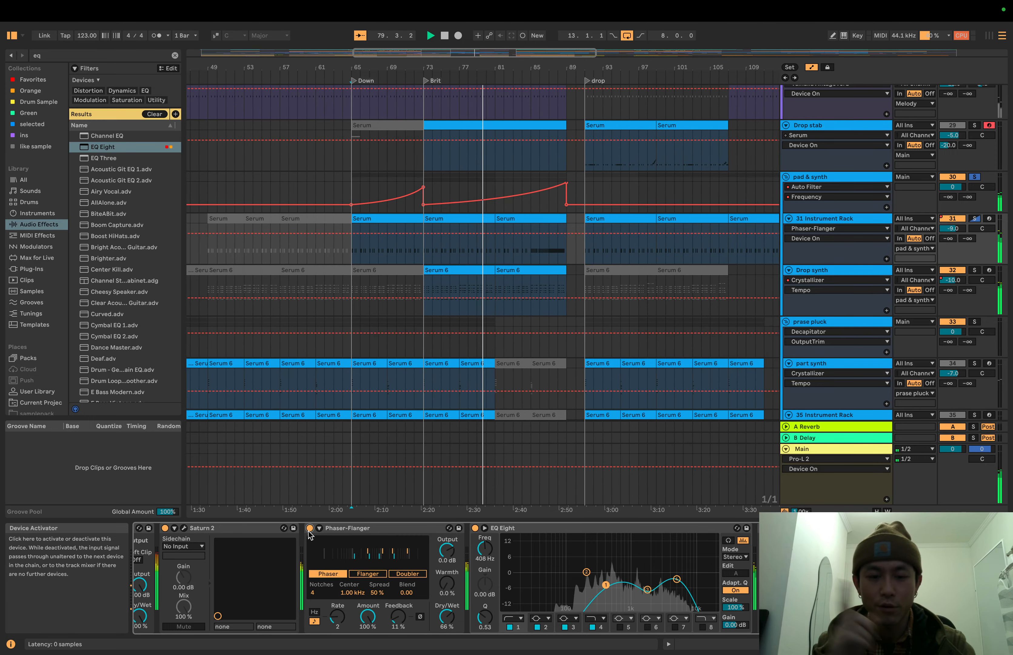
- Open RC-20 Retro Color, replay from bar 65 while trying out its Wobble amount, and close the plug-in window
scroll(513, 559, right, 10)
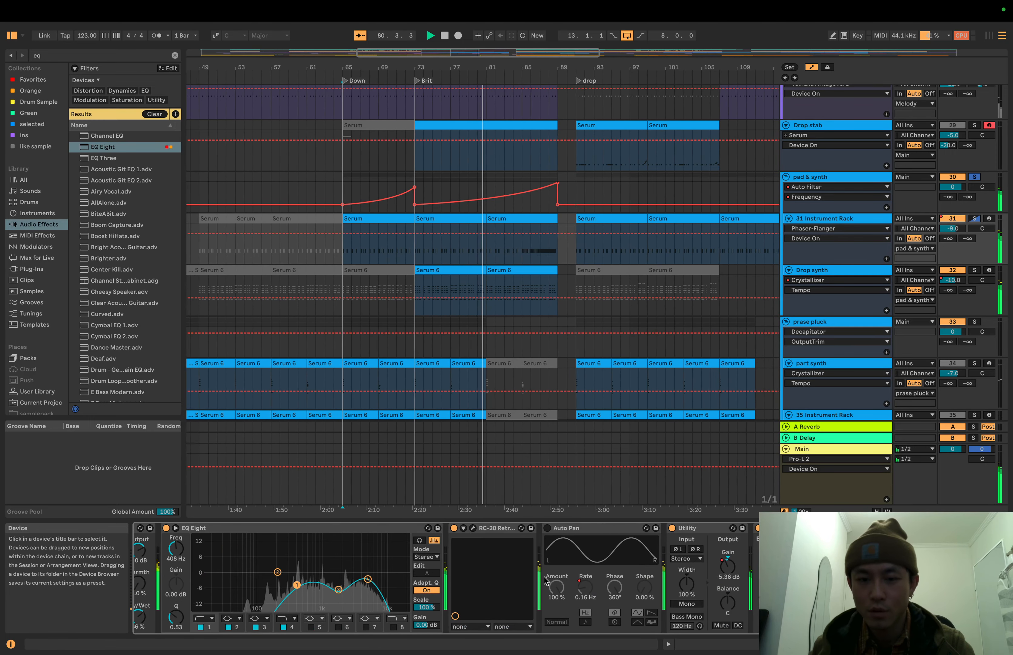
click(472, 527)
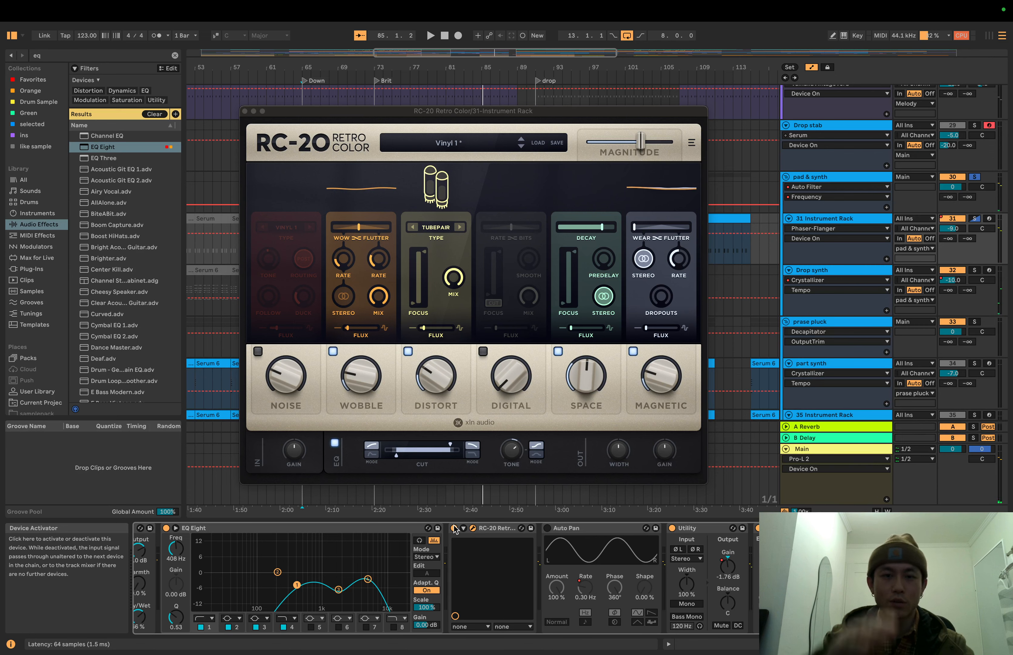
key(space)
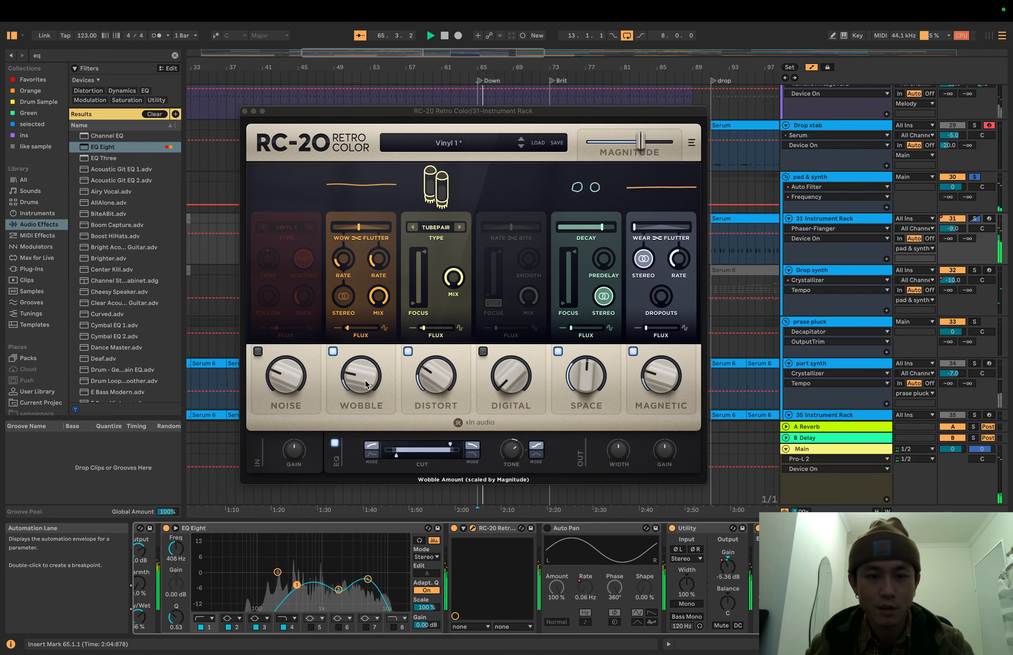
drag(364, 382, 377, 320)
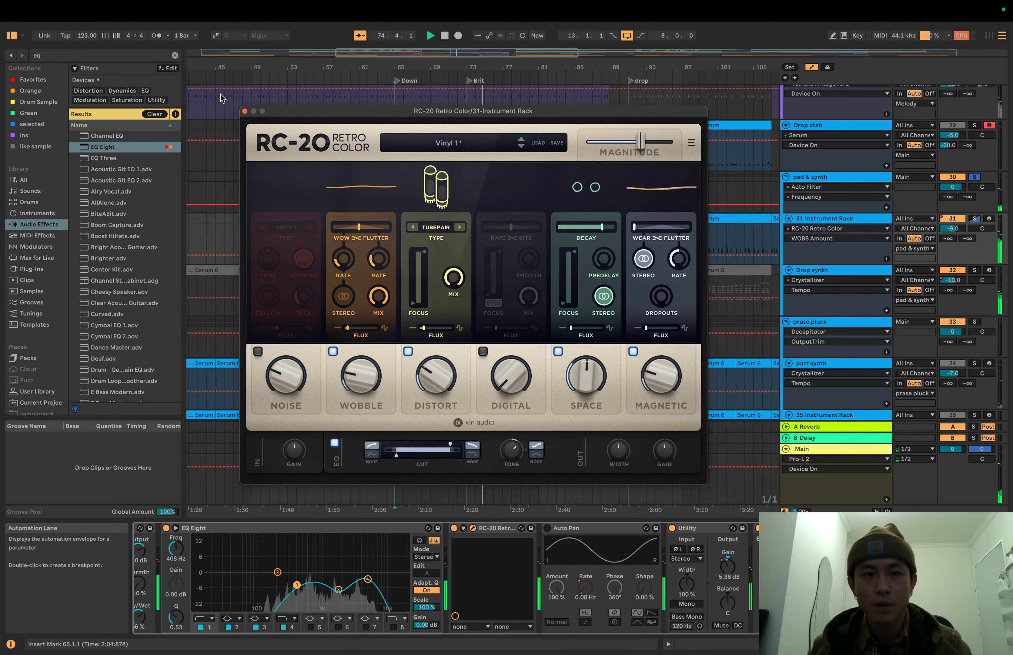
click(245, 111)
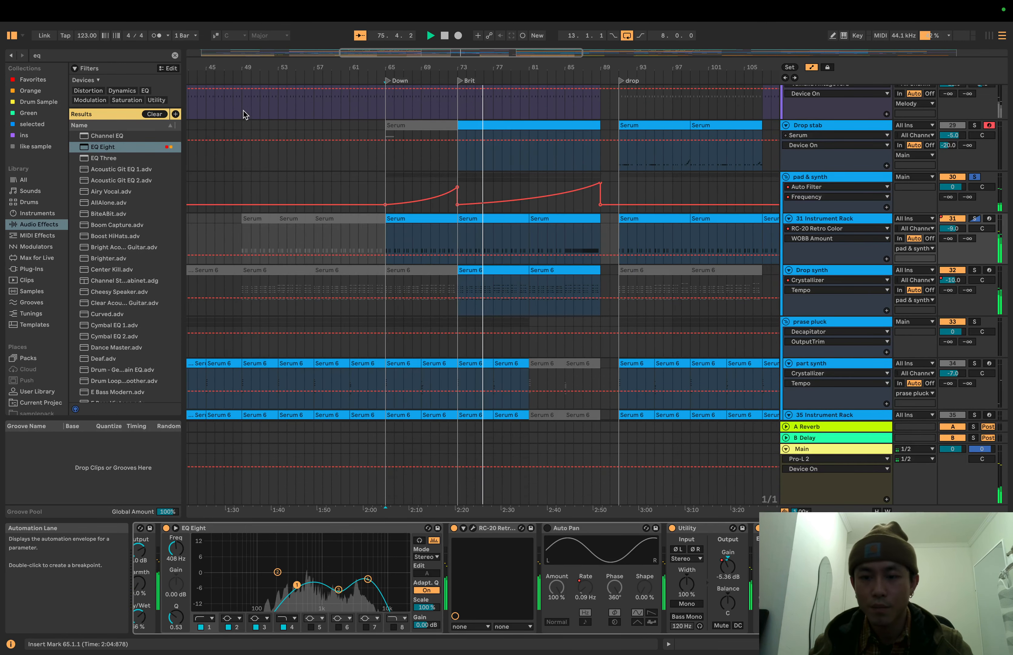
- Look over the Utility, Auto Filter, Saturator and Filter Delay devices further along the synth's effects chain
scroll(595, 593, right, 5)
scroll(594, 593, right, 3)
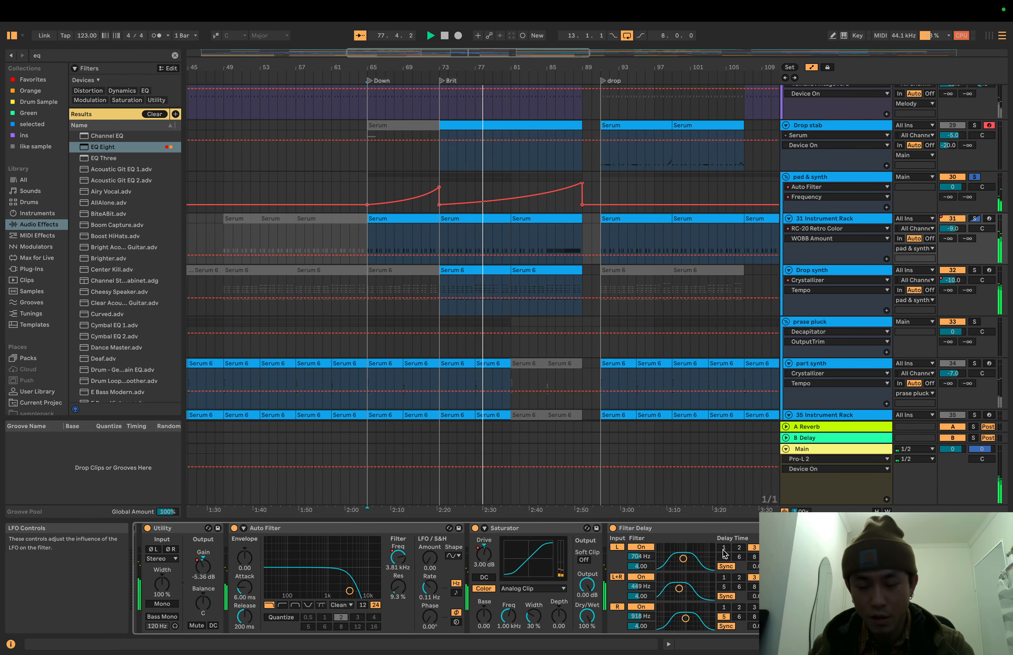
scroll(716, 552, right, 5)
scroll(624, 482, left, 5)
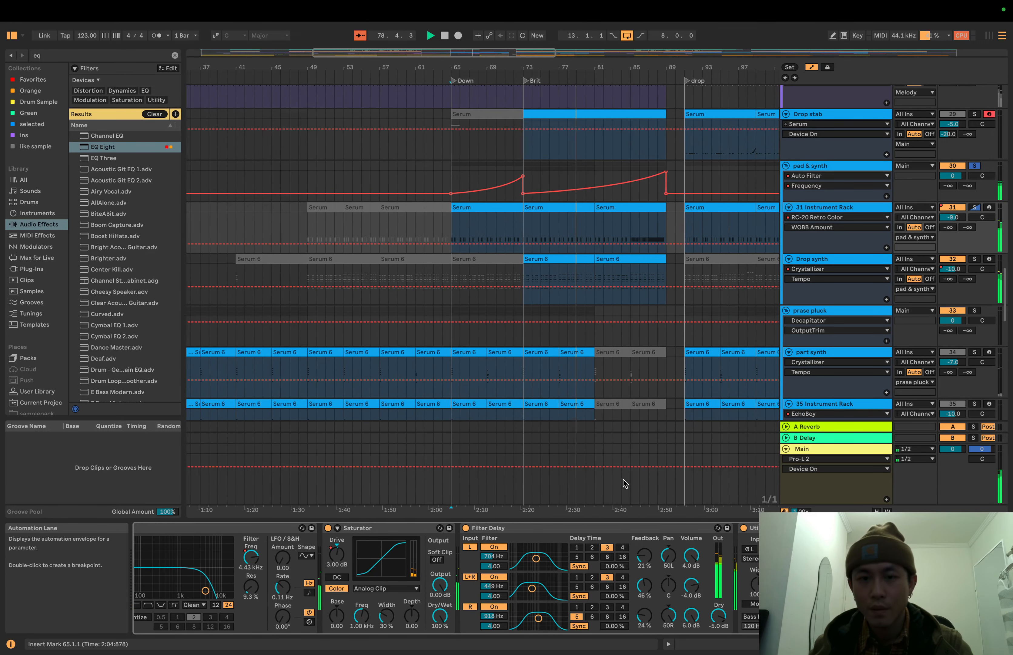
- Replay the synth from bar 70 and go back through its effects to the Instrument Rack chain list
click(548, 228)
key(space)
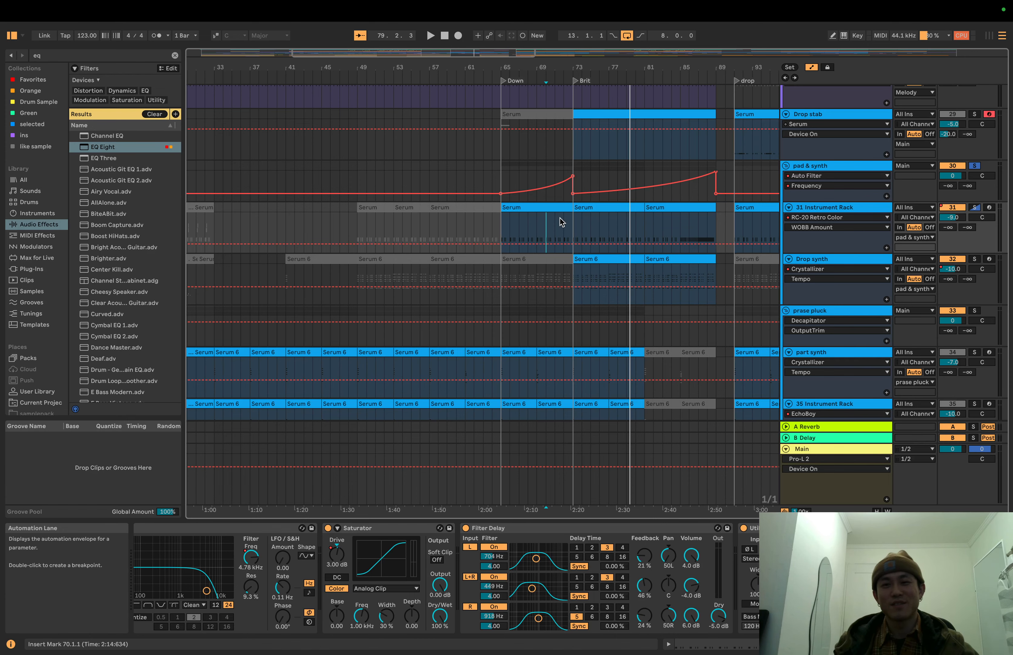
key(space)
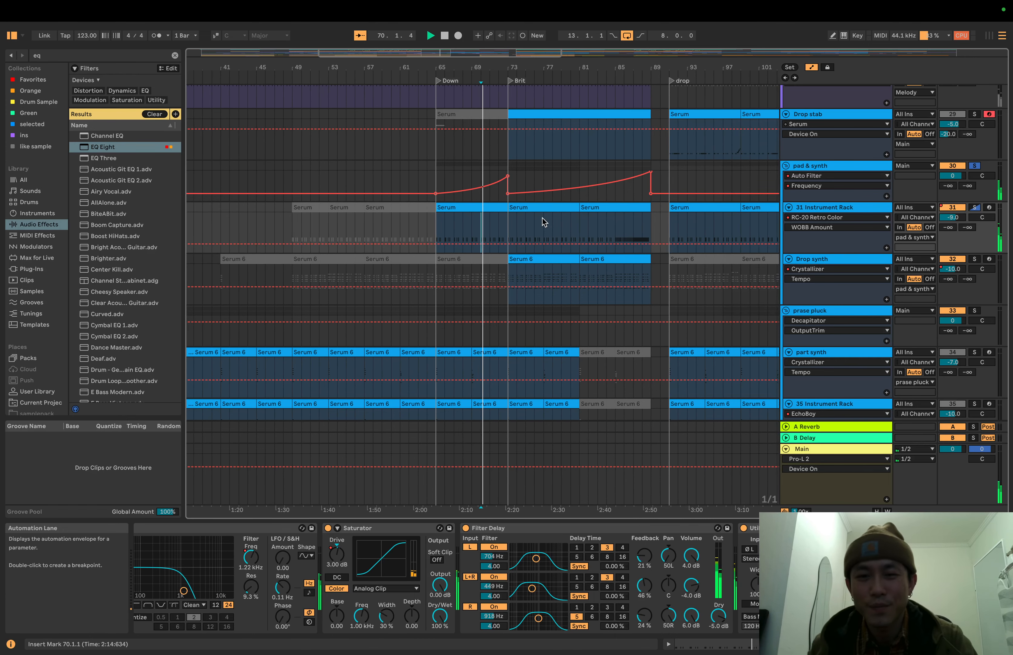
scroll(469, 581, left, 20)
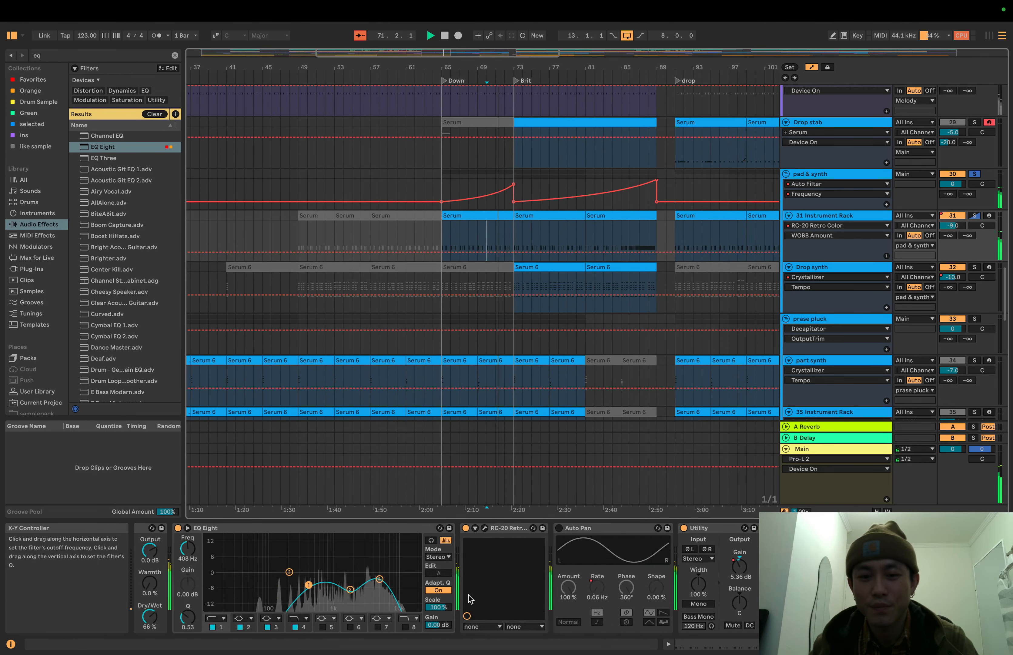
scroll(469, 598, left, 20)
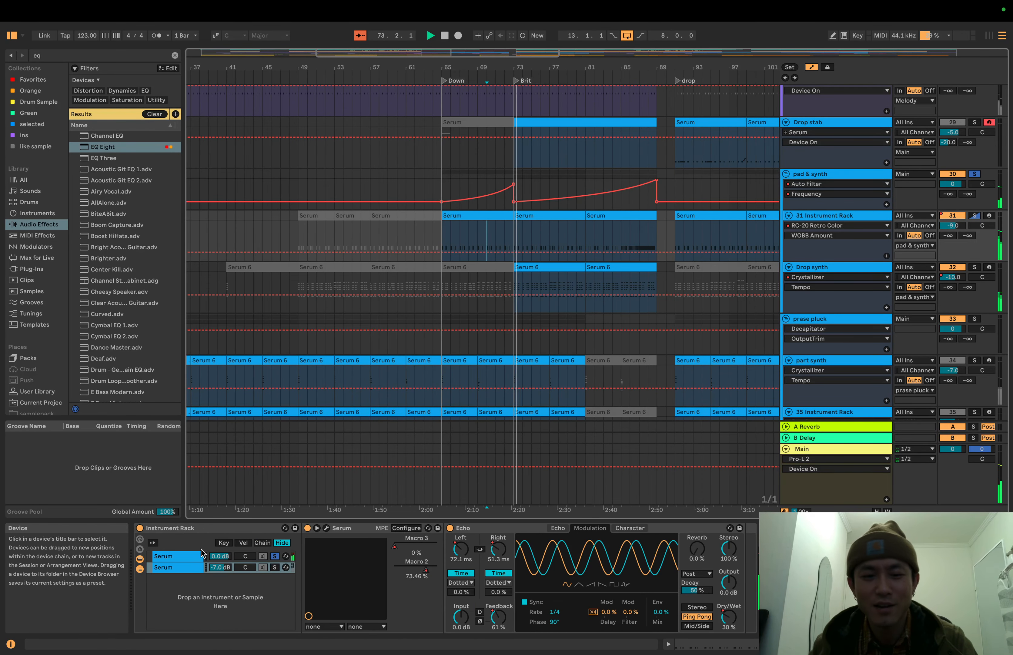
- Unsolo the first Serum chain, replay both chains from bar 70 and reopen the first chain's Serum
click(274, 556)
key(space)
key(space)
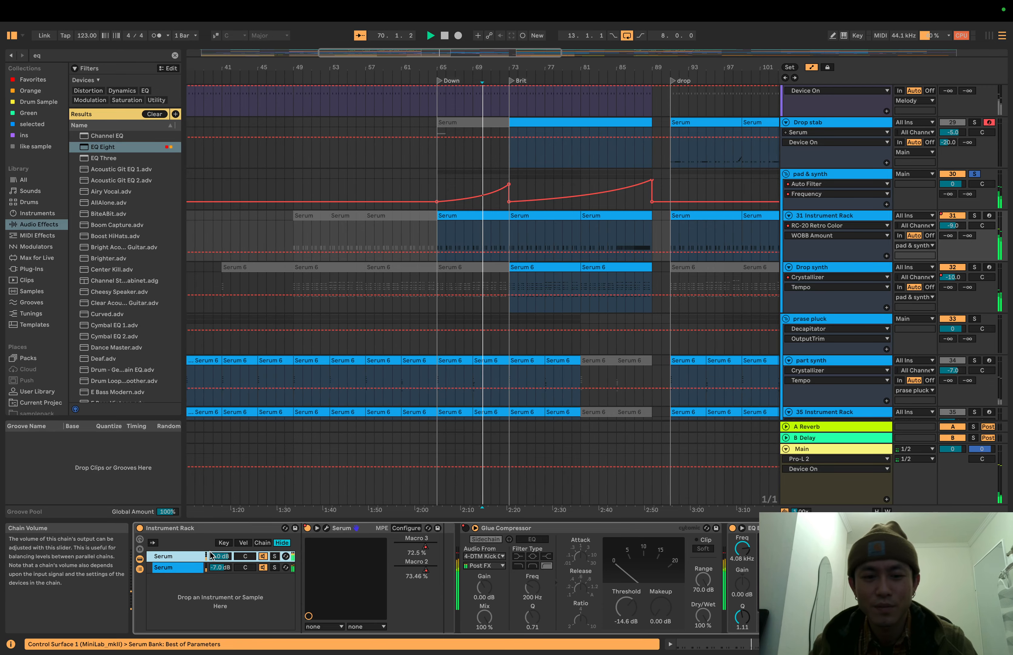
click(327, 529)
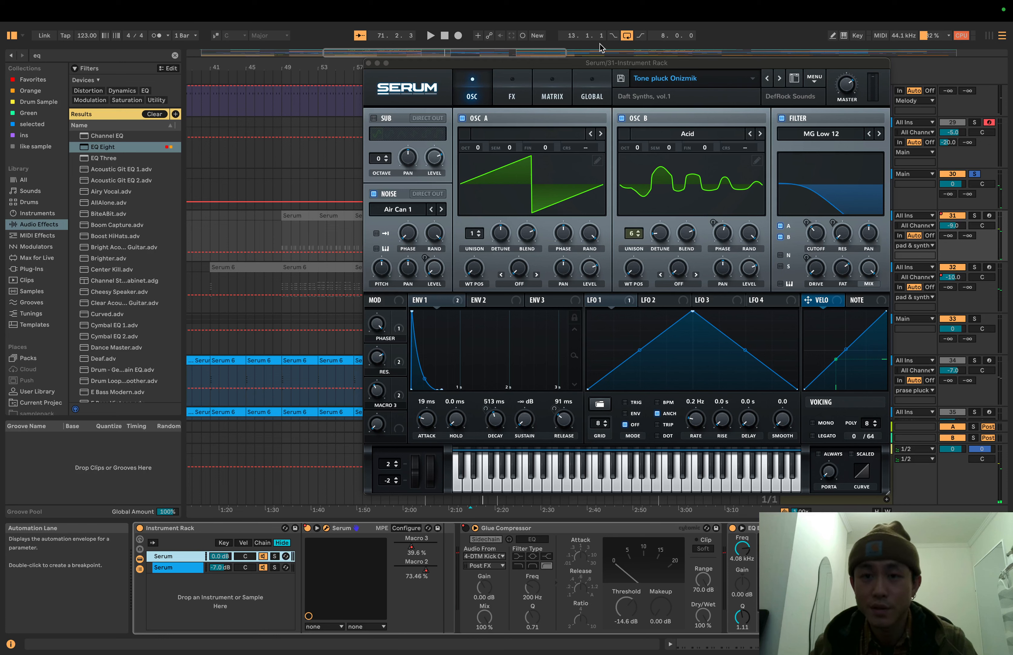
- Look over the modulation matrix routings in the first chain's Serum, including the macro assignments, and return to the oscillator page
click(537, 91)
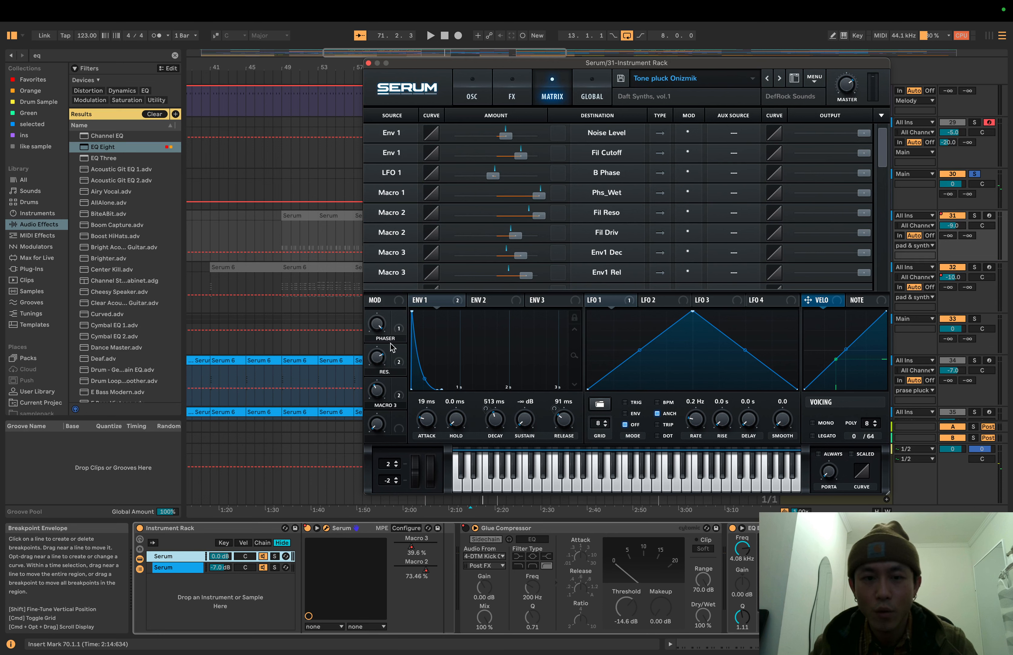
scroll(457, 195, down, 1)
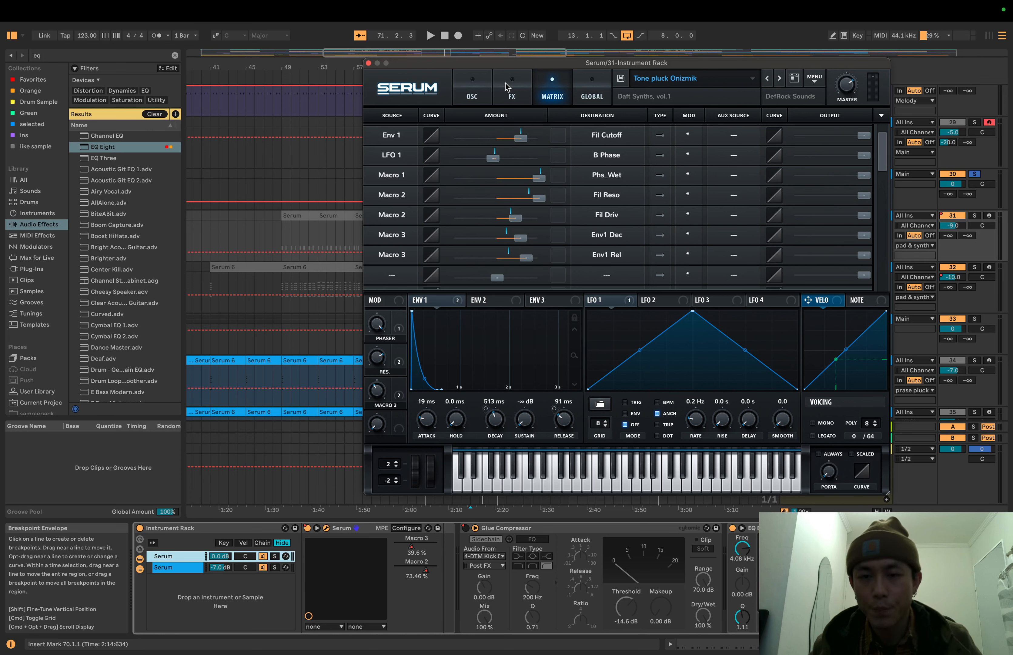
click(472, 89)
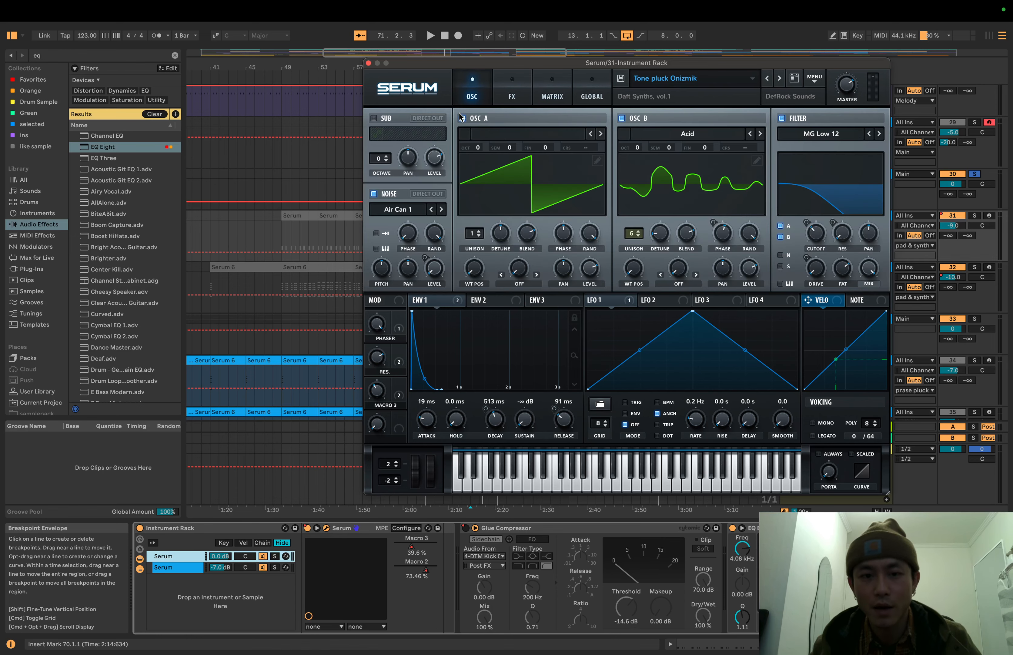
- Replay from bar 70 with the Serum window moved aside, and try turning Macro 3 up to 100%
key(space)
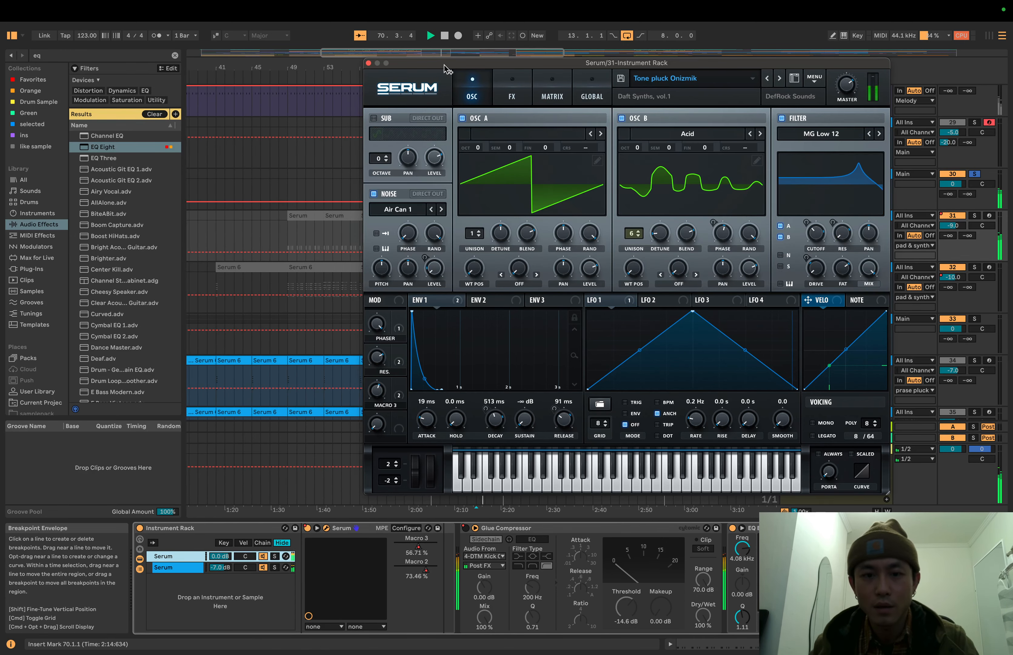
drag(444, 65, 573, 37)
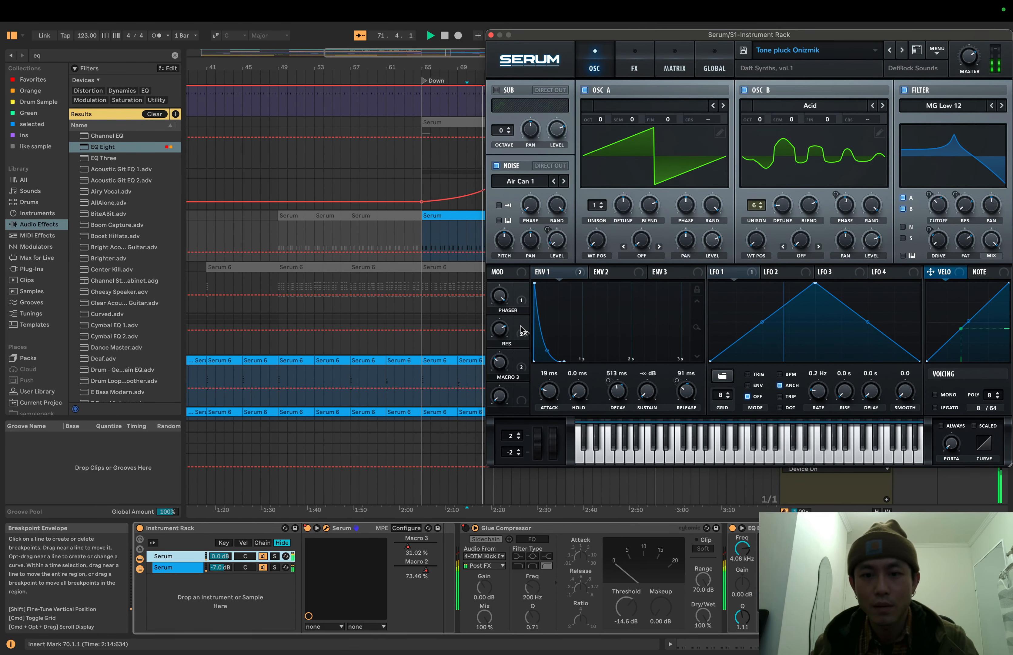
mouse_move(569, 32)
mouse_down()
mouse_move(644, 31)
mouse_move(621, 58)
mouse_move(569, 52)
mouse_up()
key(space)
key(space)
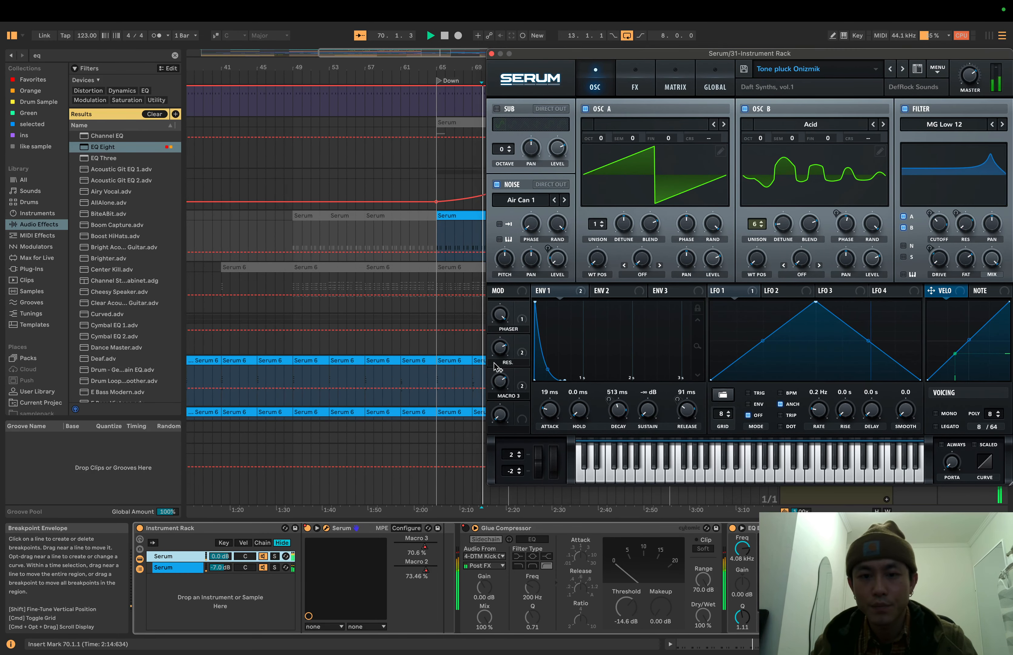
drag(499, 383, 501, 346)
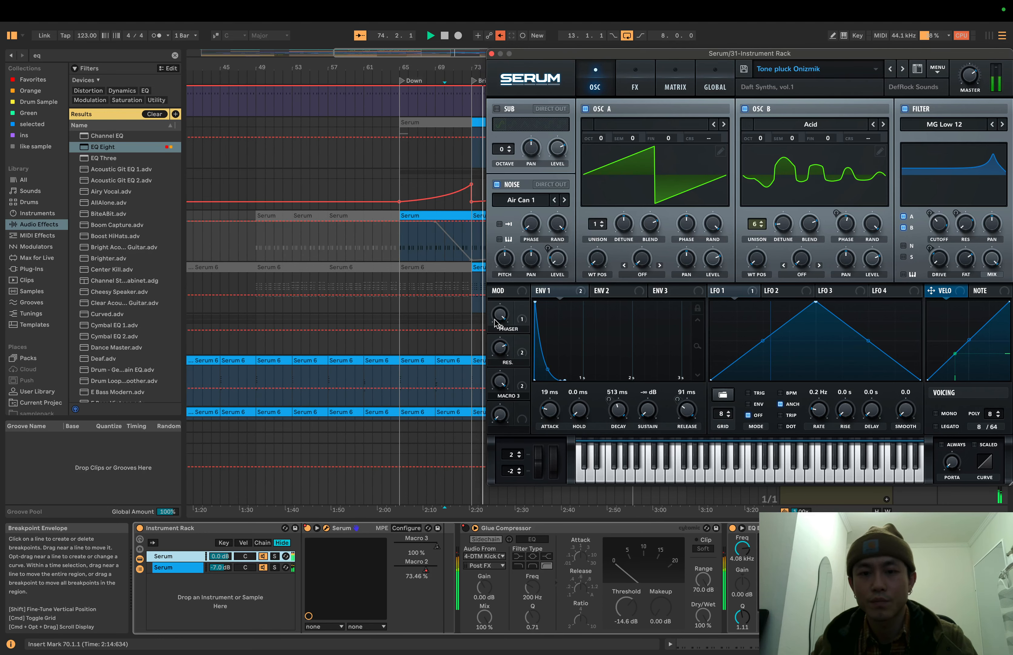
- Replay from bar 70 to follow Serum's Macro 3 automation, and close the plug-in window
key(space)
drag(573, 53, 432, 54)
key(space)
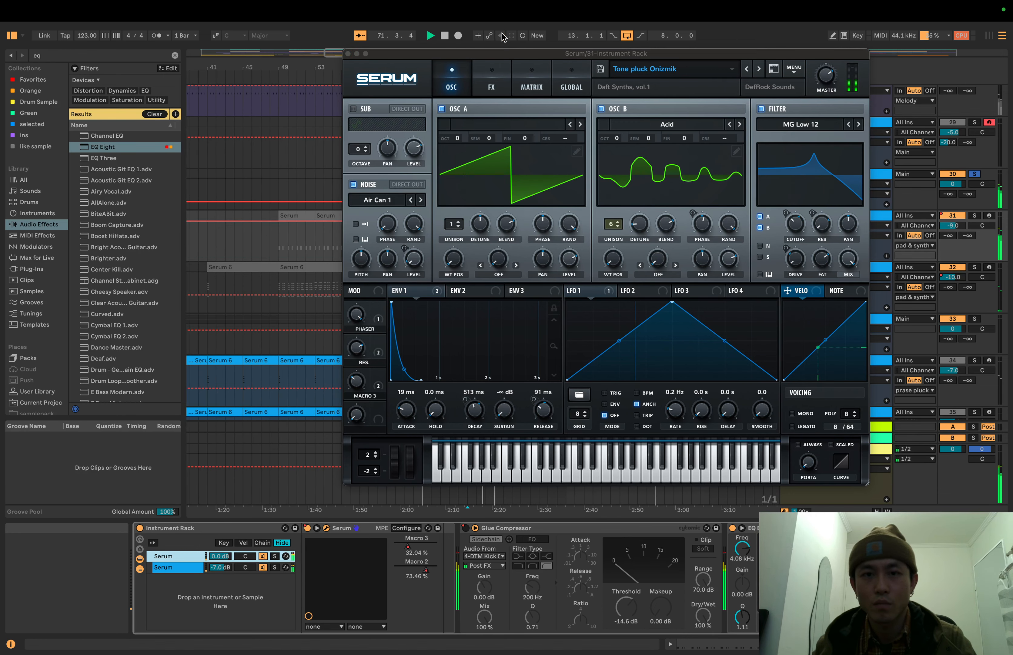
click(443, 57)
drag(443, 57, 541, 60)
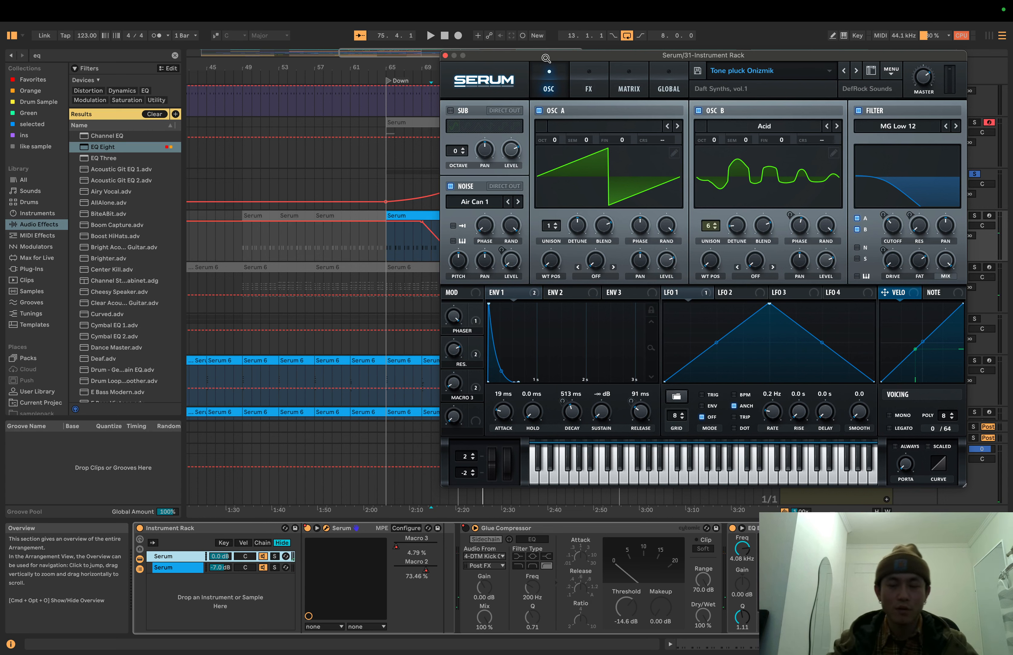
click(445, 56)
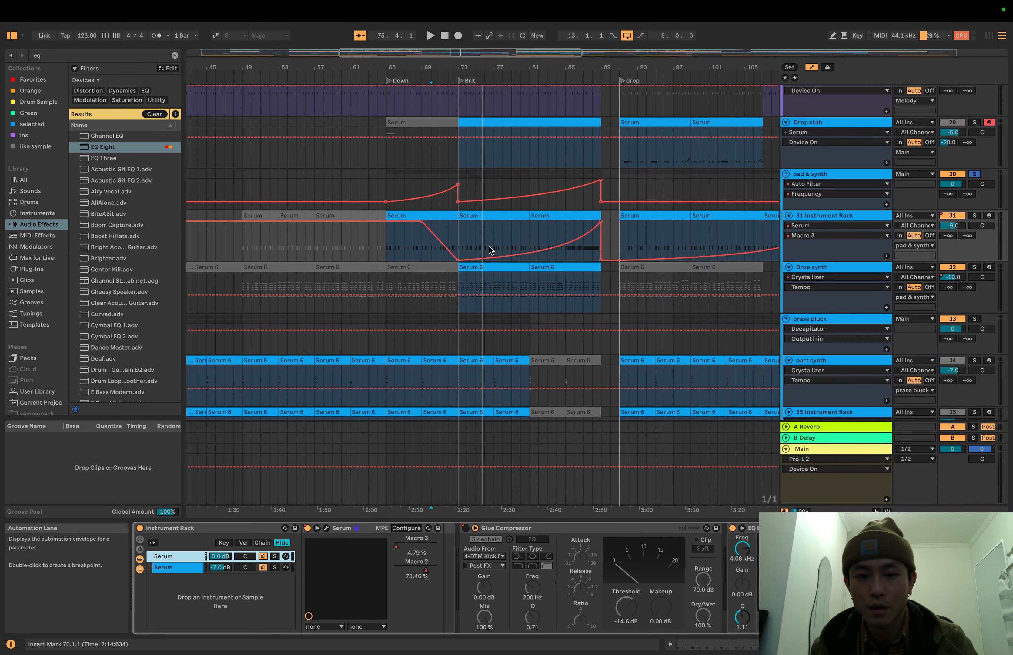
- Play the soloed synths' build-up from bar 84 and examine the pad & synth group's devices during playback
scroll(486, 254, up, 3)
click(547, 256)
key(space)
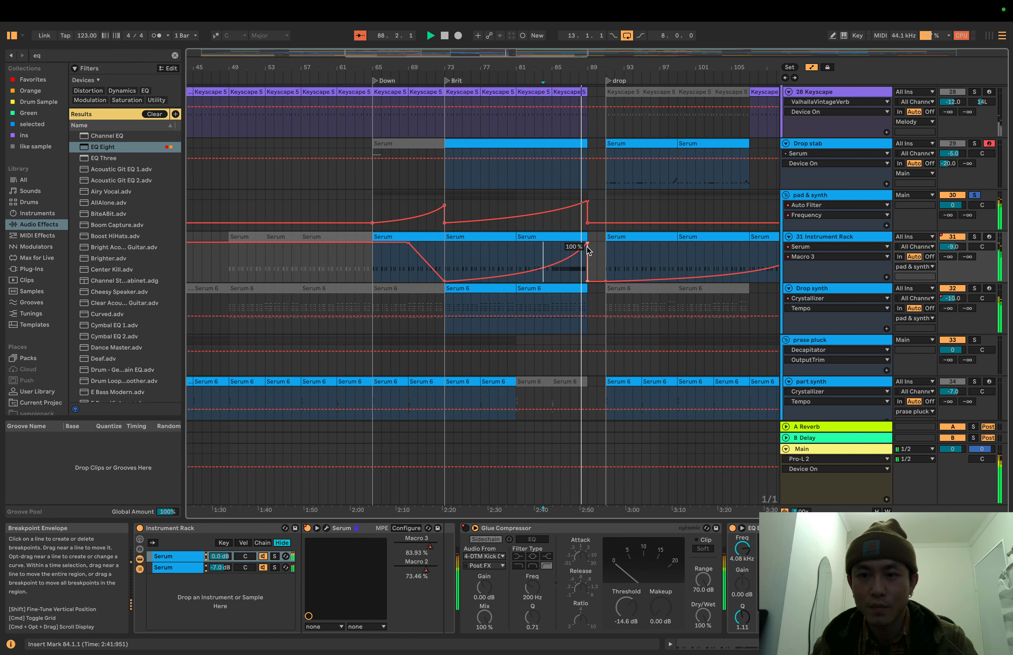
click(820, 195)
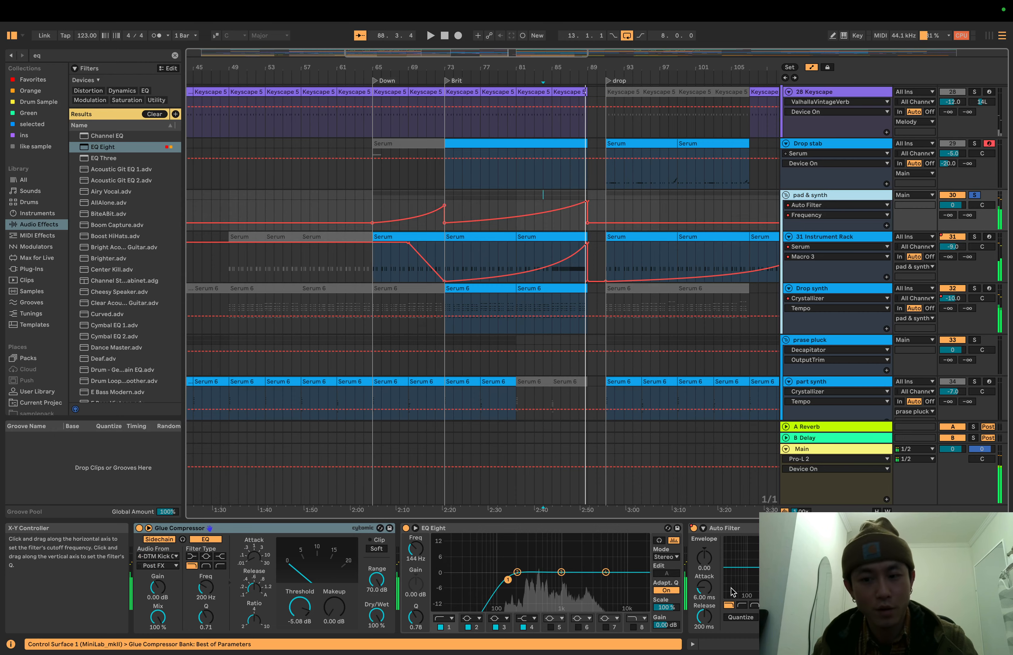
key(space)
key(space)
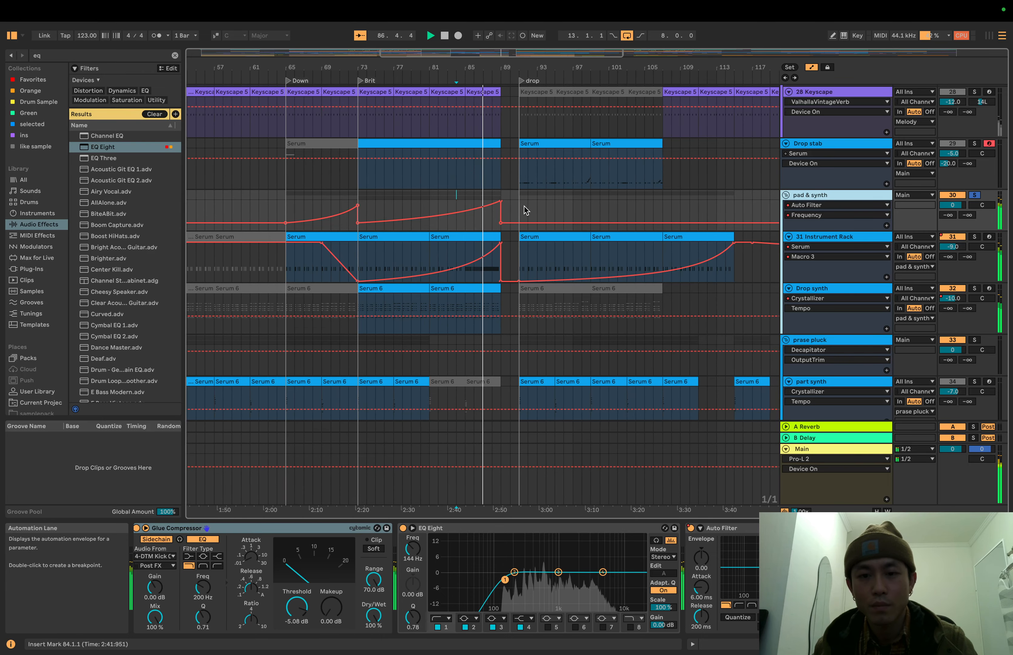
- Replay the build-up, unsolo the pad & synth group, and play all tracks from bar 88 into the drop
scroll(526, 211, down, 1)
scroll(526, 210, down, 2)
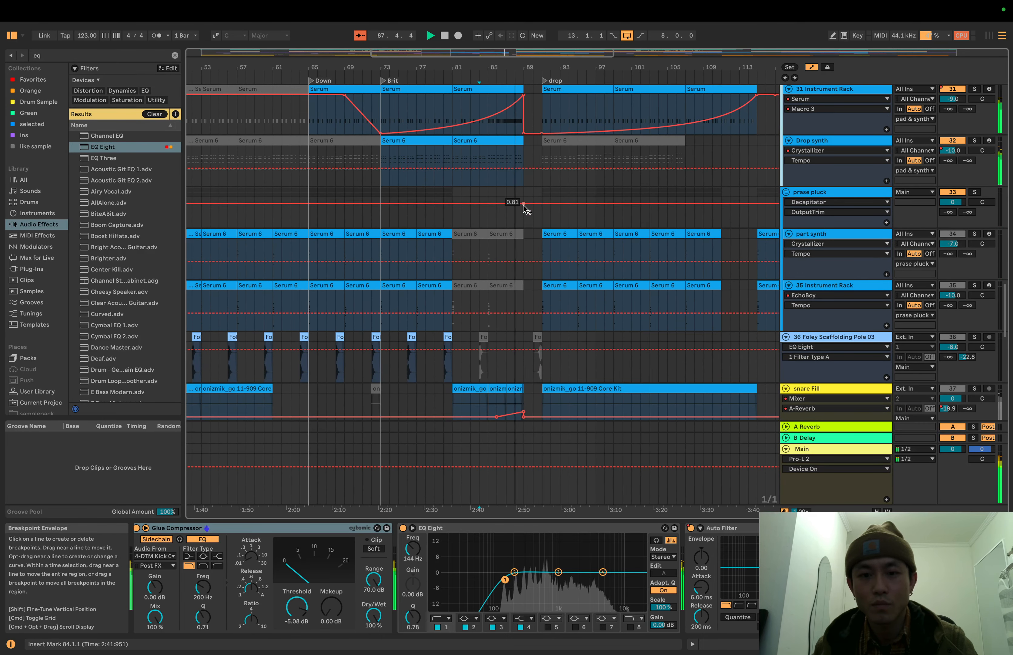
scroll(526, 210, up, 2)
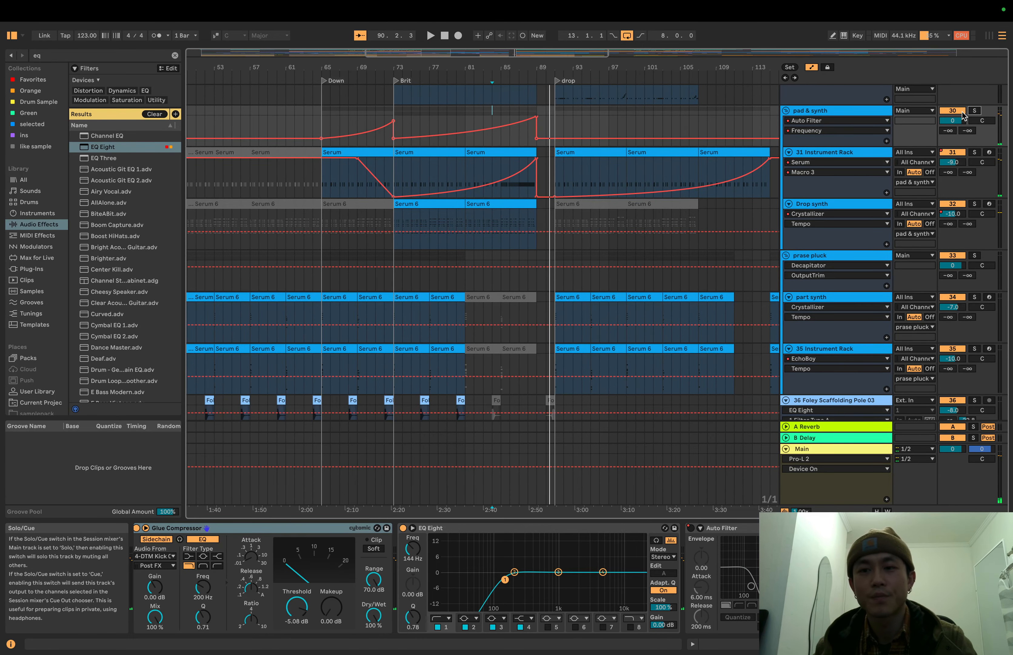
click(525, 255)
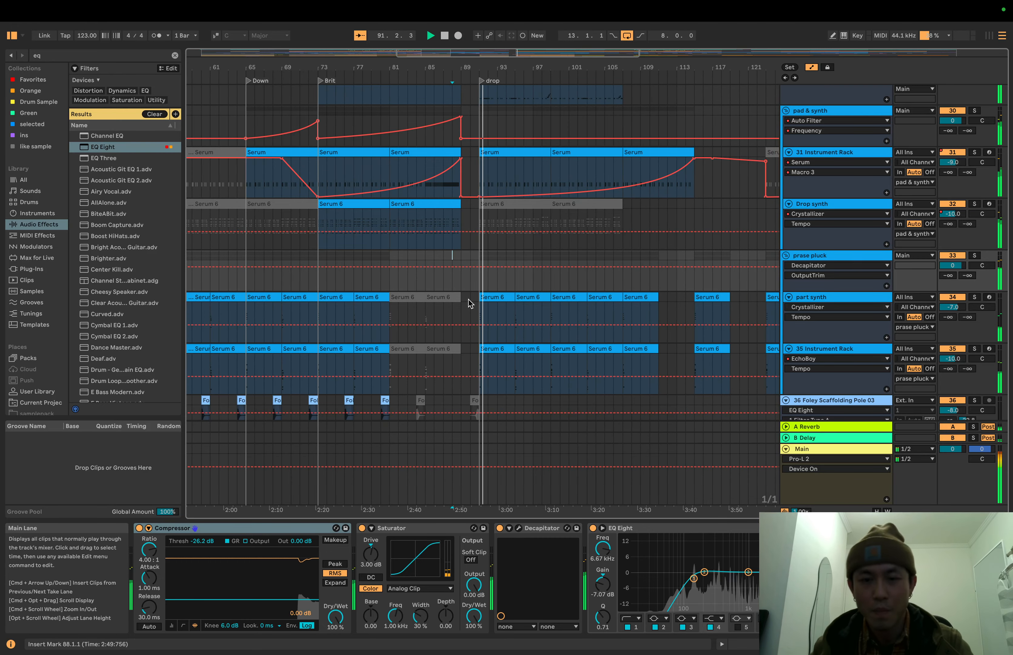
scroll(468, 302, down, 5)
scroll(460, 322, down, 1)
scroll(460, 322, up, 4)
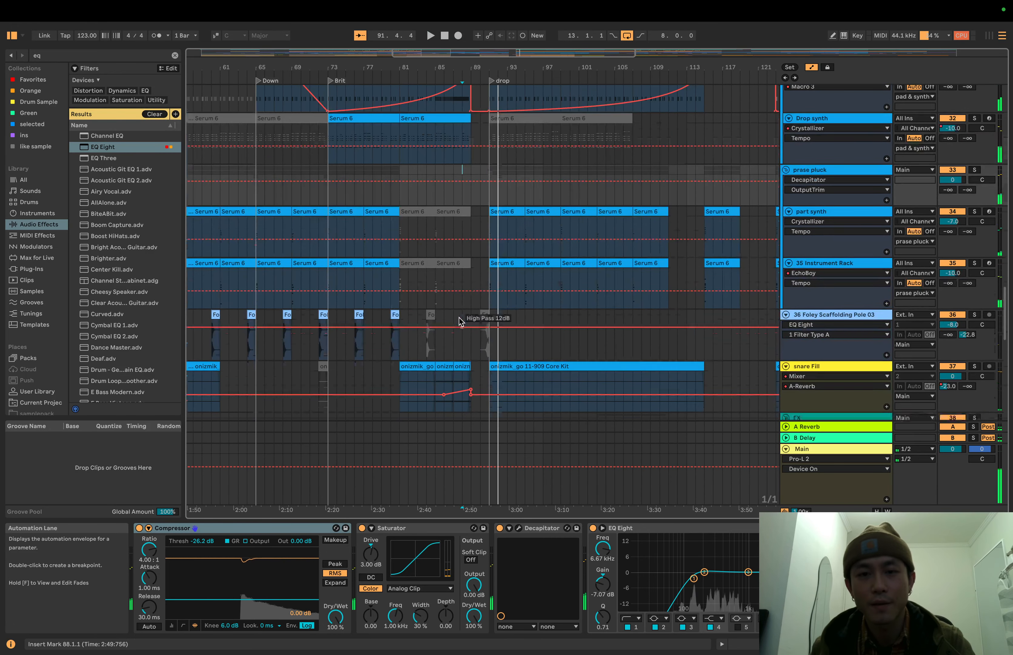
- Solo the part synth track and replay its clip from the drop at bar 91
click(489, 214)
key(space)
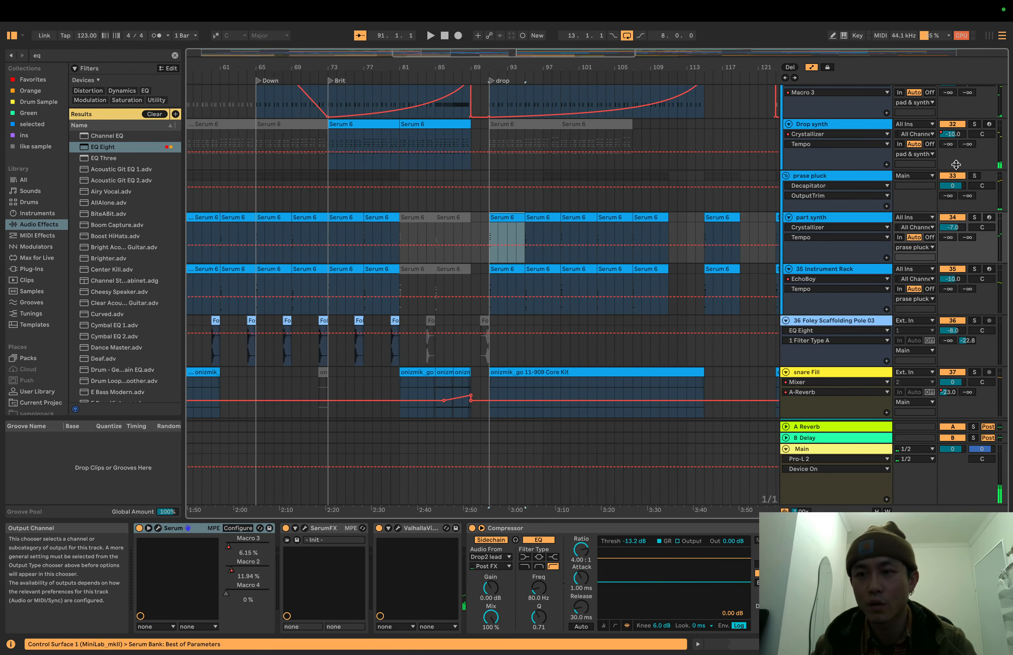
click(974, 124)
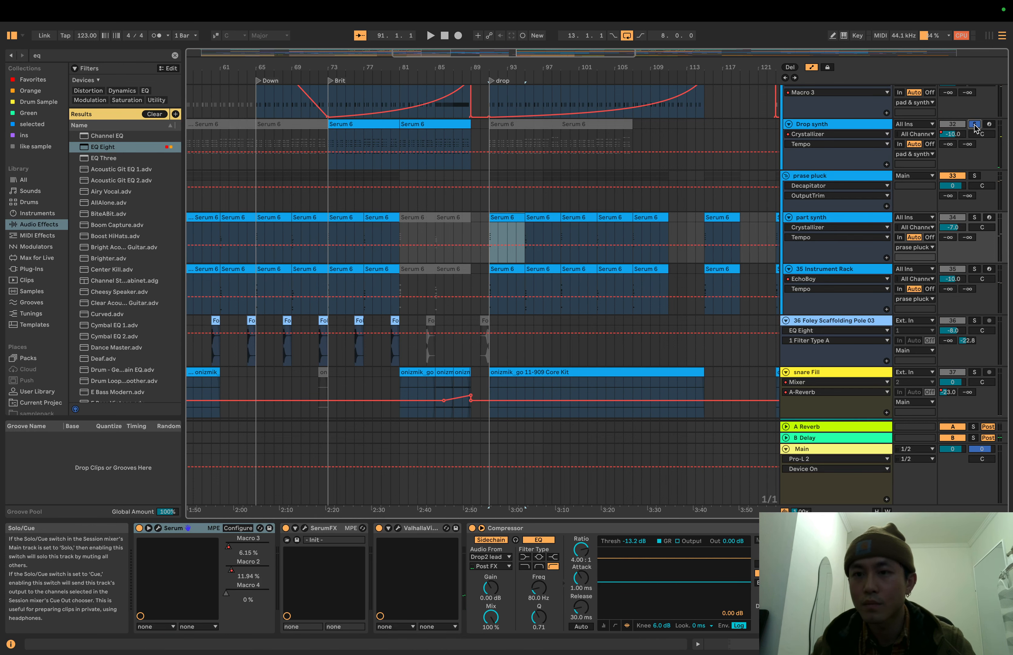
key(space)
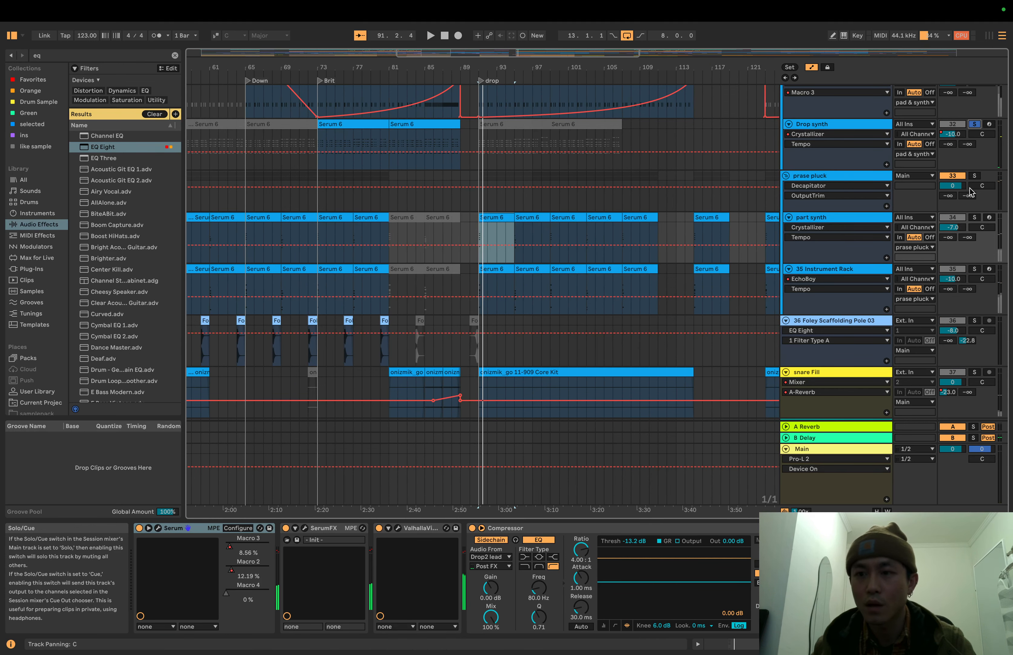
click(975, 218)
key(space)
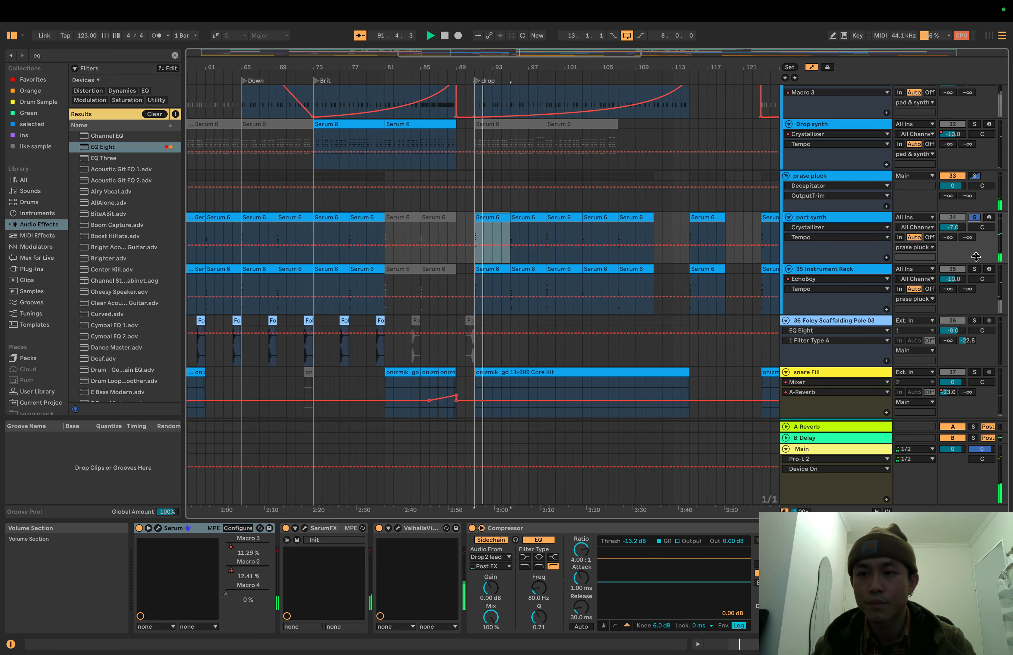
key(space)
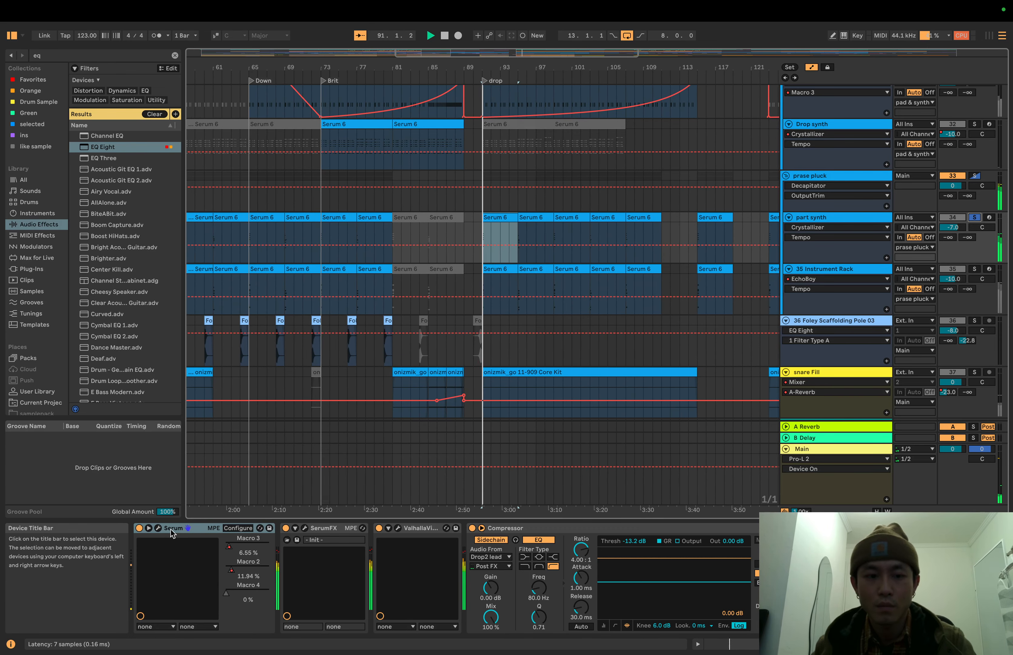
- Look over the oscillator and FX pages of the part synth's Serum, close it, and go along to the track's EQ Eight
click(157, 527)
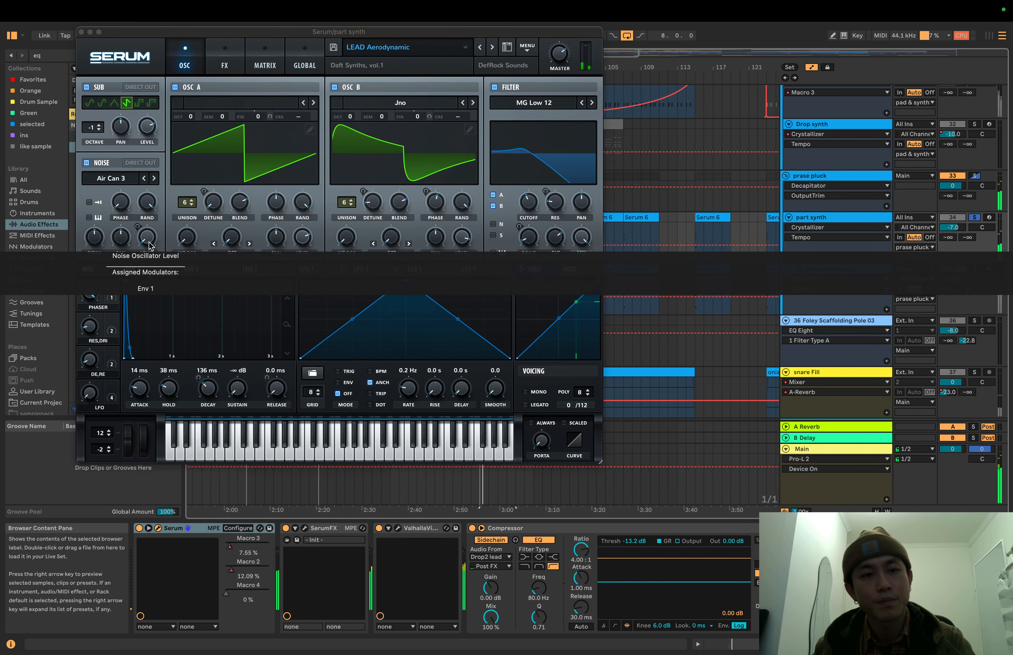
click(230, 62)
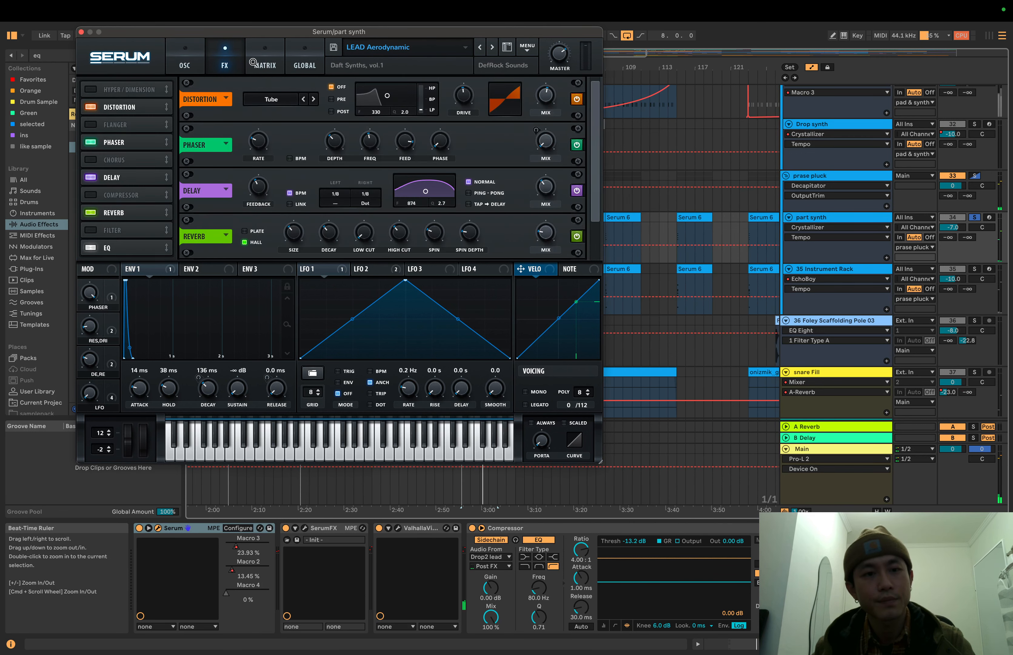
click(83, 33)
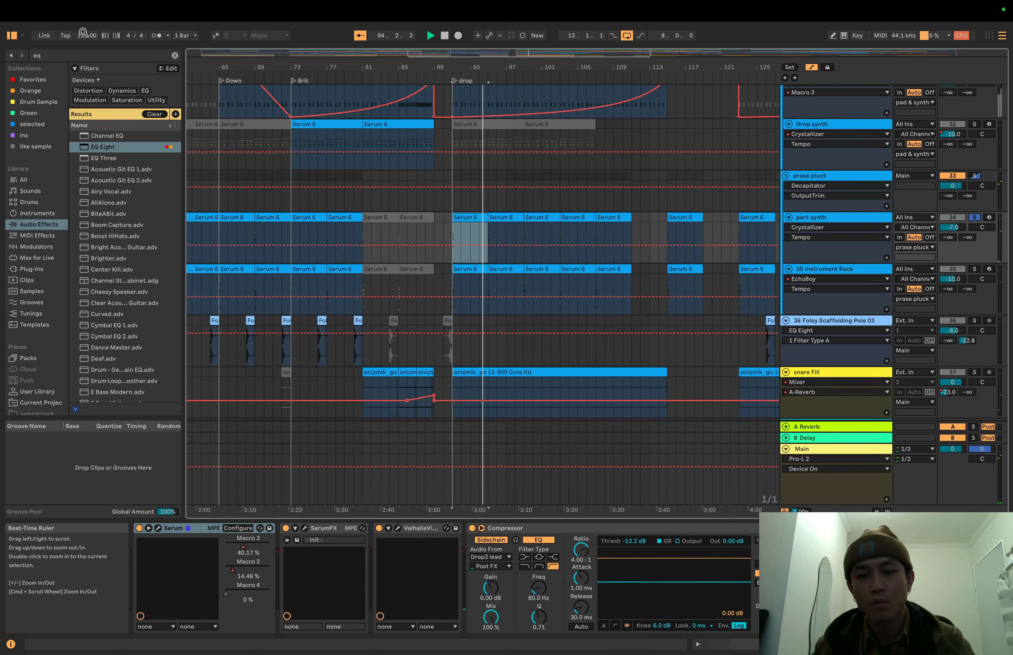
scroll(486, 600, right, 10)
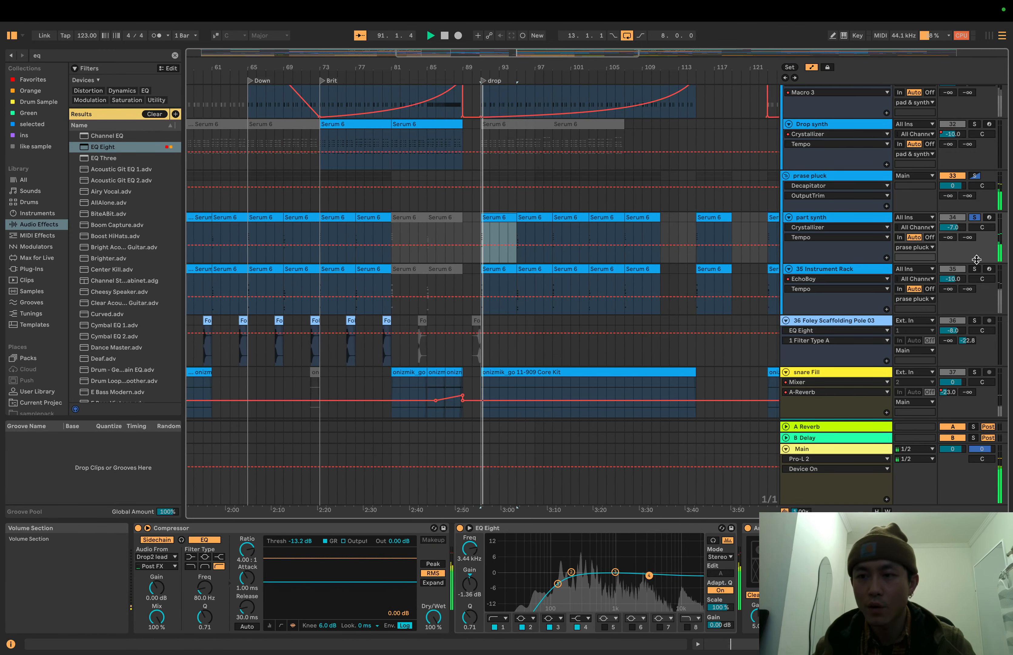
- Solo the prase pluck group, play it from bar 91, and show the devices of the 35 Instrument Rack track
click(975, 188)
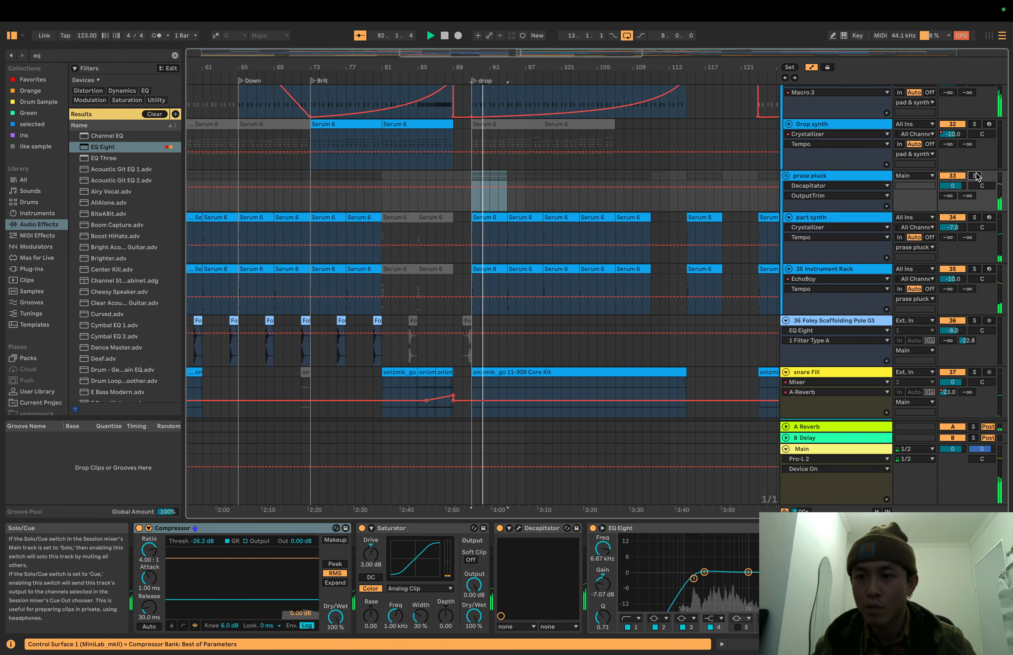
click(975, 176)
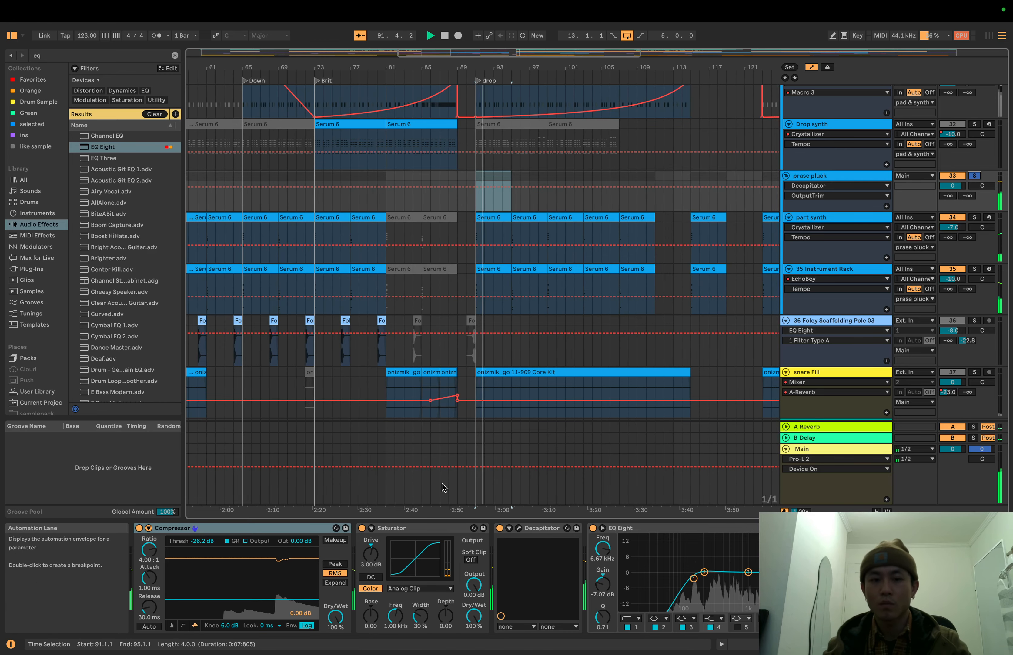
double_click(854, 271)
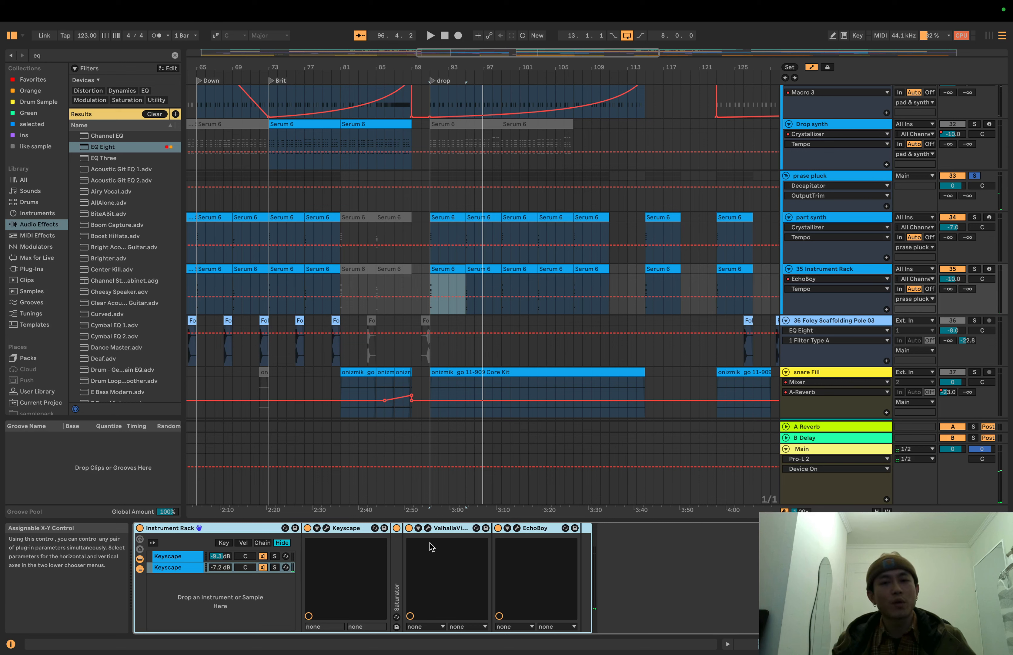
- Open the Keyscape chain's EchoBoy, replay from bar 91 to hear the echo, and close the plug-in window
click(516, 529)
key(space)
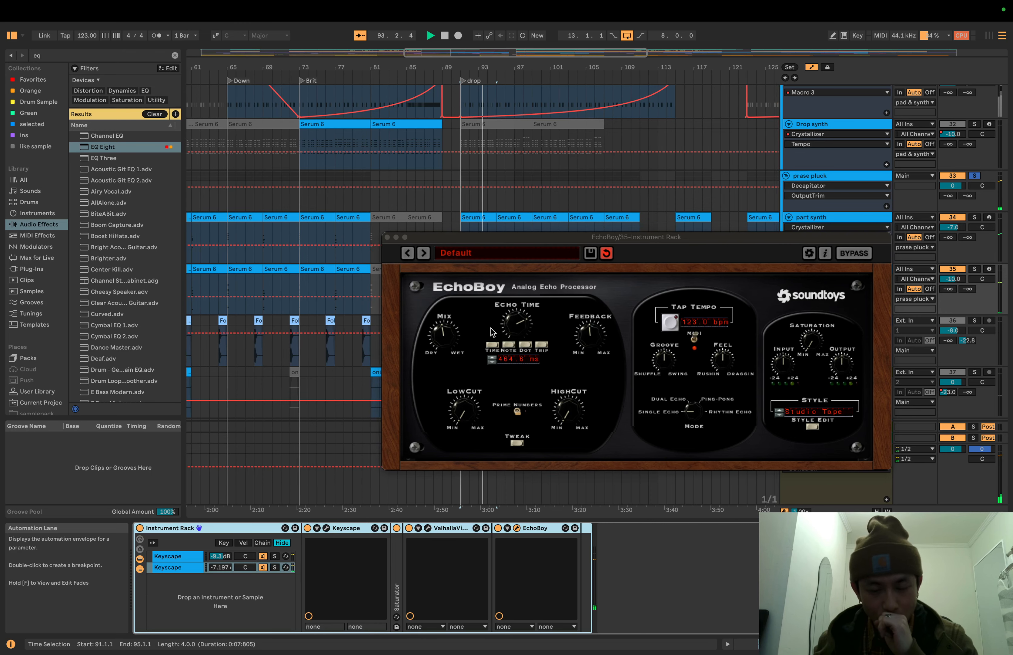
click(387, 237)
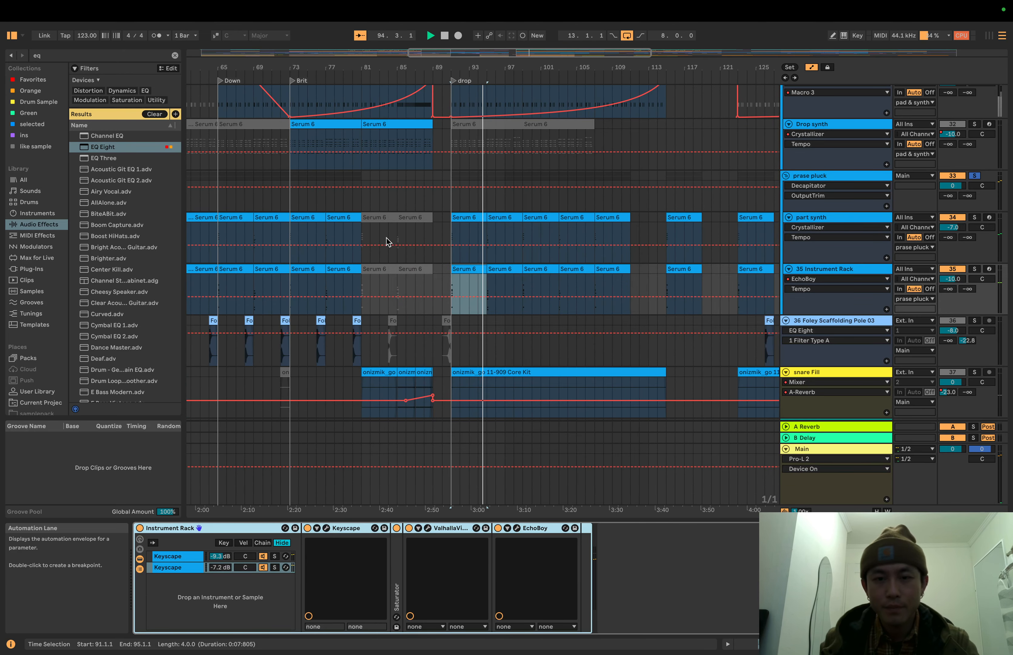
- Unsolo the prase pluck group and replay the full mix from the drop at bar 91
click(974, 176)
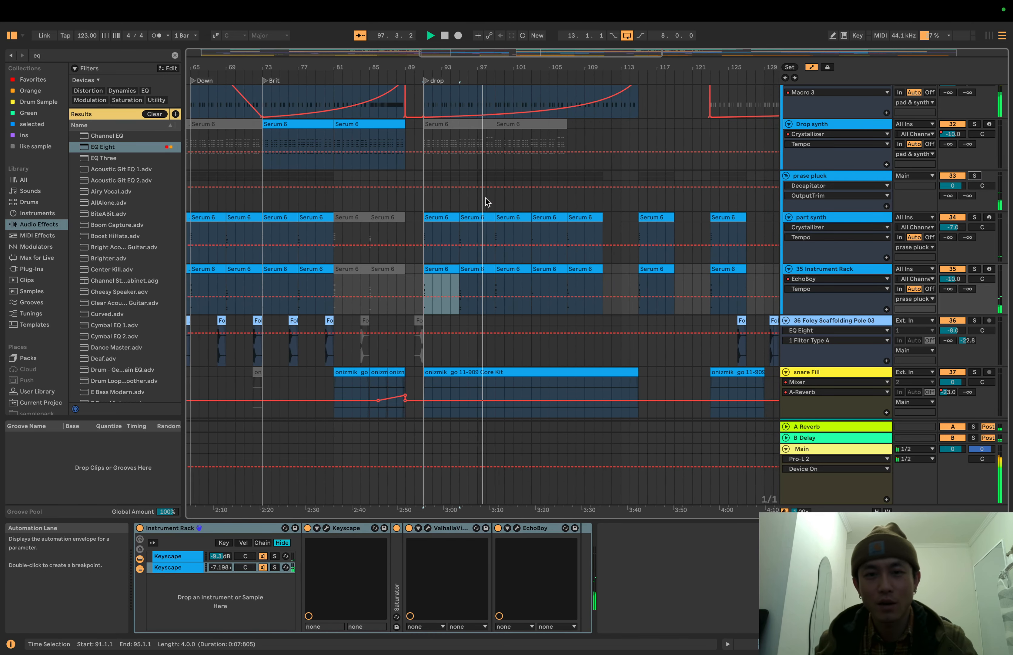
click(419, 196)
key(space)
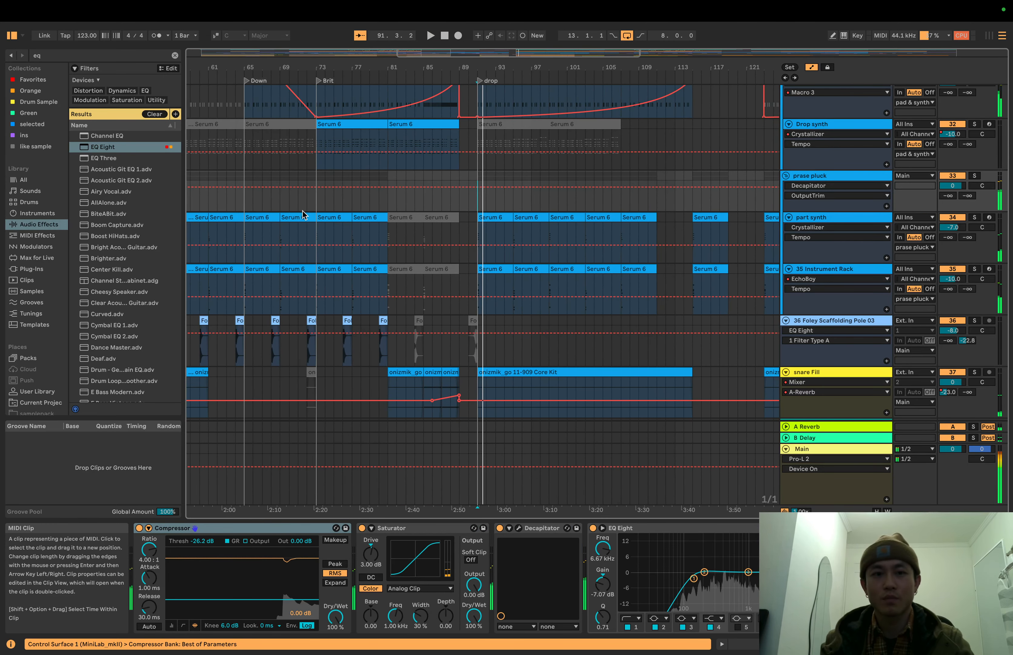
- Play the full mix from bar 69, and bring up the snare fill track's devices with the insert mark at bar 85
click(282, 204)
key(space)
scroll(332, 238, down, 10)
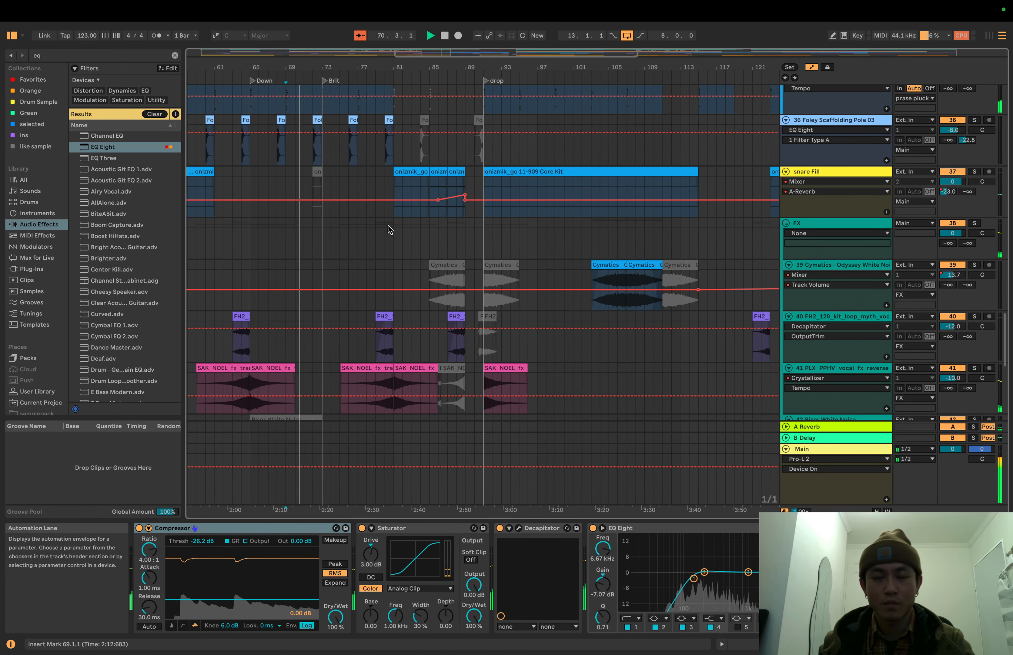
click(429, 212)
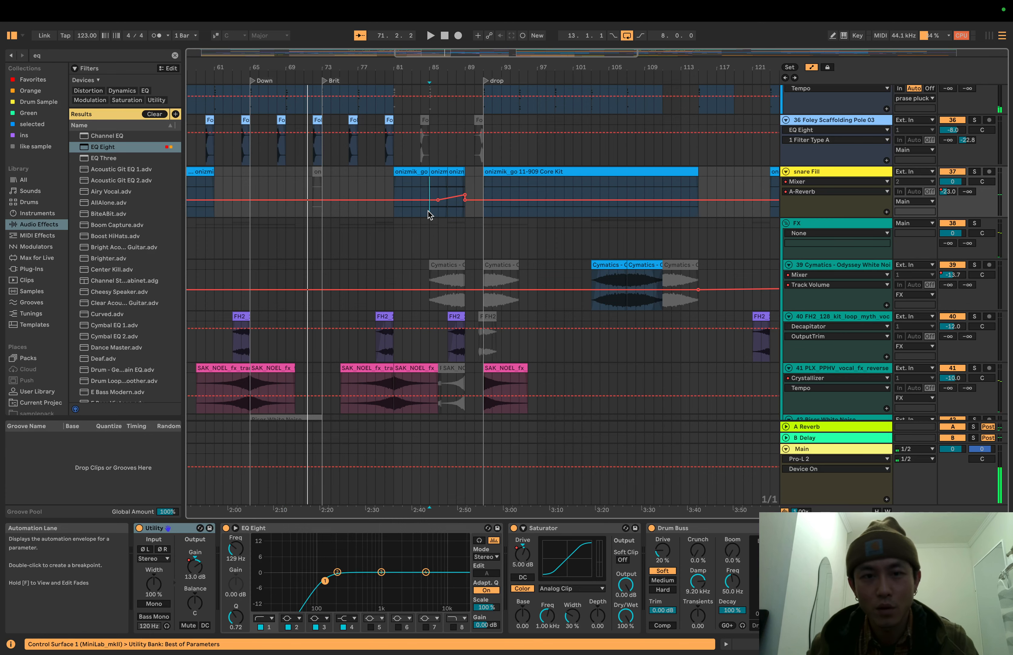
- Play the mix from bar 85 toward the drop and solo the snare Fill track to hear its fill
scroll(428, 210, up, 1)
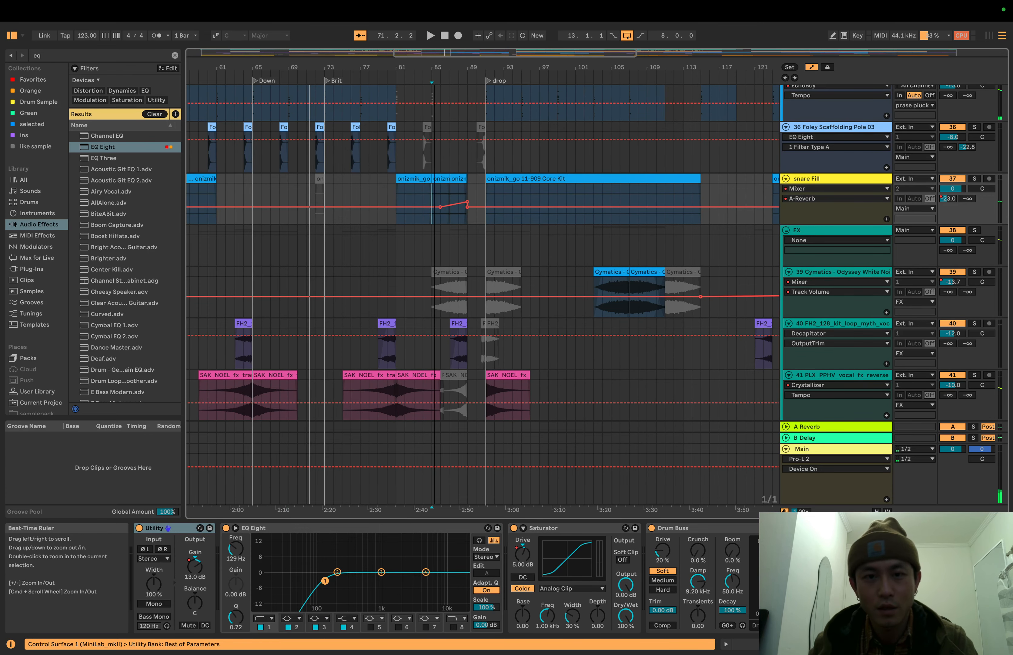
drag(453, 67, 461, 113)
key(space)
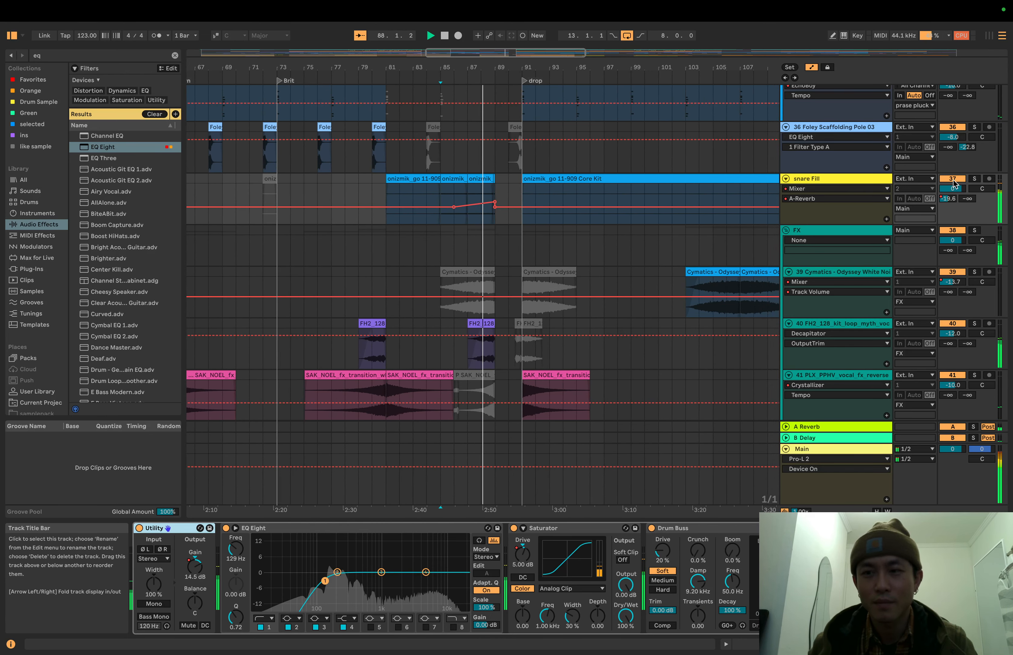
click(975, 179)
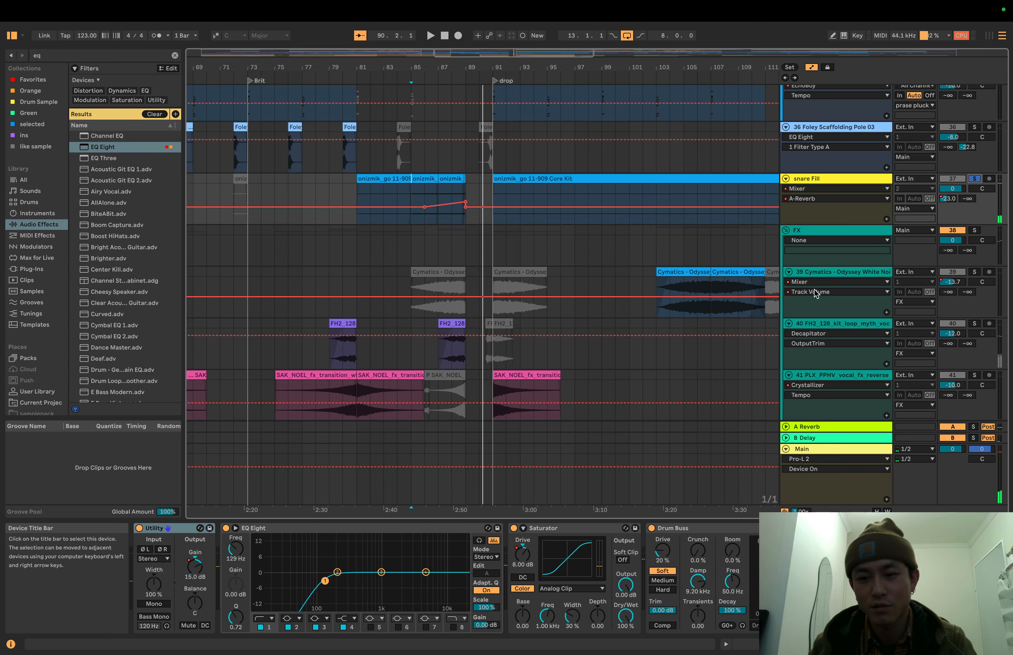
- Set the insert mark at bar 89 on the Drop stab track, play into the drop with the track soloed, and stop
scroll(620, 357, down, 3)
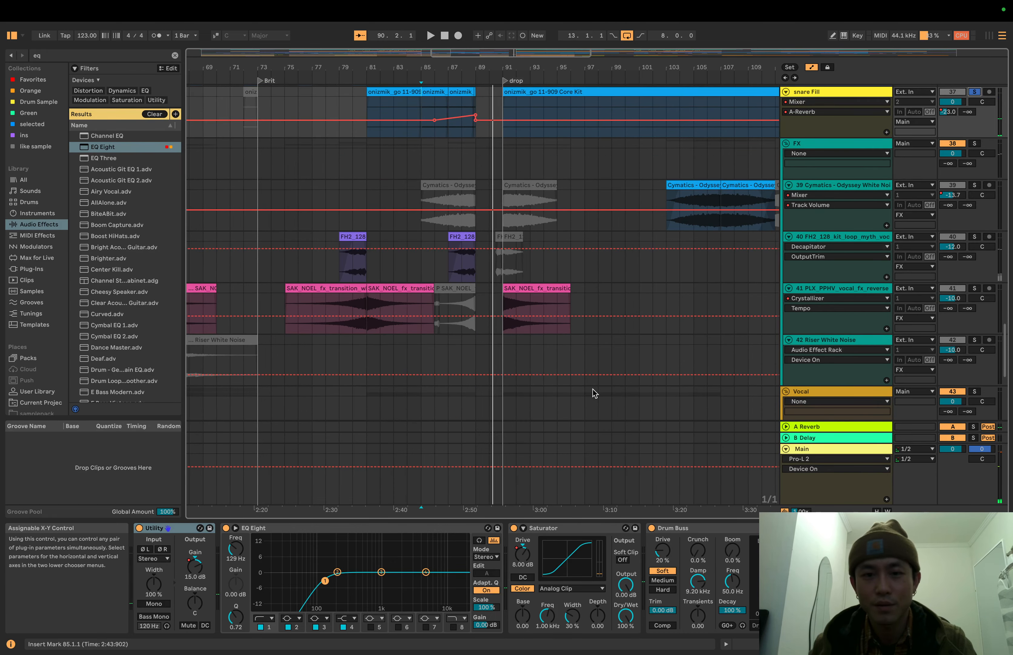
scroll(407, 208, up, 10)
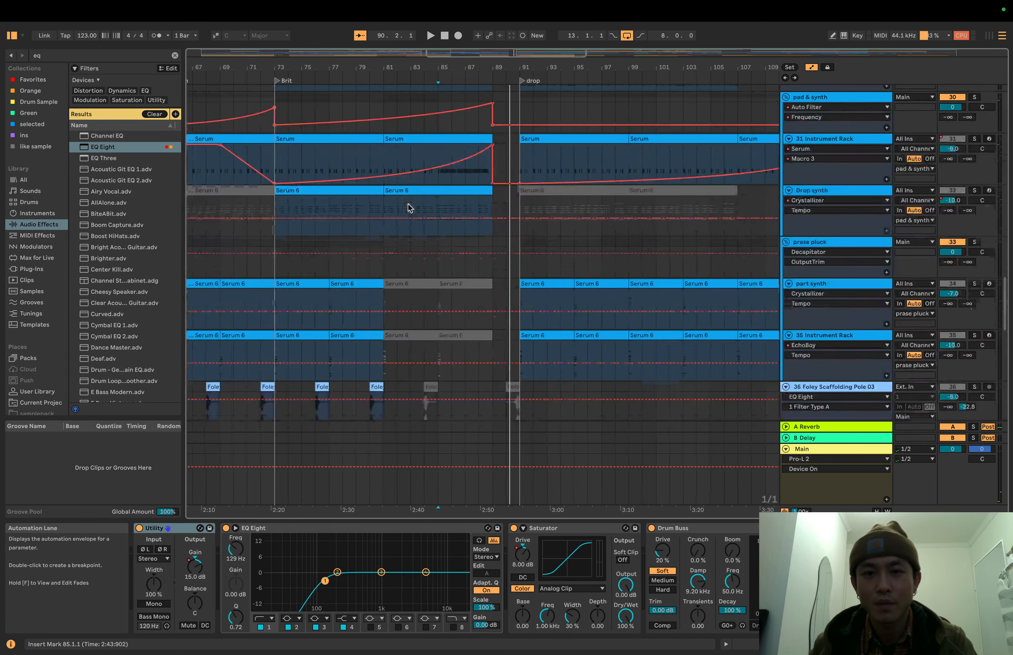
scroll(408, 208, up, 3)
drag(487, 67, 486, 48)
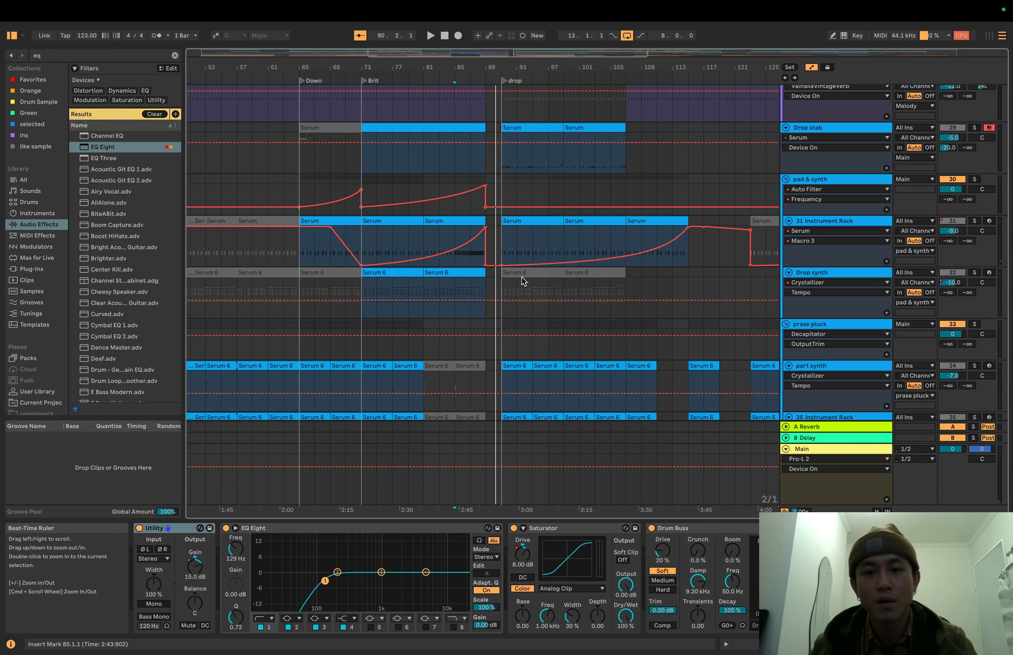
scroll(522, 281, down, 15)
scroll(522, 281, up, 15)
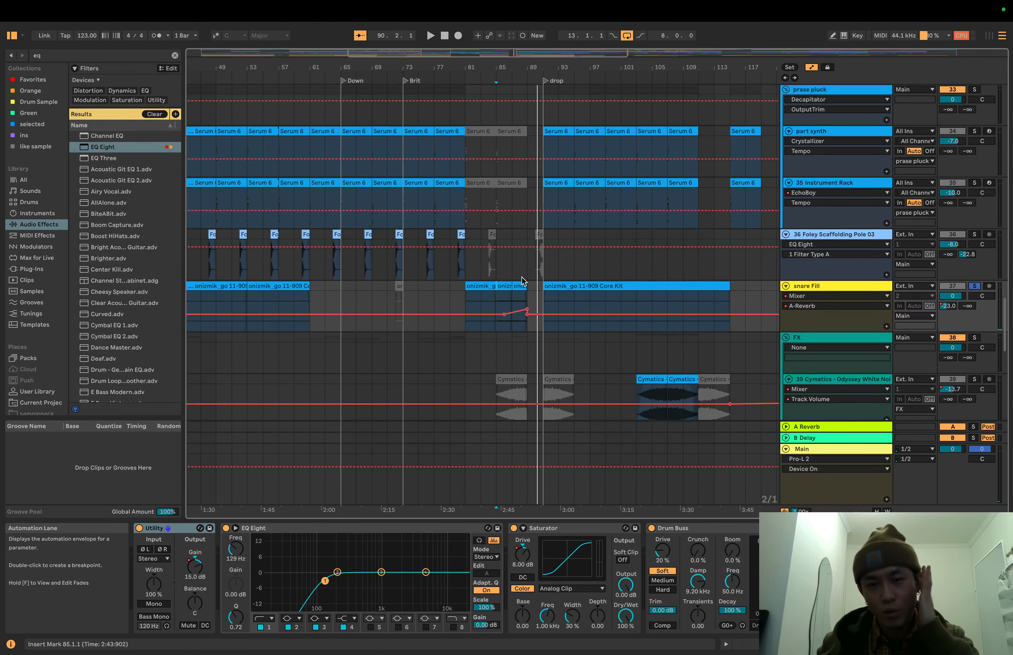
scroll(524, 281, up, 6)
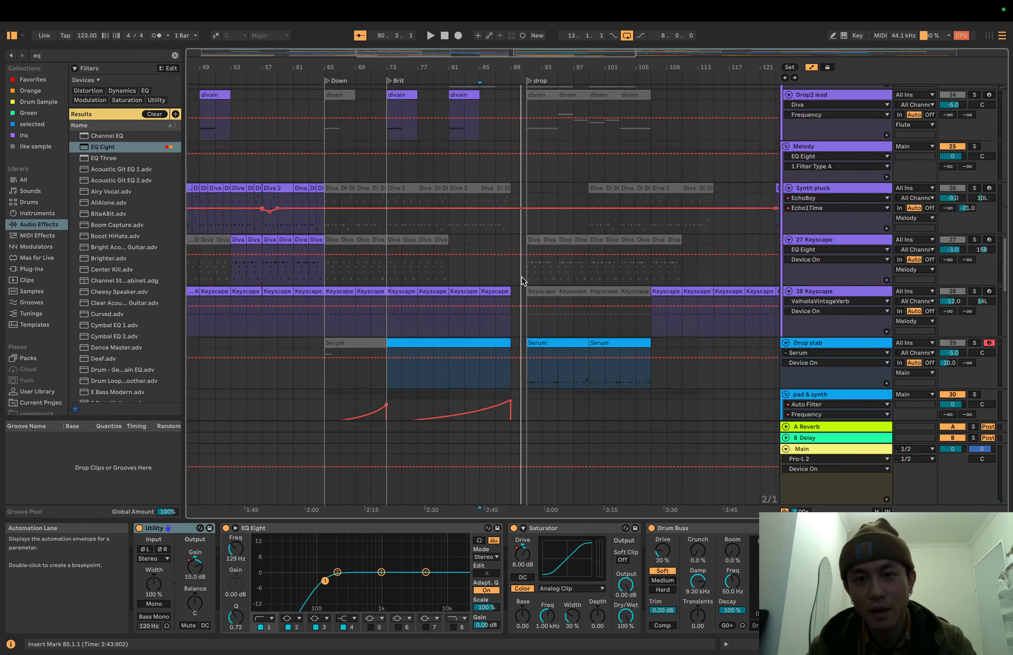
click(528, 360)
key(space)
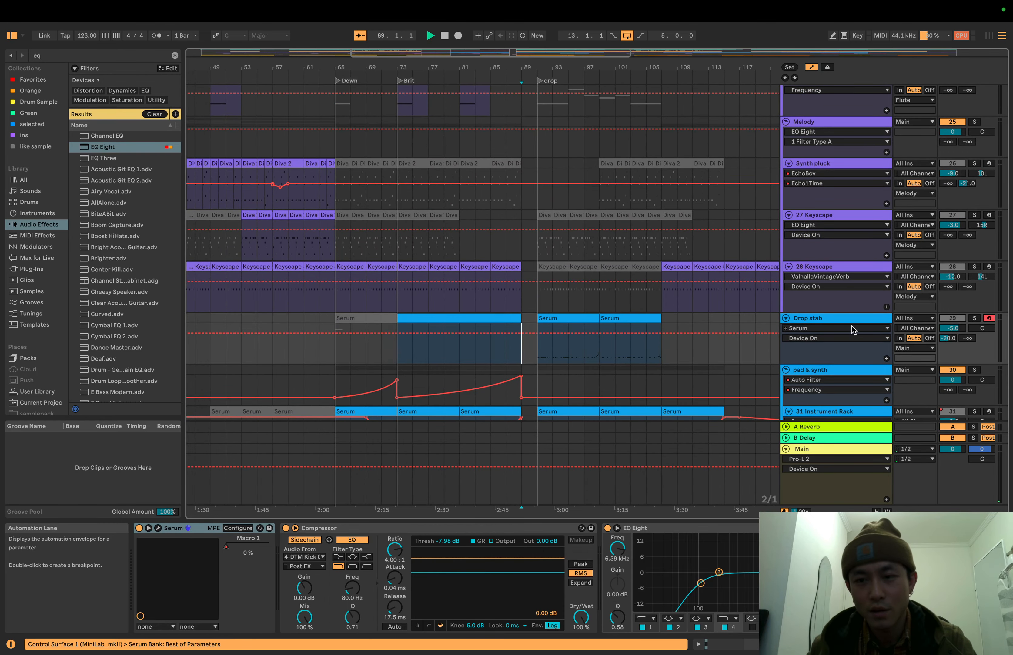
click(975, 318)
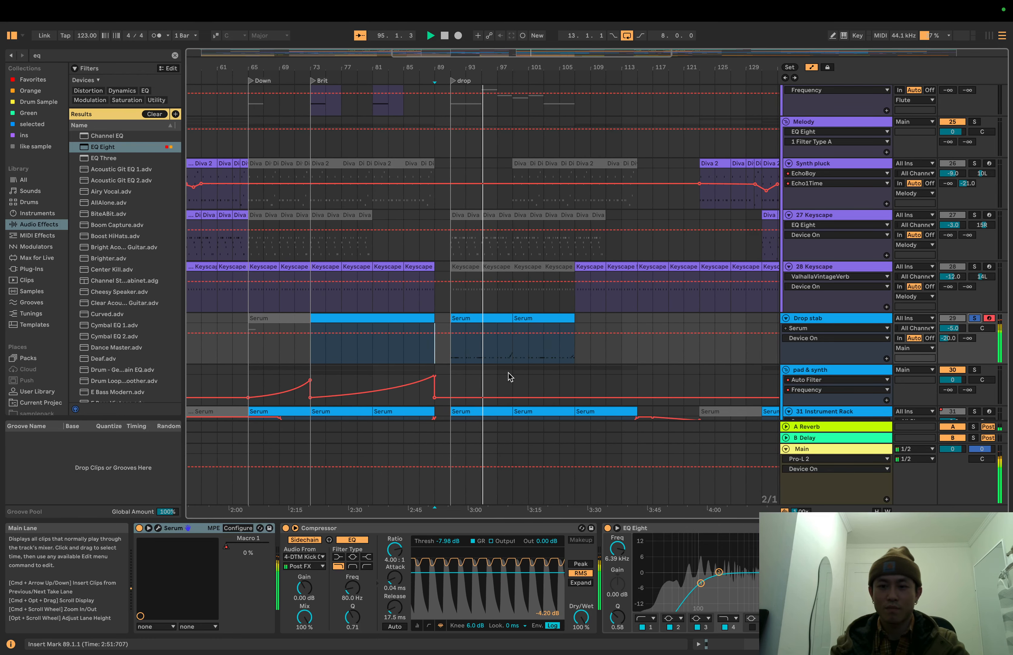
key(space)
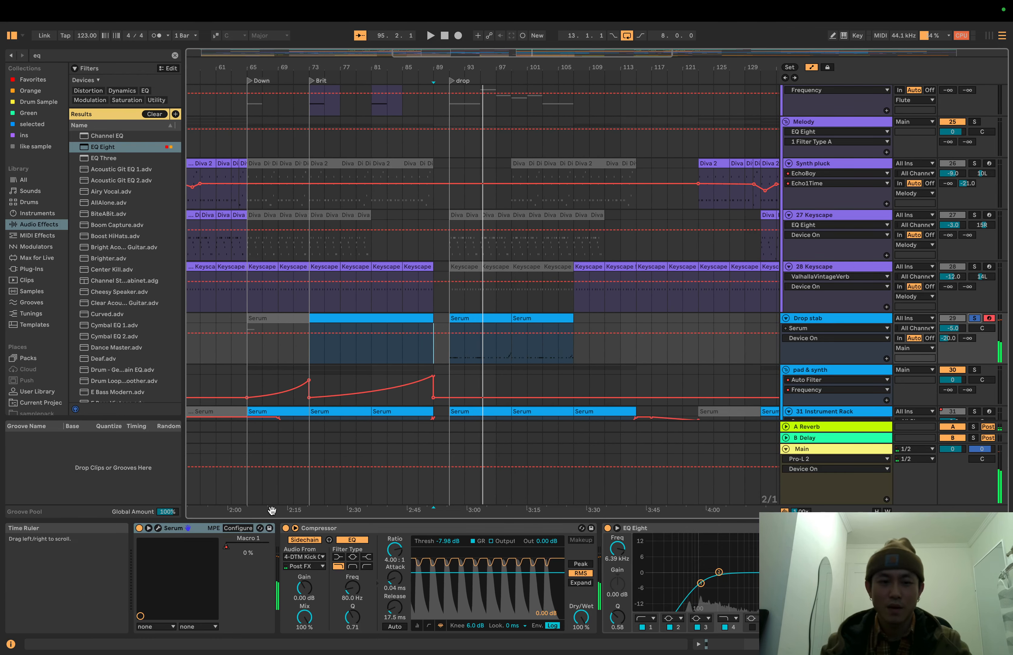
- Set the insert mark at bar 91 on the Drop stab track and open its Serum plug-in window clear of the device chain
click(449, 339)
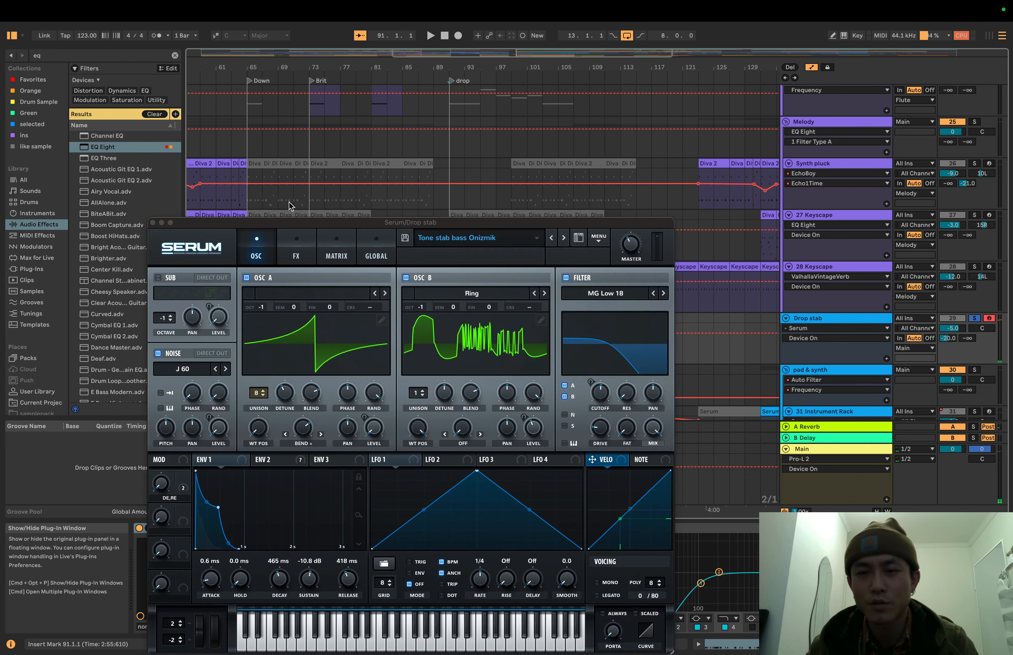
click(158, 528)
drag(297, 226, 328, 31)
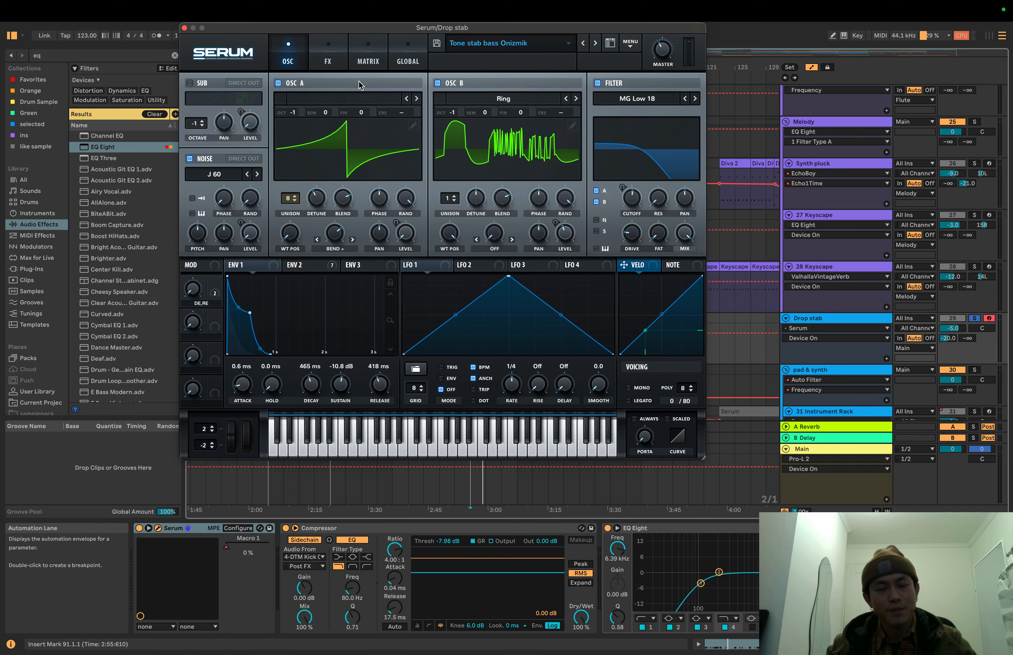
- Review the Drop stab's effects chain as far as Decimort 2 and open that plug-in's window above the devices
scroll(525, 598, right, 10)
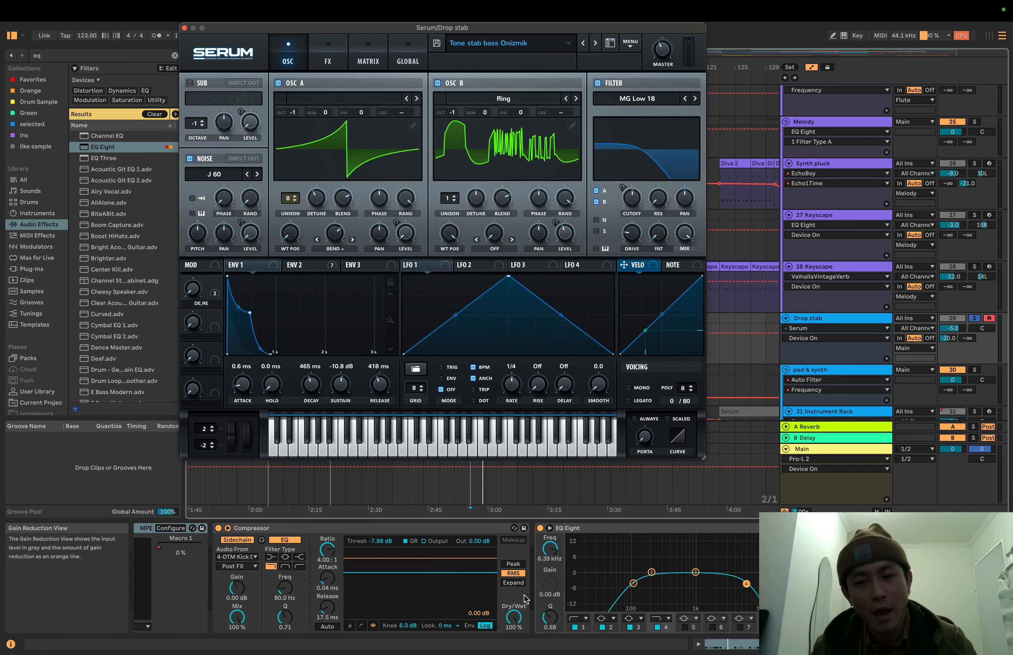
scroll(526, 598, right, 15)
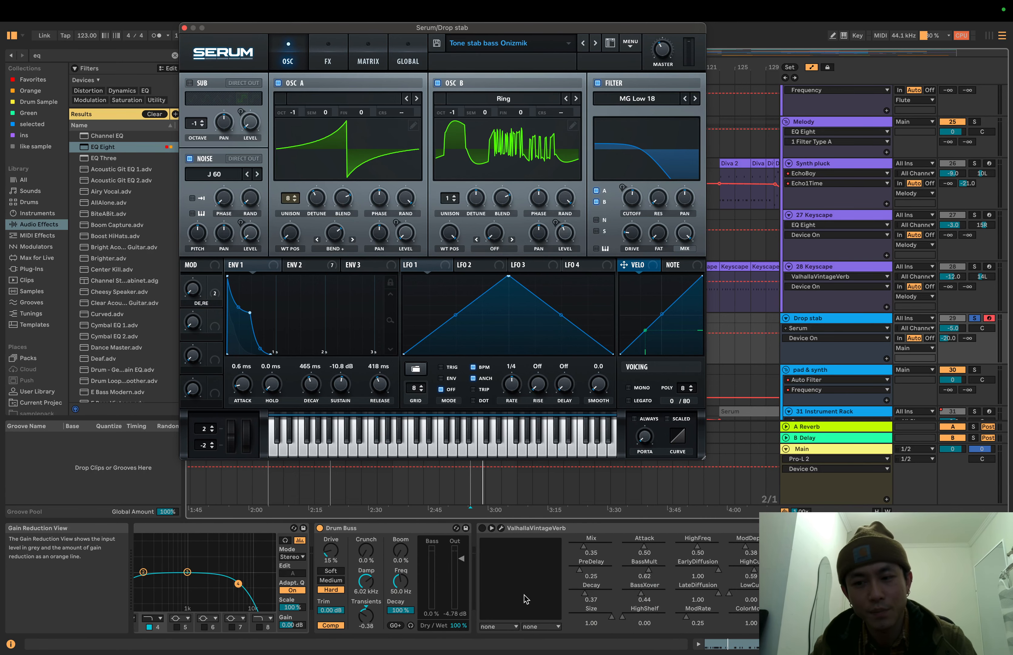
scroll(526, 598, right, 8)
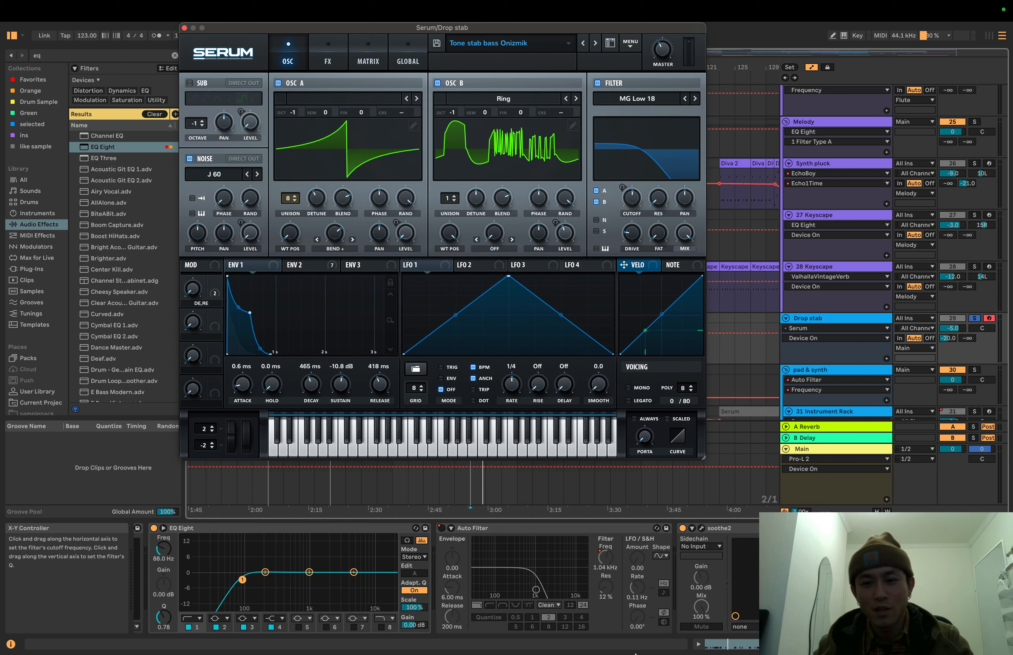
scroll(724, 575, right, 6)
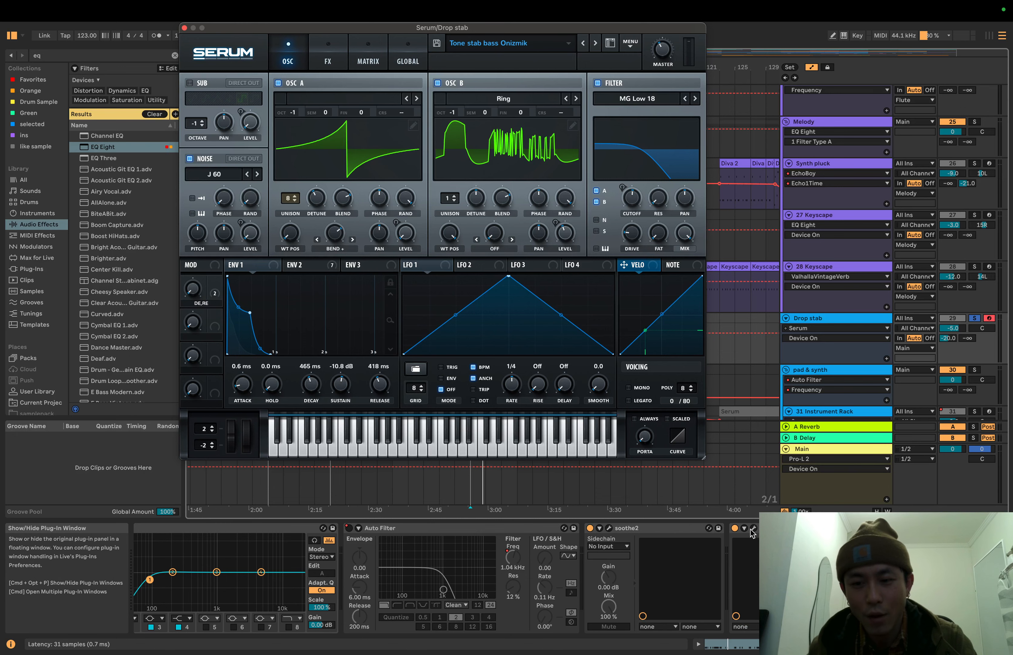
click(754, 529)
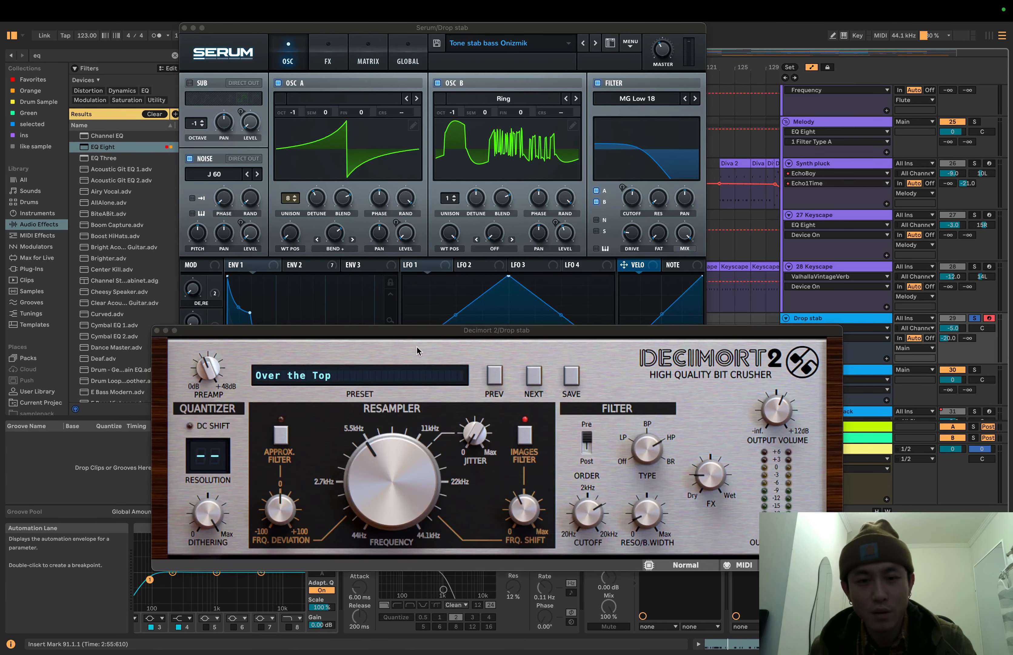
drag(439, 330, 456, 171)
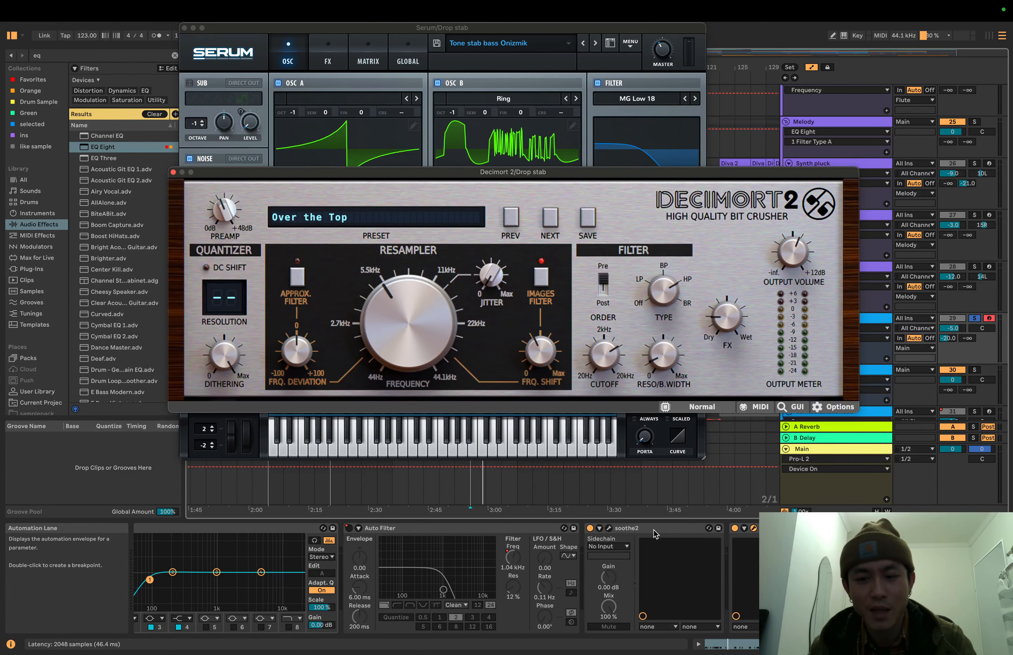
- Play the Drop stab from bar 91, compare it with Decimort 2 bypassed and active, and close the Decimort 2 window
key(space)
click(735, 528)
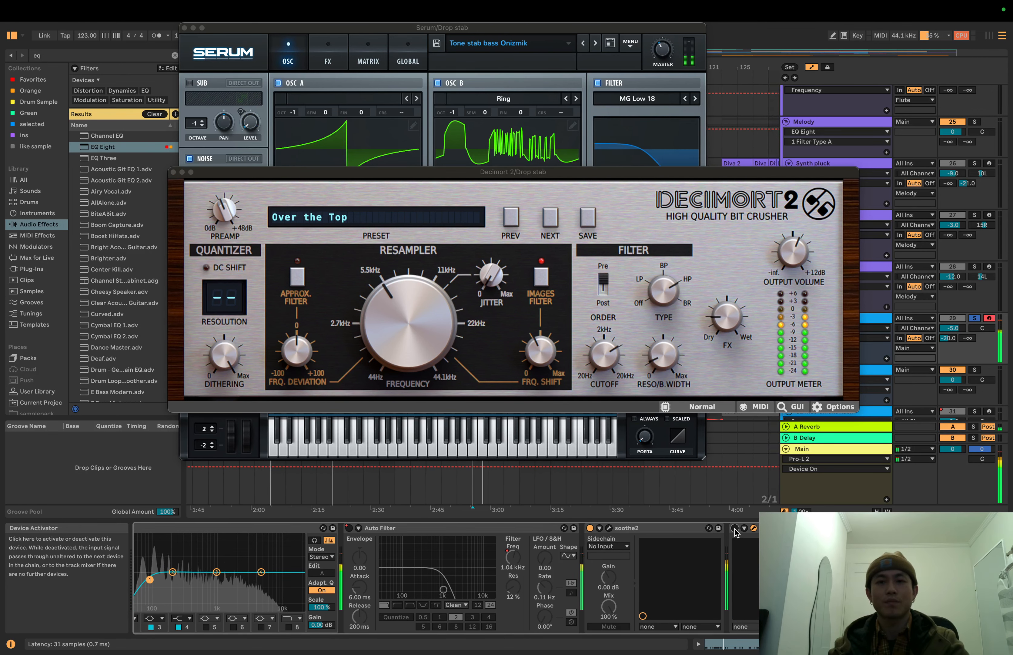
click(735, 529)
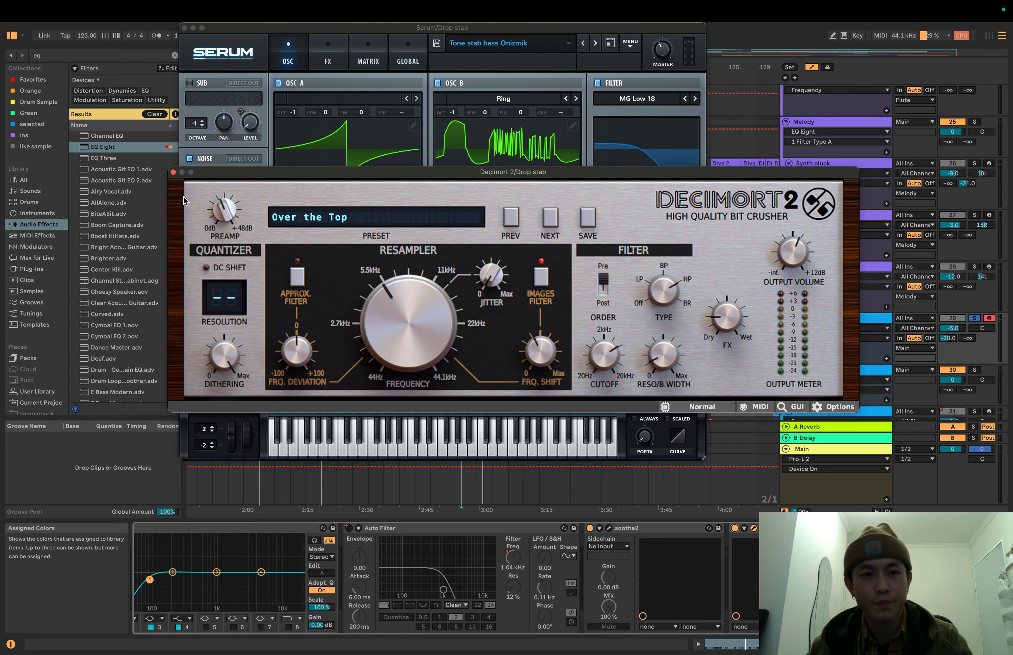
click(173, 172)
- Replay the Drop stab, inspect its soothe2 settings, close that window, and toggle soothe2 to compare the sound
scroll(481, 570, right, 5)
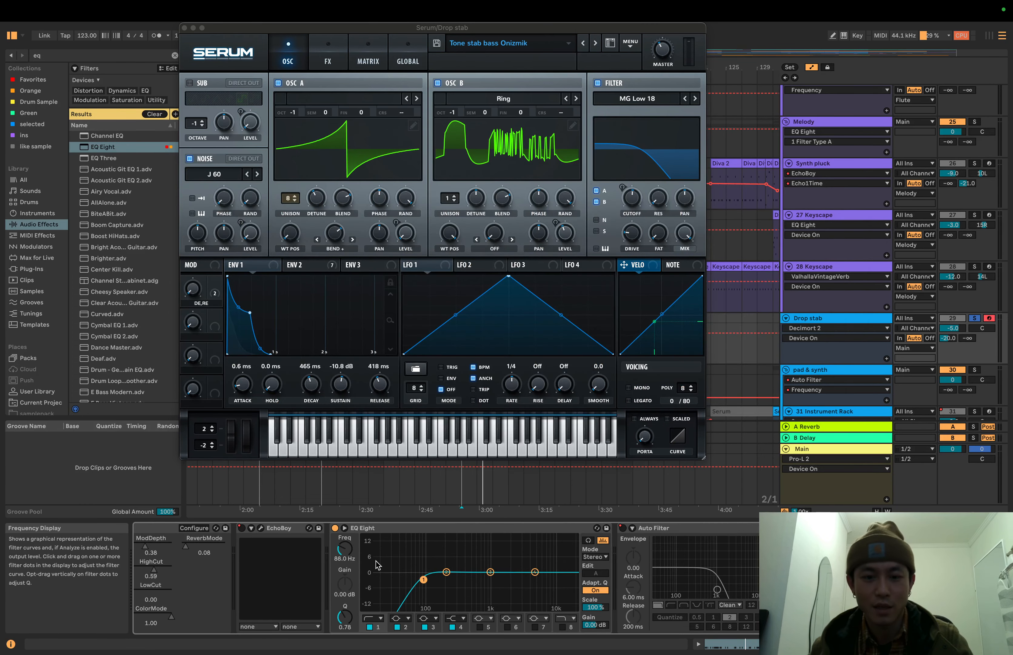
key(space)
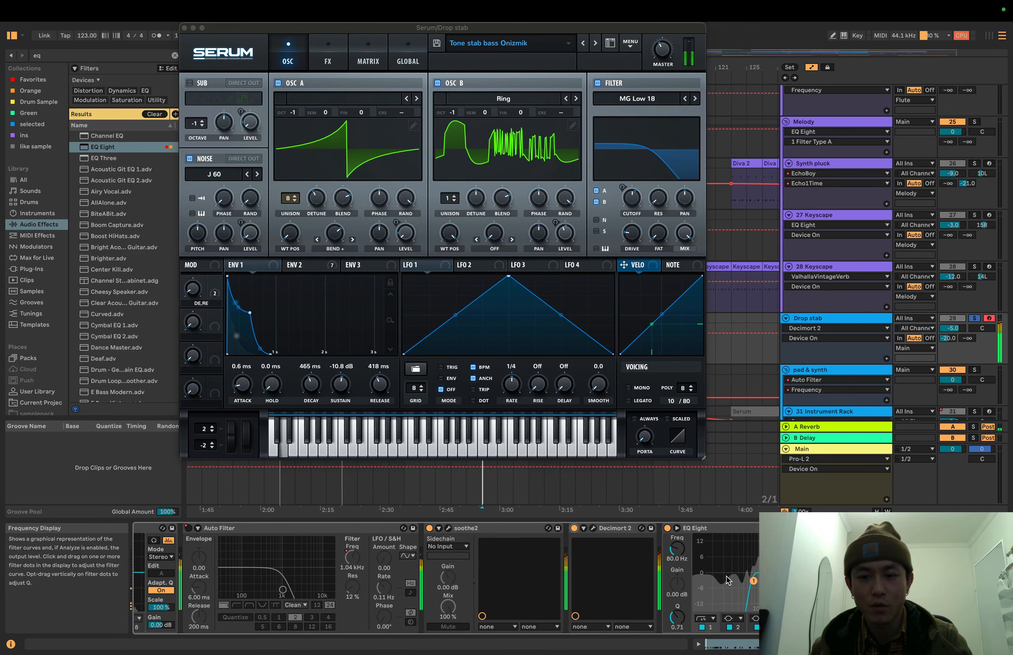
scroll(553, 575, left, 3)
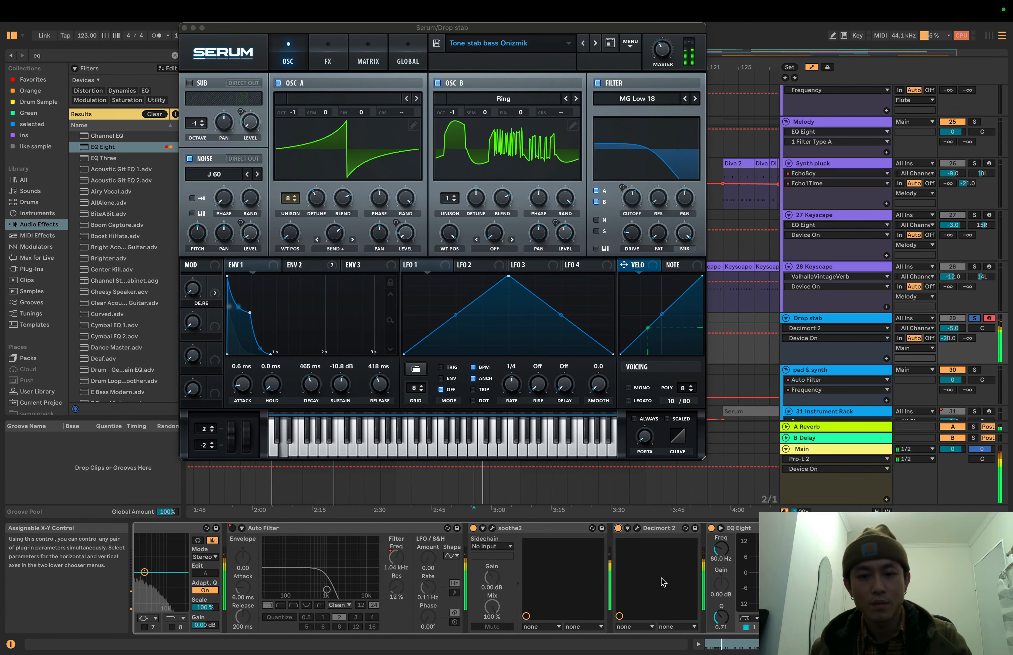
click(492, 528)
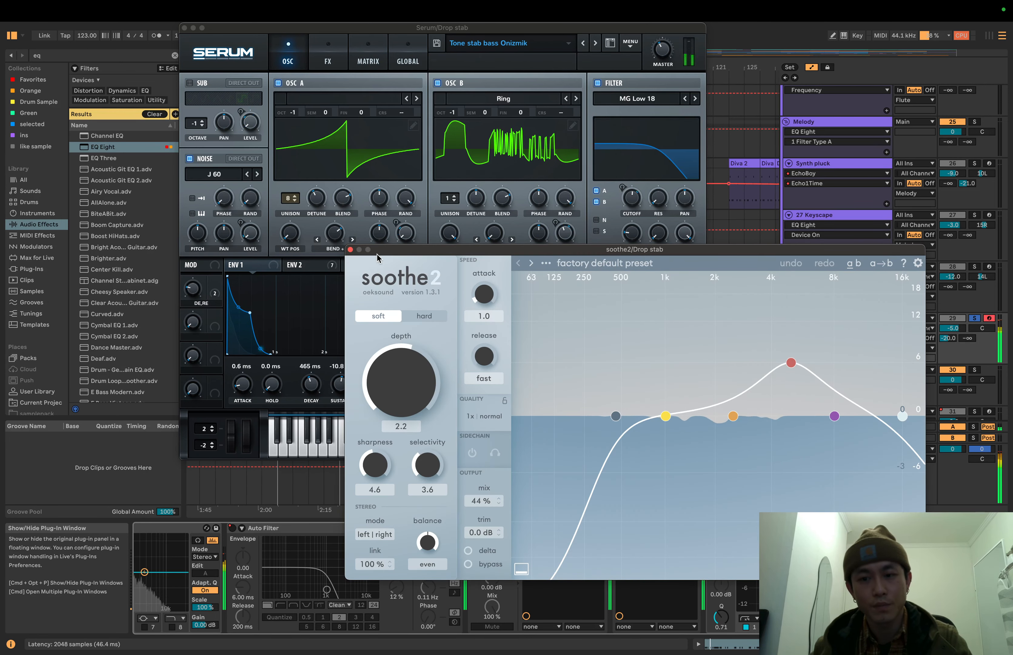
click(350, 250)
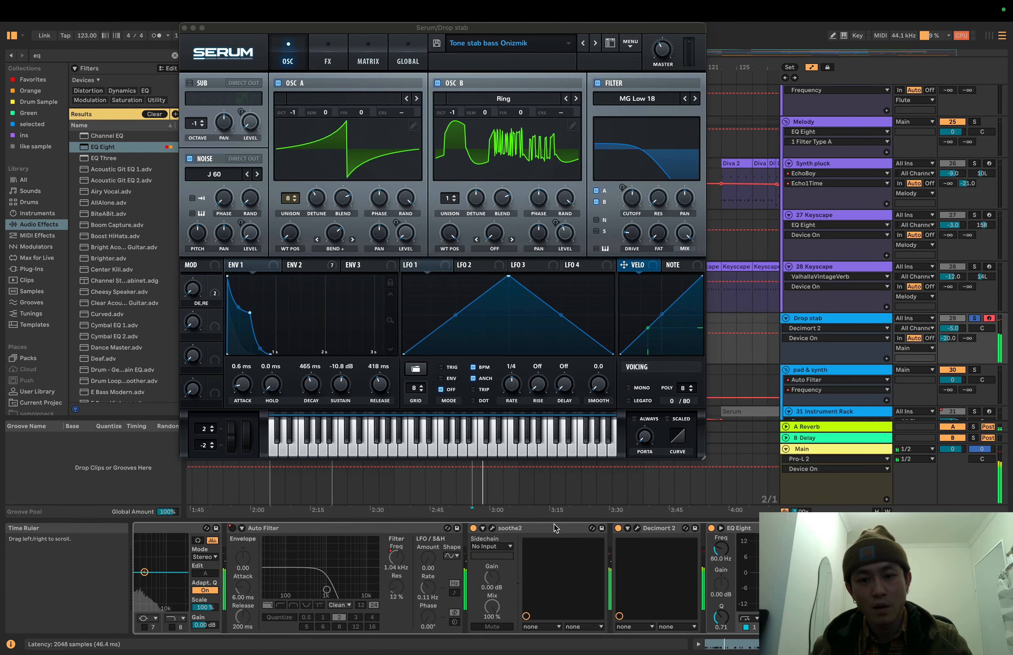
click(474, 528)
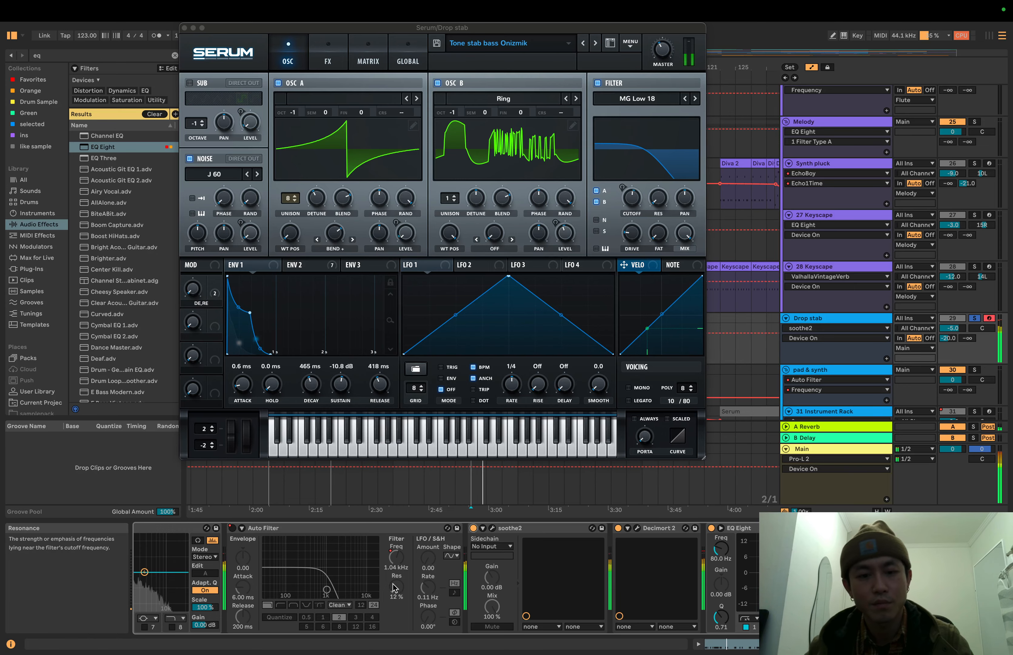
- Return to Serum at the start of the Drop stab's chain, reopen its window to review the patch, and close it
scroll(393, 583, right, 15)
scroll(393, 583, left, 20)
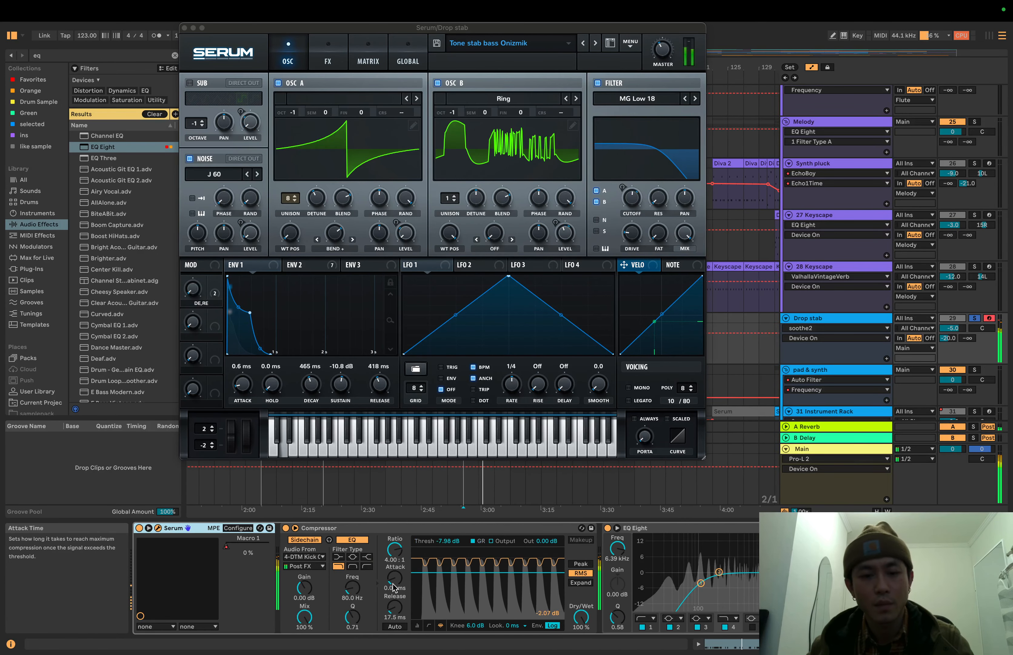
click(158, 528)
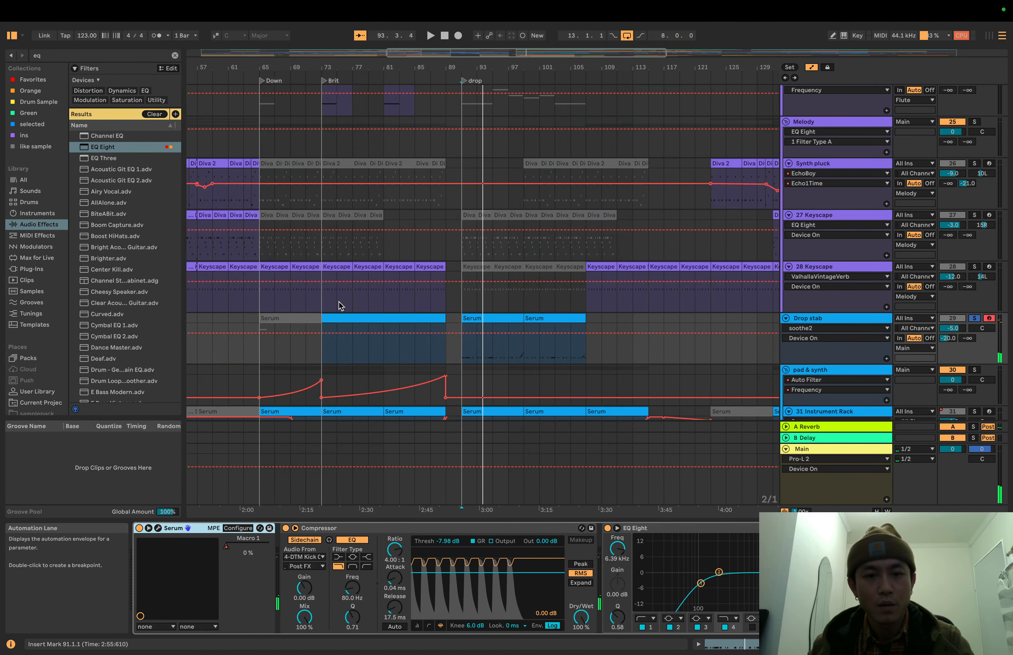
click(157, 528)
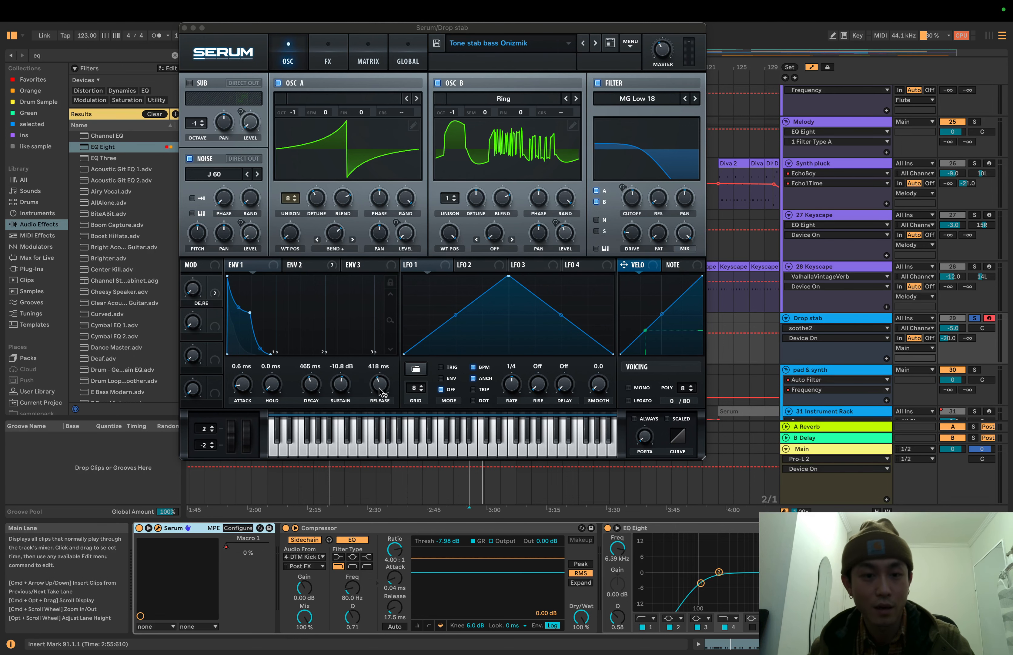
click(184, 28)
- Replay the soloed Drop stab from bar 91, set the insert mark at bar 85 on the FX group, and stop playback
key(space)
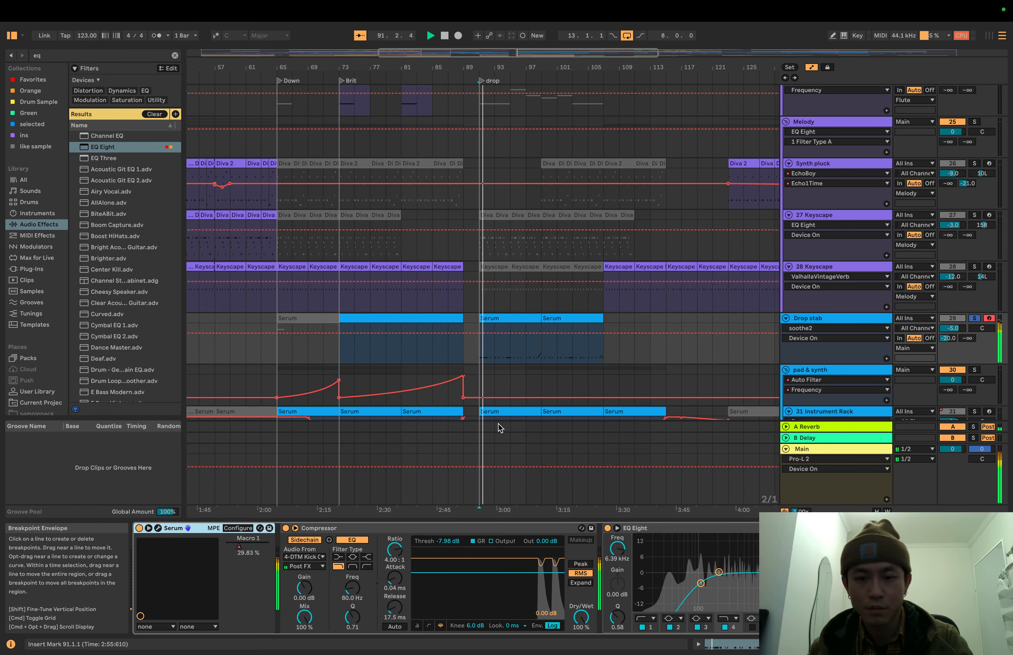
scroll(499, 425, down, 5)
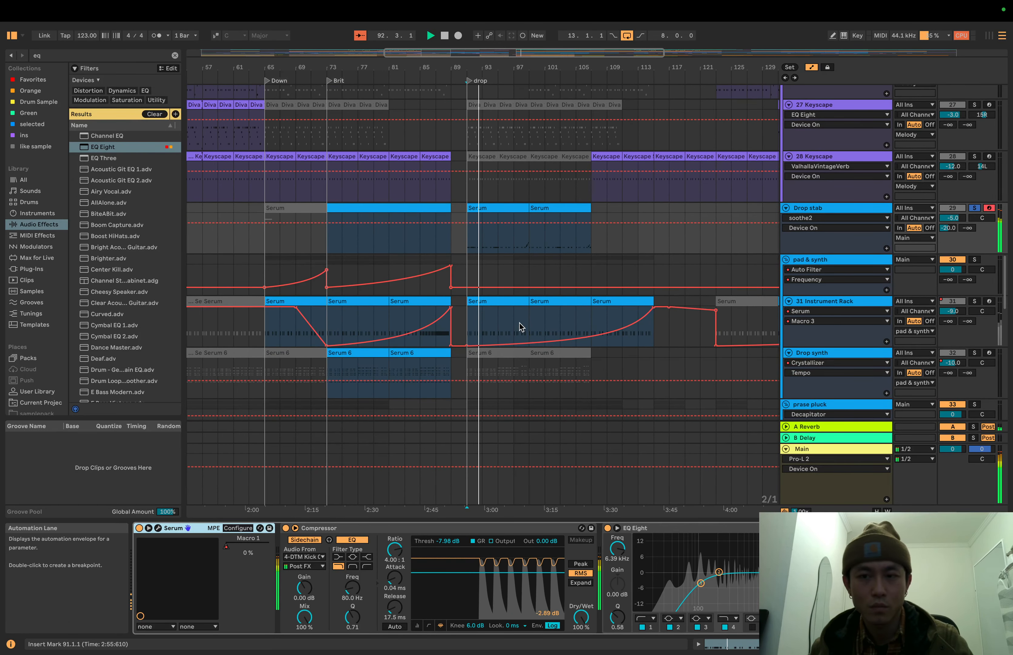
scroll(522, 327, down, 12)
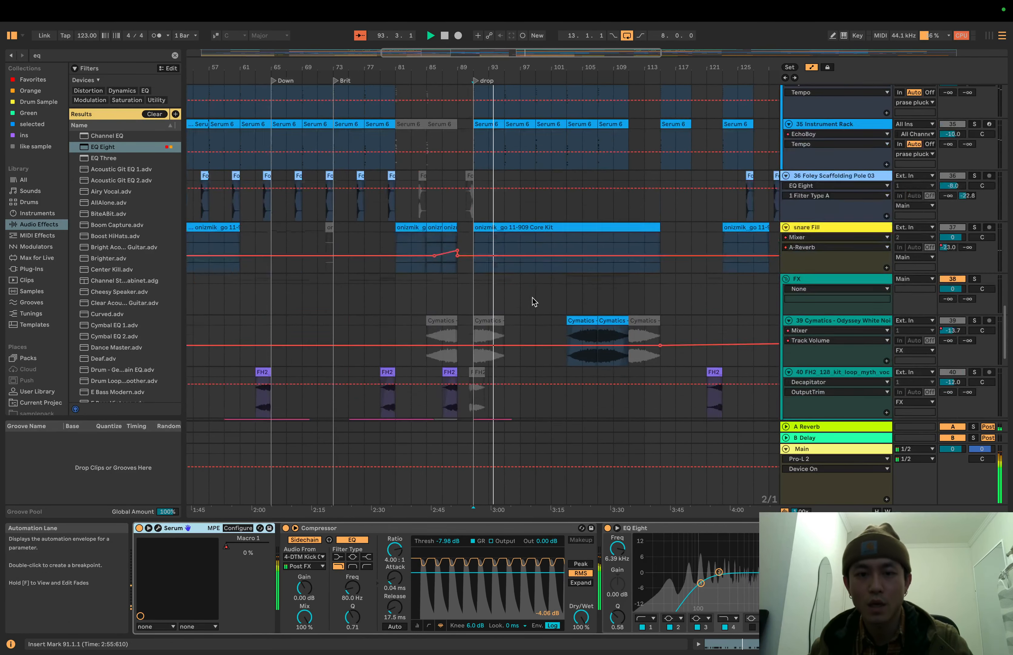
scroll(535, 301, down, 4)
click(431, 215)
key(space)
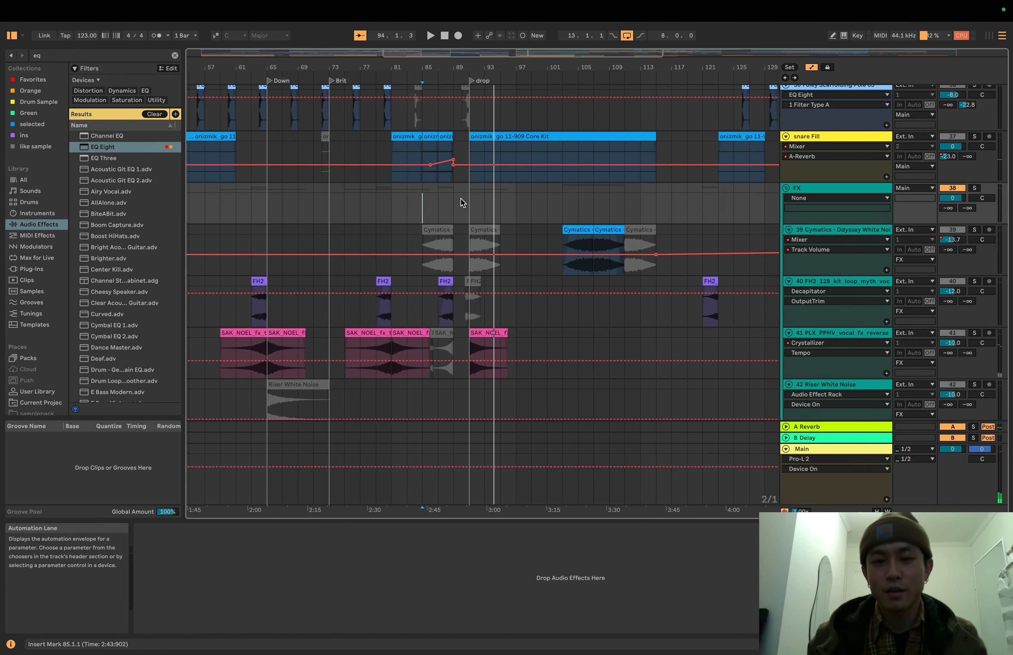
- Bring up the overview of all open desktops from the FX tracks
scroll(460, 199, down, 3)
key(ctrl+Up)
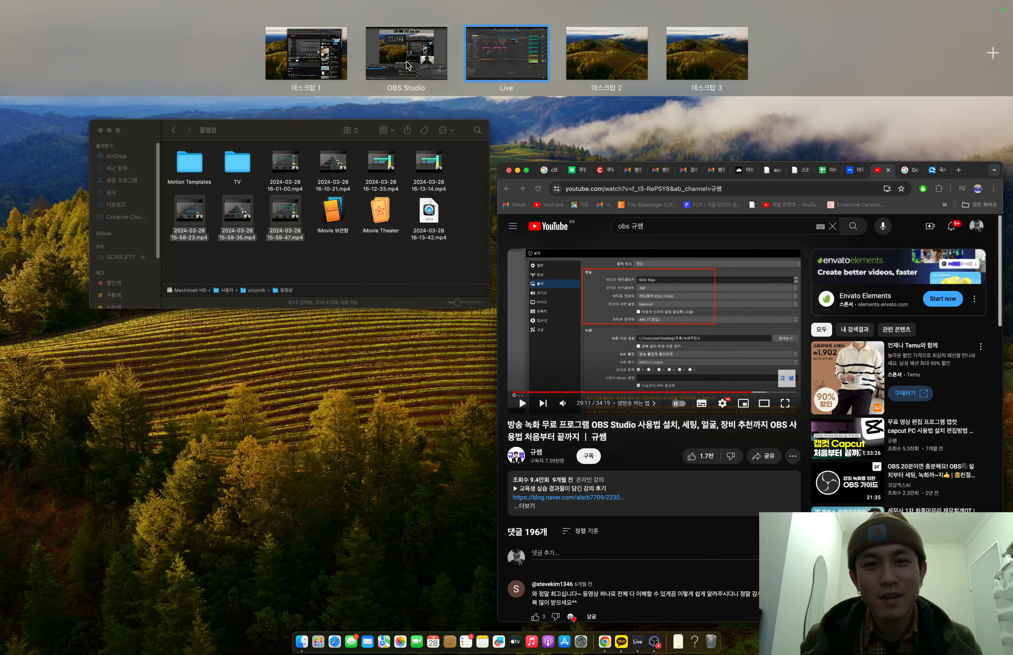
- Switch to OBS Studio to check the recording, then return to the Live project
click(406, 53)
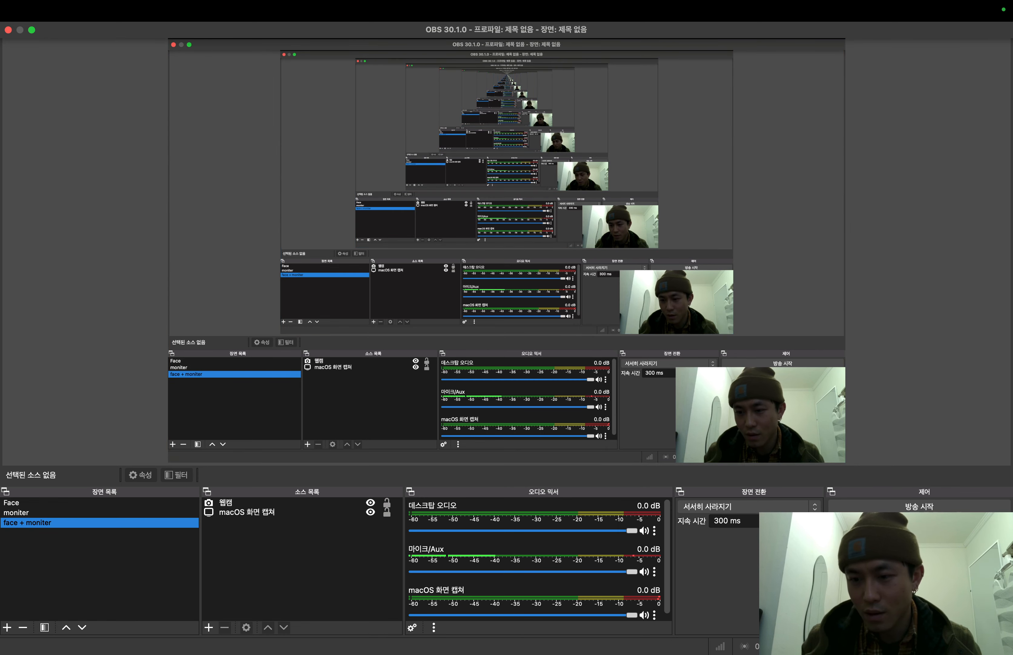
key(ctrl+Up)
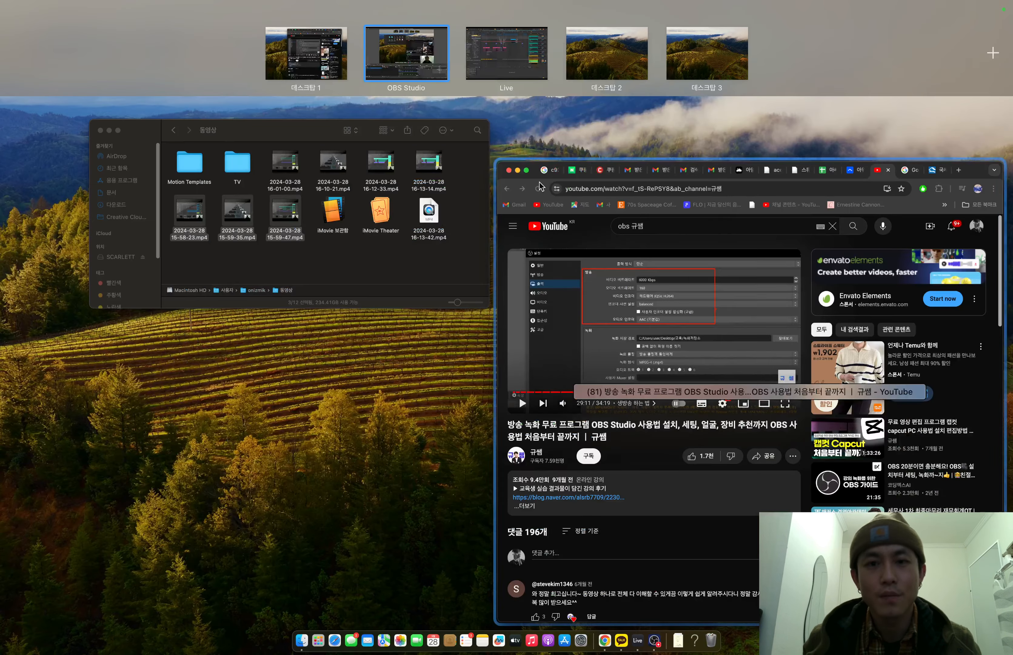
click(506, 53)
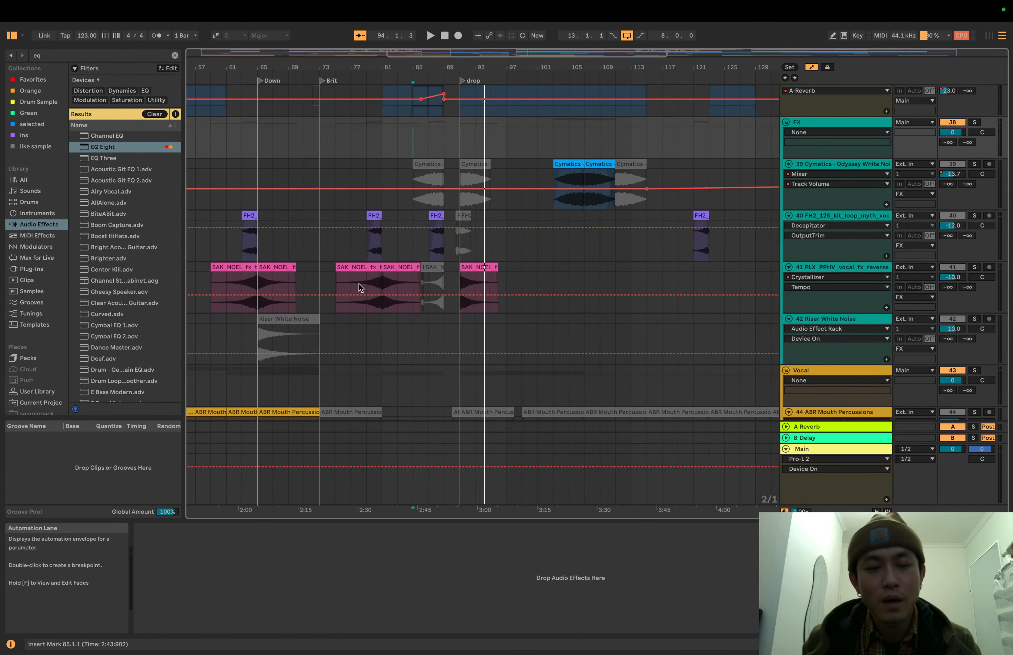
- Select the FX group, play the arrangement from bar 105, and solo the group
click(807, 122)
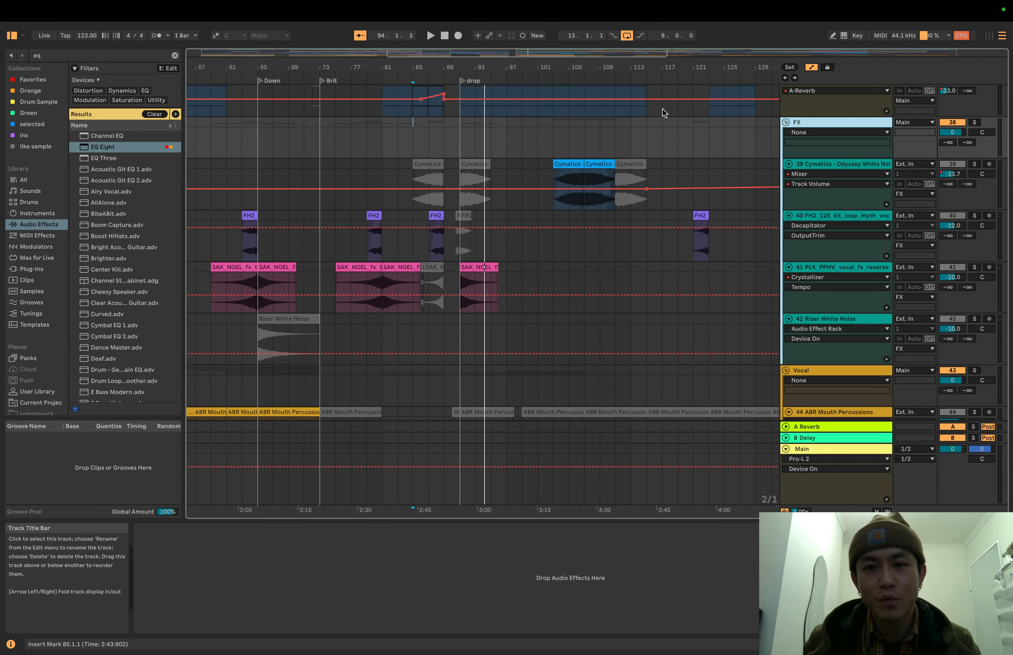
click(566, 148)
key(space)
scroll(392, 158, left, 4)
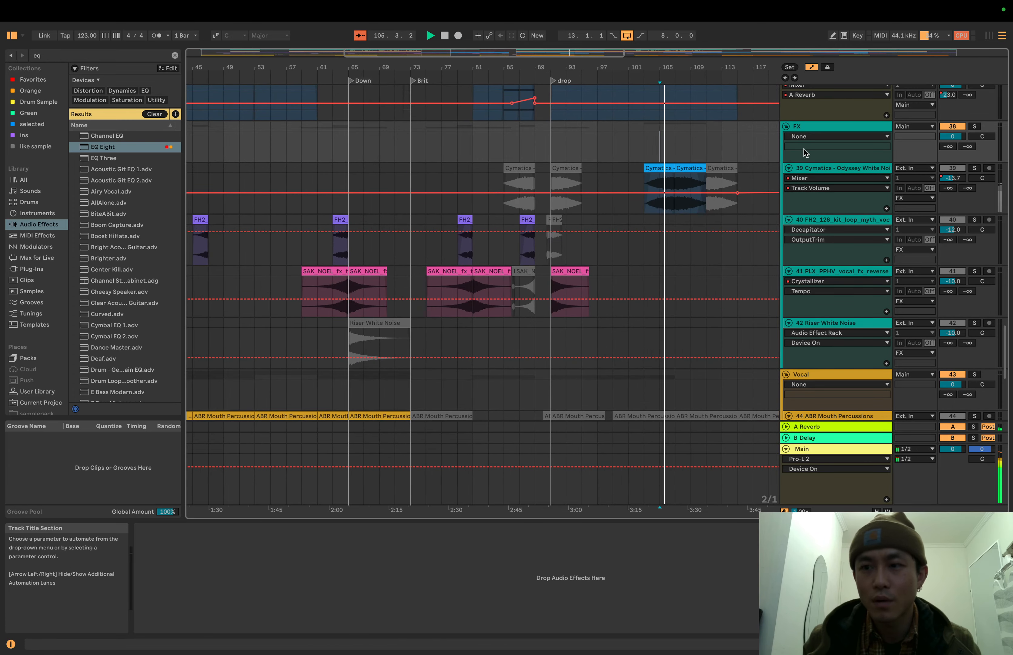
click(974, 127)
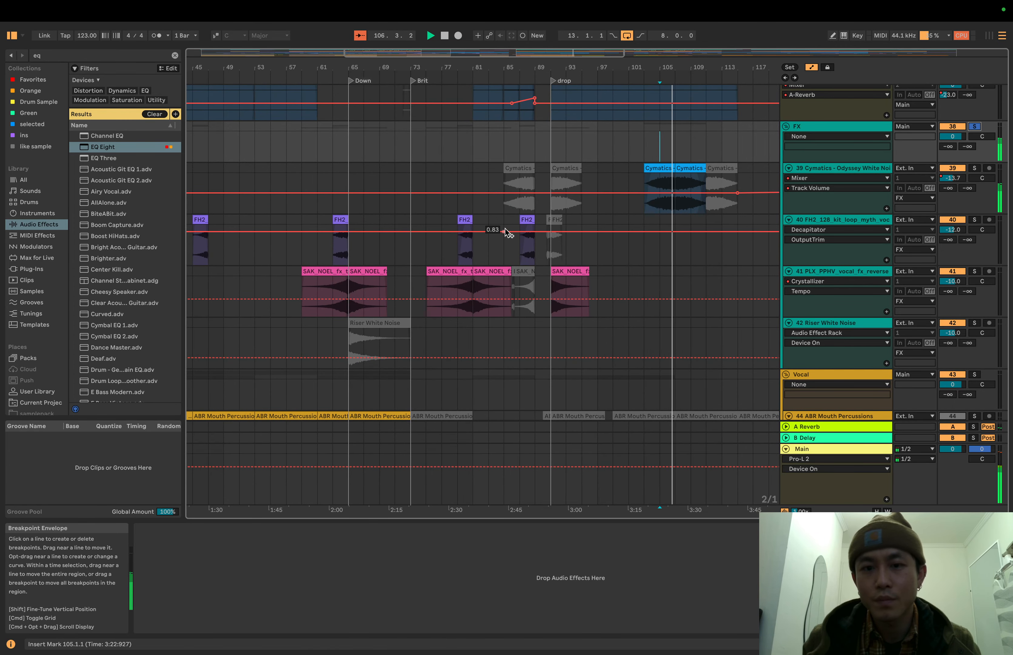
- Audition the FH2 kit loop track in solo from bar 79, release its solo, and stop playback
click(458, 254)
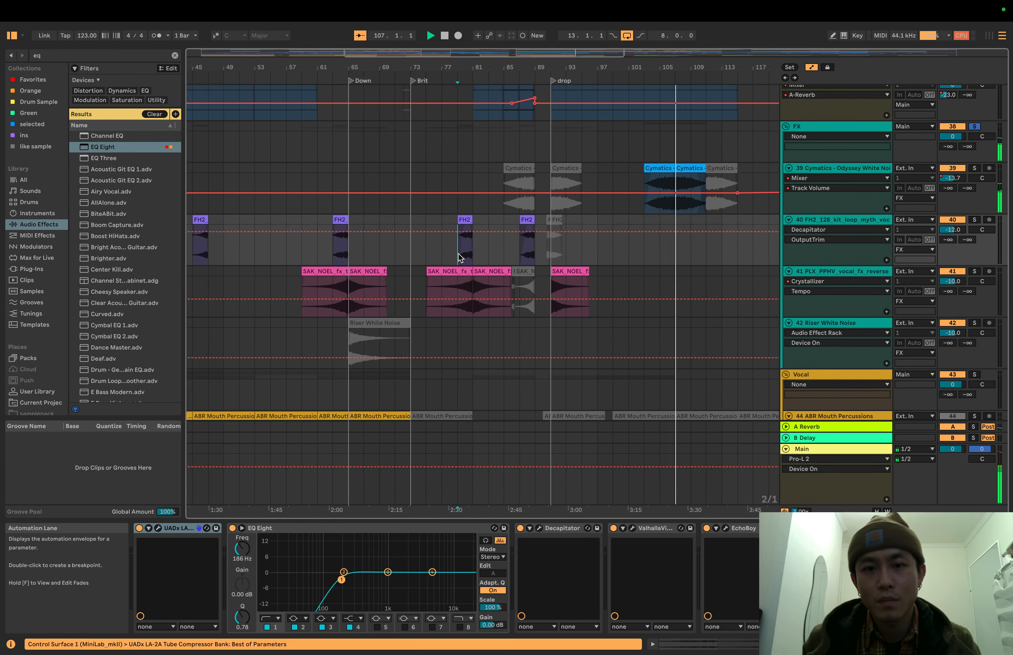
click(973, 220)
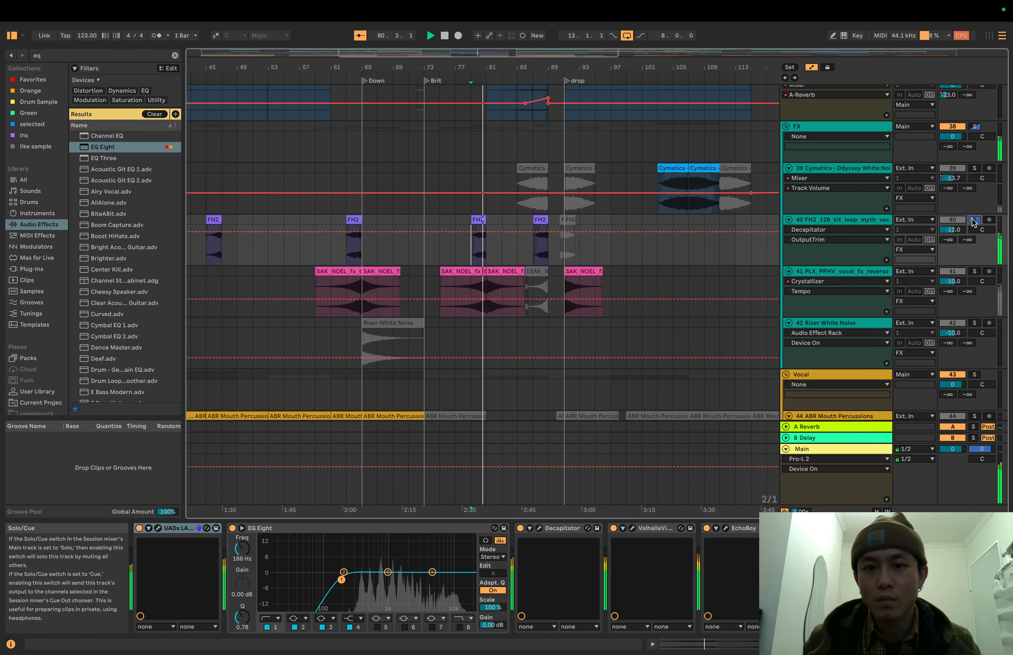
click(974, 220)
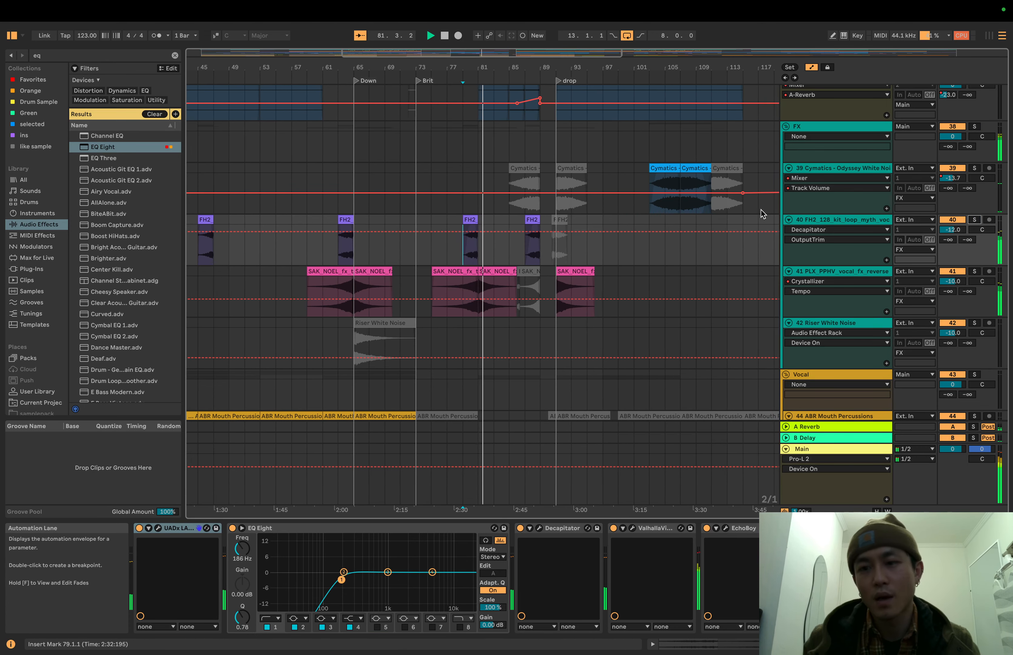
key(space)
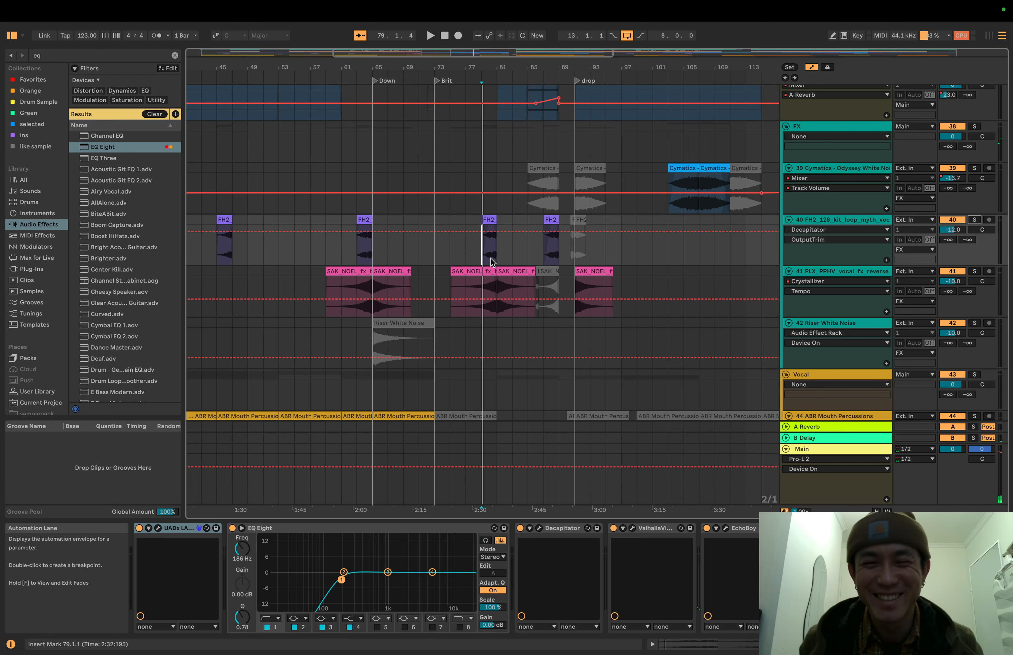
- Replay from bar 79, solo the PLX_PPHV vocal reverse track, release its solo, and stop playback
key(space)
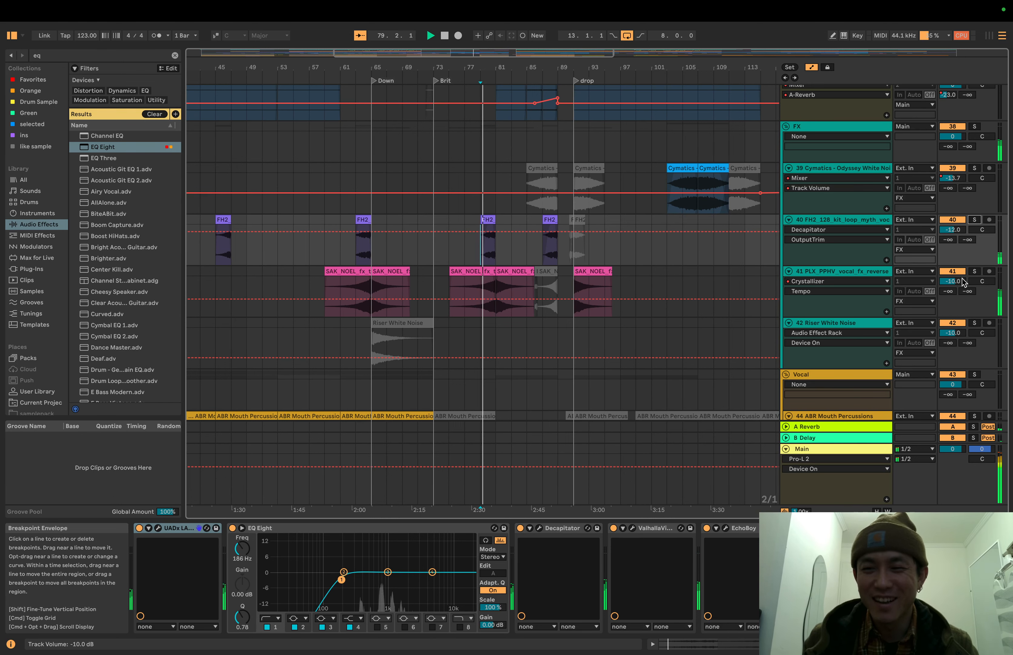
click(973, 272)
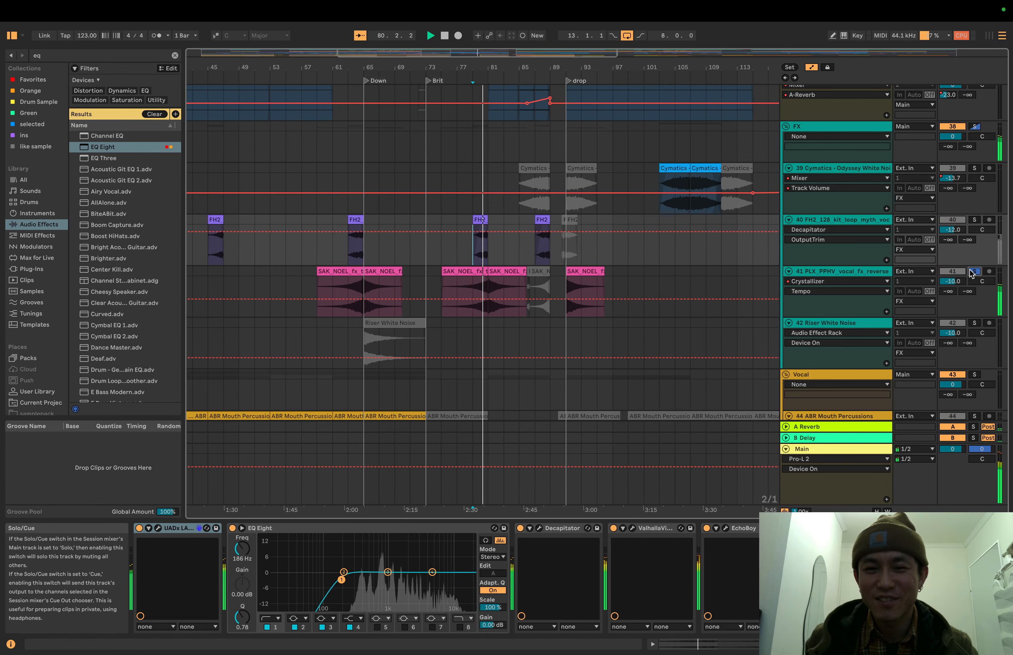
click(973, 271)
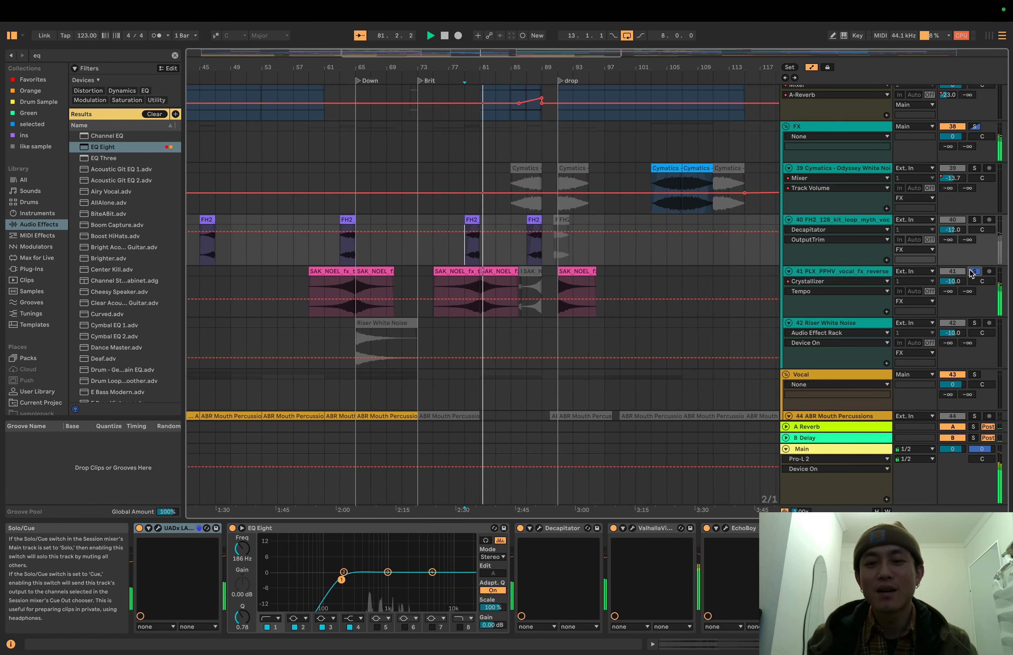
key(space)
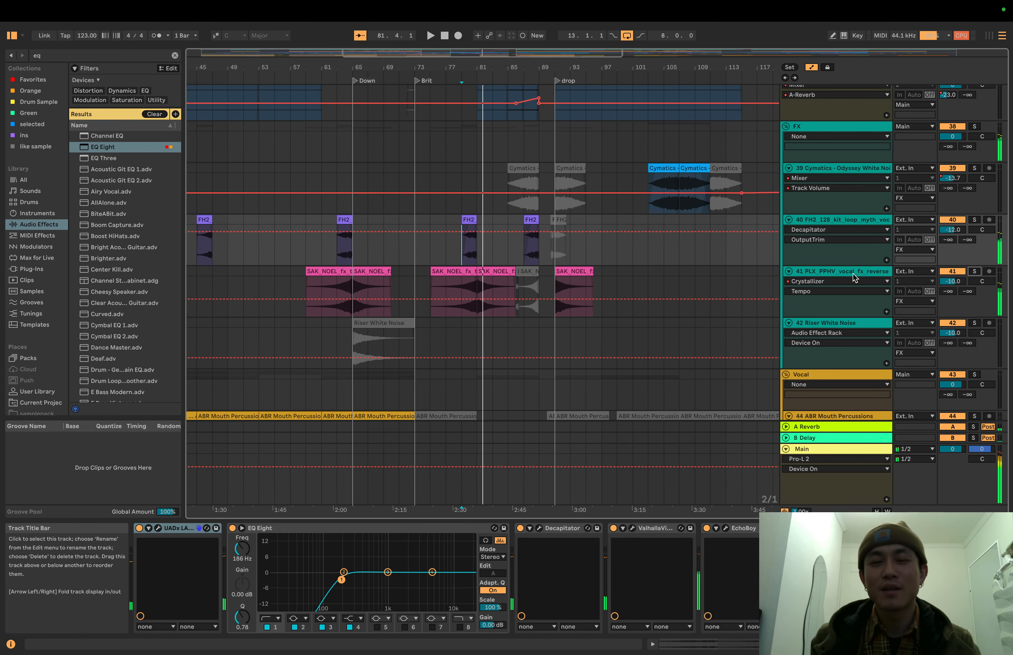
- Look over the FX group's tracks and show the device chain of the PLX_PPHV vocal reverse track
click(854, 127)
scroll(536, 161, down, 1)
scroll(537, 162, left, 1)
scroll(537, 166, down, 2)
scroll(537, 166, left, 1)
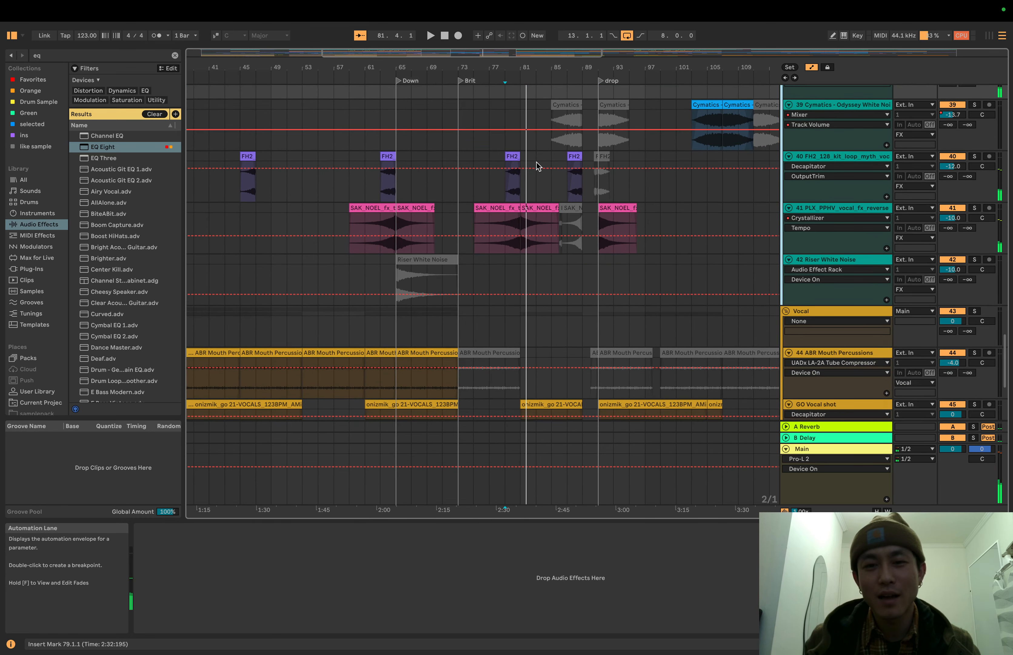
scroll(538, 166, up, 4)
scroll(538, 166, left, 3)
click(843, 341)
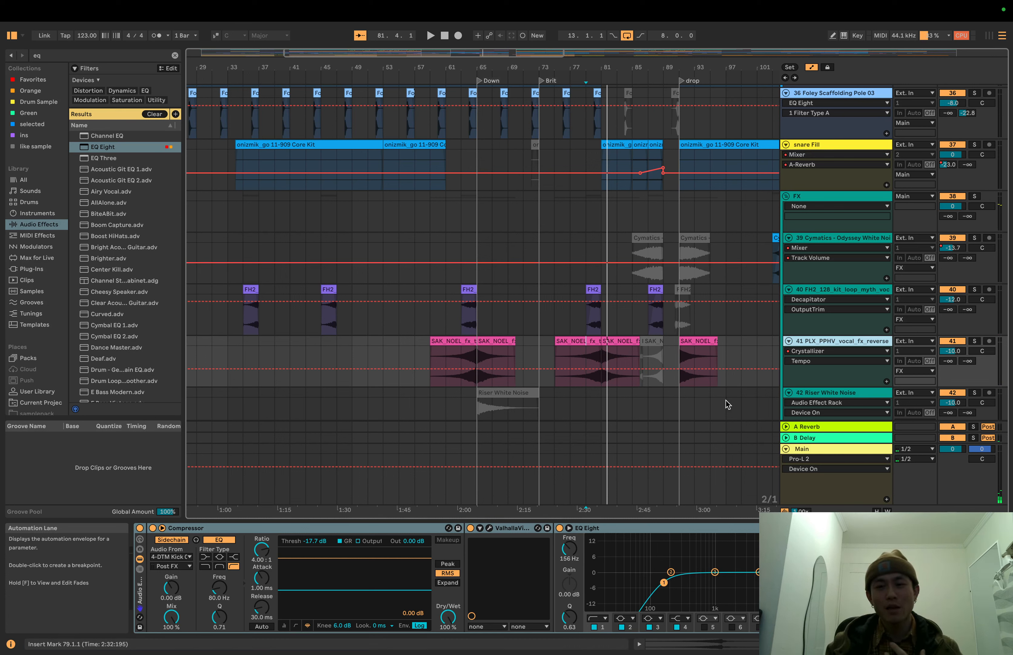
- Compare the vocal reverse track's sound with ValhallaVintageVerb bypassed and re-enabled by replaying from bar 79
click(470, 528)
key(space)
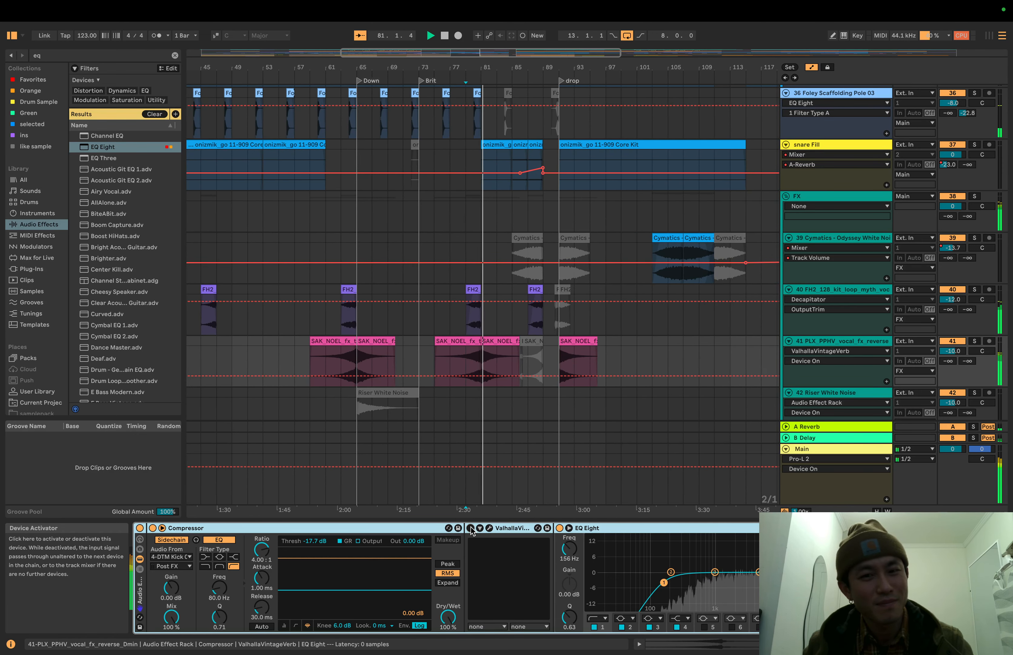
key(space)
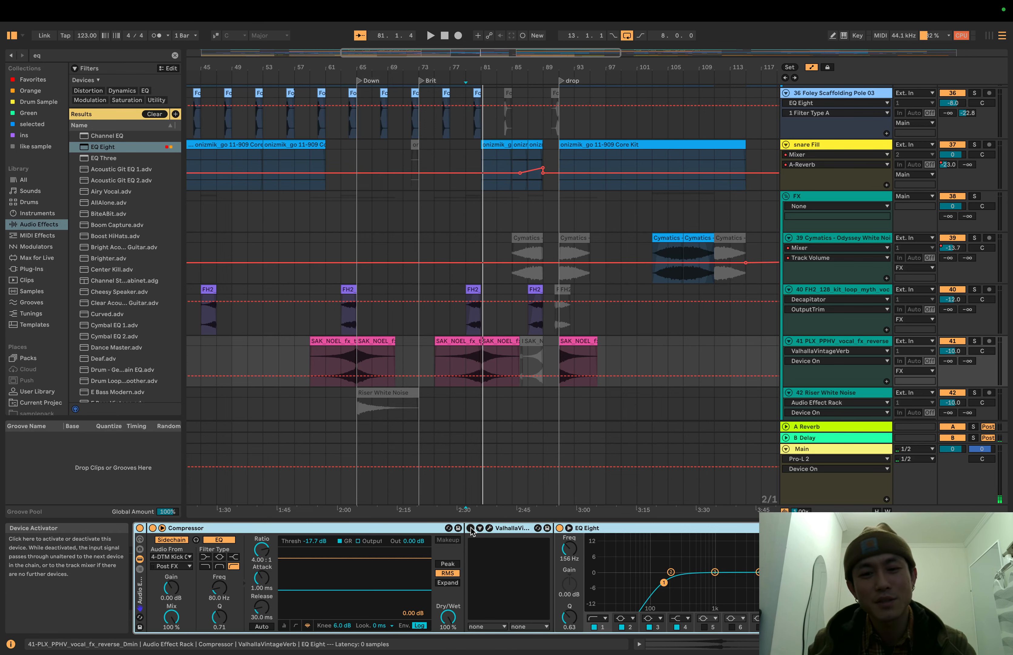
click(470, 528)
key(space)
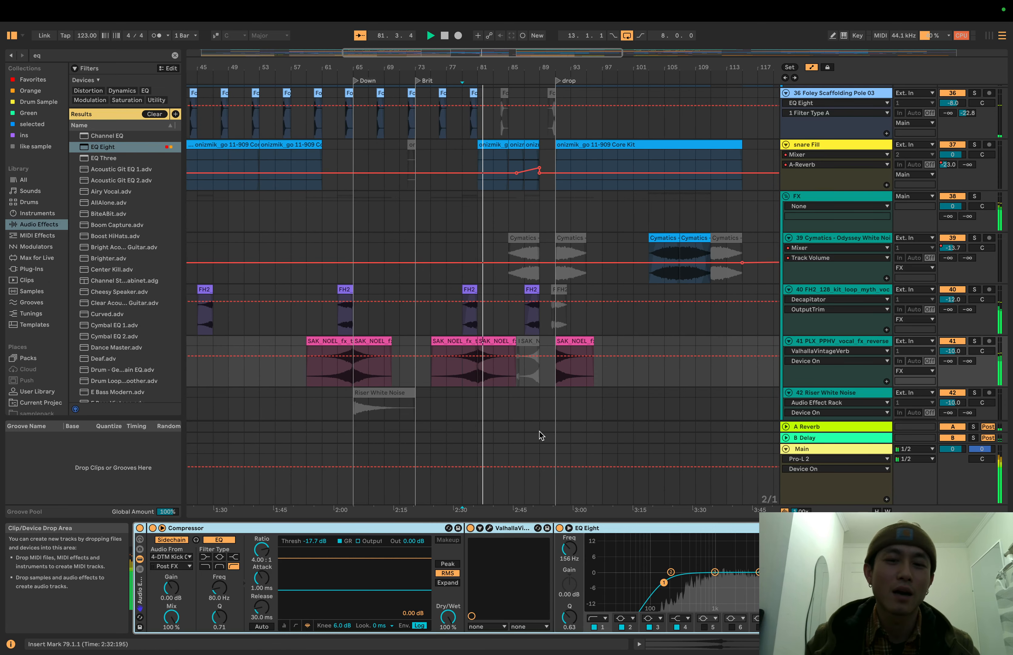
- Set the insert mark at bar 81 on the Fill in group, then solo the Vocal group and play from bar 47
scroll(539, 432, down, 10)
click(485, 289)
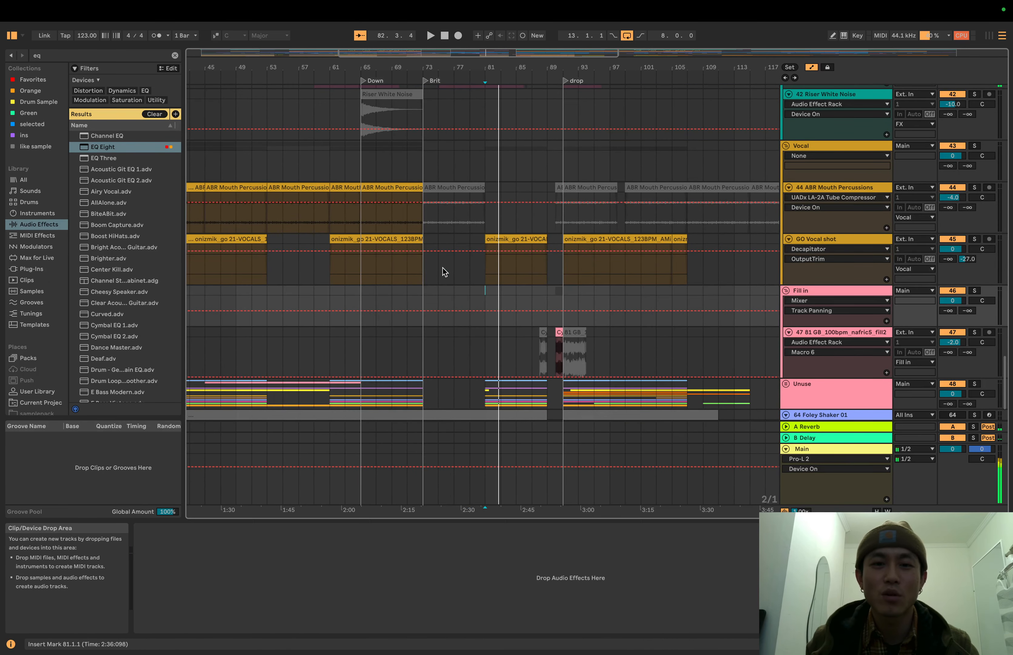
scroll(349, 225, left, 5)
scroll(726, 212, up, 5)
scroll(727, 212, left, 3)
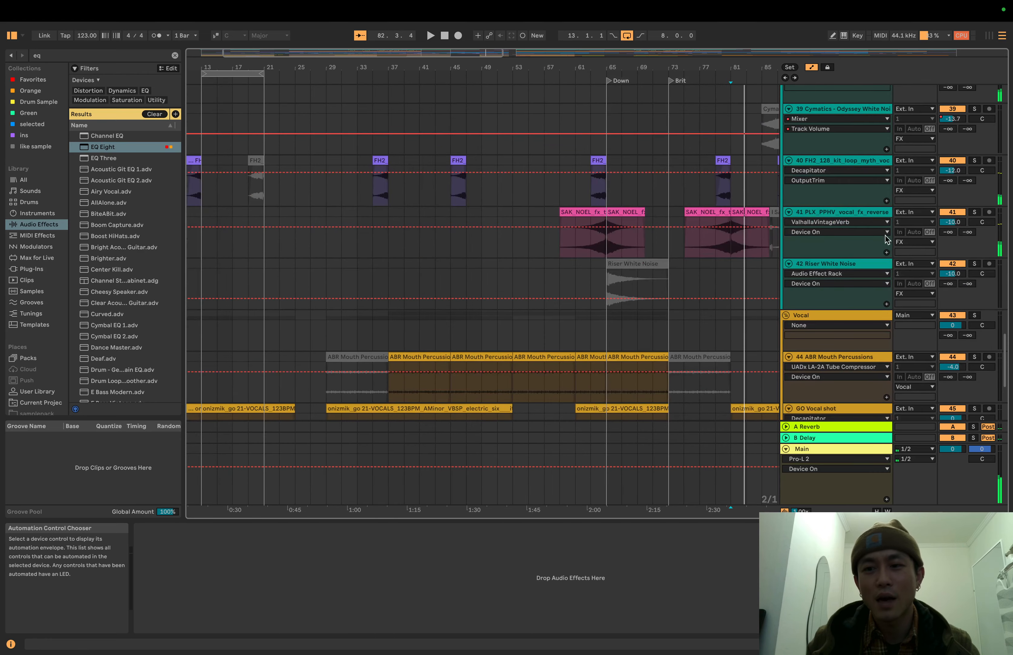
click(974, 315)
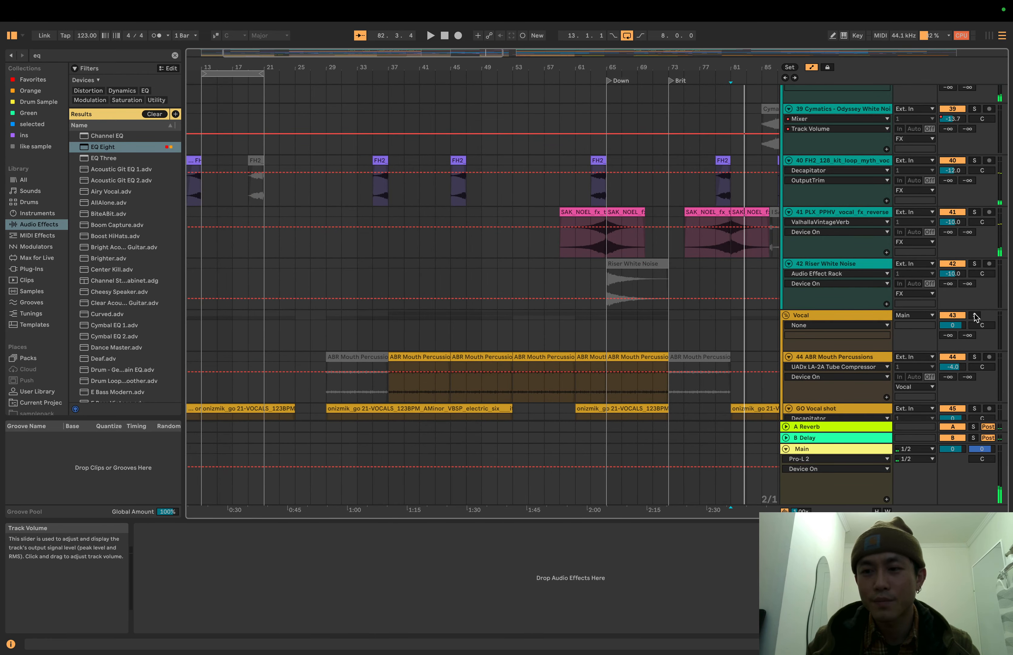
click(471, 333)
key(space)
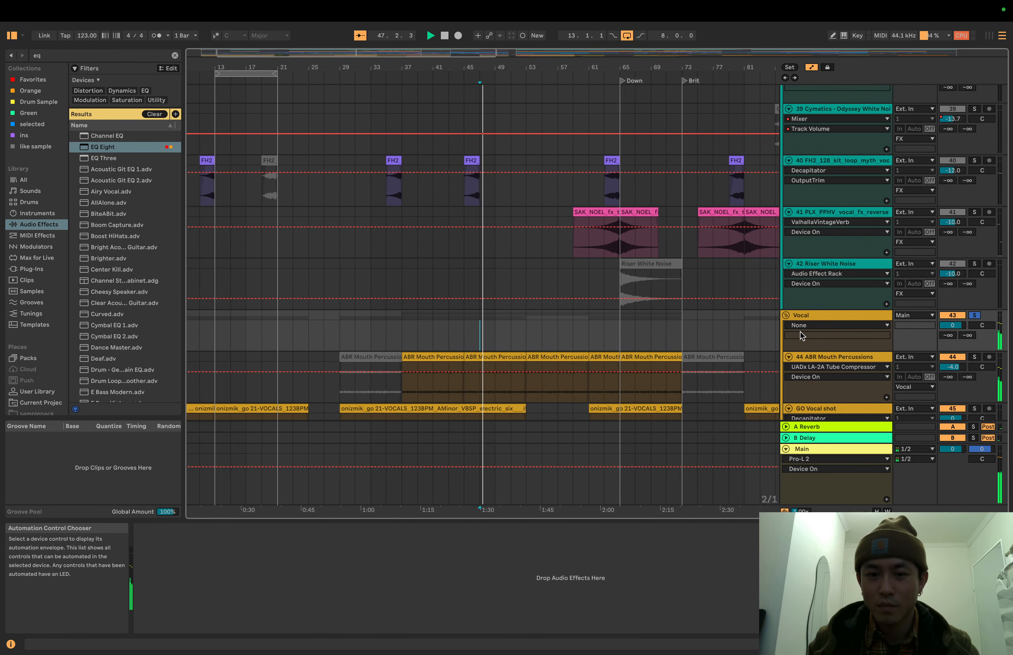
- Select the ABR Mouth Percussions track and look through its full device chain
scroll(801, 332, down, 3)
click(828, 234)
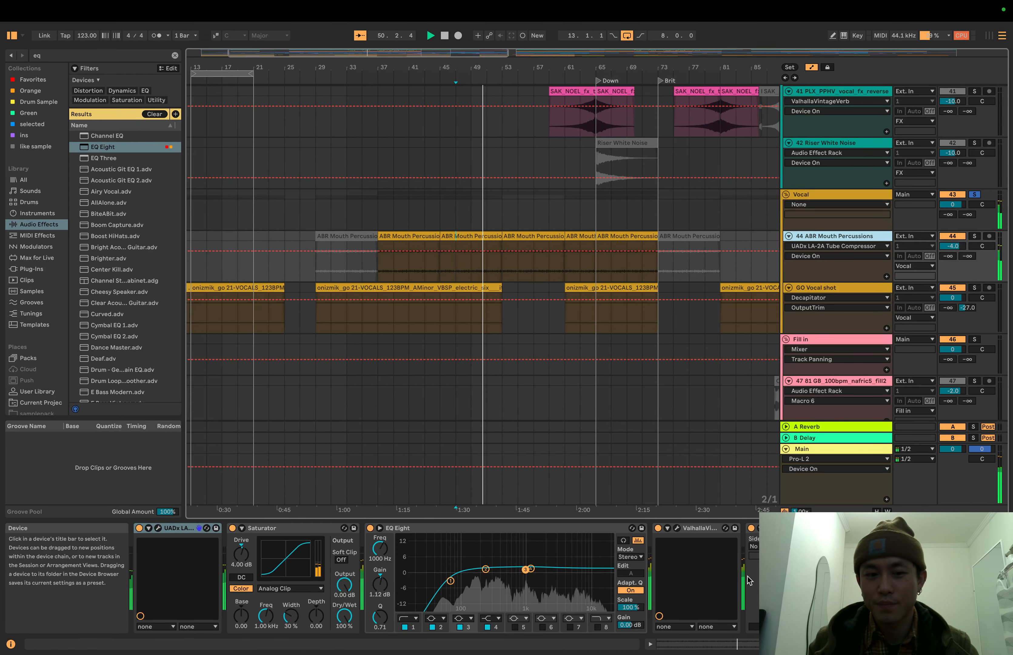
scroll(747, 554, right, 10)
scroll(749, 579, left, 10)
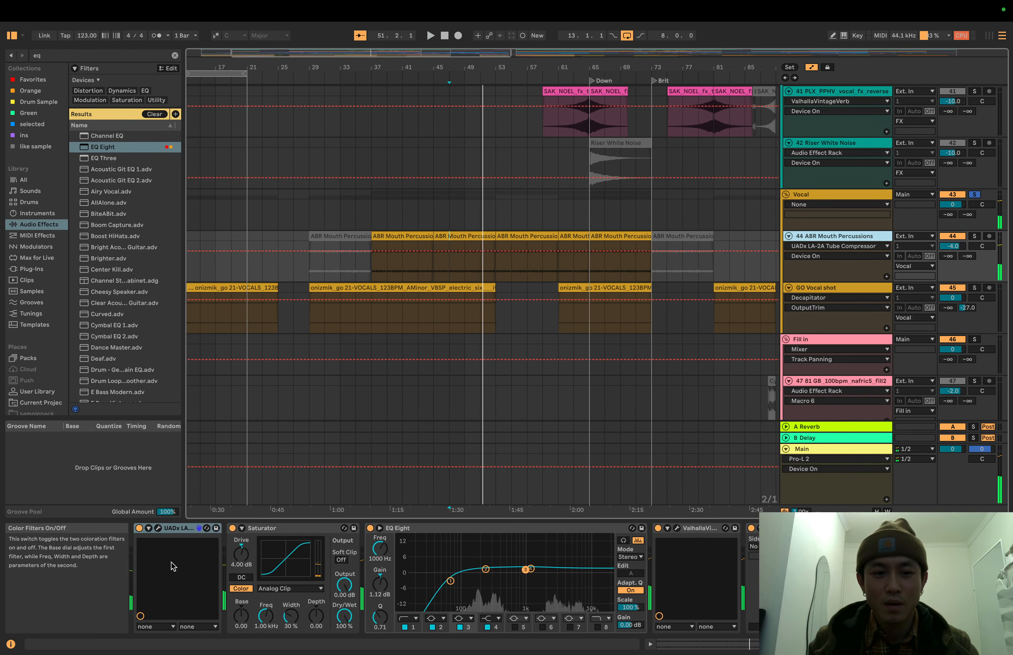
- Open the UADx LA-2A compressor window, move it over the arrangement, and toggle the device with playback to compare the sound
click(158, 529)
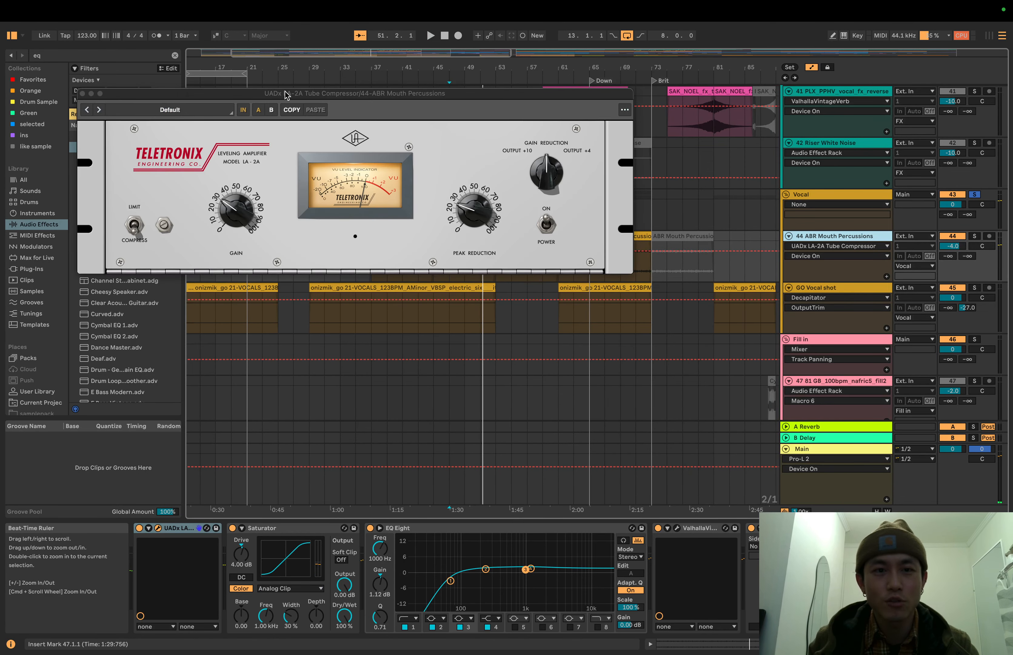
drag(288, 105, 437, 105)
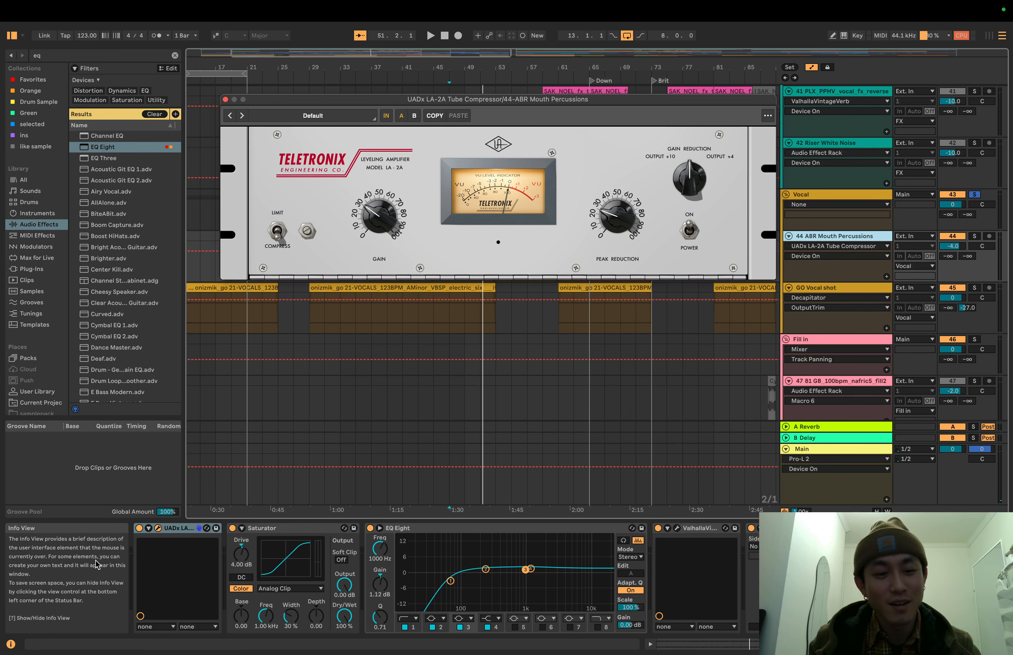
click(139, 529)
key(space)
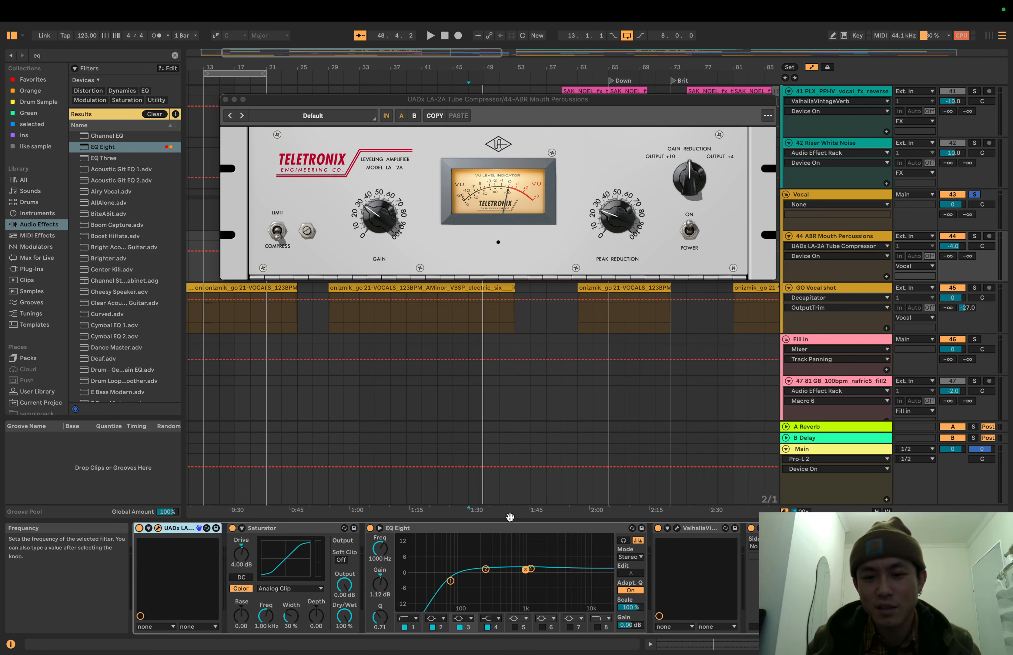
- Open soothe2 on the ABR Mouth Percussions track, check its settings during playback, and close its window
scroll(505, 577, right, 1)
scroll(506, 578, right, 5)
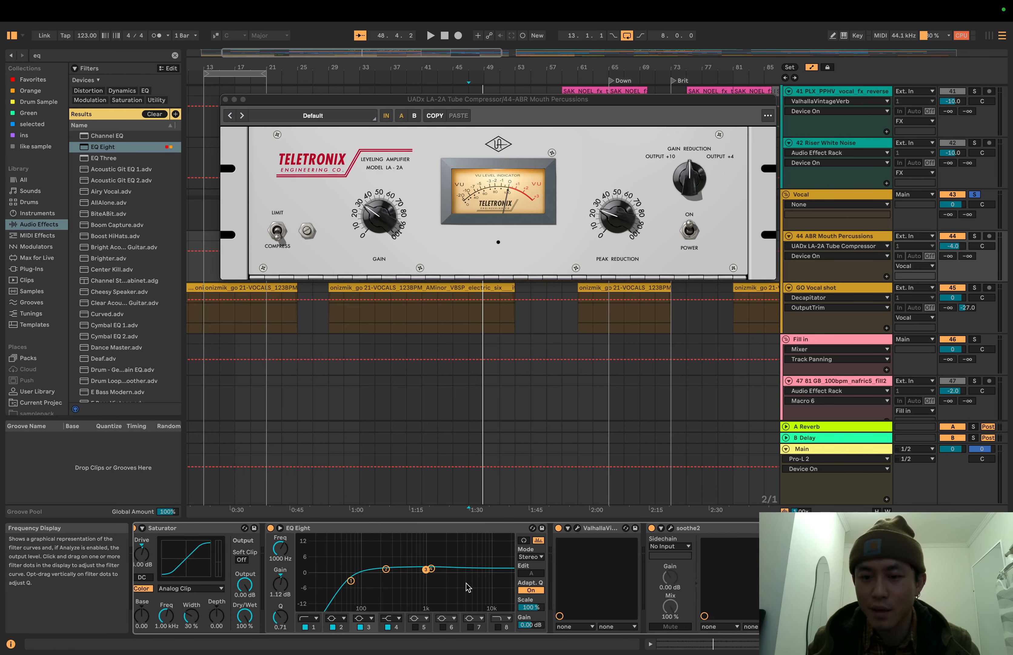
click(671, 528)
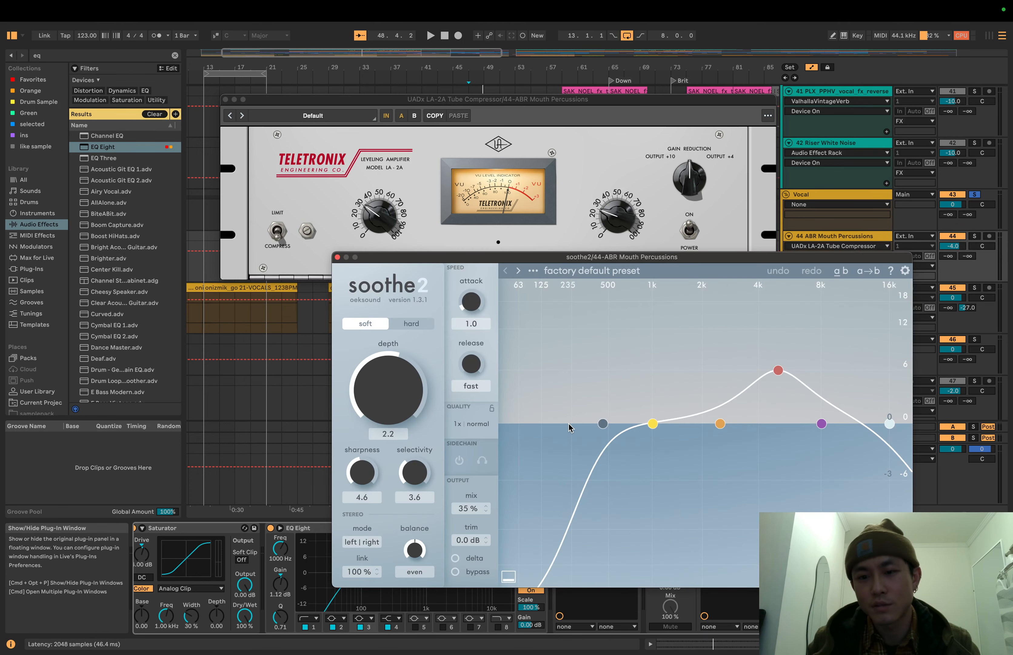
key(space)
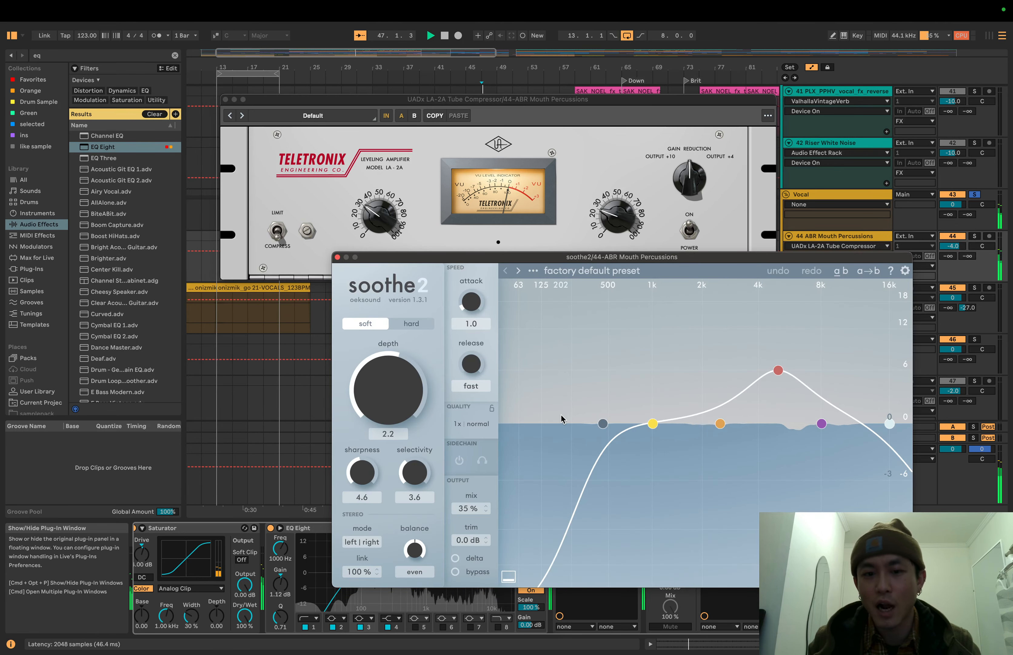
click(338, 258)
- Close the LA-2A compressor window and look back over the FX and Vocal tracks
scroll(516, 460, right, 5)
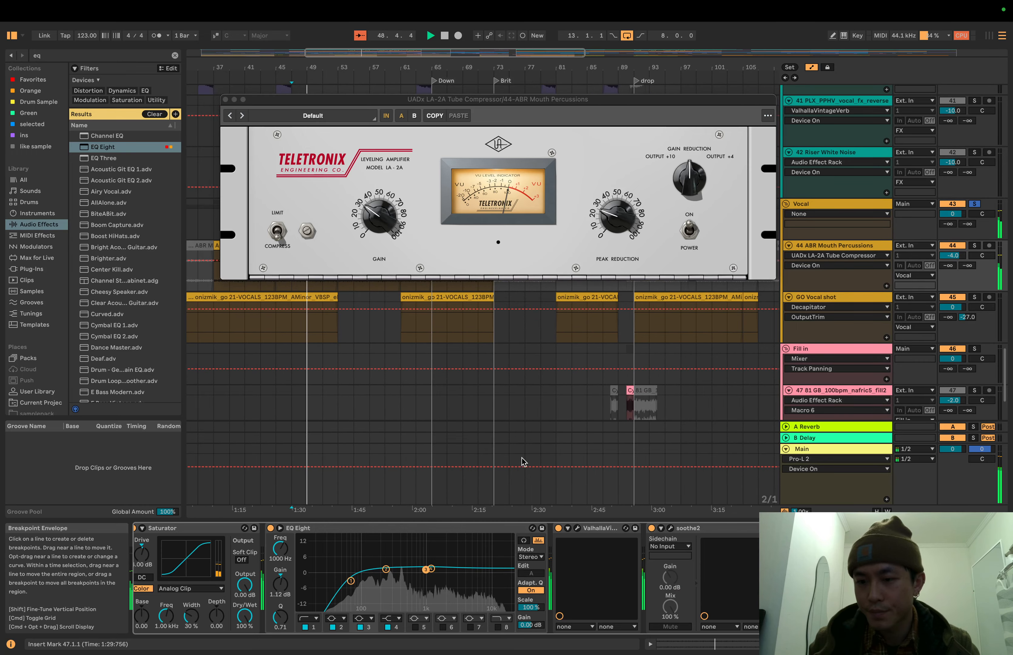
click(225, 99)
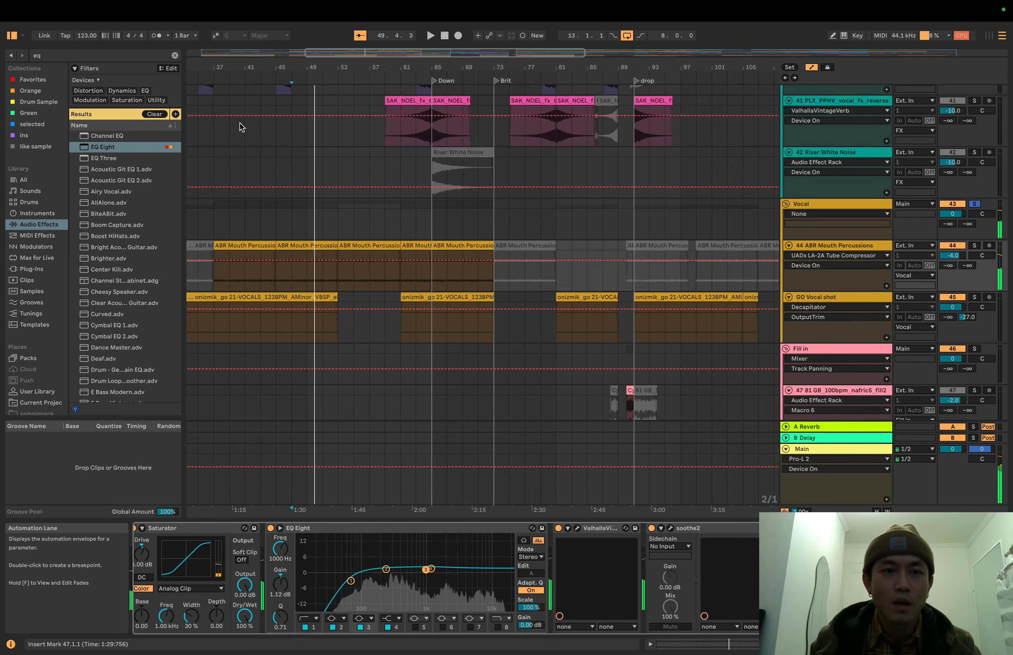
scroll(285, 211, left, 5)
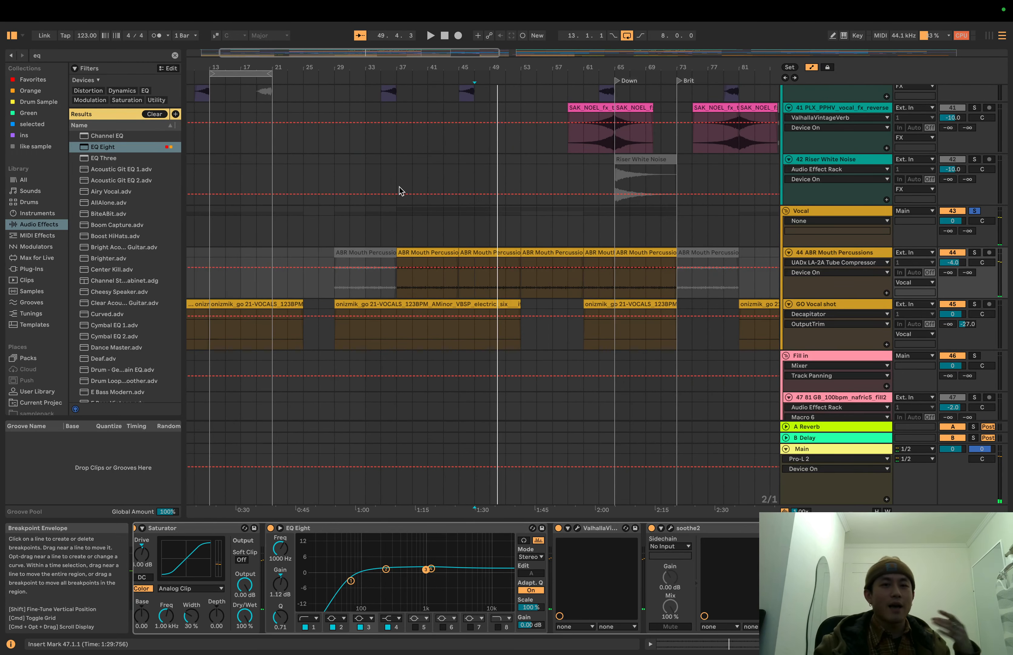
scroll(400, 196, up, 5)
scroll(405, 274, down, 2)
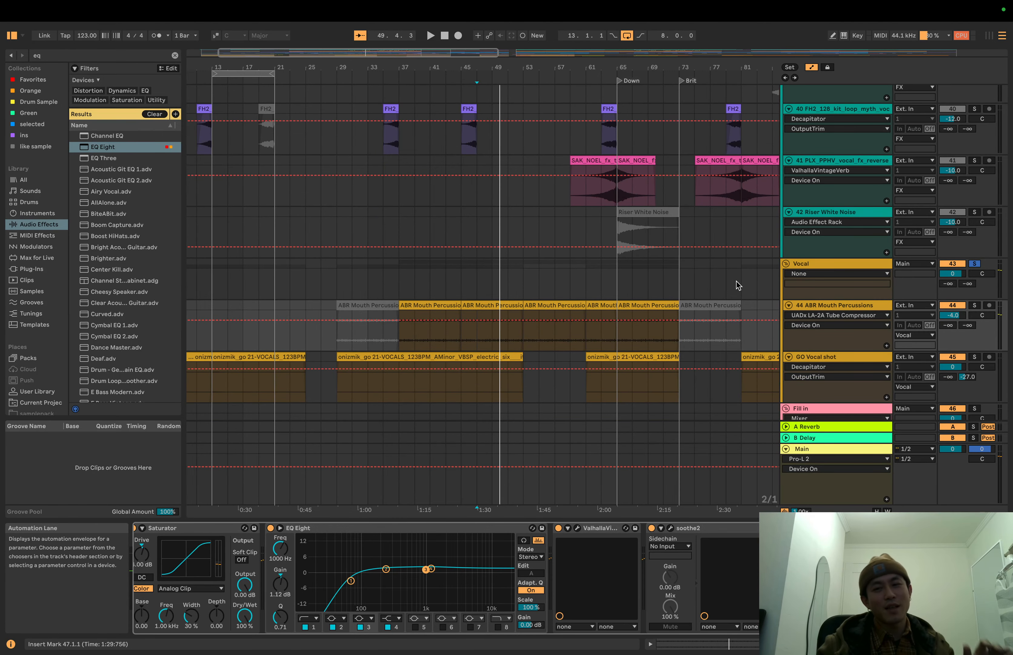
- Unsolo the Vocal group and play the full mix from bar 45, then from bar 39
click(974, 265)
click(455, 214)
key(space)
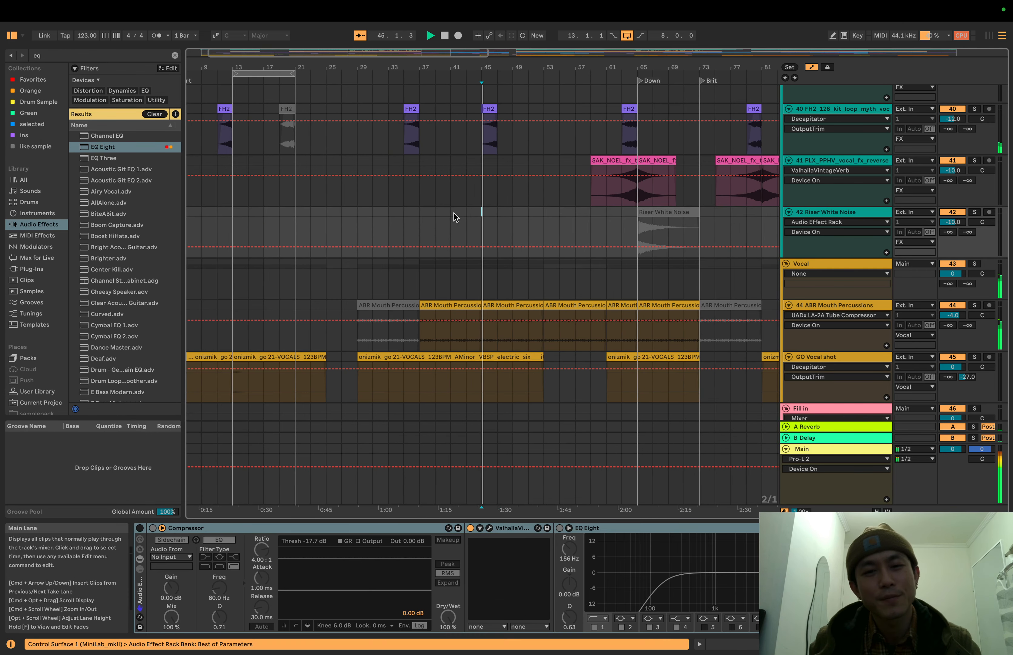
key(space)
click(435, 226)
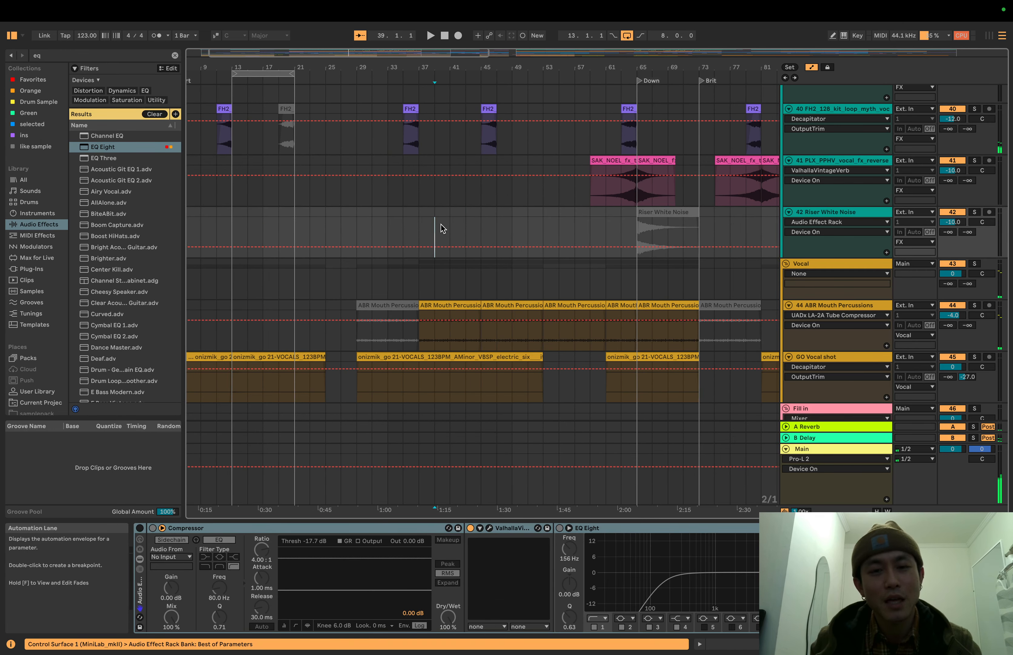
key(space)
scroll(440, 224, up, 2)
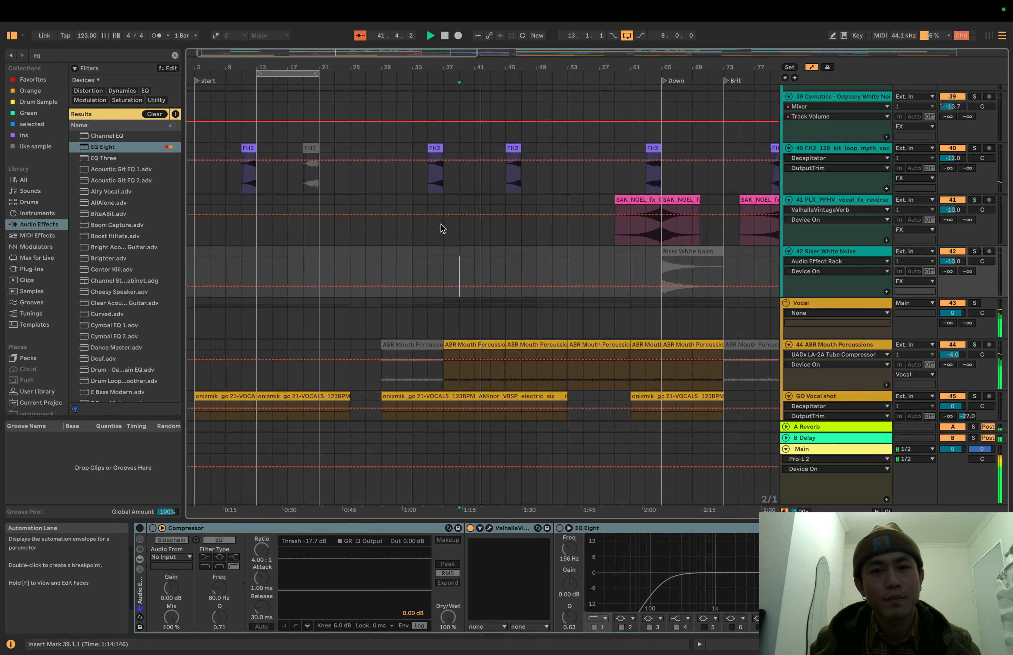
key(space)
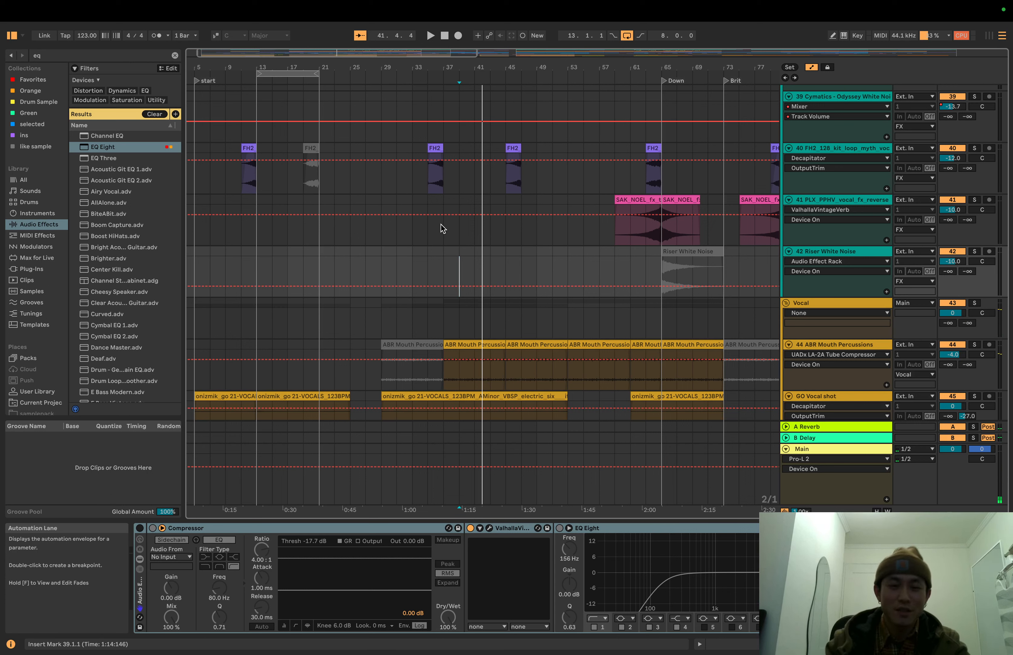
- Look over the Fill in and Unuse groups across the whole arrangement, then focus on the bars around the drop marker
scroll(455, 316, down, 5)
scroll(455, 316, left, 1)
scroll(456, 315, down, 4)
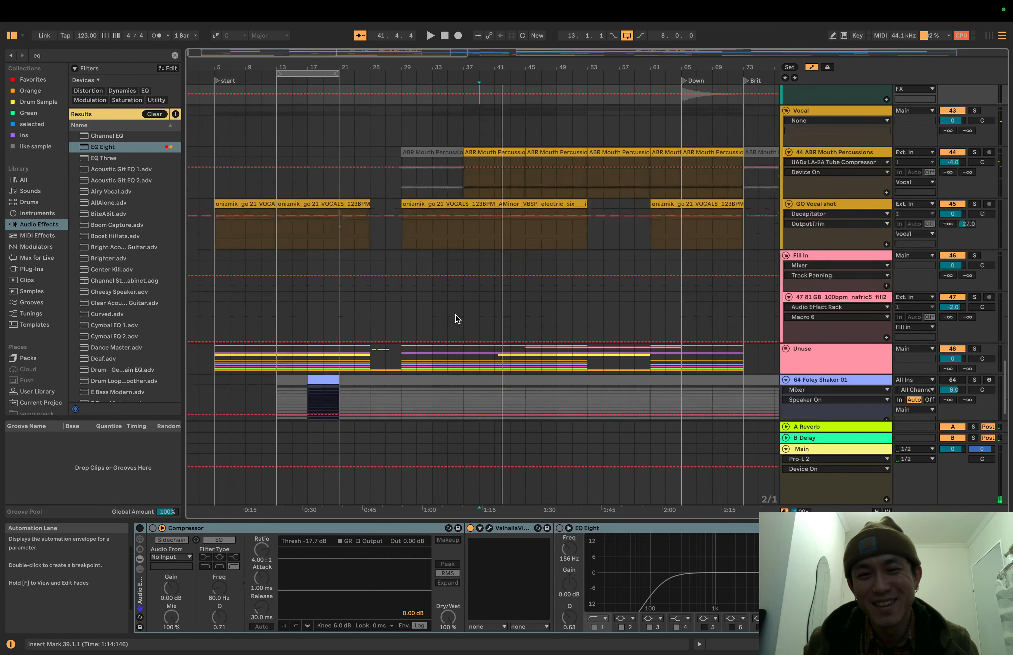
scroll(456, 315, up, 3)
drag(504, 68, 470, 56)
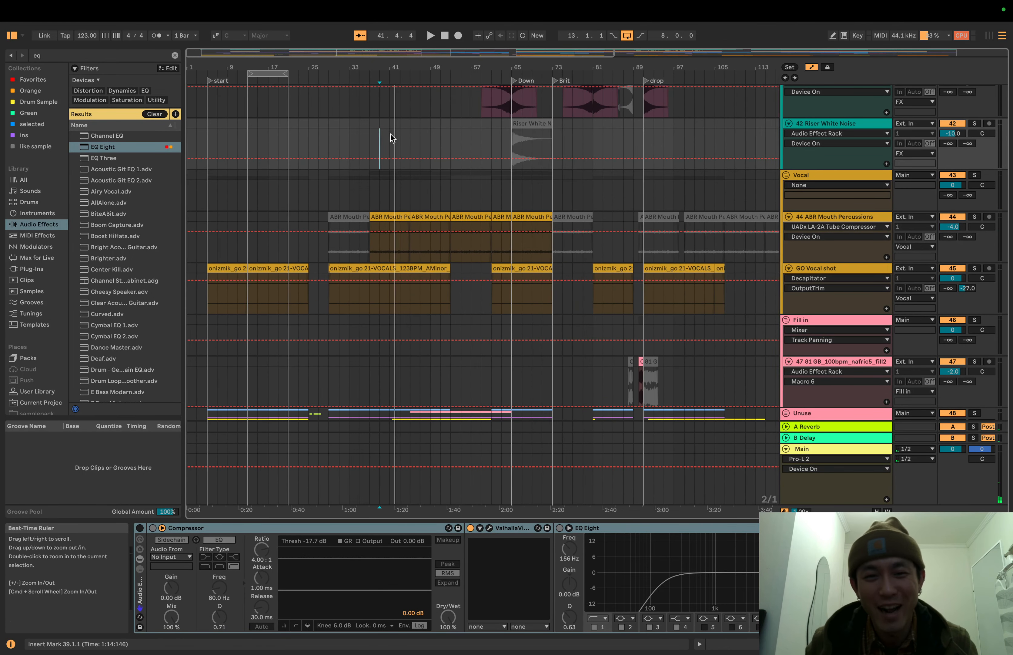
drag(391, 64, 387, 88)
scroll(417, 265, down, 4)
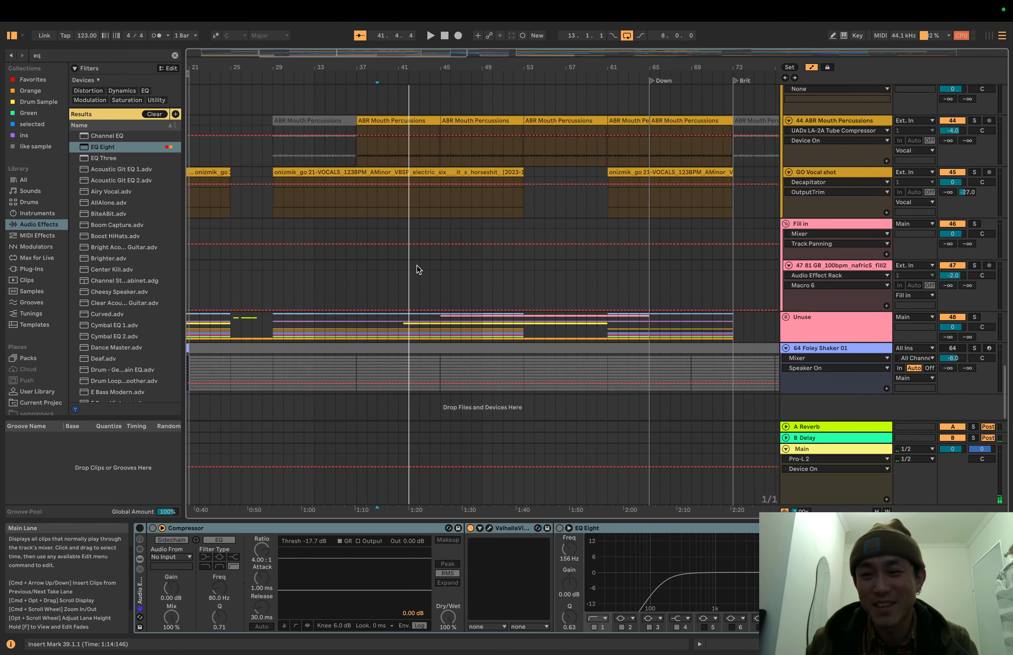
scroll(473, 273, up, 1)
scroll(473, 272, left, 1)
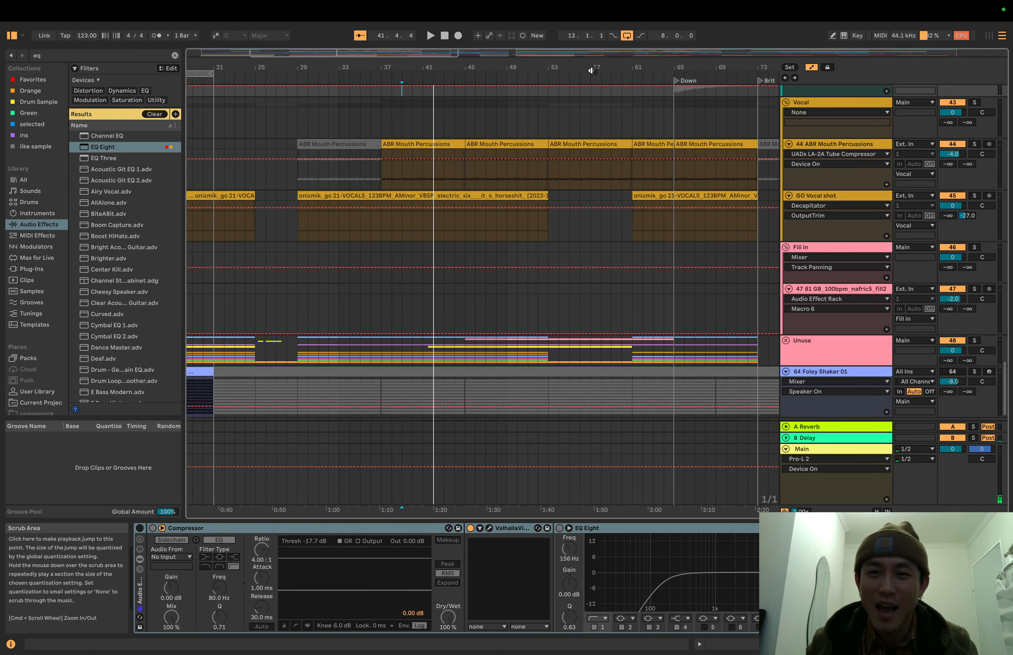
drag(595, 68, 337, 65)
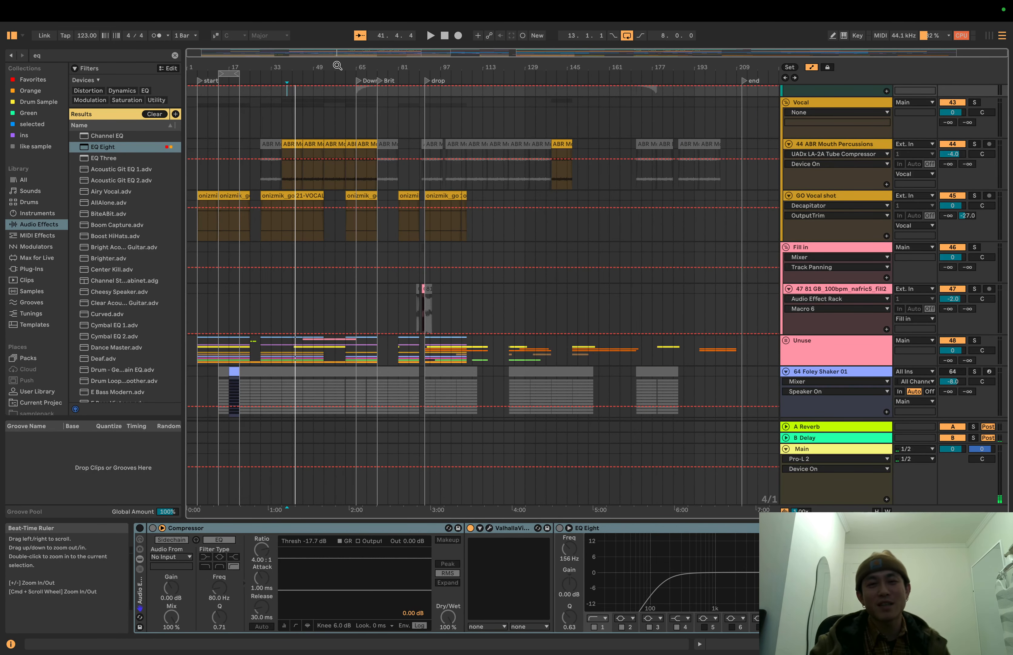
drag(408, 65, 408, 111)
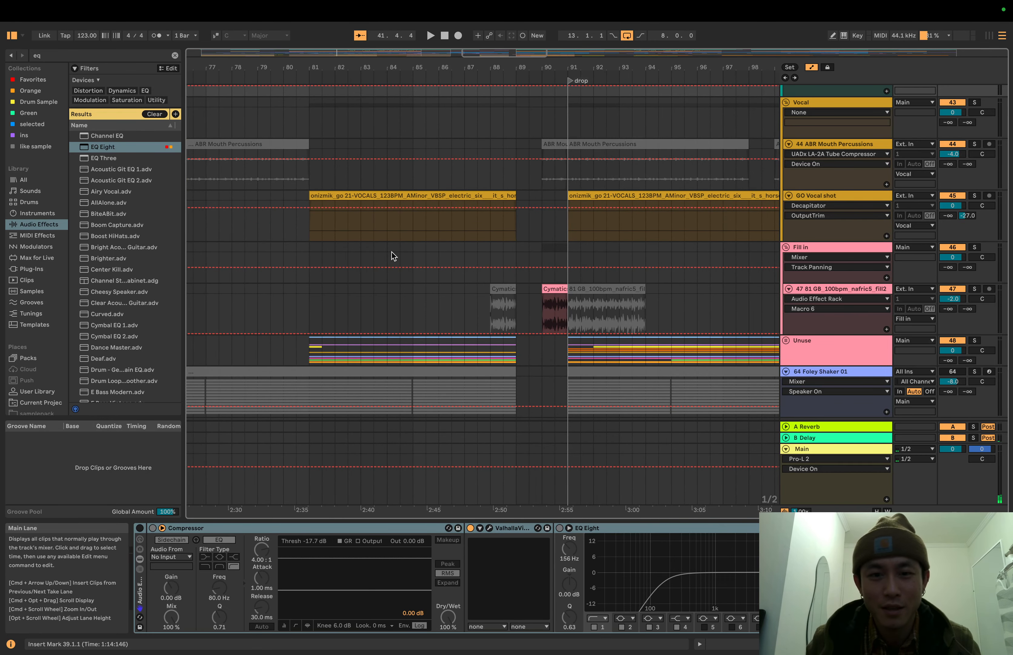
- Play the build-up into the drop from about bar 83 and again from bar 89.3 to hear the fill
click(379, 251)
key(space)
scroll(659, 264, up, 2)
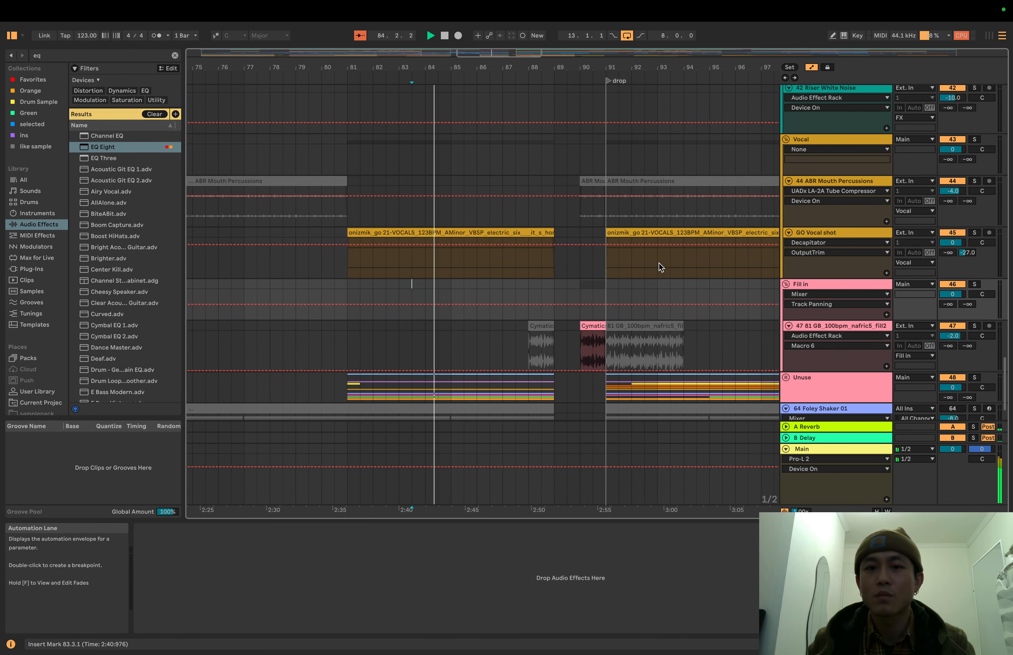
scroll(659, 263, down, 1)
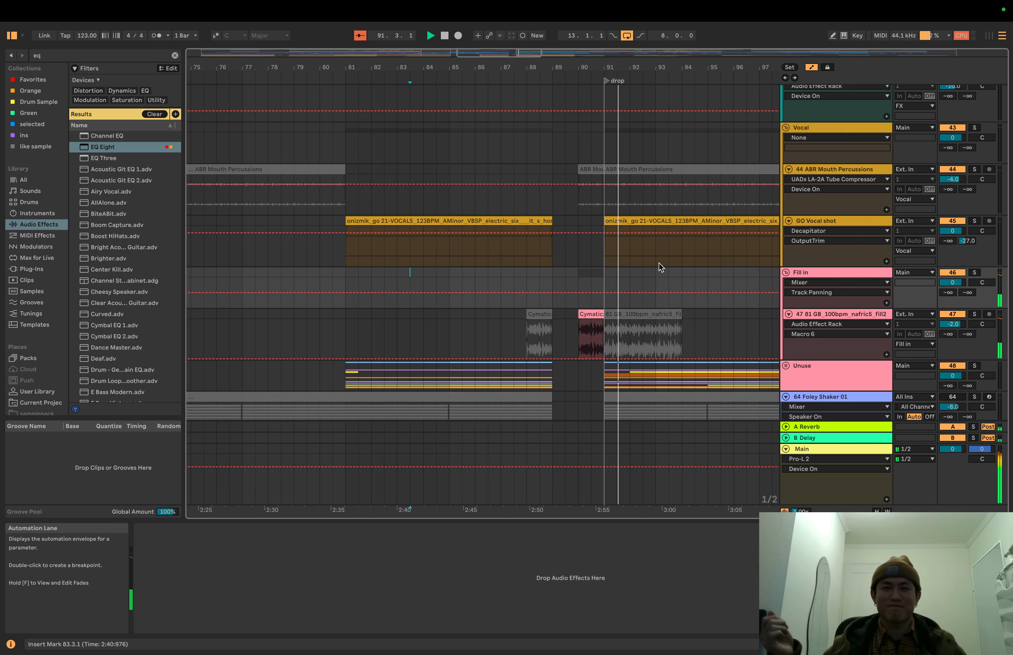
click(565, 276)
key(space)
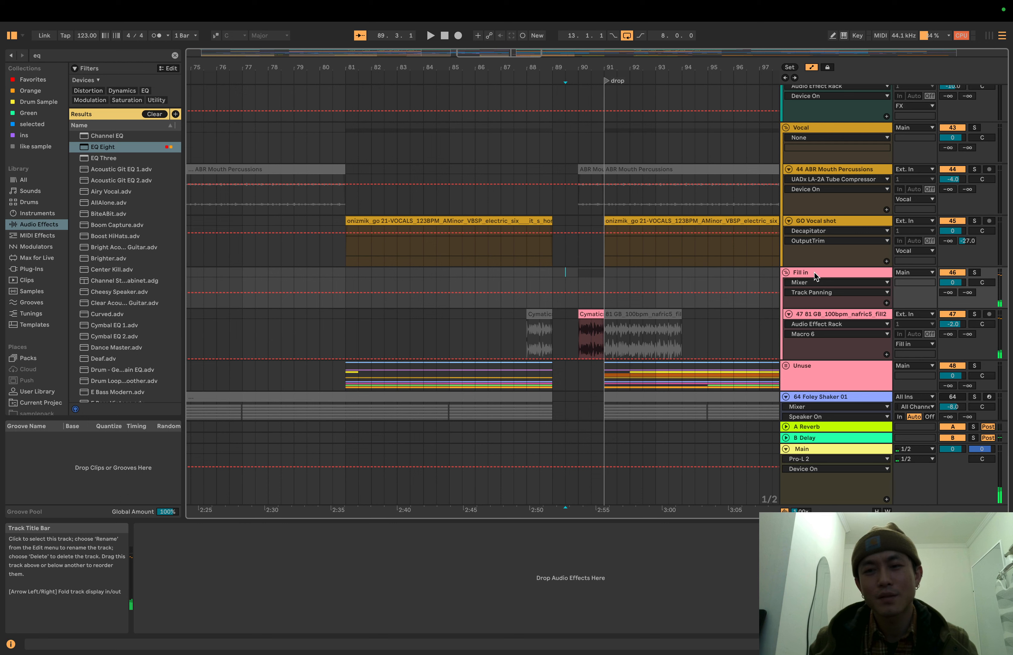
key(space)
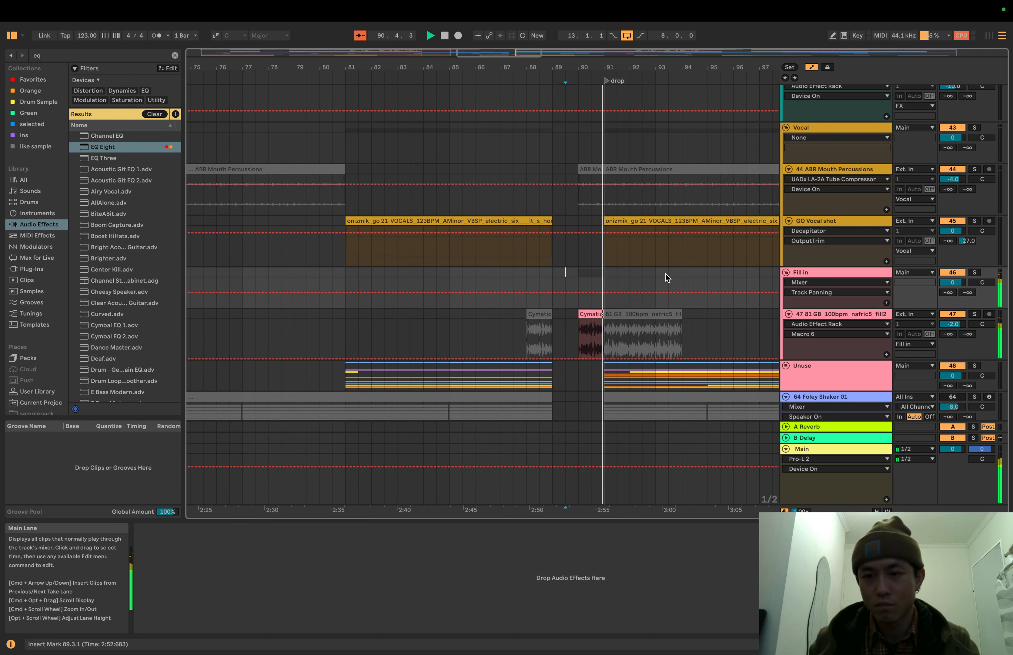
- Select the 81 GB_100bpm_nafric5_fill2 track in the Fill in group to show its device chain
double_click(808, 274)
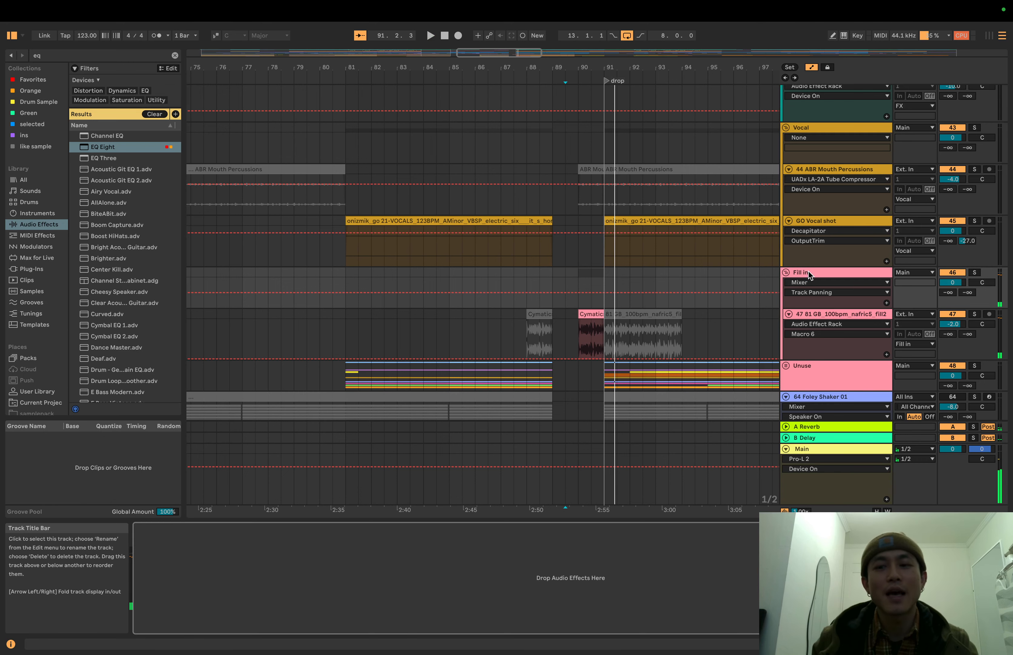
click(813, 329)
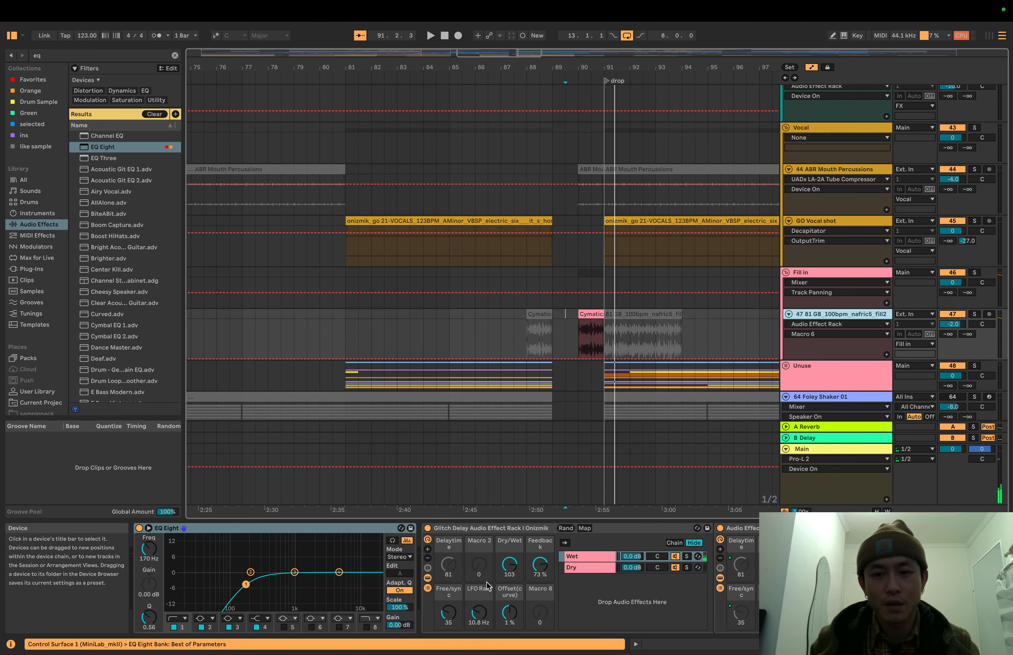
scroll(586, 330, down, 2)
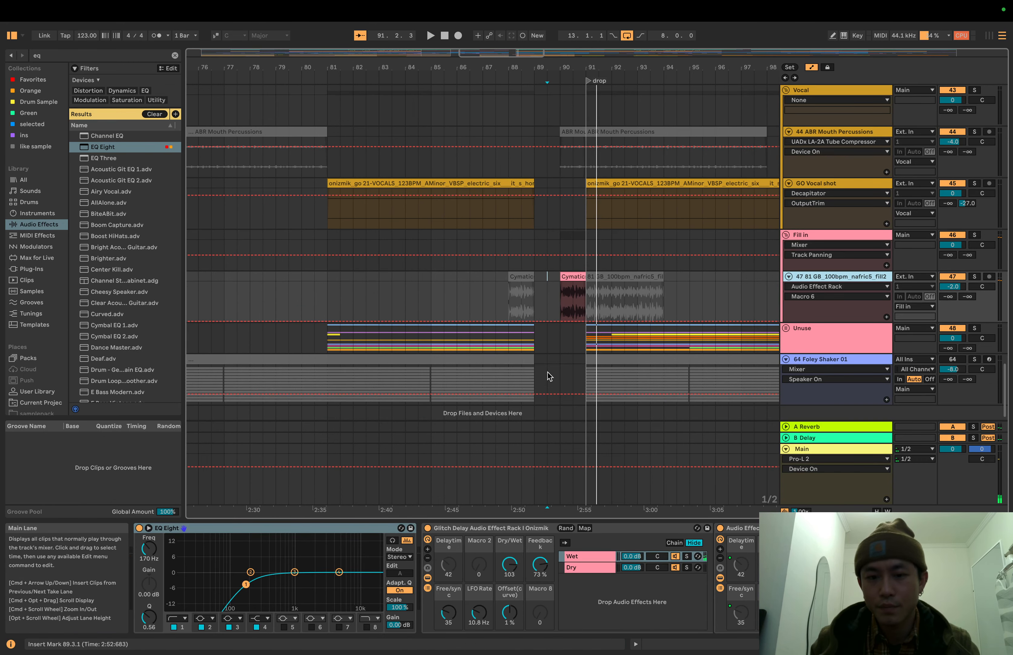
- Compare the fill from bar 90 with the Glitch Delay Audio Effect Rack deactivated and then reactivated
click(428, 528)
key(space)
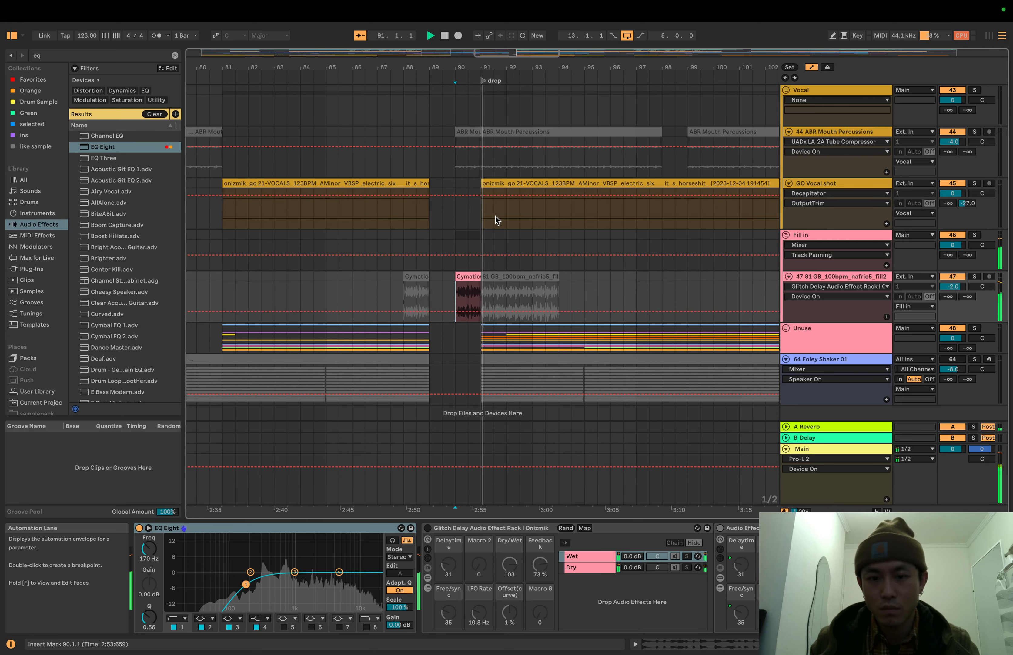
key(space)
scroll(587, 539, right, 10)
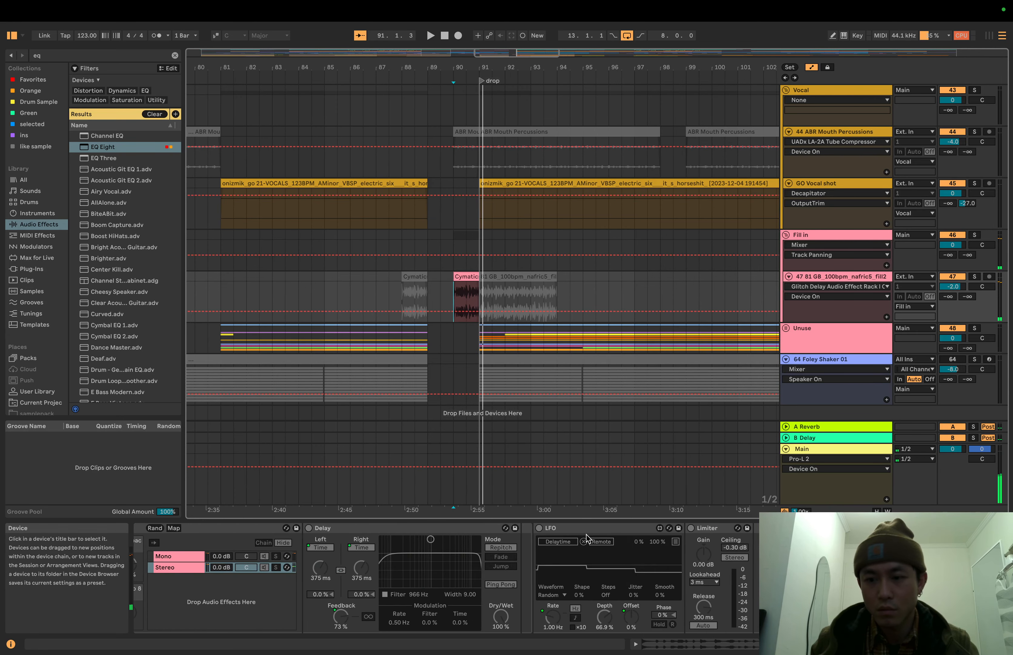
scroll(582, 537, left, 10)
key(space)
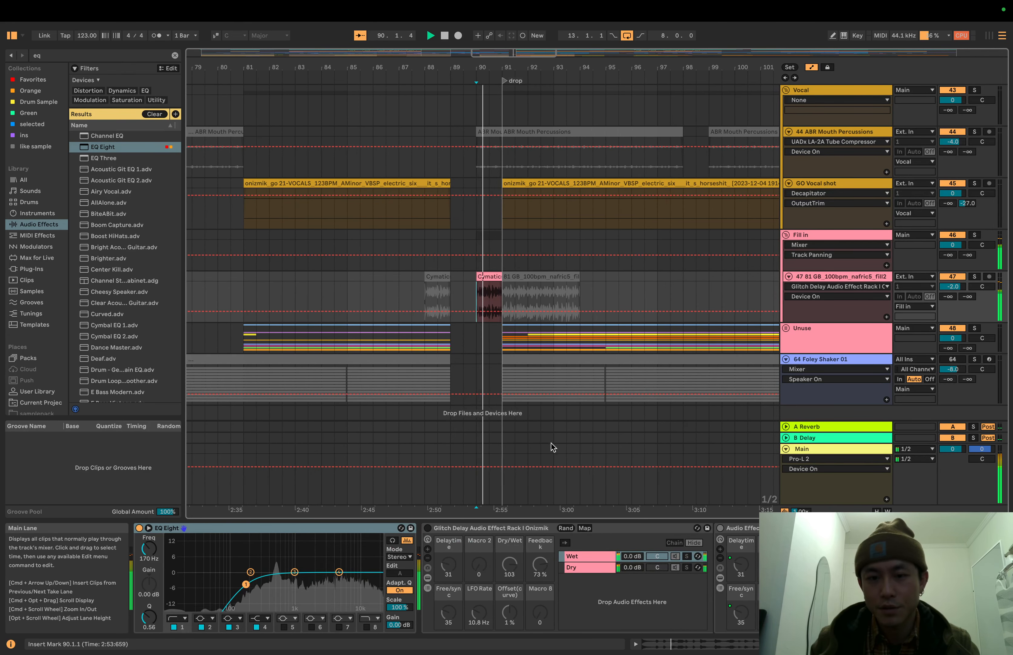
key(space)
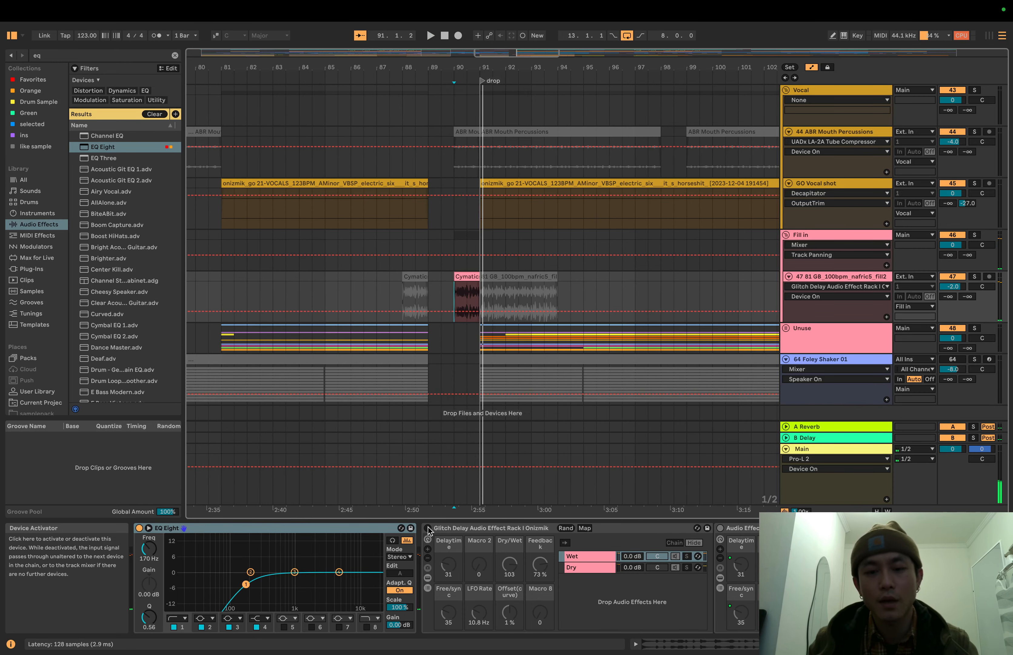
click(428, 528)
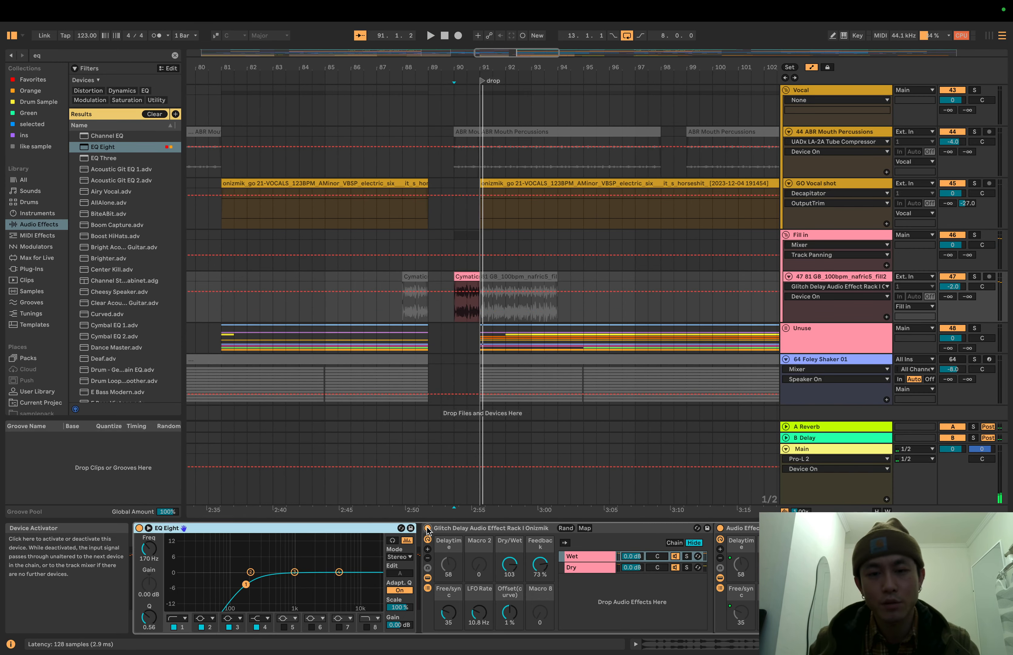
key(space)
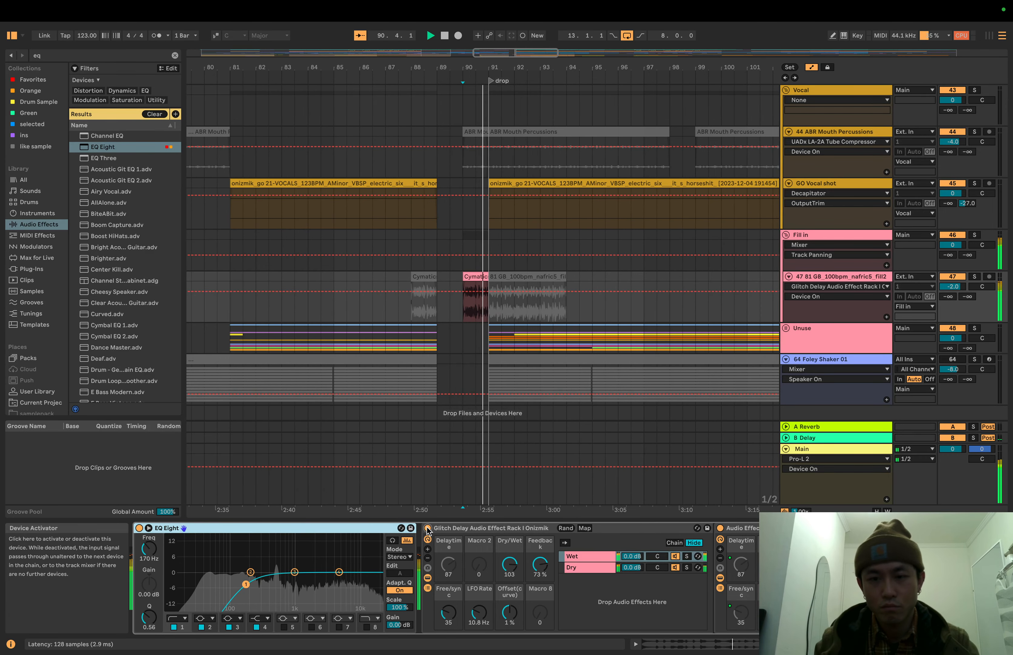
key(space)
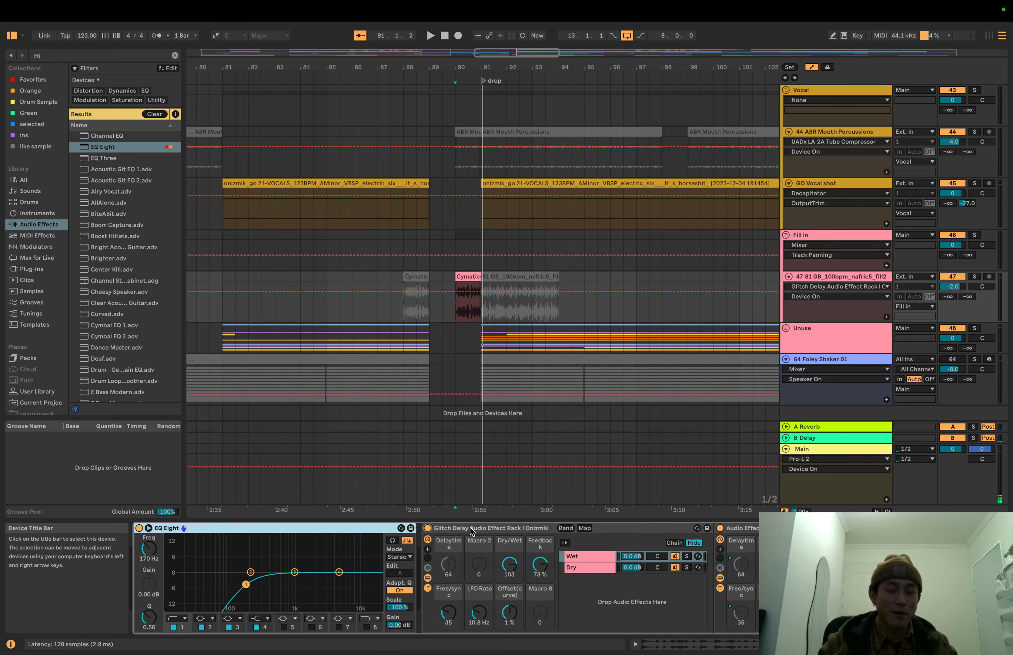
- Inspect the Mono and Stereo chains of the nested Audio Effect Rack, then play the fill with the Mono chain shown
scroll(498, 595, right, 1)
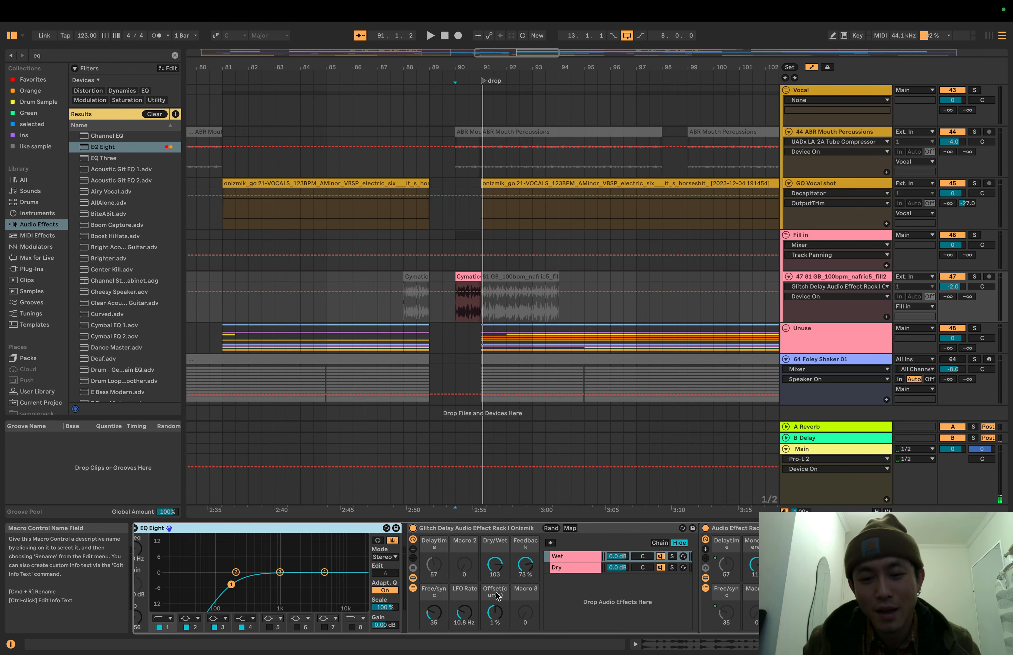
scroll(495, 595, right, 1)
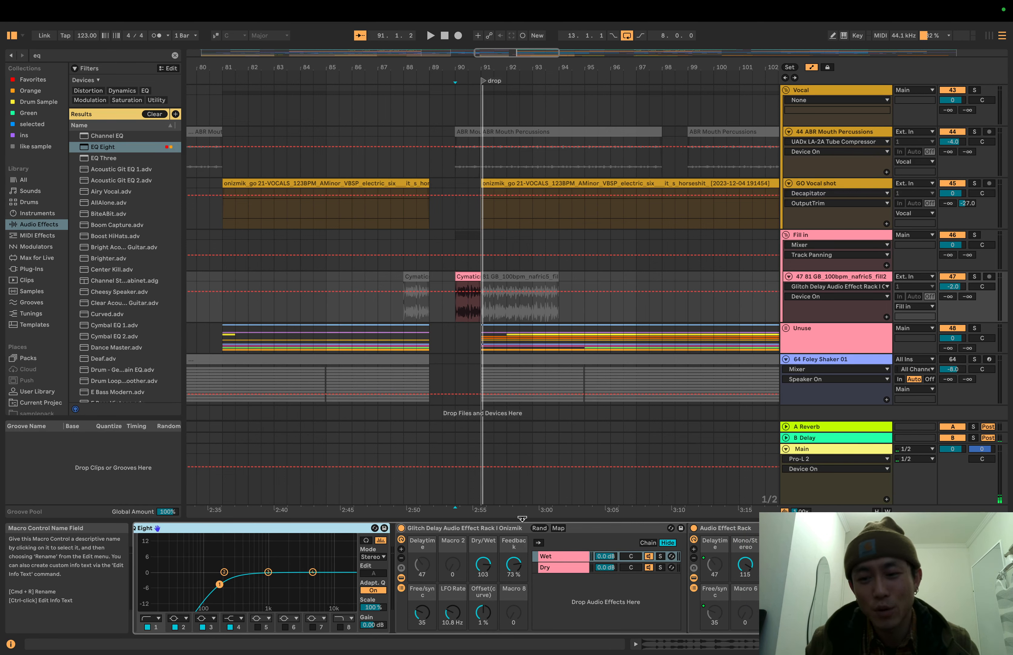
scroll(523, 528, right, 5)
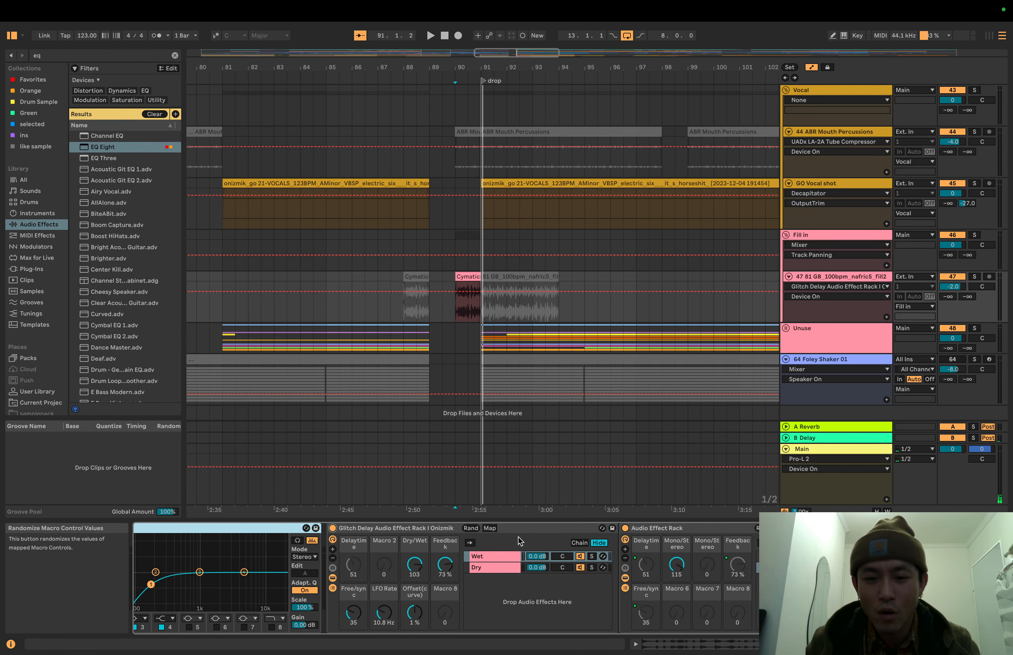
scroll(518, 537, right, 15)
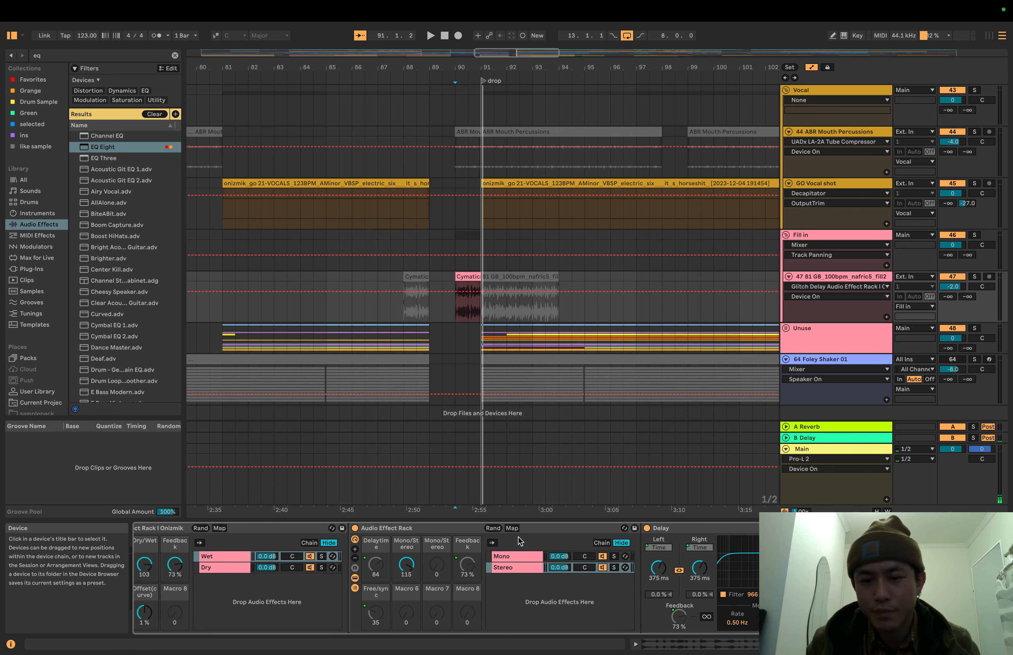
click(515, 554)
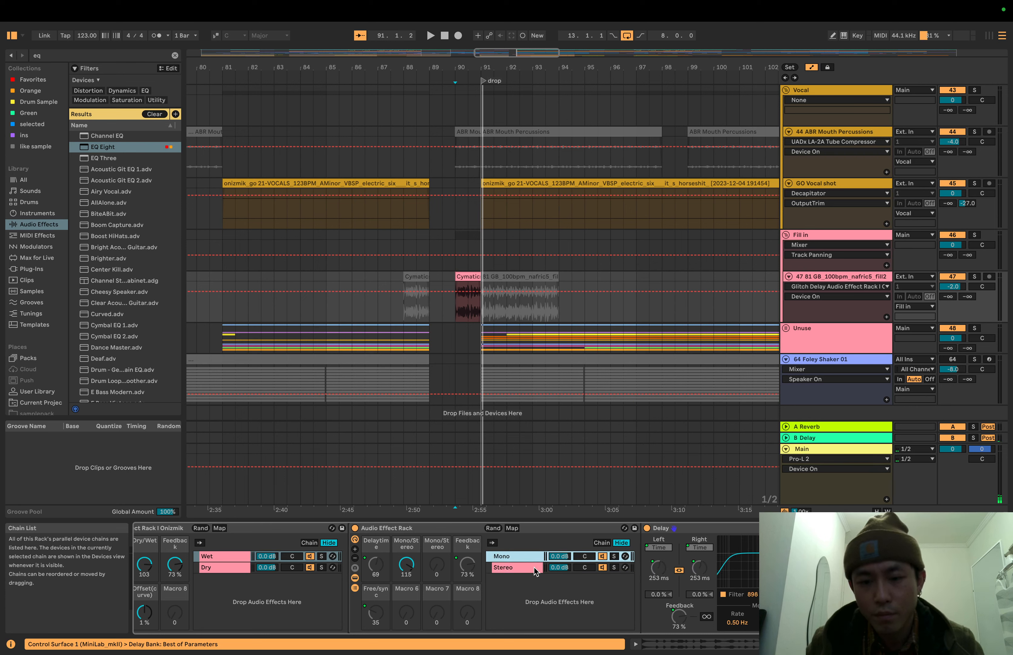
click(527, 567)
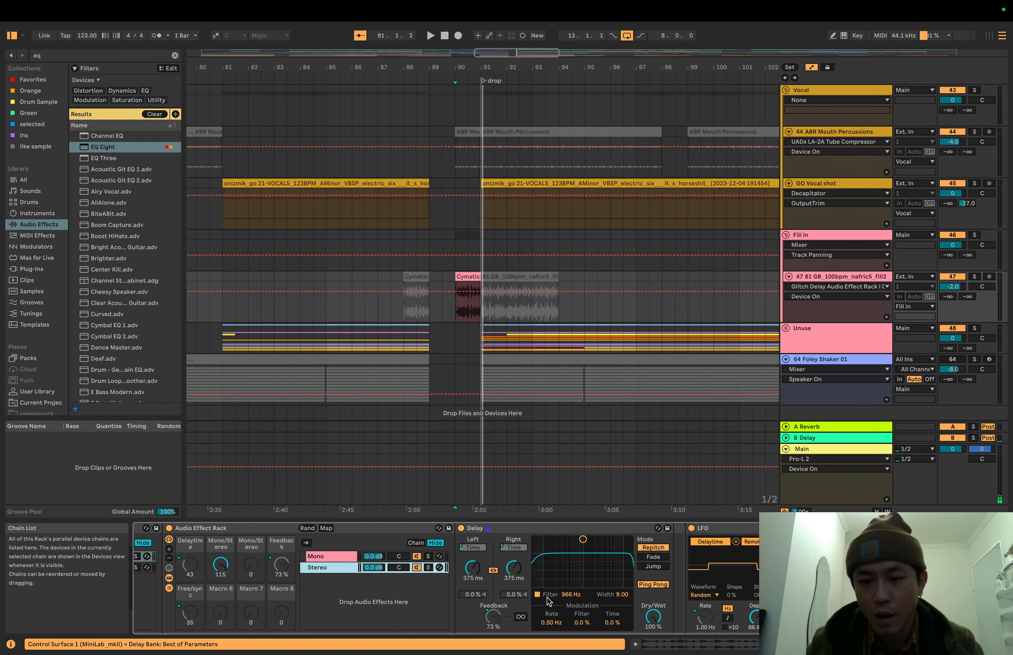
click(343, 554)
key(space)
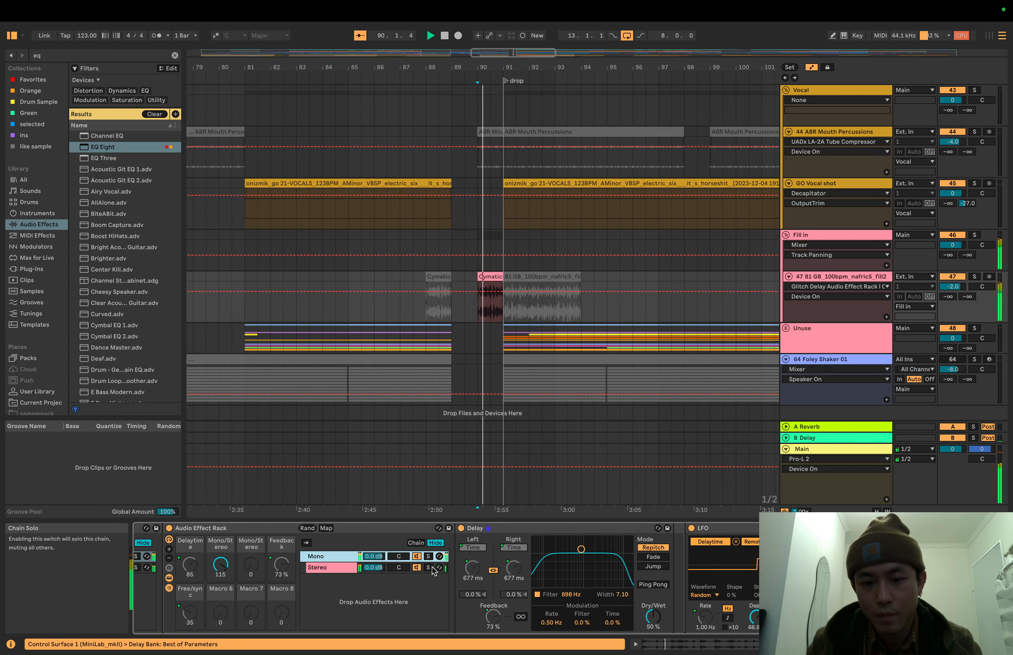
key(space)
- Examine the nested rack's macros alongside the Mono chain's Delay, LFO and Limiter settings
scroll(452, 581, left, 3)
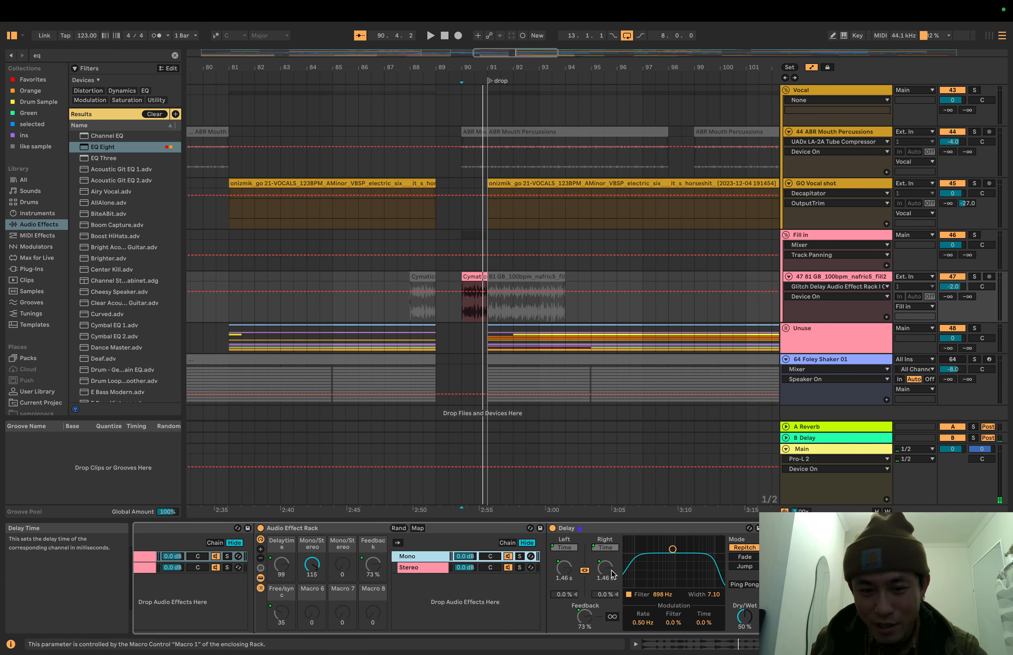
scroll(589, 575, left, 1)
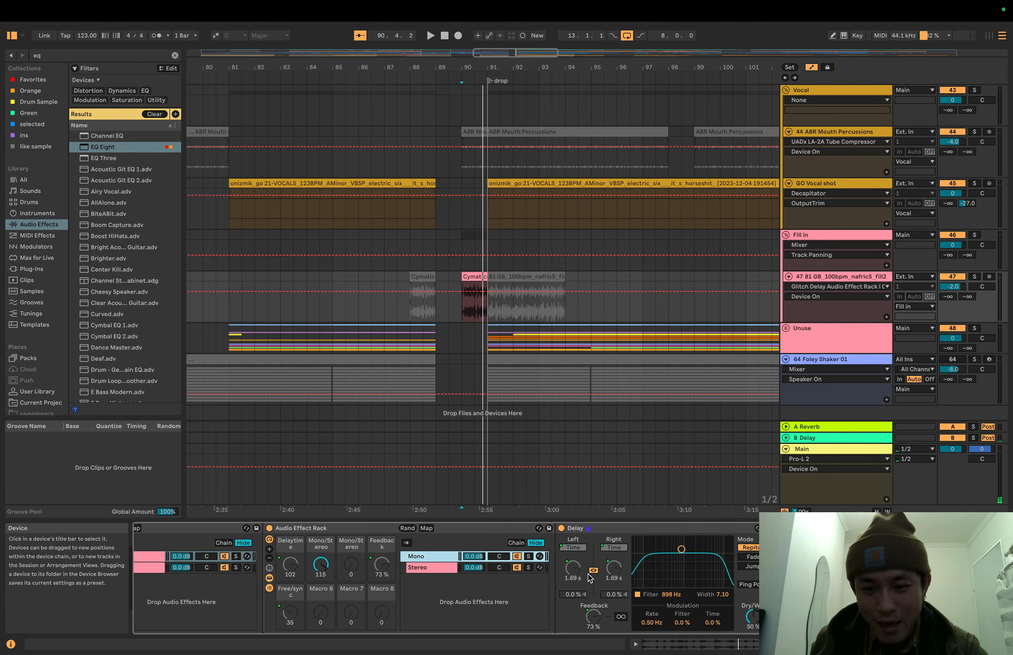
scroll(589, 574, right, 3)
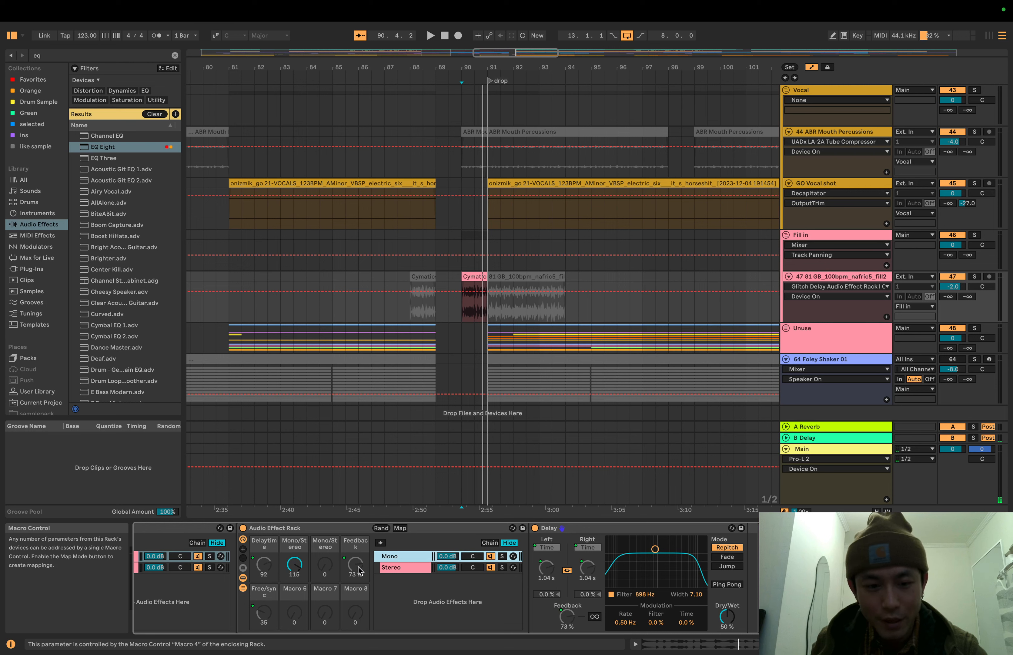
scroll(427, 559, right, 5)
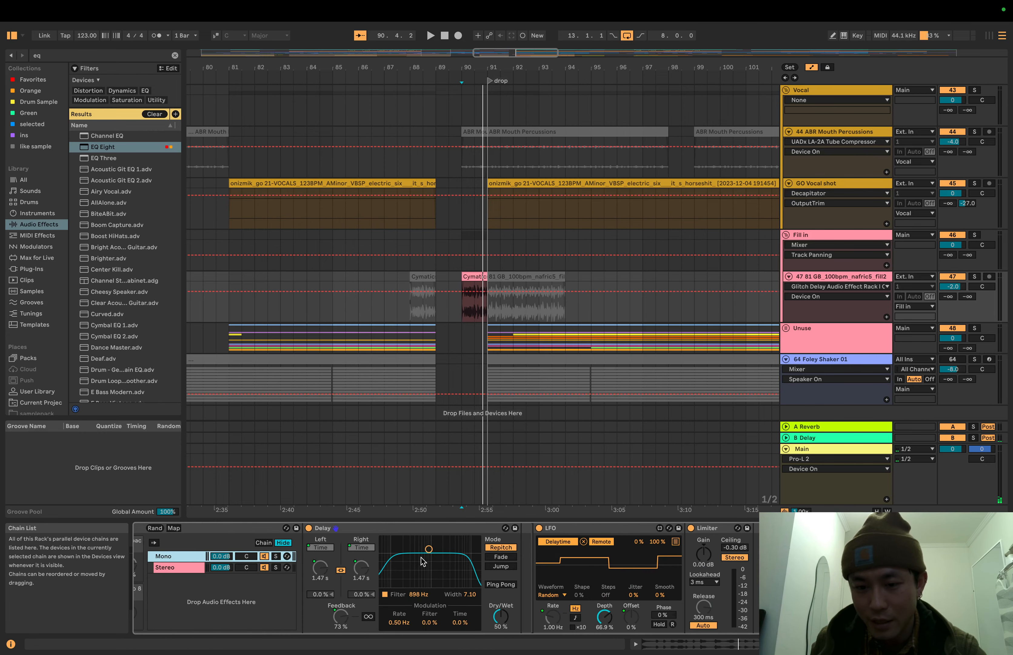
- Play the fill from bar 90 while viewing the nested rack's macros and the Mono chain's Delay and LFO
key(space)
scroll(443, 559, left, 3)
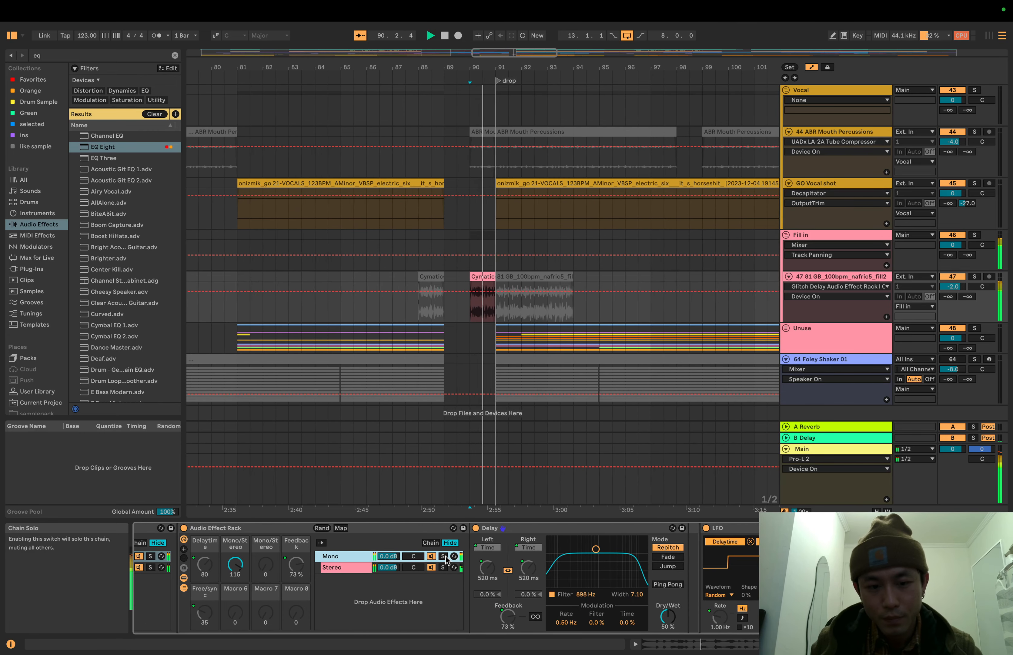
scroll(446, 560, right, 4)
key(space)
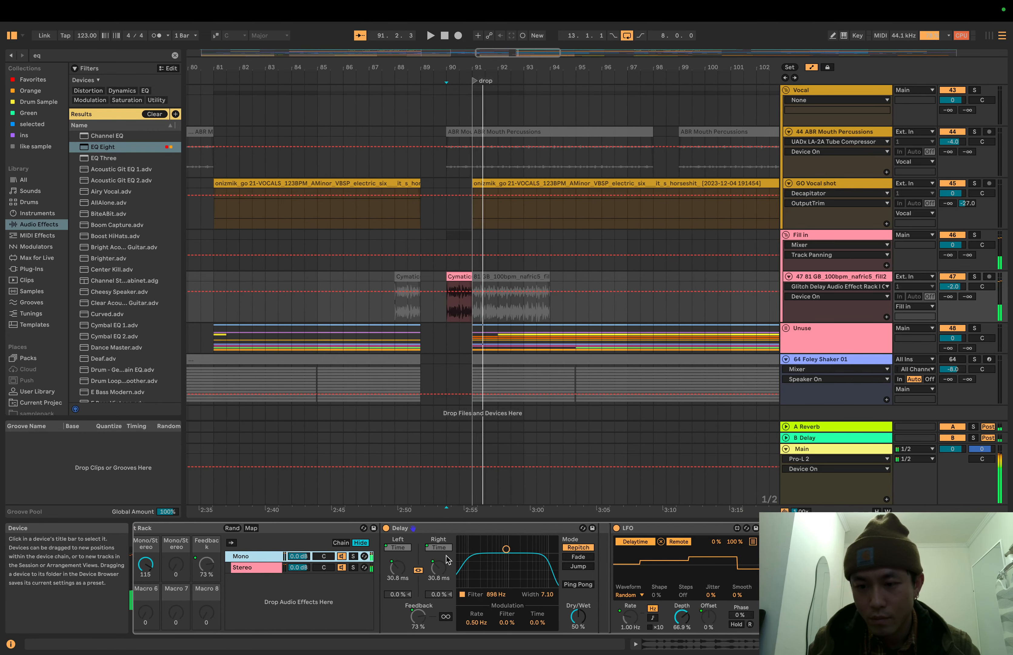
scroll(447, 560, left, 4)
scroll(448, 559, right, 5)
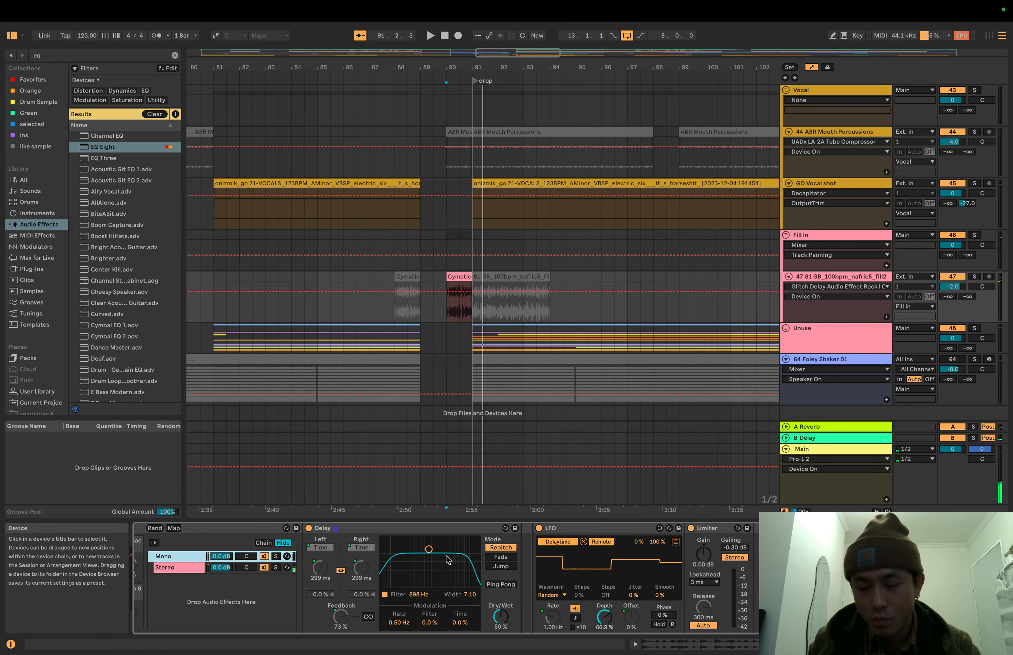
- Inspect the Wet and Dry chains of the Glitch Delay Audio Effect Rack
scroll(447, 560, left, 2)
scroll(447, 559, left, 8)
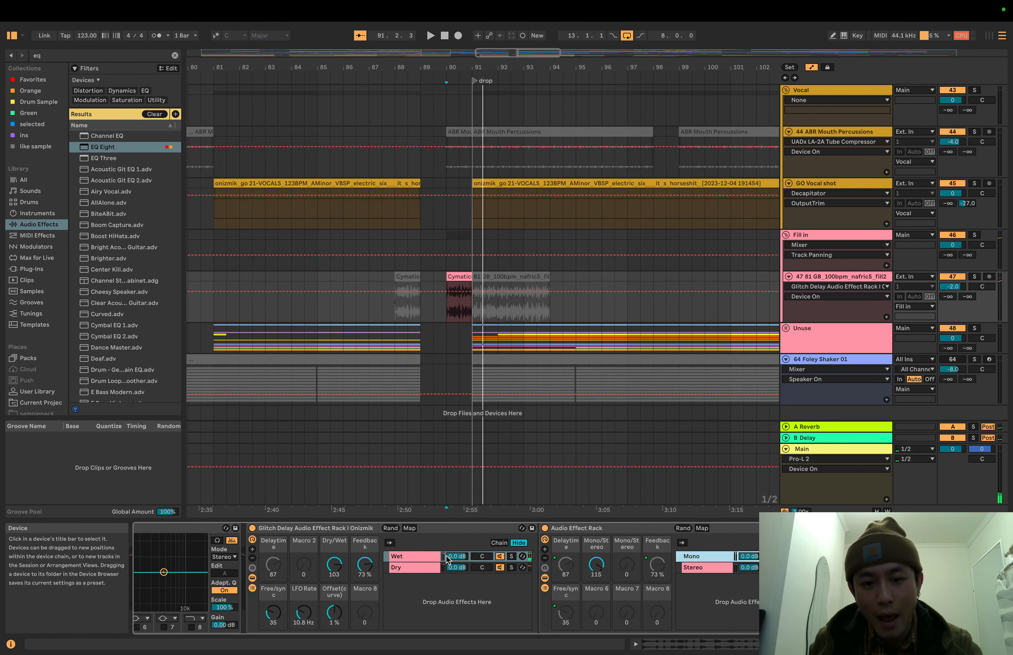
click(432, 560)
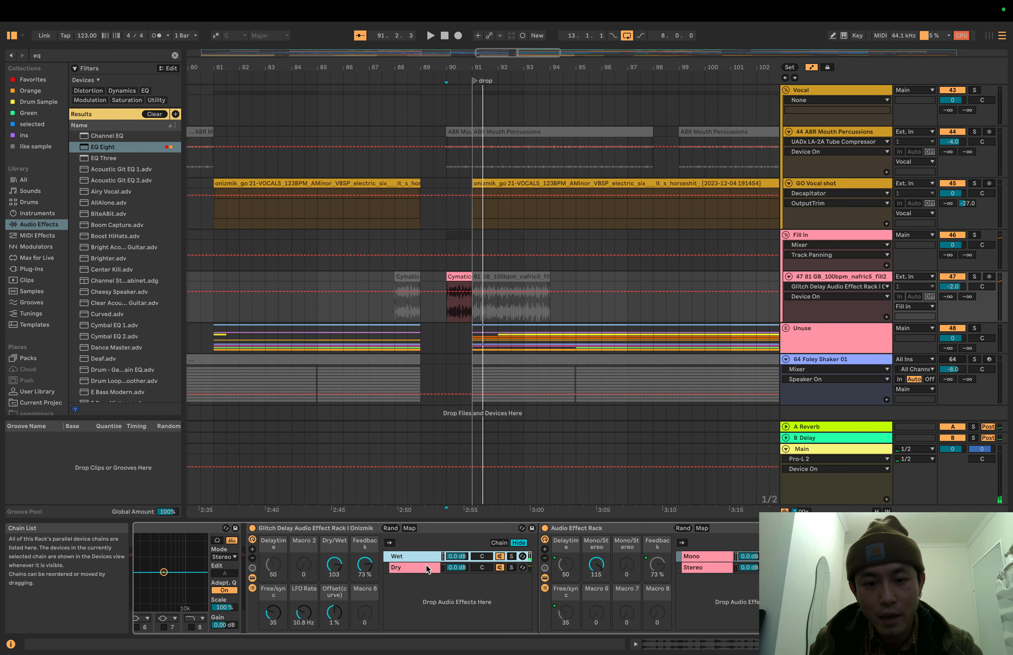
scroll(426, 567, left, 3)
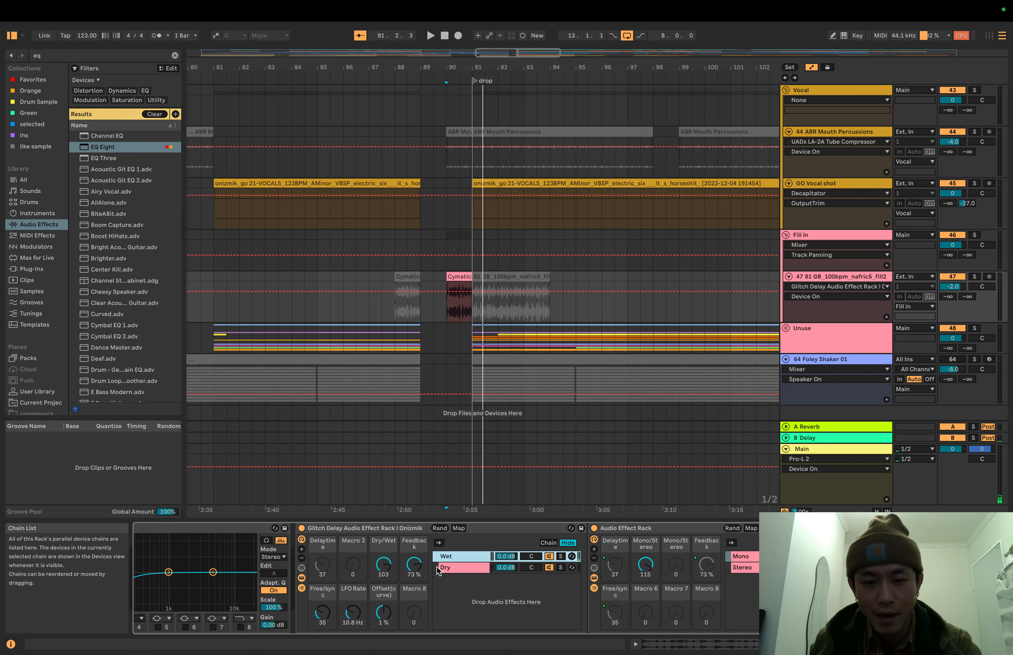
click(462, 563)
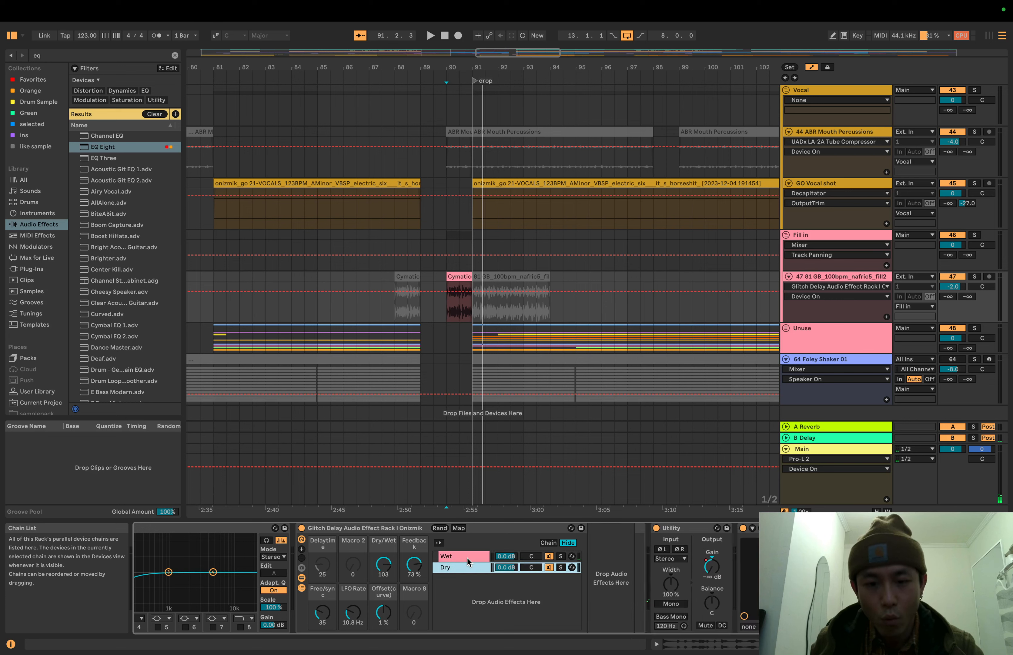
- Compare the fill with only the Dry chain soloed and with only the Wet chain soloed, then clear the solo
click(561, 566)
key(space)
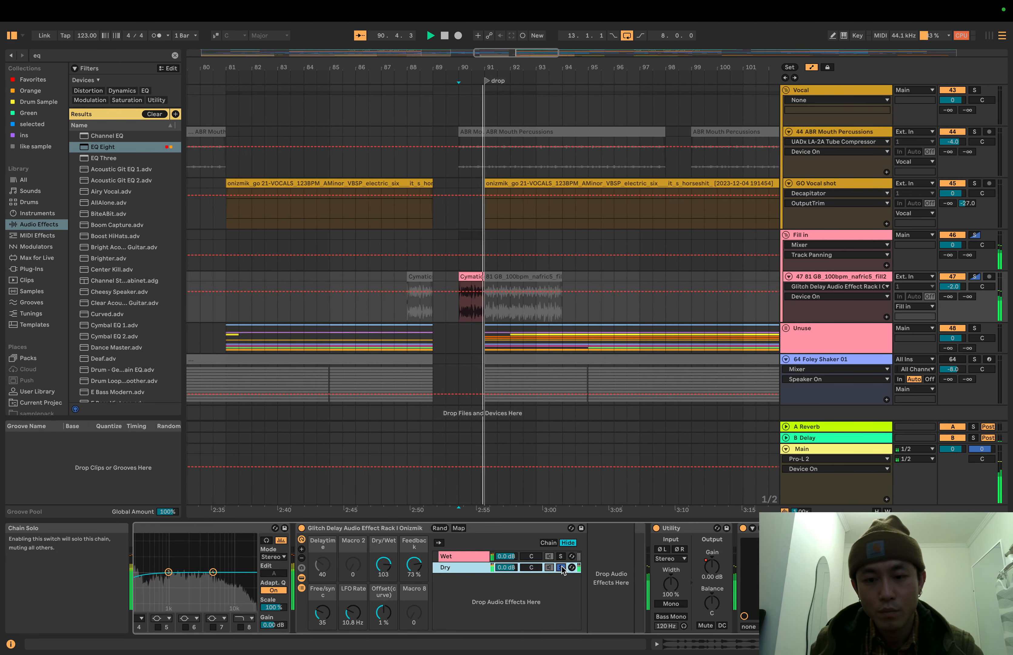
key(space)
click(562, 567)
click(562, 557)
key(space)
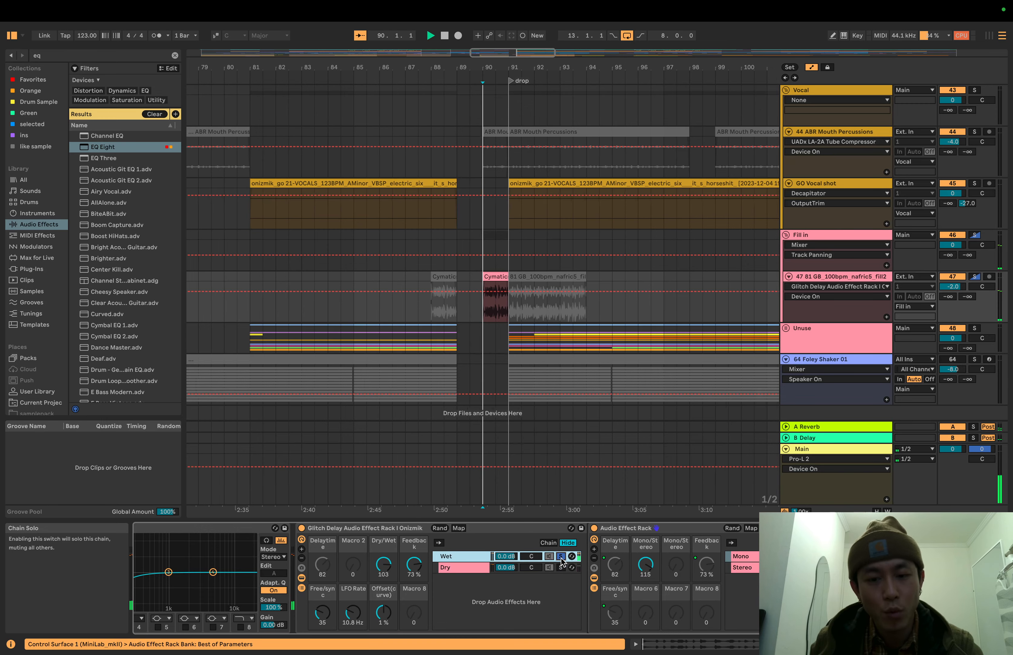
key(space)
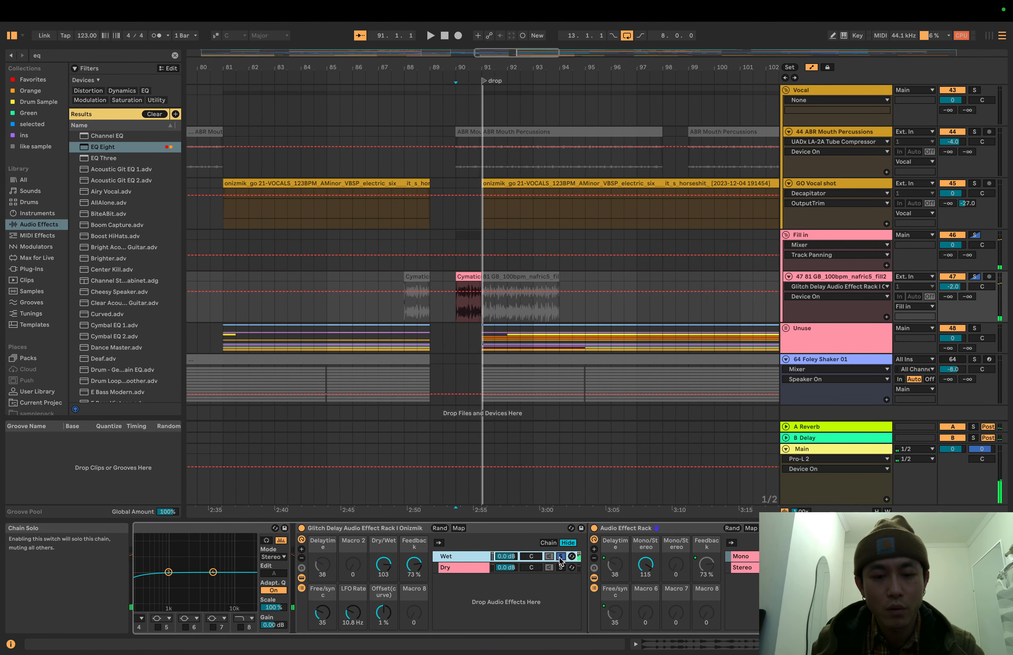
click(561, 556)
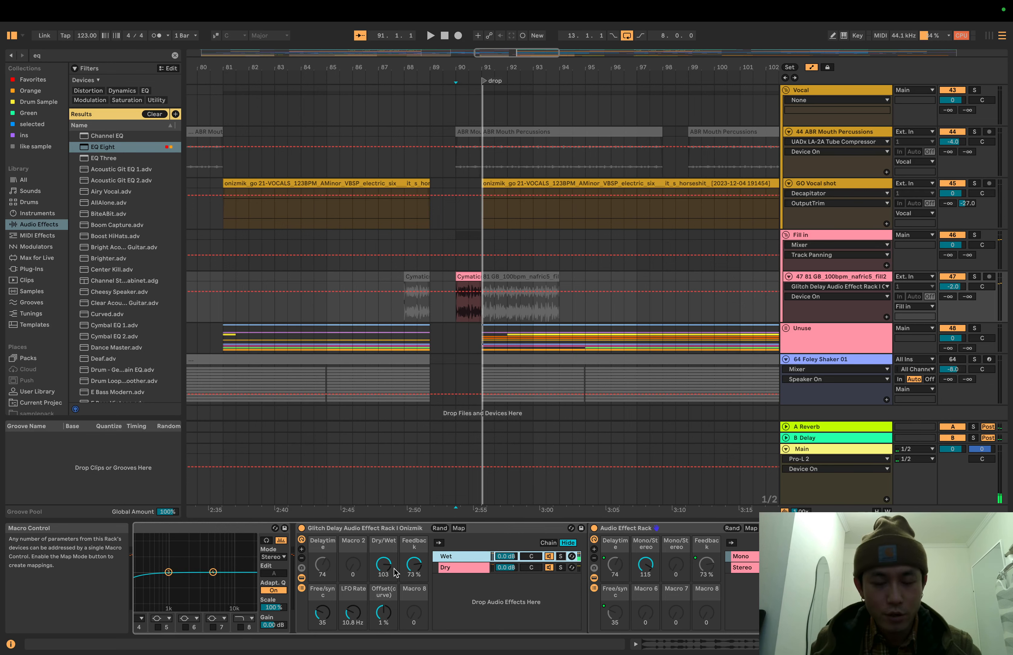
- Enter macro mapping for the Glitch Delay rack and try to map the Mono Delay's filter frequency to Macro 8
click(459, 527)
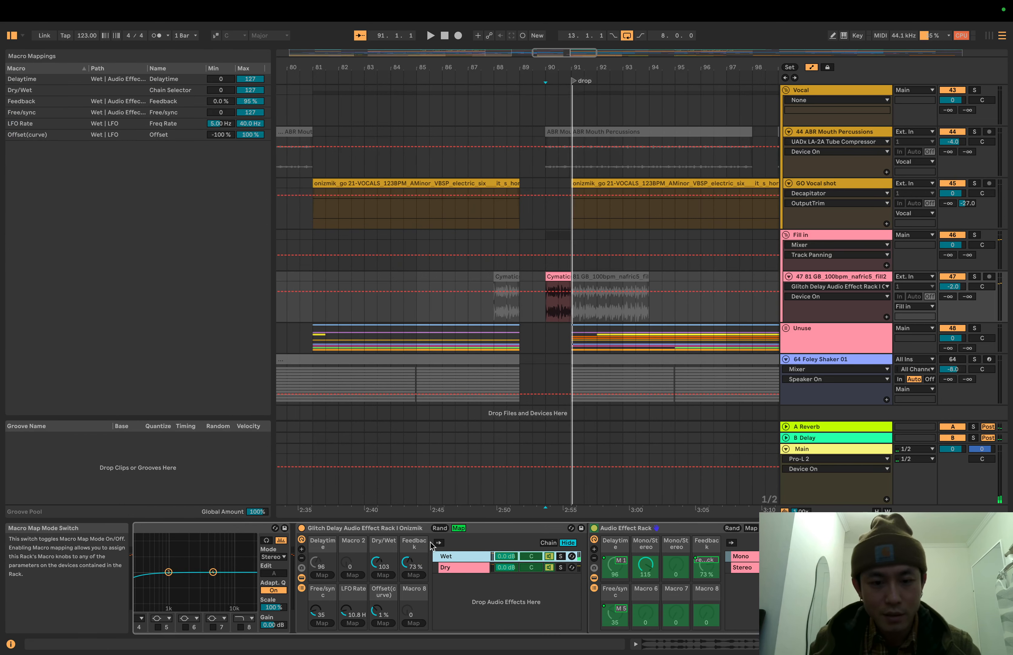
scroll(412, 549, right, 1)
scroll(410, 561, left, 2)
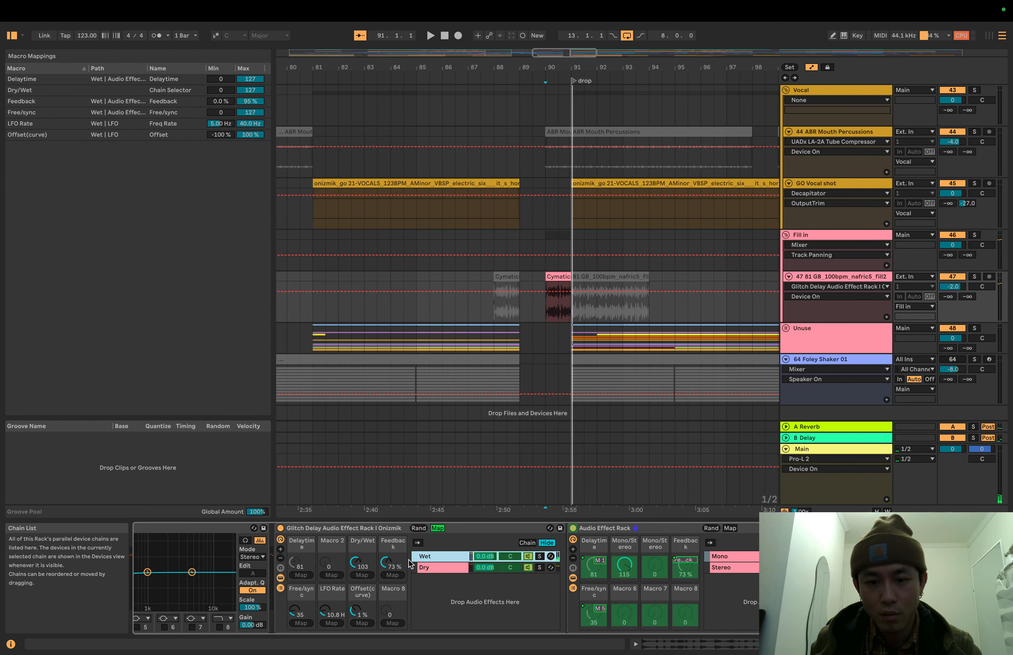
click(399, 592)
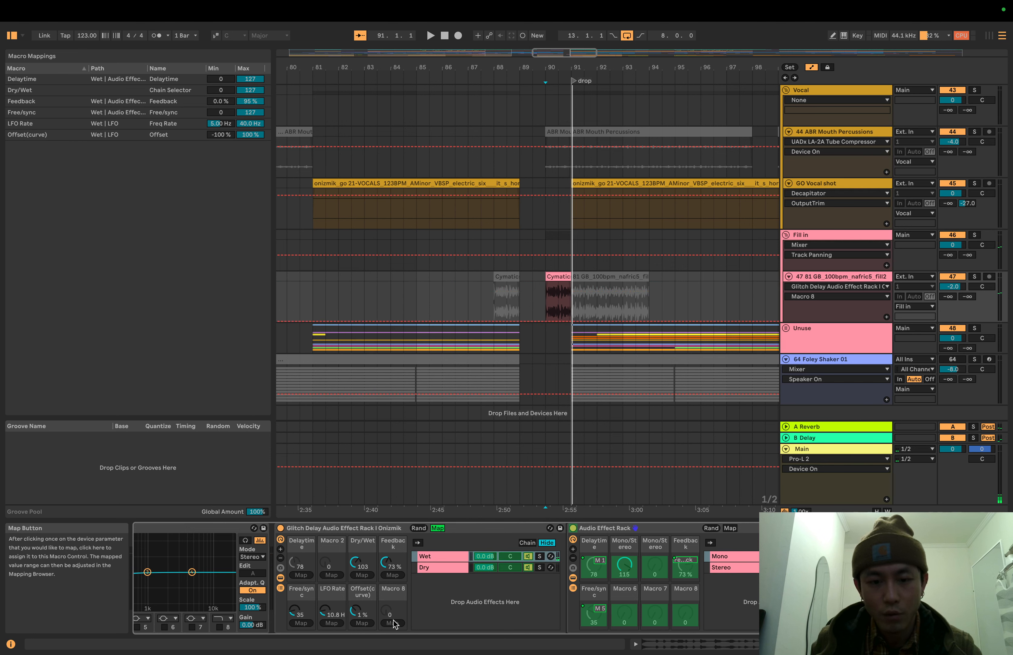
scroll(558, 548, right, 2)
scroll(559, 550, right, 1)
click(881, 613)
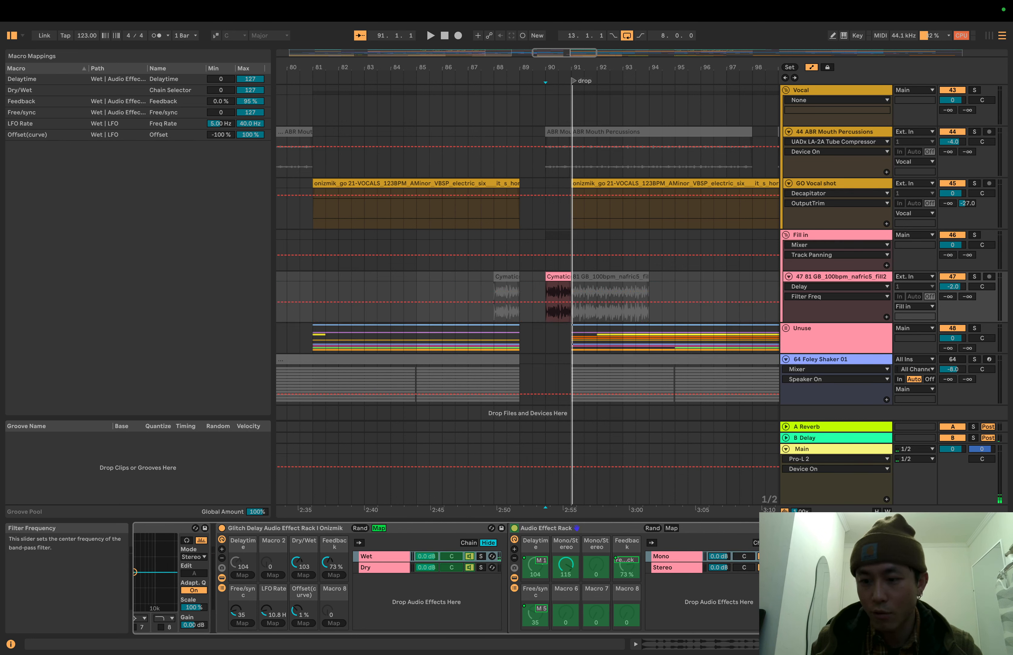
scroll(596, 575, left, 6)
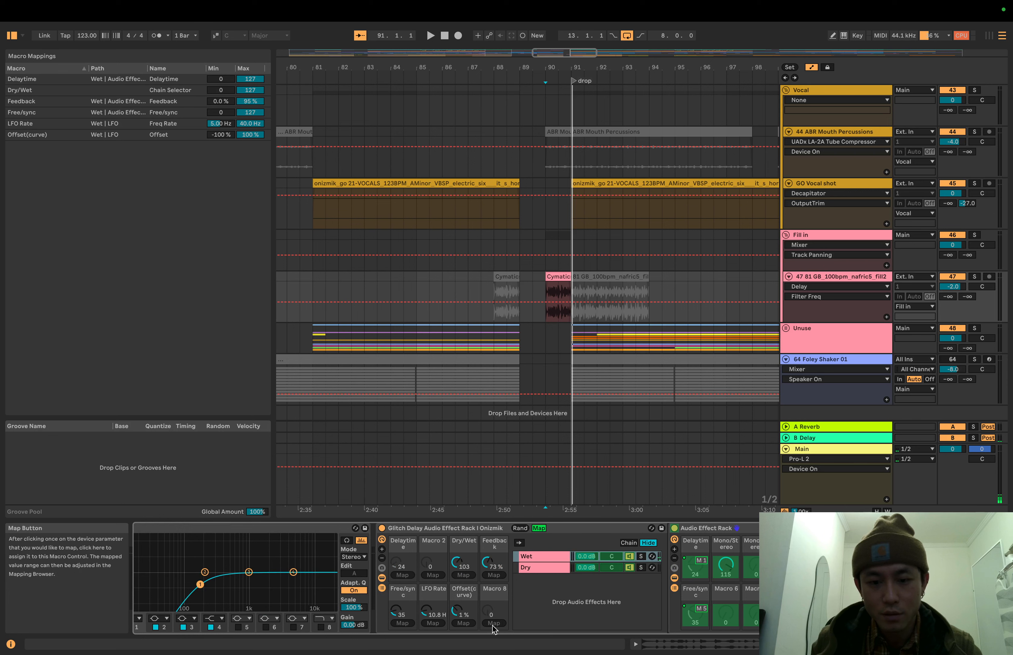
click(492, 613)
- Retry assigning the Mono Delay's filter frequency to Macro 8 of the outer Glitch Delay rack
scroll(585, 608, right, 6)
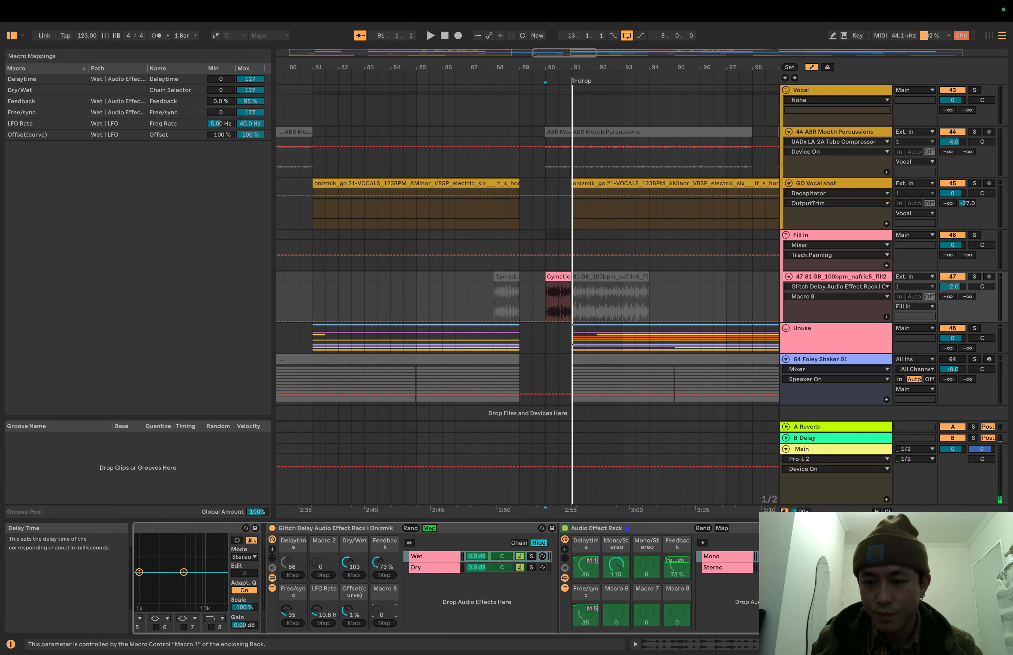
scroll(877, 607, right, 3)
click(881, 613)
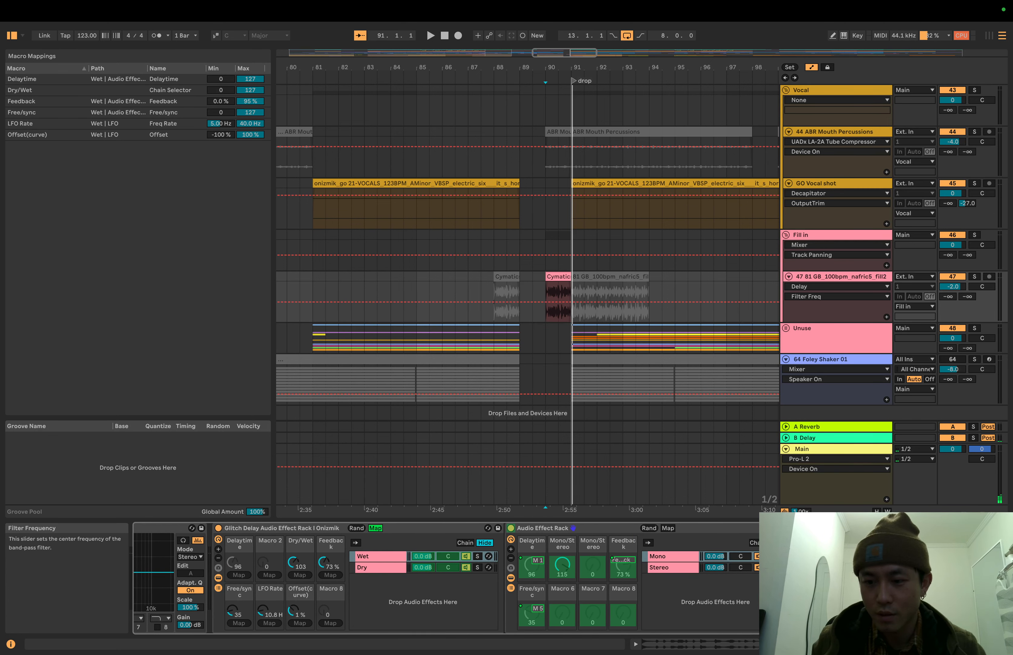
scroll(529, 588, left, 8)
click(492, 612)
scroll(491, 612, right, 3)
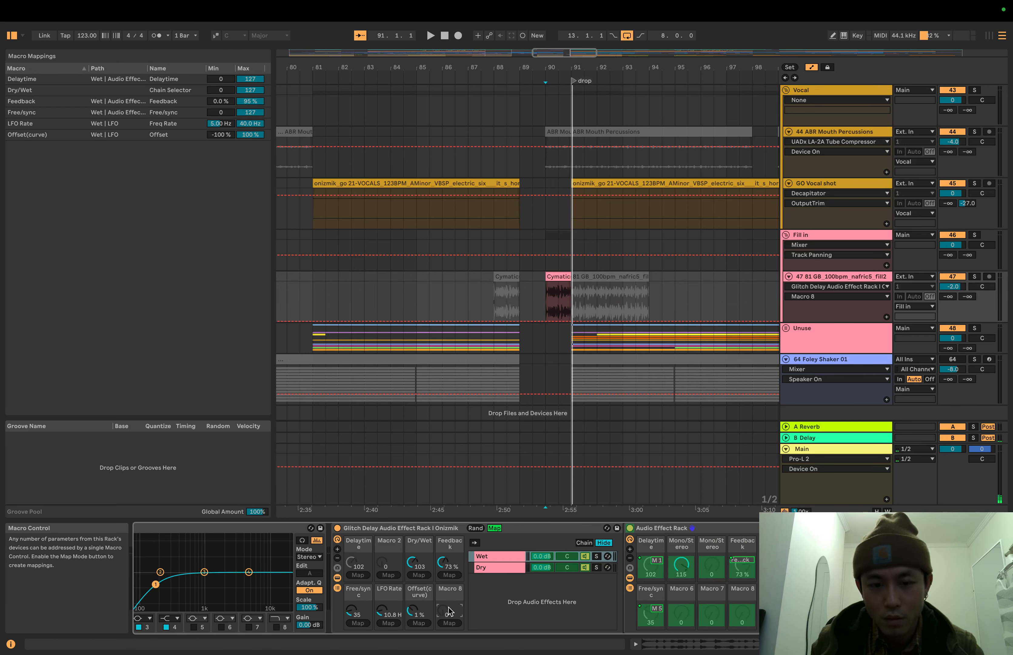
- Try to link the Delay's filter frequency to Macro 6 of the nested rack while mapping the outer rack
scroll(552, 596, right, 3)
click(639, 619)
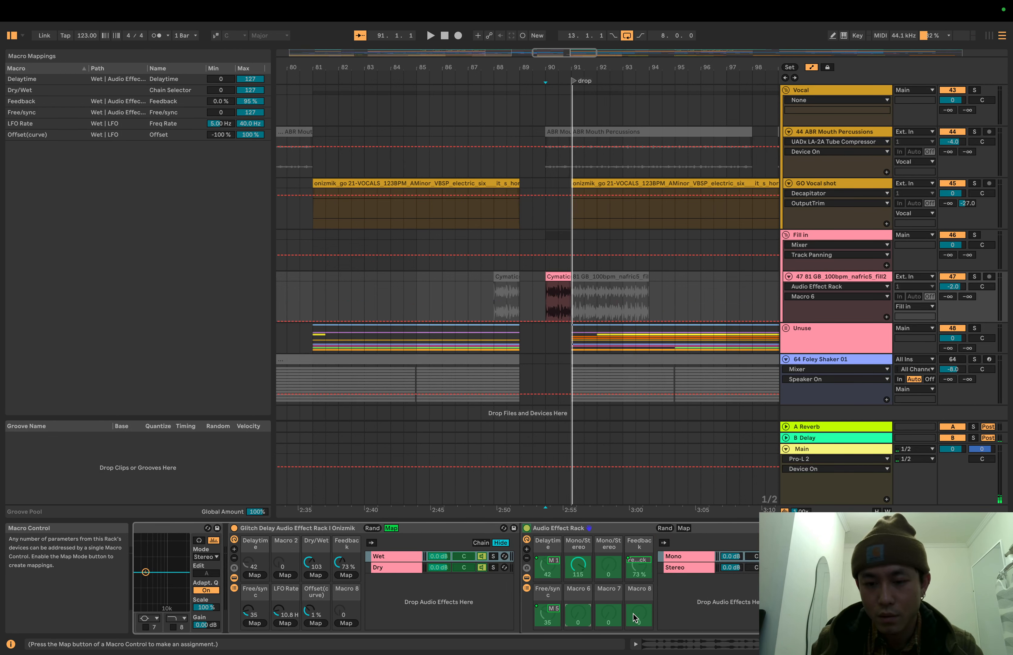
scroll(638, 619, right, 3)
click(145, 572)
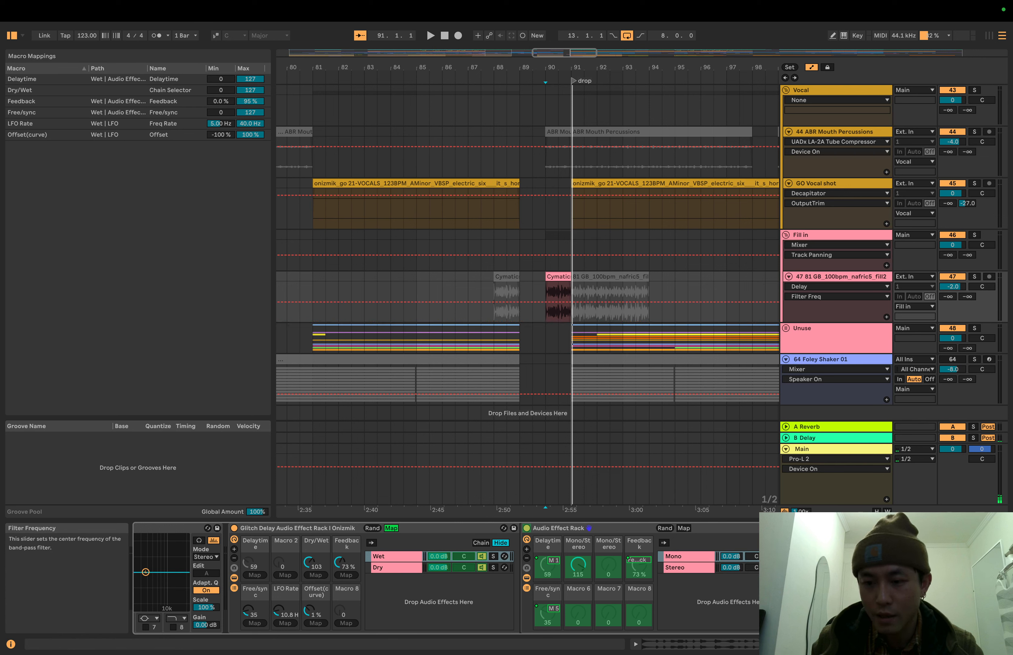
click(582, 613)
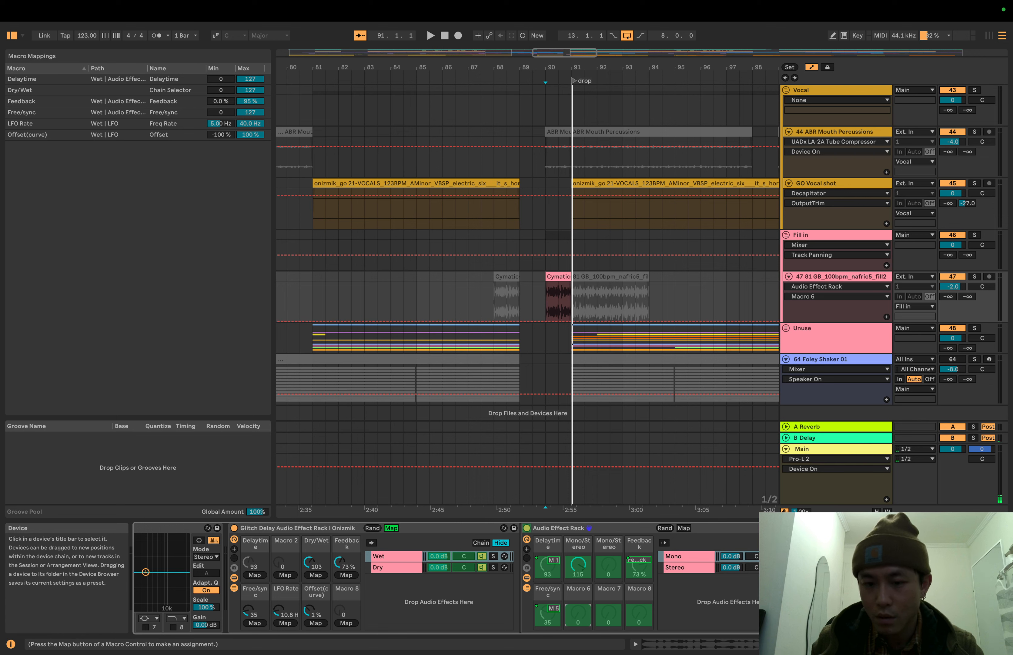
click(924, 616)
scroll(834, 596, right, 2)
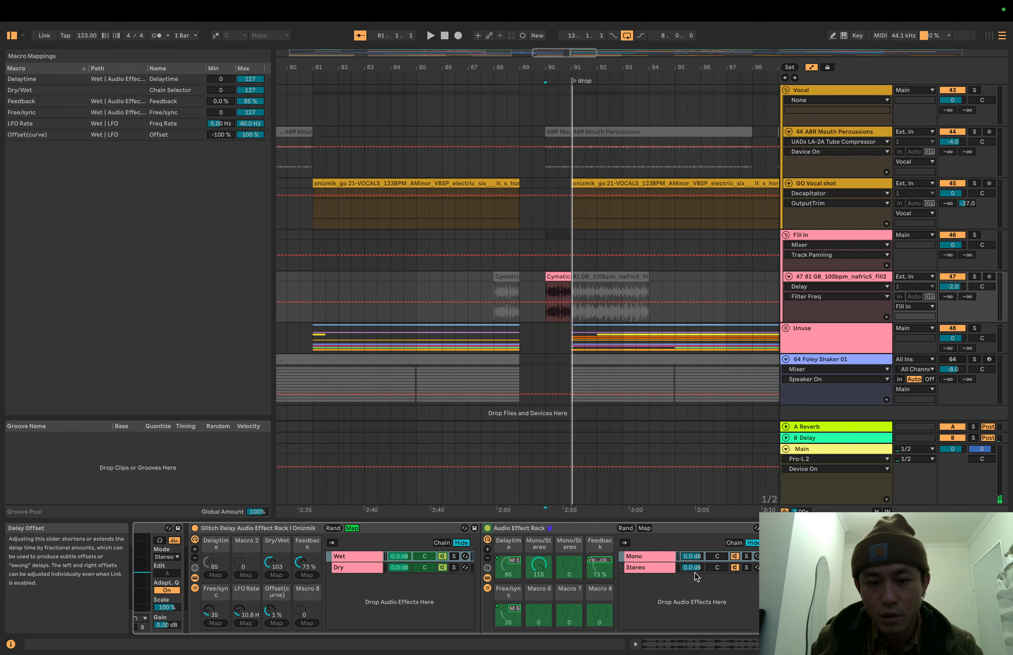
click(539, 613)
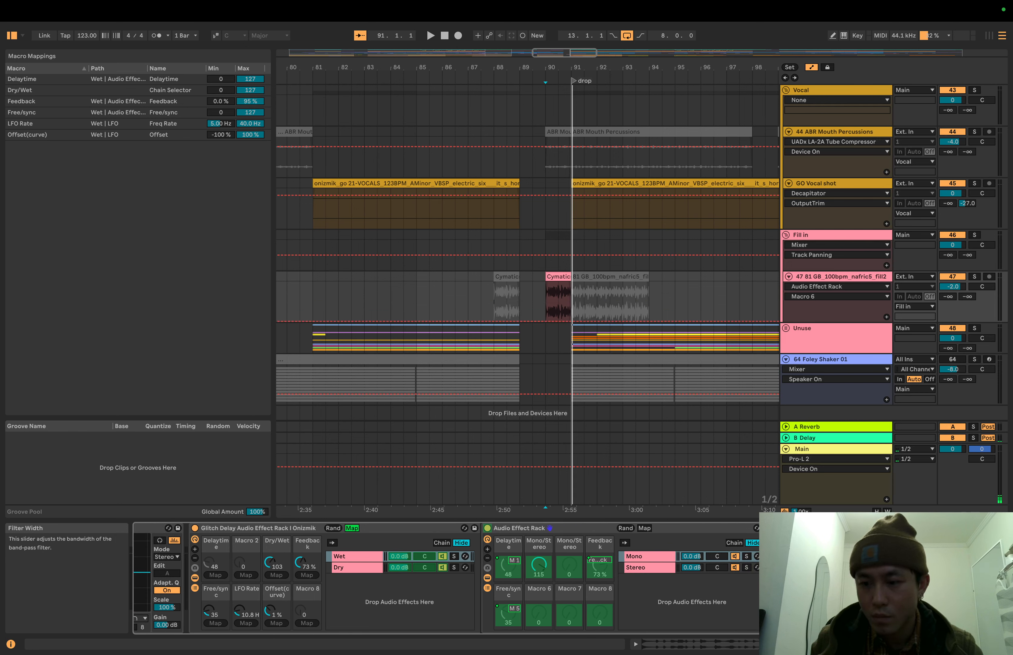
click(915, 613)
click(539, 615)
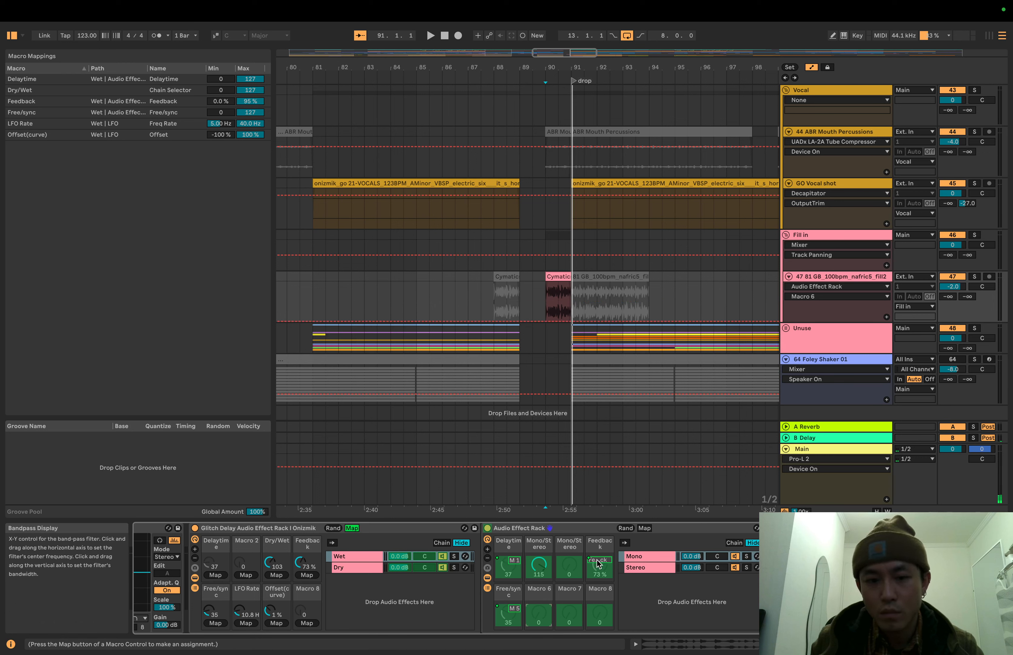
- In the nested Audio Effect Rack's macro mapping, map the Mono Delay's filter frequency and Ping Pong to Macro 6
click(645, 527)
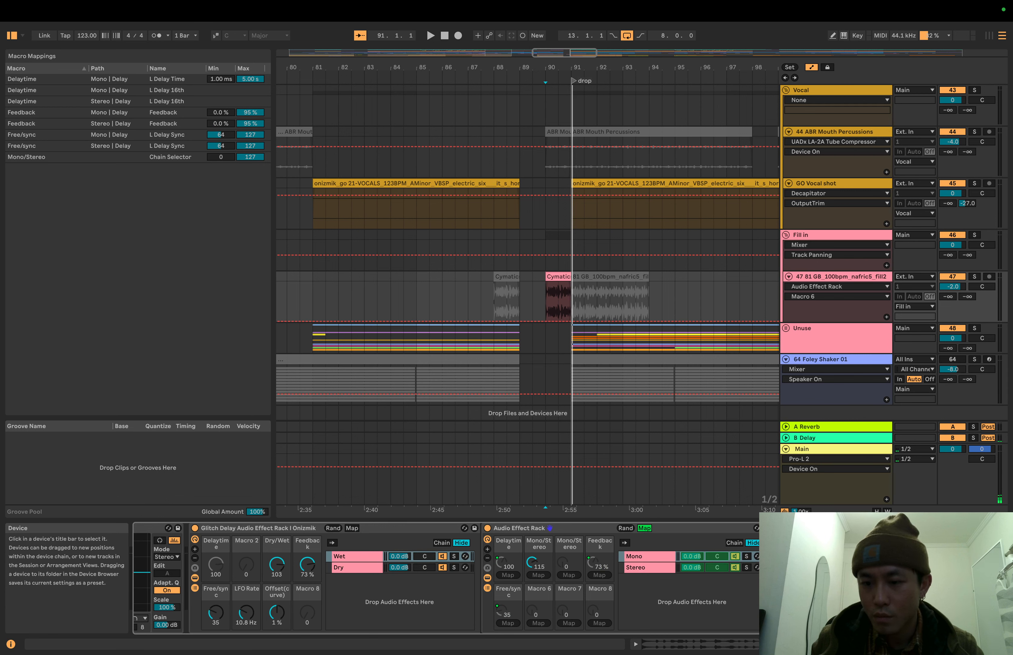
click(538, 622)
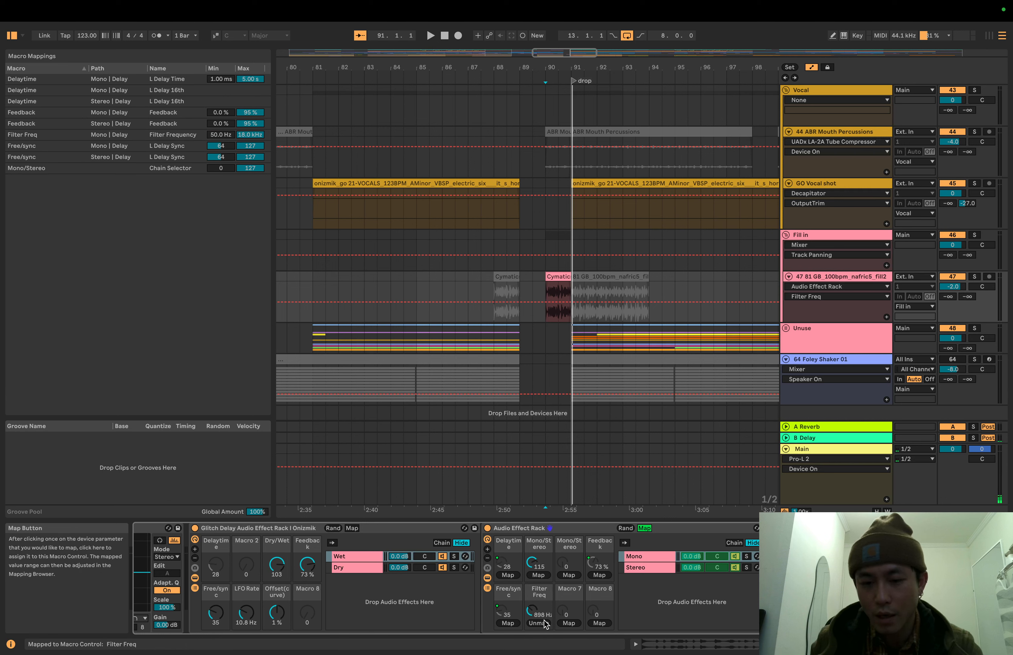
click(906, 590)
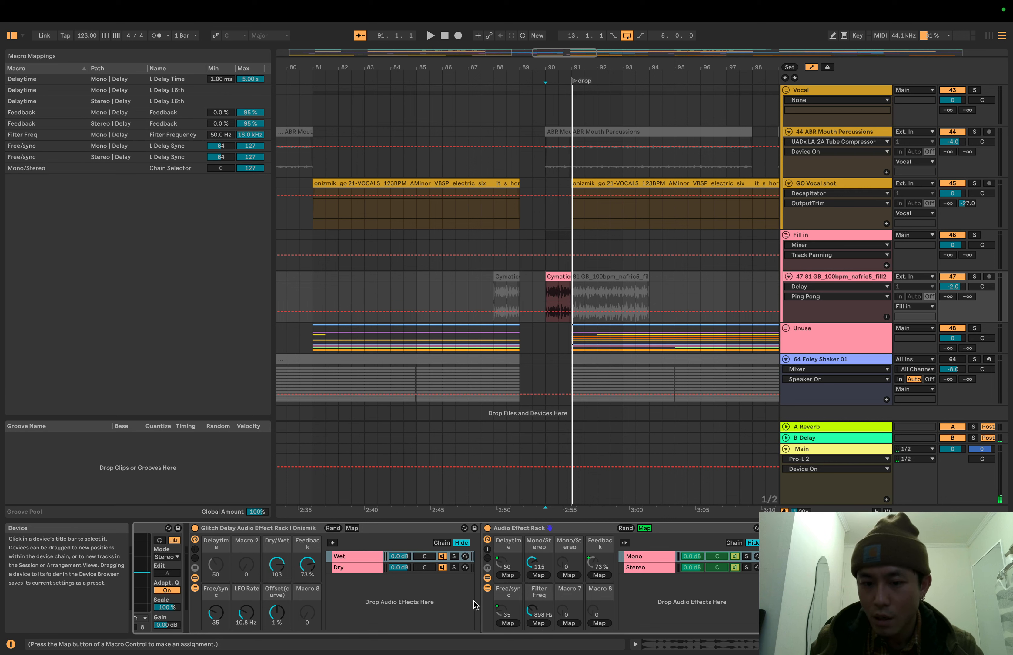
click(539, 622)
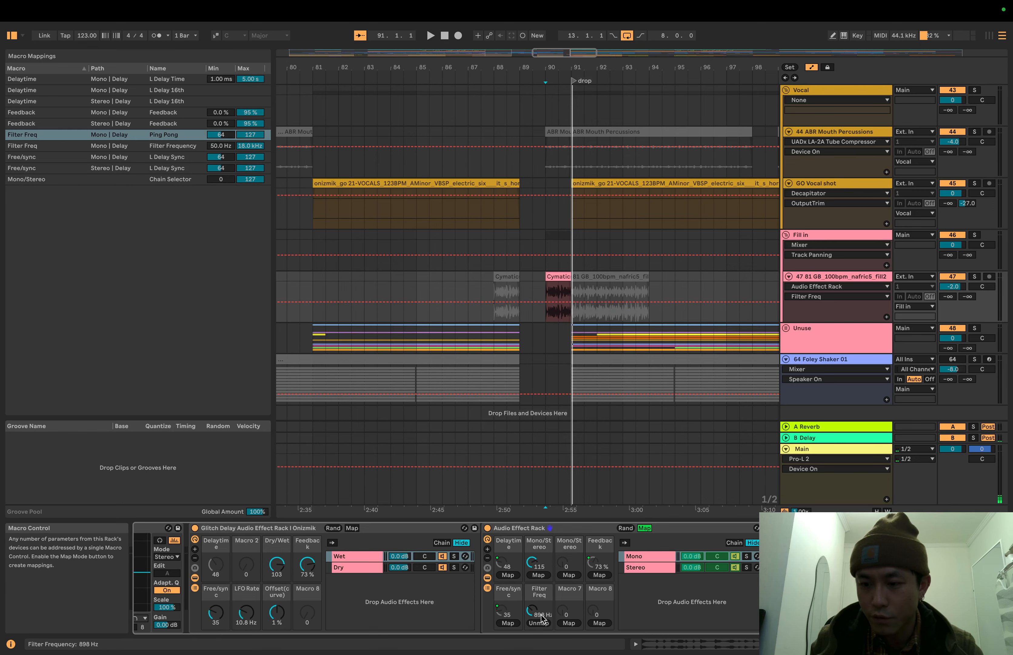
- Set the nested rack's Filter Freq macro to 6.20 kHz, audition the fill briefly and leave macro mapping
drag(538, 614, 539, 603)
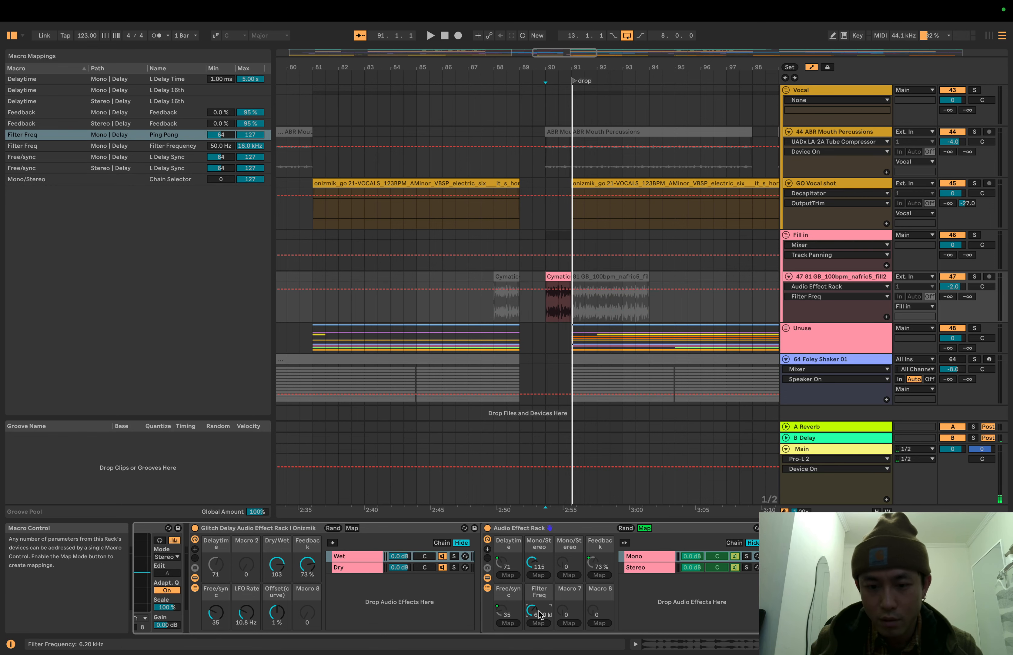
key(space)
key(space)
click(647, 523)
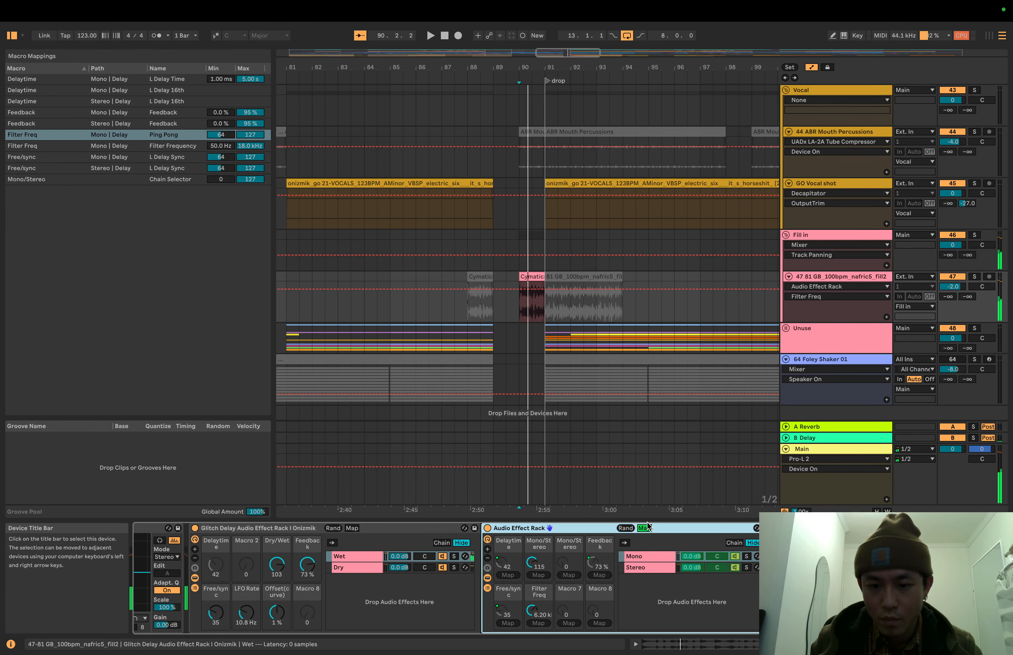
click(646, 528)
- Lower the nested rack's Filter Freq macro to 350 Hz while auditioning the fill
key(space)
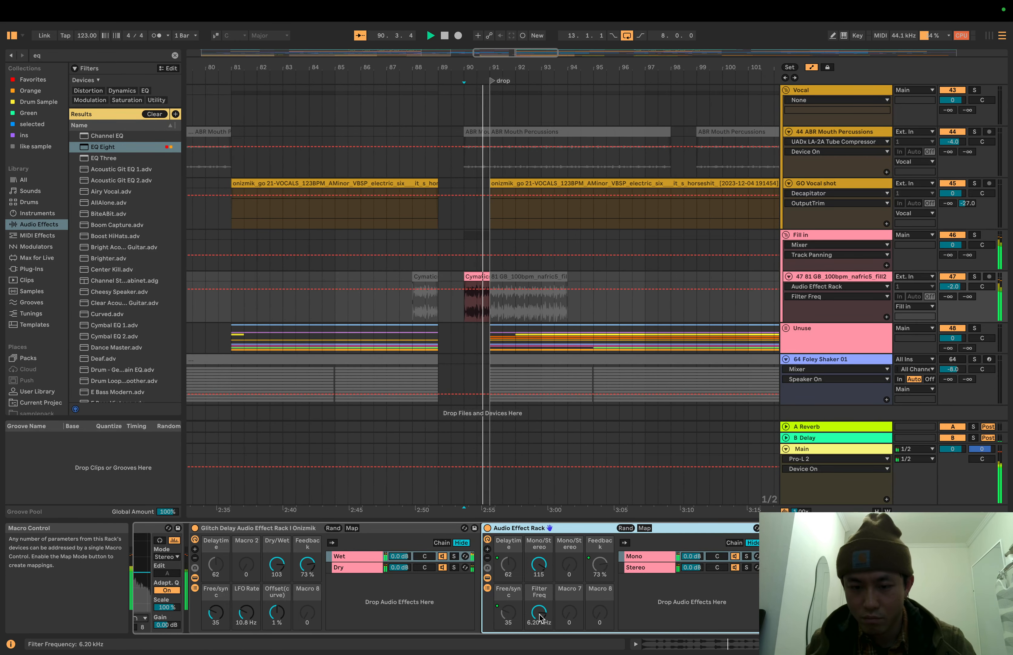
drag(539, 617, 539, 646)
key(space)
- Switch the Mono chain's Delay to Fade mode and review its settings beside the nested rack's macros
scroll(633, 606, right, 5)
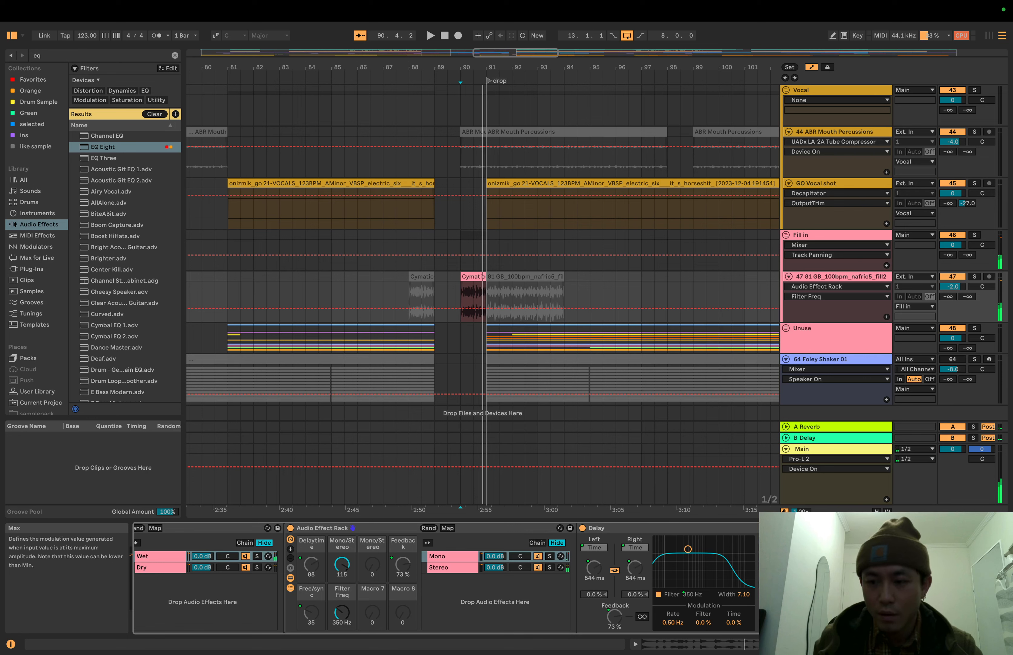
scroll(447, 578, right, 2)
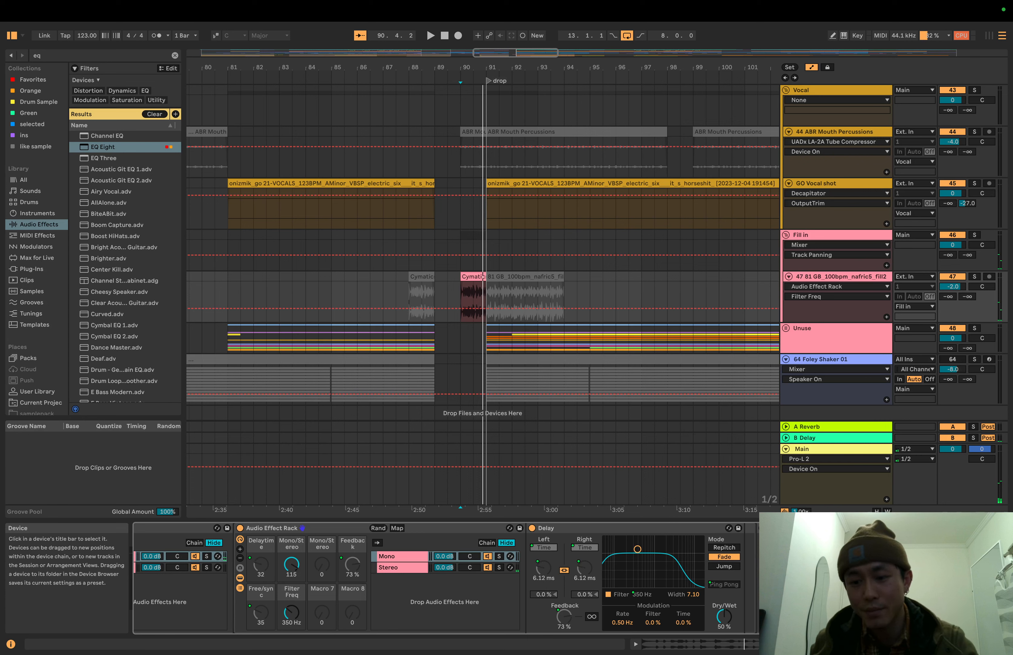
scroll(446, 579, left, 2)
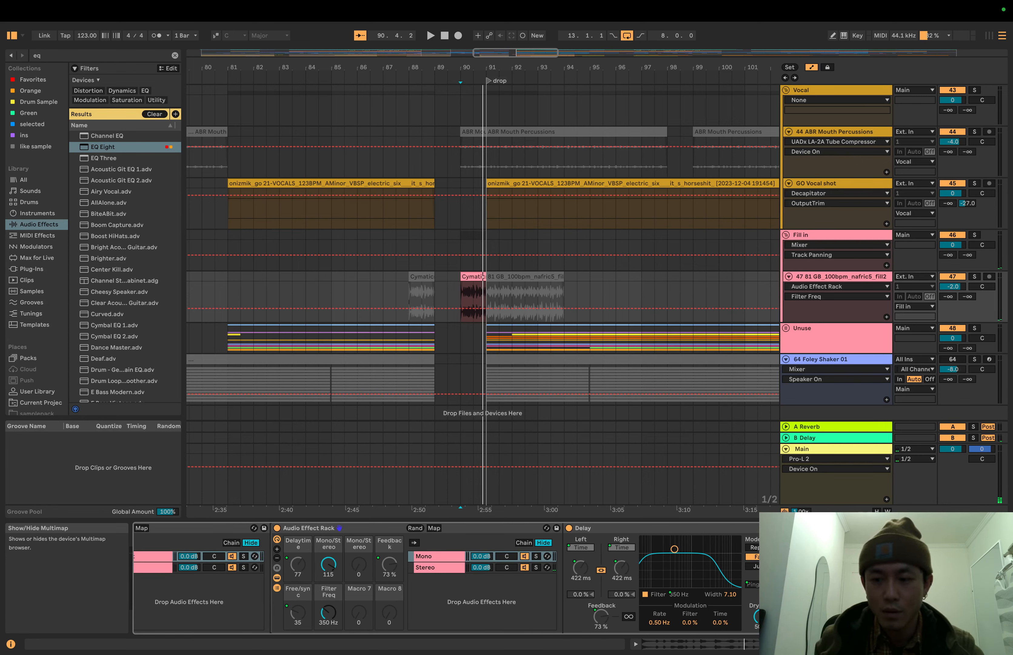
- Audition the fill again and review the glitch delay rack's nested macros, Mono Delay, LFO mappings and the EQ Eight before the rack
scroll(579, 601, left, 3)
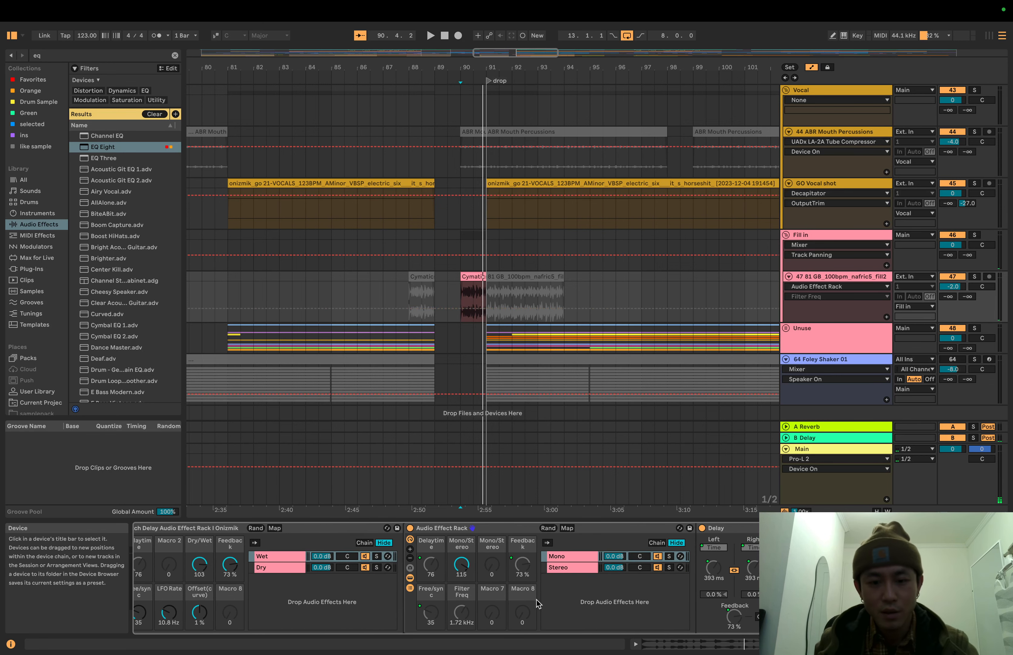
key(space)
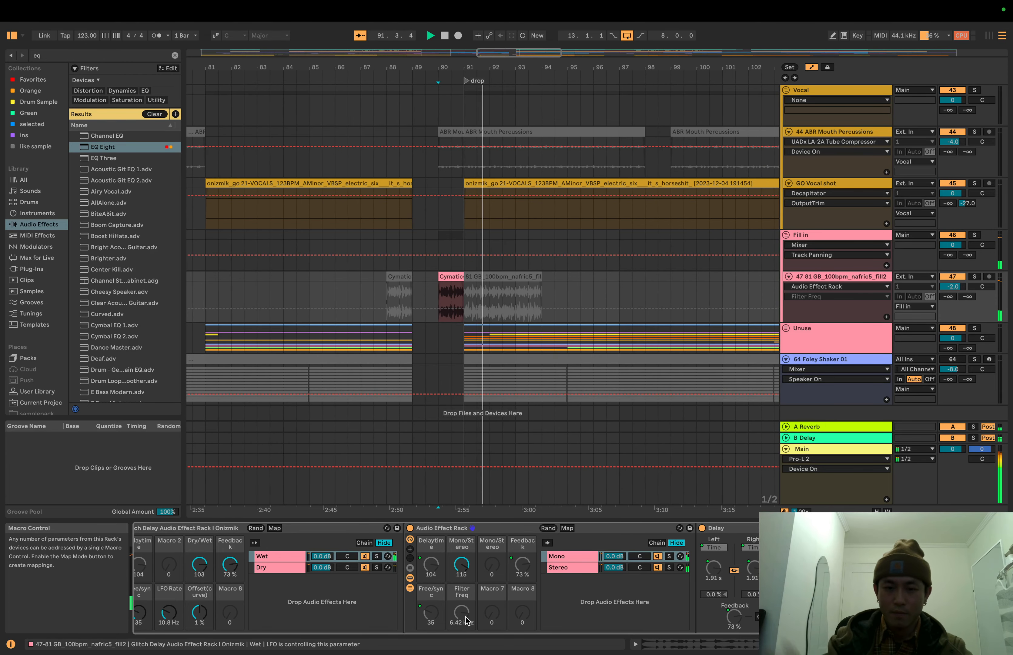
scroll(523, 605, left, 1)
key(space)
scroll(523, 606, right, 6)
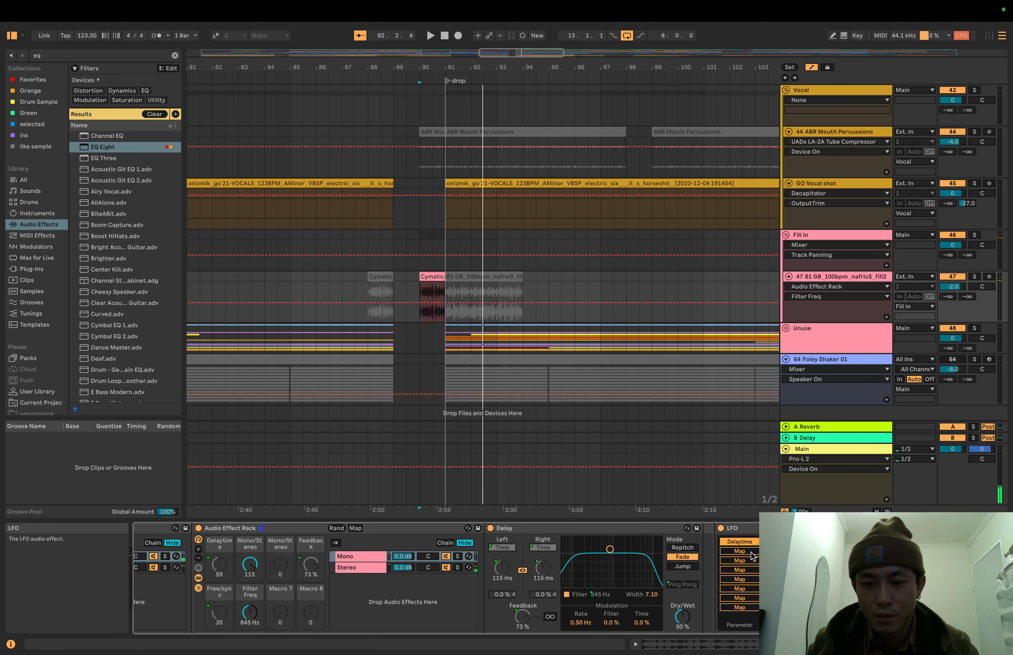
scroll(688, 561, left, 3)
scroll(689, 556, right, 2)
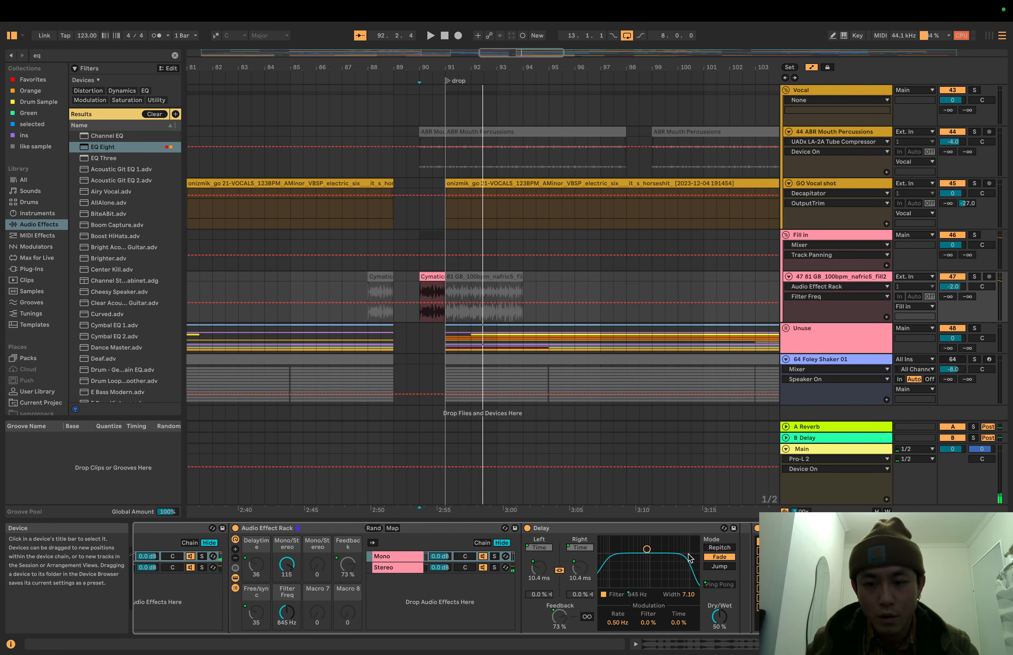
scroll(447, 578, right, 4)
scroll(446, 578, left, 8)
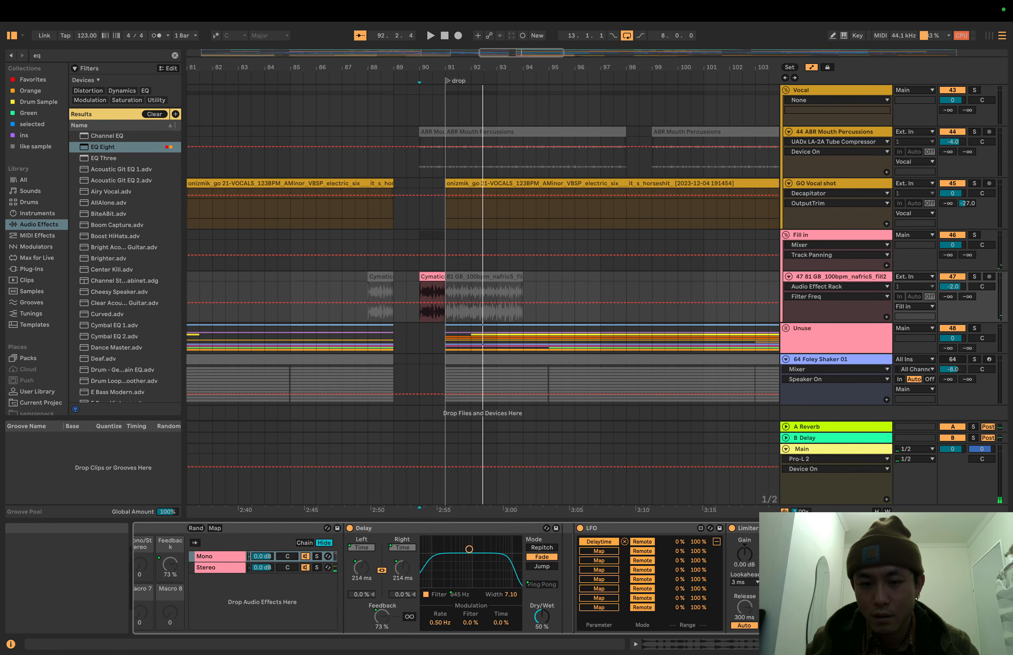
scroll(447, 578, left, 1)
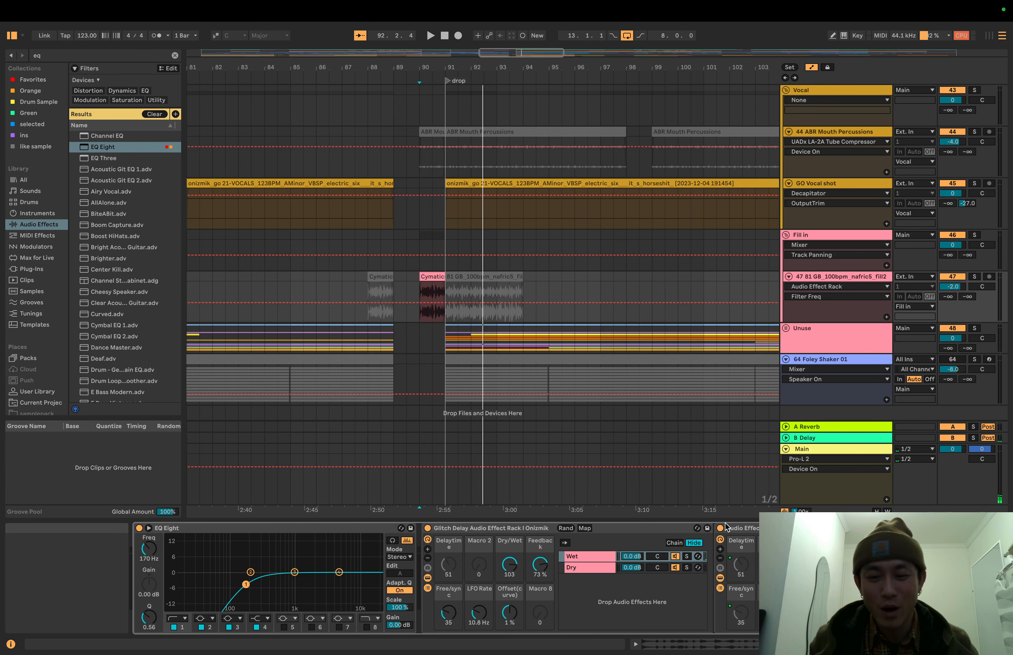
- Unfold the Unuse group, look through its percussion, hi-hat, vocal and Pigments tracks, and fold the group again
scroll(790, 423, down, 1)
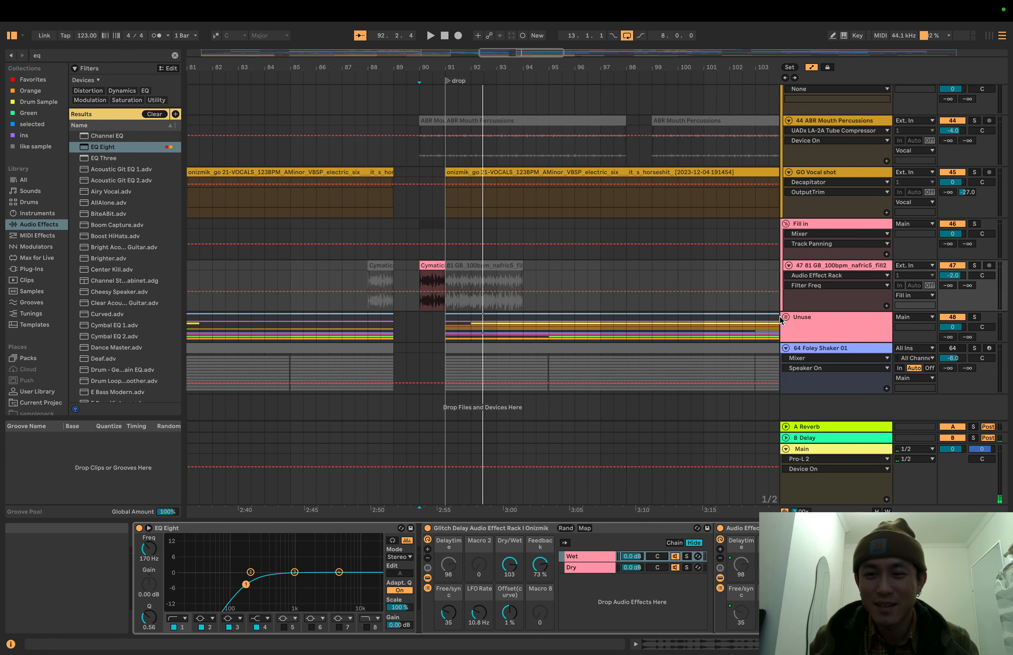
scroll(781, 320, down, 10)
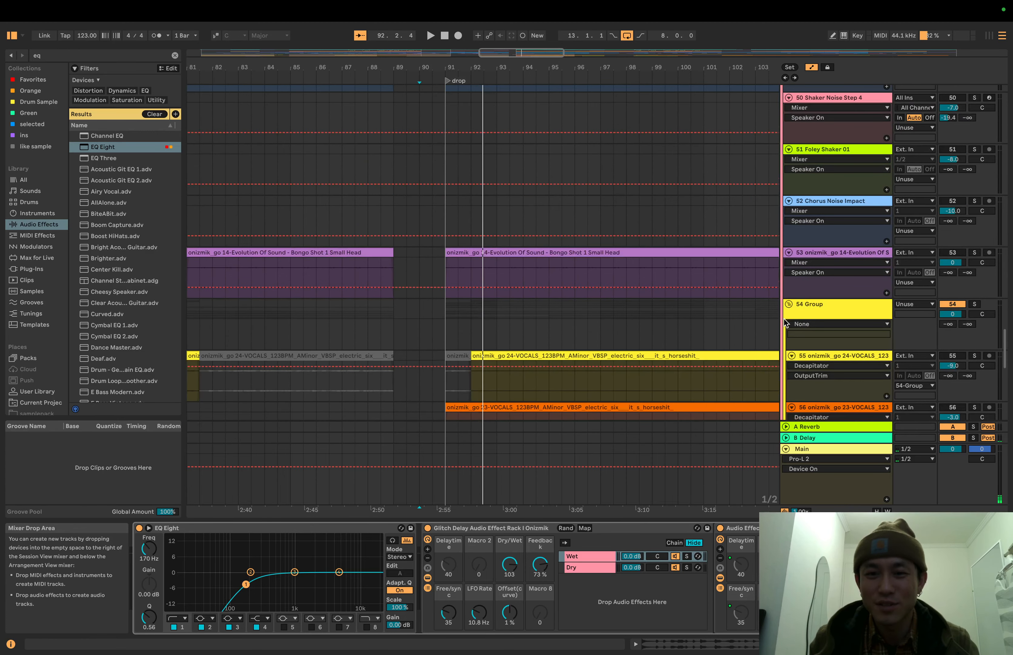
scroll(785, 322, down, 5)
scroll(785, 323, up, 3)
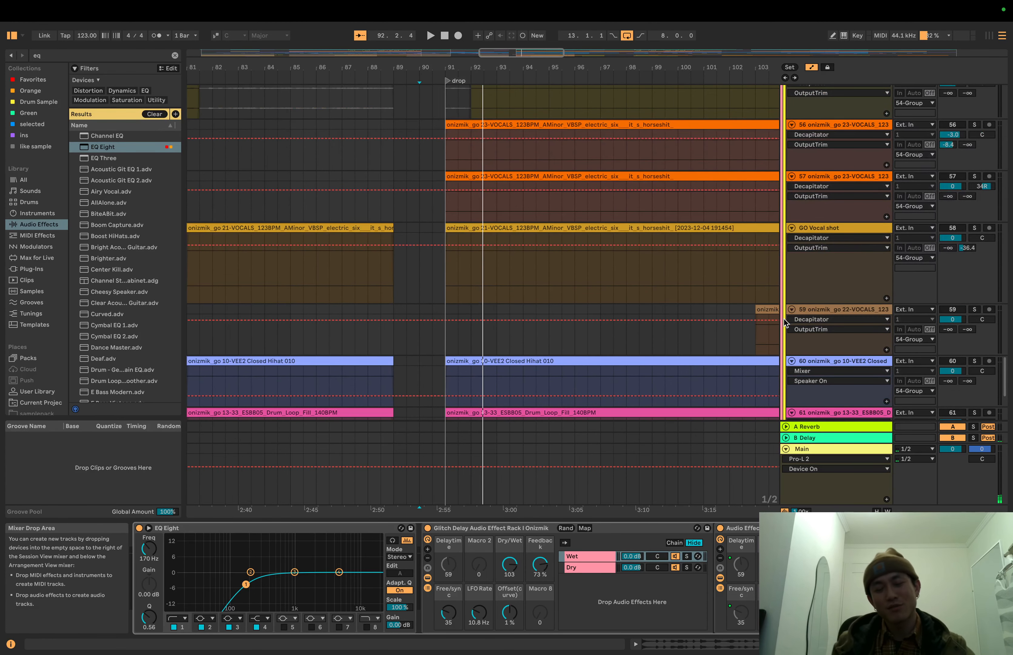
drag(538, 74, 538, 60)
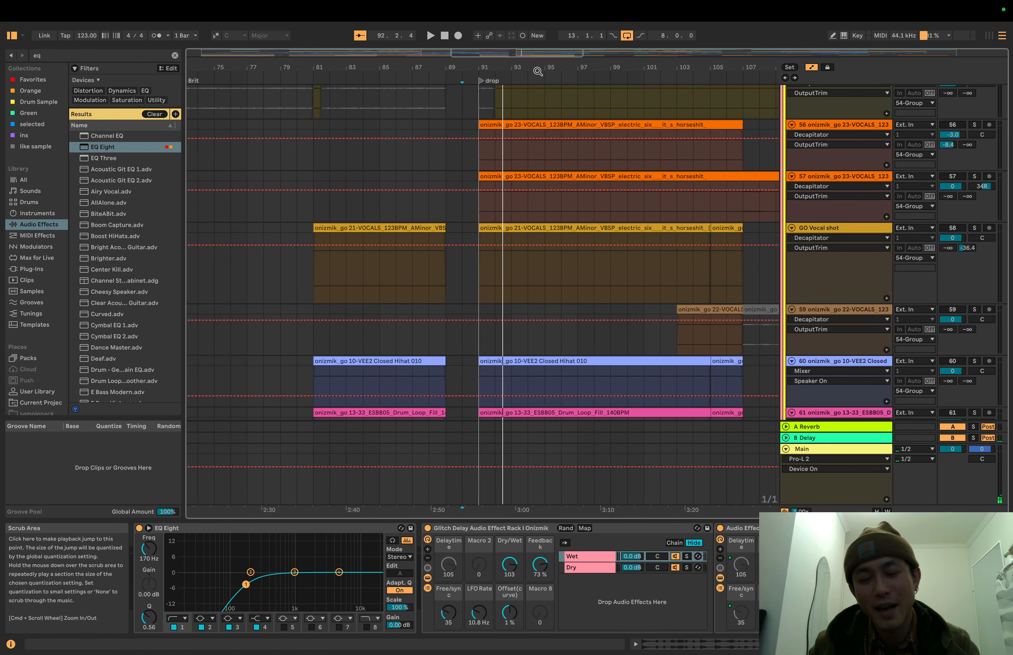
scroll(526, 164, down, 4)
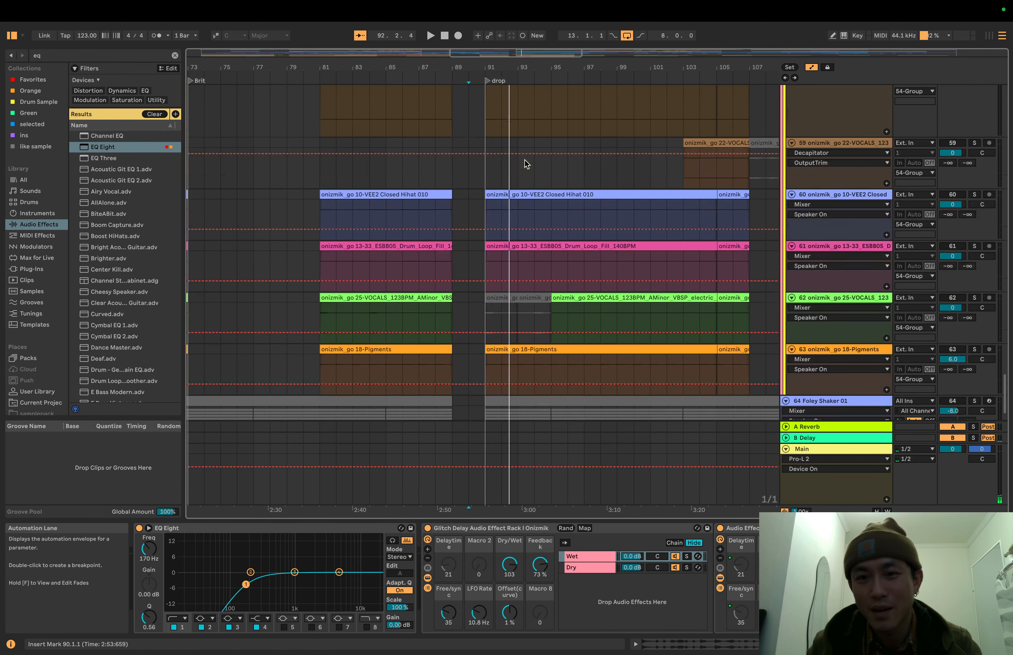
scroll(526, 164, down, 2)
scroll(524, 152, up, 5)
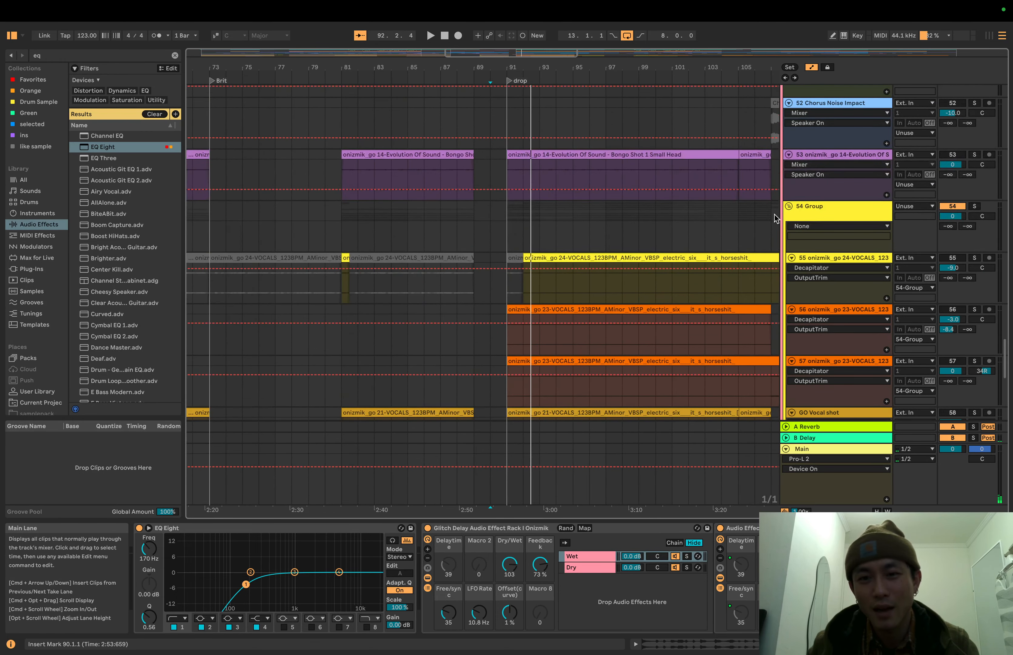
scroll(774, 214, down, 2)
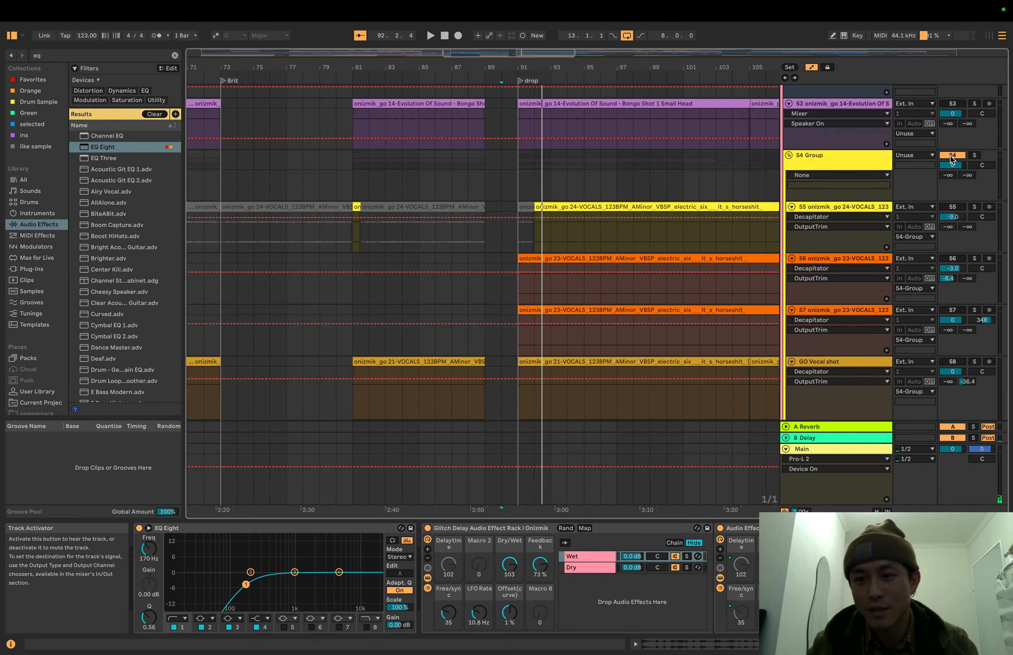
scroll(953, 160, up, 5)
scroll(950, 156, up, 3)
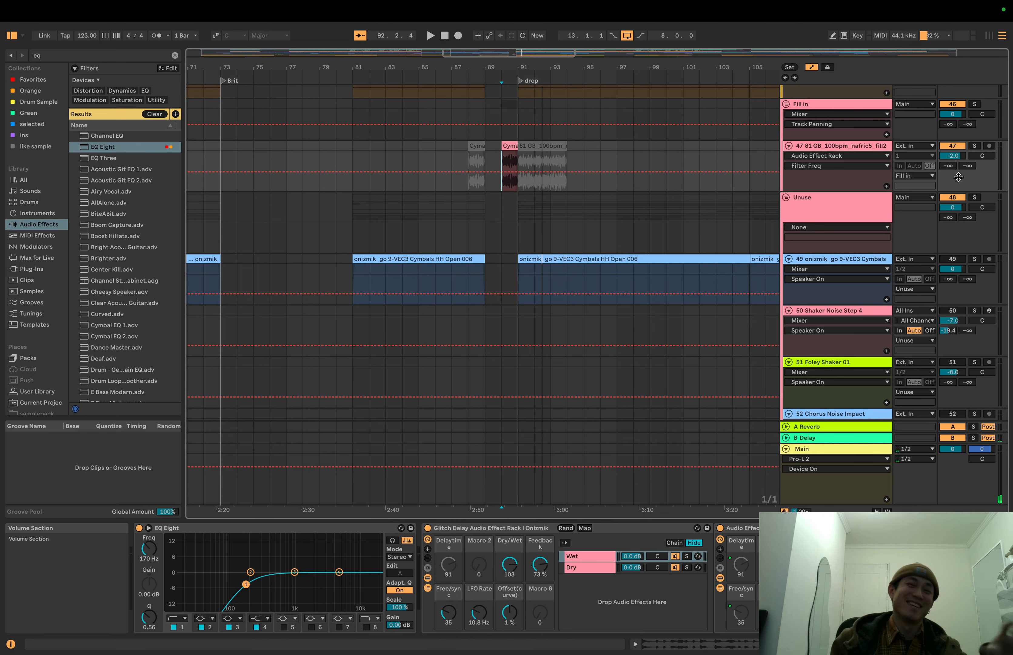
click(788, 197)
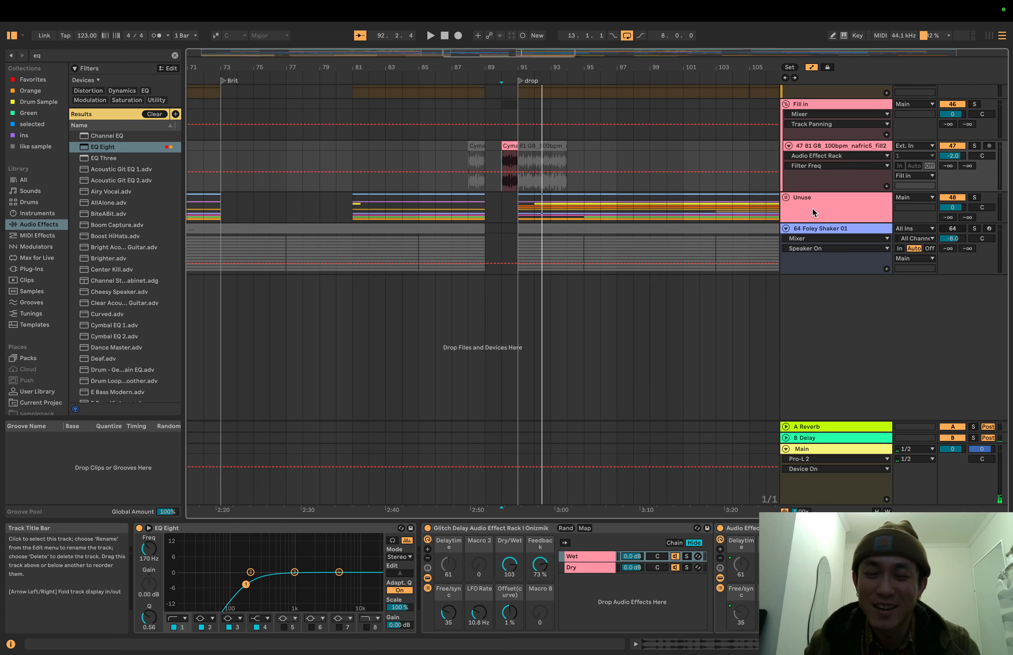
- Solo the 64 Foley Shaker 01 track and audition its clip starting at bar 17
scroll(720, 239, left, 15)
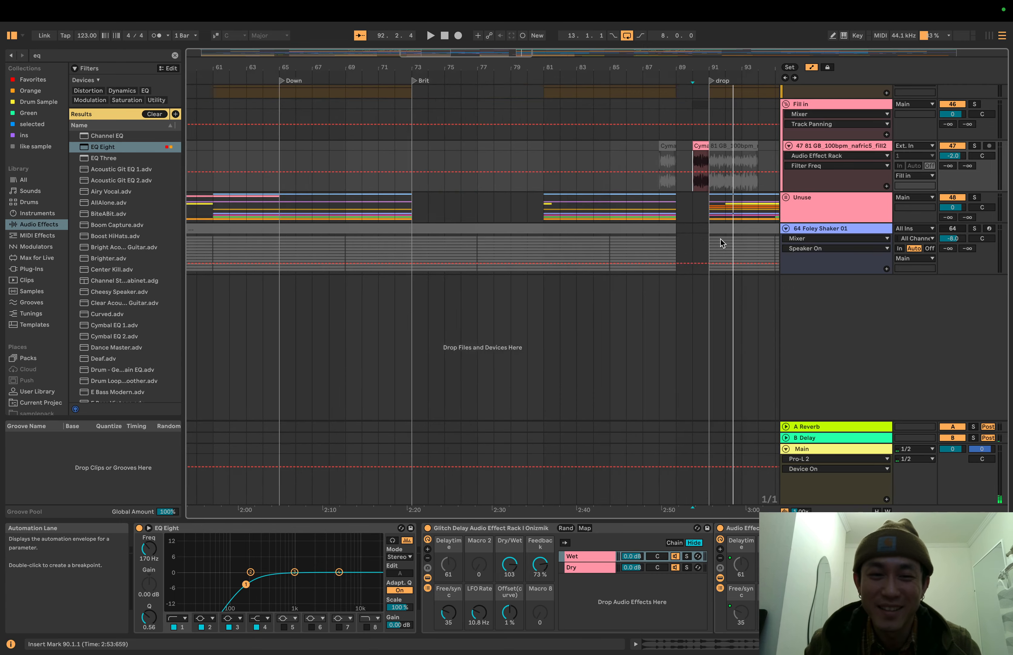
click(227, 238)
key(space)
key(space)
click(975, 229)
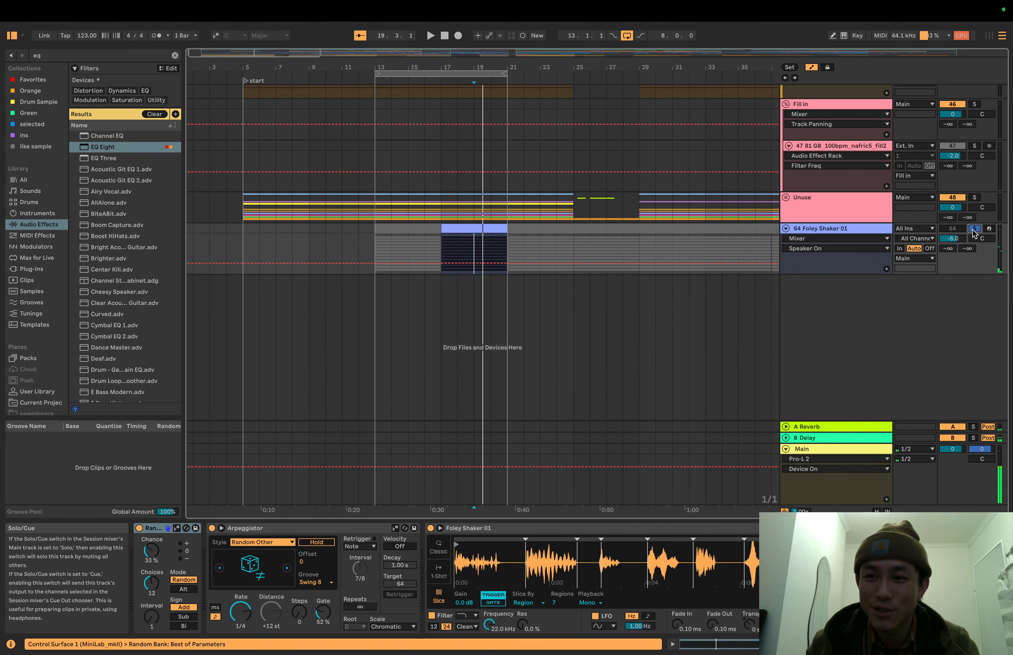
key(space)
click(445, 257)
key(space)
key(space)
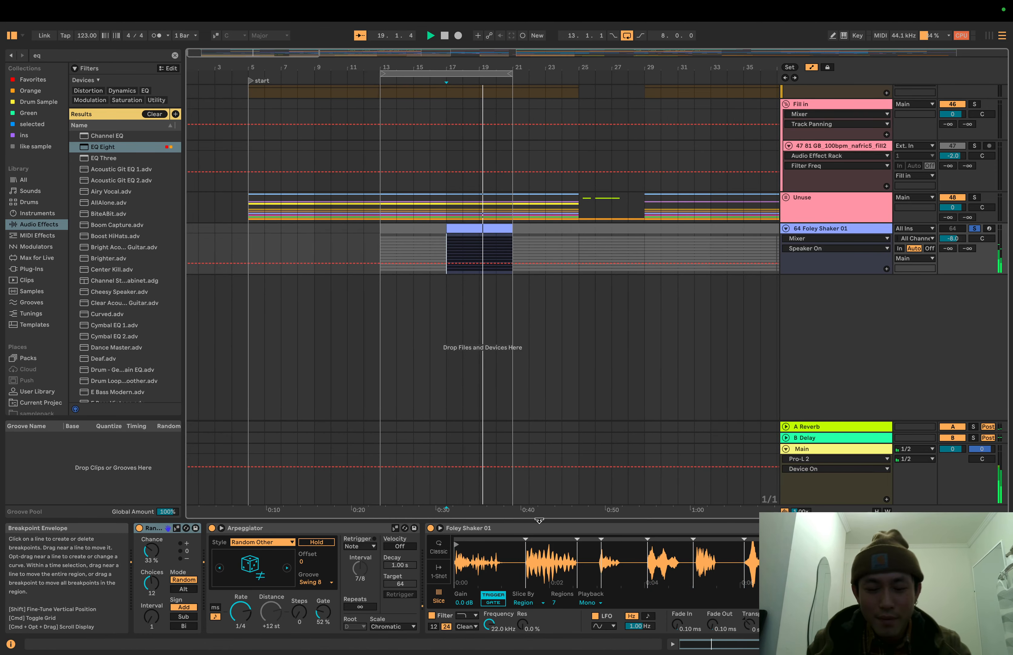
key(space)
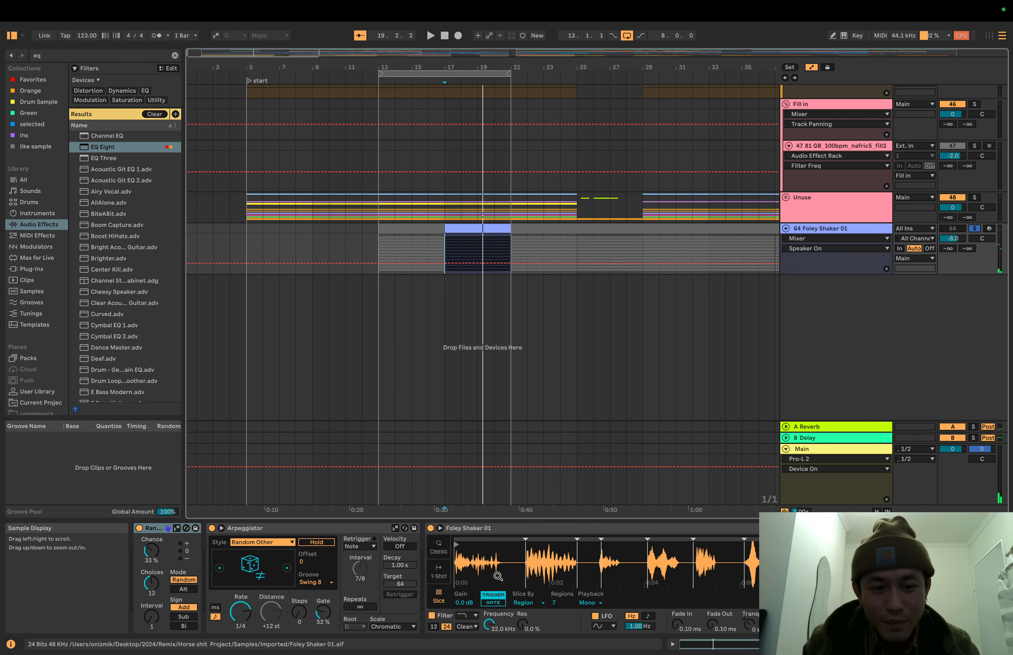
- Try a 79% Chance and a changed Choices value in the shaker's Random device during playback, undoing each change
click(151, 528)
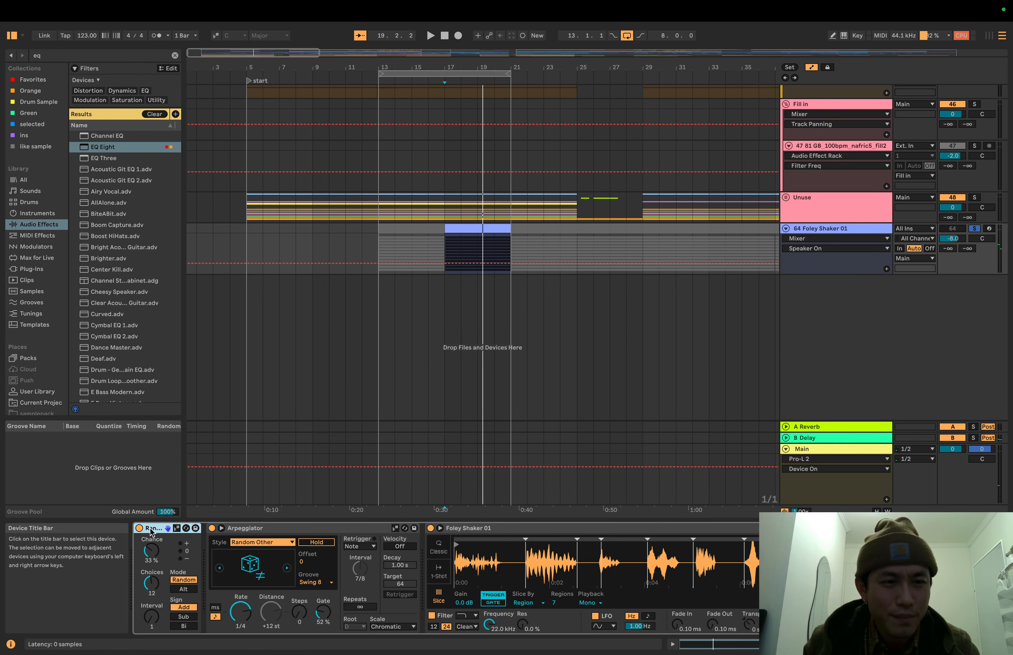
right_click(151, 530)
key(Escape)
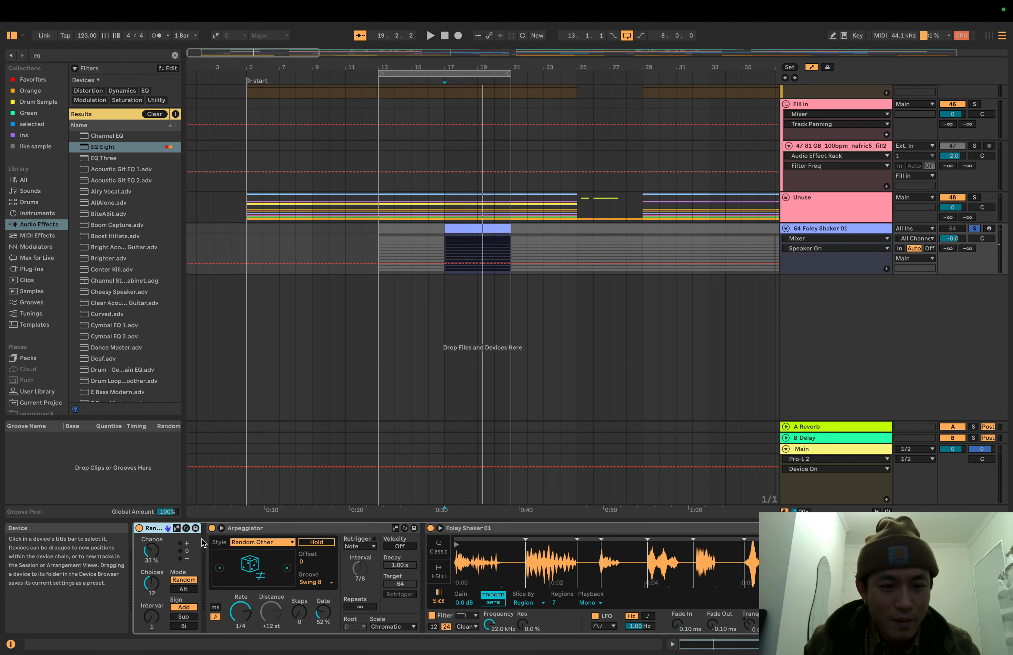
click(161, 546)
key(space)
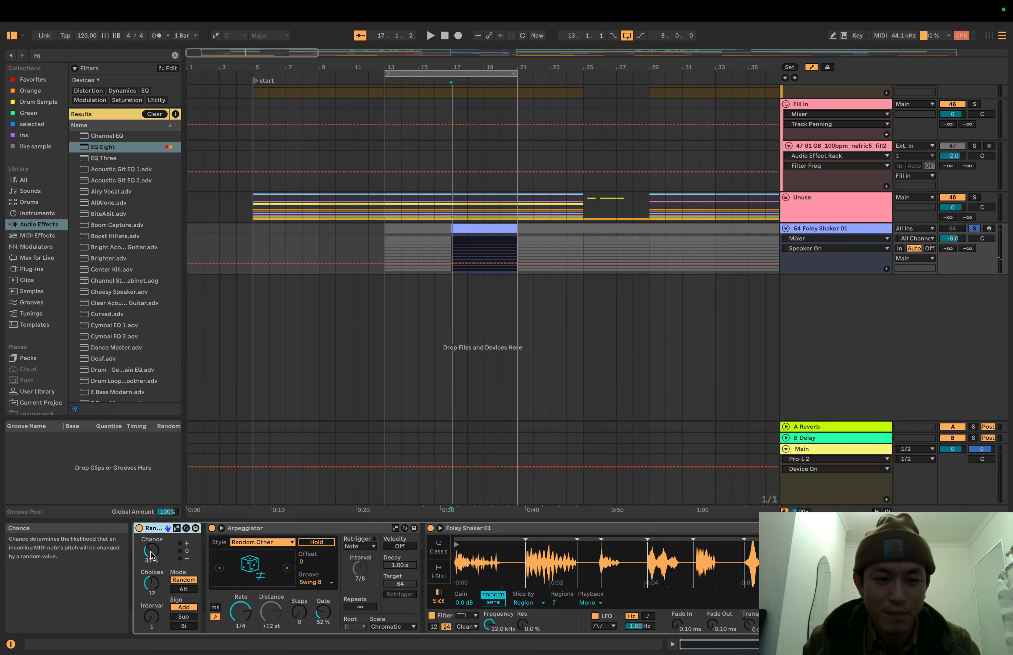
drag(151, 550, 151, 519)
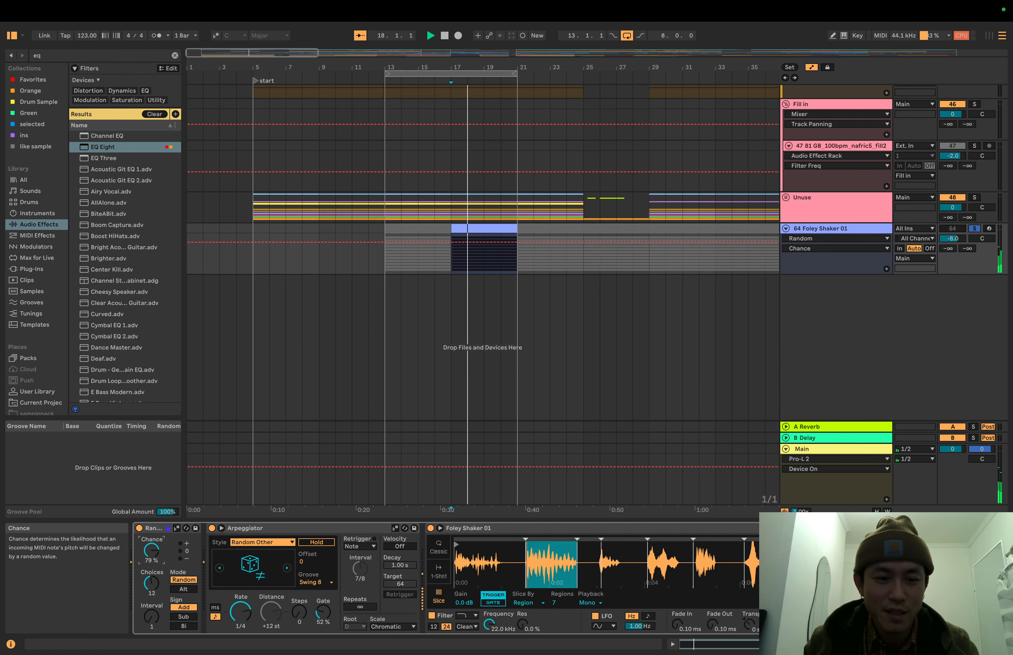
key(super+z)
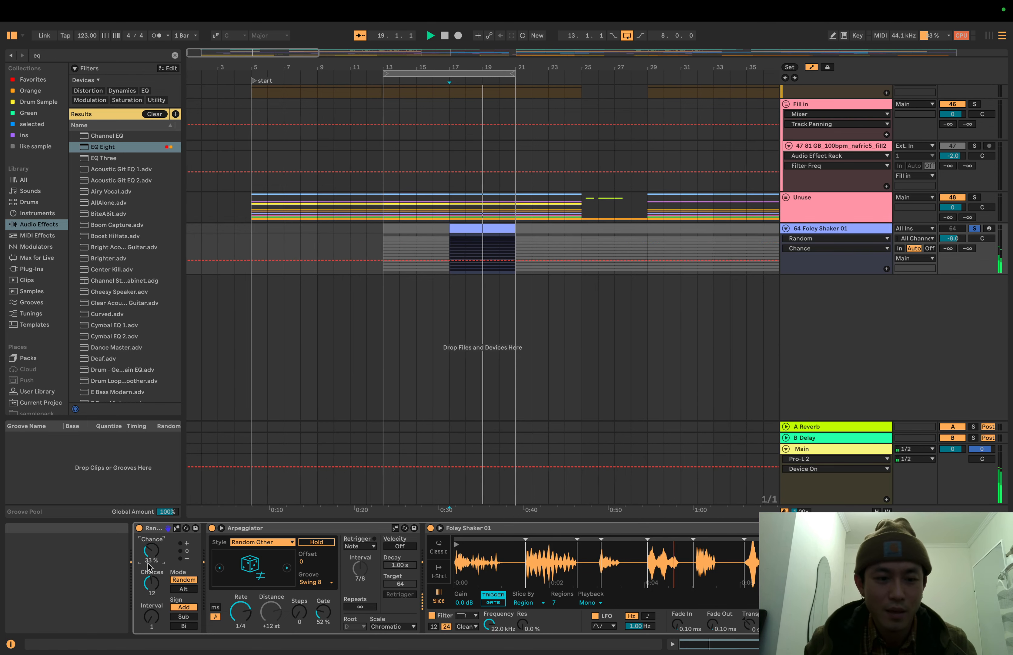
drag(152, 588, 152, 575)
key(super+z)
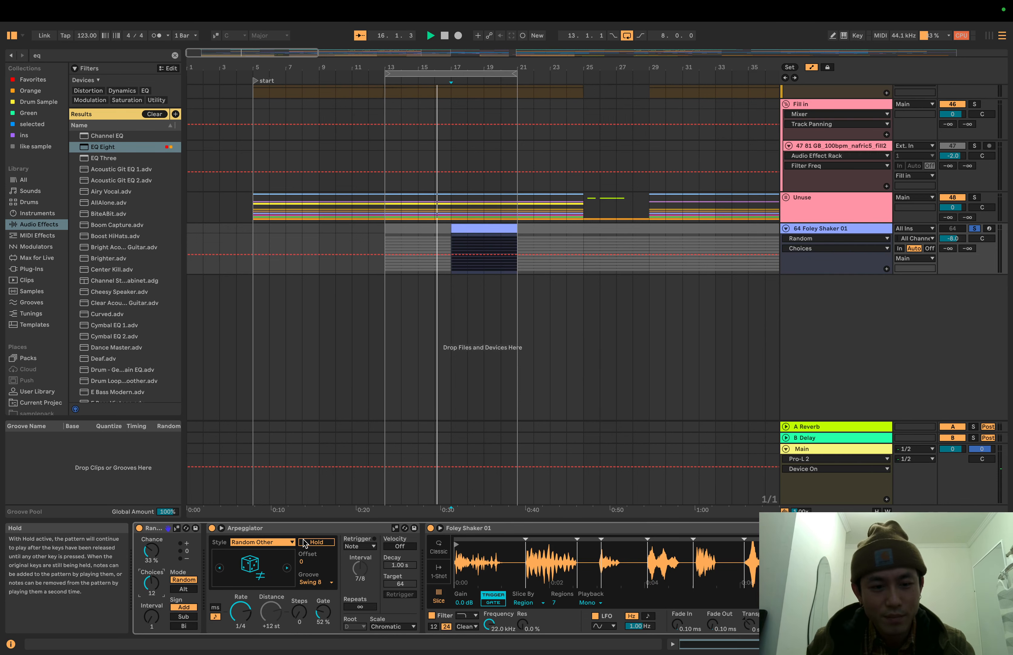
- Review the shaker's Arpeggiator, sliced sampler and Echo devices, stop playback and unsolo the track
scroll(306, 549, right, 5)
scroll(303, 543, right, 2)
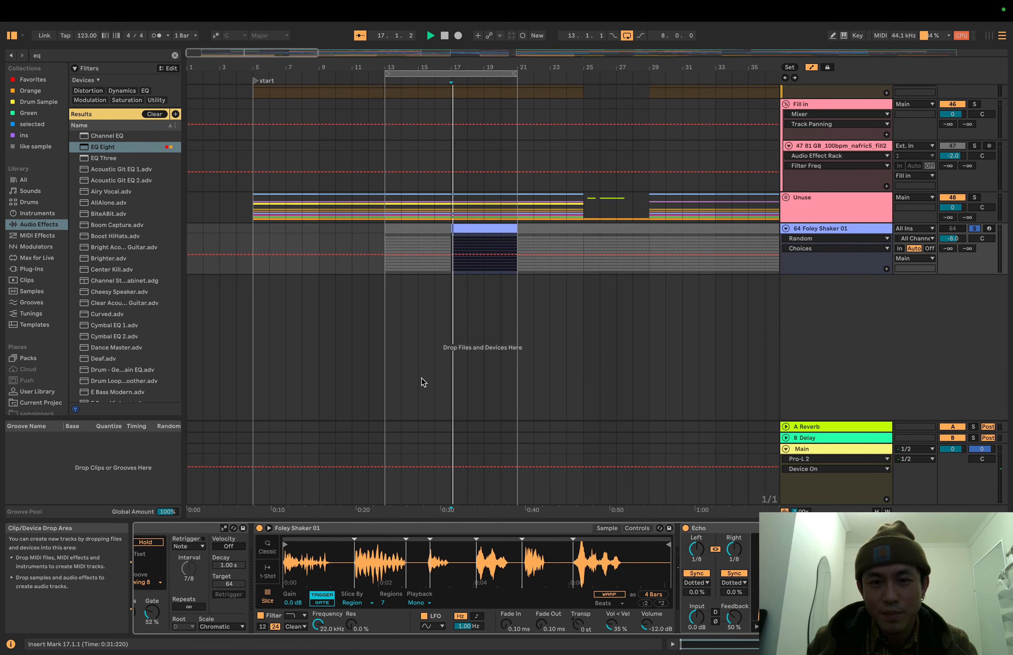
scroll(626, 422, right, 10)
key(space)
scroll(637, 389, left, 10)
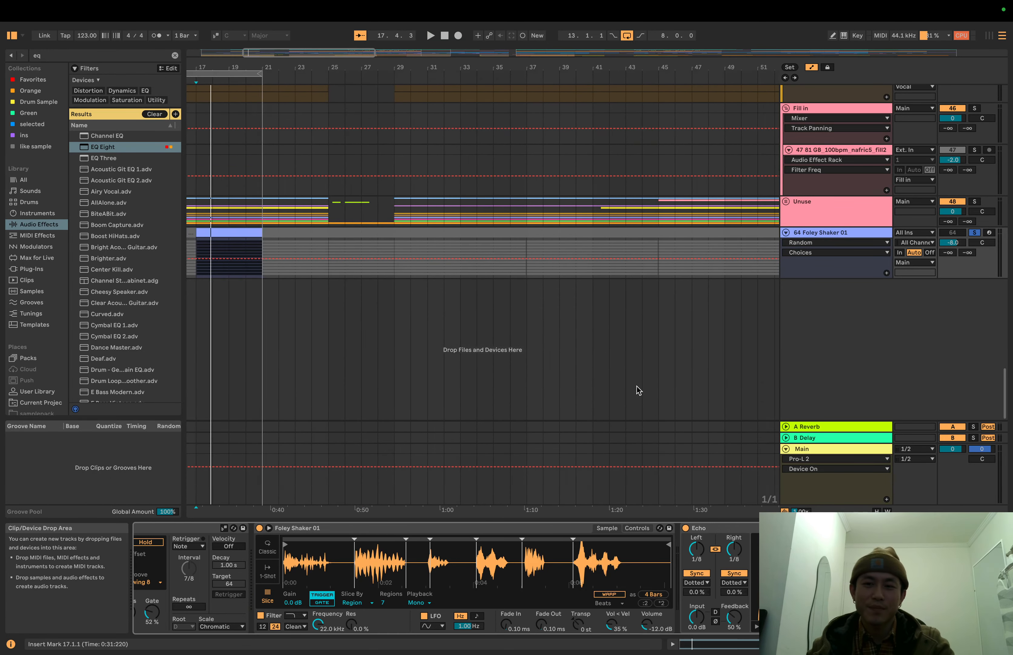
click(975, 234)
scroll(678, 350, right, 1)
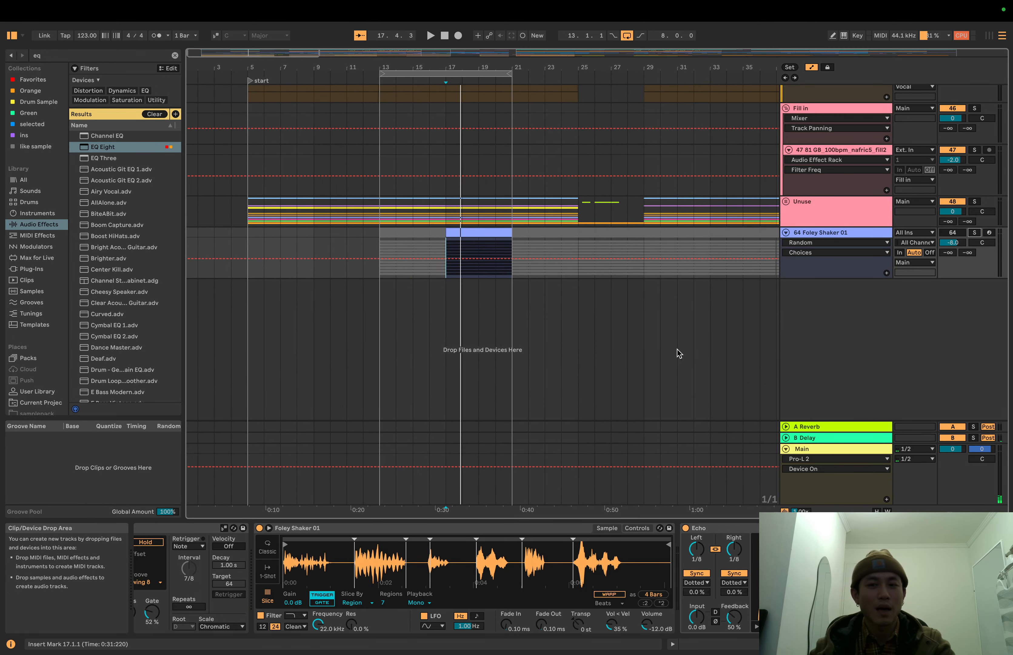
- Open the Main track's device chain and review it, briefly playing the full arrangement from bar 17
click(823, 451)
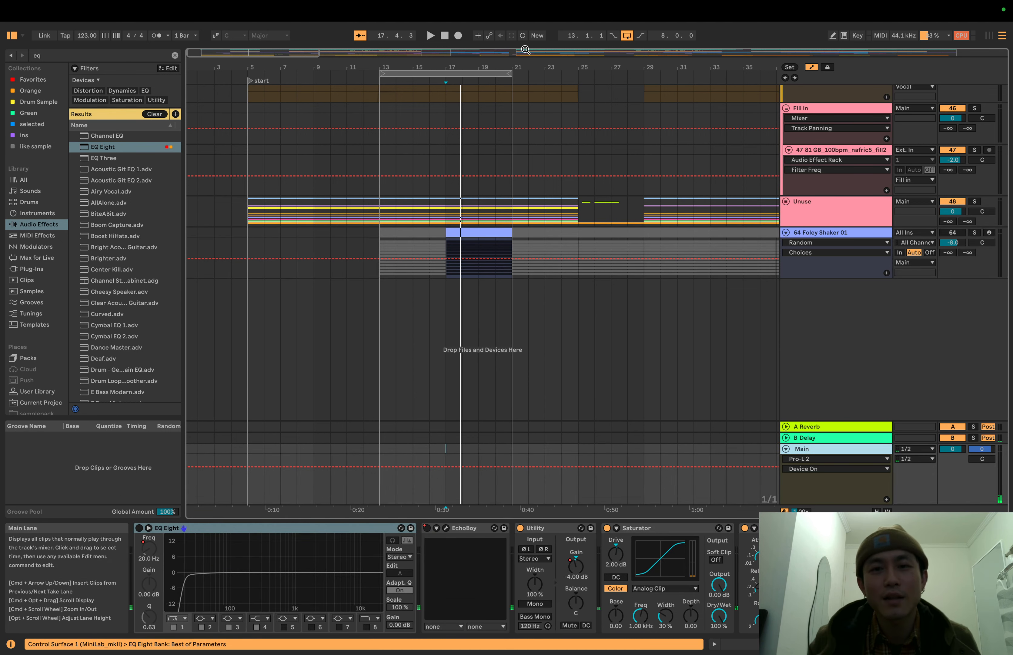
drag(490, 67, 490, 42)
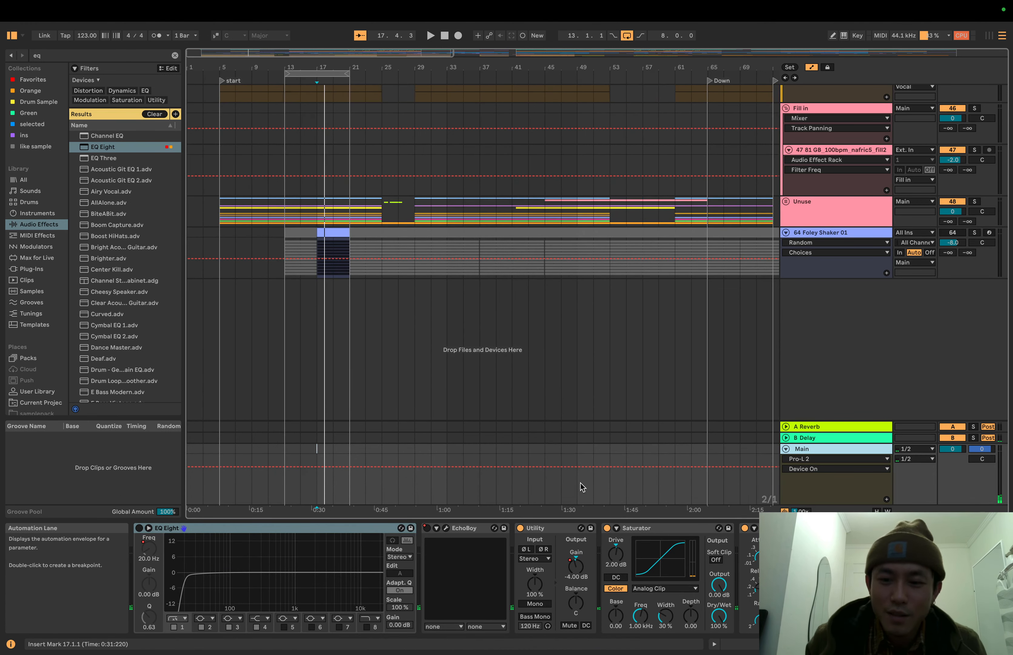
scroll(666, 555, right, 6)
scroll(666, 555, left, 6)
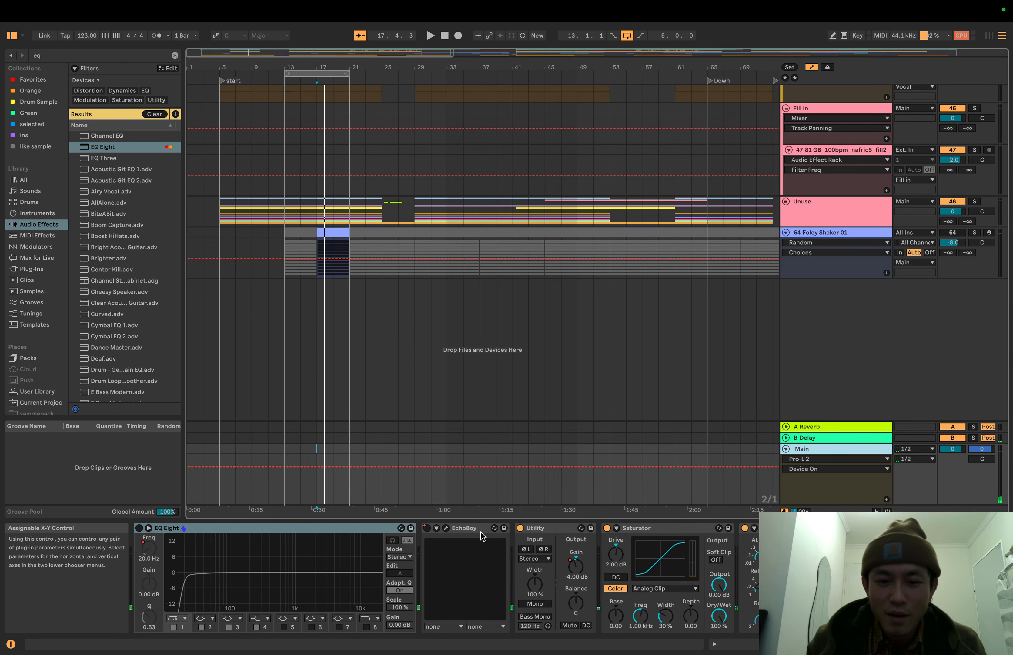
key(space)
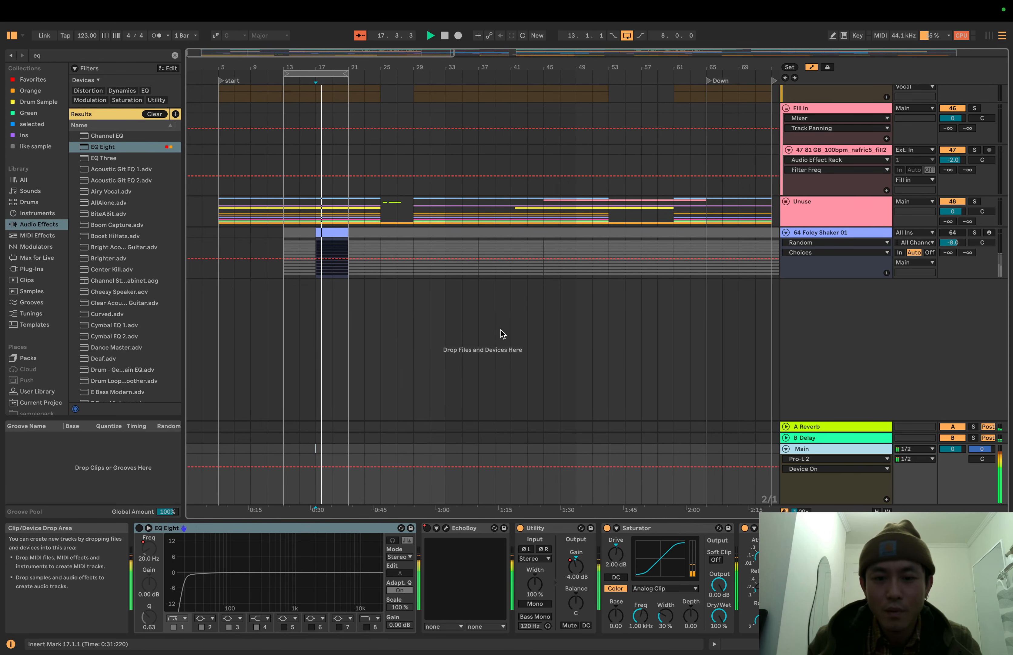
scroll(494, 375, right, 5)
scroll(493, 371, left, 3)
key(space)
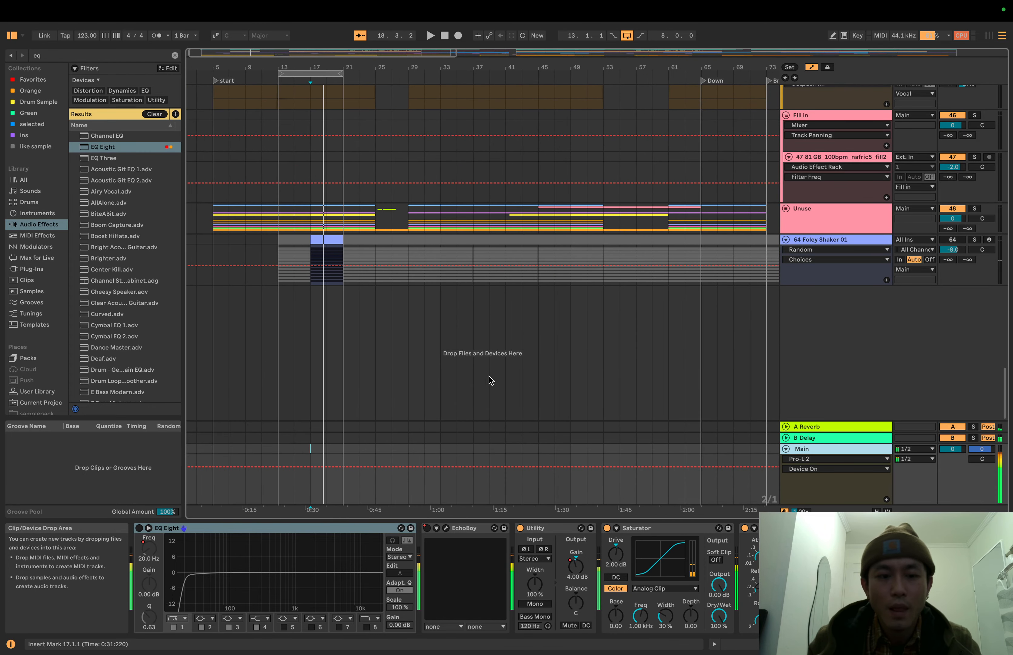
- Activate the Main track's EQ Eight and show its 1 Frequency A automation to examine the curve leading into the drop
right_click(148, 548)
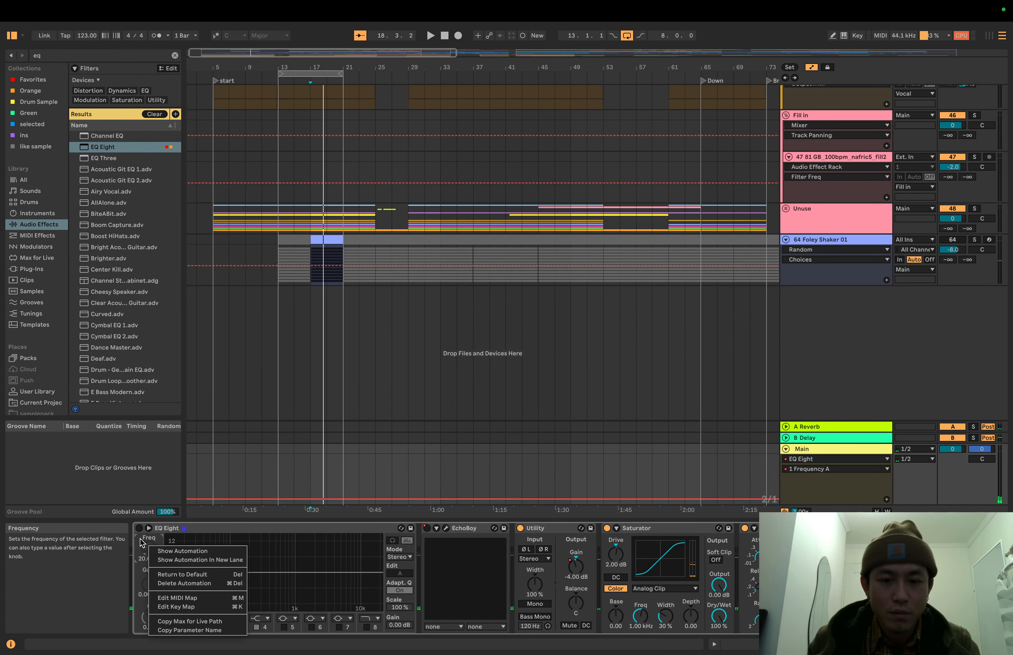
key(Escape)
click(139, 528)
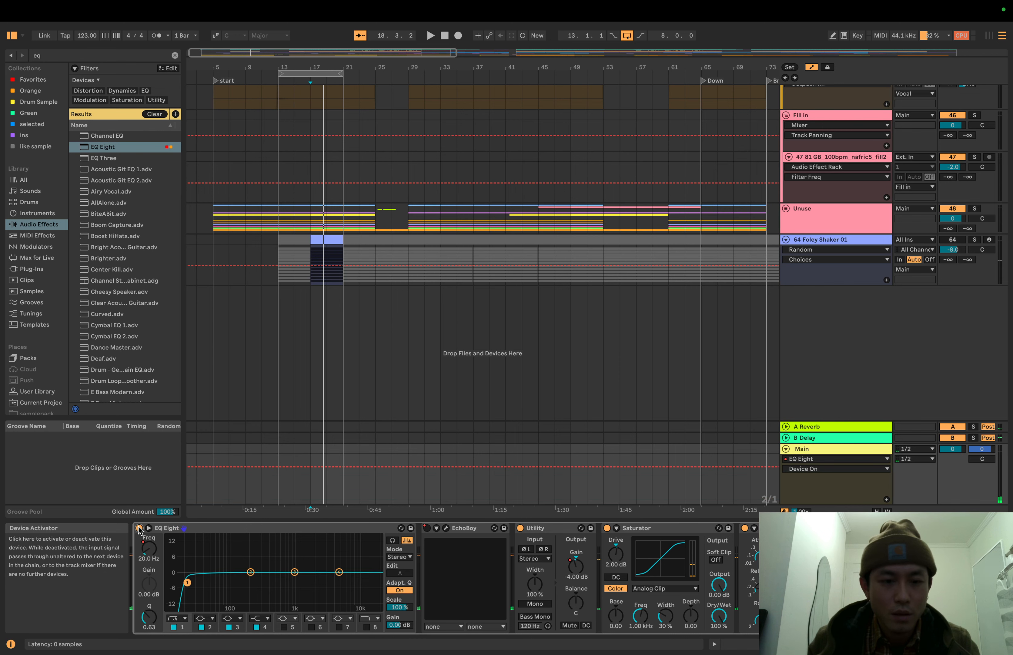
right_click(148, 548)
click(170, 553)
scroll(363, 390, right, 10)
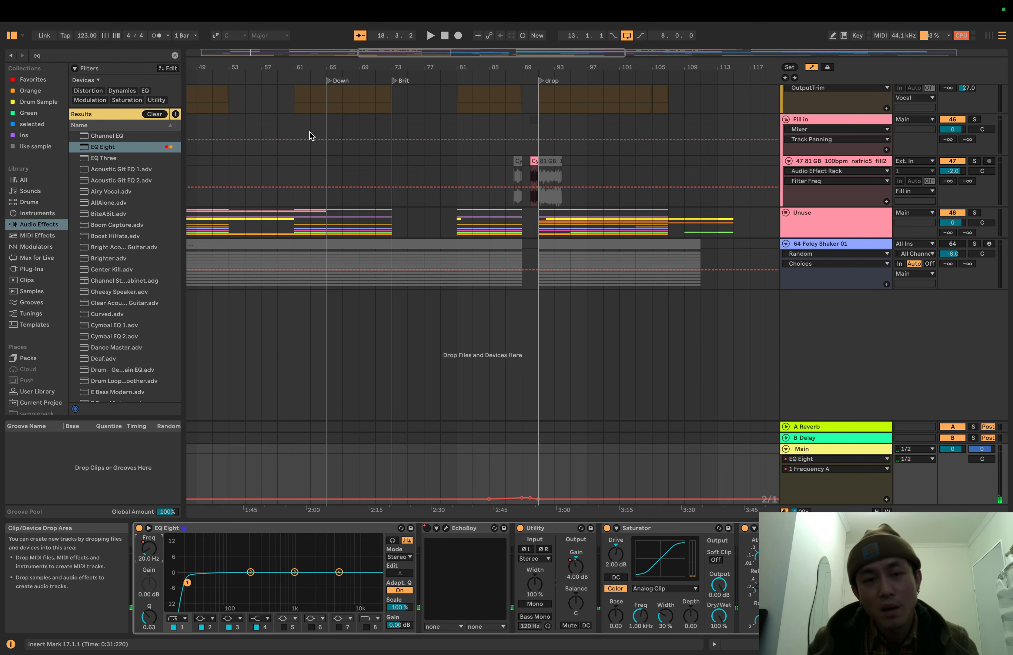
drag(336, 61, 353, 62)
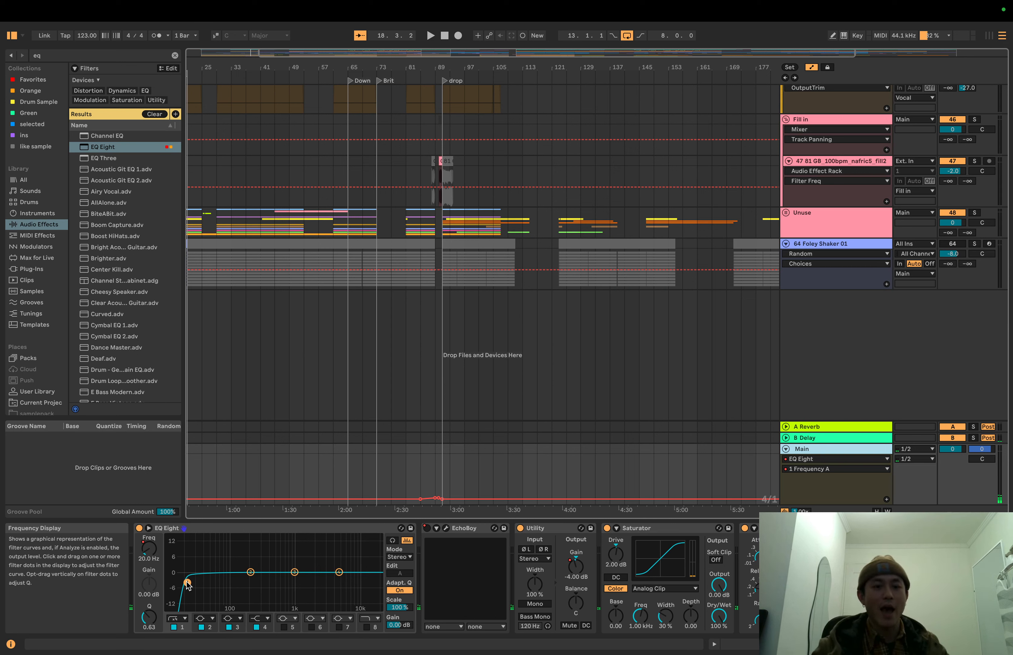
- Deactivate the Main track's EQ Eight and play the arrangement from bar 17 while reviewing the rest of the master chain
click(139, 529)
key(space)
scroll(330, 547, right, 2)
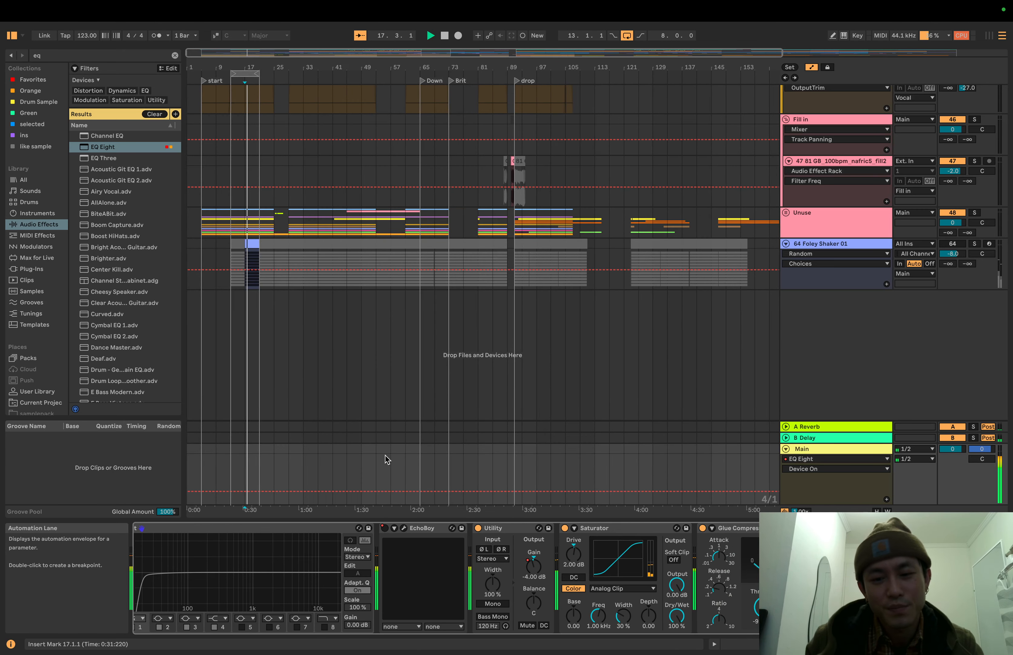